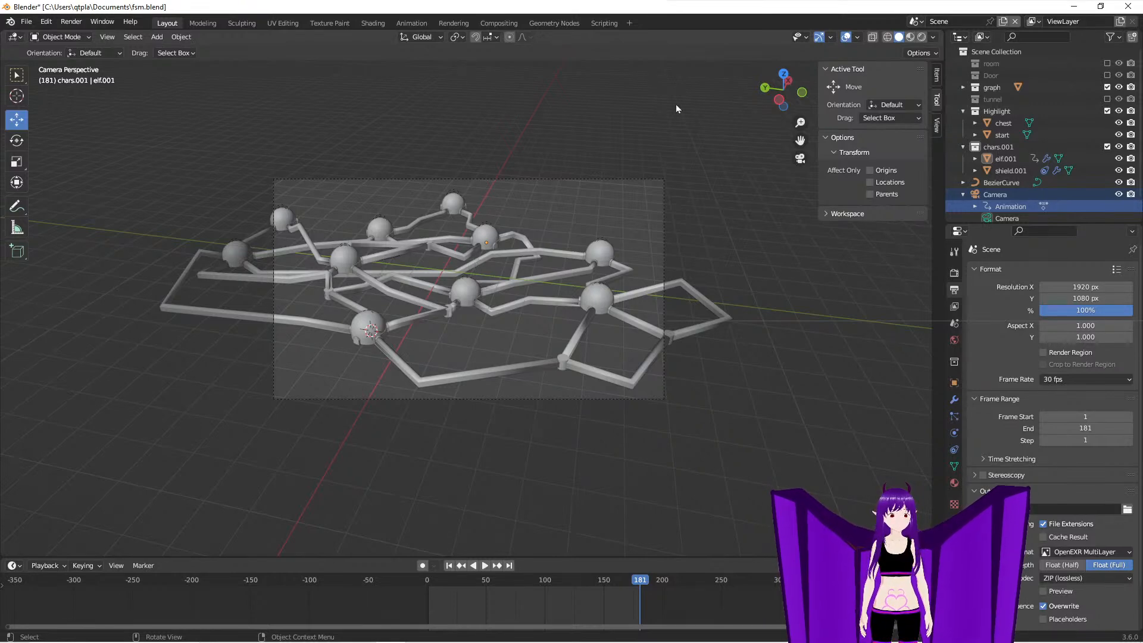
# - Move the playhead to the final frame, 181, and create a new scene as a full copy of the current one
pyautogui.click(644, 581)
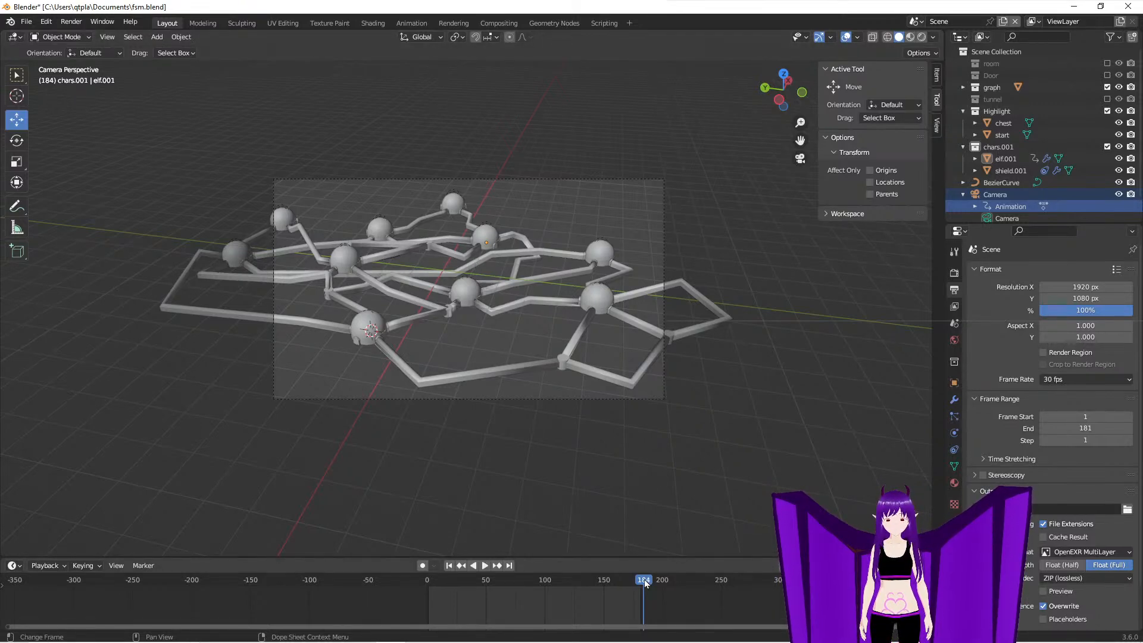
pyautogui.click(460, 571)
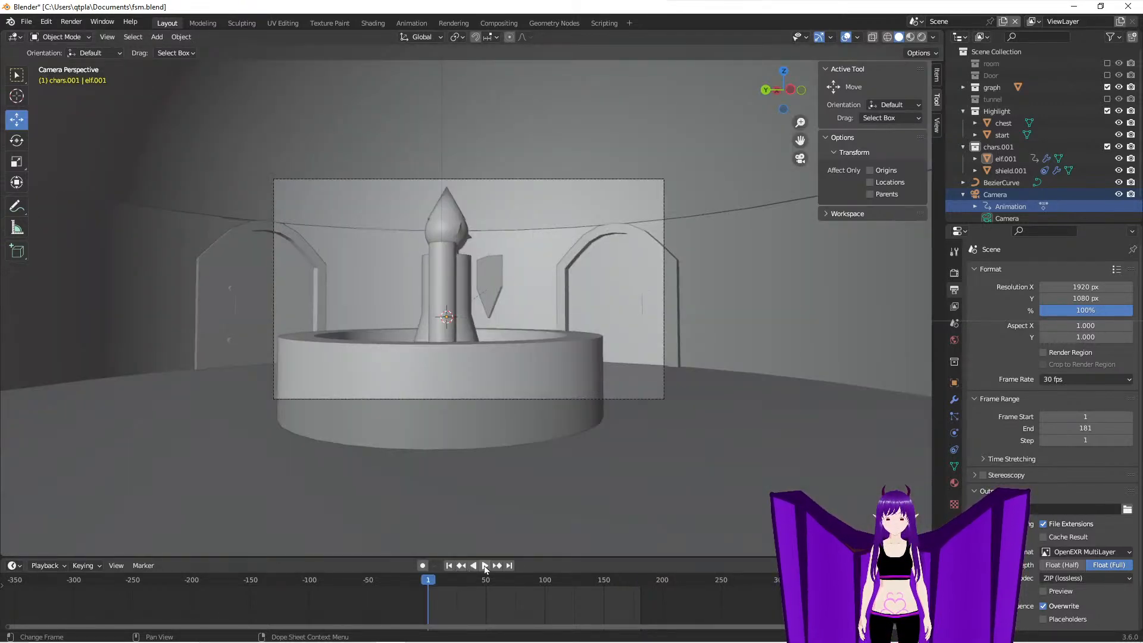
pyautogui.click(509, 567)
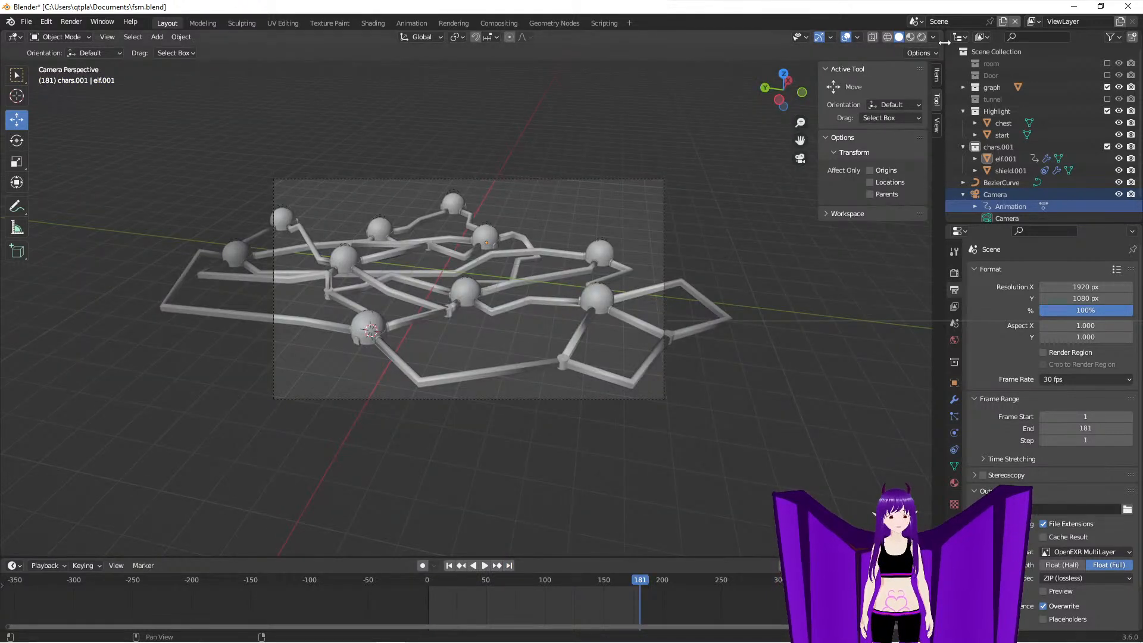
pyautogui.click(1002, 23)
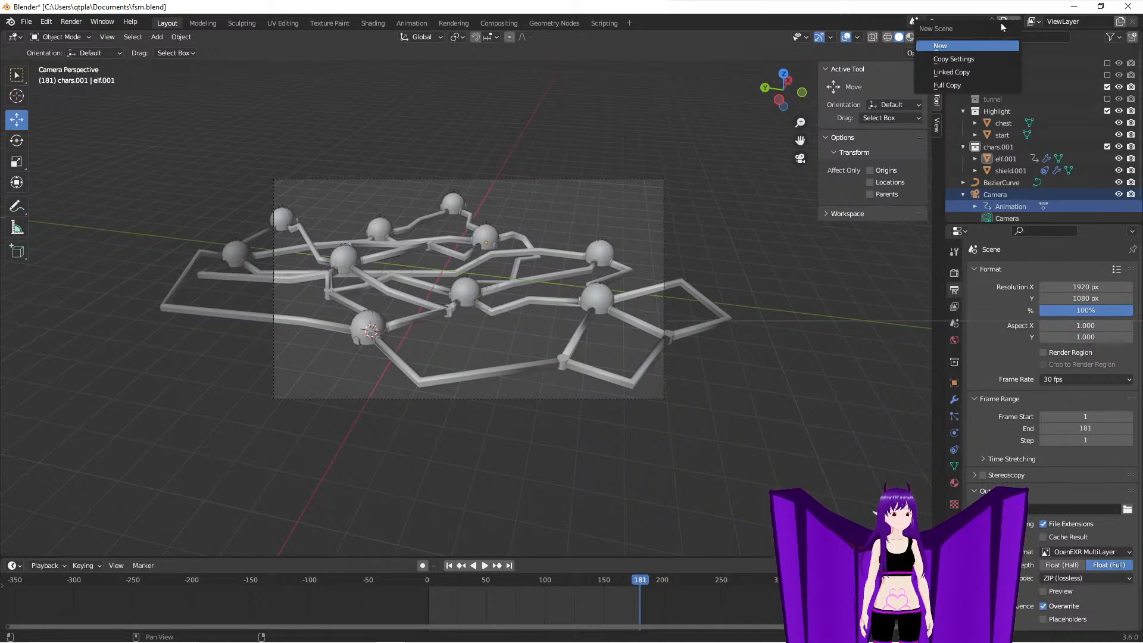
pyautogui.click(973, 85)
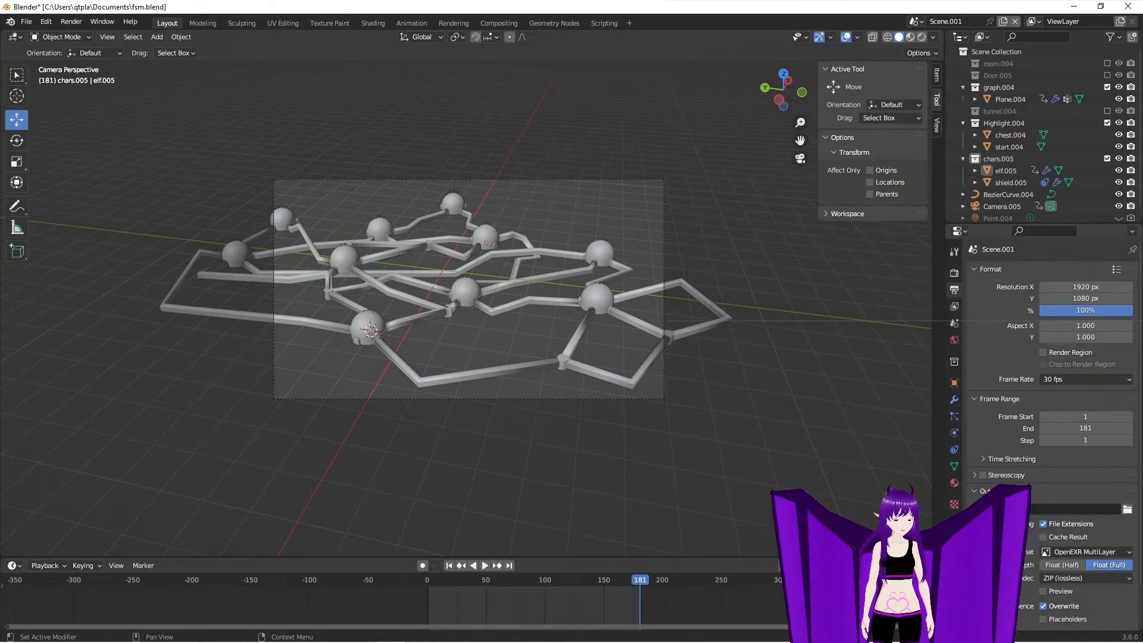
# - Clear the output file name and create a folder named zooomout in G:\fsm\, accepting the output location
pyautogui.click(1127, 511)
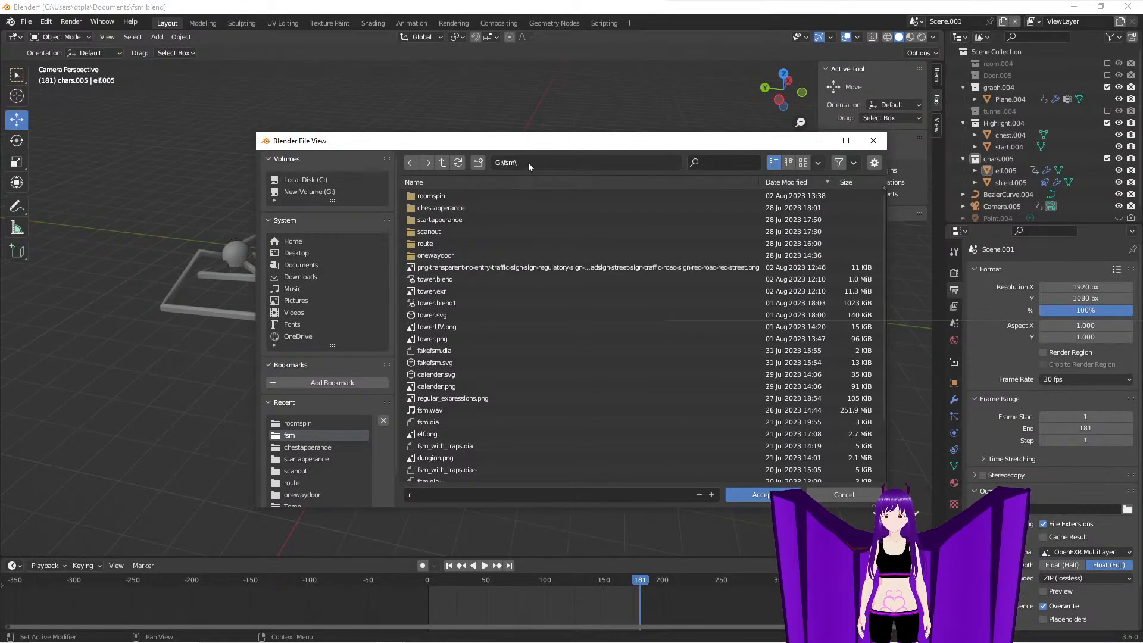
pyautogui.click(454, 494)
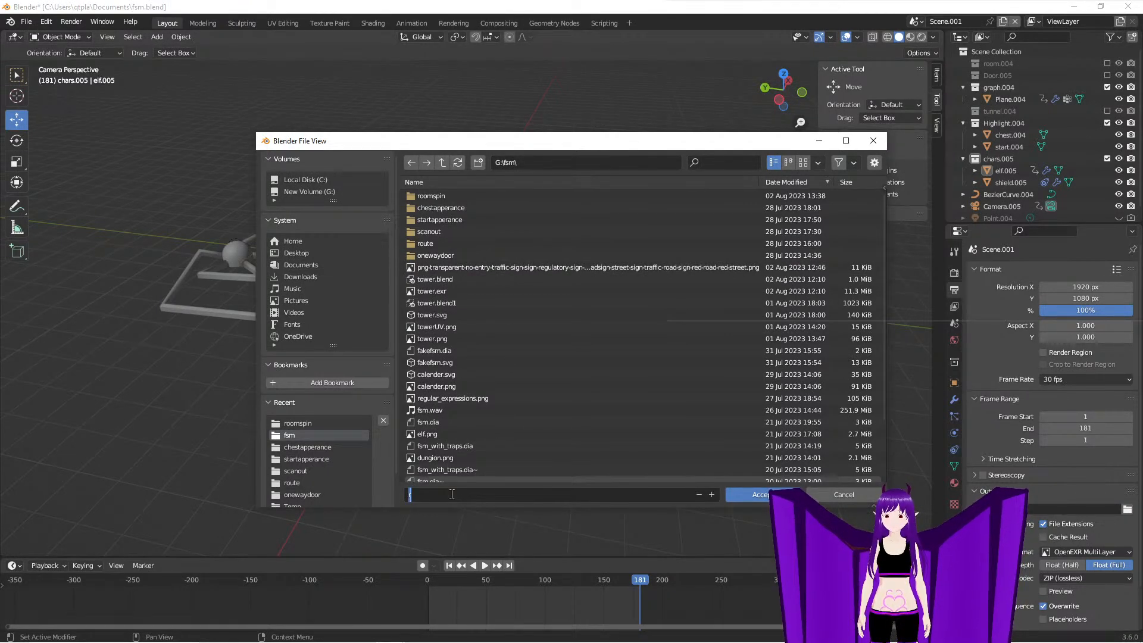
pyautogui.write('z')
pyautogui.press('BackSpace')
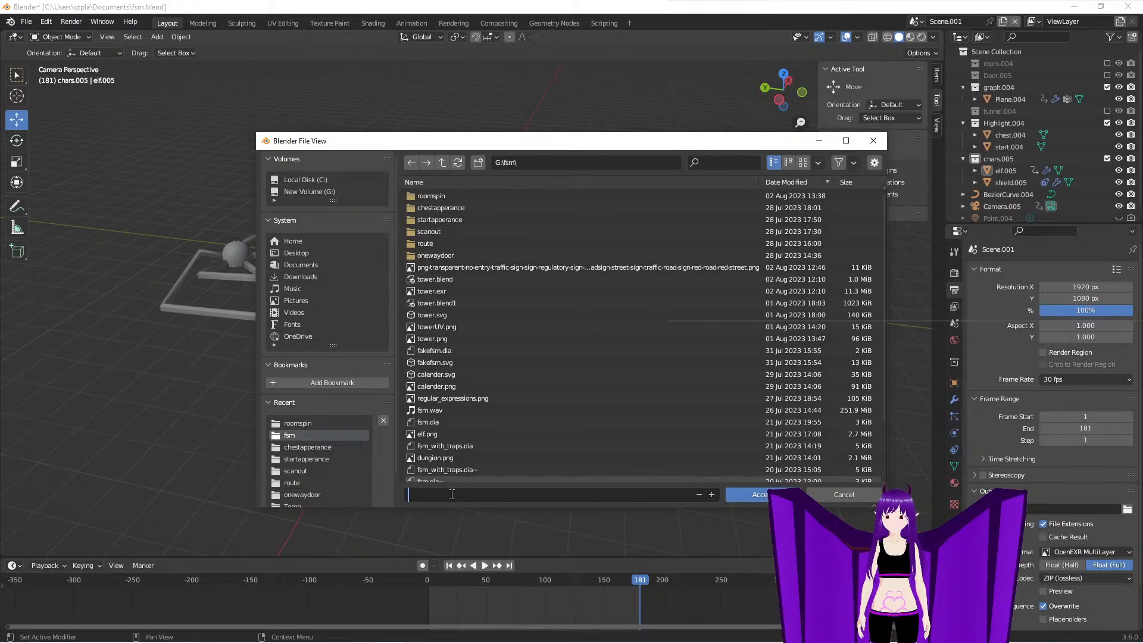
pyautogui.click(479, 165)
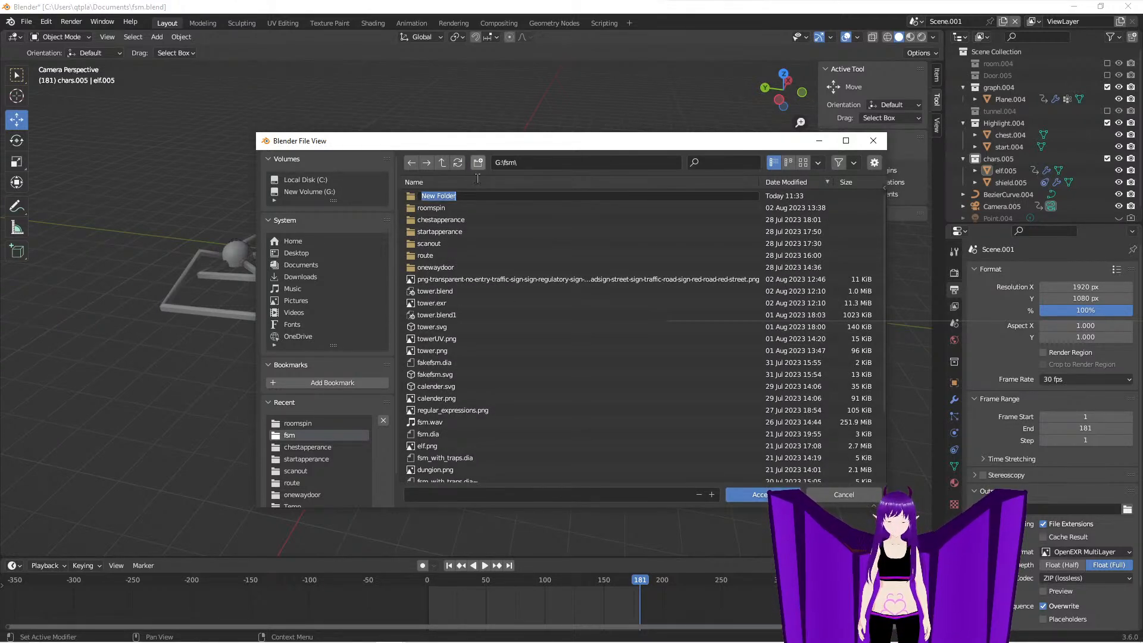
pyautogui.write('zooomout')
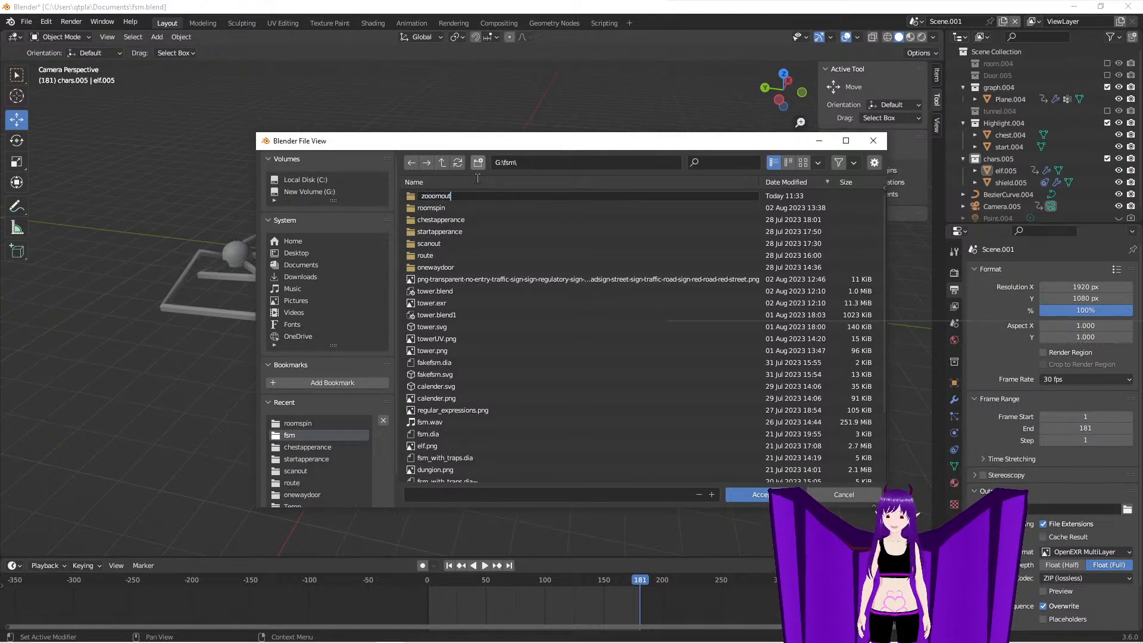
pyautogui.press('Return')
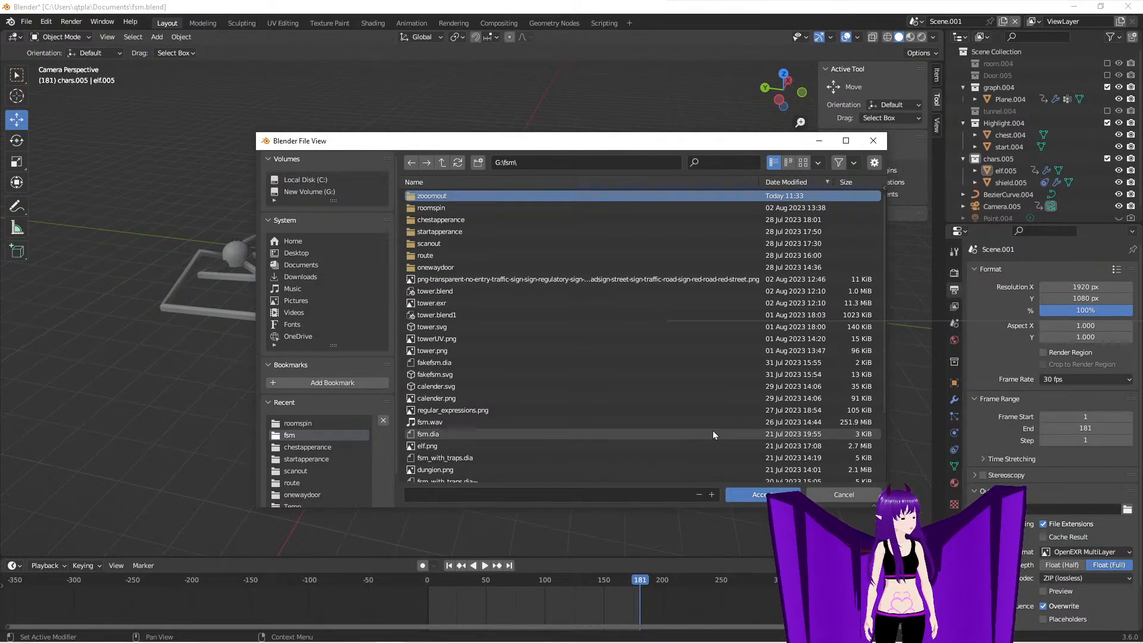
pyautogui.click(751, 495)
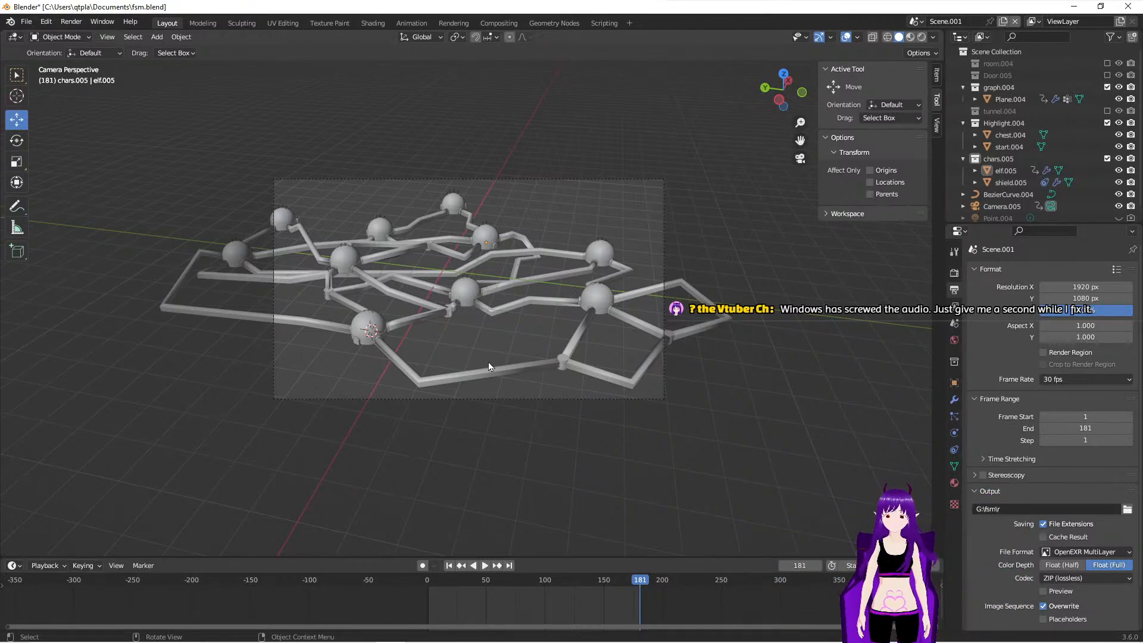
# - Check the copied scene's camera view at the first and last frames of the animation
pyautogui.click(524, 374)
pyautogui.click(585, 448)
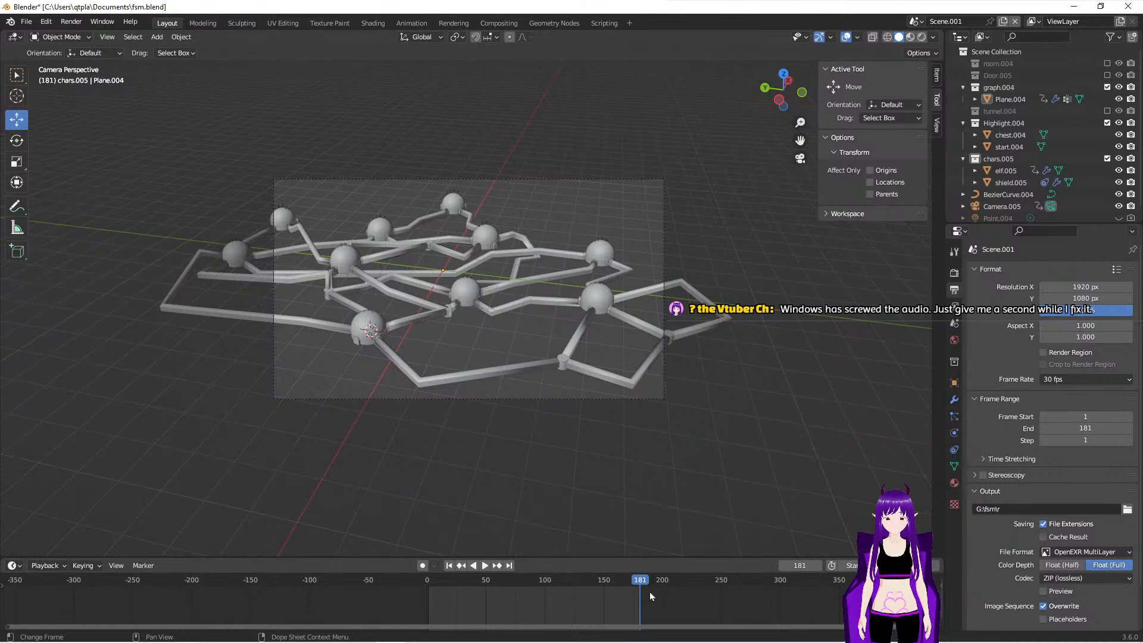
pyautogui.moveTo(644, 587); pyautogui.dragTo(595, 602)
pyautogui.click(450, 567)
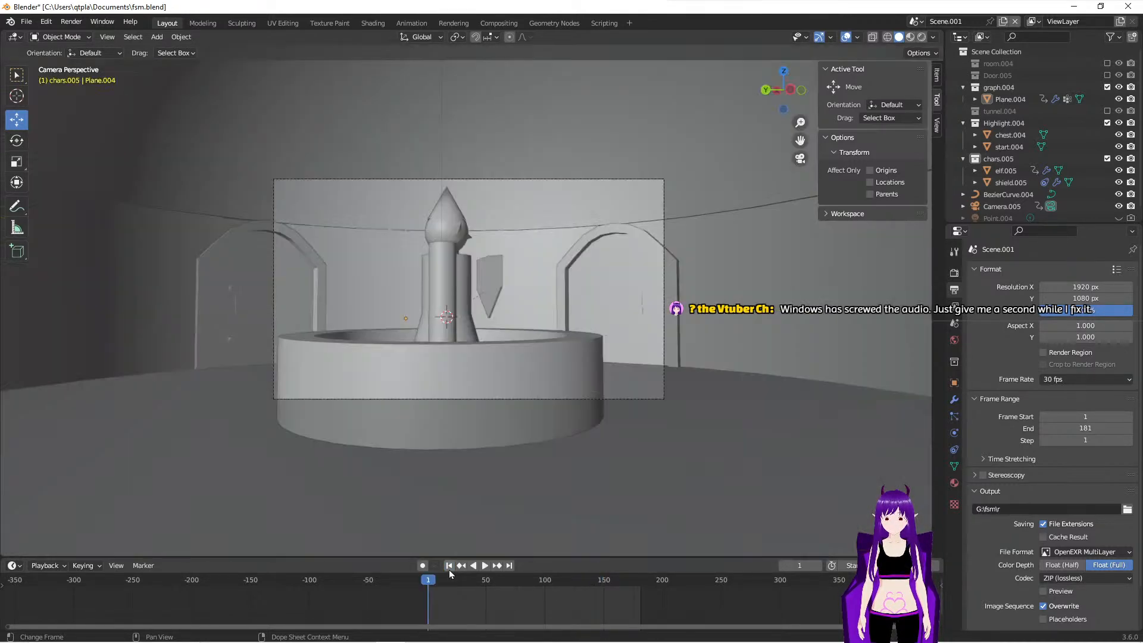
pyautogui.click(509, 566)
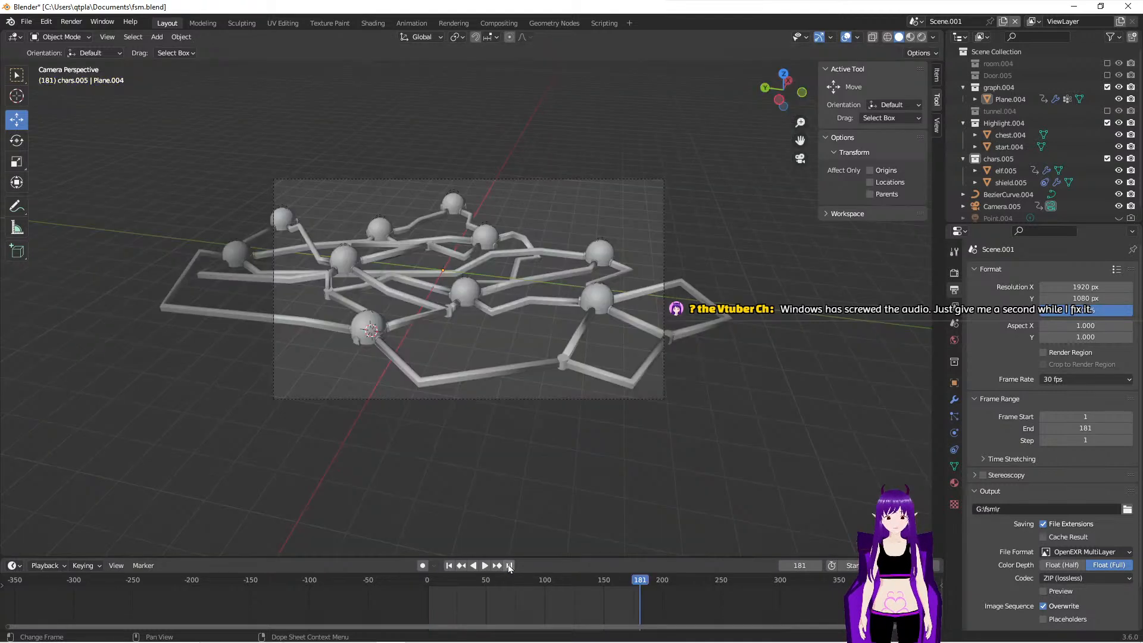
# - Select the copied scene's camera, Camera.005, and inspect its lens data and object constraints
pyautogui.scroll(-1, 1006, 214)
pyautogui.click(1006, 203)
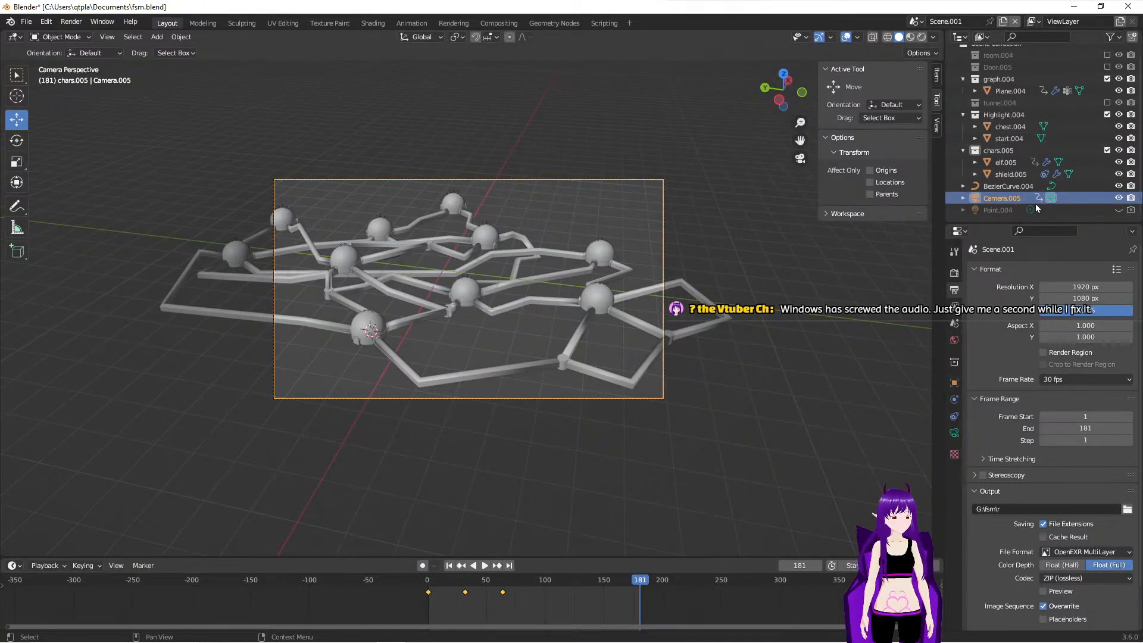
pyautogui.rightClick(1032, 201)
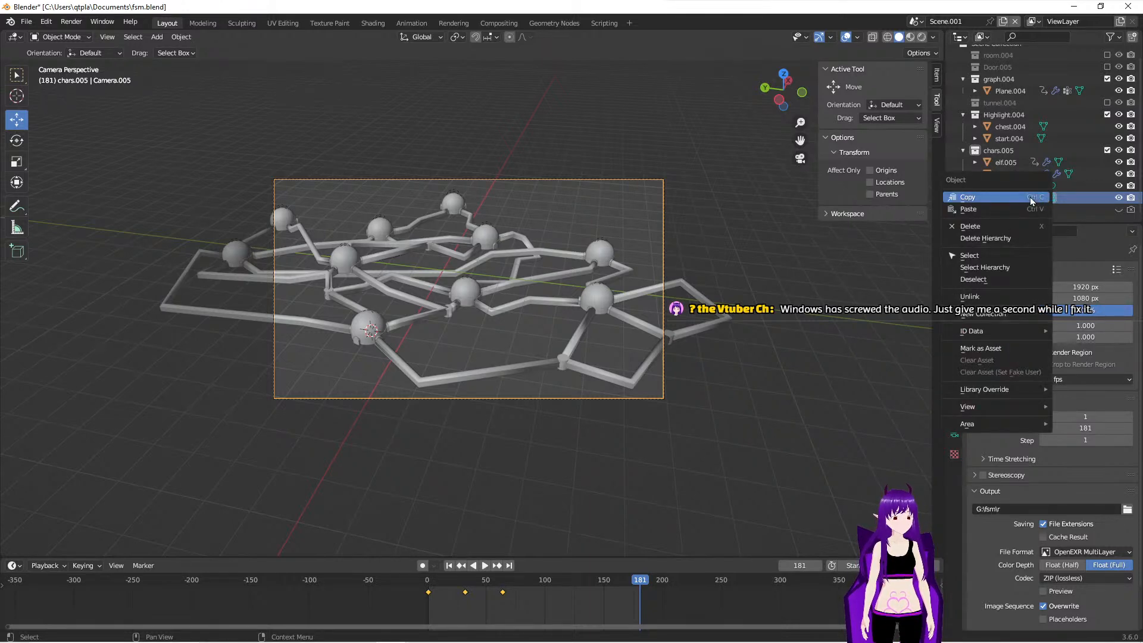
pyautogui.moveTo(1022, 334)
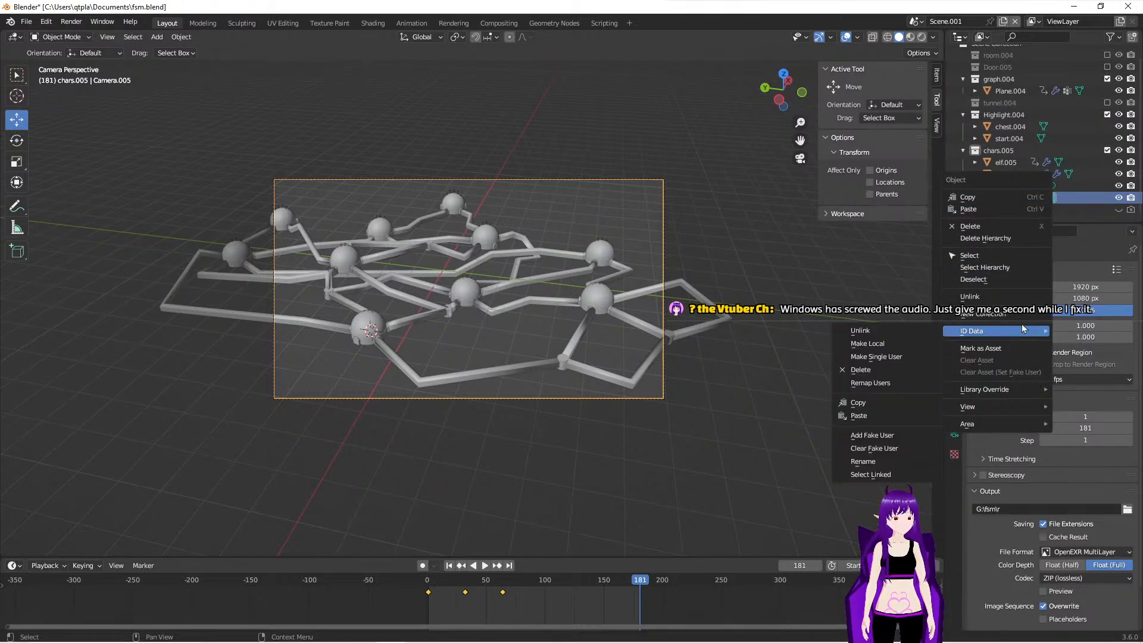
pyautogui.click(1067, 176)
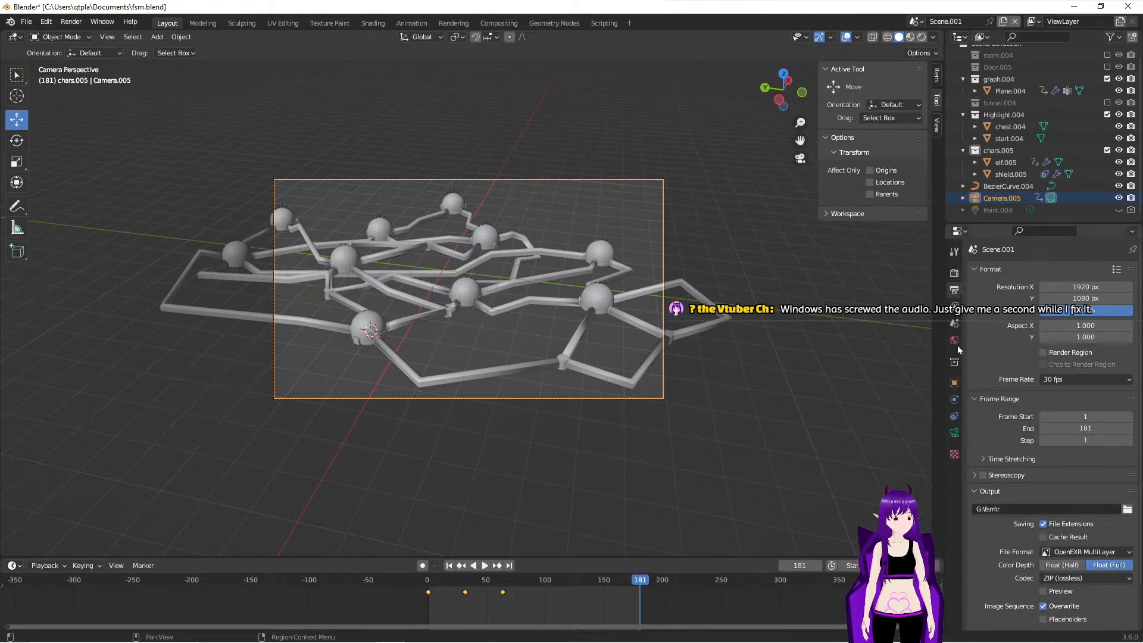
pyautogui.click(955, 431)
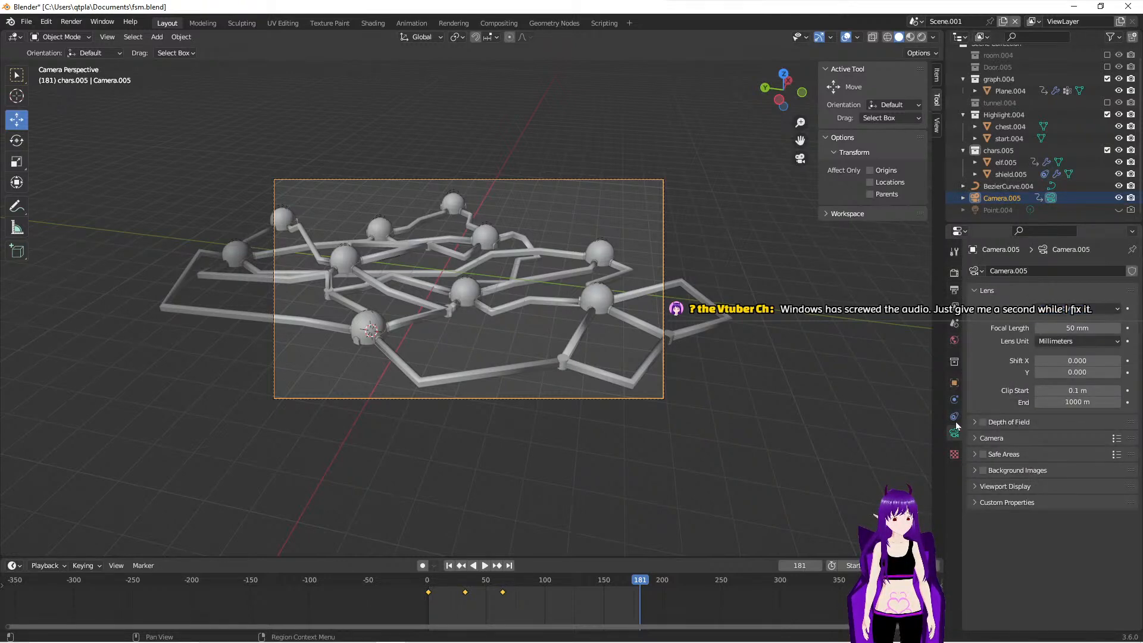
pyautogui.click(955, 417)
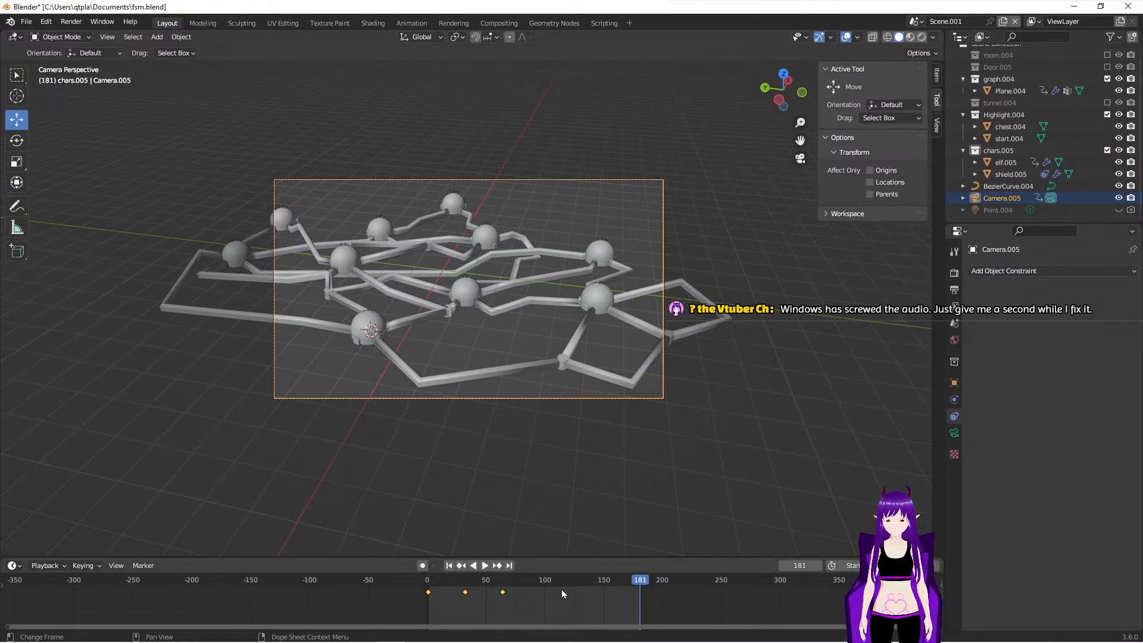
# - Delete the camera's keyframes at about frame 32 and at frame 1
pyautogui.moveTo(627, 581); pyautogui.dragTo(563, 584)
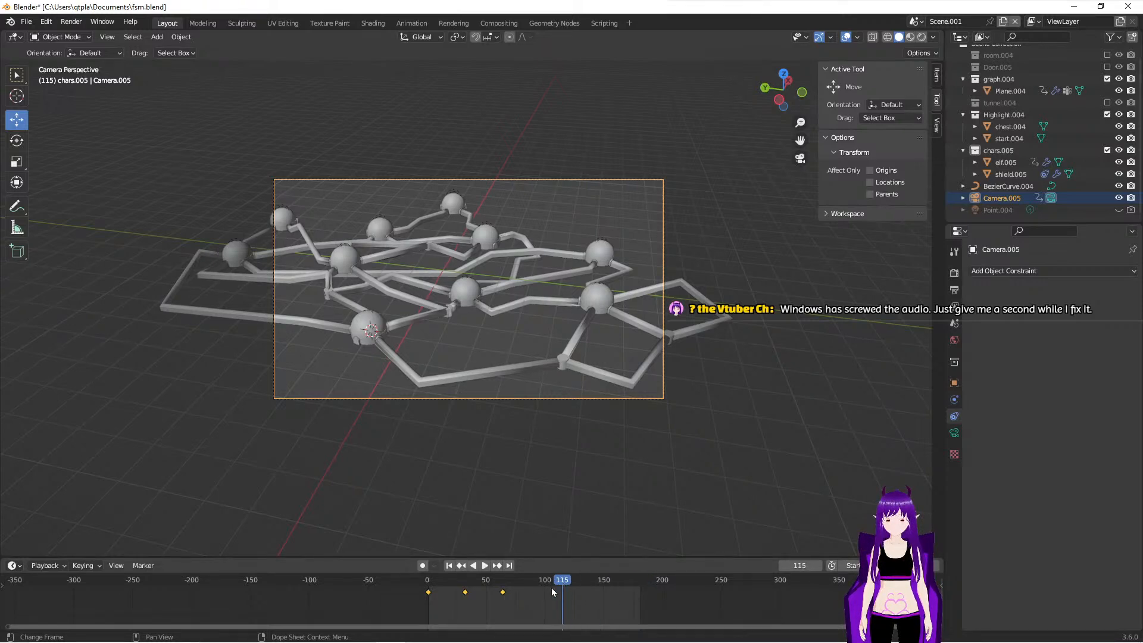
pyautogui.click(510, 594)
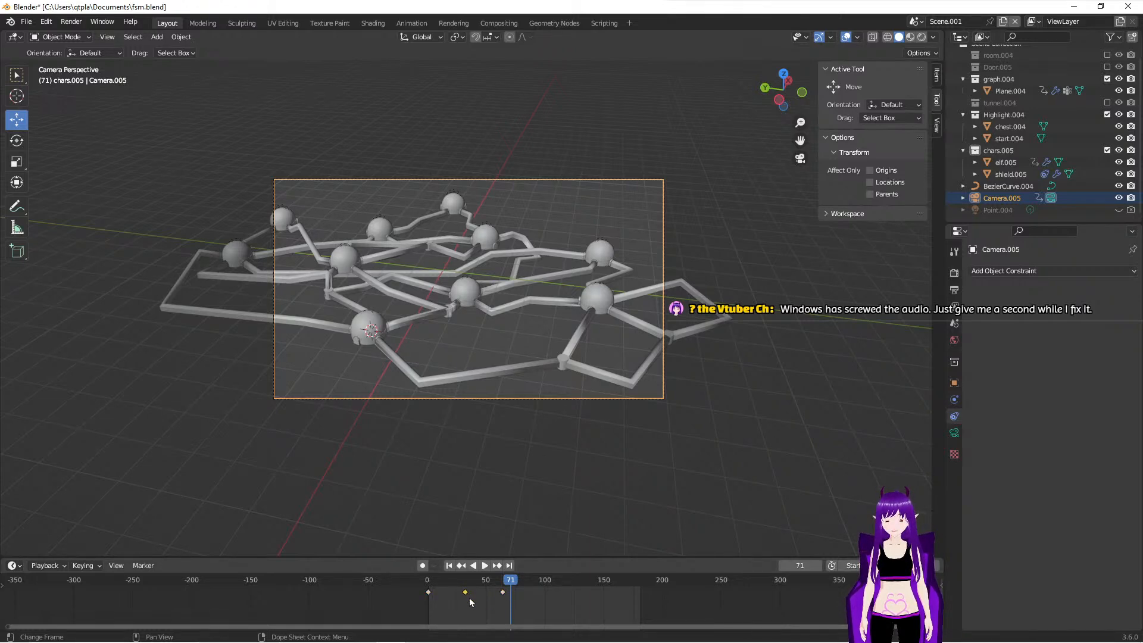
pyautogui.press('x')
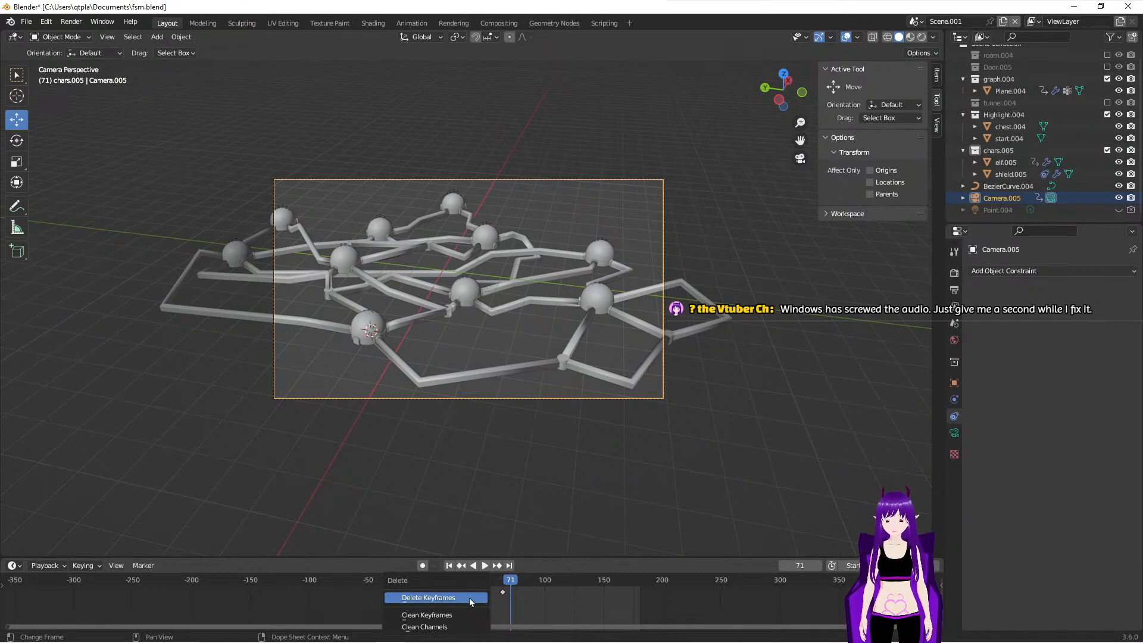
pyautogui.click(470, 599)
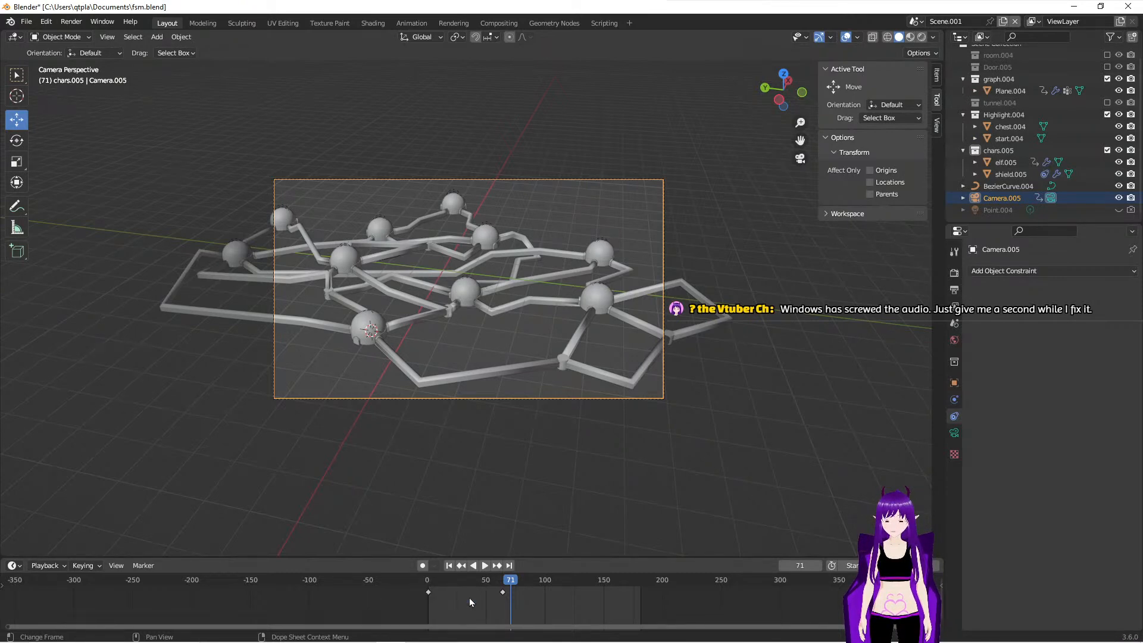
pyautogui.press('x')
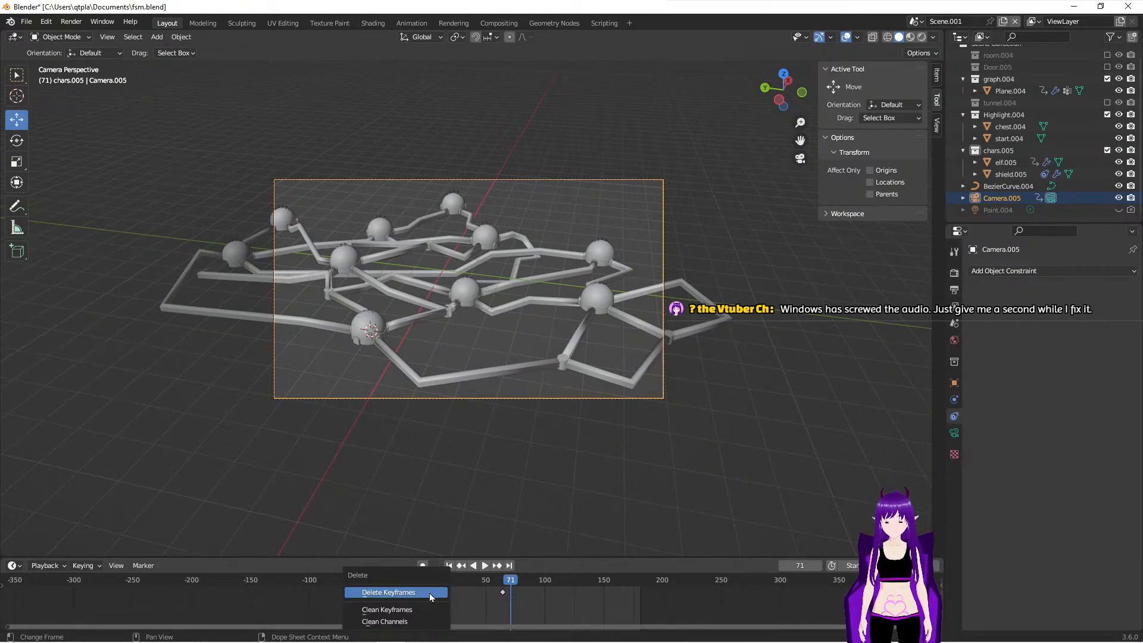
pyautogui.click(430, 593)
# - Keyframe the camera's location and rotation on all axes at frame 1, and delete its remaining keyframe near frame 64
pyautogui.moveTo(510, 580); pyautogui.dragTo(452, 585)
pyautogui.click(450, 567)
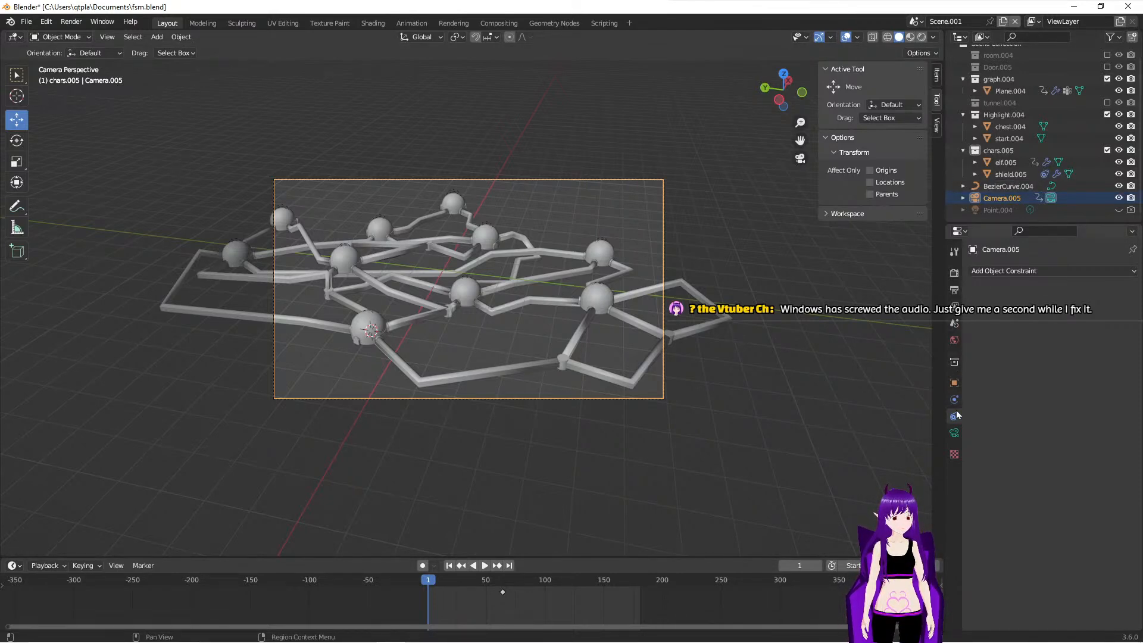
pyautogui.click(955, 384)
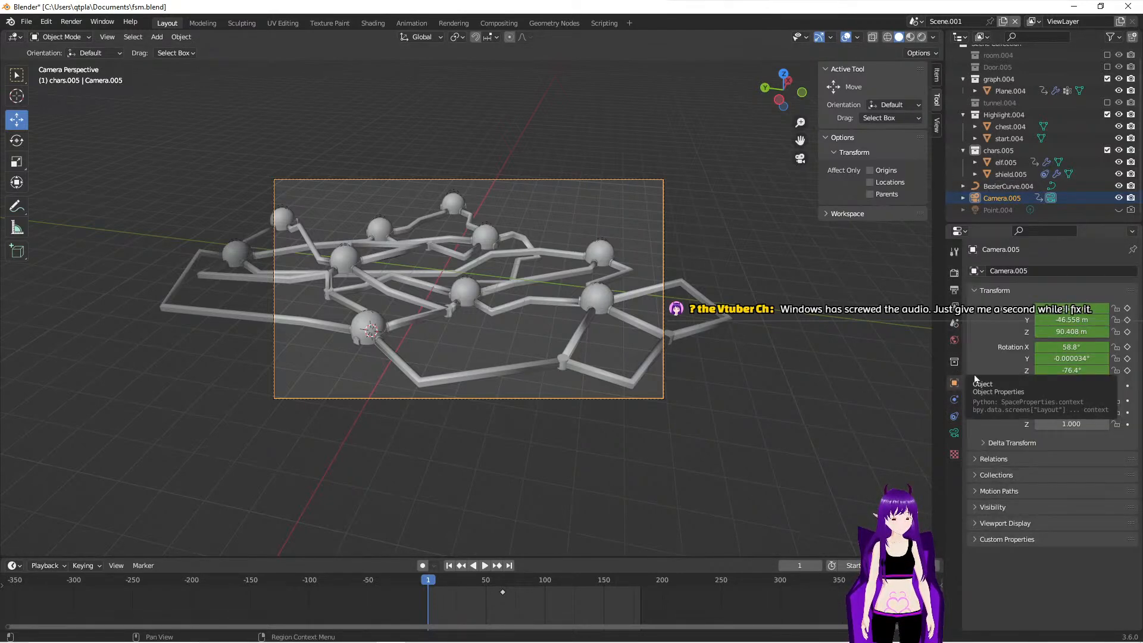
pyautogui.click(1128, 309)
pyautogui.click(1128, 320)
pyautogui.click(1128, 332)
pyautogui.click(1128, 347)
pyautogui.click(1128, 359)
pyautogui.click(1128, 370)
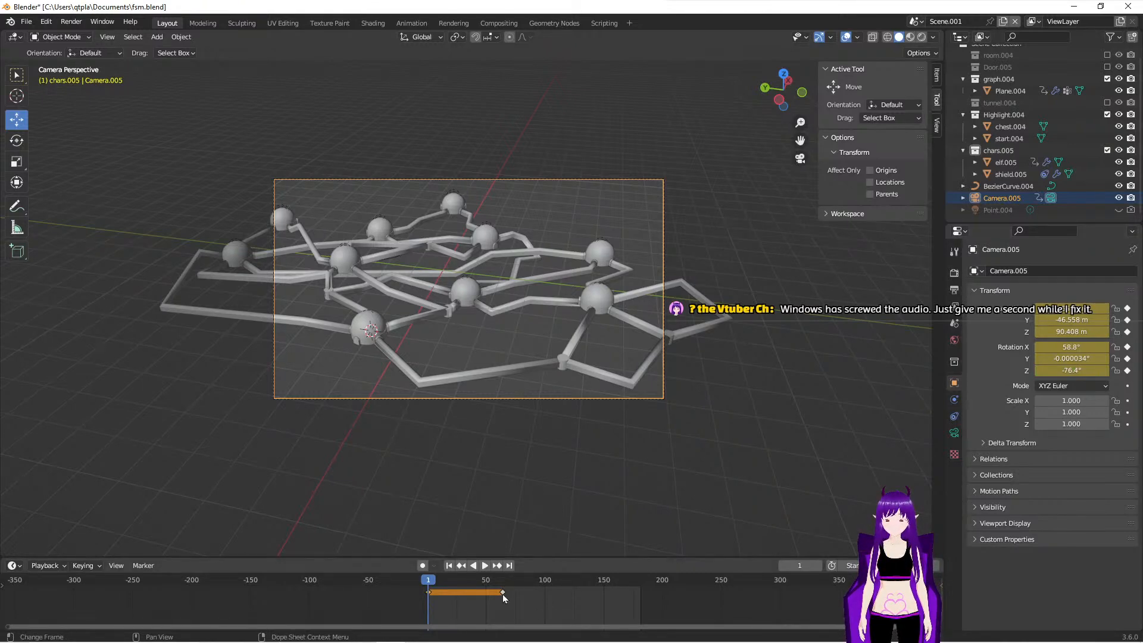
pyautogui.press('x')
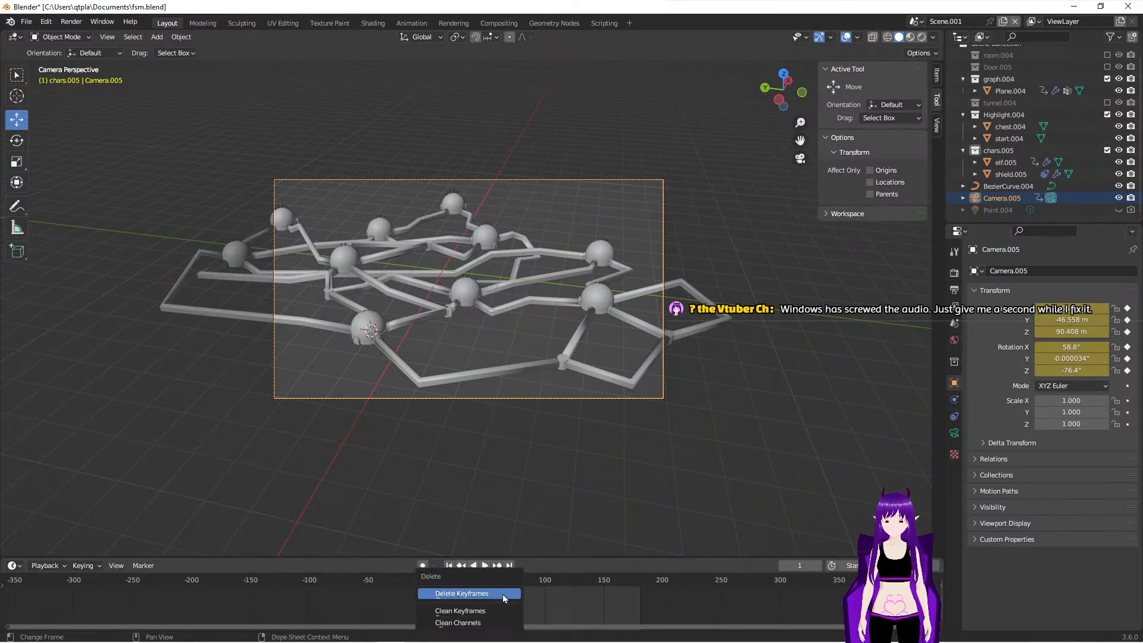
pyautogui.click(503, 594)
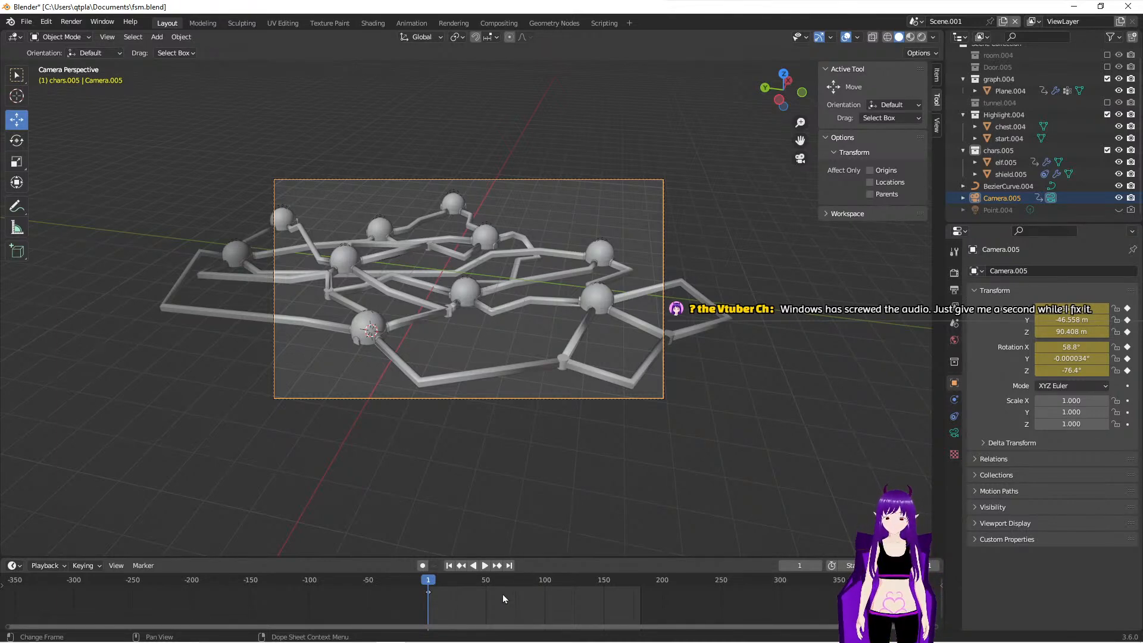
# - At frame 181, align the camera to a top-down view framing the whole graph of spheres and tubes
pyautogui.click(511, 565)
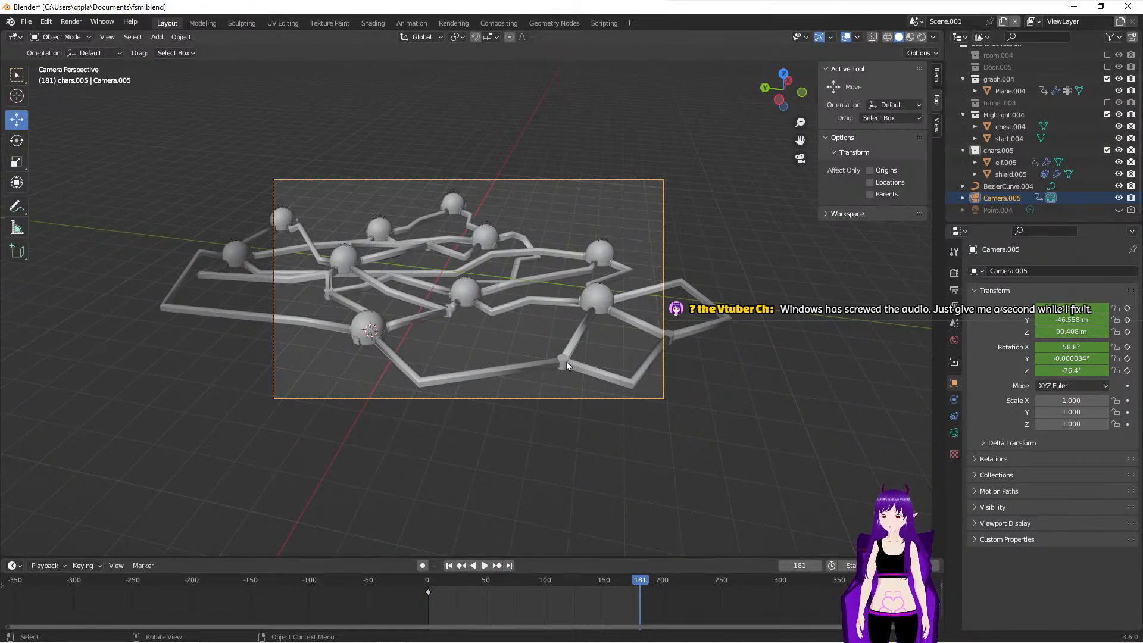
pyautogui.moveTo(524, 272); pyautogui.dragTo(399, 348, button='middle')
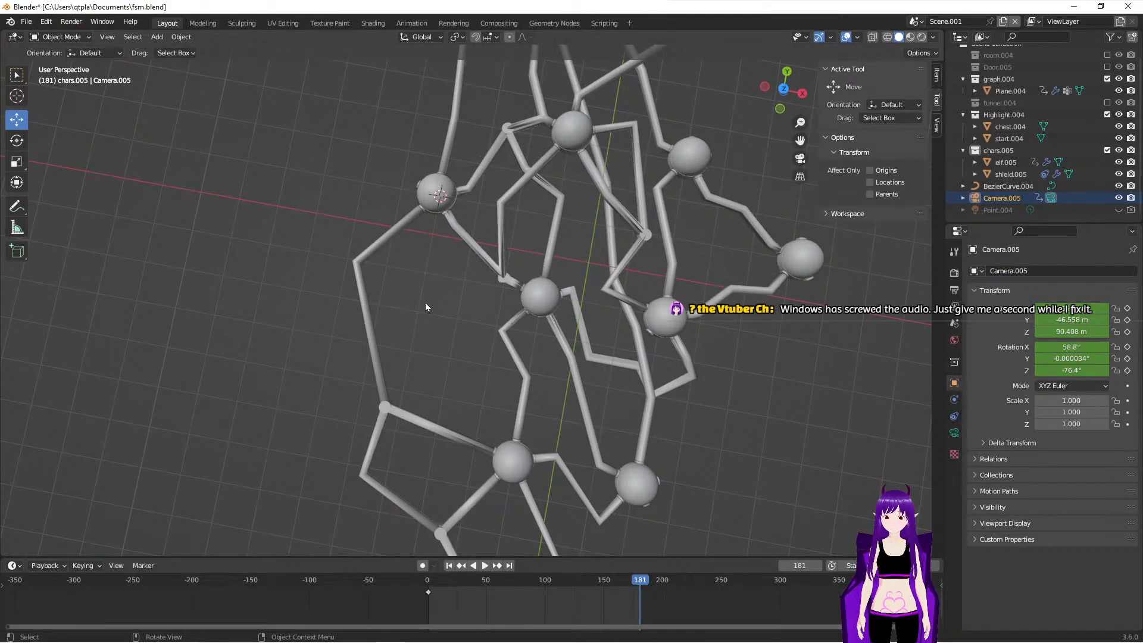
pyautogui.moveTo(425, 304); pyautogui.dragTo(434, 317, button='middle')
pyautogui.scroll(-3, 434, 318)
pyautogui.moveTo(587, 290); pyautogui.dragTo(307, 280, button='middle')
pyautogui.keyDown('shift'); pyautogui.moveTo(342, 336); pyautogui.dragTo(414, 274, button='middle'); pyautogui.keyUp('shift')
pyautogui.moveTo(548, 319); pyautogui.dragTo(550, 316, button='middle')
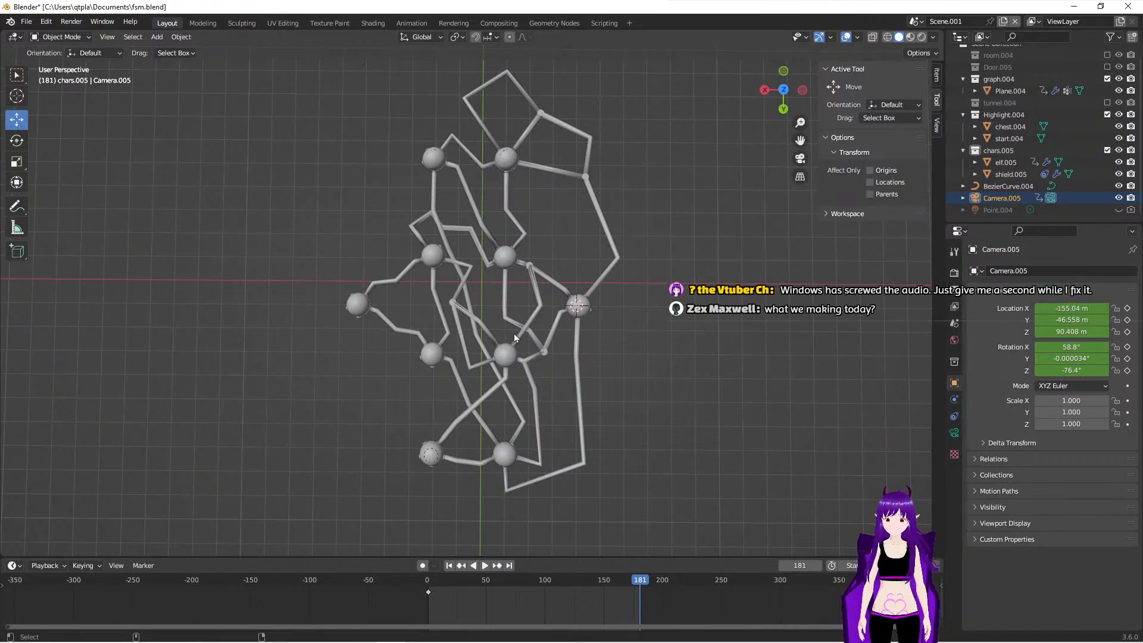
pyautogui.press('ctrl+alt+KP_0')
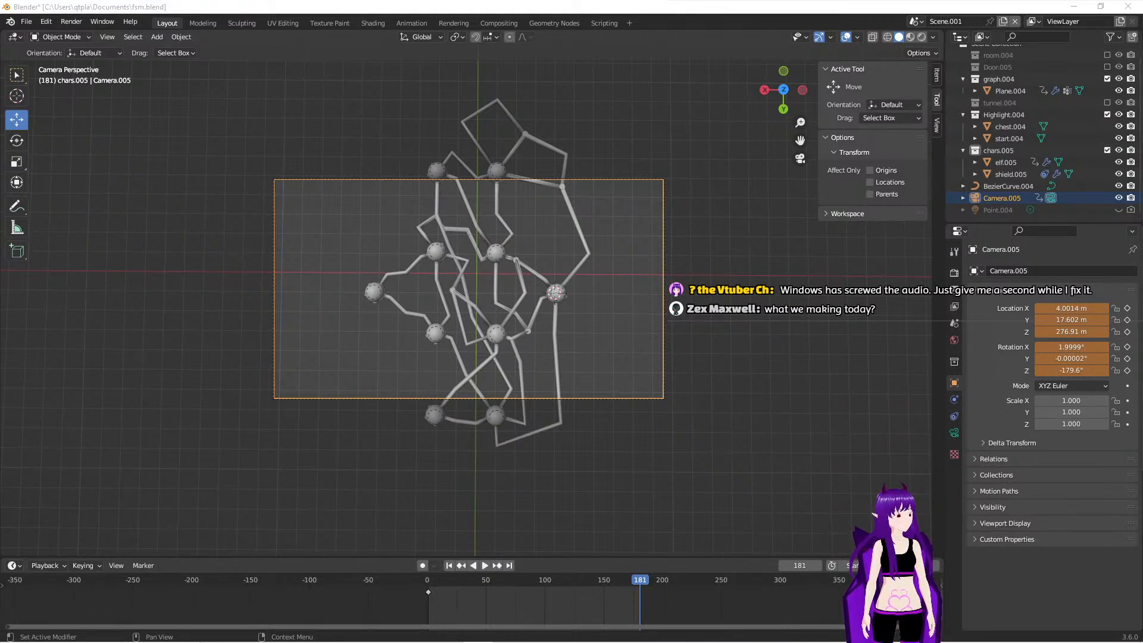
# - Check the state-machine diagram fsm_with_traps.svg in Inkscape, and return to the graph scene in Blender
pyautogui.moveTo(1142, 116); pyautogui.dragTo(566, 45)
pyautogui.doubleClick(567, 43)
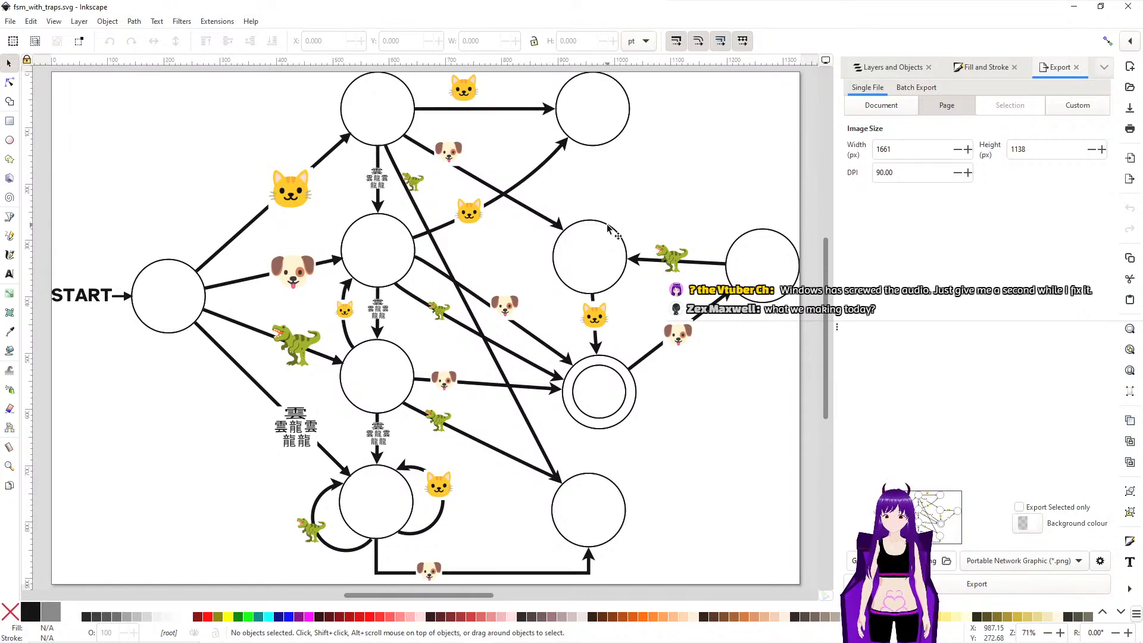
pyautogui.moveTo(531, 9); pyautogui.dragTo(1142, 77)
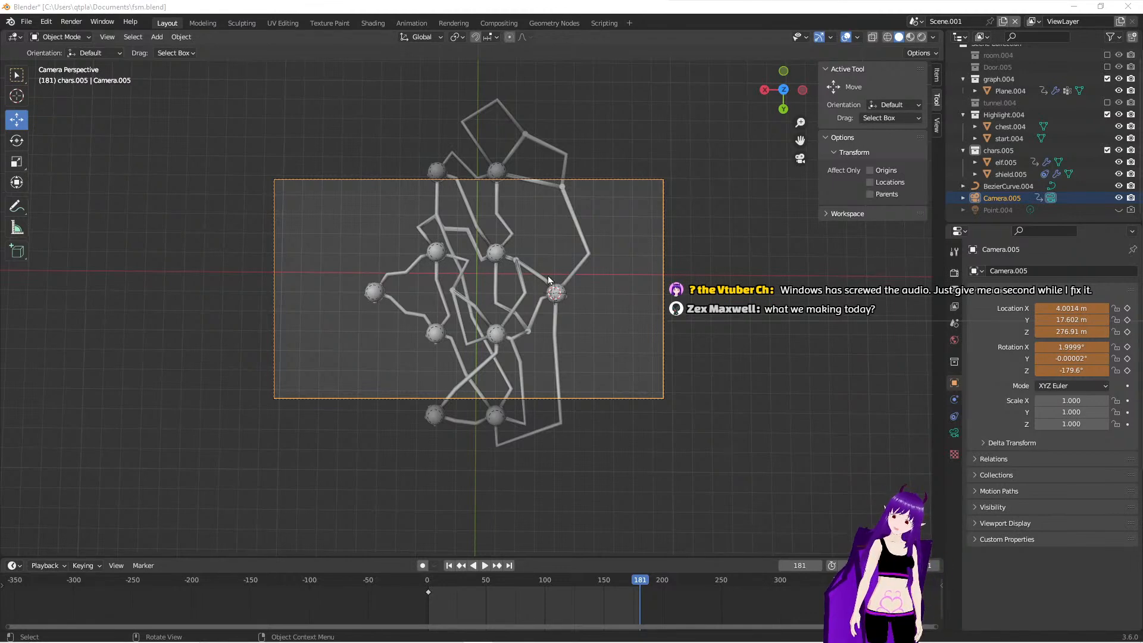
# - Raise the camera along Z to a height of about 443 m so its frame takes in the whole graph at frame 181
pyautogui.scroll(-1, 473, 313)
pyautogui.scroll(1, 472, 313)
pyautogui.scroll(-1, 473, 313)
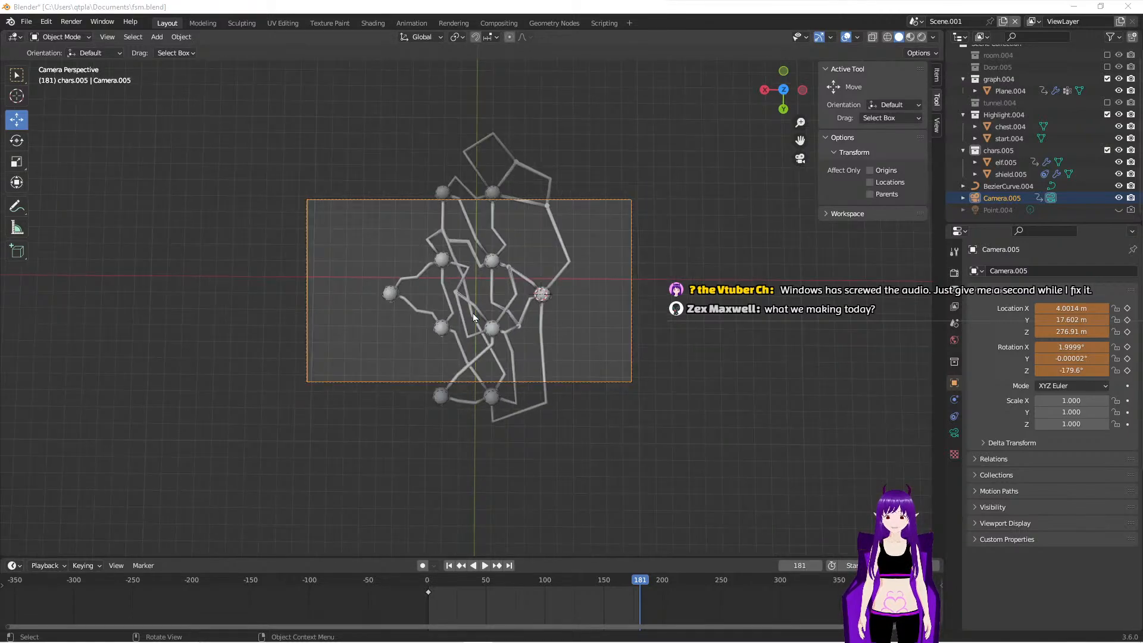
pyautogui.moveTo(362, 455); pyautogui.dragTo(466, 222, button='middle')
pyautogui.scroll(-3, 466, 223)
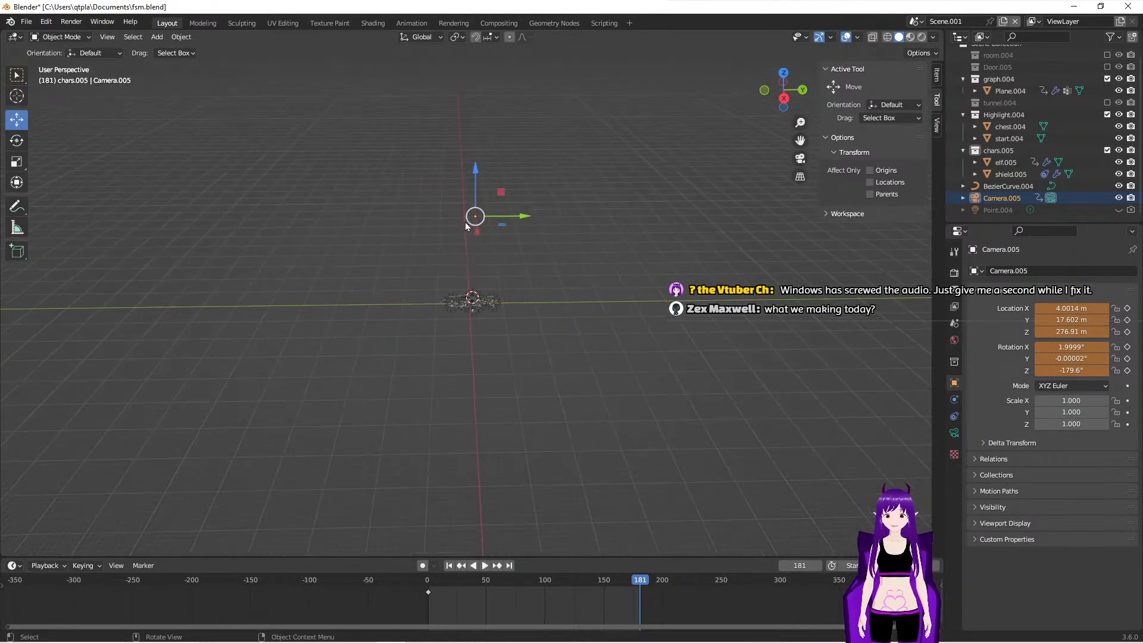
pyautogui.moveTo(477, 169); pyautogui.dragTo(477, 115)
pyautogui.press('KP_0')
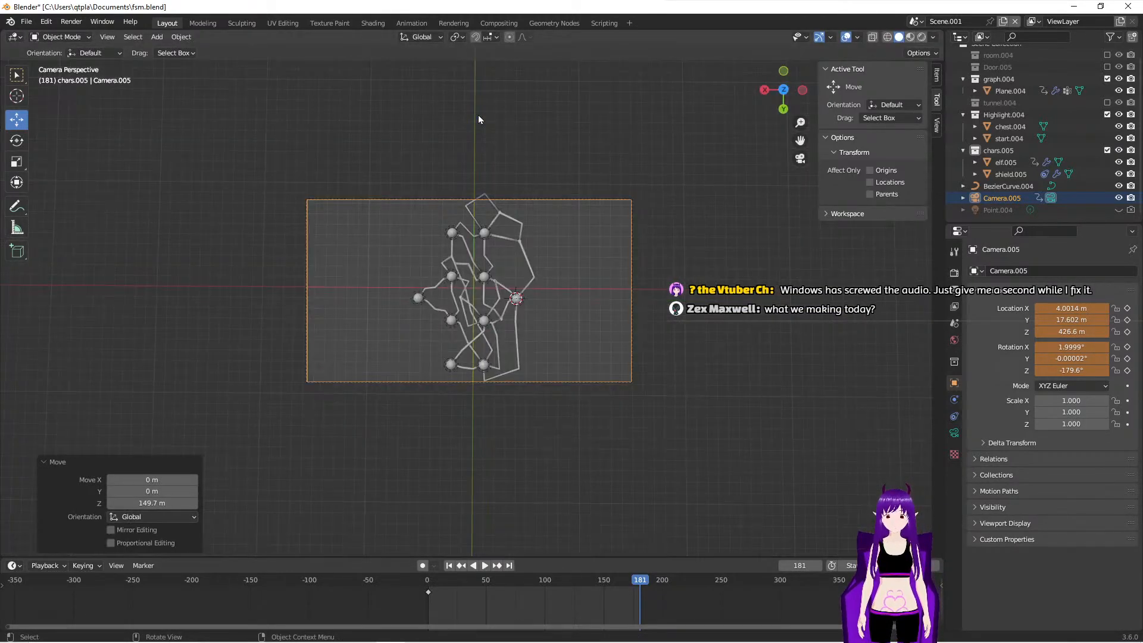
pyautogui.moveTo(338, 347); pyautogui.dragTo(469, 252, button='middle')
pyautogui.scroll(-3, 469, 251)
pyautogui.moveTo(481, 98); pyautogui.dragTo(488, 88)
pyautogui.press('KP_0')
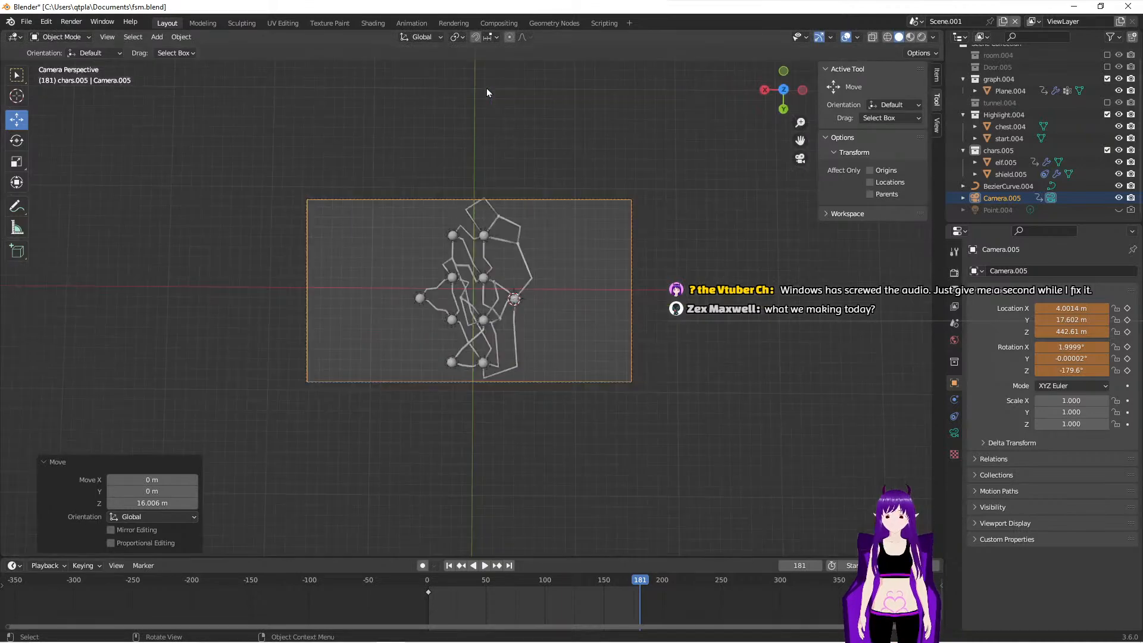
# - Shift the camera along Y to about 15 m so the graph sits vertically centred in the camera frame
pyautogui.moveTo(475, 262)
pyautogui.mouseDown(button='middle')
pyautogui.moveTo(371, 334)
pyautogui.moveTo(489, 269)
pyautogui.mouseUp(button='middle')
pyautogui.scroll(-5, 488, 269)
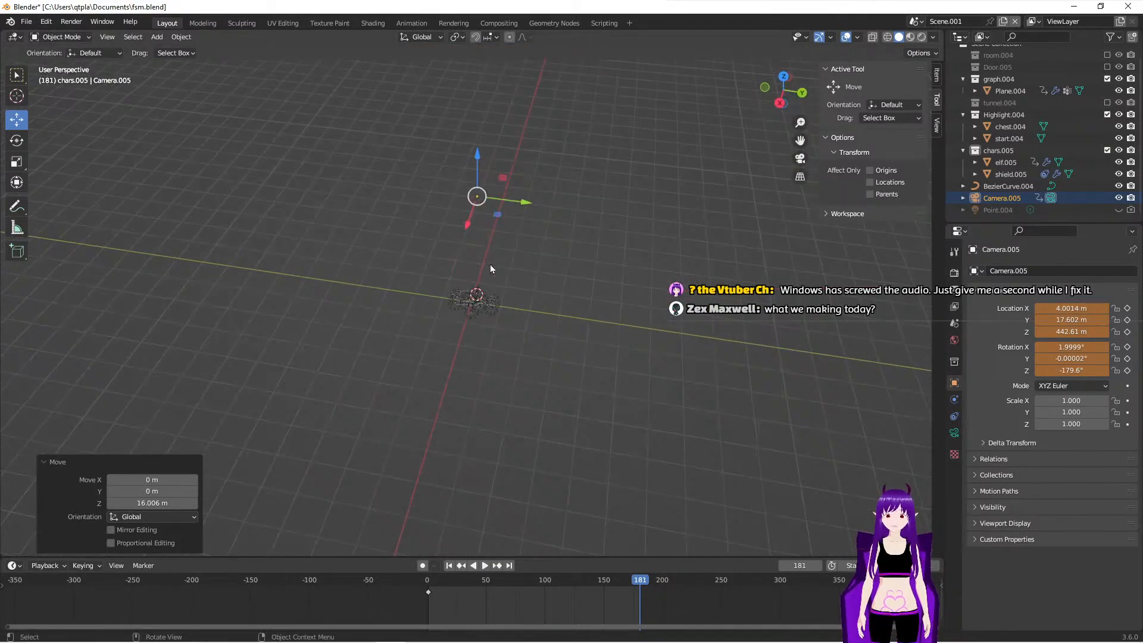
pyautogui.moveTo(524, 206); pyautogui.dragTo(520, 208)
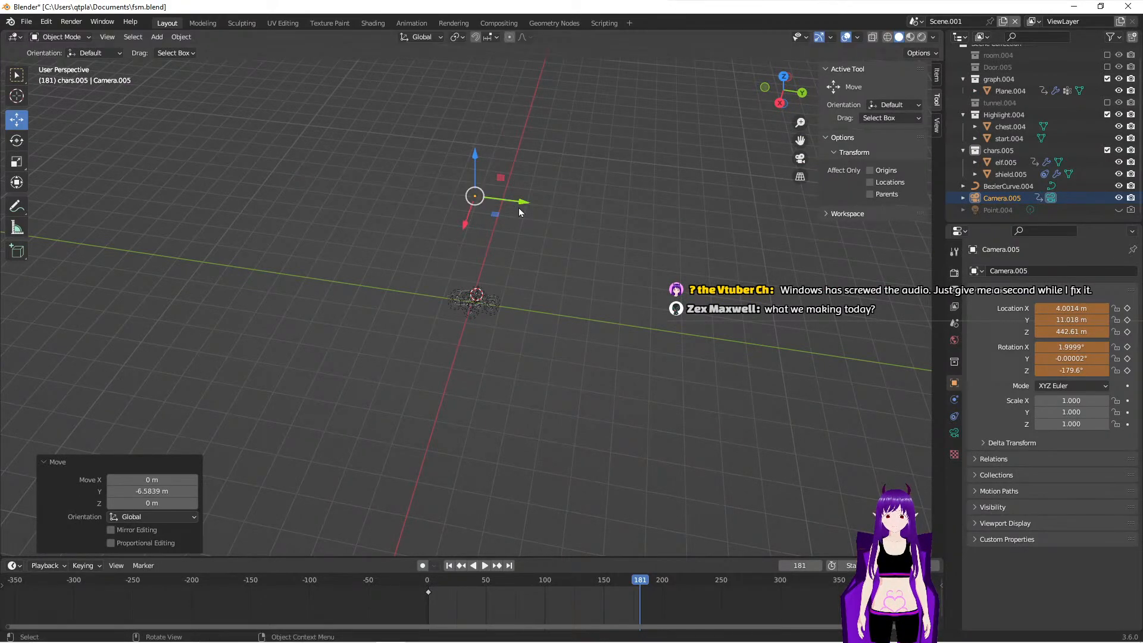
pyautogui.press('KP_0')
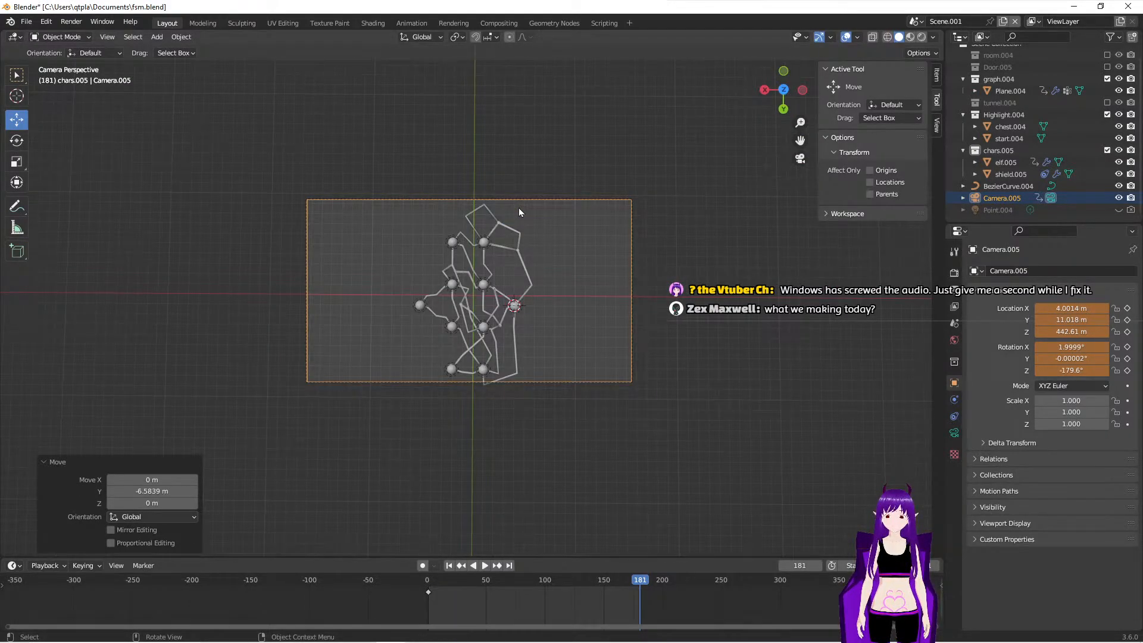
pyautogui.moveTo(405, 288); pyautogui.dragTo(463, 248, button='middle')
pyautogui.scroll(-3, 464, 248)
pyautogui.moveTo(511, 173); pyautogui.dragTo(515, 174)
pyautogui.press('KP_0')
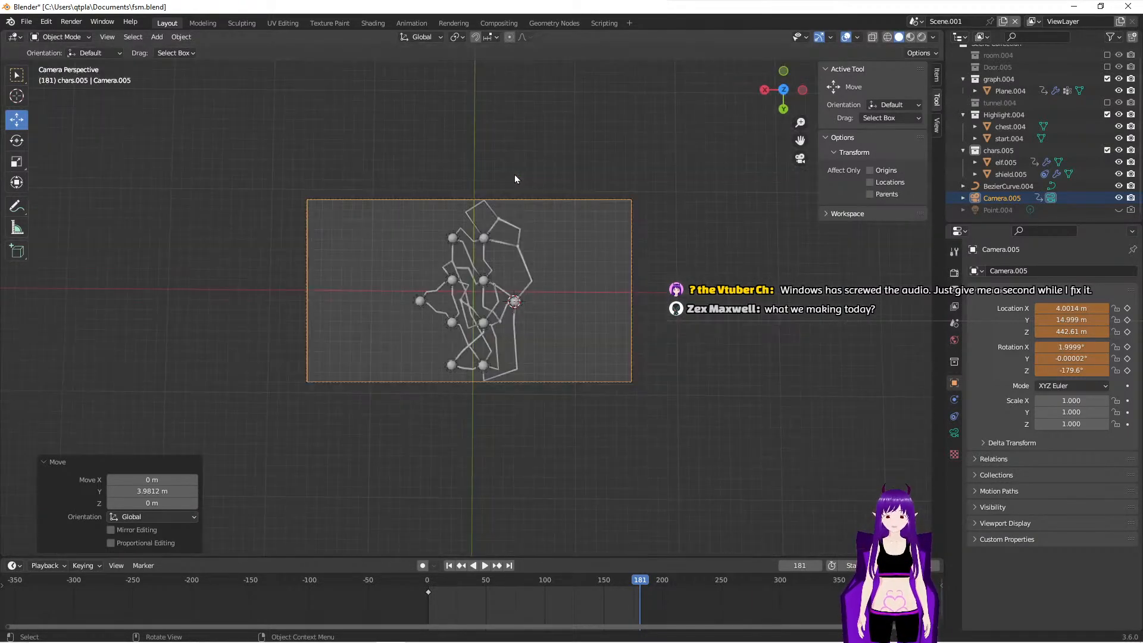
# - Keyframe the camera's location and rotation on all axes at frame 181
pyautogui.click(1127, 308)
pyautogui.click(1127, 319)
pyautogui.click(1127, 331)
pyautogui.click(1128, 346)
pyautogui.click(1128, 358)
pyautogui.click(1128, 371)
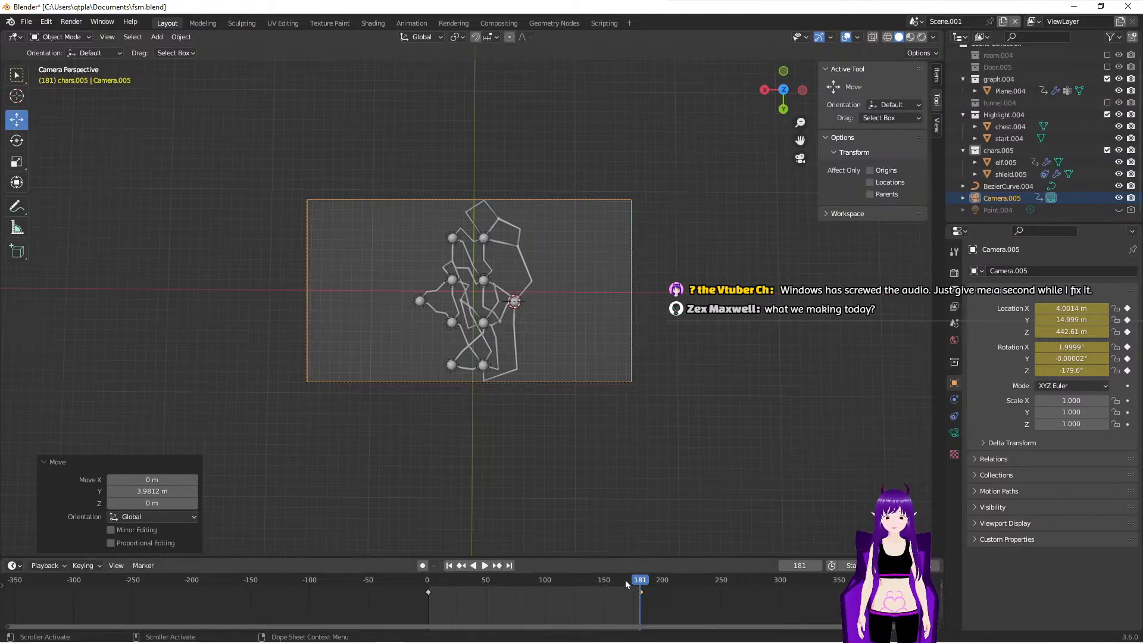
# - At frame 50, rotate the camera about 13.4° around global Y and 16.5° around global Z to aim it at the graph
pyautogui.moveTo(648, 580); pyautogui.dragTo(487, 623)
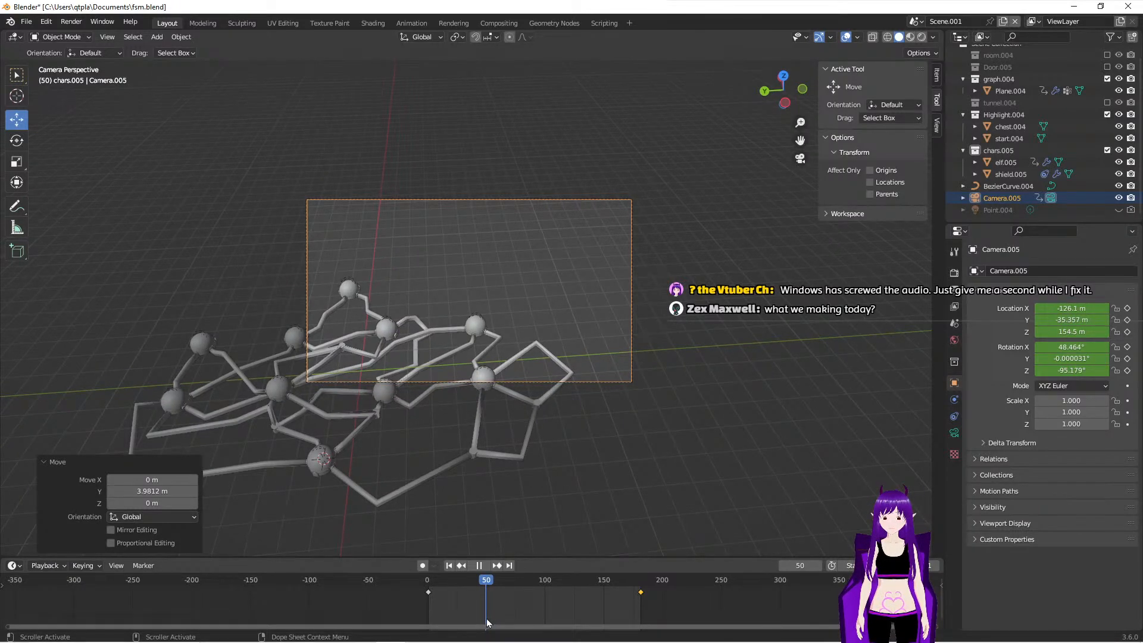
pyautogui.moveTo(576, 487); pyautogui.dragTo(462, 428, button='middle')
pyautogui.scroll(-3, 462, 427)
pyautogui.scroll(2, 462, 427)
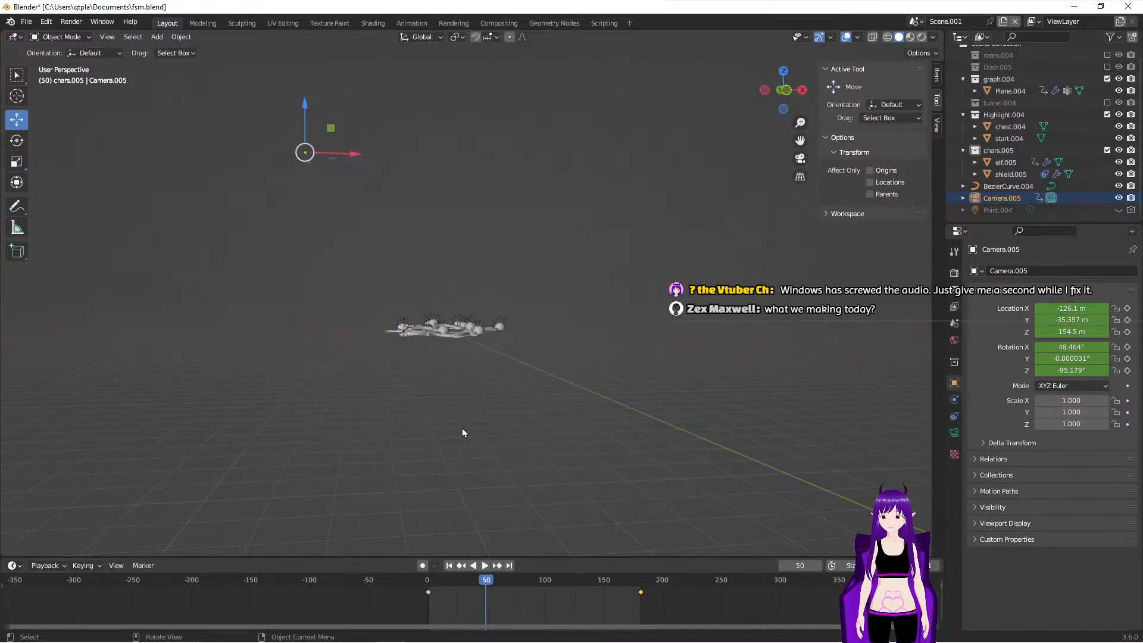
pyautogui.click(17, 141)
pyautogui.moveTo(386, 201); pyautogui.dragTo(456, 264, button='middle')
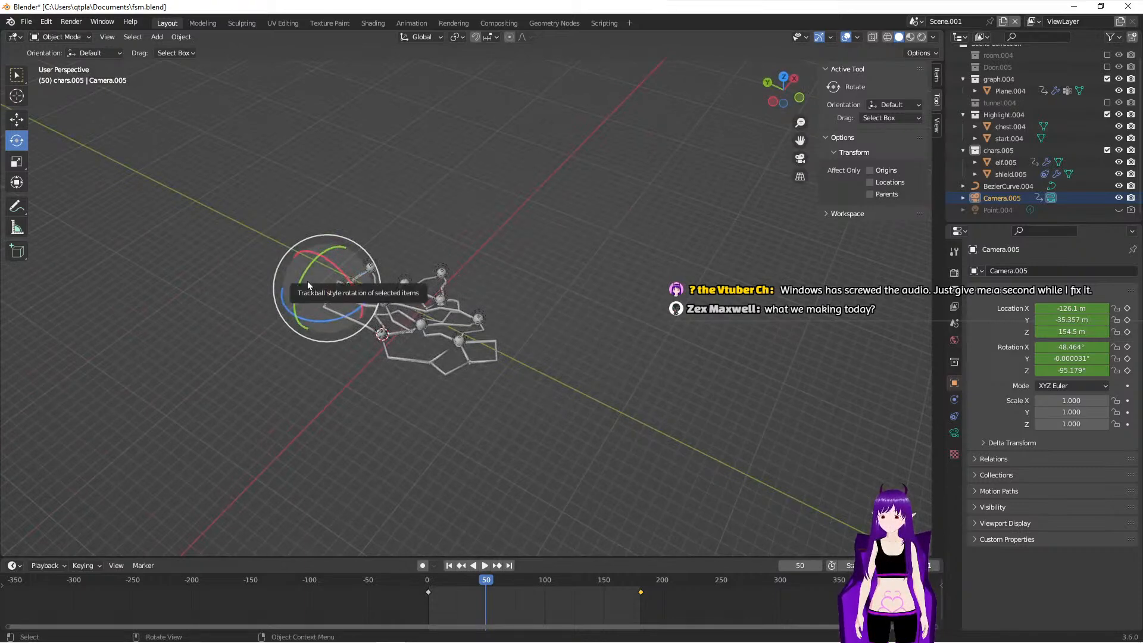
pyautogui.moveTo(303, 277); pyautogui.dragTo(309, 270)
pyautogui.press('KP_0')
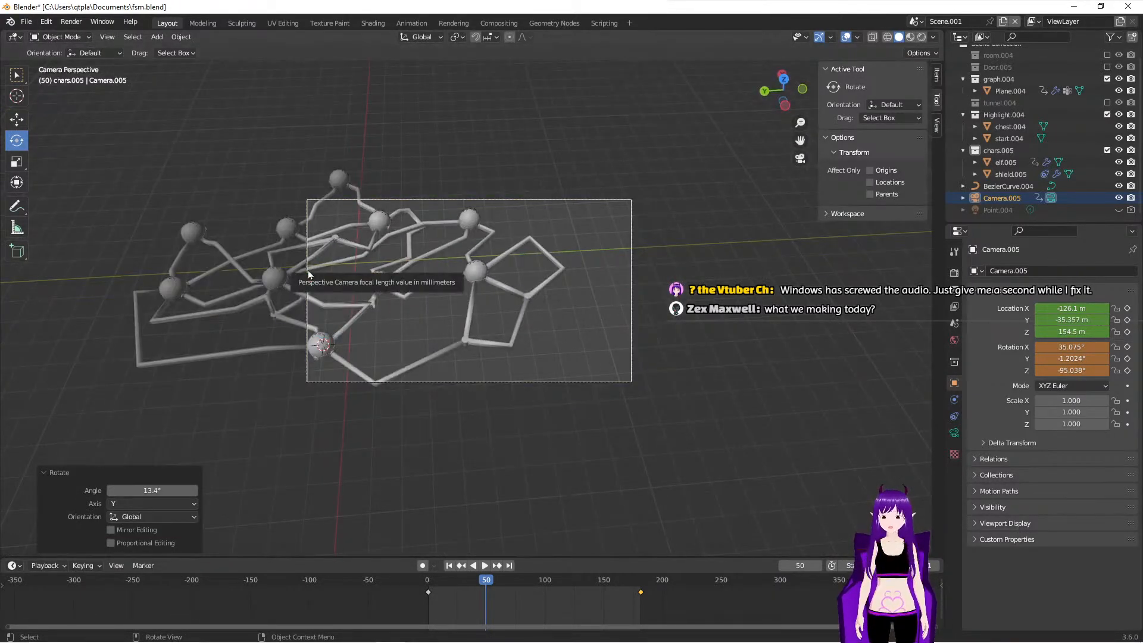
pyautogui.moveTo(470, 371); pyautogui.dragTo(433, 343, button='middle')
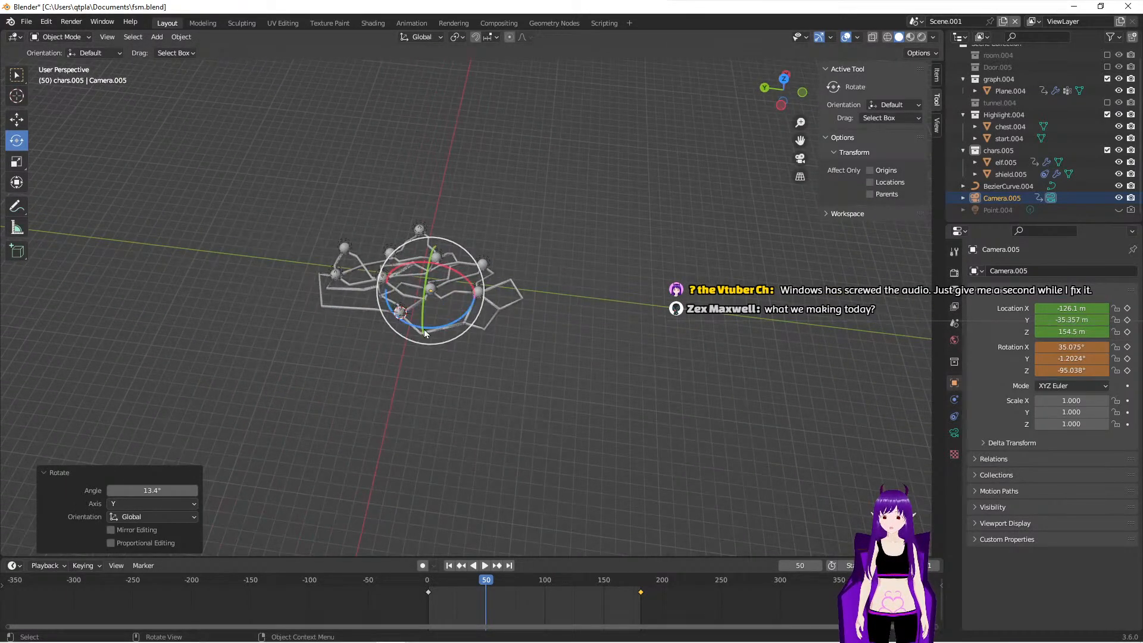
pyautogui.moveTo(432, 329); pyautogui.dragTo(443, 323)
pyautogui.press('KP_0')
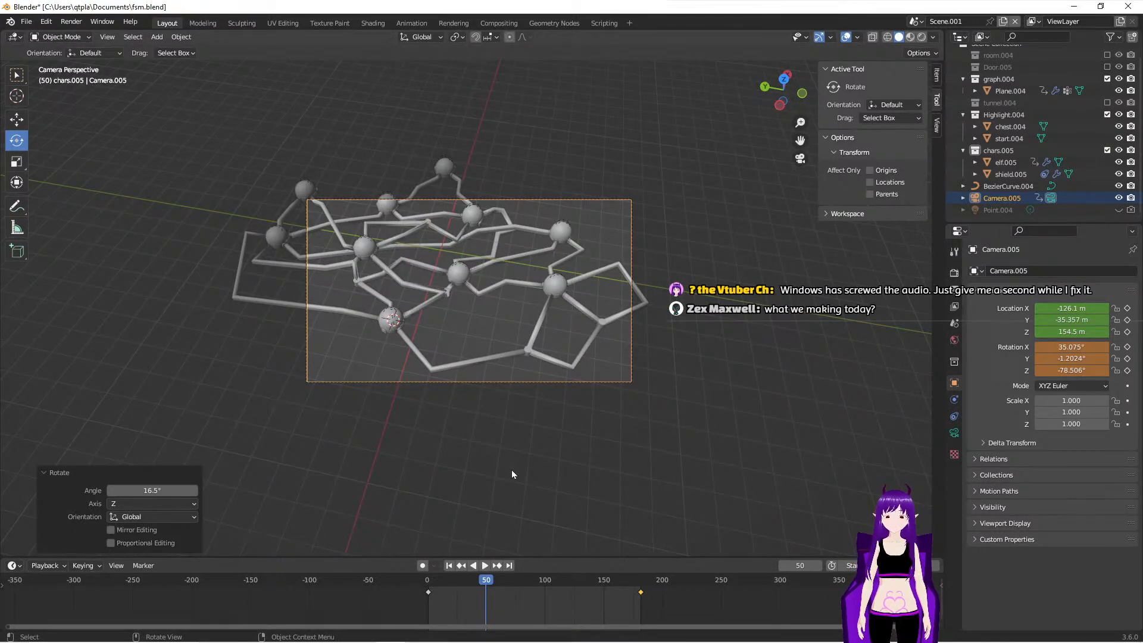
# - Keyframe the camera's location and rotation on all axes at frame 50
pyautogui.click(1127, 309)
pyautogui.click(1127, 348)
pyautogui.click(1128, 359)
pyautogui.click(1127, 371)
# - At frame 90, rotate the camera about 12.3° around the global X axis to bring the graph into frame
pyautogui.moveTo(487, 587); pyautogui.dragTo(533, 604)
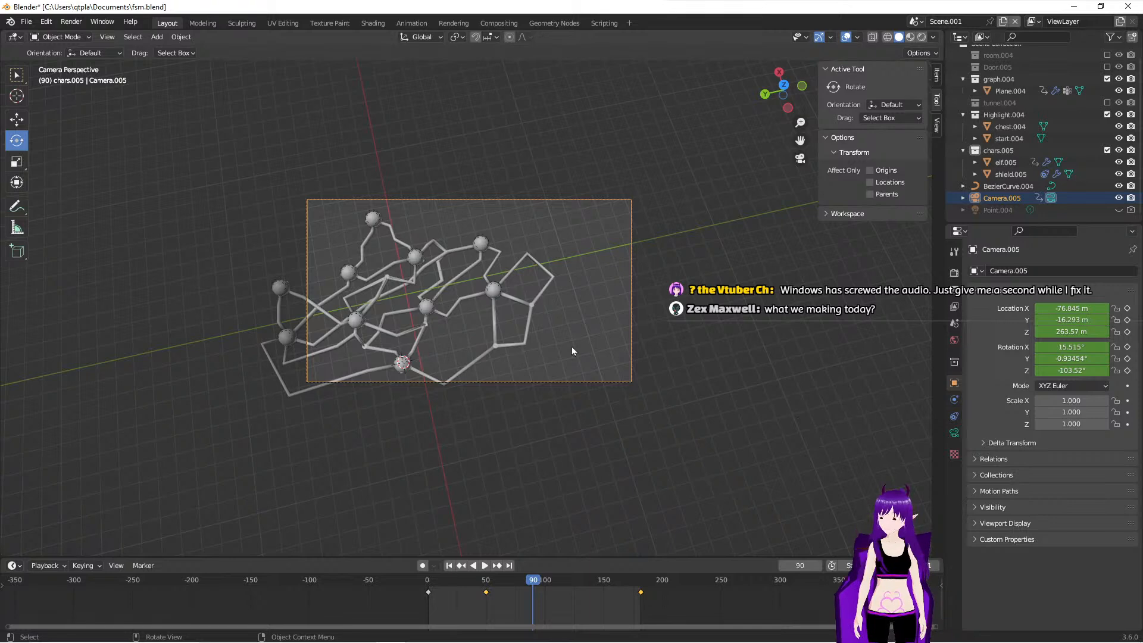
pyautogui.moveTo(538, 477); pyautogui.dragTo(496, 364, button='middle')
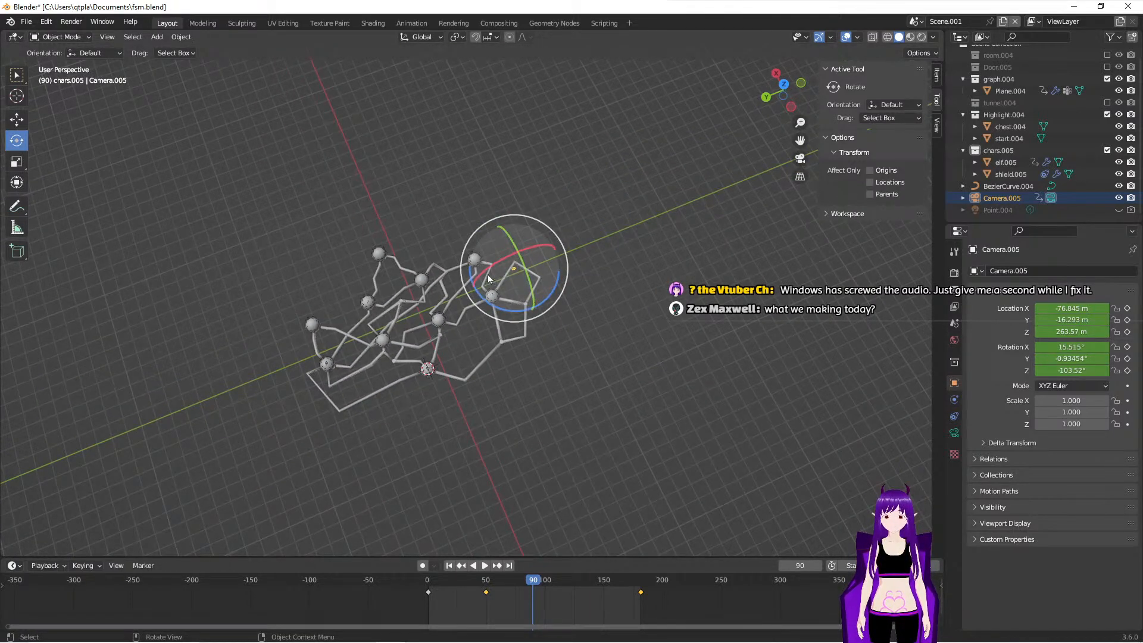
pyautogui.moveTo(486, 269); pyautogui.dragTo(497, 265)
pyautogui.press('KP_0')
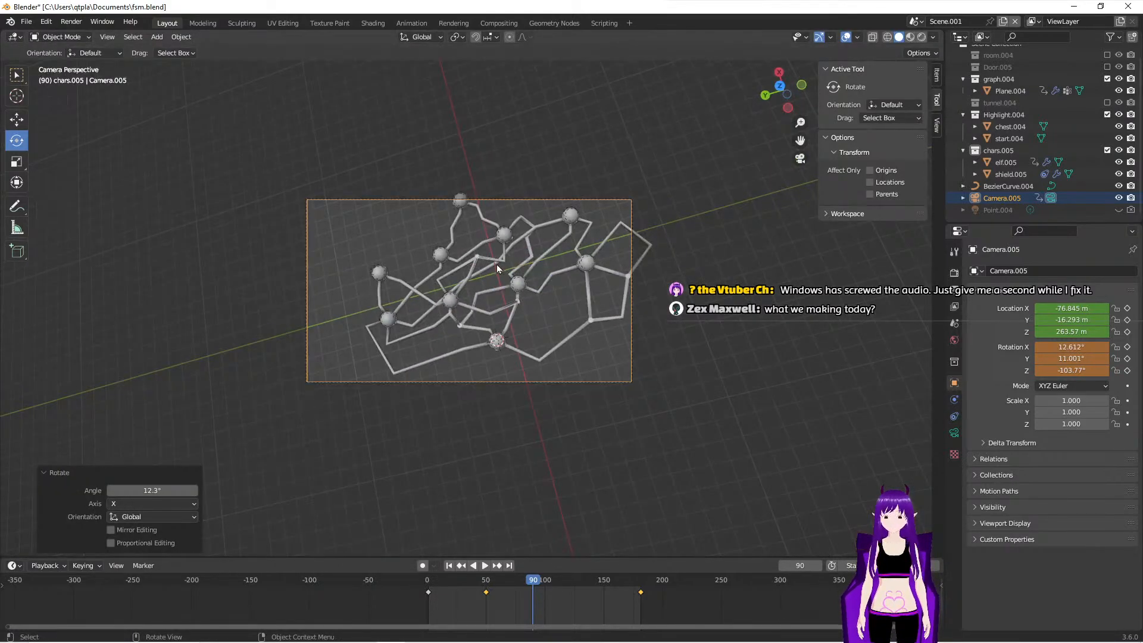
# - Try rotating the camera further around the global X axis, by about 20.5° and another 43.7°
pyautogui.moveTo(474, 285); pyautogui.dragTo(503, 298, button='middle')
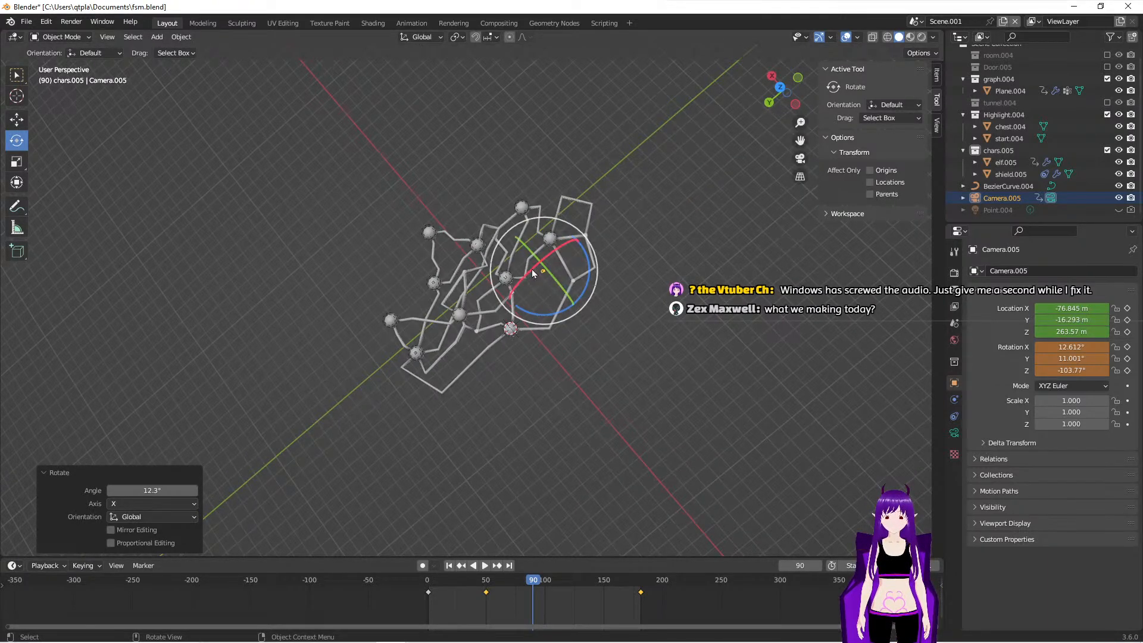
pyautogui.moveTo(525, 276); pyautogui.dragTo(533, 271)
pyautogui.press('KP_0')
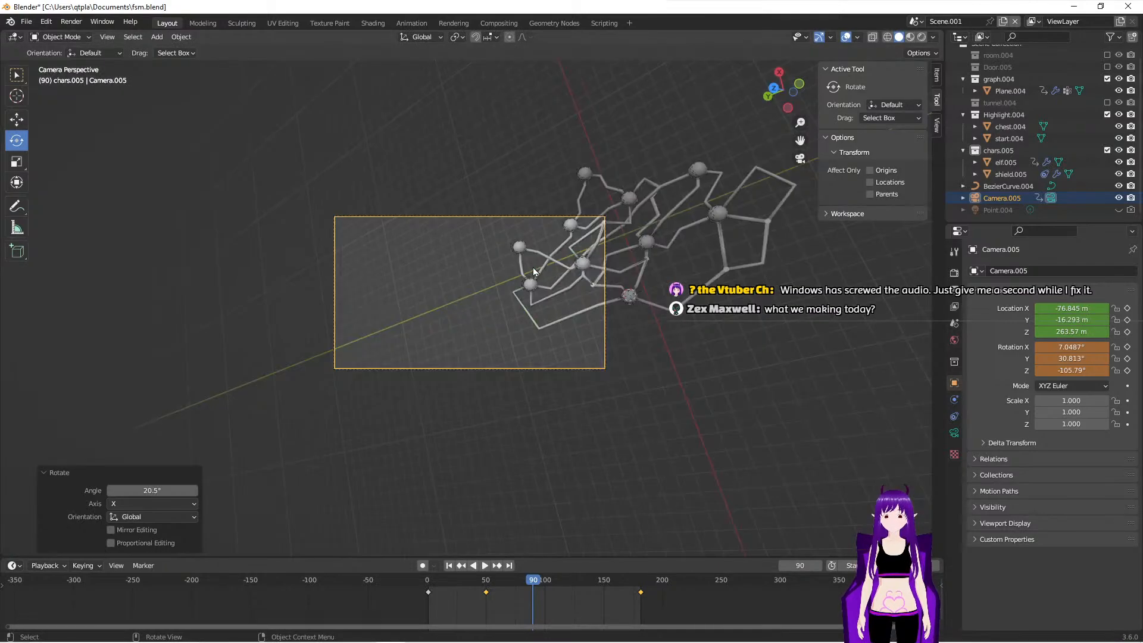
pyautogui.moveTo(513, 268); pyautogui.dragTo(490, 307, button='middle')
pyautogui.scroll(-9, 488, 307)
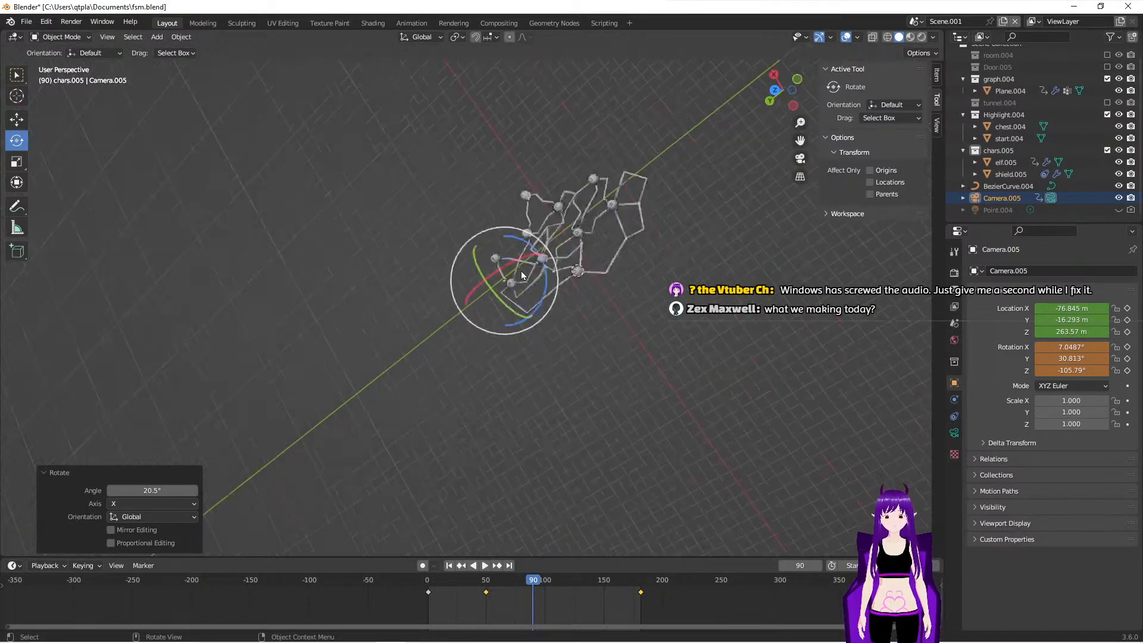
pyautogui.moveTo(455, 303); pyautogui.dragTo(473, 291)
pyautogui.press('KP_0')
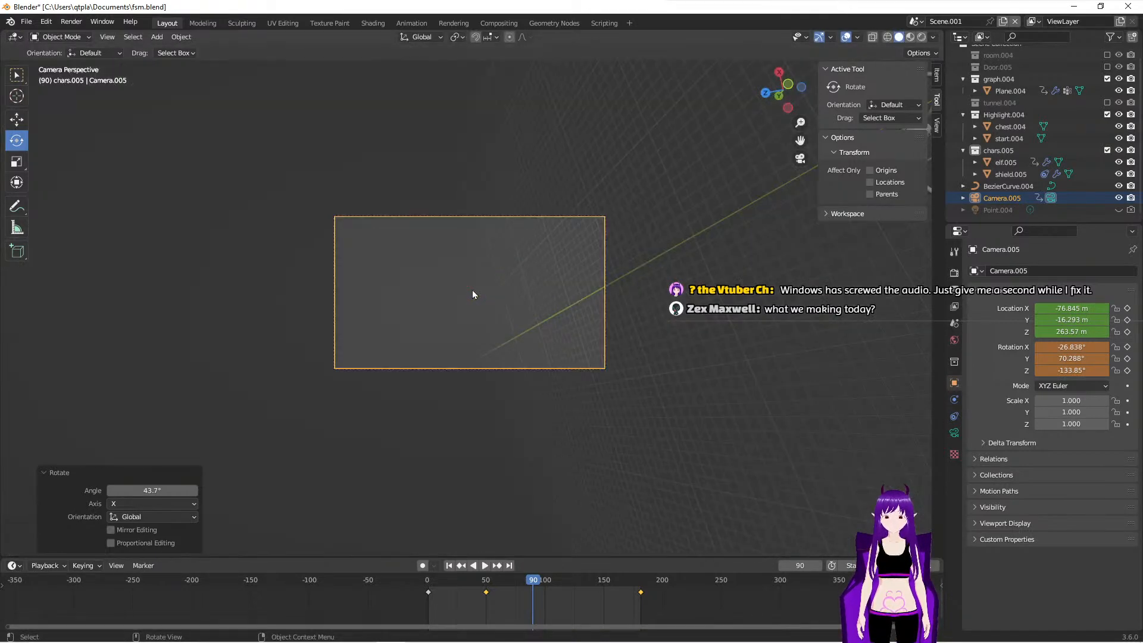
# - Rotate the camera around global X to a rotation of about 14.2°, 4.5° and -103.6°, centring the graph in its frame
pyautogui.press('KP_0')
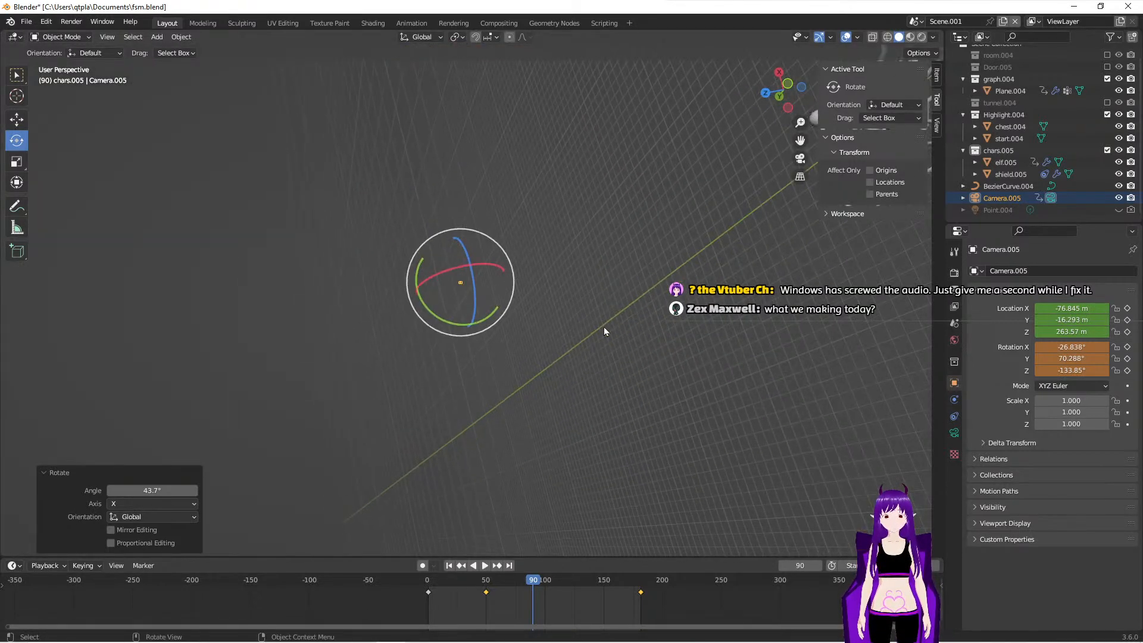
pyautogui.moveTo(484, 266); pyautogui.dragTo(449, 267)
pyautogui.press('KP_0')
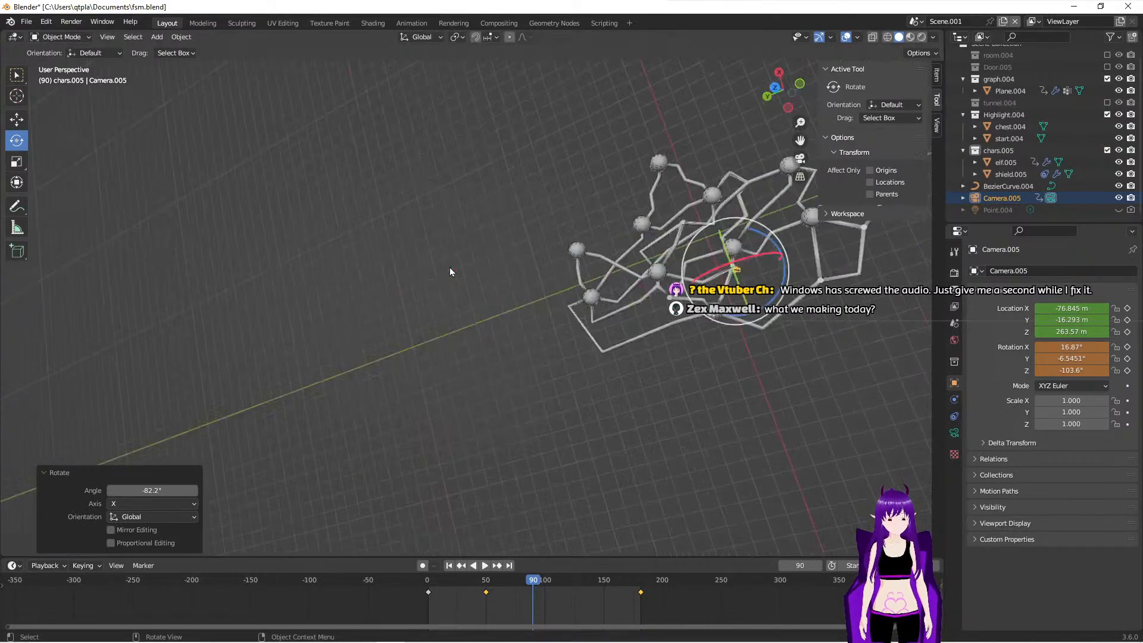
pyautogui.press('KP_0')
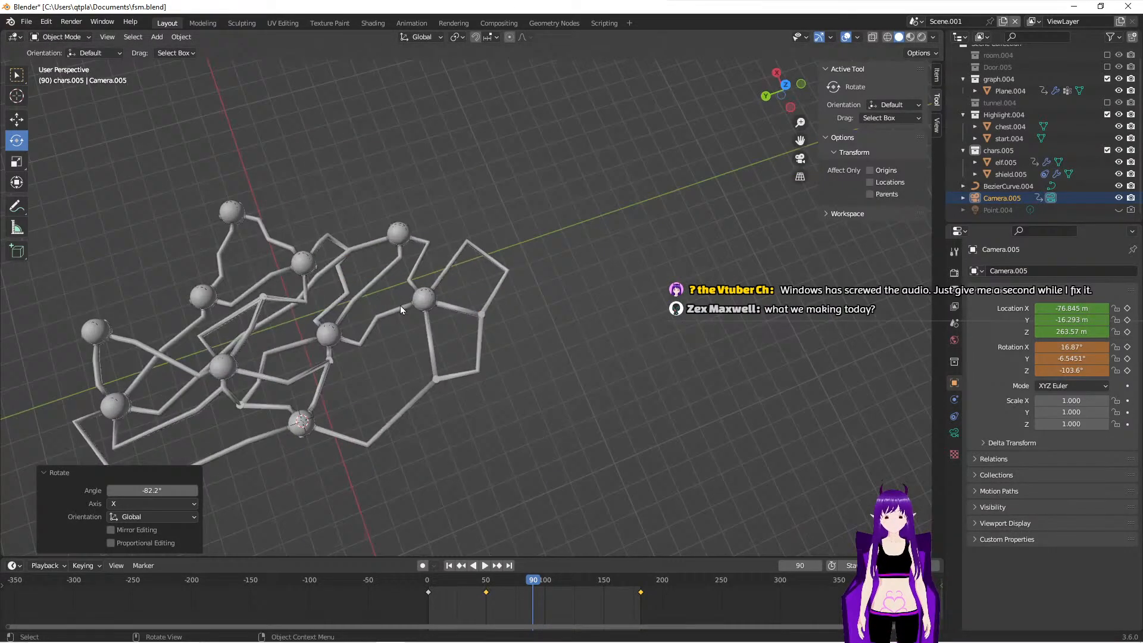
pyautogui.moveTo(470, 324); pyautogui.dragTo(477, 317)
pyautogui.press('KP_0')
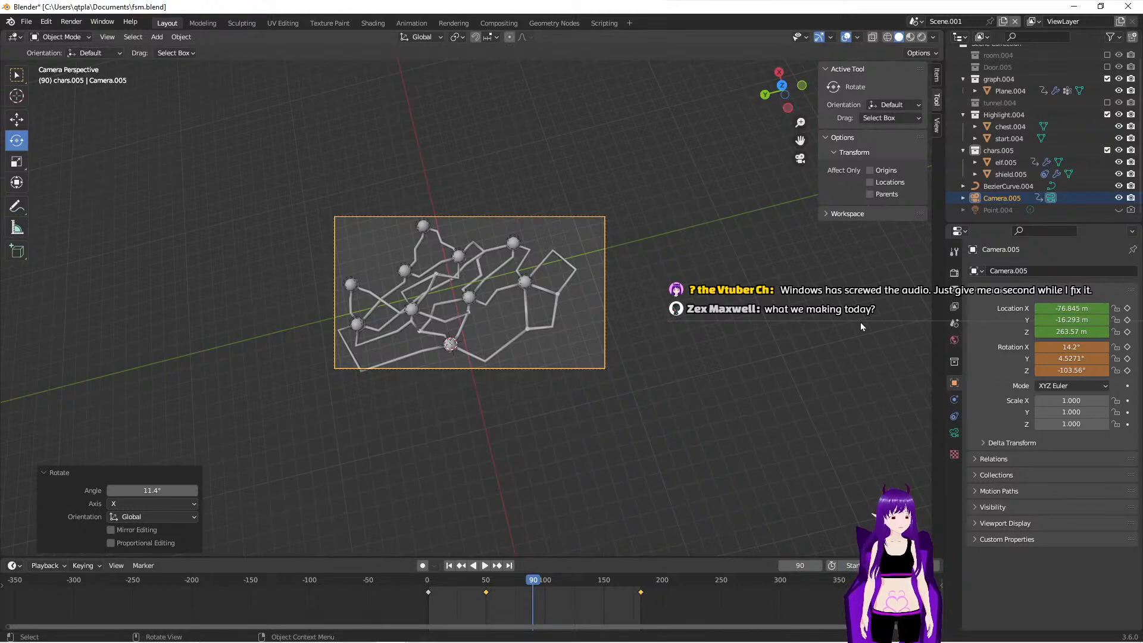
# - Keyframe the camera's location and rotation on all axes at frame 90
pyautogui.click(1128, 309)
pyautogui.click(1128, 347)
pyautogui.click(1128, 359)
pyautogui.click(1128, 370)
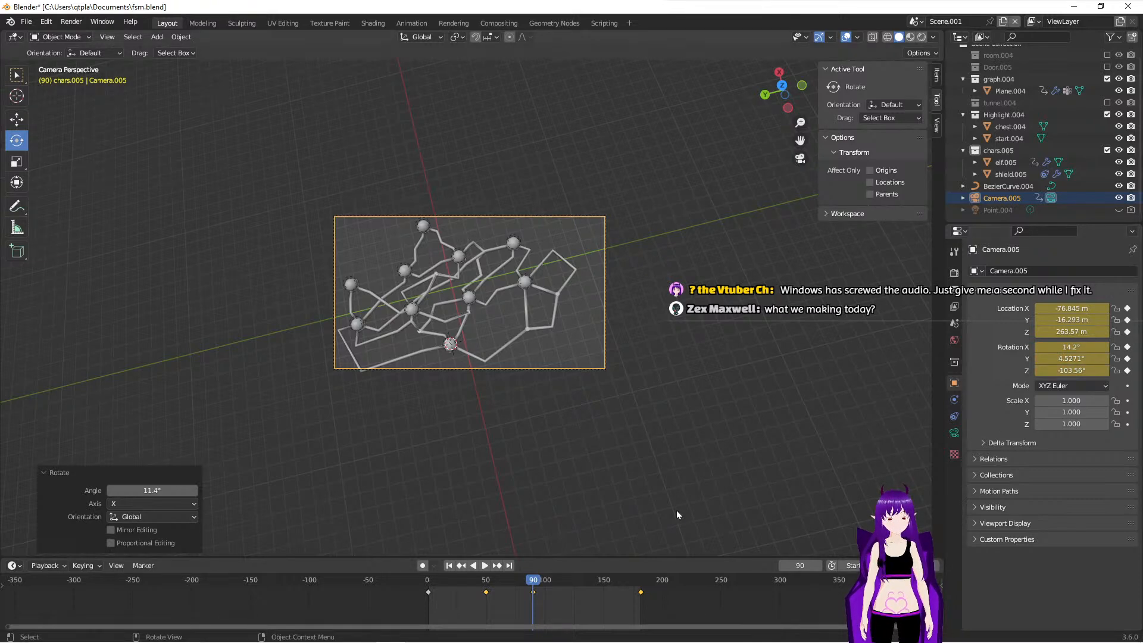
# - Scrub to the final keyframe, and play the camera animation from frame 1 to review the movement
pyautogui.moveTo(536, 587); pyautogui.dragTo(640, 606)
pyautogui.click(450, 568)
pyautogui.click(485, 566)
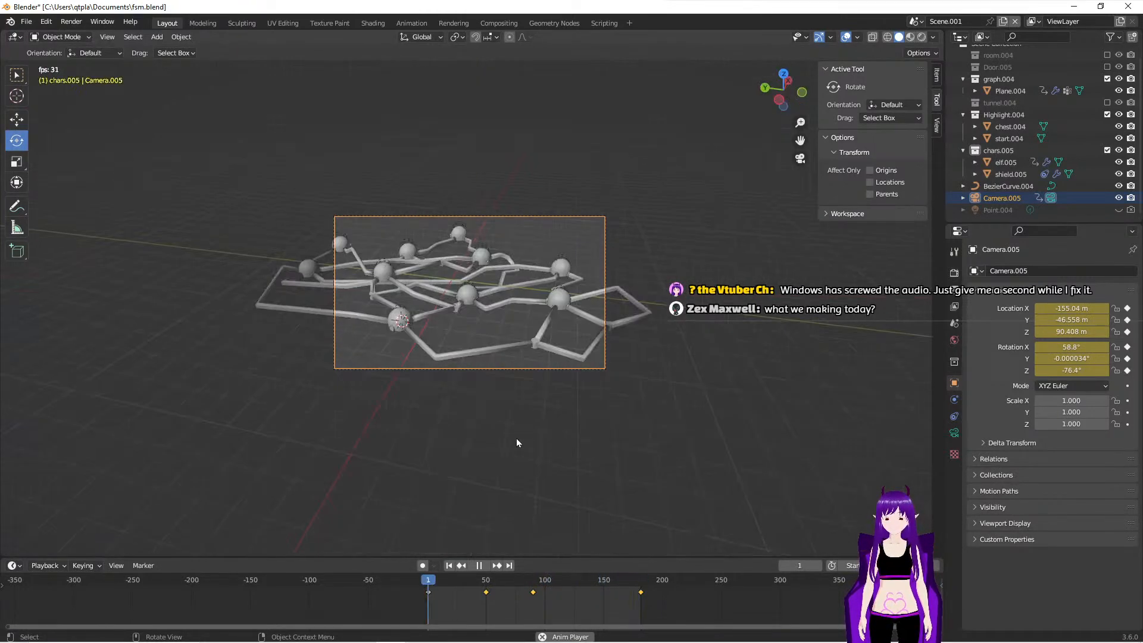
pyautogui.press('space')
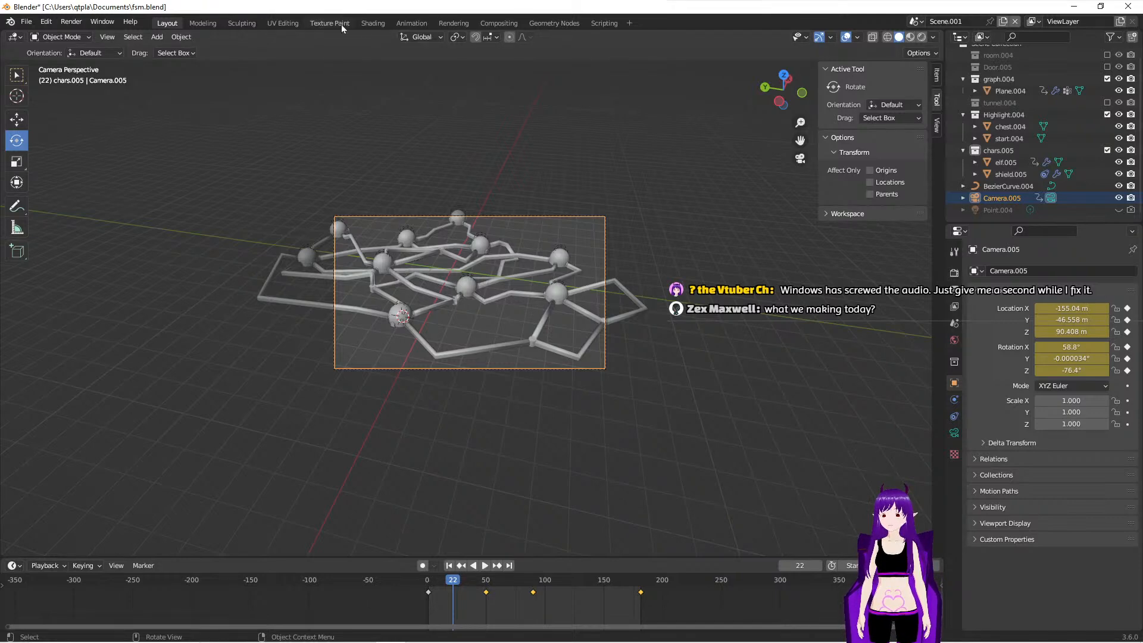
# - Examine the camera's location and rotation F-curves in the Animation workspace, and return to frame 1 in the Layout workspace
pyautogui.click(412, 23)
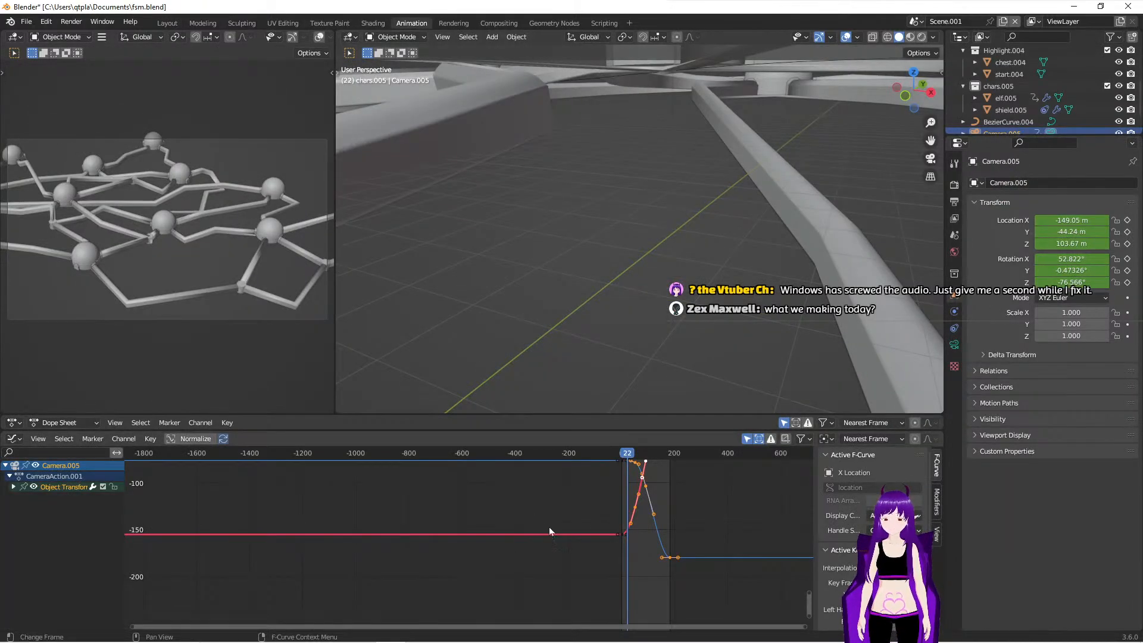
pyautogui.scroll(-4, 574, 531)
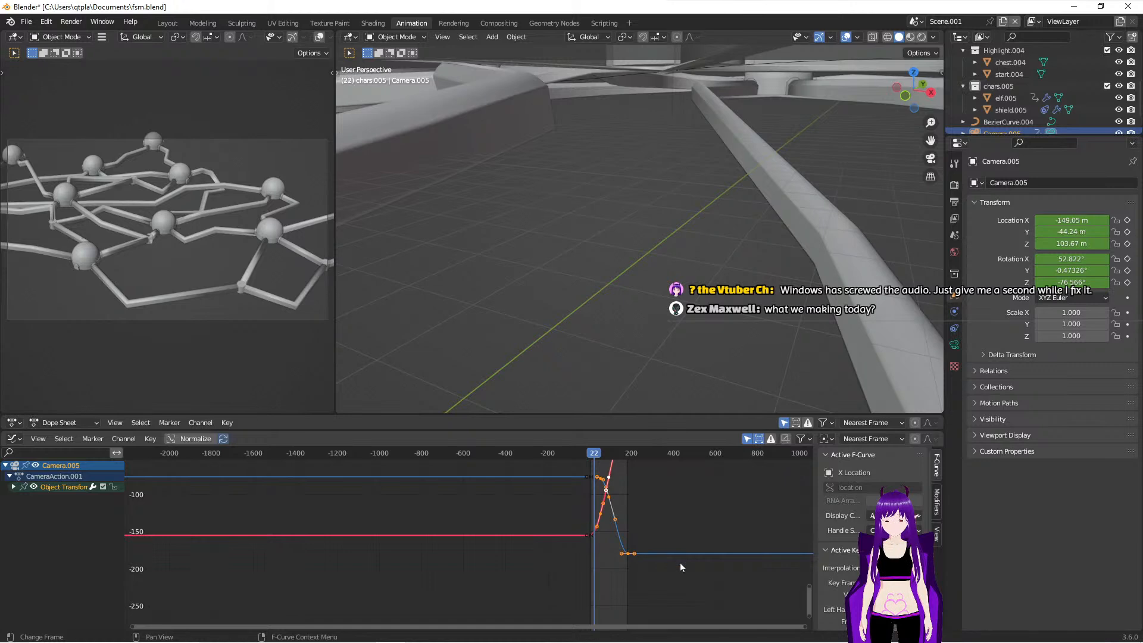
pyautogui.scroll(-5, 673, 546)
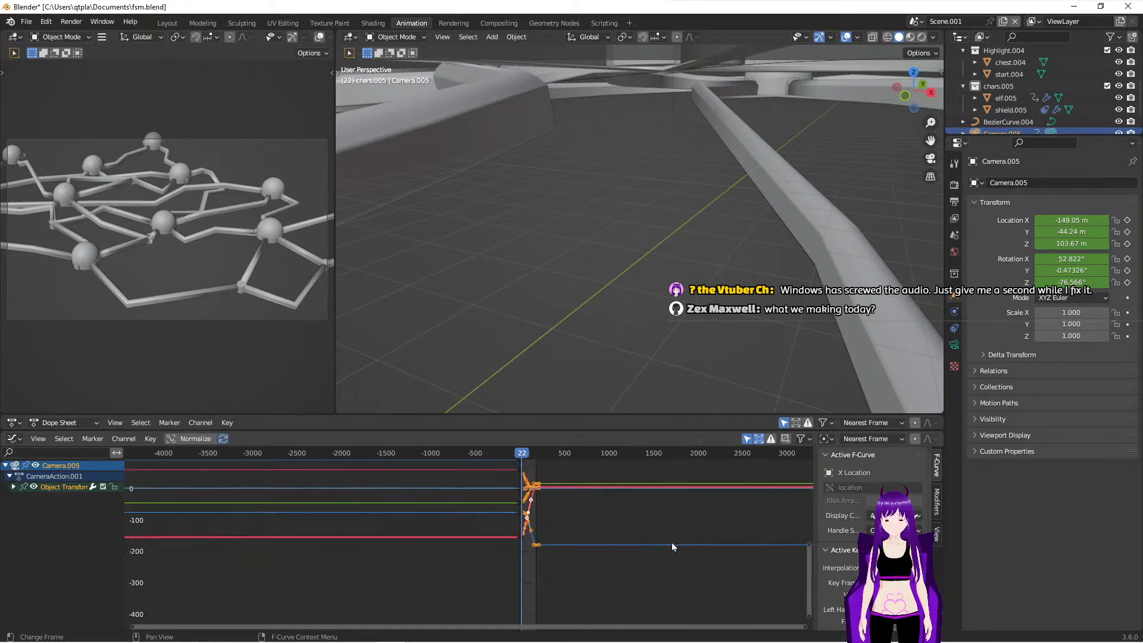
pyautogui.scroll(3, 572, 522)
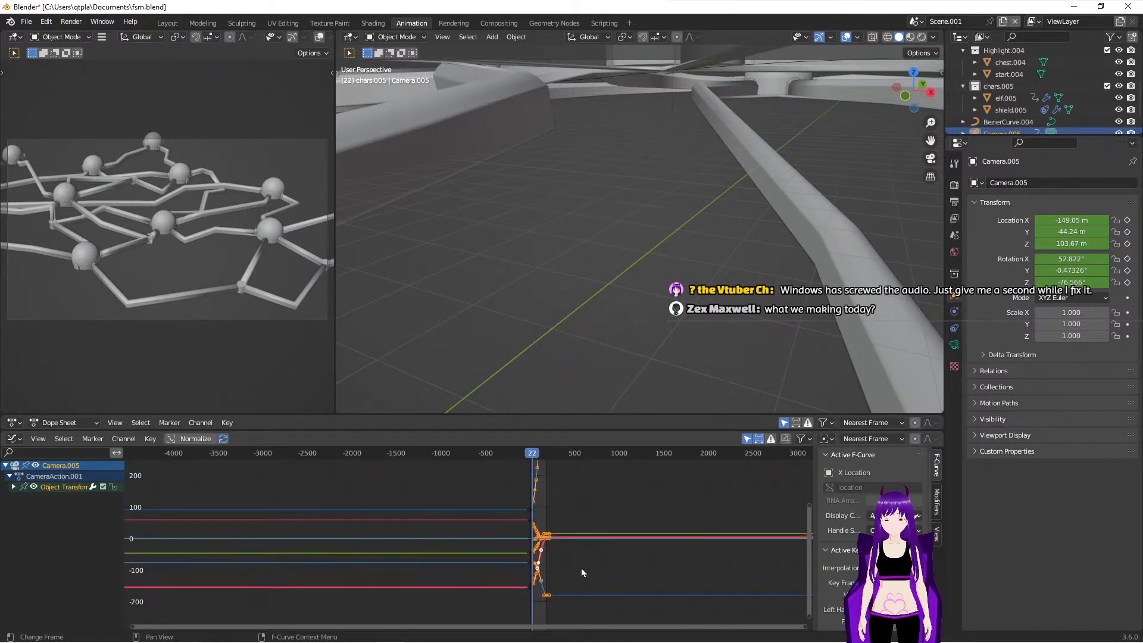
pyautogui.keyDown('shift'); pyautogui.scroll(5, 588, 569); pyautogui.keyUp('shift')
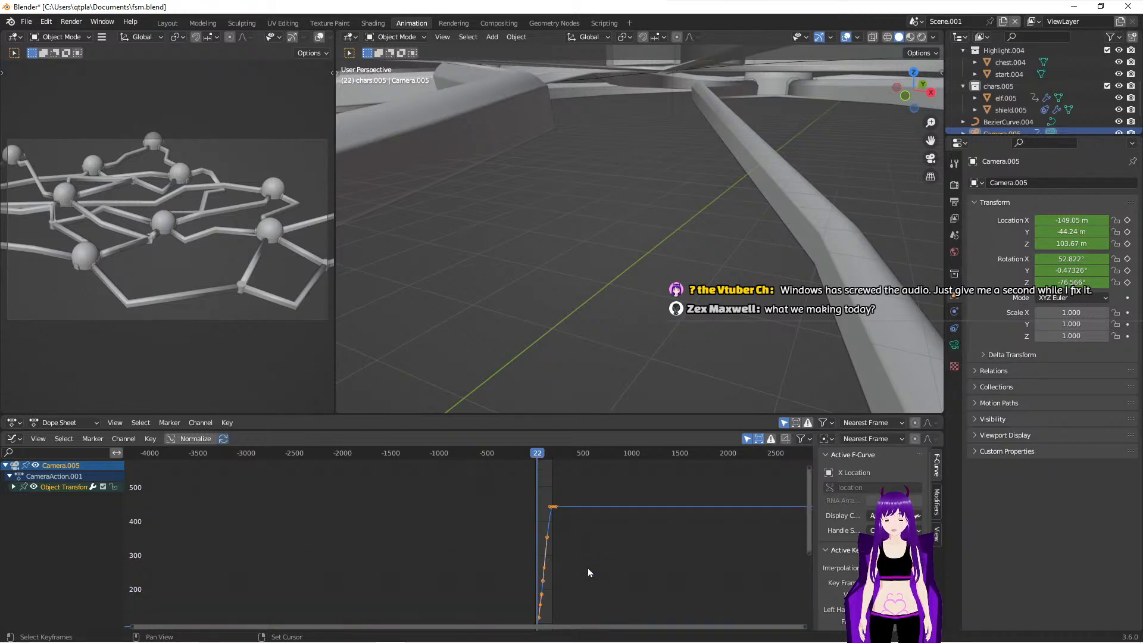
pyautogui.keyDown('shift'); pyautogui.scroll(-5, 588, 573); pyautogui.keyUp('shift')
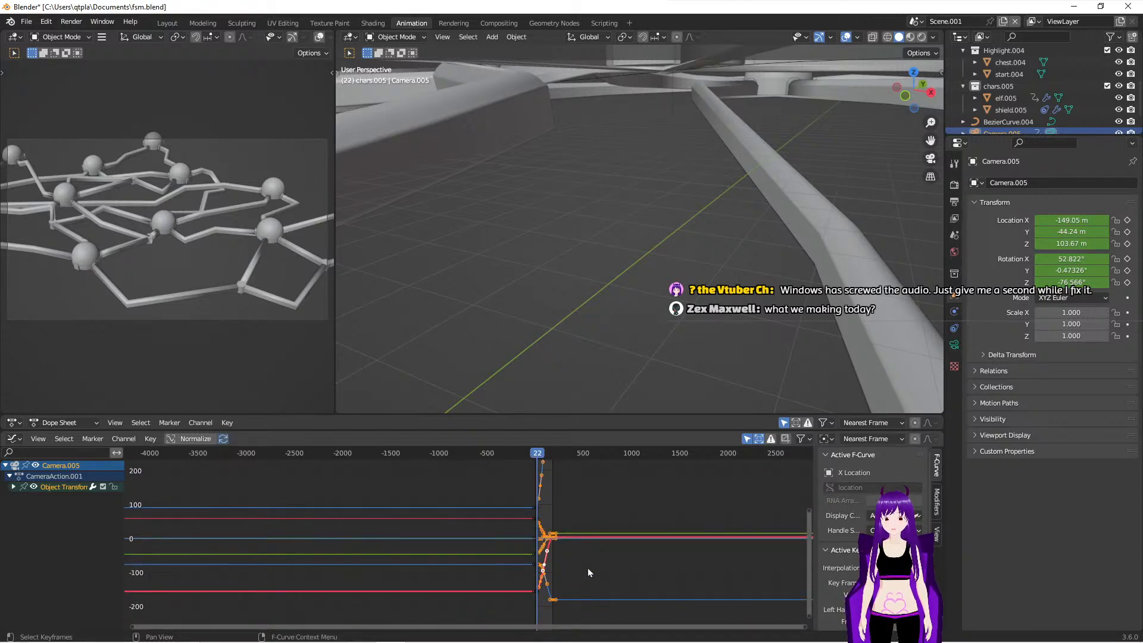
pyautogui.click(169, 24)
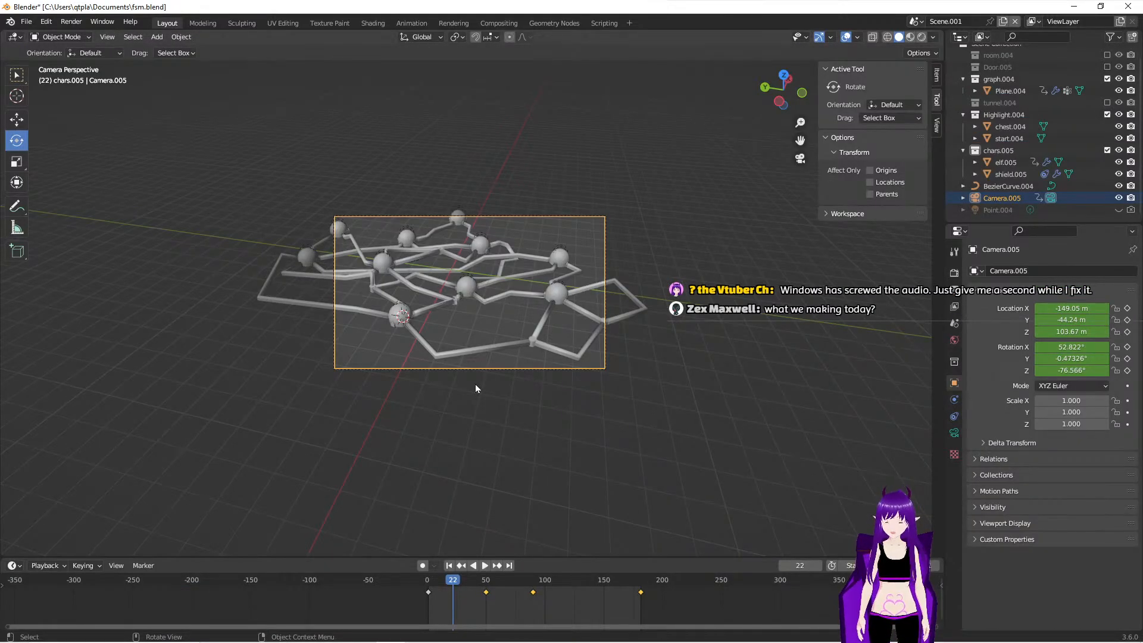
pyautogui.click(448, 566)
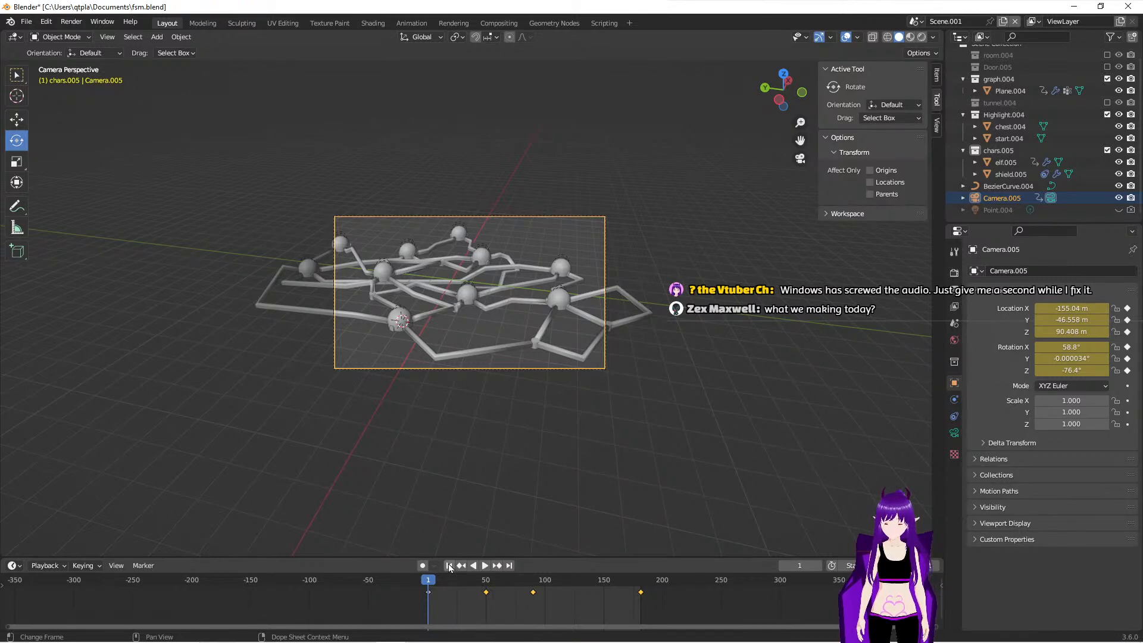
# - Undo the return to frame 1, and redo it
pyautogui.hotkey('ctrl', 'z')
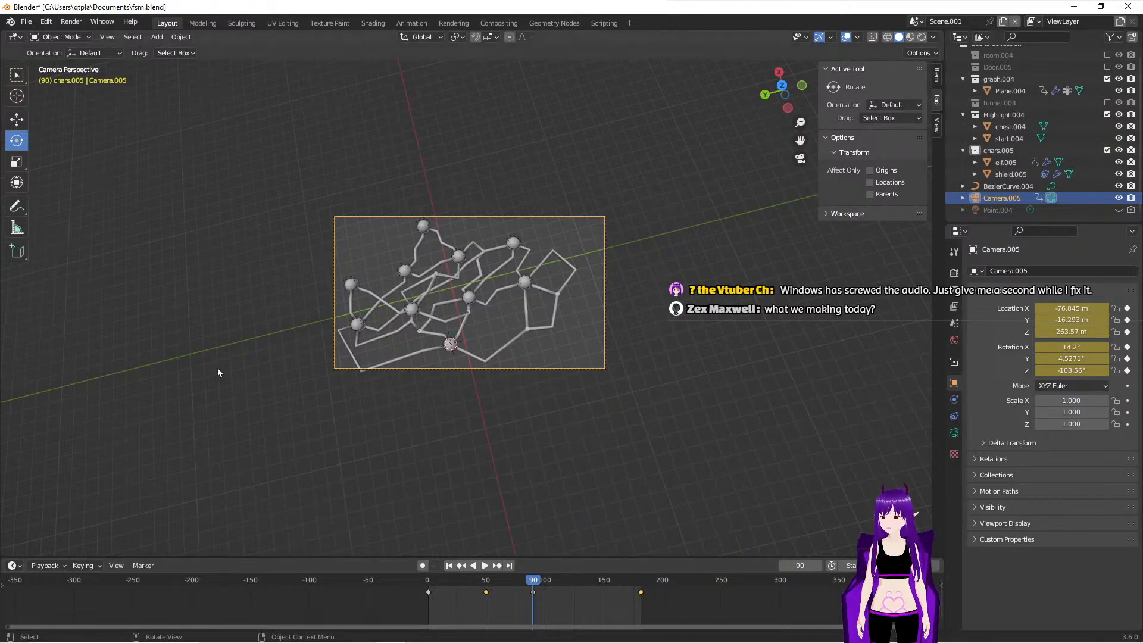
pyautogui.click(34, 23)
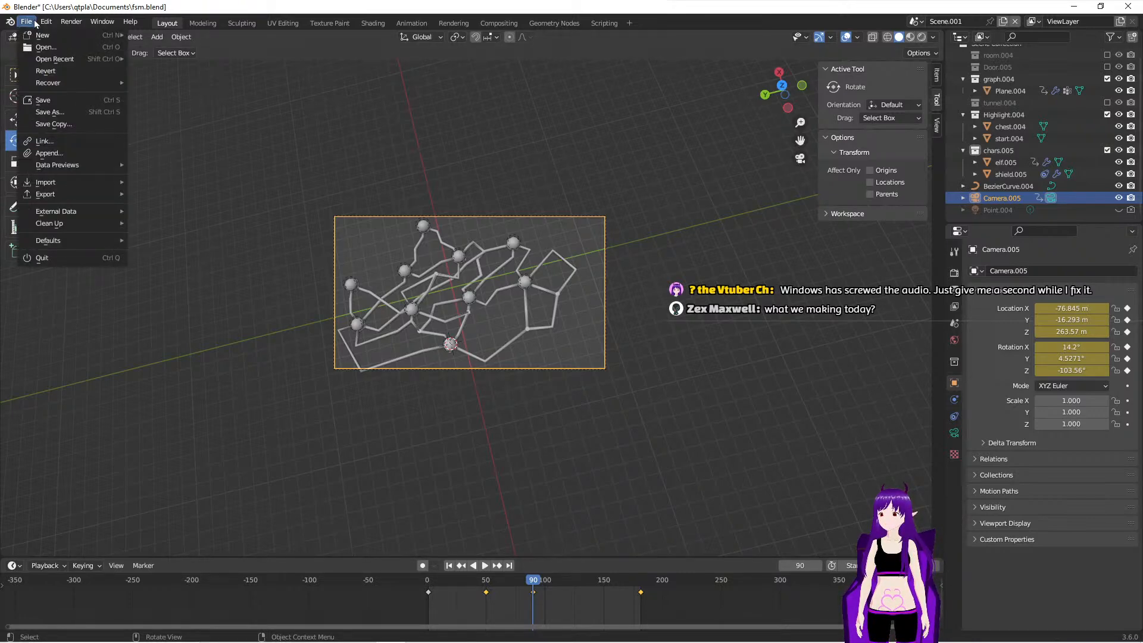
pyautogui.moveTo(57, 22)
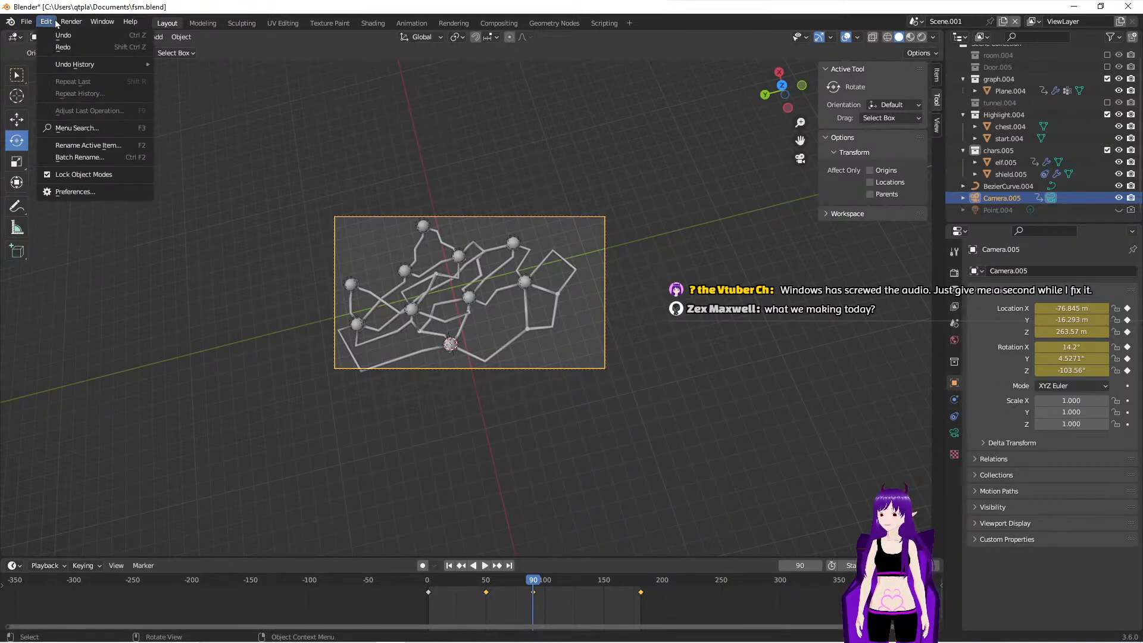
pyautogui.click(74, 51)
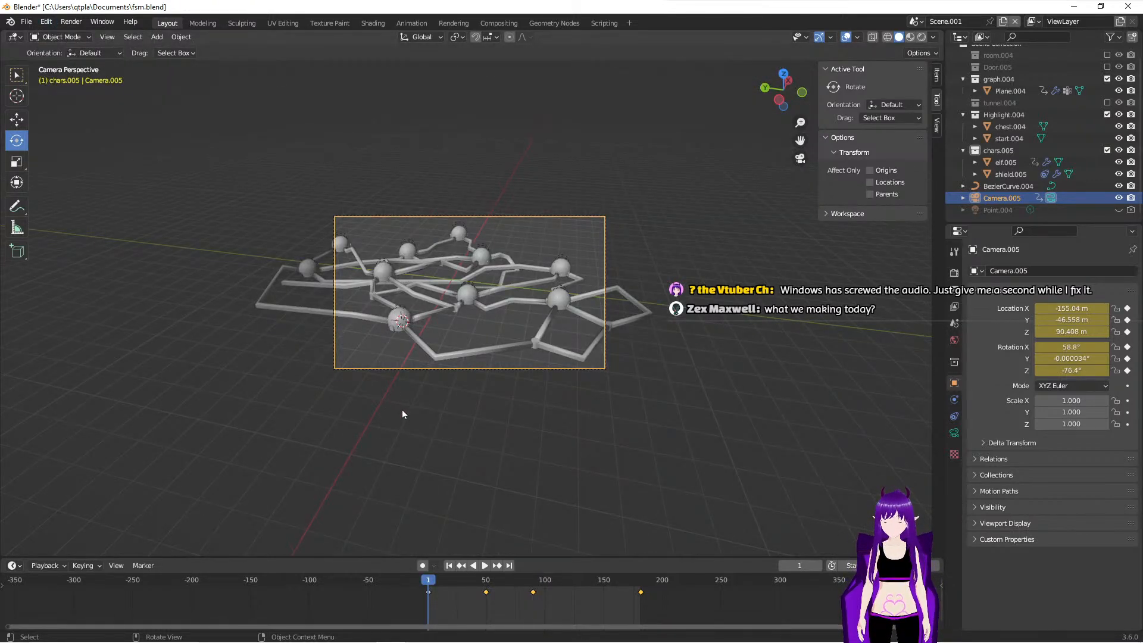
# - Switch the viewport to Rendered shading, and show the graph enlarged through the active camera
pyautogui.press('z')
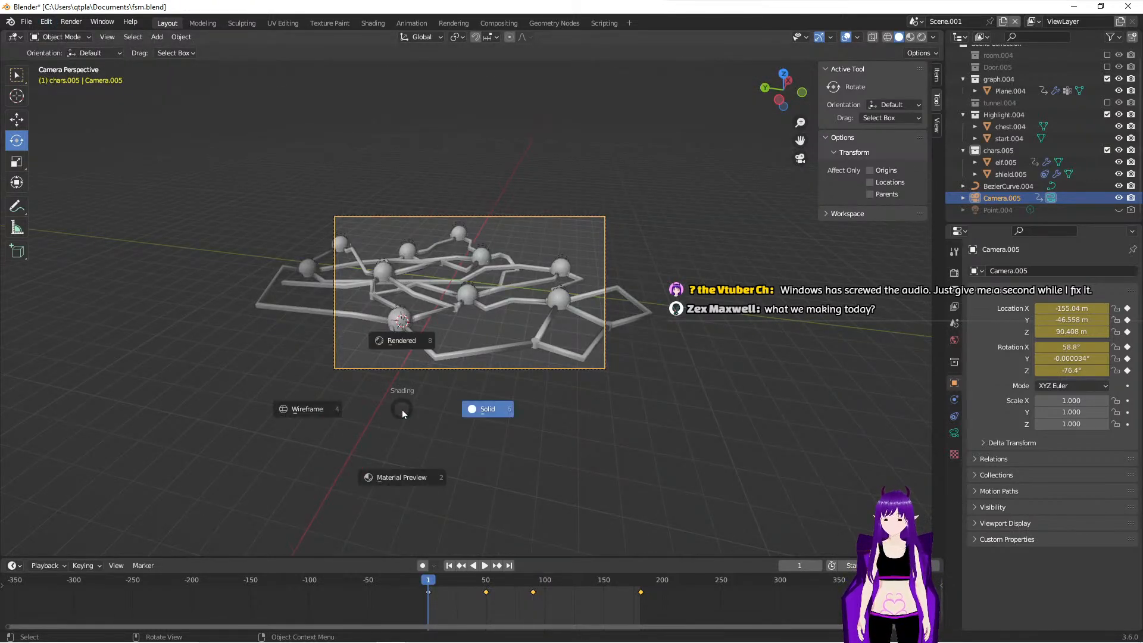
pyautogui.click(391, 340)
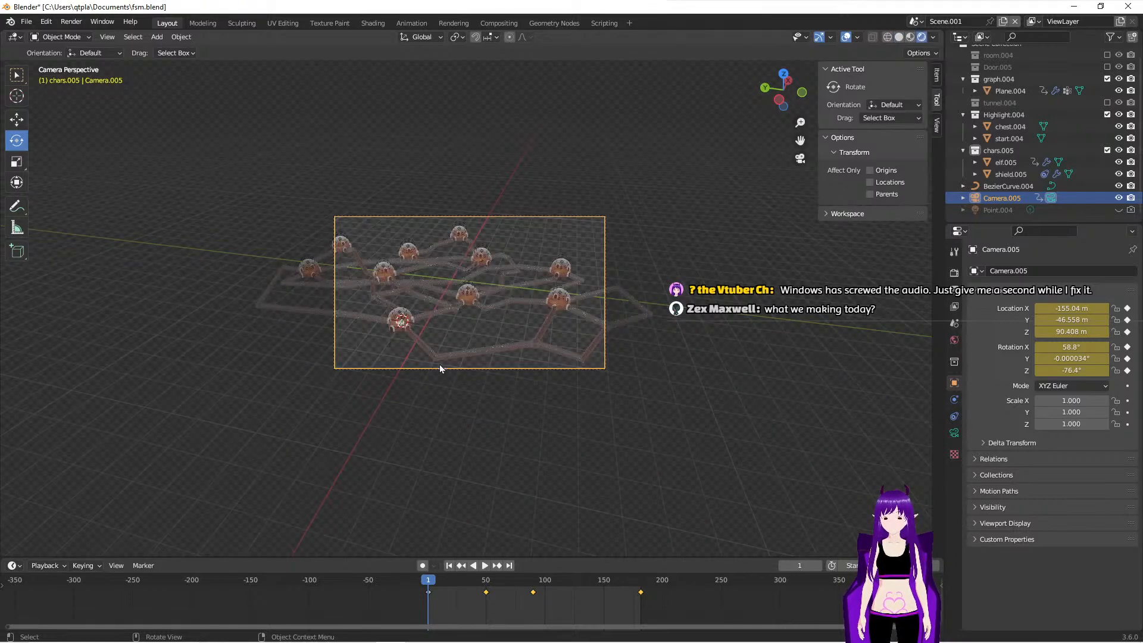
pyautogui.moveTo(441, 364); pyautogui.dragTo(494, 420, button='middle')
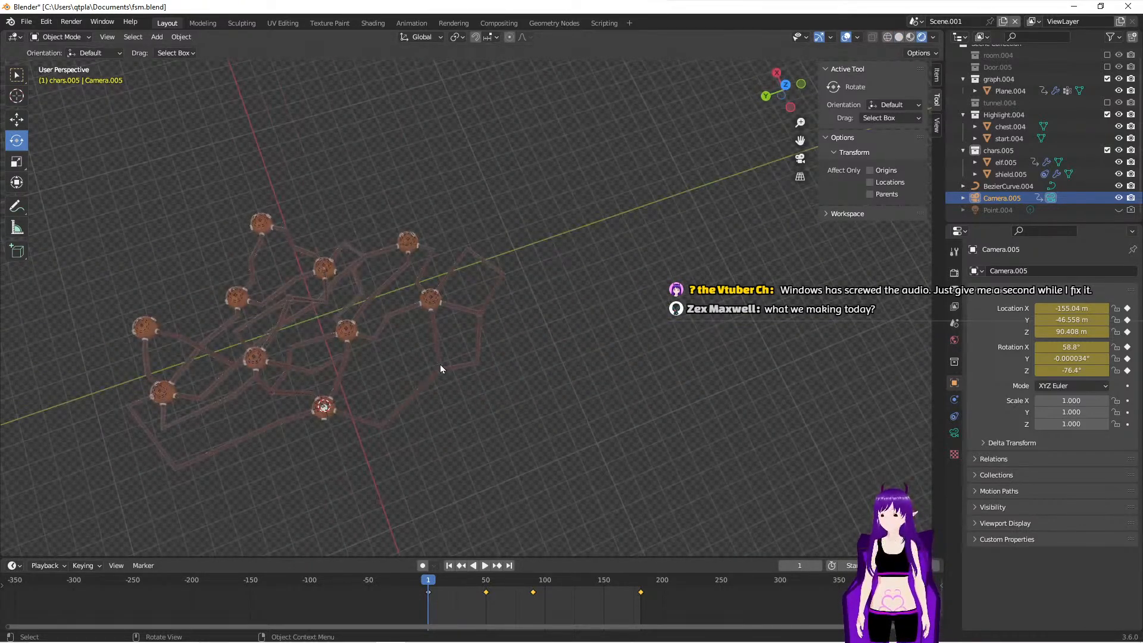
pyautogui.press('KP_0')
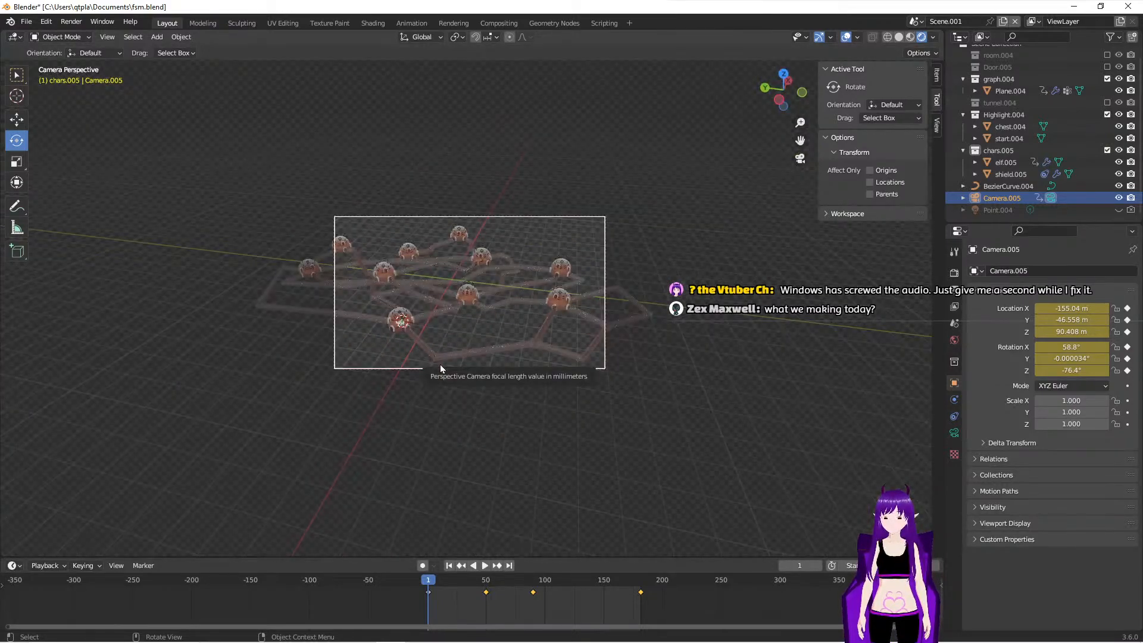
pyautogui.scroll(5, 461, 397)
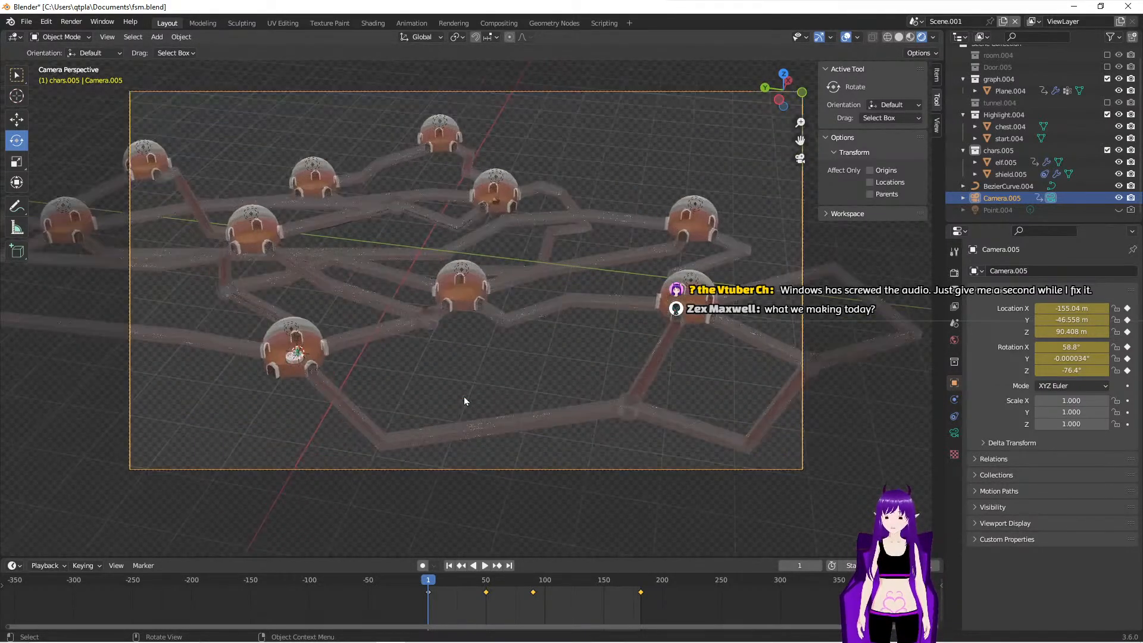
# - Play the camera animation in Rendered shading to review it, stop it, and go back to frame 1
pyautogui.press('space')
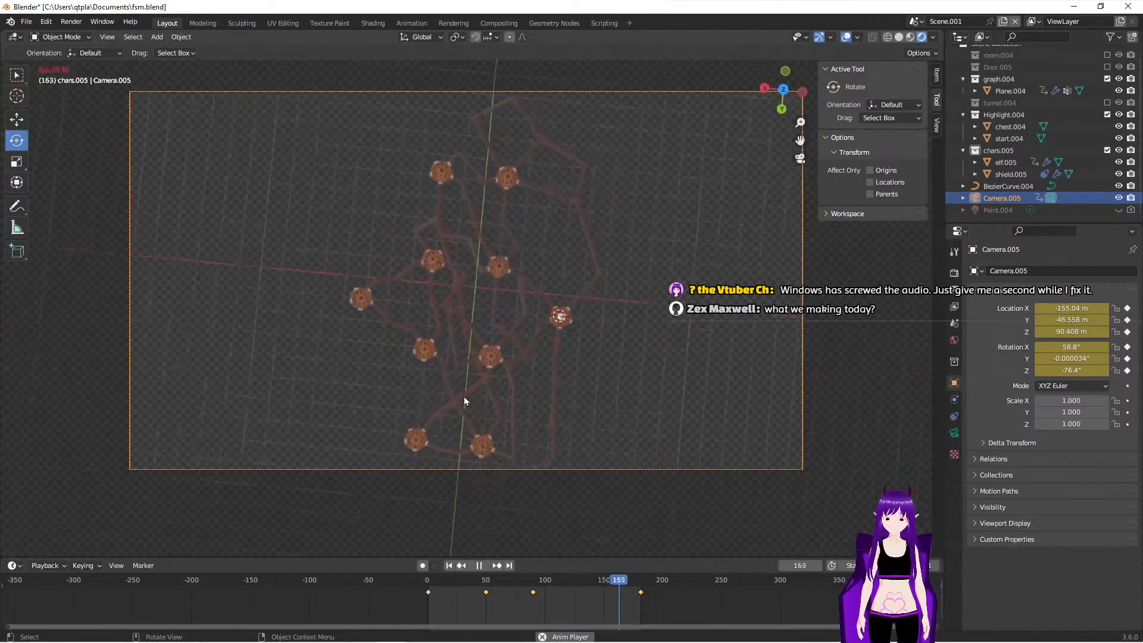
pyautogui.press('space')
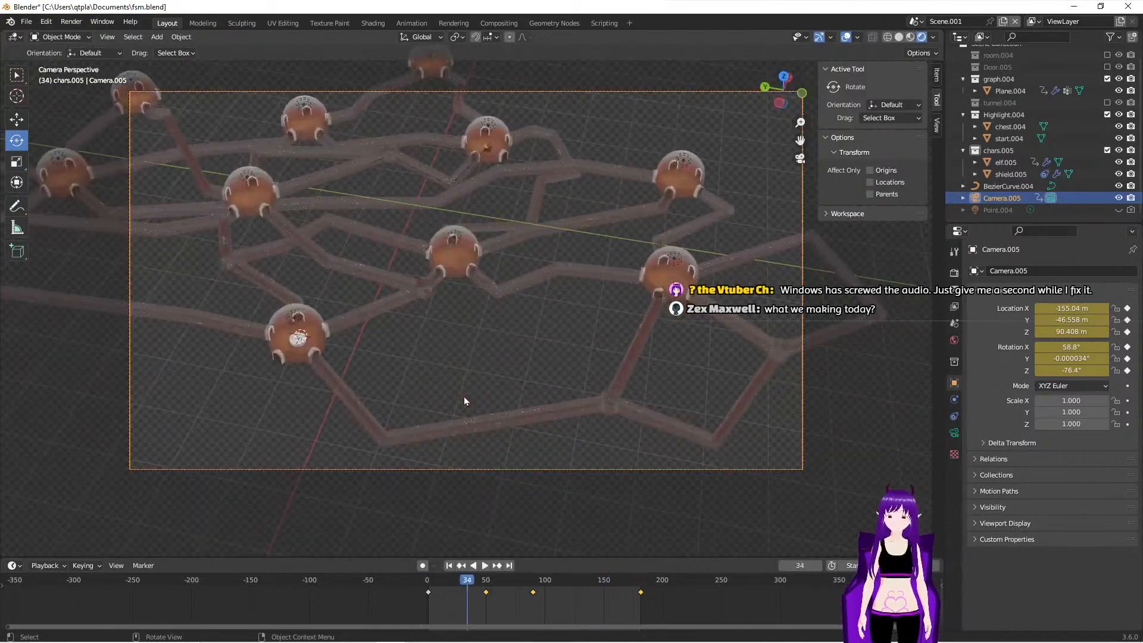
pyautogui.click(449, 566)
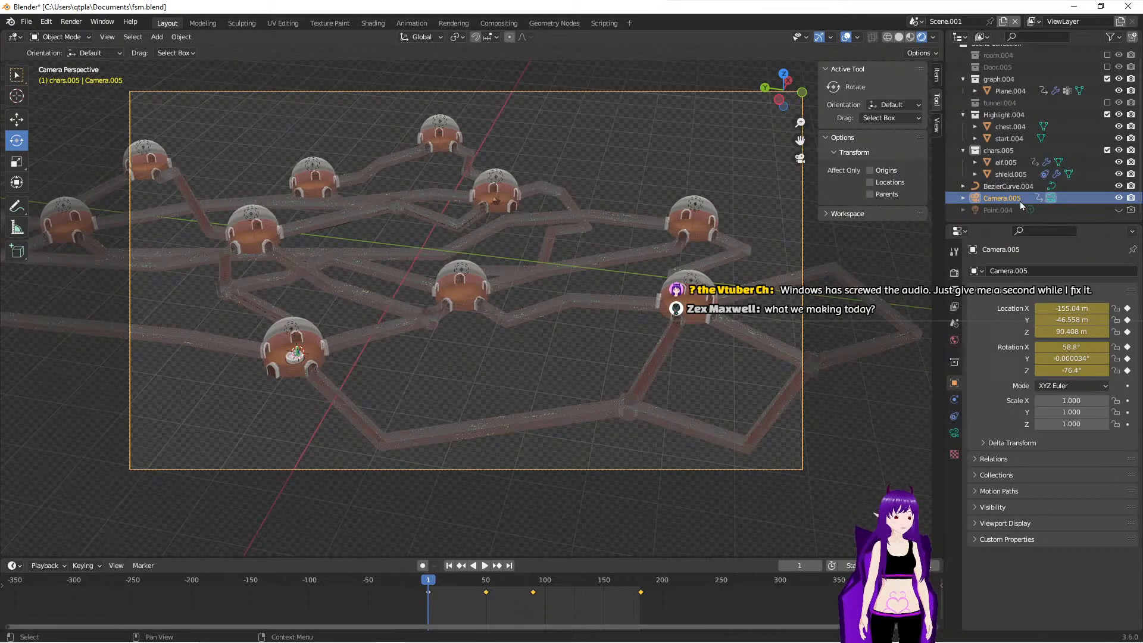
# - Exclude the chars.005 collection from the view layer, and replay the animation without it, ending back at frame 1
pyautogui.click(1005, 151)
pyautogui.click(1107, 150)
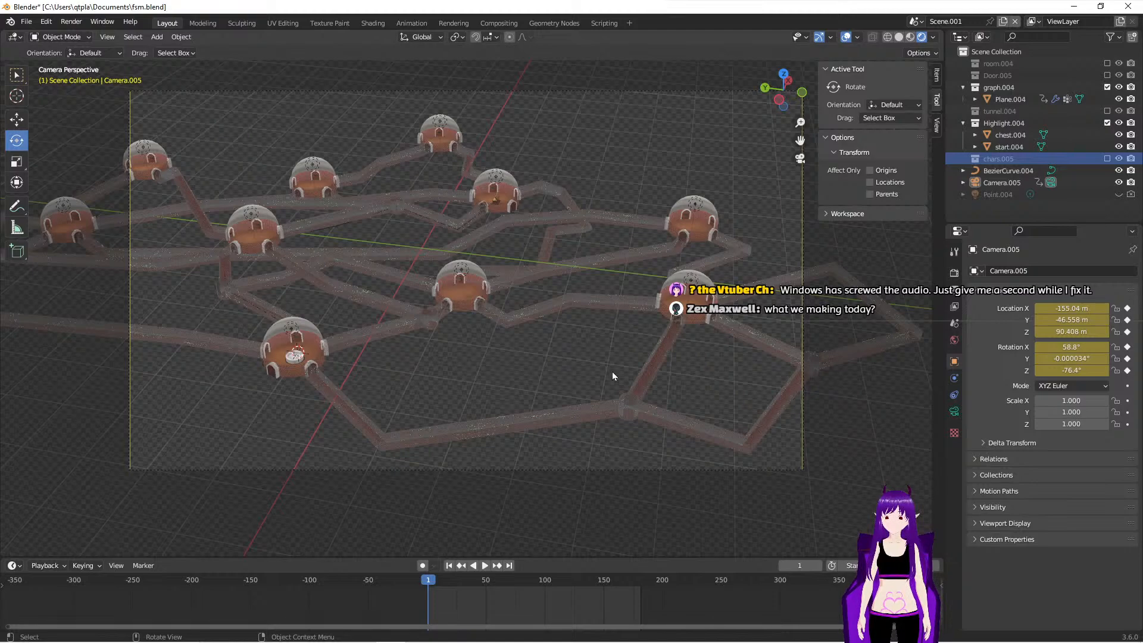
pyautogui.press('space')
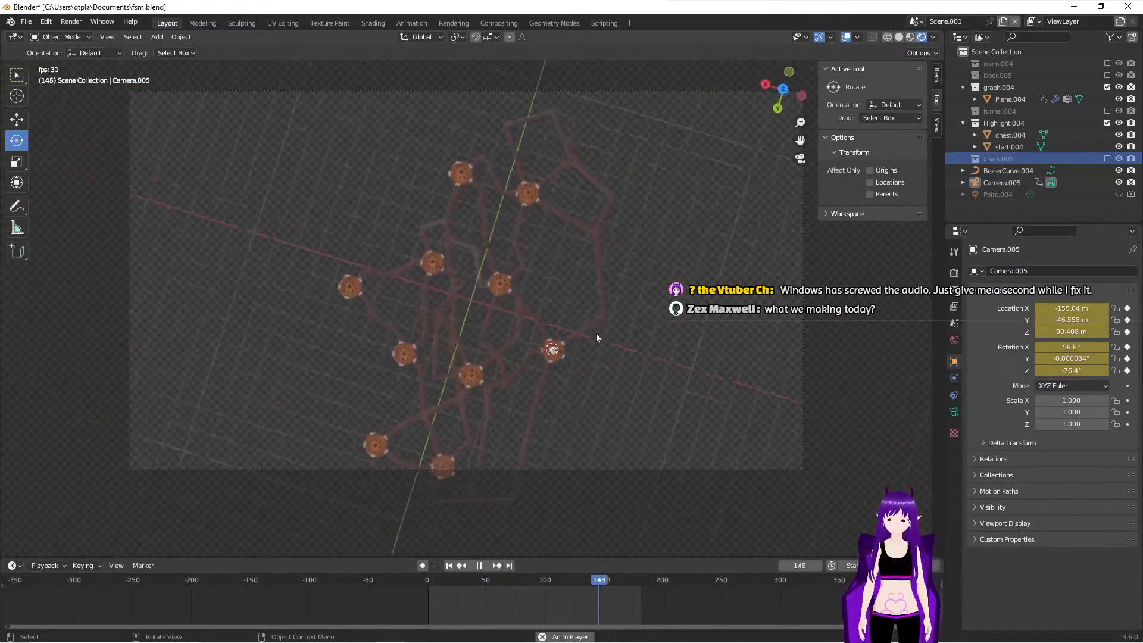
pyautogui.press('space')
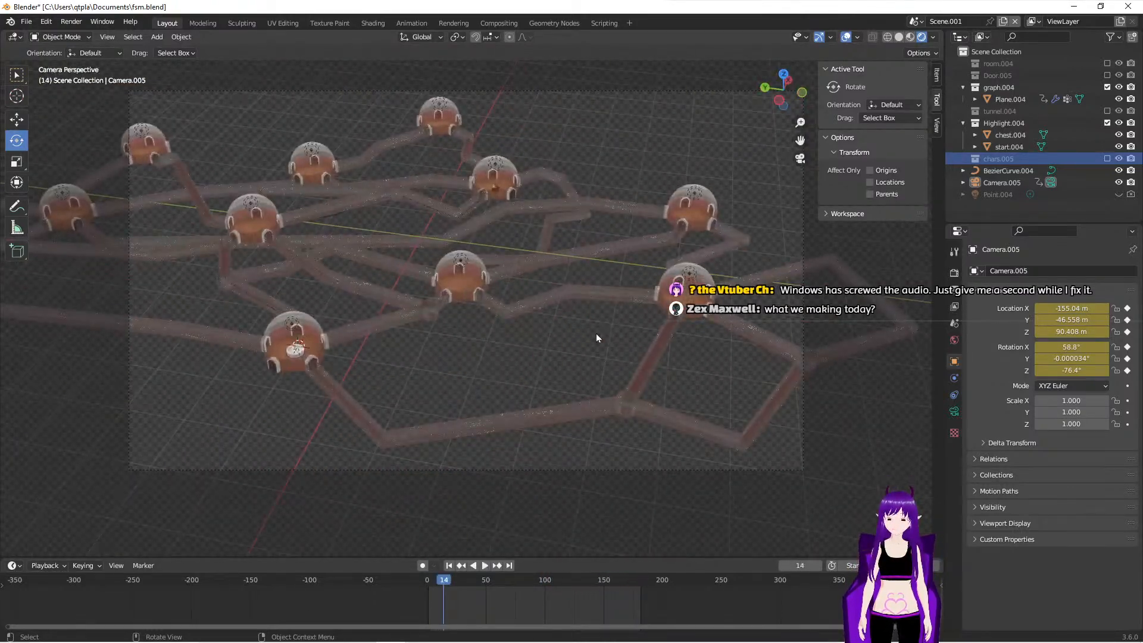
pyautogui.click(449, 566)
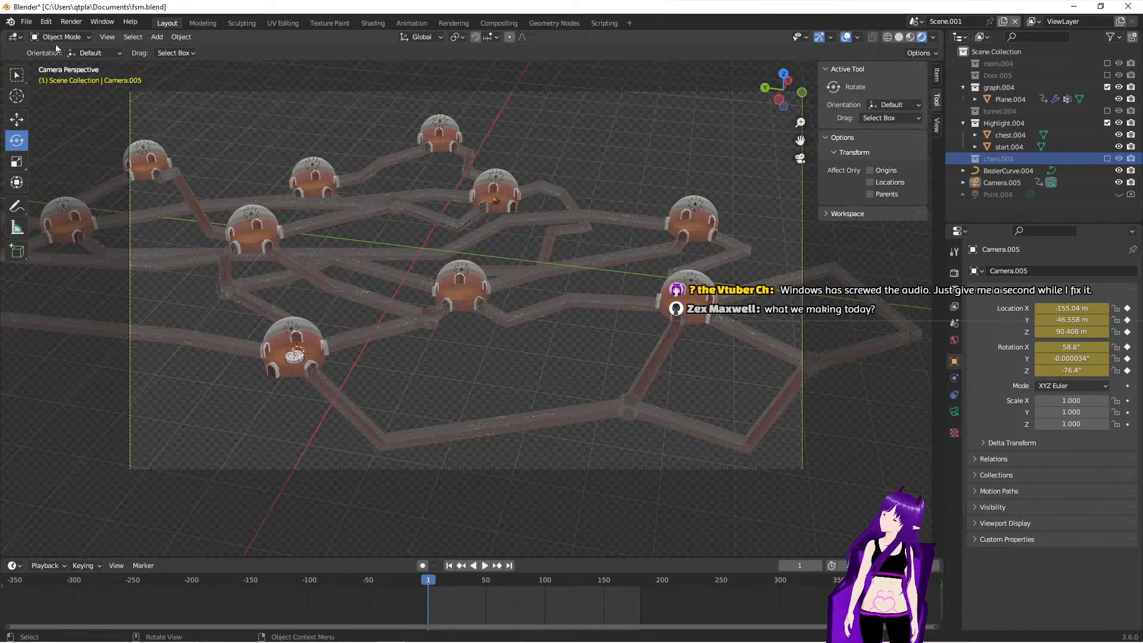
# - Save the current file fsm.blend
pyautogui.click(34, 24)
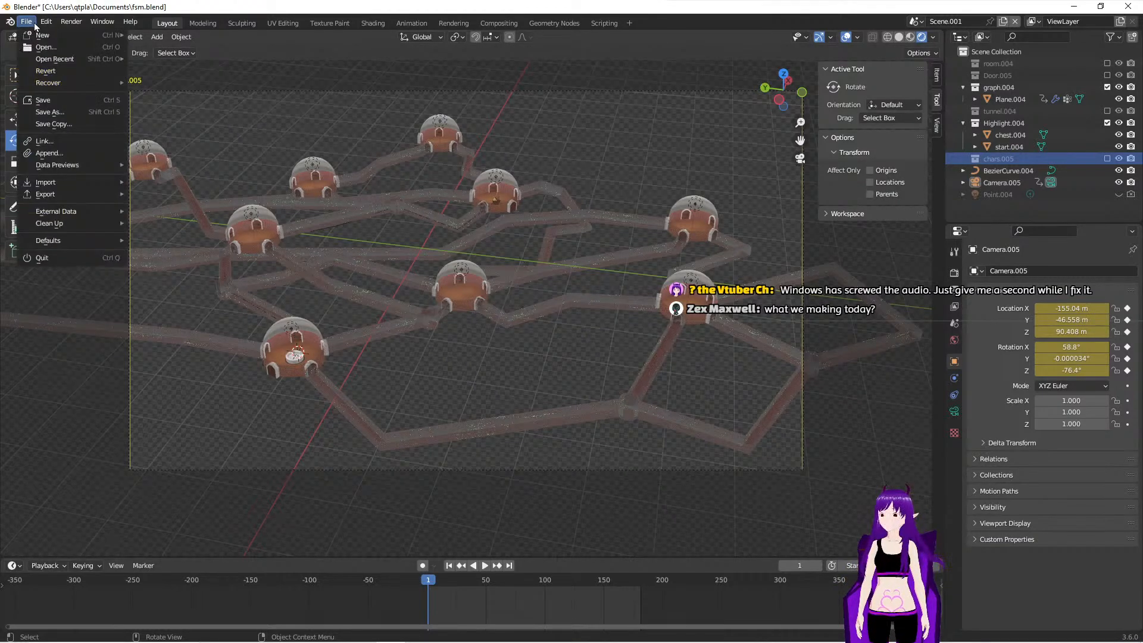
pyautogui.click(58, 102)
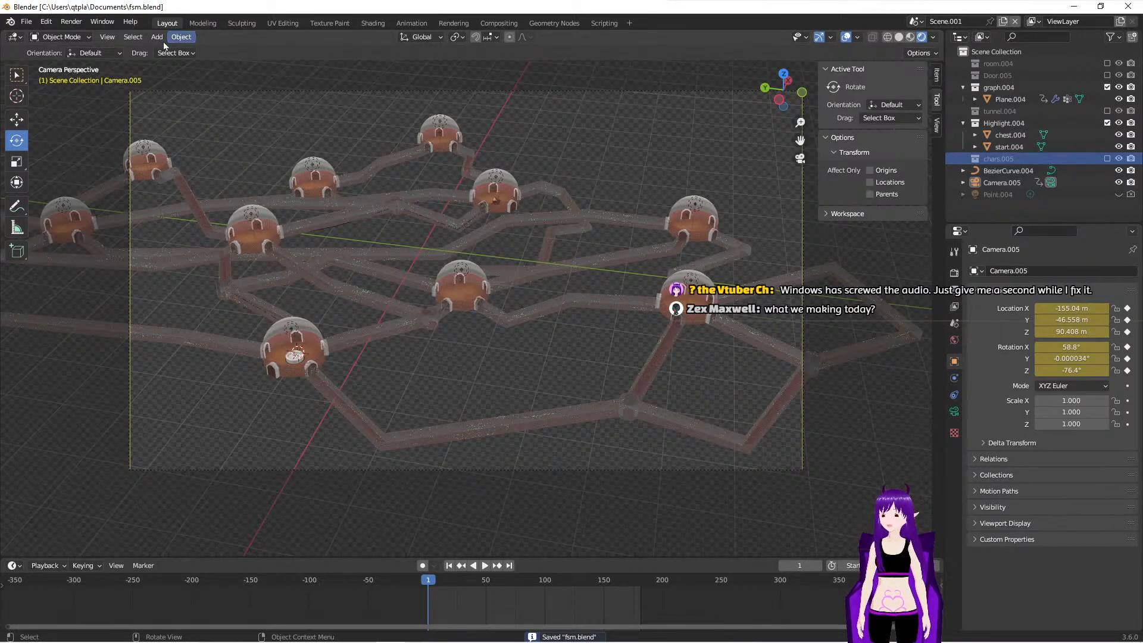
pyautogui.click(72, 22)
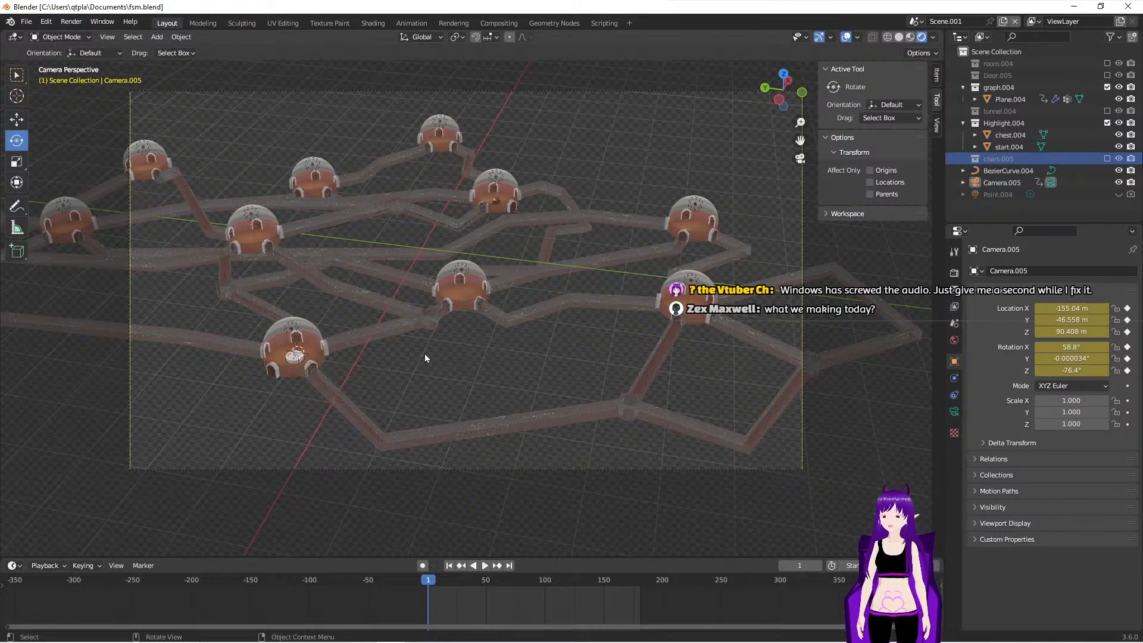
# - Create a new file from the General template
pyautogui.click(27, 22)
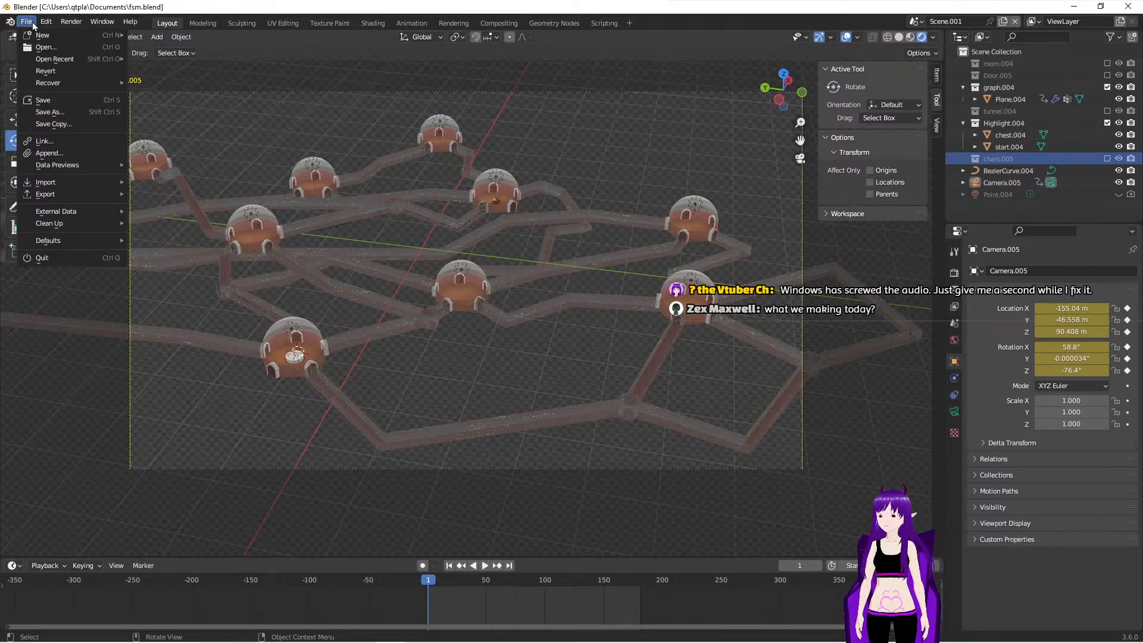
pyautogui.moveTo(59, 35)
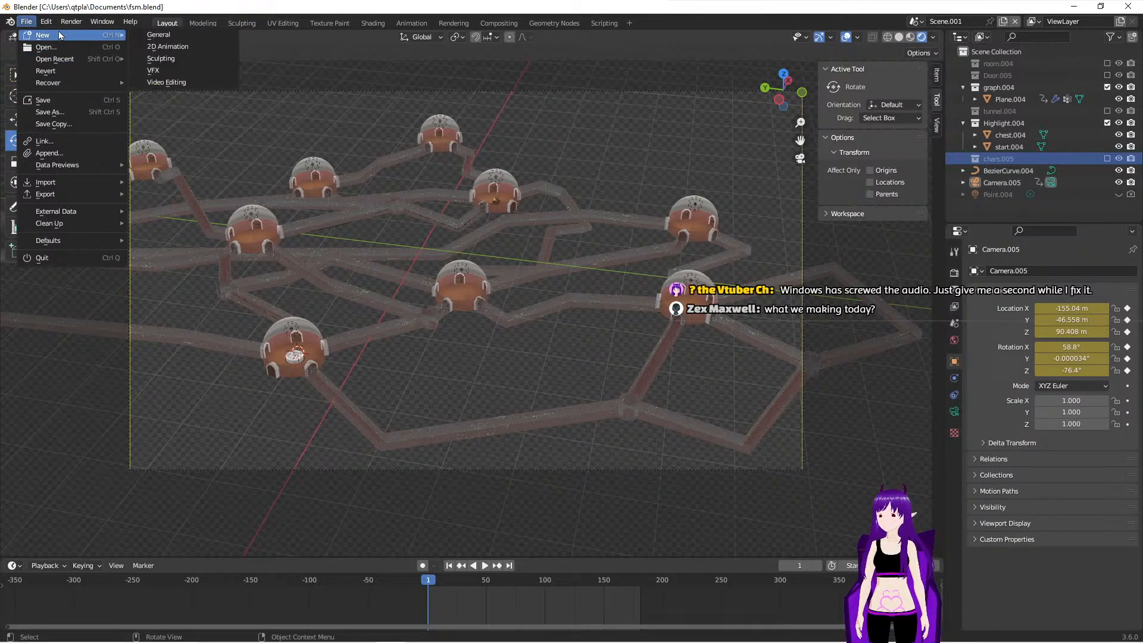
pyautogui.click(168, 36)
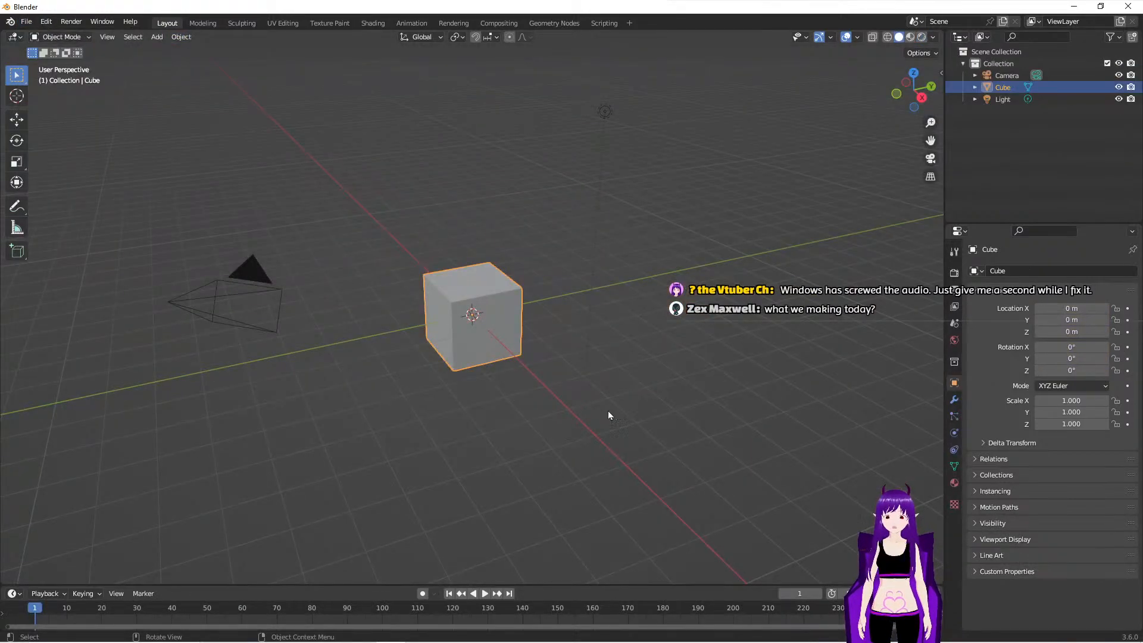
pyautogui.moveTo(487, 392)
pyautogui.mouseDown(button='middle')
pyautogui.moveTo(468, 393)
pyautogui.moveTo(485, 393)
pyautogui.mouseUp(button='middle')
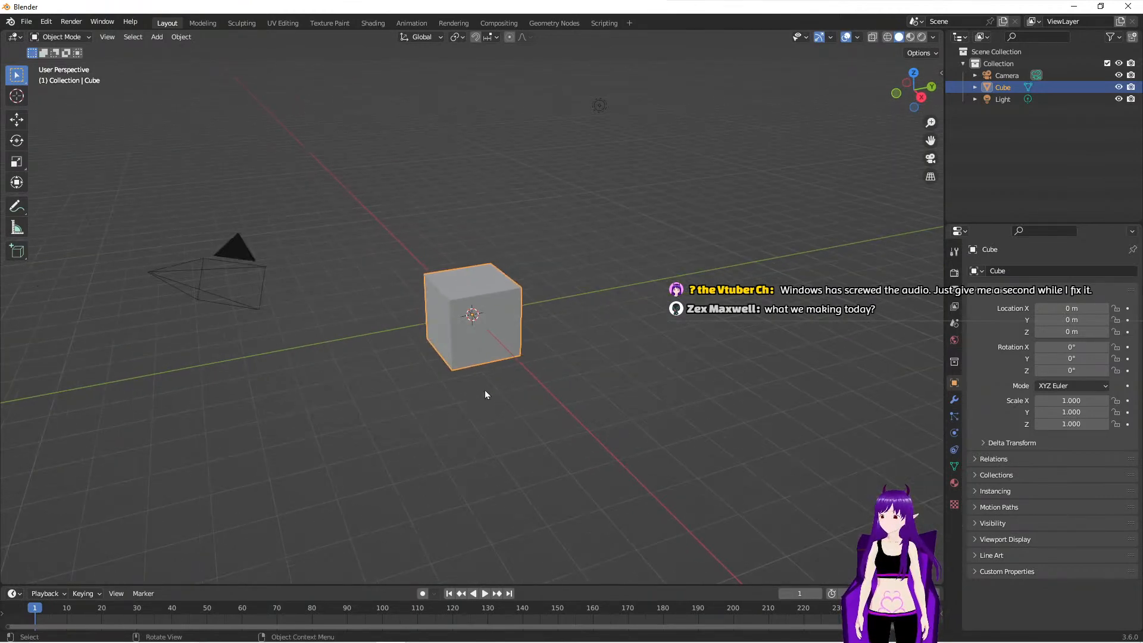
# - Reopen the recent file fsm.blend, and play the camera animation to check it before stopping playback
pyautogui.click(26, 23)
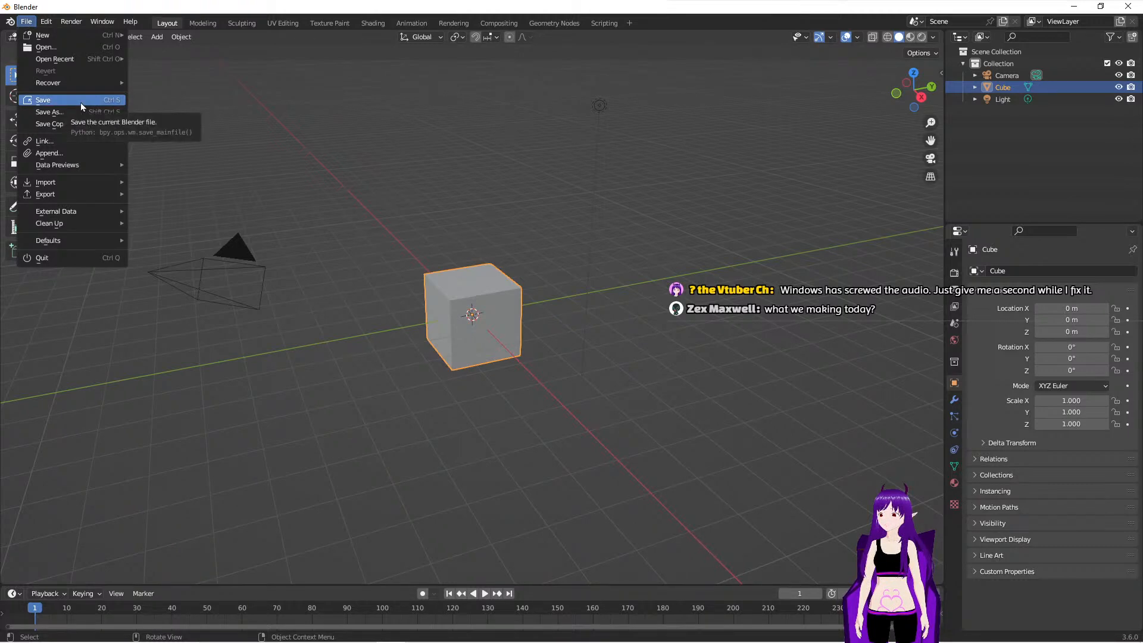
pyautogui.moveTo(80, 61)
pyautogui.click(146, 59)
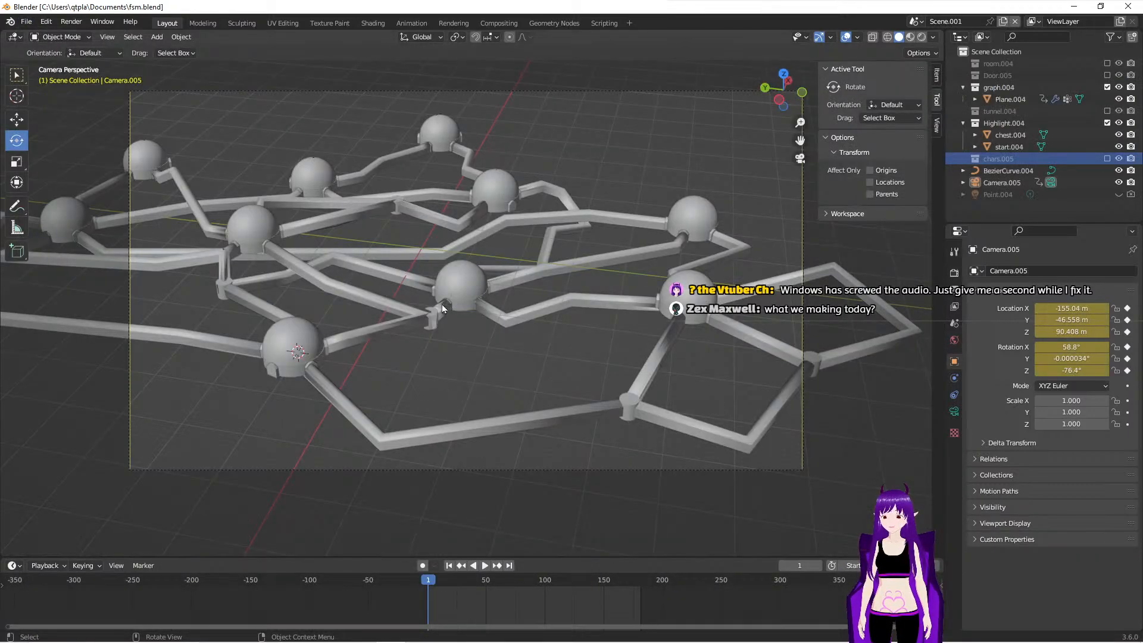
pyautogui.click(486, 567)
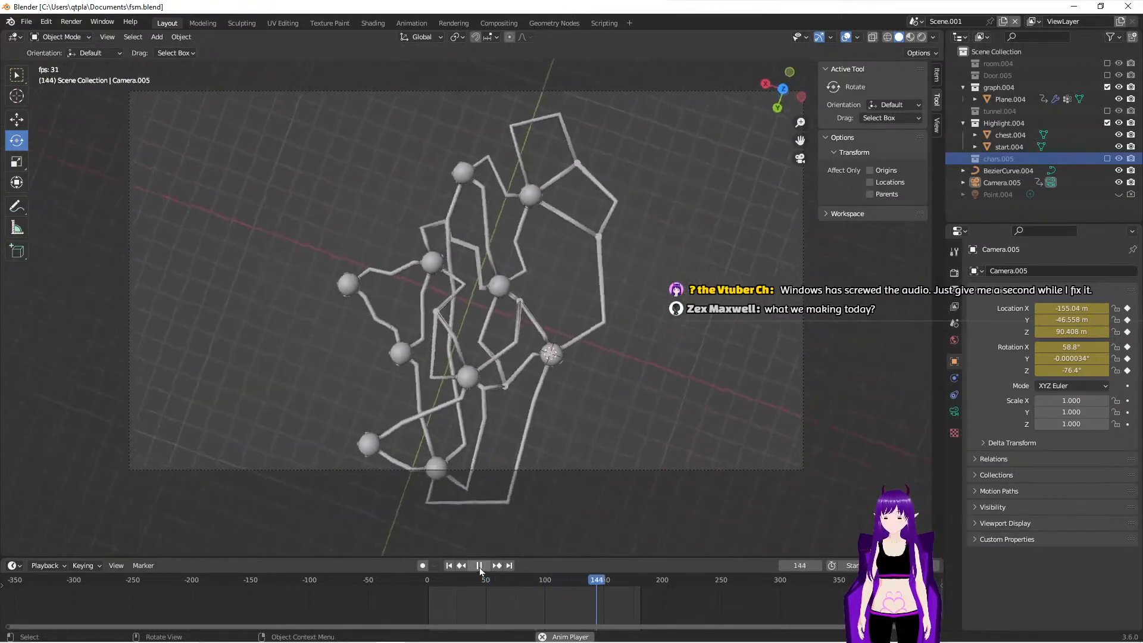
pyautogui.click(480, 567)
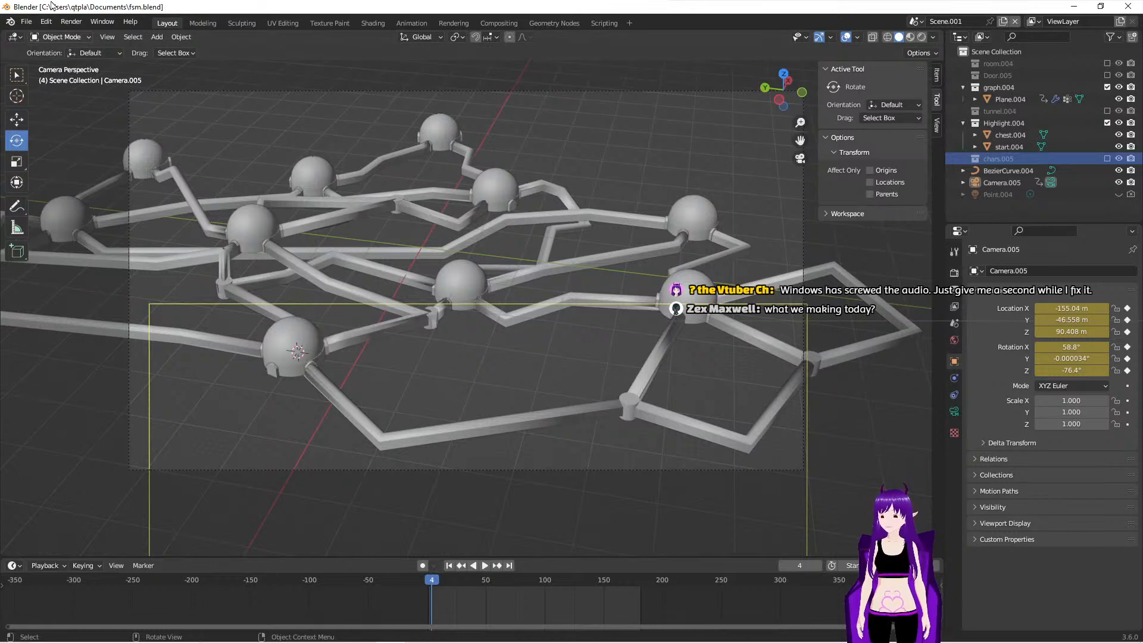
# - Create a new file from the General template and delete the default cube
pyautogui.click(31, 25)
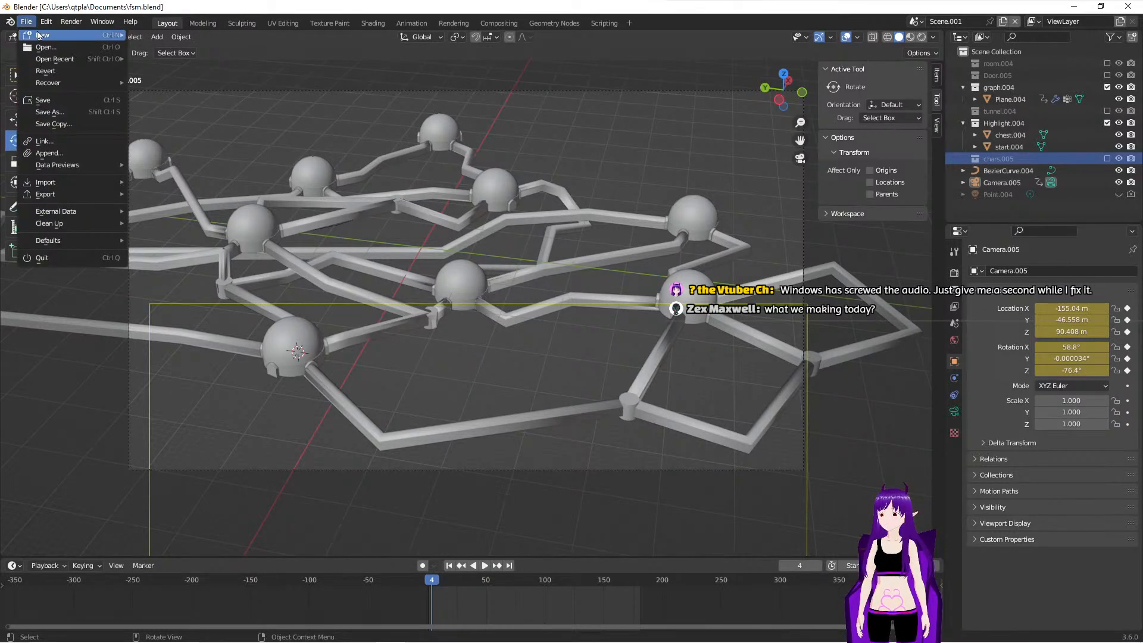
pyautogui.moveTo(42, 36)
pyautogui.click(158, 36)
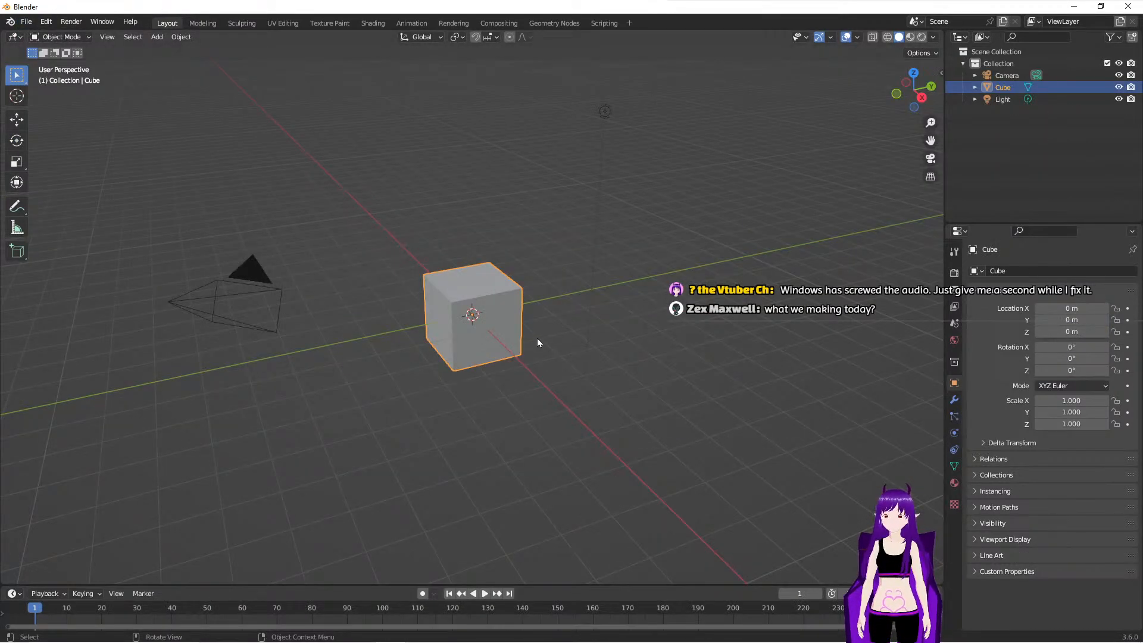
pyautogui.press('x')
pyautogui.click(511, 335)
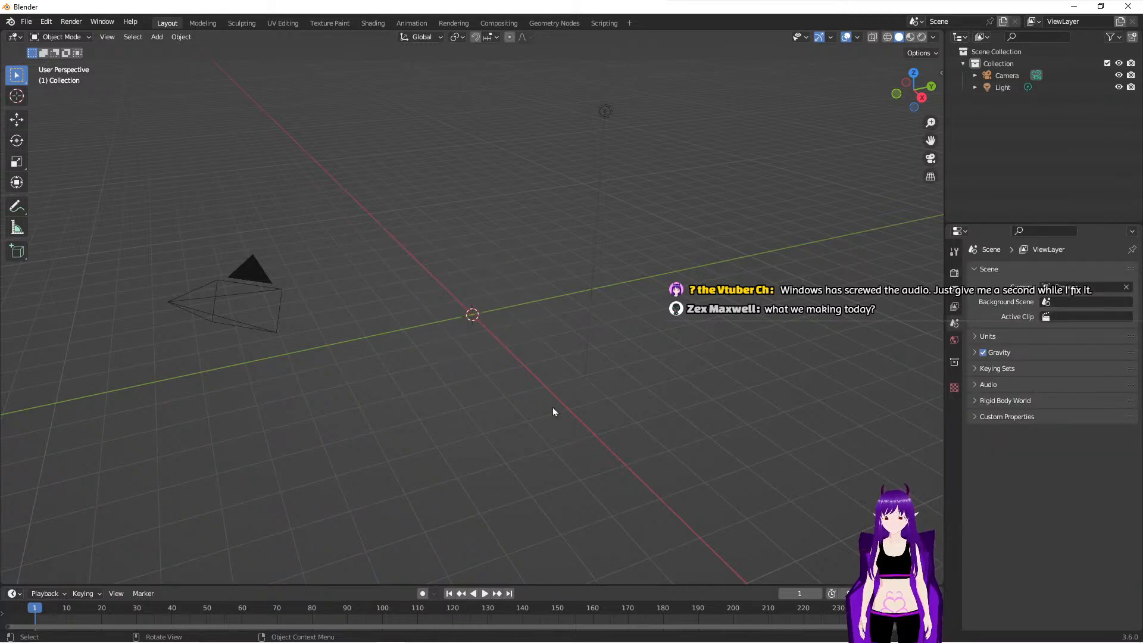
pyautogui.moveTo(553, 409); pyautogui.dragTo(491, 365, button='middle')
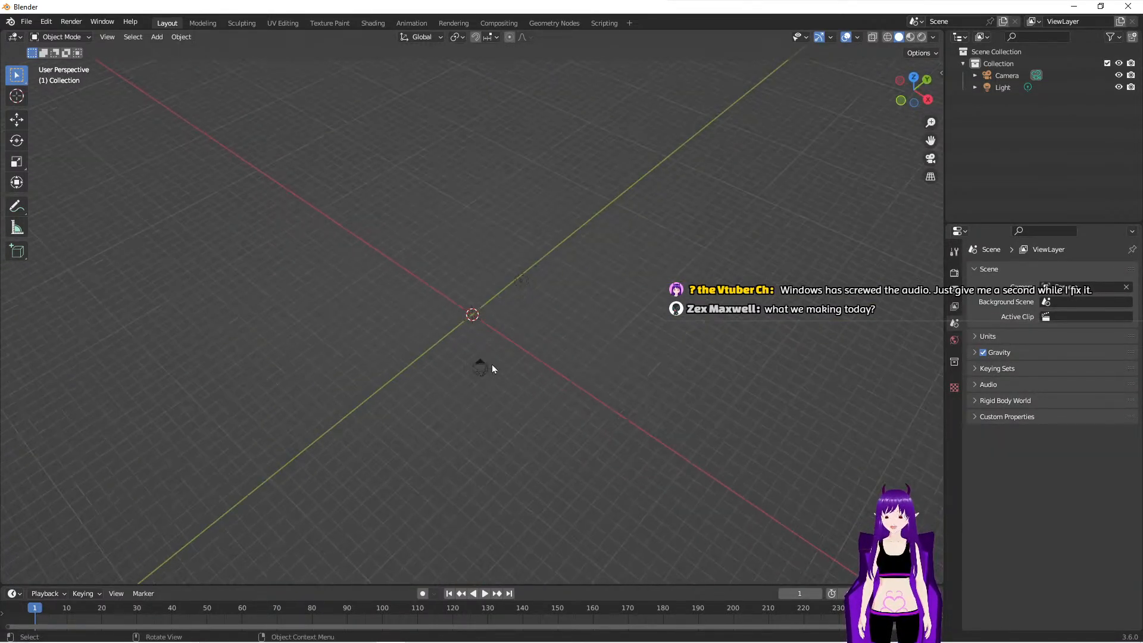
pyautogui.scroll(3, 492, 365)
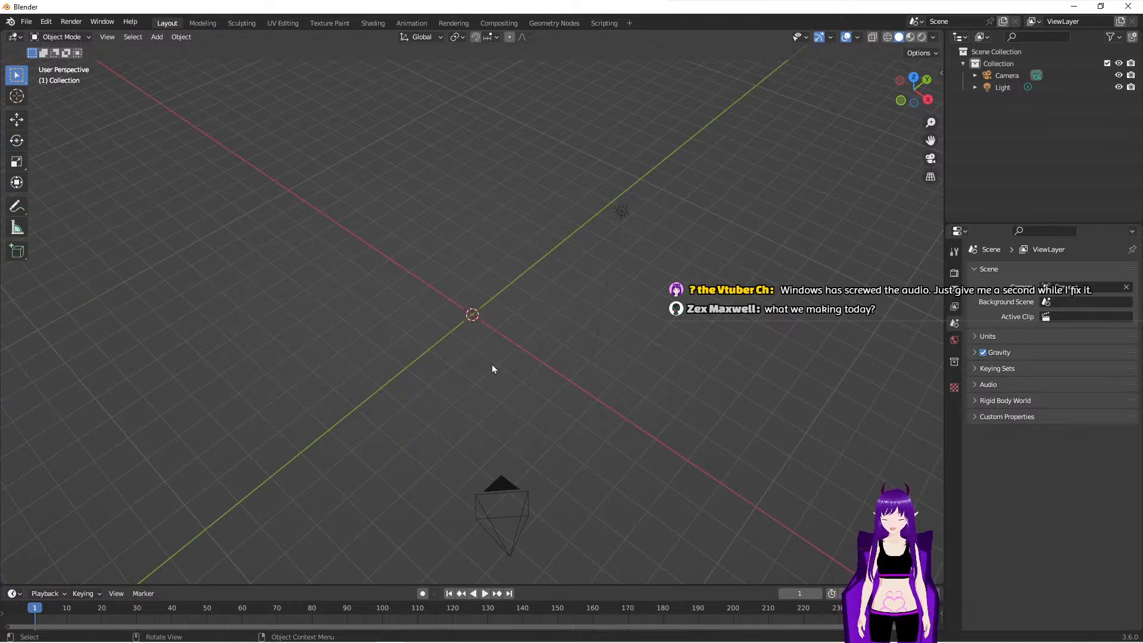
pyautogui.hotkey('alt', 'Tab')
pyautogui.hotkey('alt', 'Tab')
pyautogui.hotkey('alt', 'Tab')
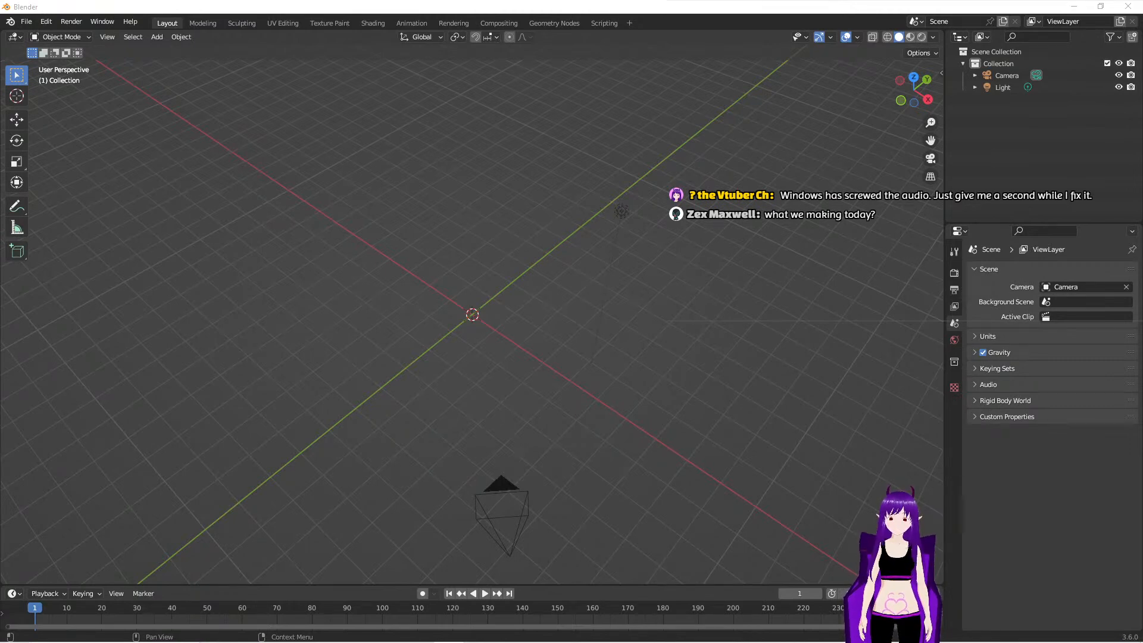
pyautogui.moveTo(633, 441); pyautogui.dragTo(613, 415, button='middle')
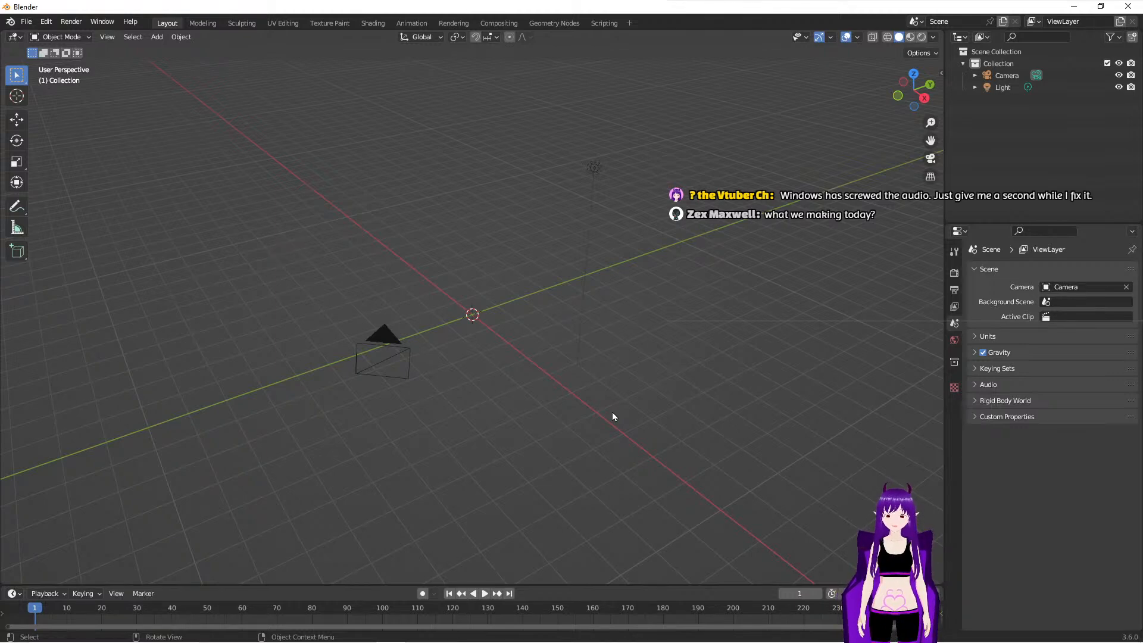
pyautogui.moveTo(608, 422); pyautogui.dragTo(574, 423, button='middle')
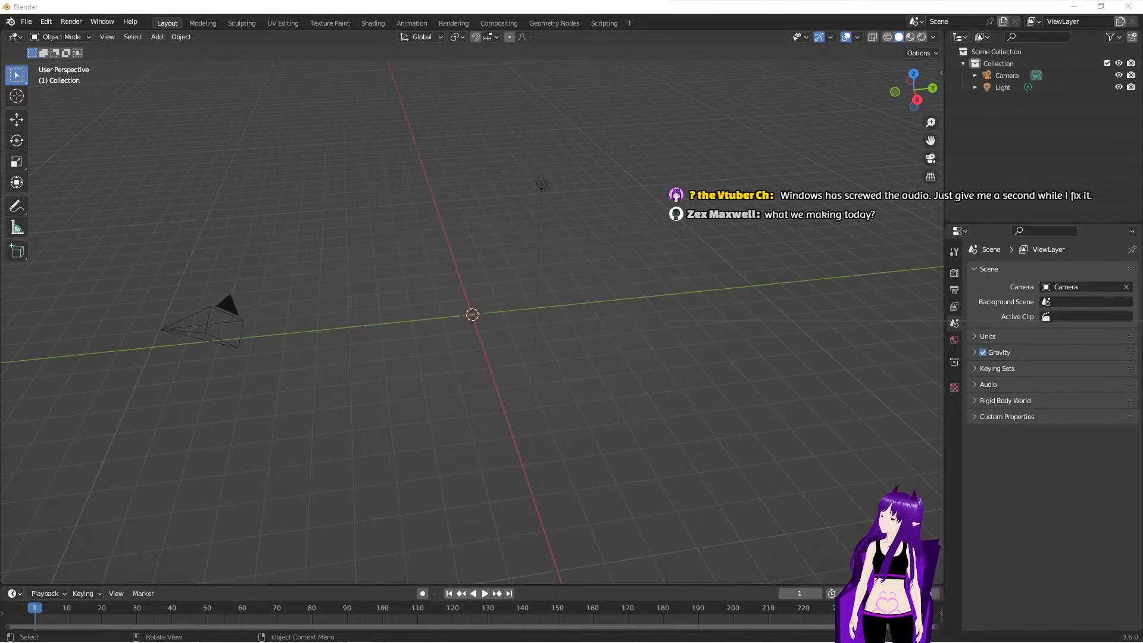
# - Switch to Chrome's "cyberpunk roadway" image results and open the Pinterest image of a rainy neon street in a new tab
pyautogui.moveTo(0, 197); pyautogui.dragTo(330, 106)
pyautogui.doubleClick(440, 107)
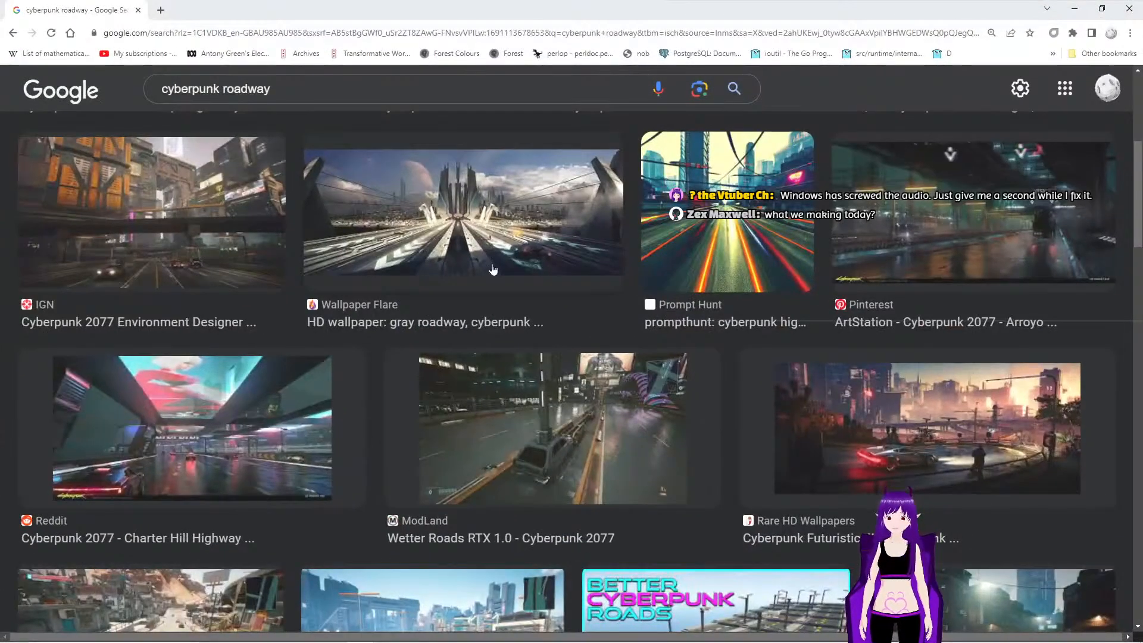
pyautogui.scroll(-1, 469, 275)
pyautogui.scroll(-5, 469, 275)
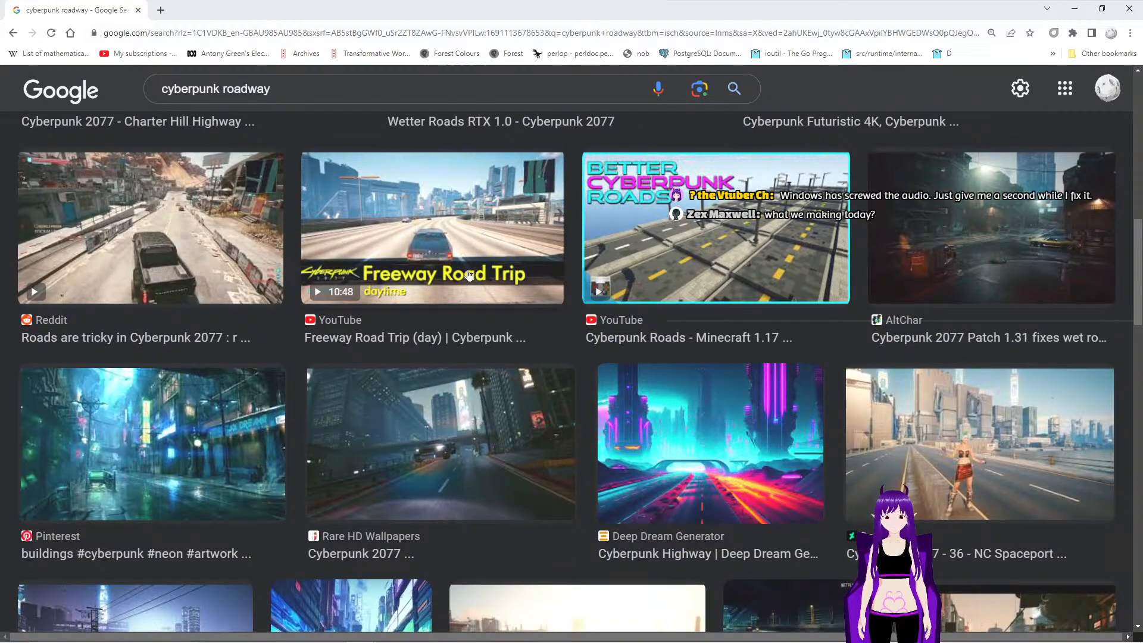
pyautogui.scroll(1, 469, 274)
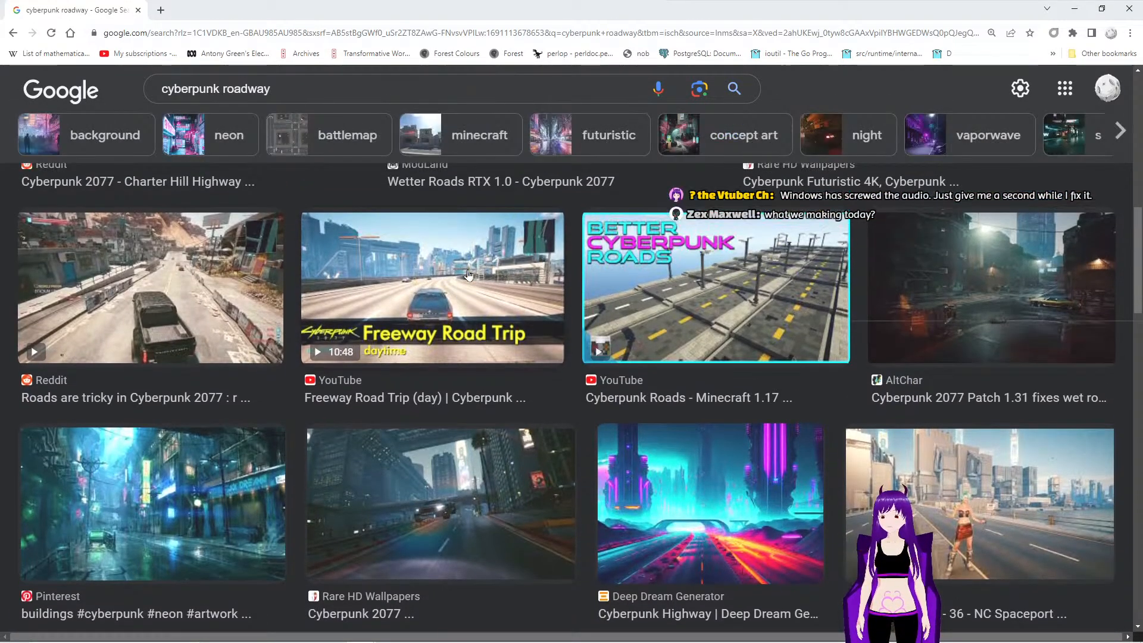
pyautogui.scroll(-3, 469, 274)
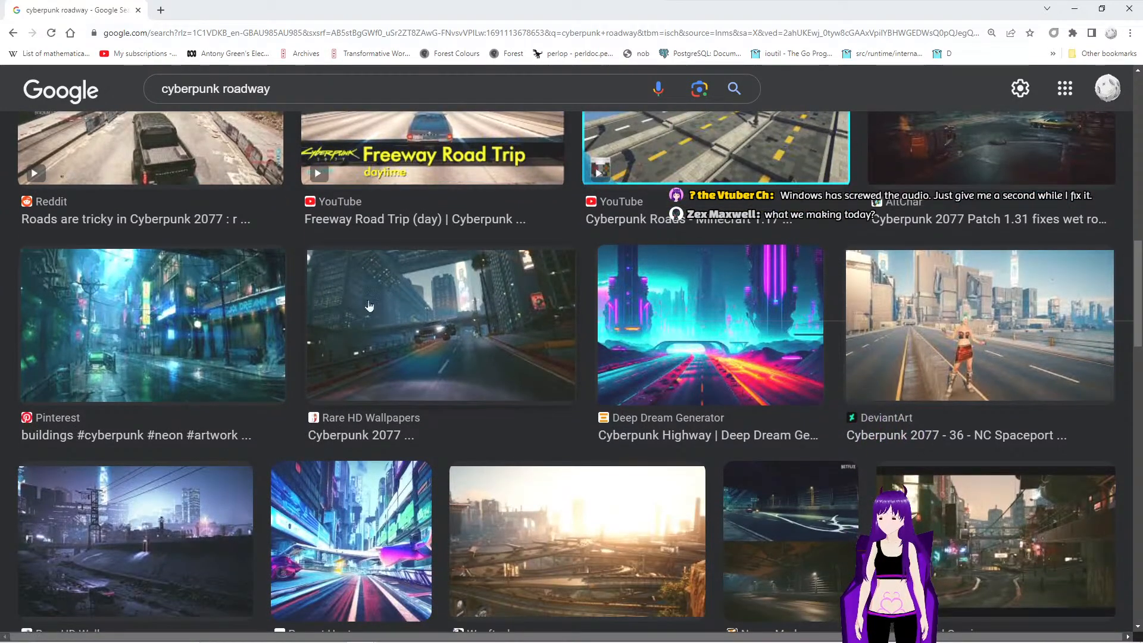
pyautogui.rightClick(157, 318)
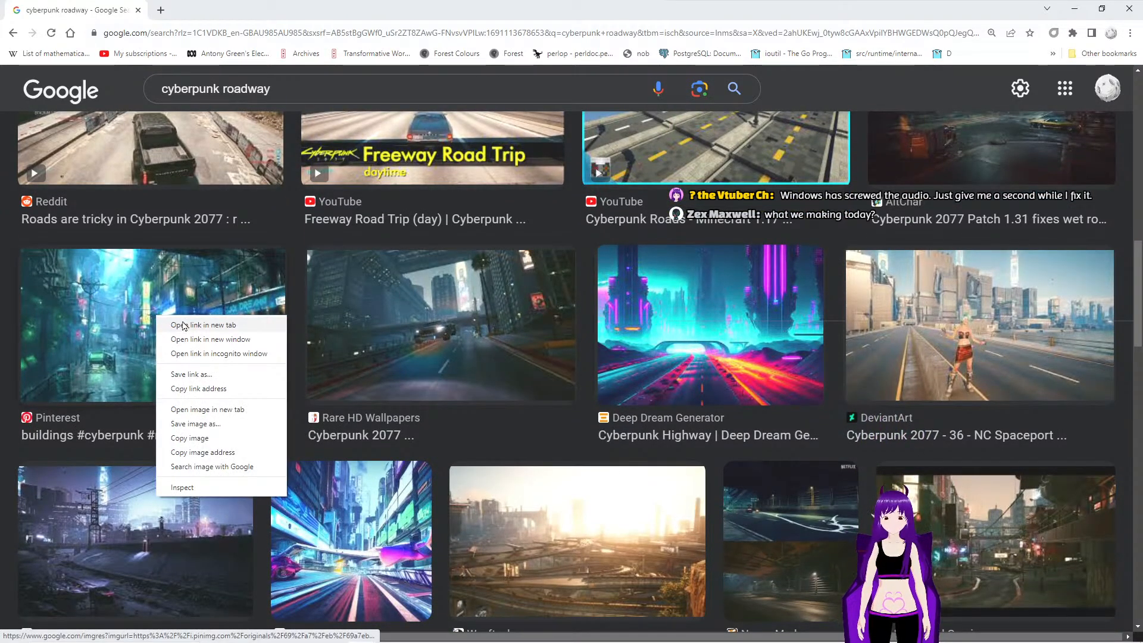
pyautogui.click(183, 326)
# - Open the Alamy cyberpunk sunset landscape with a car on a purple highway in a new tab
pyautogui.scroll(-4, 338, 325)
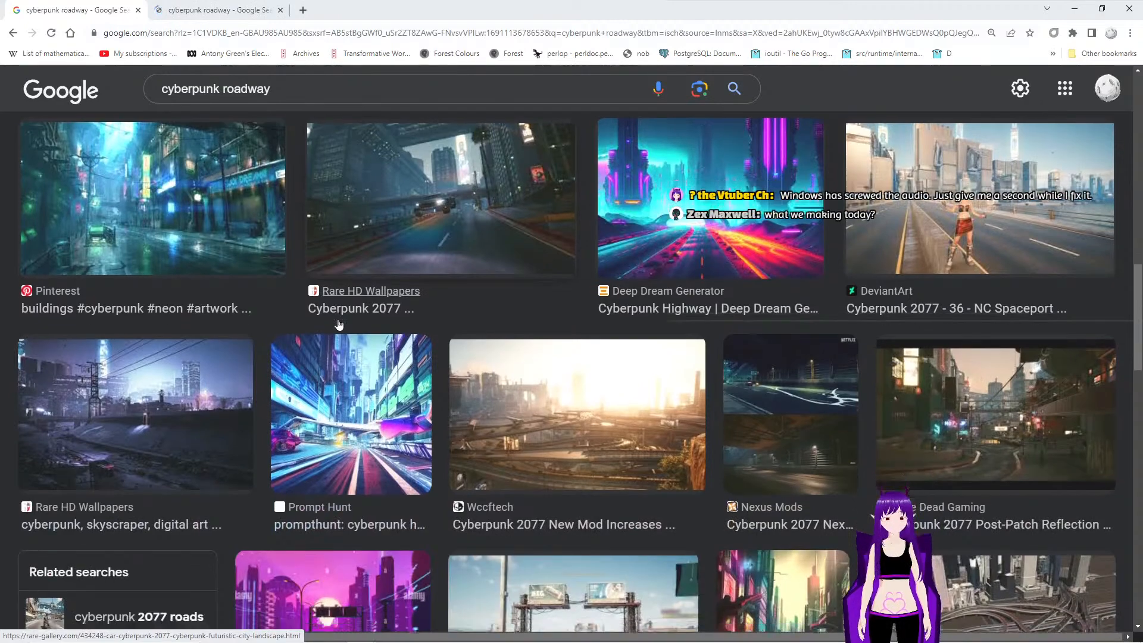
pyautogui.scroll(-2, 338, 324)
pyautogui.scroll(-2, 338, 325)
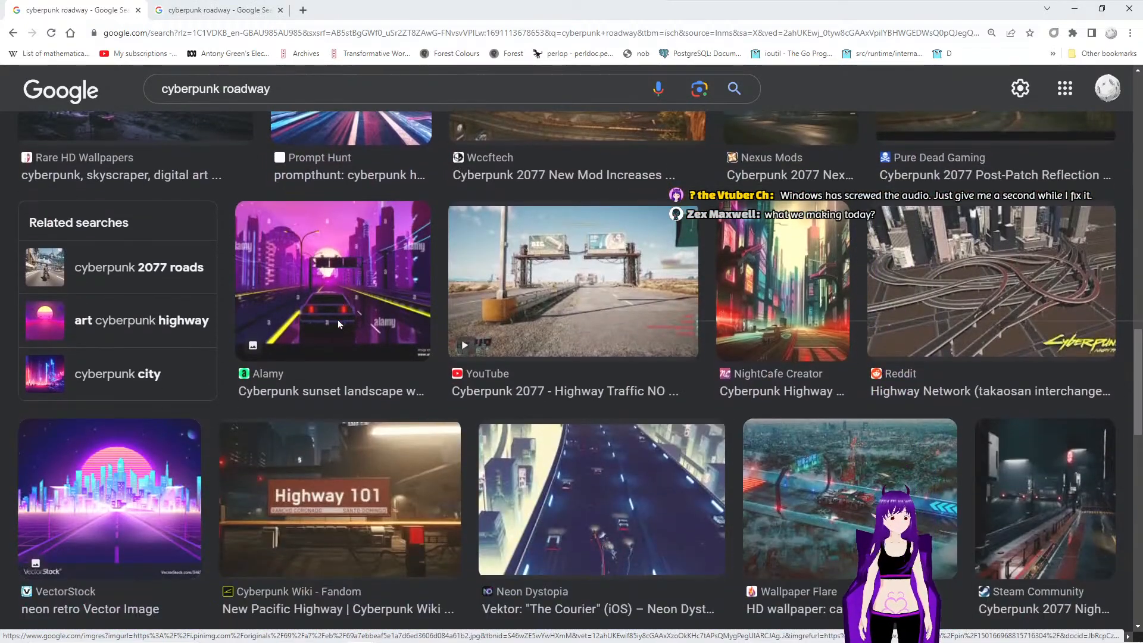
pyautogui.rightClick(312, 271)
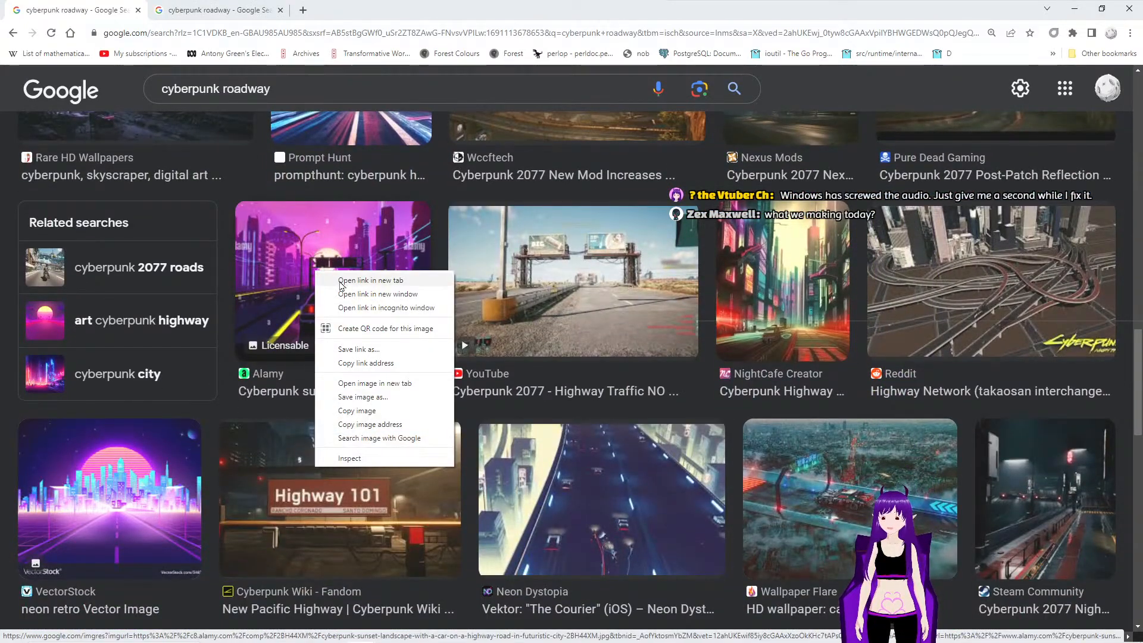
pyautogui.click(333, 281)
# - Open the RetroSynth Records "Neontenic – Tokyo Highway" image from the search results in a new tab
pyautogui.scroll(-2, 357, 333)
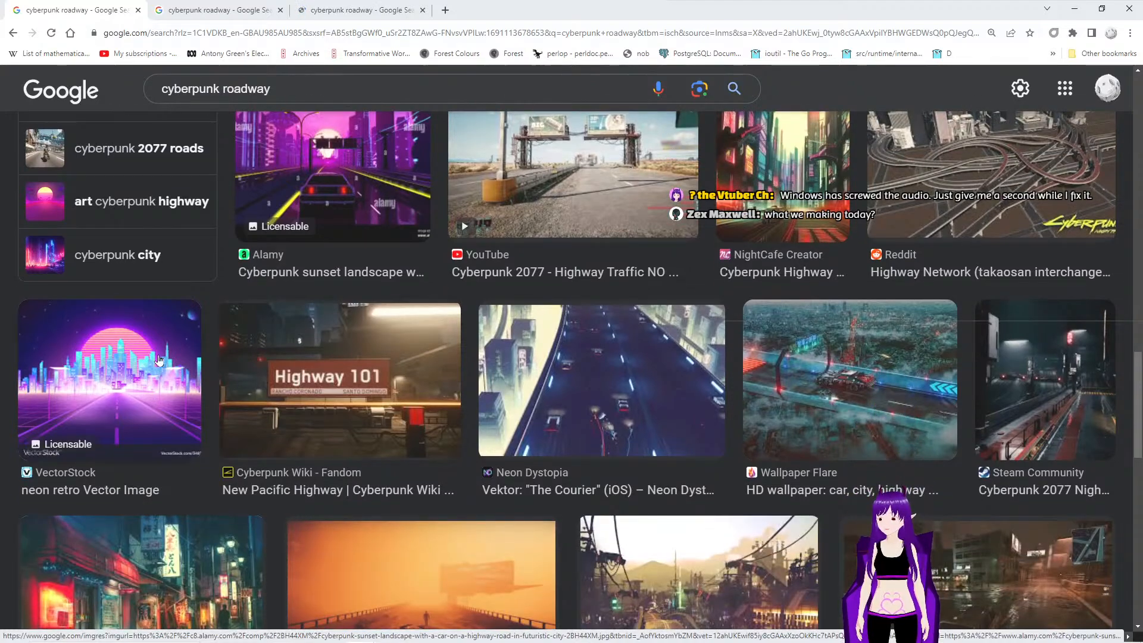
pyautogui.scroll(-2, 380, 355)
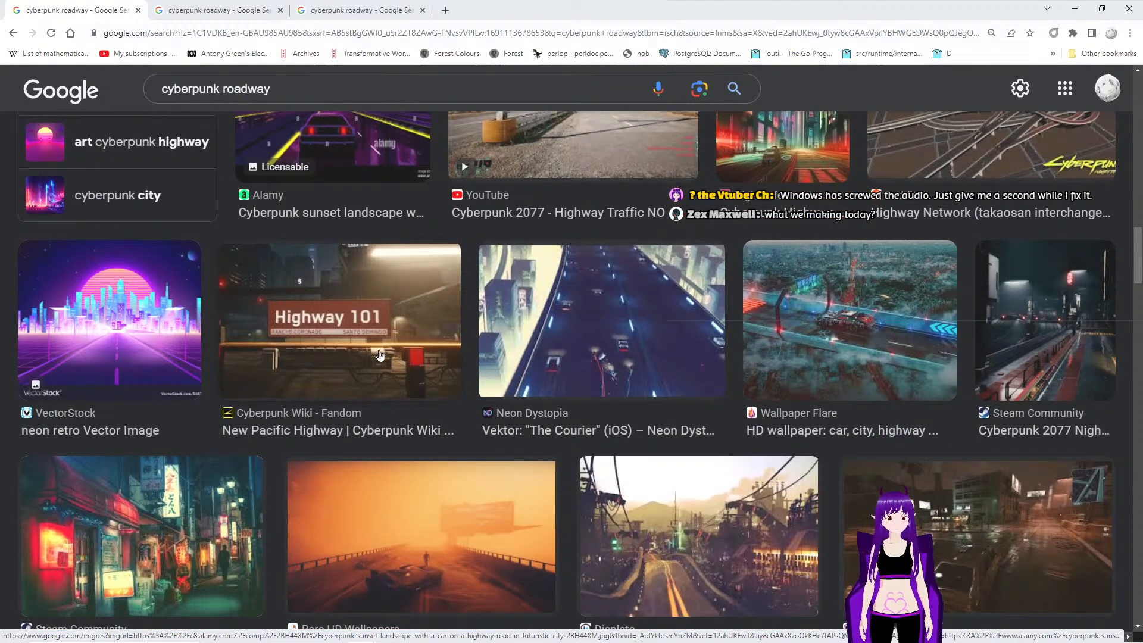
pyautogui.scroll(-6, 380, 355)
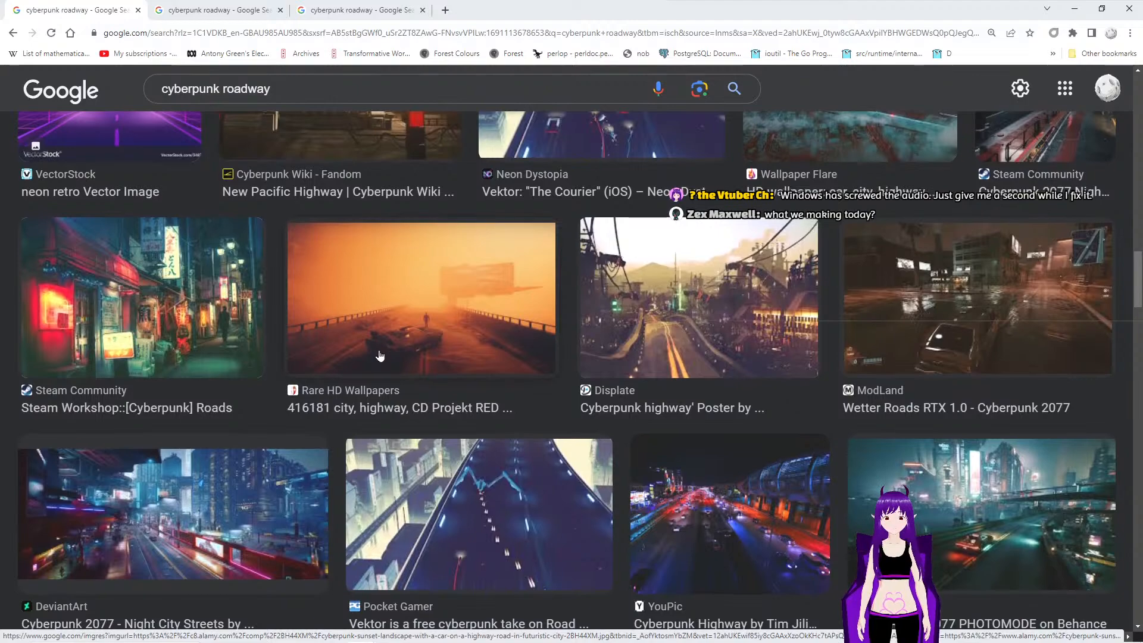
pyautogui.scroll(-4, 380, 356)
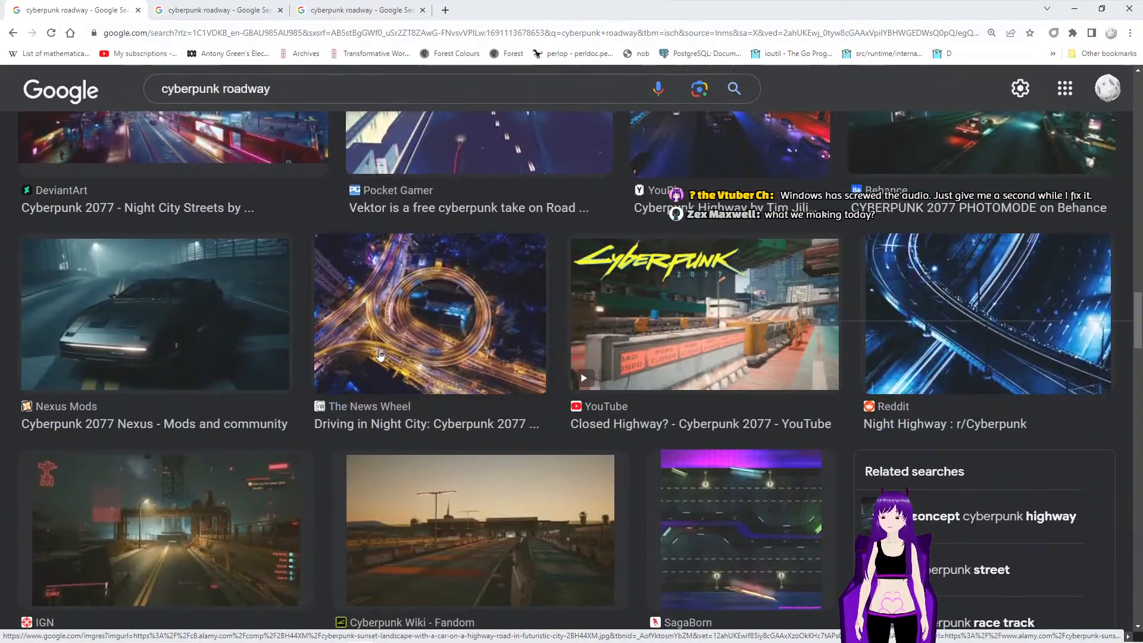
pyautogui.scroll(-3, 379, 356)
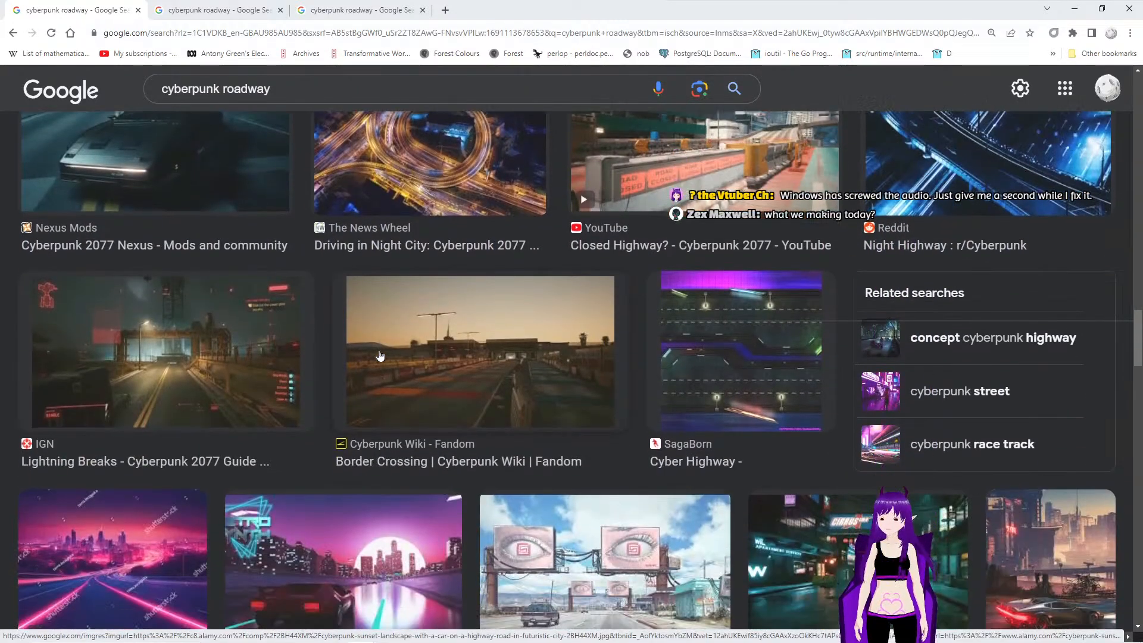
pyautogui.scroll(-5, 380, 356)
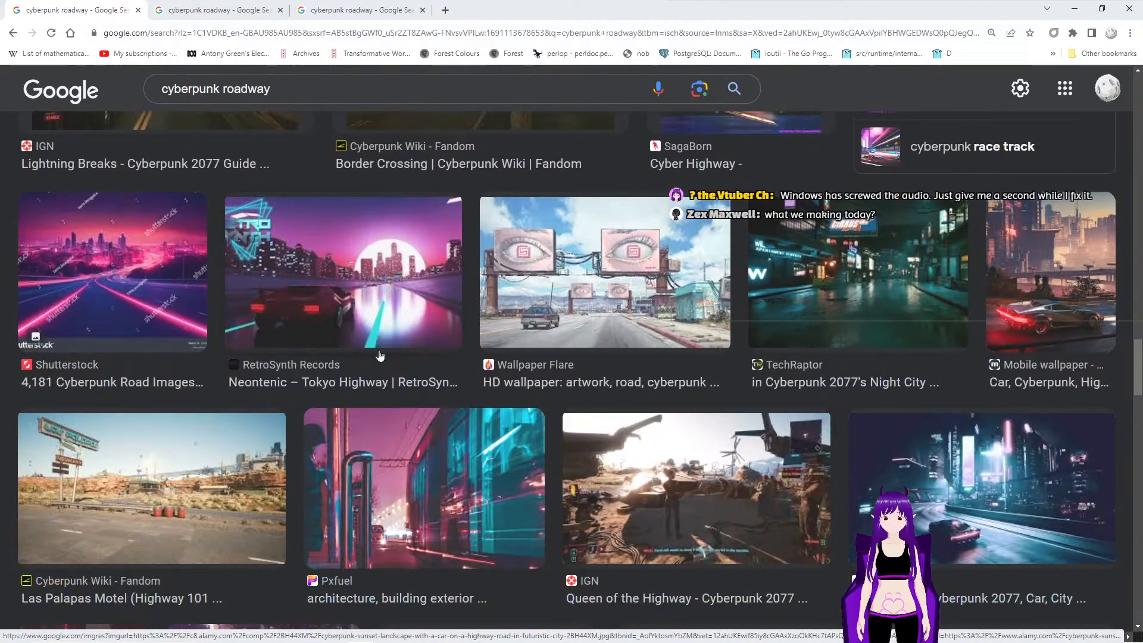
pyautogui.rightClick(348, 279)
pyautogui.click(393, 284)
# - Browse the remaining cyberpunk roadway results and compare the road surfaces and lighting in the Pinterest, Alamy and RetroSynth reference images
pyautogui.scroll(-7, 379, 316)
pyautogui.scroll(-5, 379, 316)
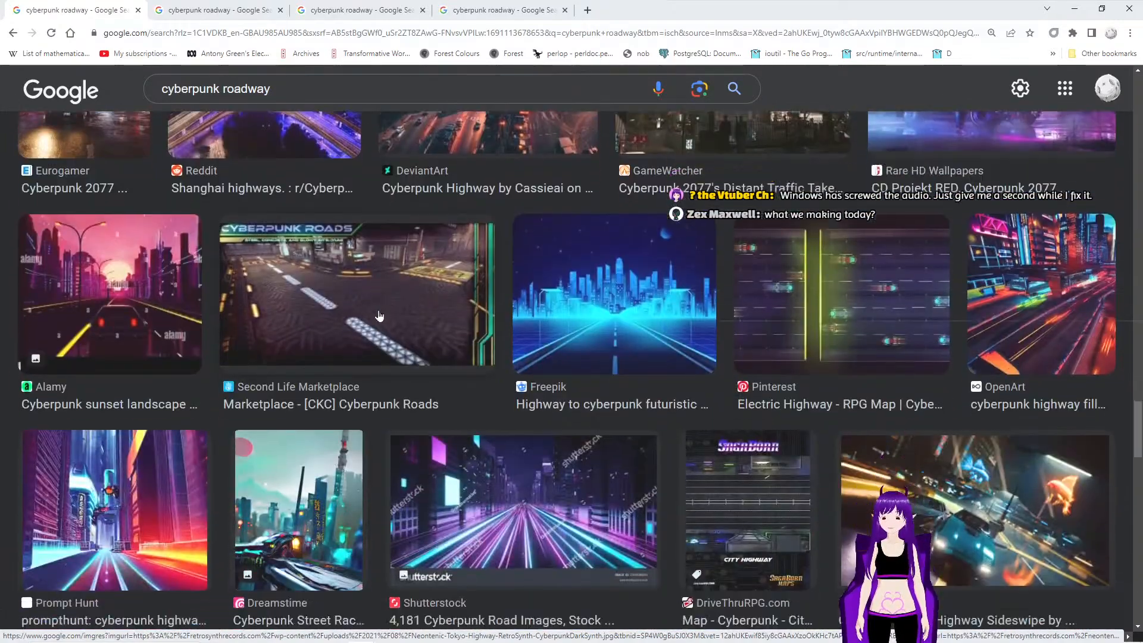
pyautogui.scroll(-4, 378, 315)
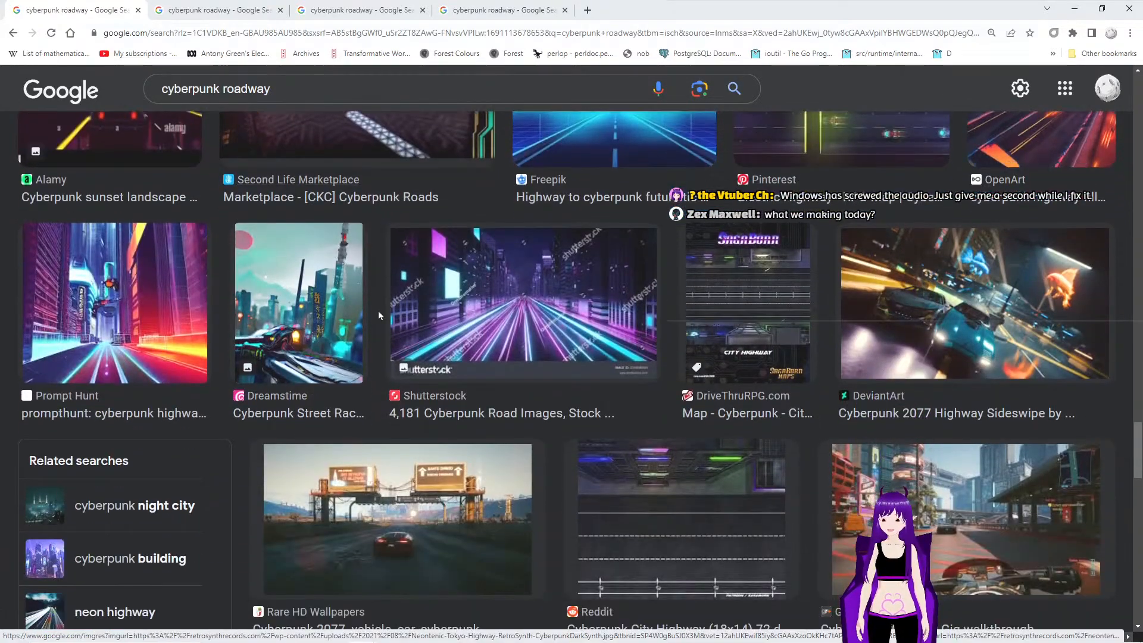
pyautogui.scroll(-7, 379, 313)
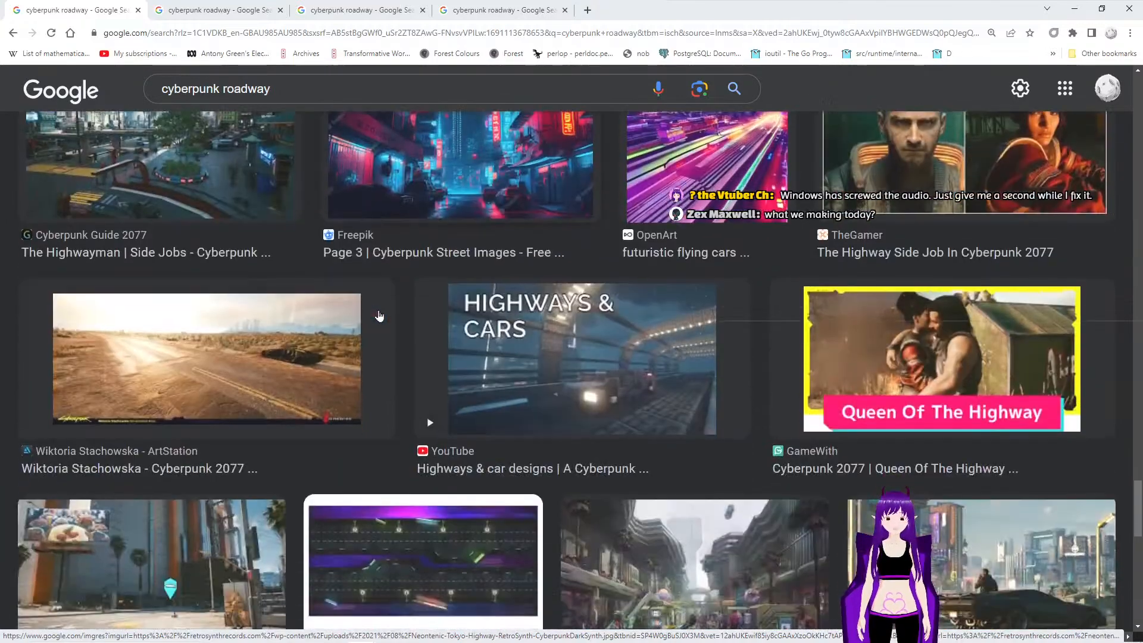
pyautogui.scroll(-7, 379, 316)
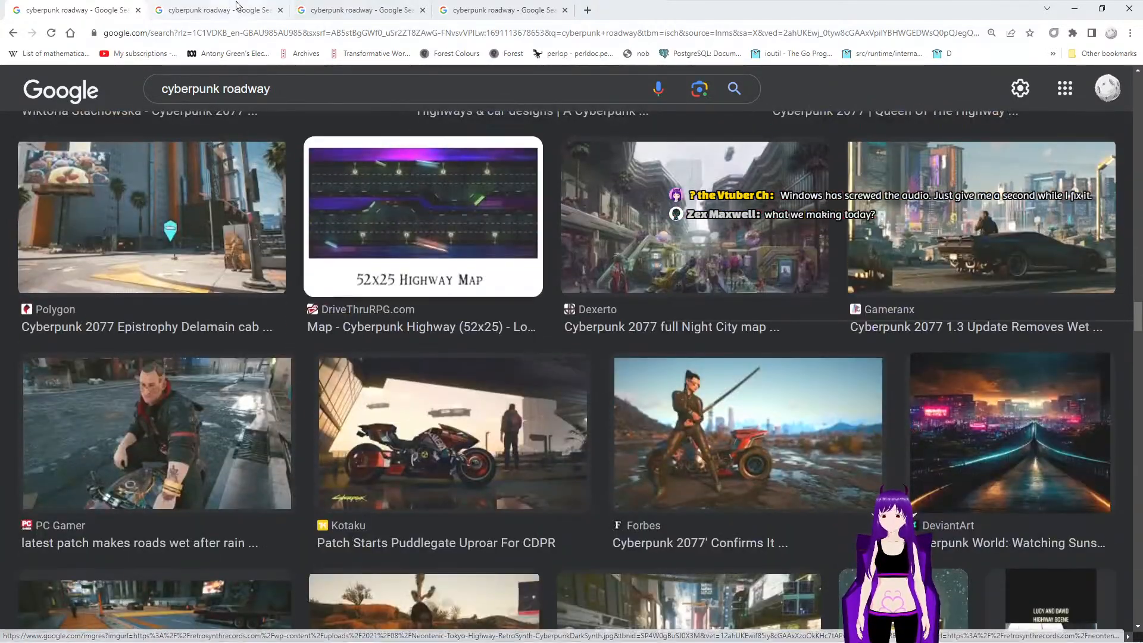
pyautogui.click(236, 9)
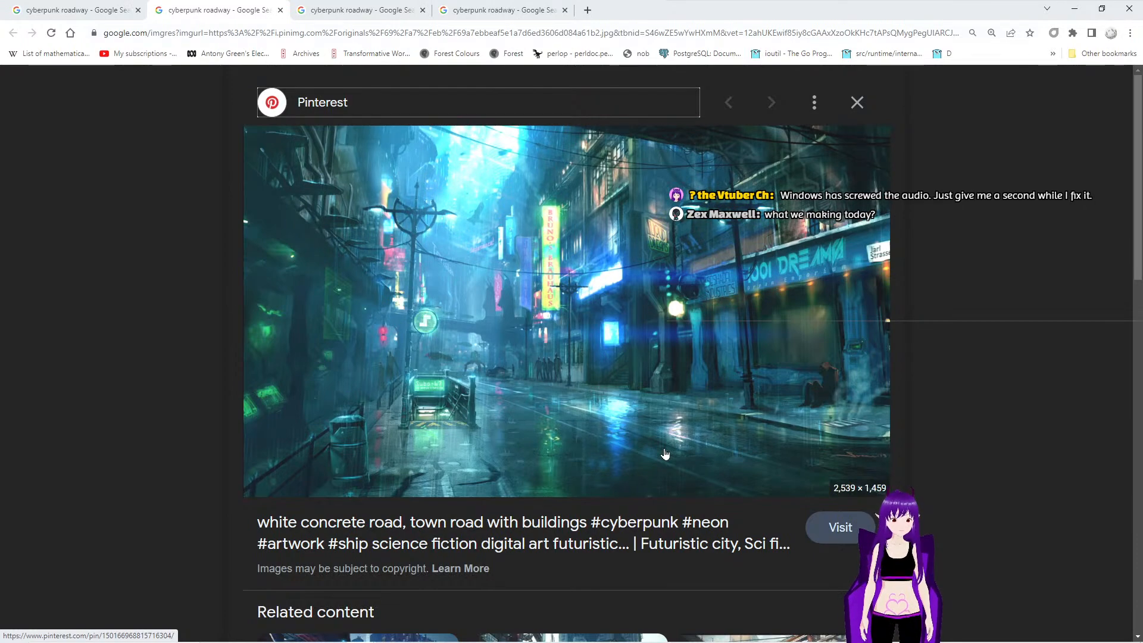
pyautogui.click(357, 11)
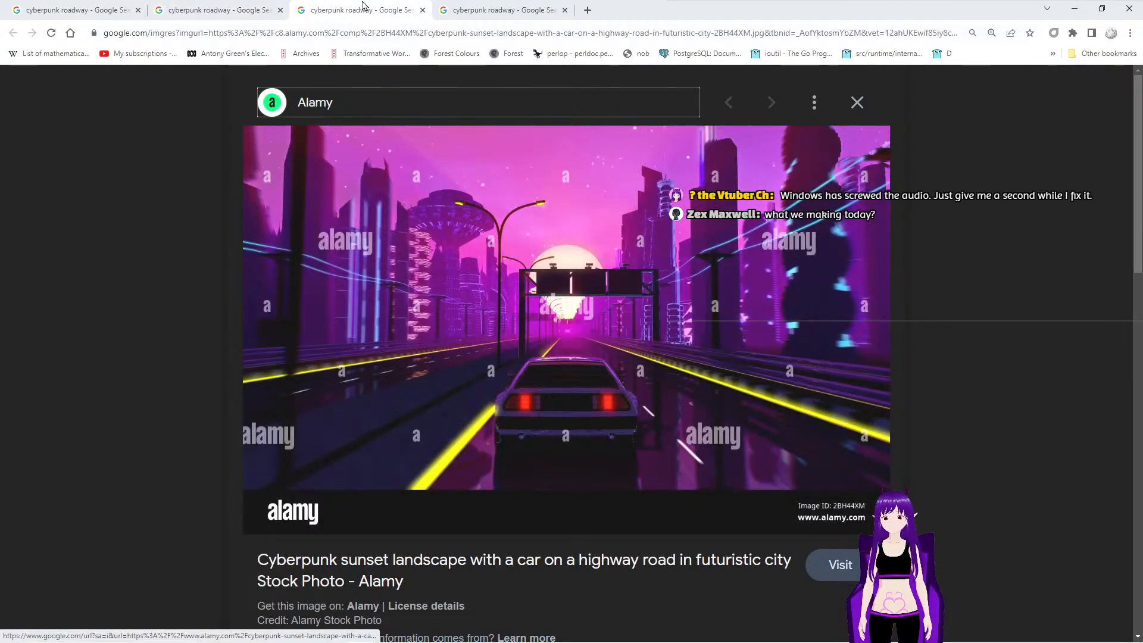
pyautogui.click(510, 7)
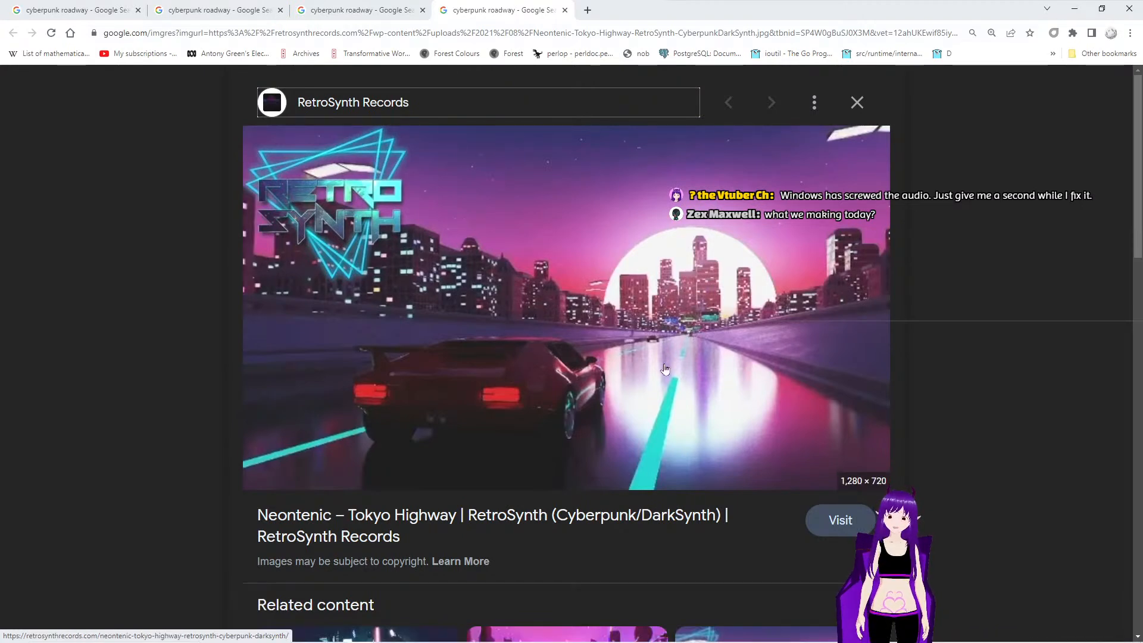
pyautogui.click(381, 9)
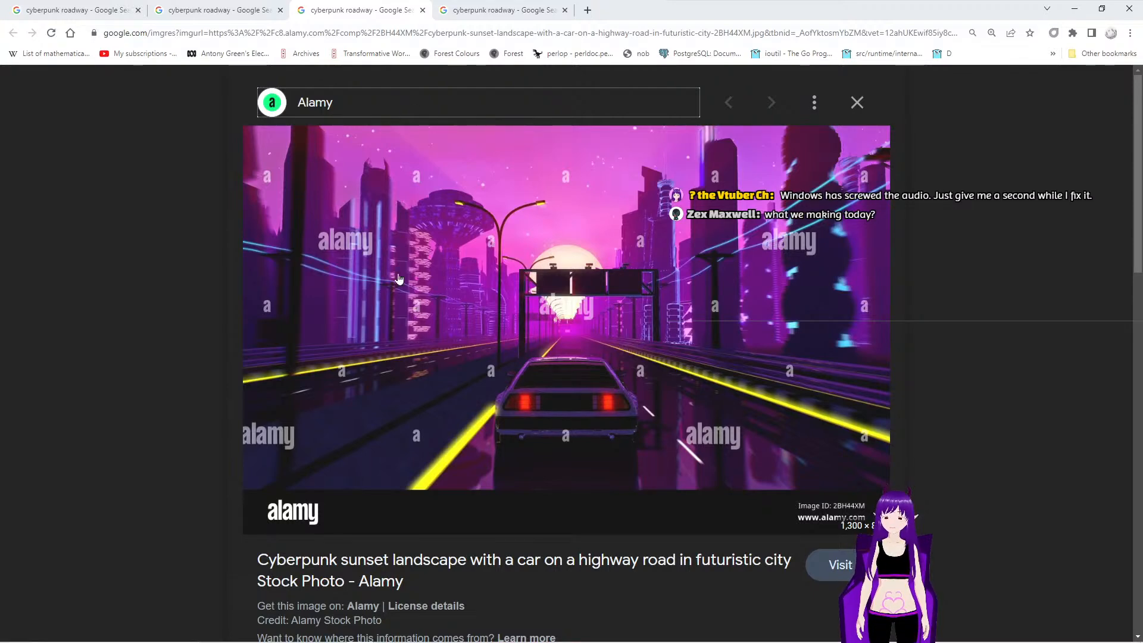
# - Open the rainy neon street's Pinterest page, run a visual search on the image, and examine it and similar ideas at 200% zoom
pyautogui.click(199, 8)
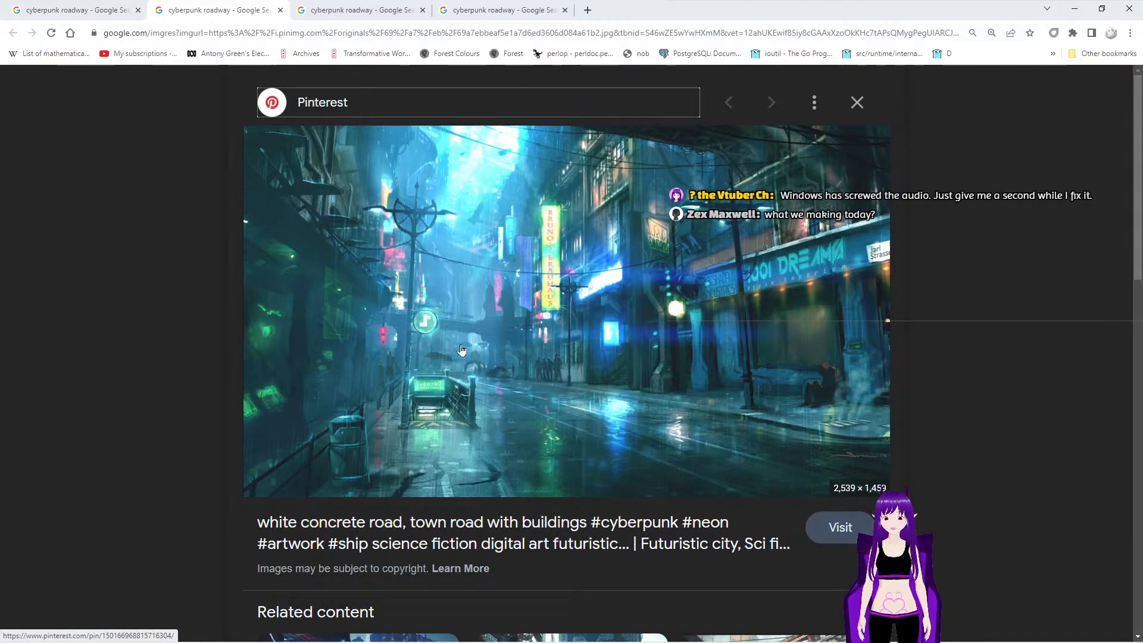
pyautogui.click(545, 354)
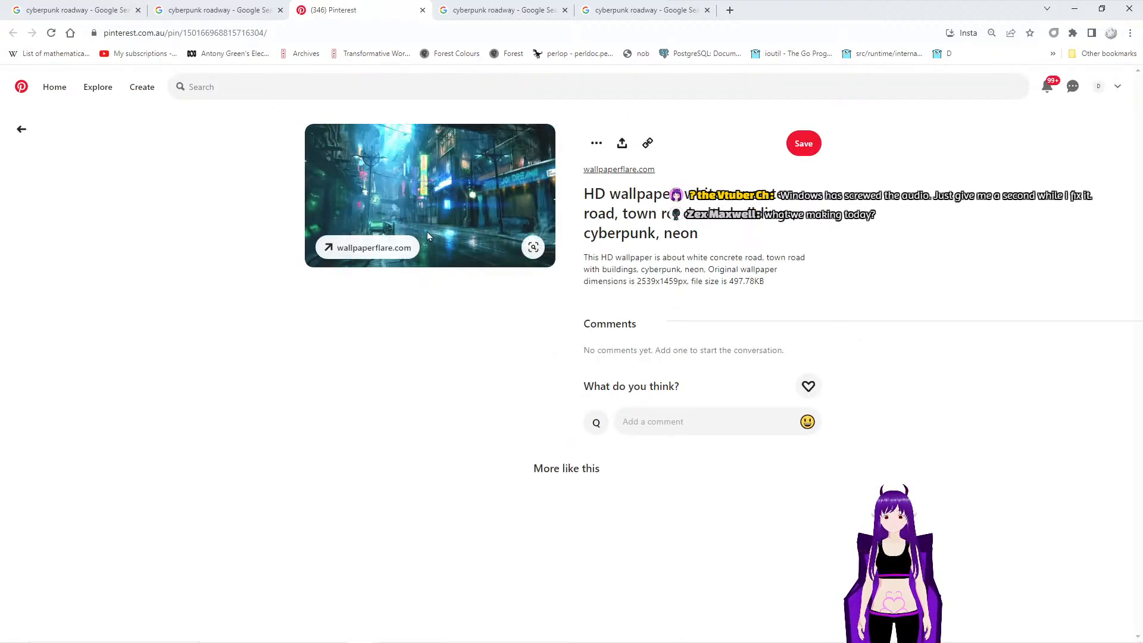
pyautogui.click(534, 248)
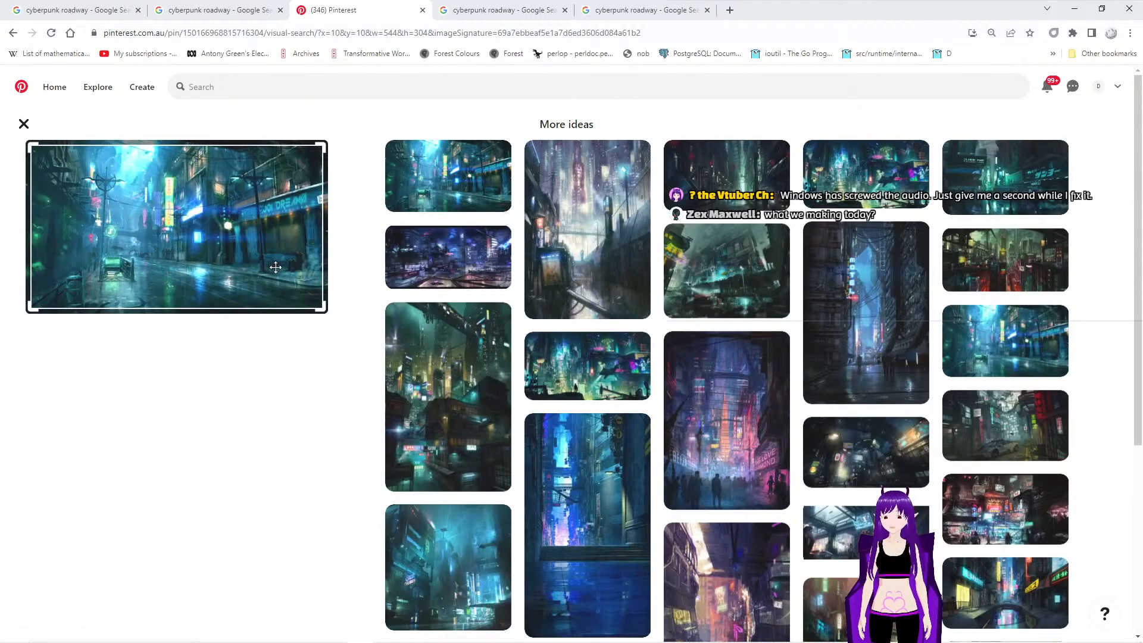
pyautogui.keyDown('ctrl'); pyautogui.scroll(7, 268, 266); pyautogui.keyUp('ctrl')
pyautogui.keyDown('ctrl'); pyautogui.scroll(-2, 276, 272); pyautogui.keyUp('ctrl')
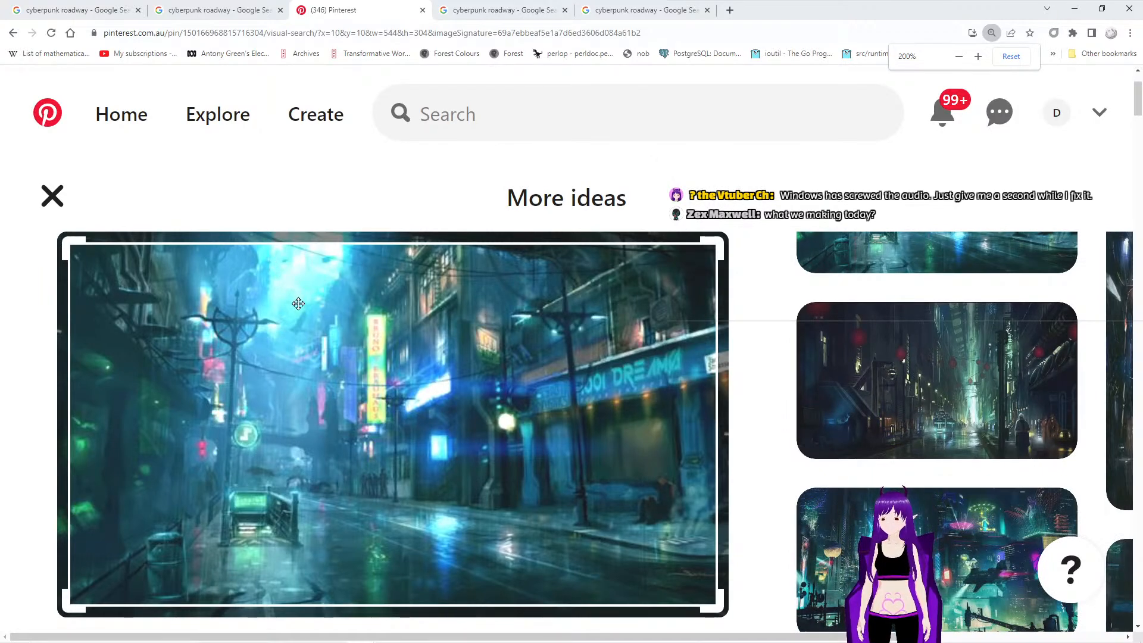
pyautogui.scroll(-6, 559, 349)
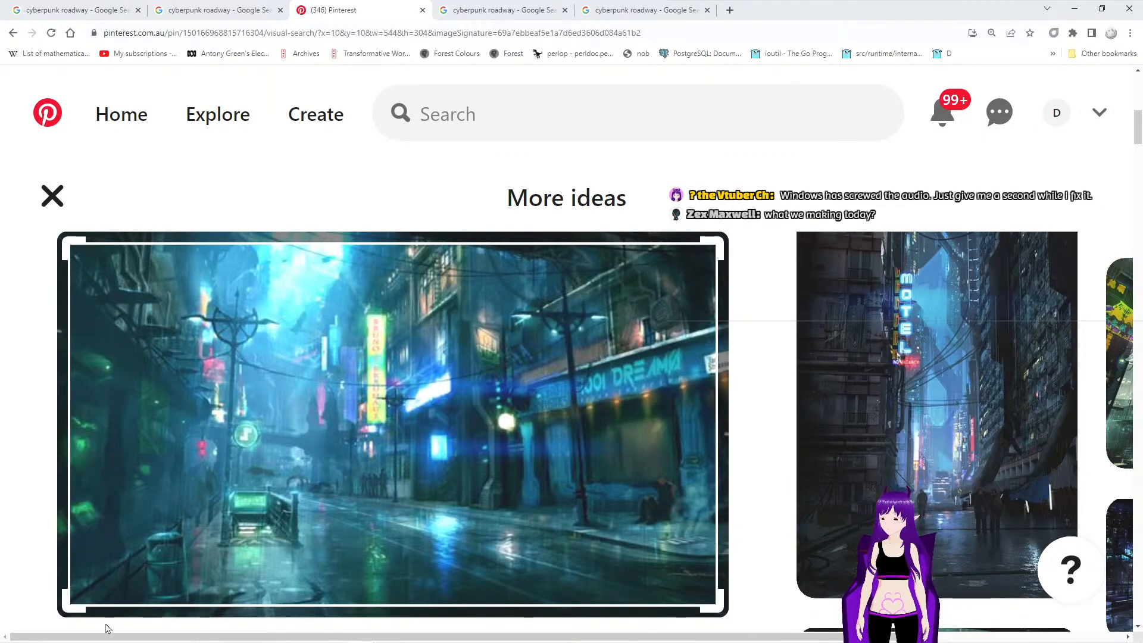
# - Search Windows for "doc" and open the Documents folder
pyautogui.moveTo(89, 640)
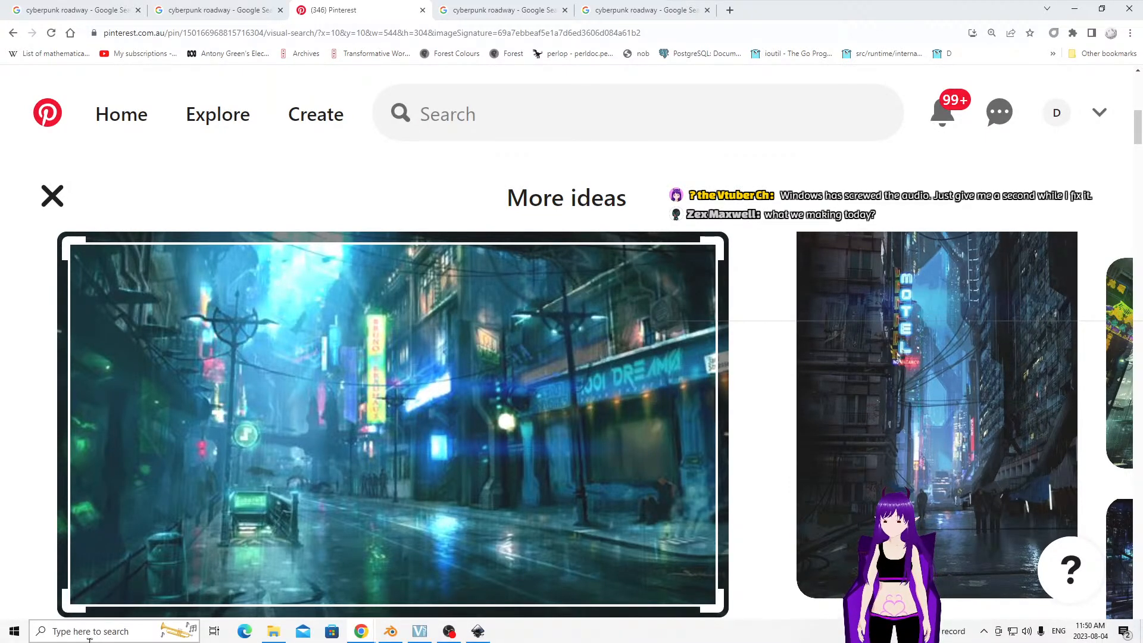
pyautogui.click(53, 634)
pyautogui.write('note')
pyautogui.press('BackSpace')
pyautogui.press('BackSpace')
pyautogui.press('BackSpace')
pyautogui.press('BackSpace')
pyautogui.write('doc')
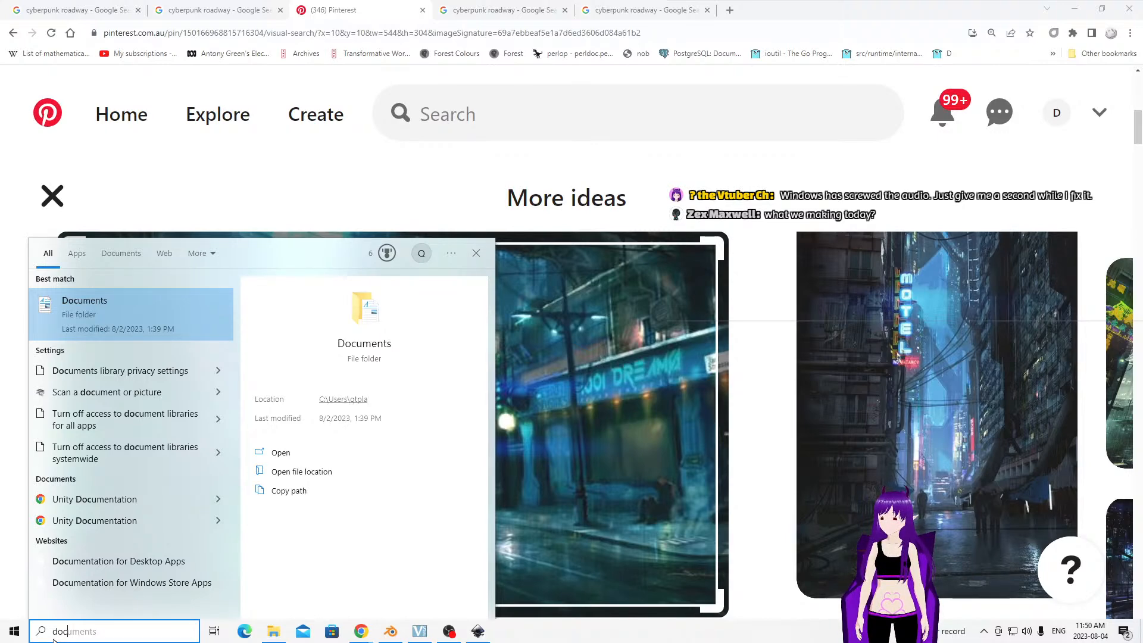
pyautogui.press('Return')
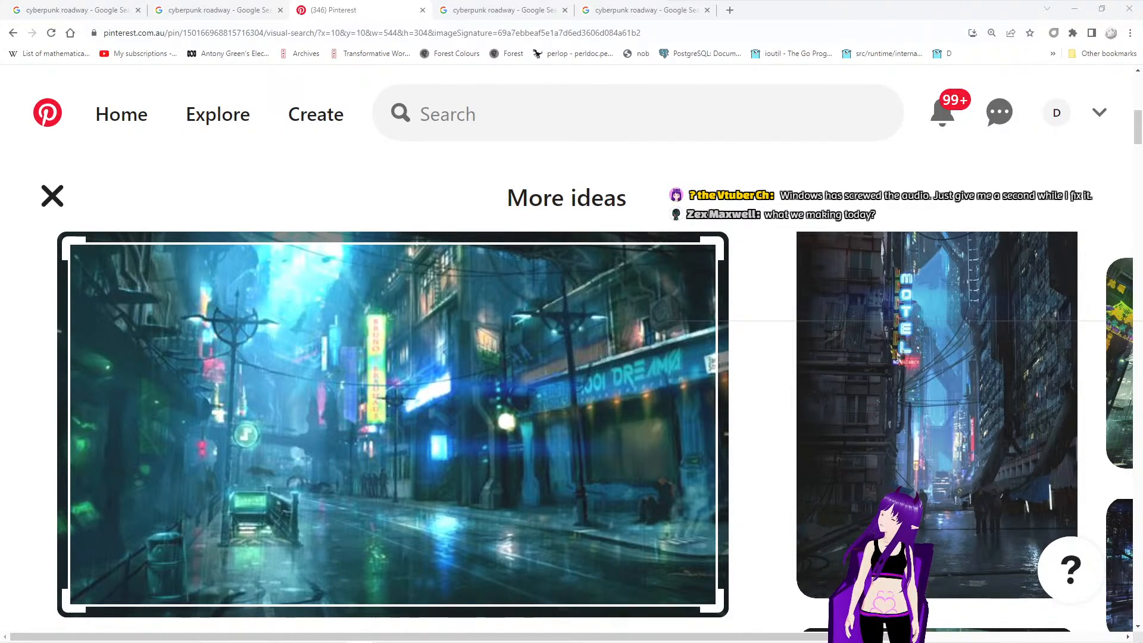
# - Switch to a blank Google Docs document, place its window beside the neon street reference image, and enter the heading "Colour pallet."
pyautogui.moveTo(0, 258); pyautogui.dragTo(653, 54)
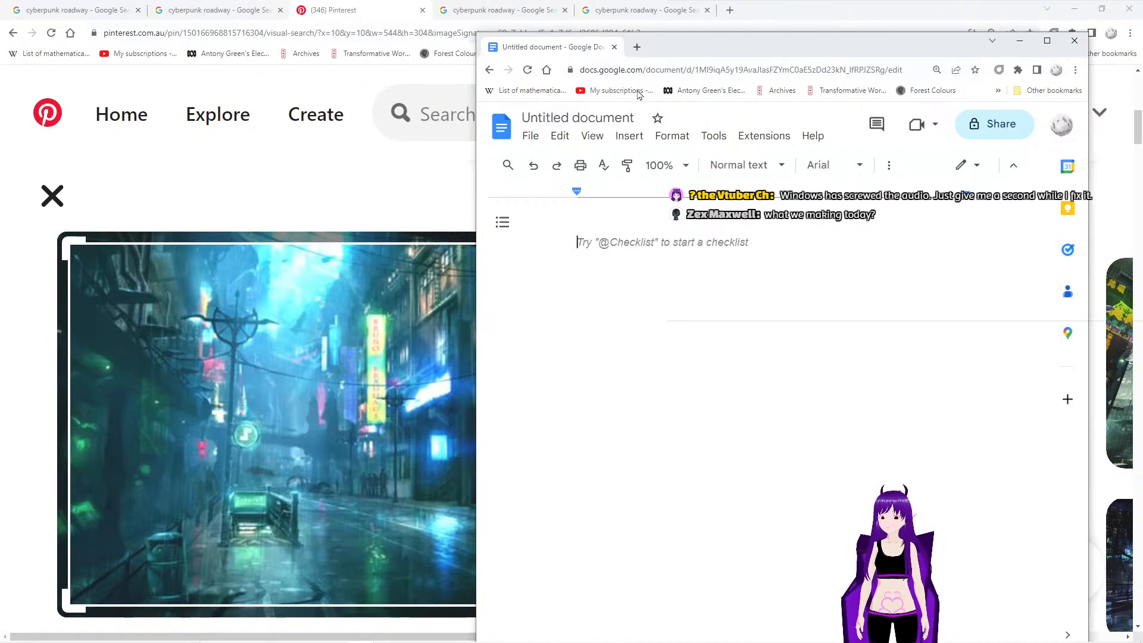
pyautogui.moveTo(699, 52); pyautogui.dragTo(718, 25)
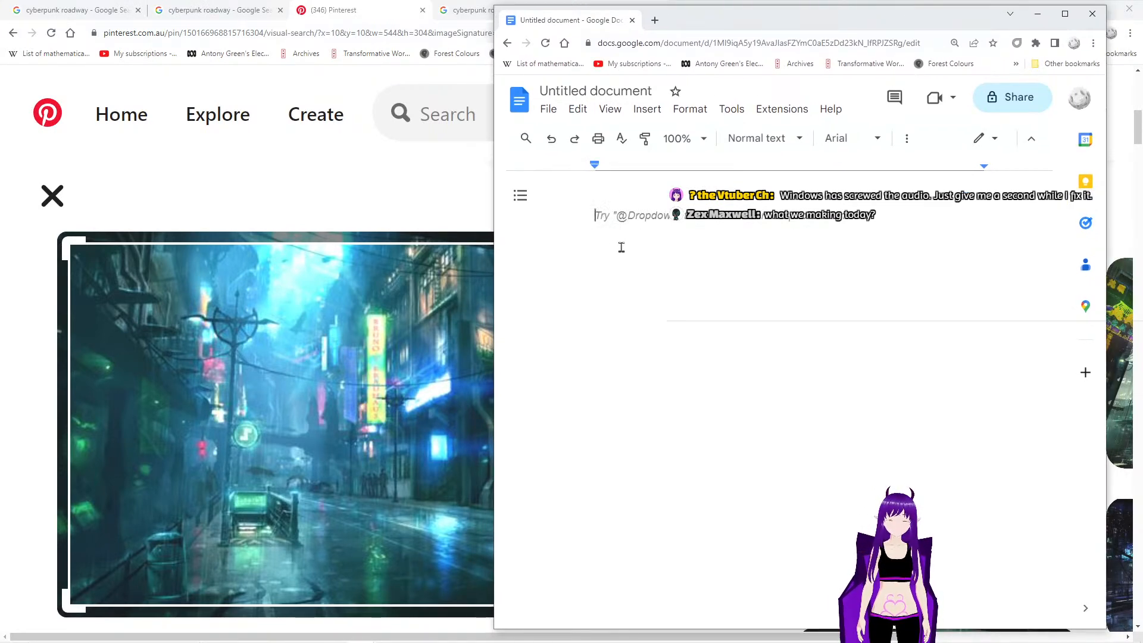
pyautogui.write('Colour pa')
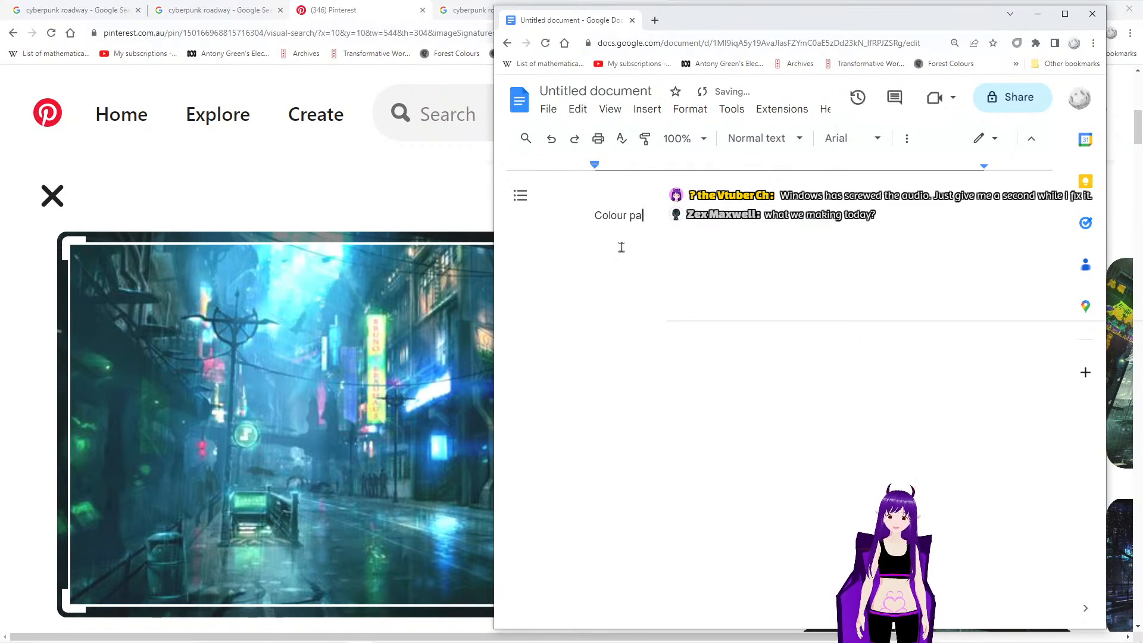
pyautogui.write('lellet.')
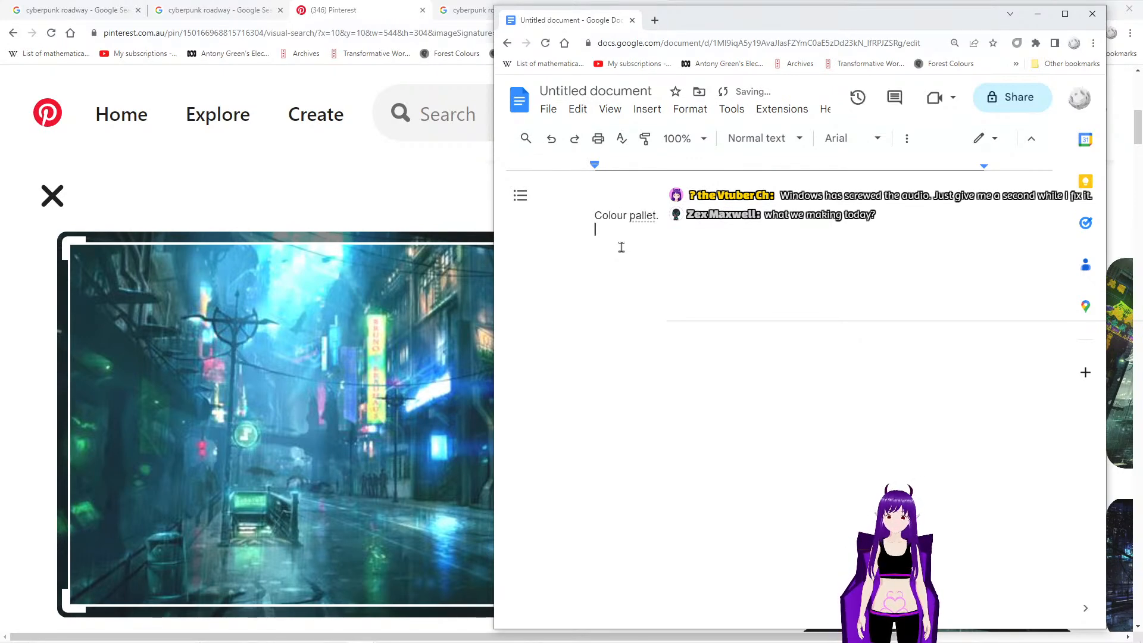
pyautogui.write('Blue')
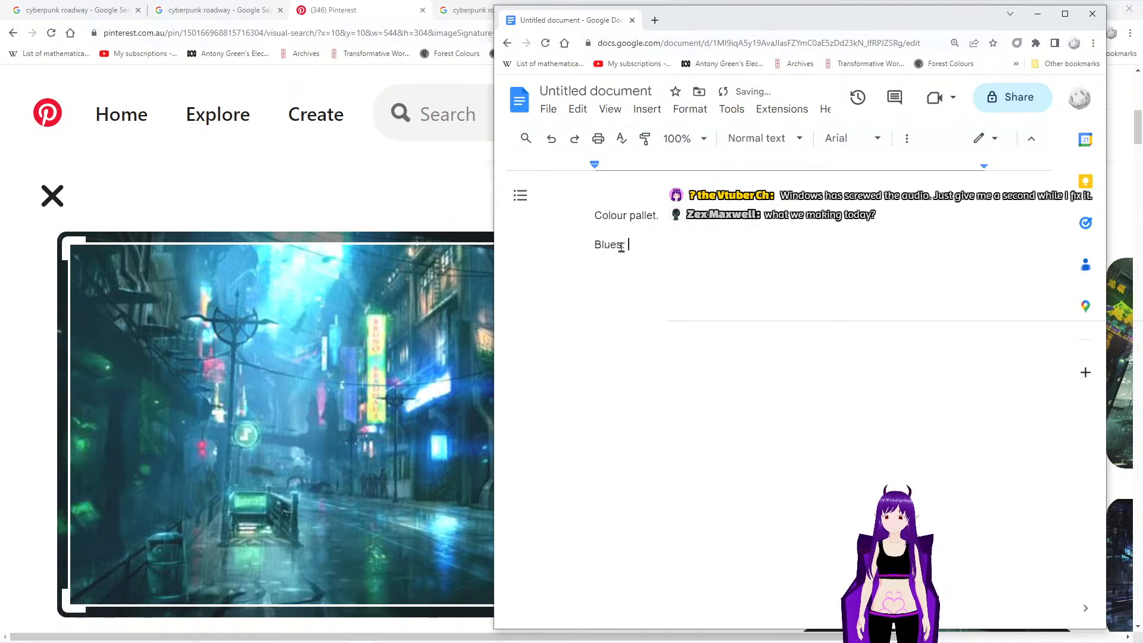
pyautogui.write('s, greens turkiques')
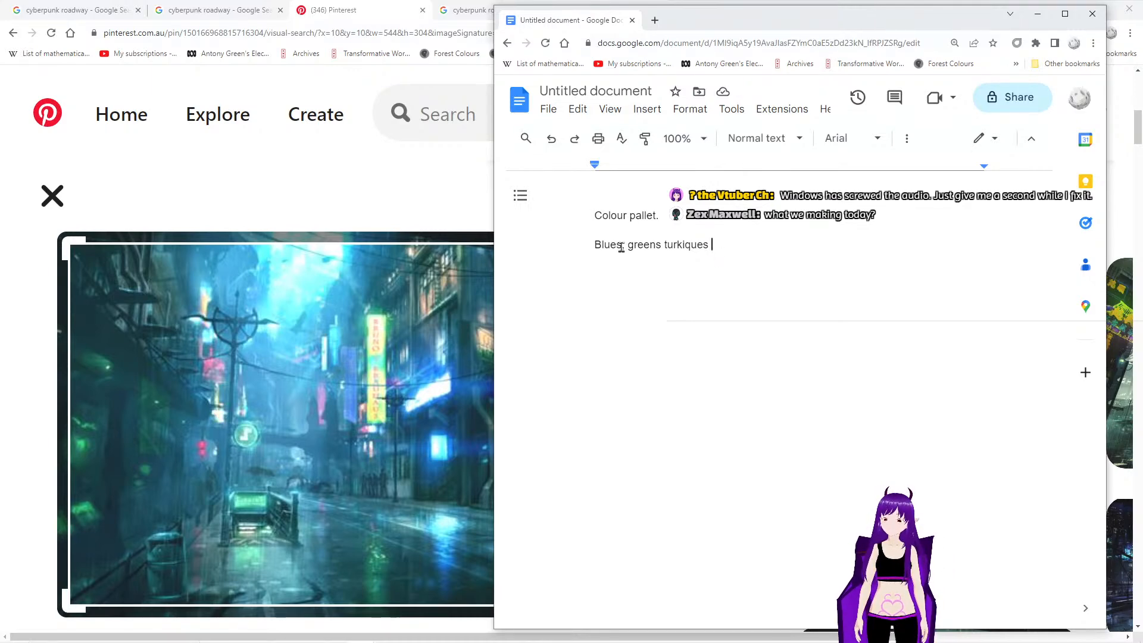
# - Add the style notes "Blues, greens turkiques", "Neons.", "Muted but with saturated pops?" and "Grunge" on separate lines below the heading
pyautogui.press('BackSpace')
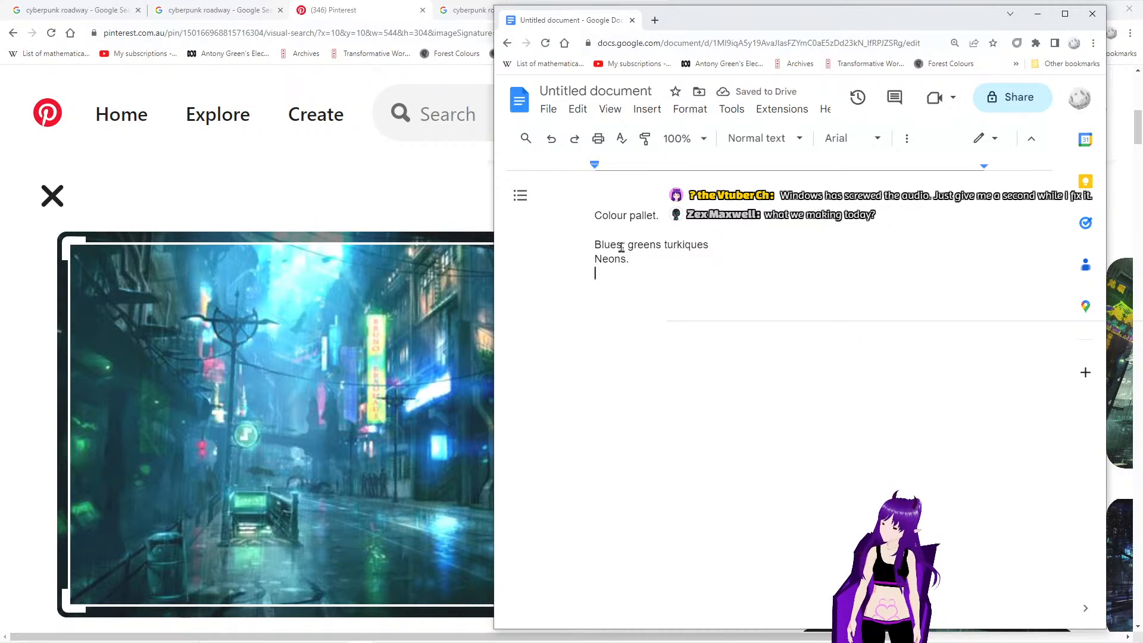
pyautogui.write('Mu')
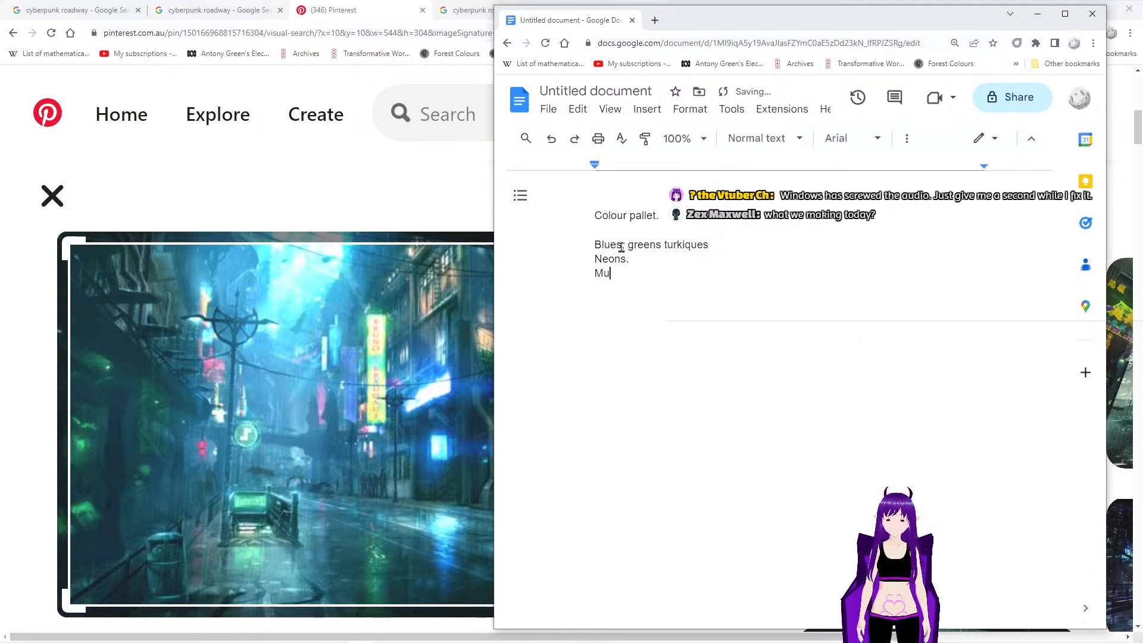
pyautogui.write('ted but with')
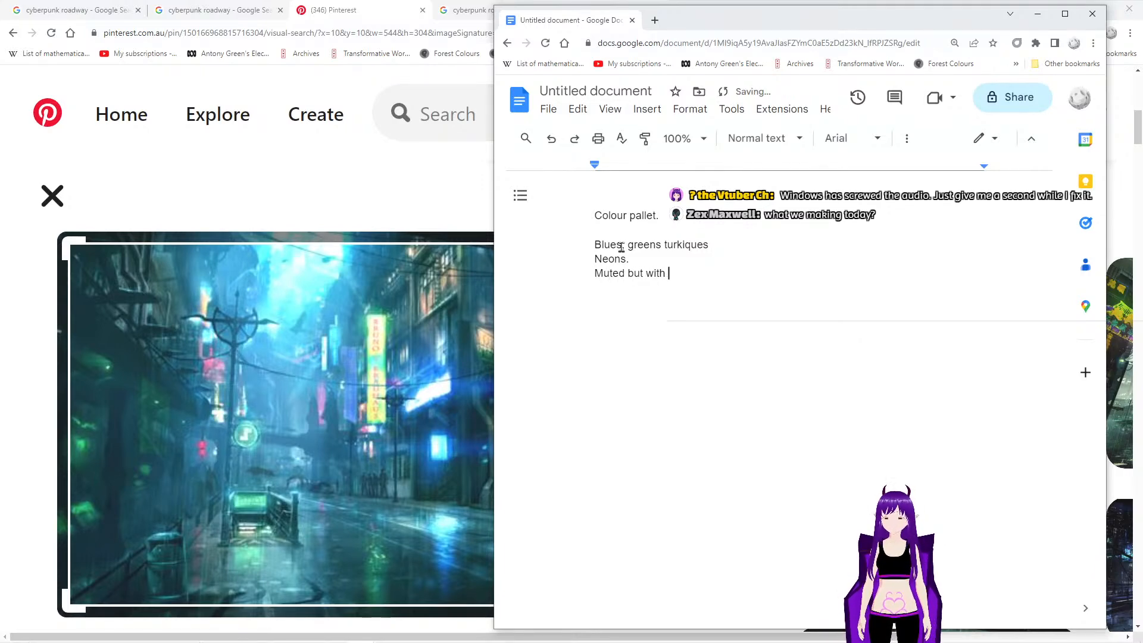
pyautogui.write(' s')
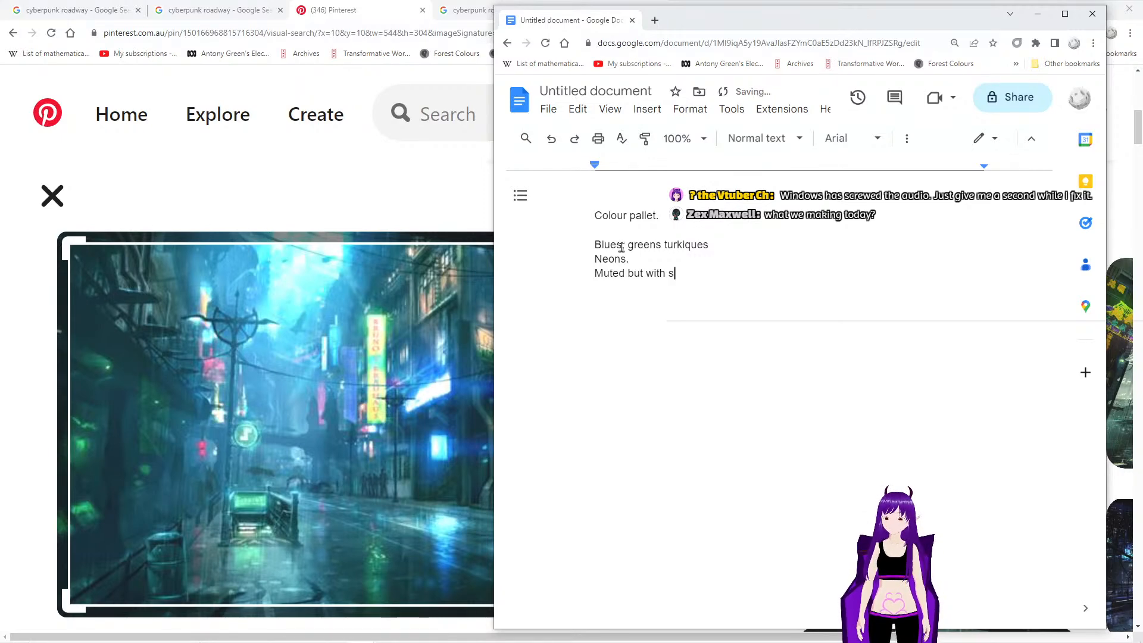
pyautogui.write('aturated pops?')
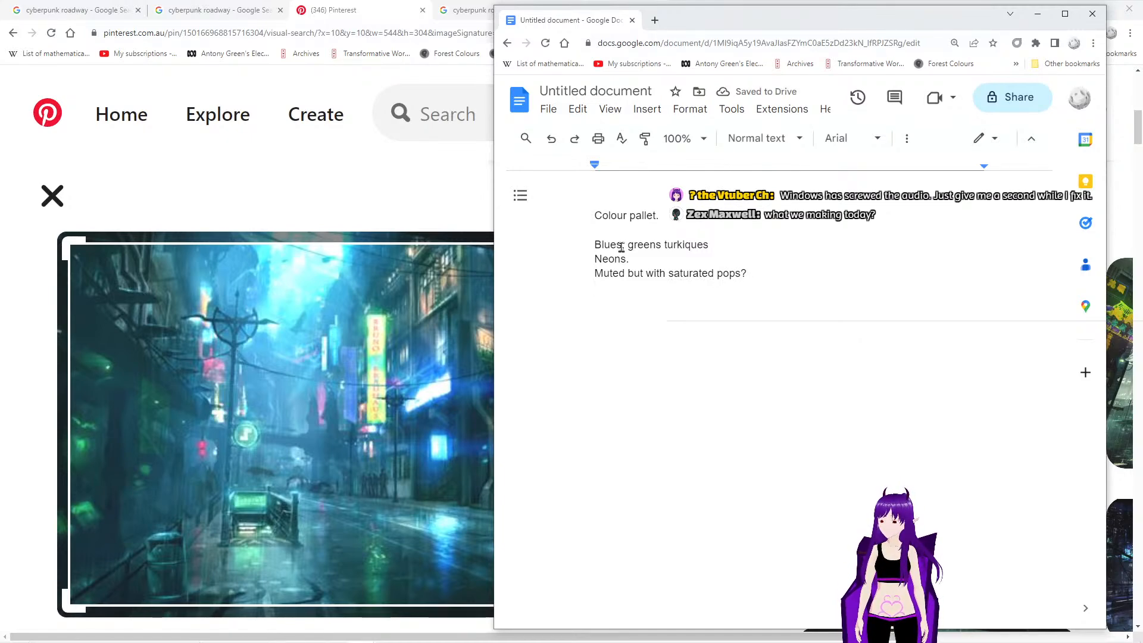
pyautogui.write('G')
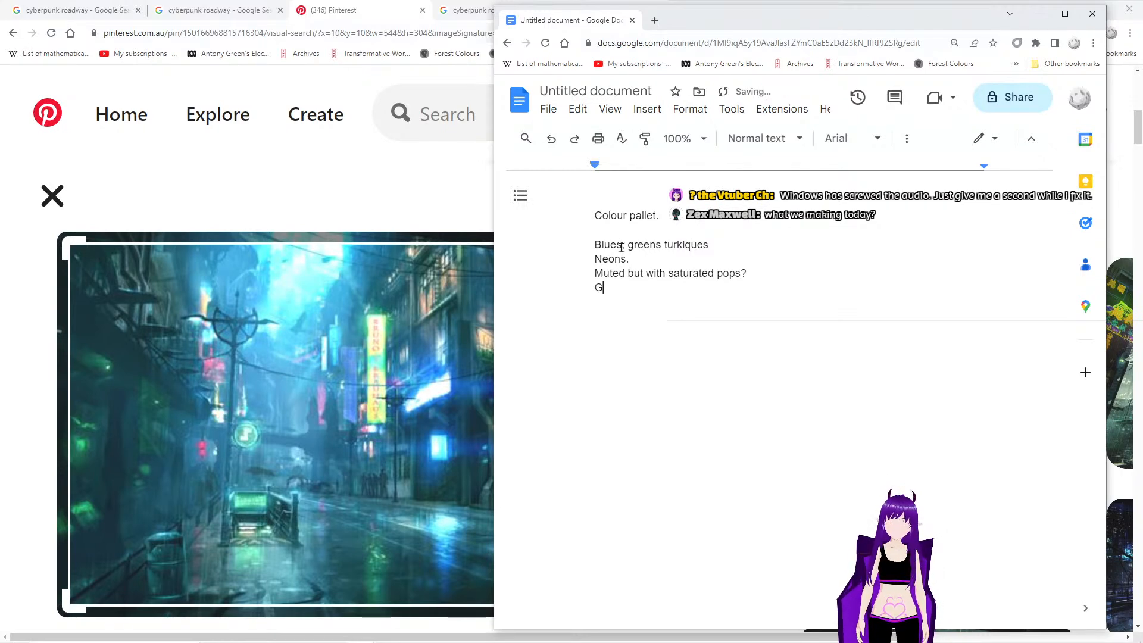
pyautogui.write('runge')
pyautogui.press('Return')
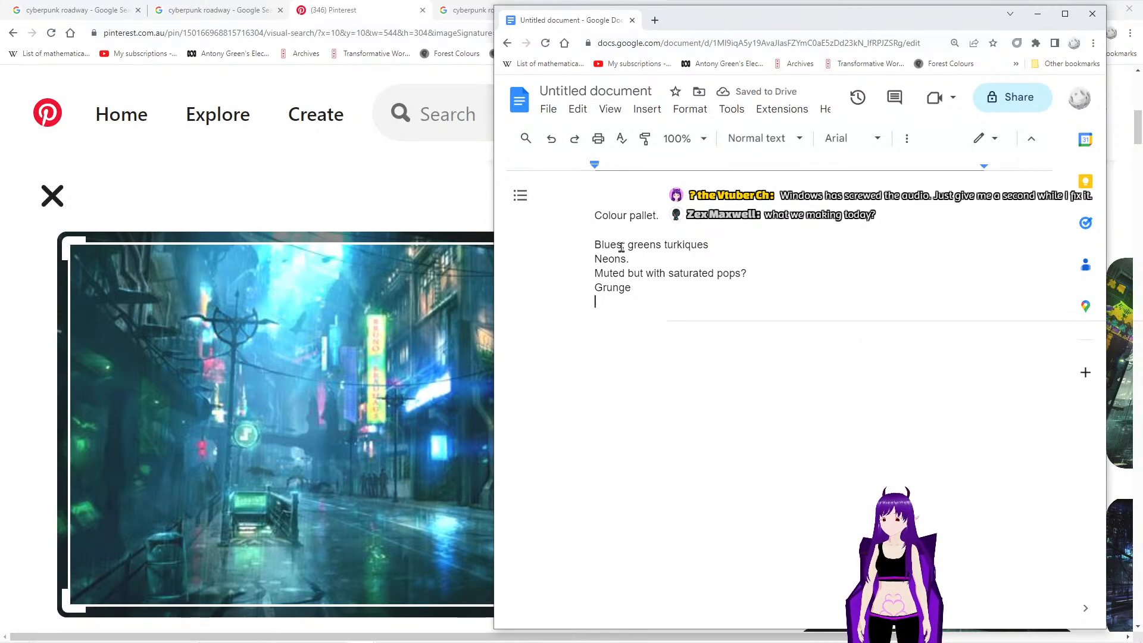
# - Add the note line "Tallk bouldings but with lots of bits and peches" below the grunge note
pyautogui.write('Tallk bouldings bt')
pyautogui.press('BackSpace')
pyautogui.press('BackSpace')
pyautogui.write('ut with')
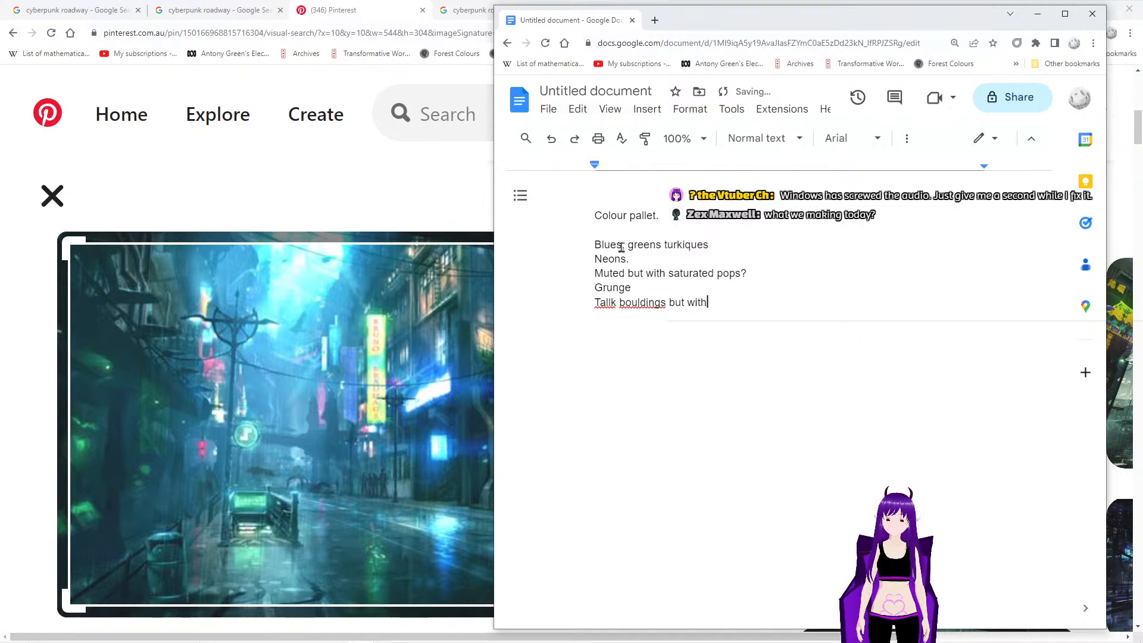
pyautogui.write(' lots of b')
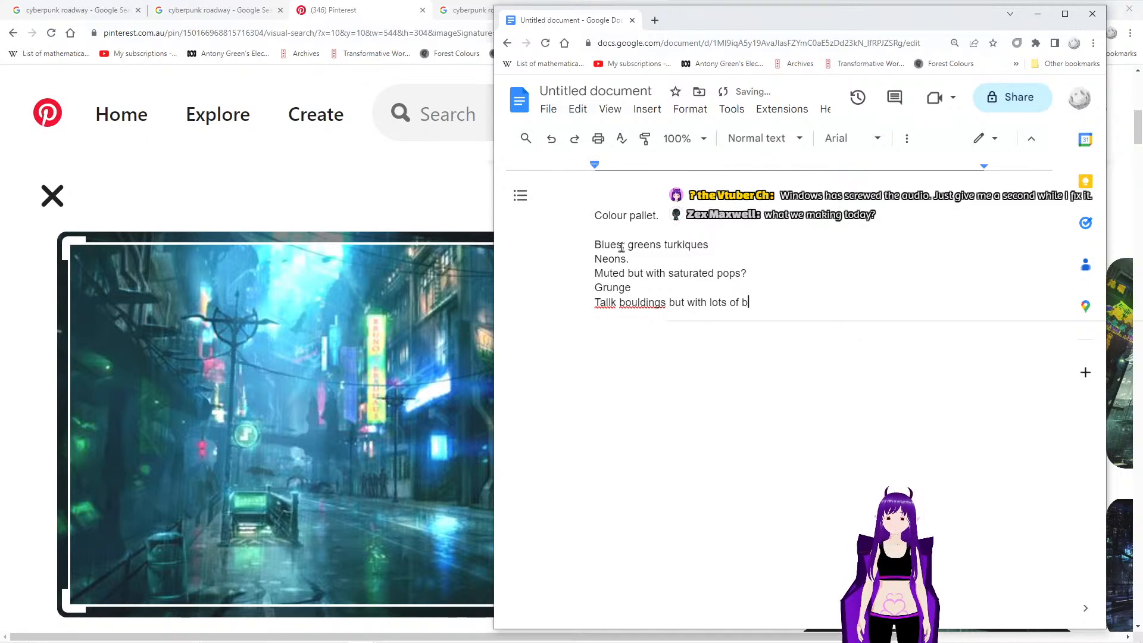
pyautogui.write('its and peches')
pyautogui.press('Return')
# - Add the note line "Overhead wirering" below the buildings note
pyautogui.write('Writes')
pyautogui.press('BackSpace')
pyautogui.press('BackSpace')
pyautogui.press('BackSpace')
pyautogui.press('BackSpace')
pyautogui.press('BackSpace')
pyautogui.press('BackSpace')
pyautogui.press('BackSpace')
pyautogui.write('Ov')
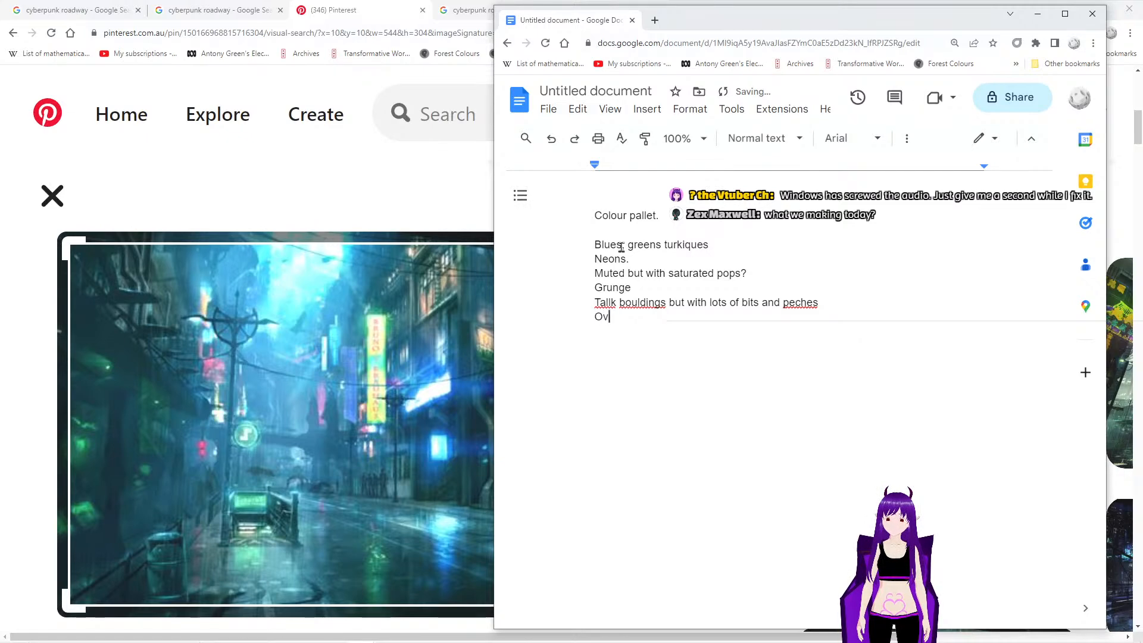
pyautogui.write('erhead wir')
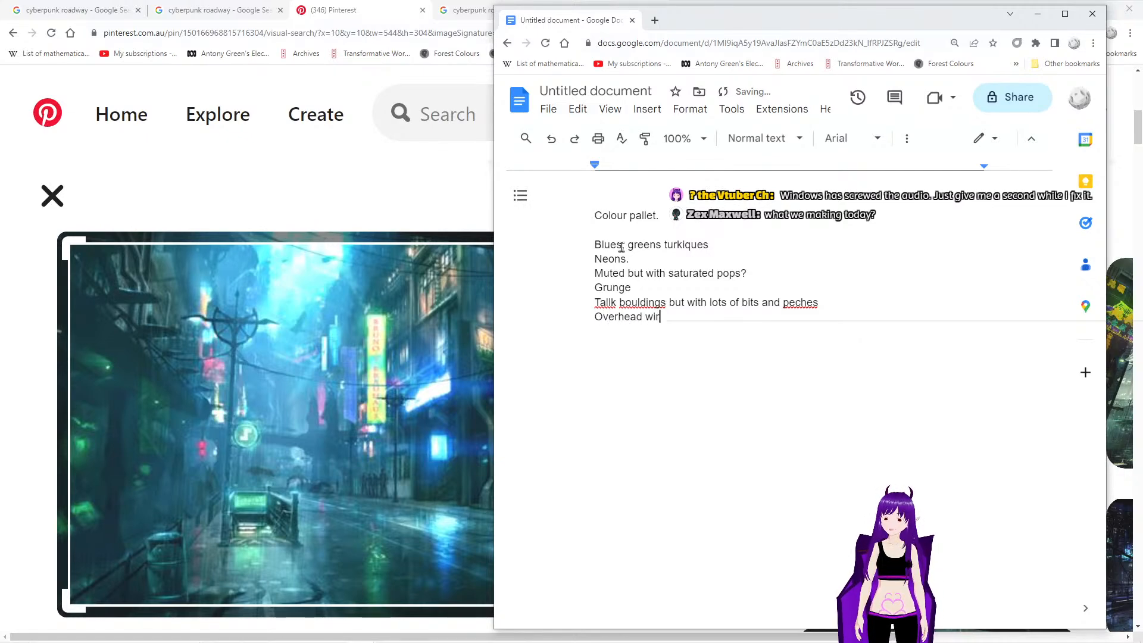
pyautogui.write('ering')
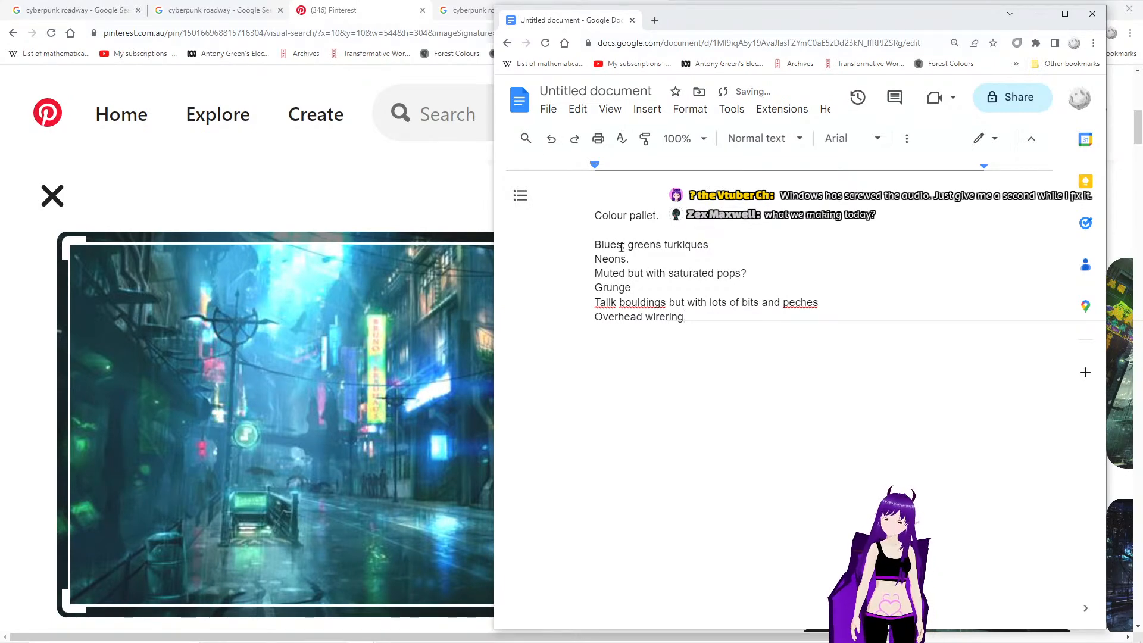
pyautogui.press('Return')
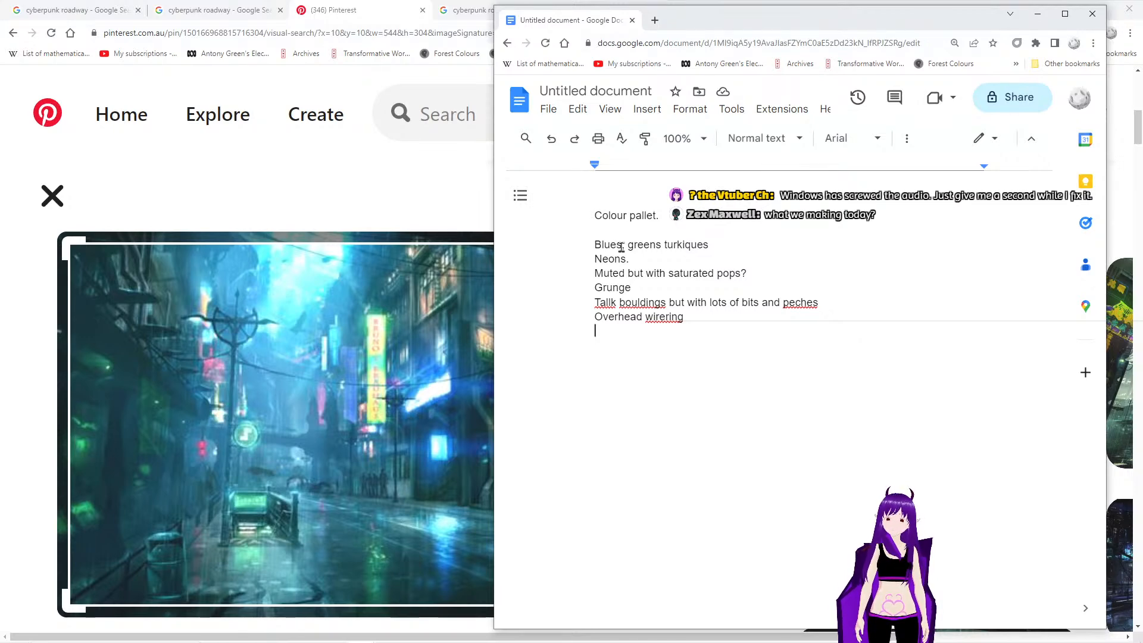
# - Add the note line "Tracks on the road with metal pickups." below the overhead wiring note
pyautogui.write('D')
pyautogui.press('BackSpace')
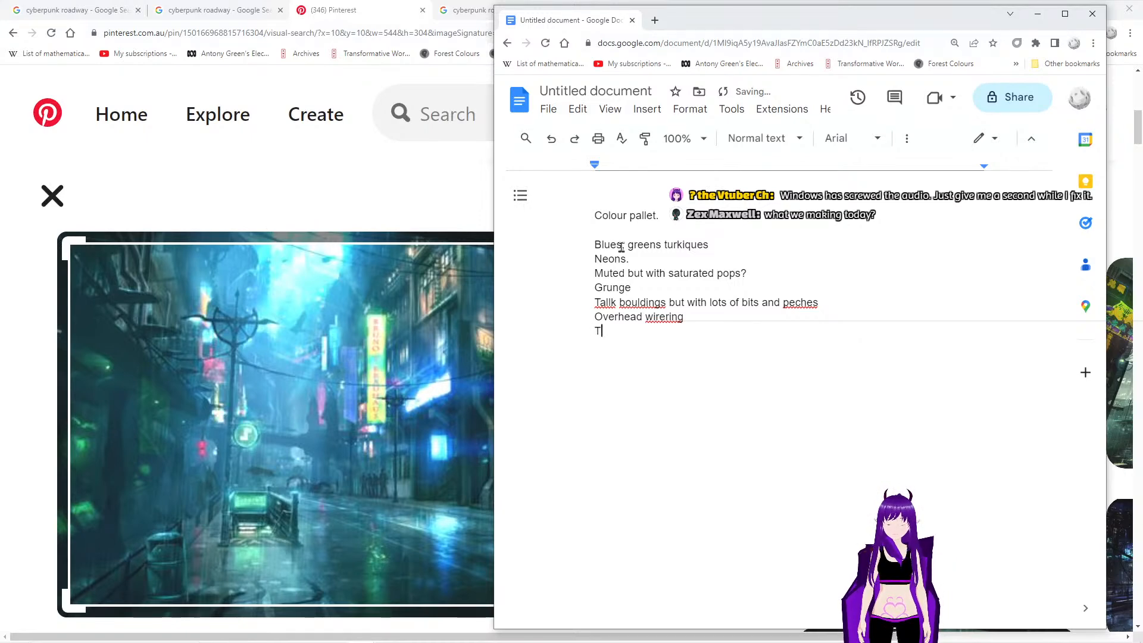
pyautogui.write('Tra')
pyautogui.press('BackSpace')
pyautogui.press('BackSpace')
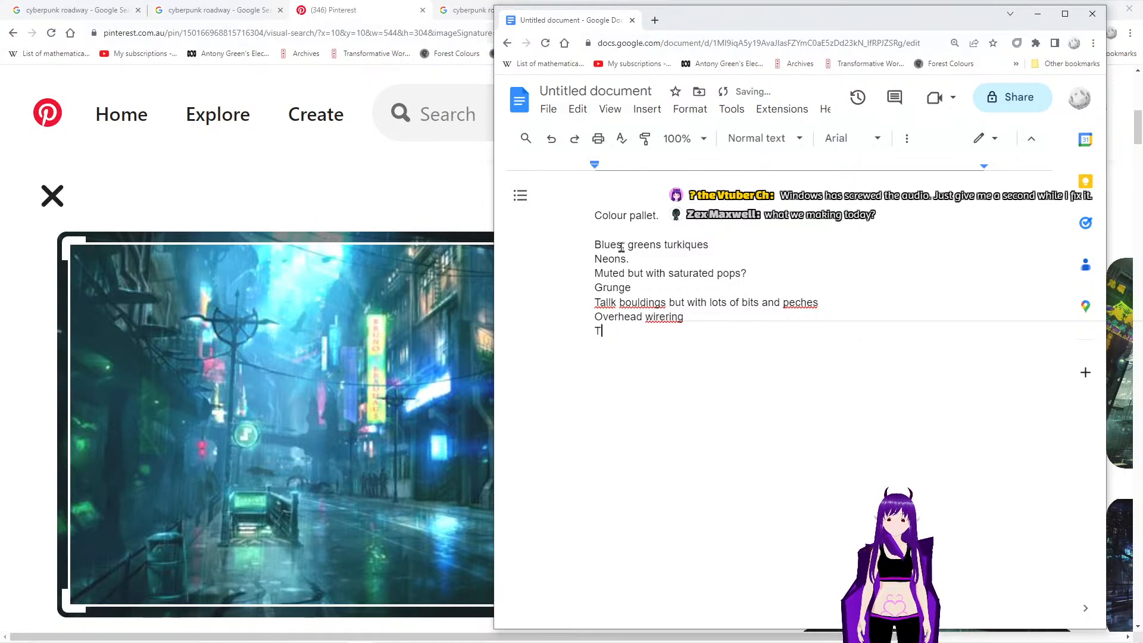
pyautogui.write('racks on')
pyautogui.press('BackSpace')
pyautogui.write('n the')
pyautogui.write(' rode ')
pyautogui.write('with')
pyautogui.press('BackSpace')
pyautogui.press('BackSpace')
pyautogui.press('BackSpace')
pyautogui.press('BackSpace')
pyautogui.press('BackSpace')
pyautogui.press('BackSpace')
pyautogui.press('BackSpace')
pyautogui.write('ad with ')
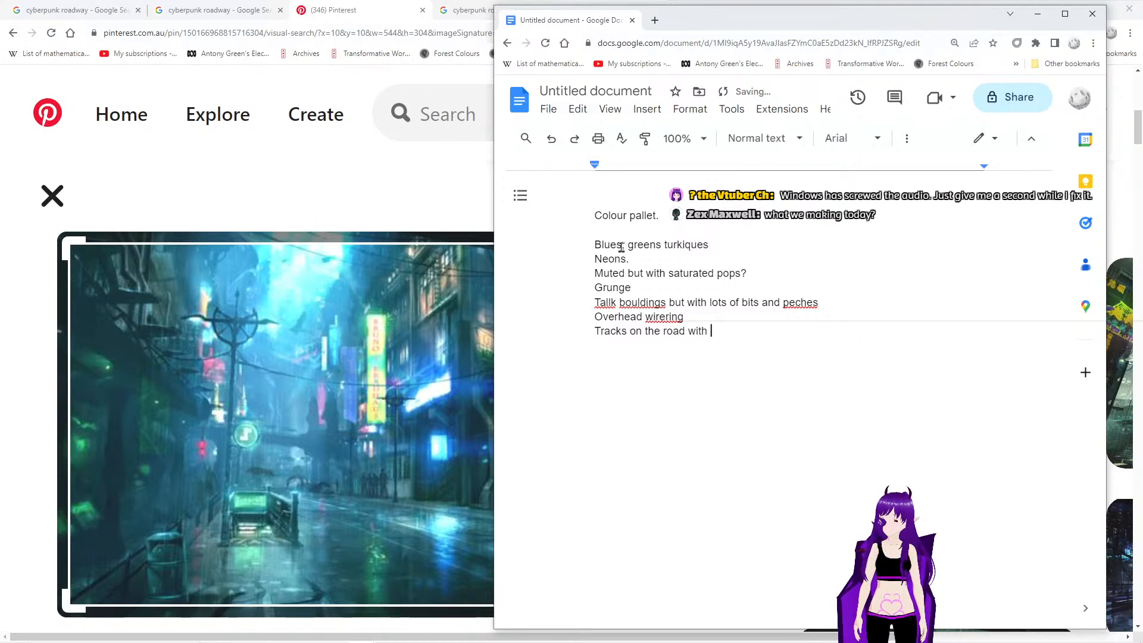
pyautogui.write('metal pickups.')
pyautogui.press('Return')
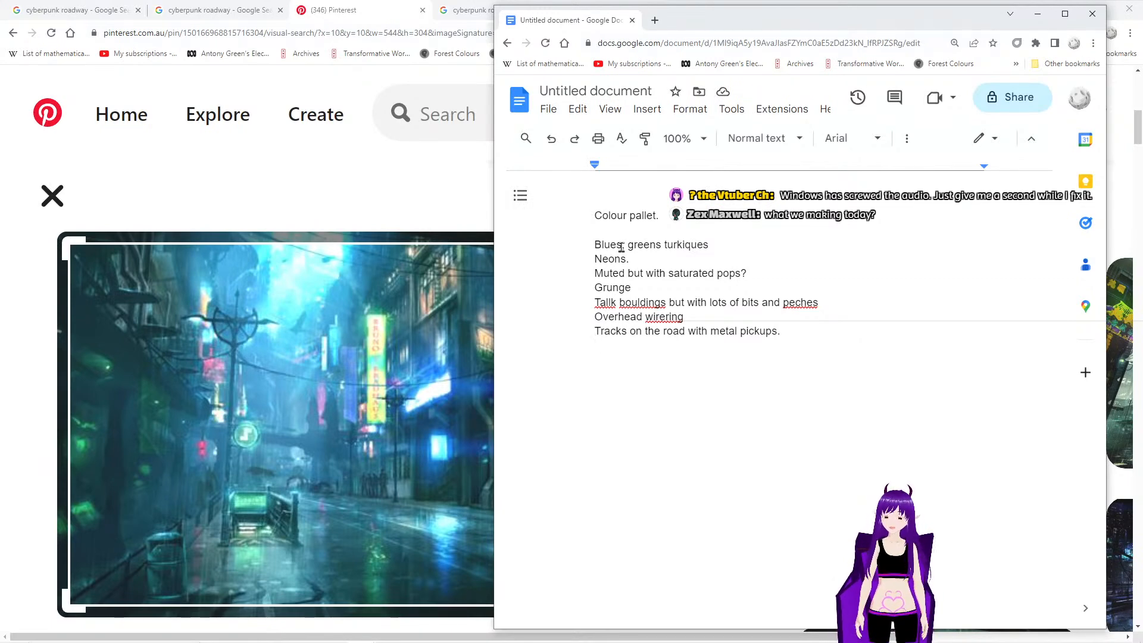
# - Add the note line "No street lighting, All lighting is from shop sign neons." at the end of the list
pyautogui.write('No ')
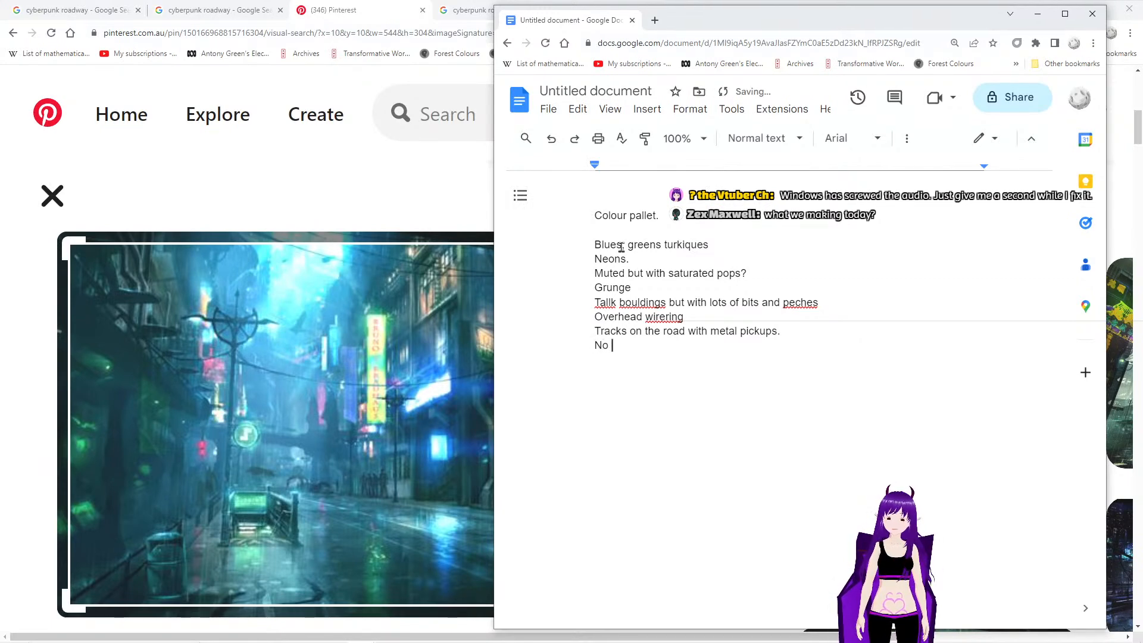
pyautogui.write('stree')
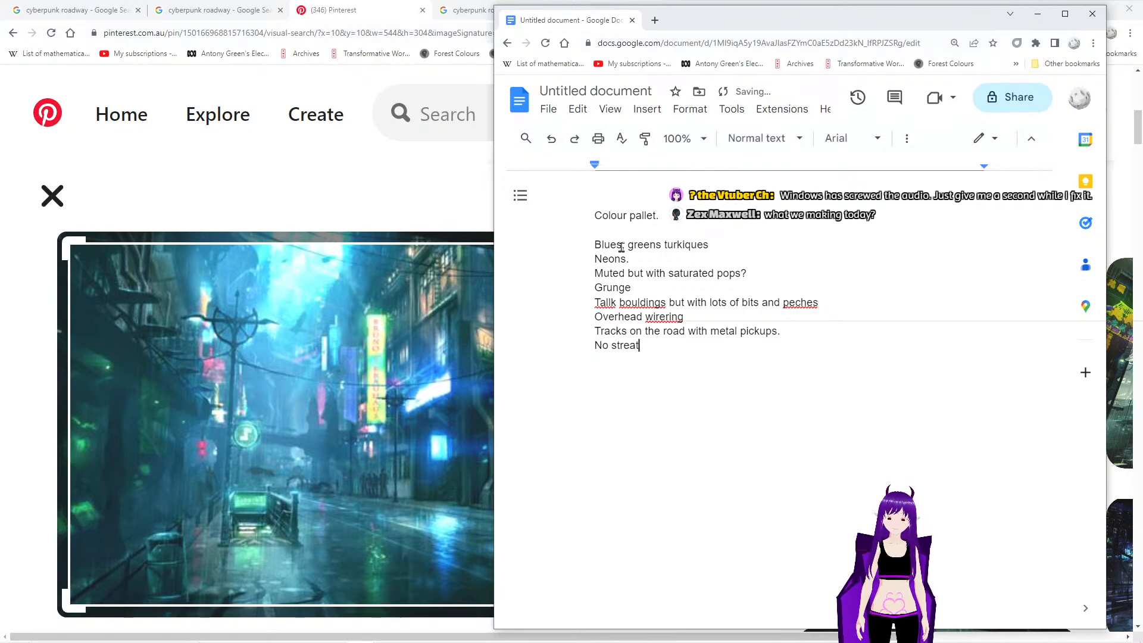
pyautogui.write('t lightin')
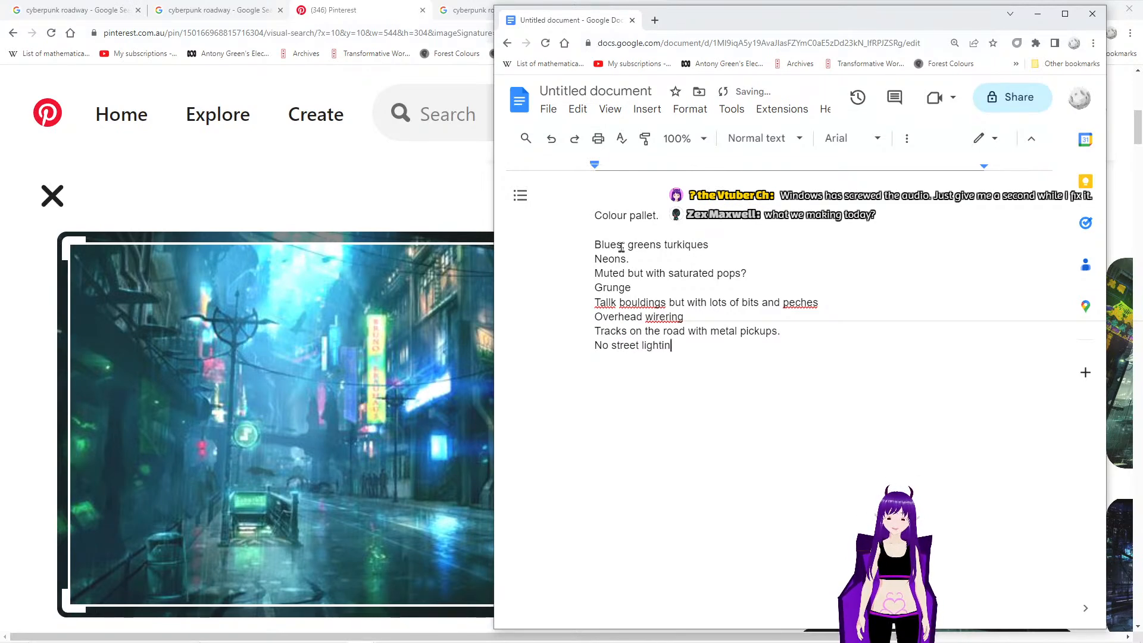
pyautogui.write('g,  All ')
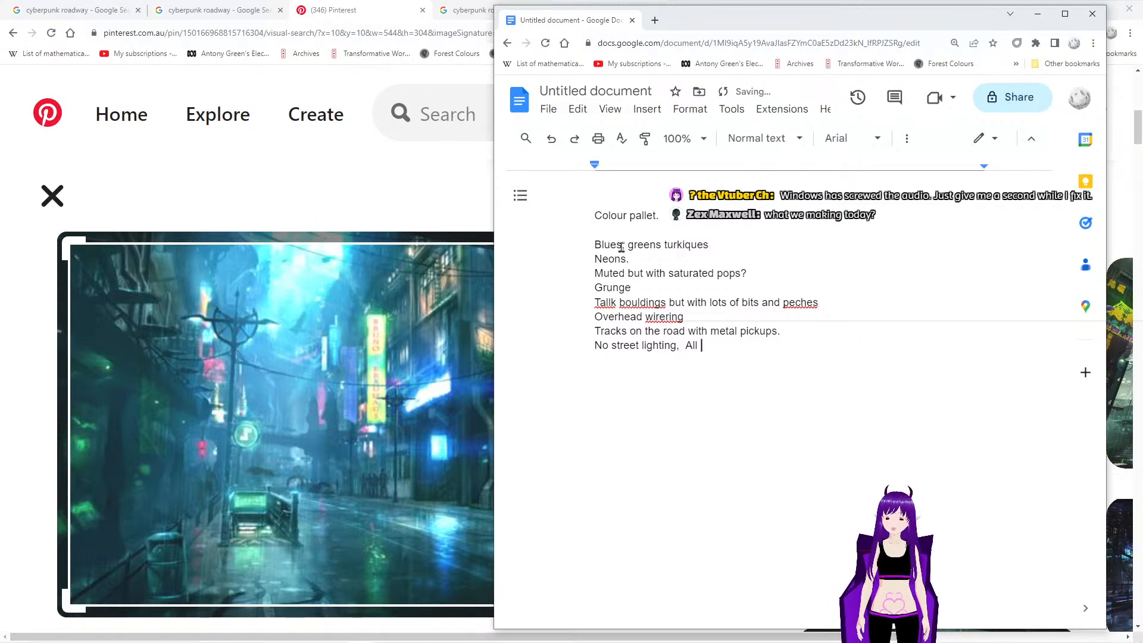
pyautogui.write('lighting is ')
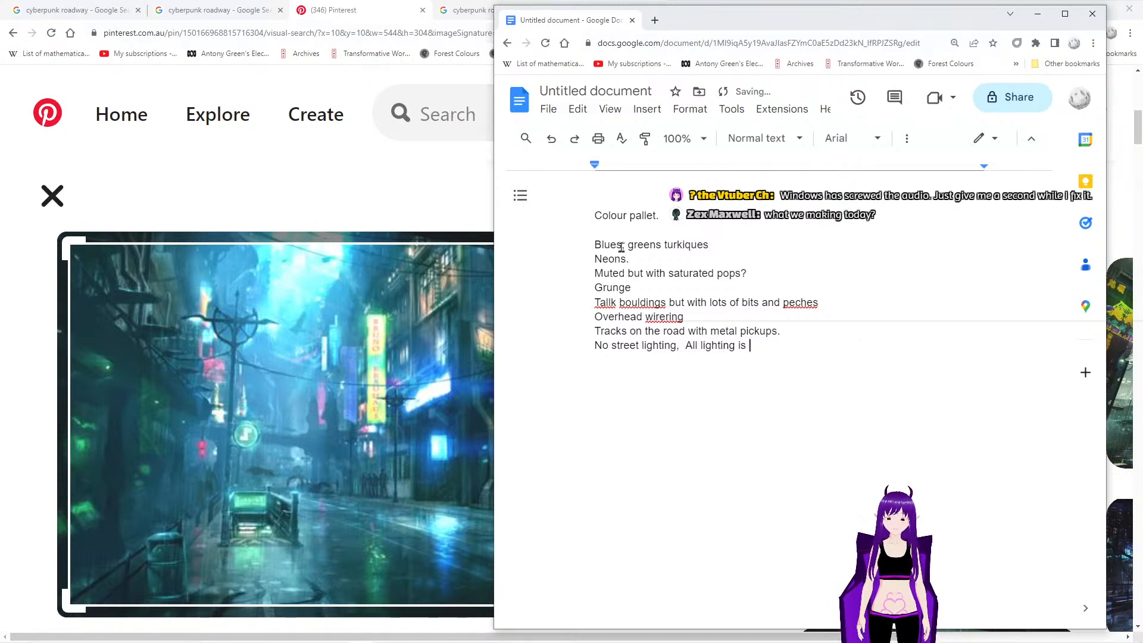
pyautogui.write('from shop sign neons.')
pyautogui.press('Return')
# - Move the notes window out of the way, open the dark motel street pin from Pinterest's similar ideas, and examine its buildings and wet road
pyautogui.moveTo(772, 16); pyautogui.dragTo(0, 18)
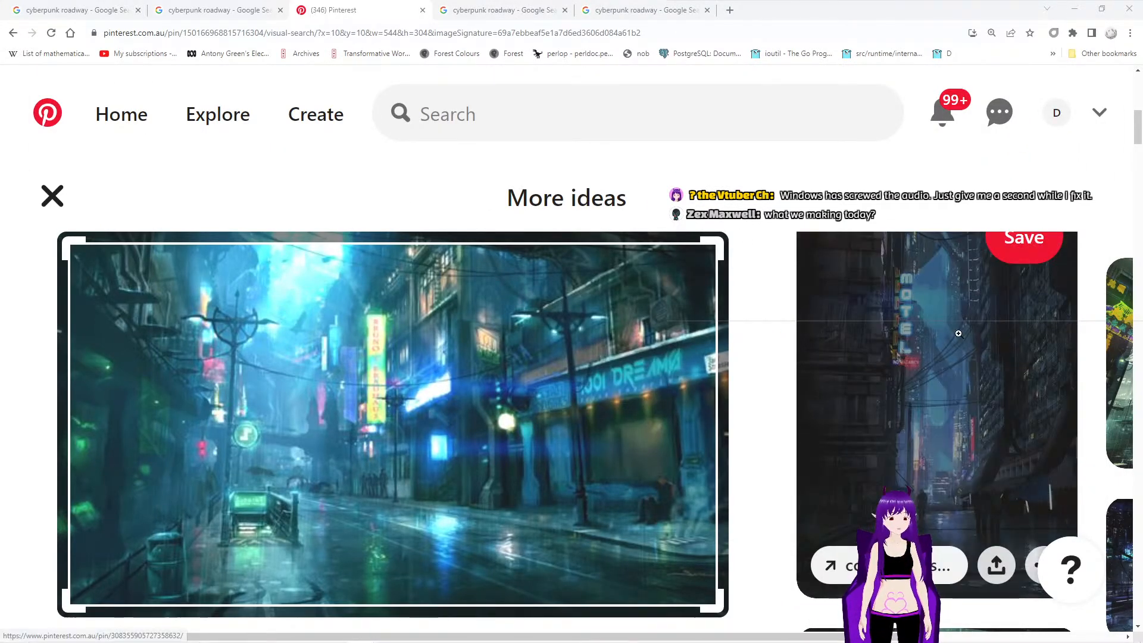
pyautogui.click(923, 343)
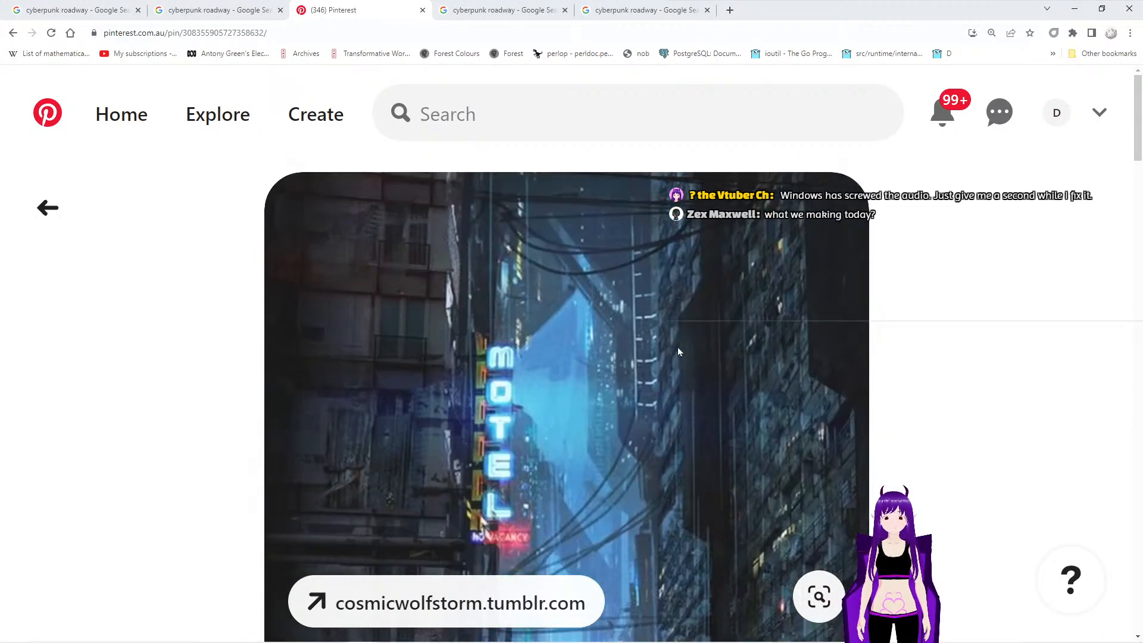
pyautogui.scroll(-2, 678, 352)
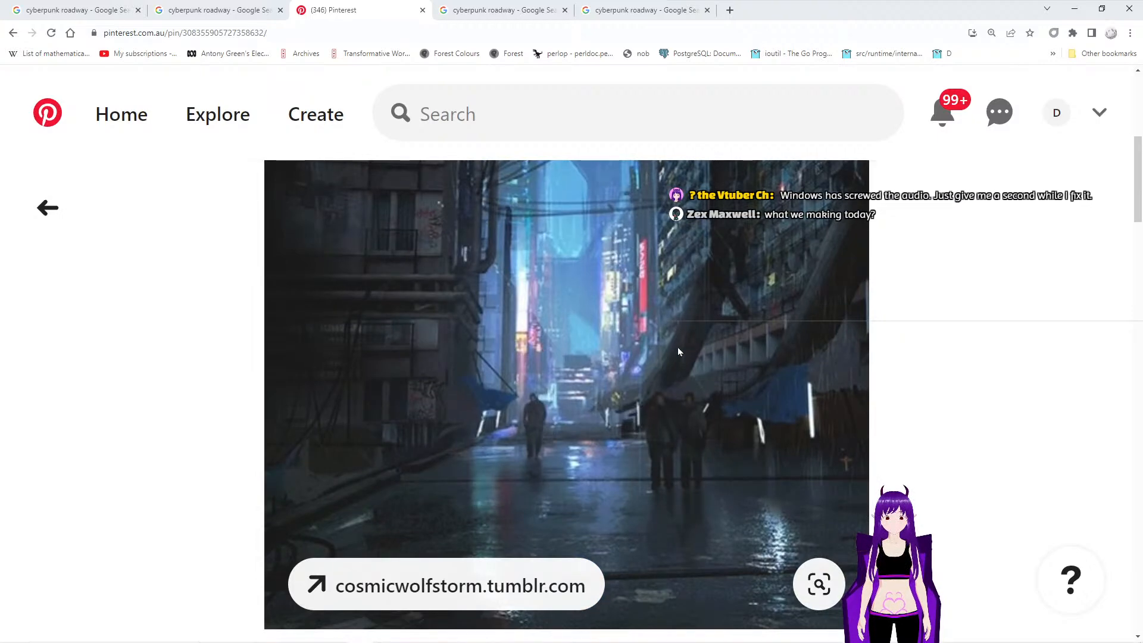
pyautogui.scroll(-7, 679, 352)
pyautogui.scroll(8, 679, 352)
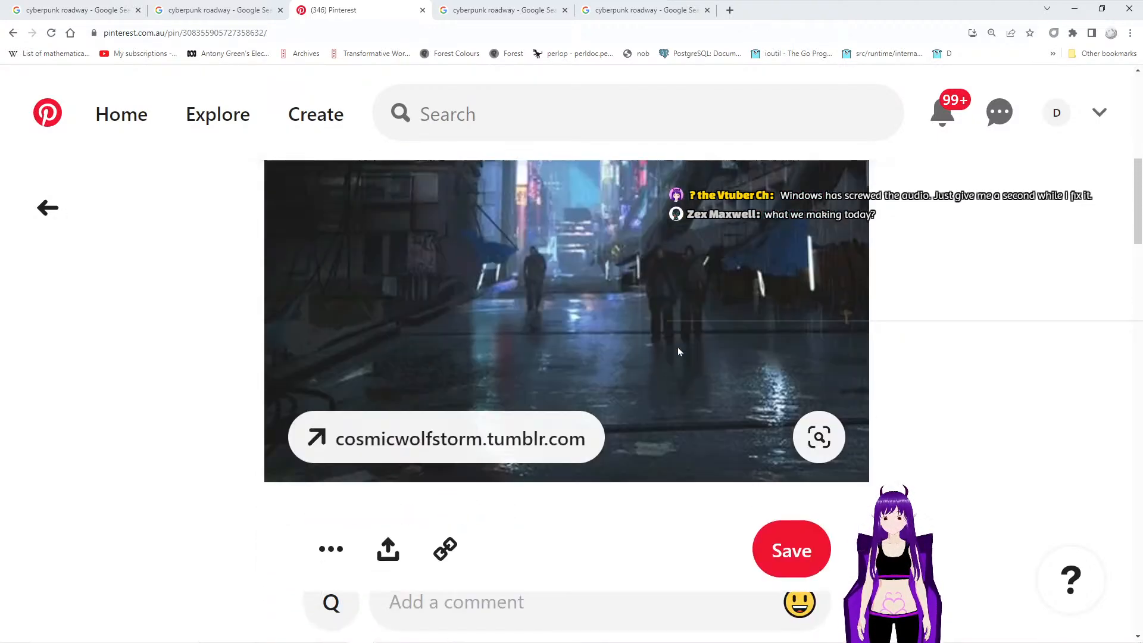
# - Return to the similar ideas, open the teal neon city skyline pin, and examine it before going back
pyautogui.click(39, 214)
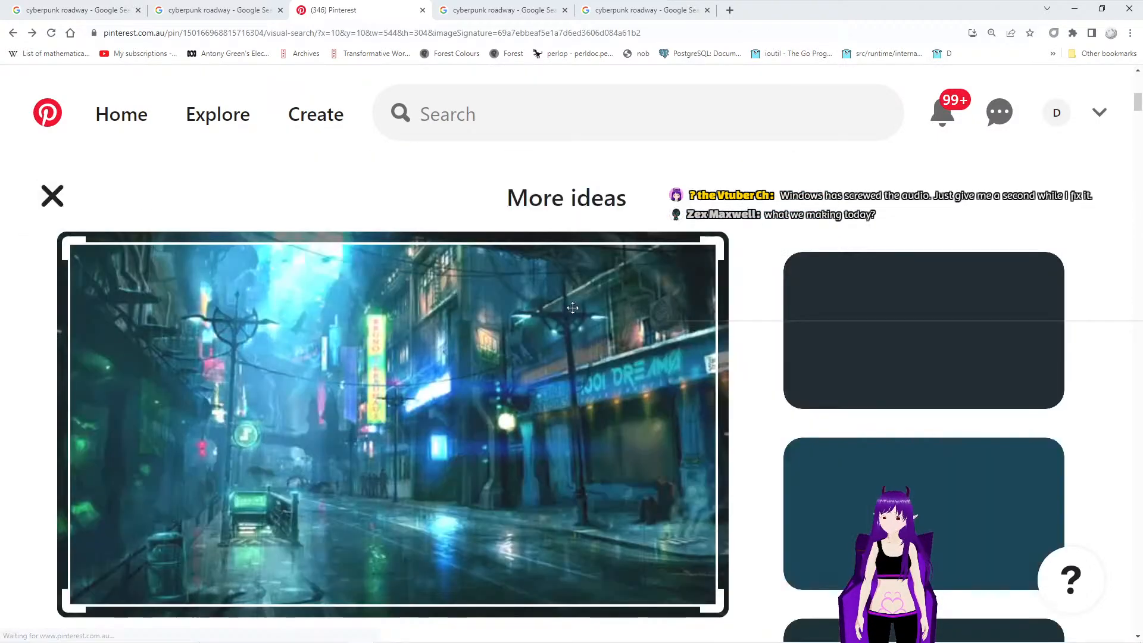
pyautogui.scroll(-3, 845, 270)
pyautogui.click(882, 321)
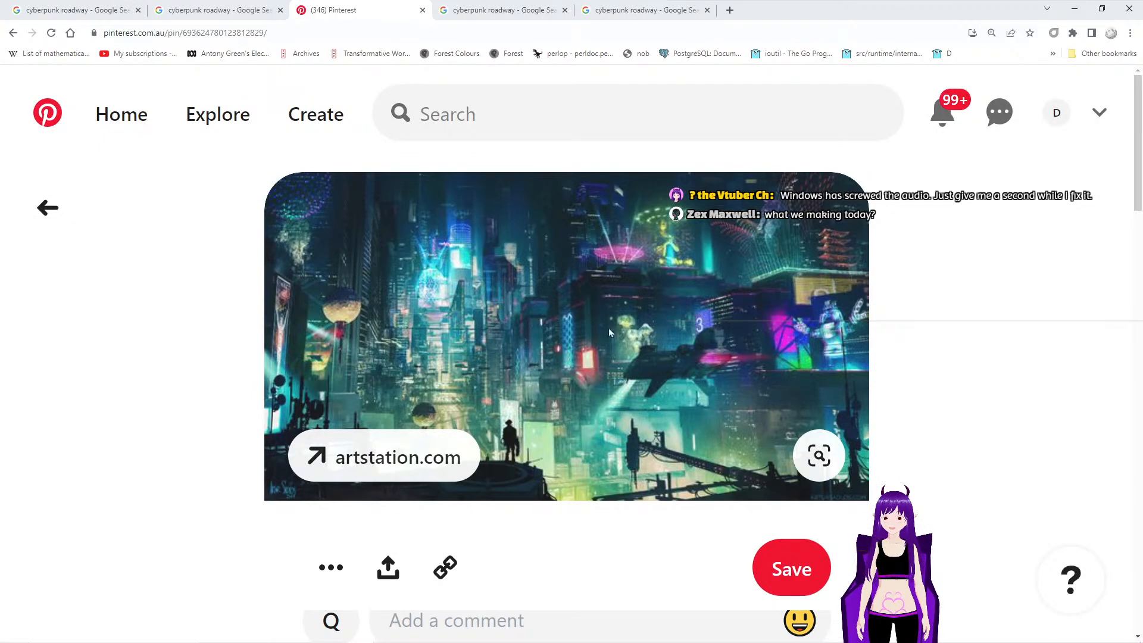
pyautogui.click(47, 207)
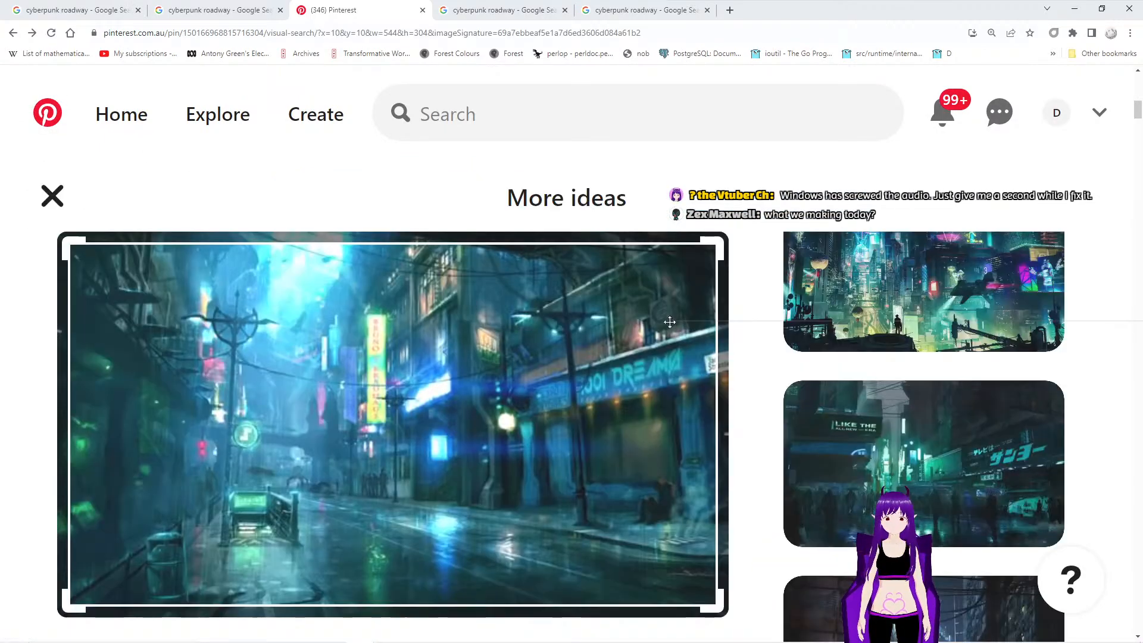
# - Browse further similar ideas, open the crowded street pin with the "THE LOVE DIAMOND" sign, and examine its overhead wiring, signs and lighting
pyautogui.scroll(-15, 671, 322)
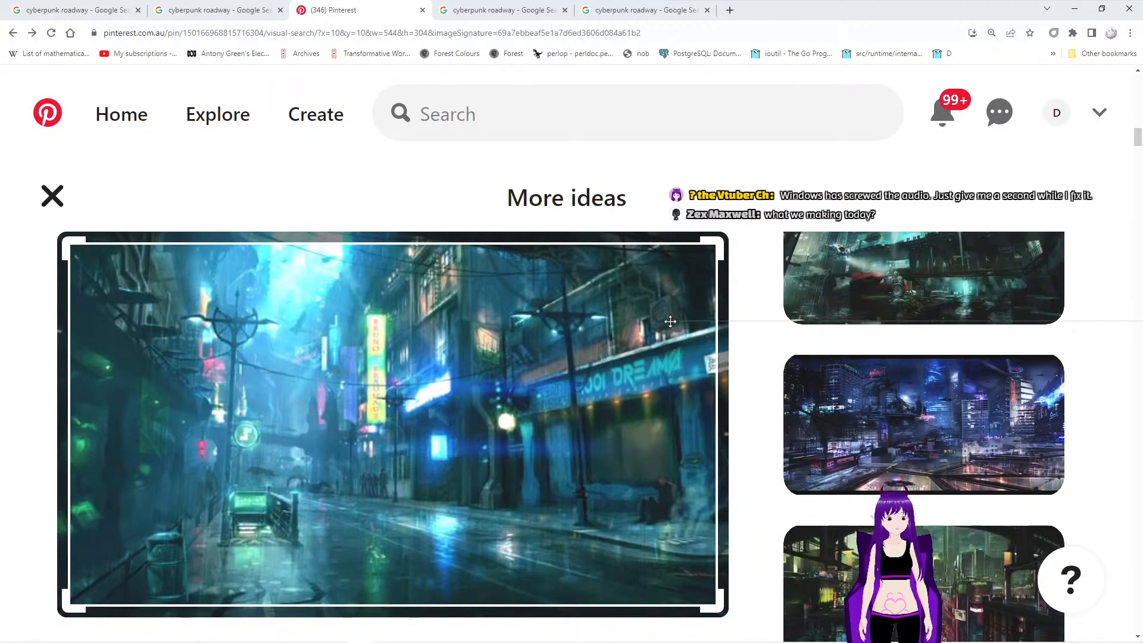
pyautogui.scroll(-2, 671, 321)
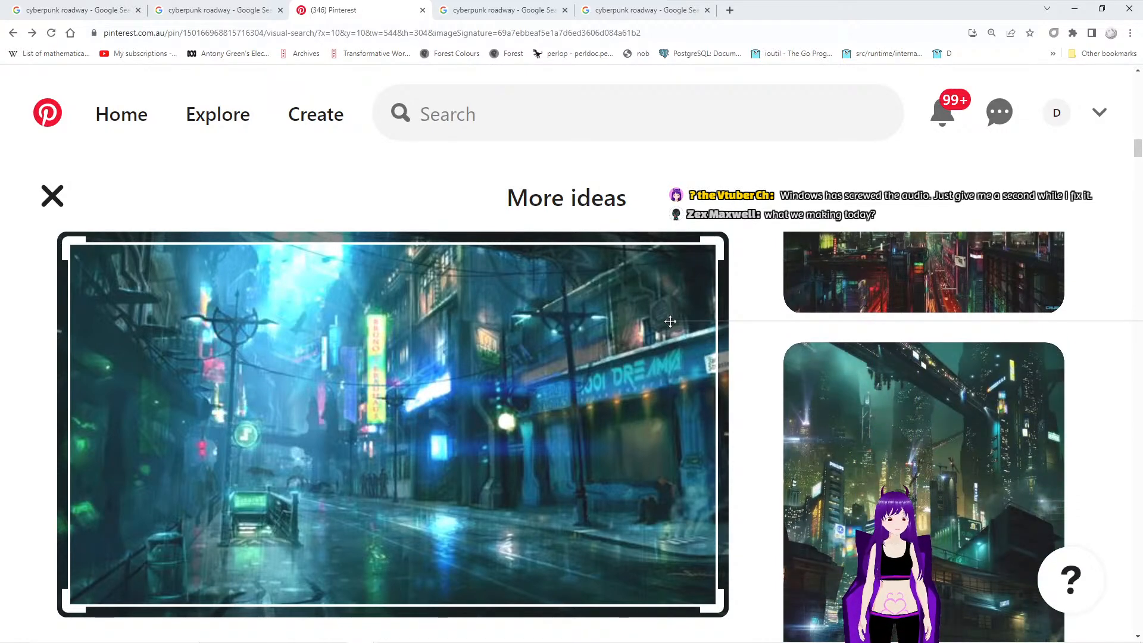
pyautogui.scroll(-2, 653, 354)
pyautogui.scroll(-3, 653, 353)
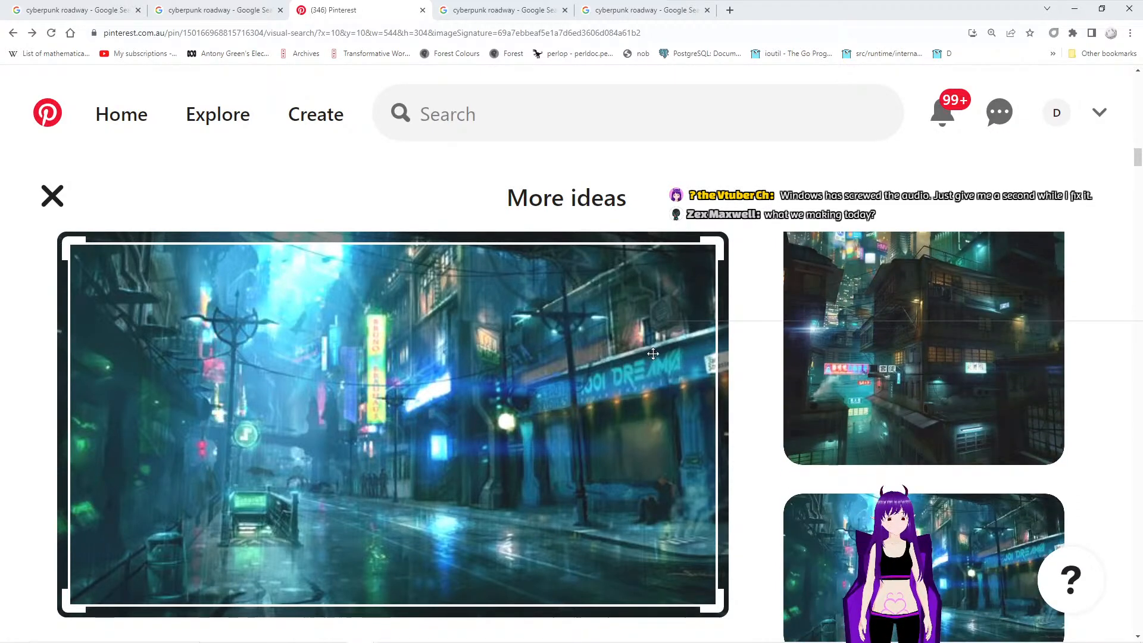
pyautogui.scroll(-6, 653, 353)
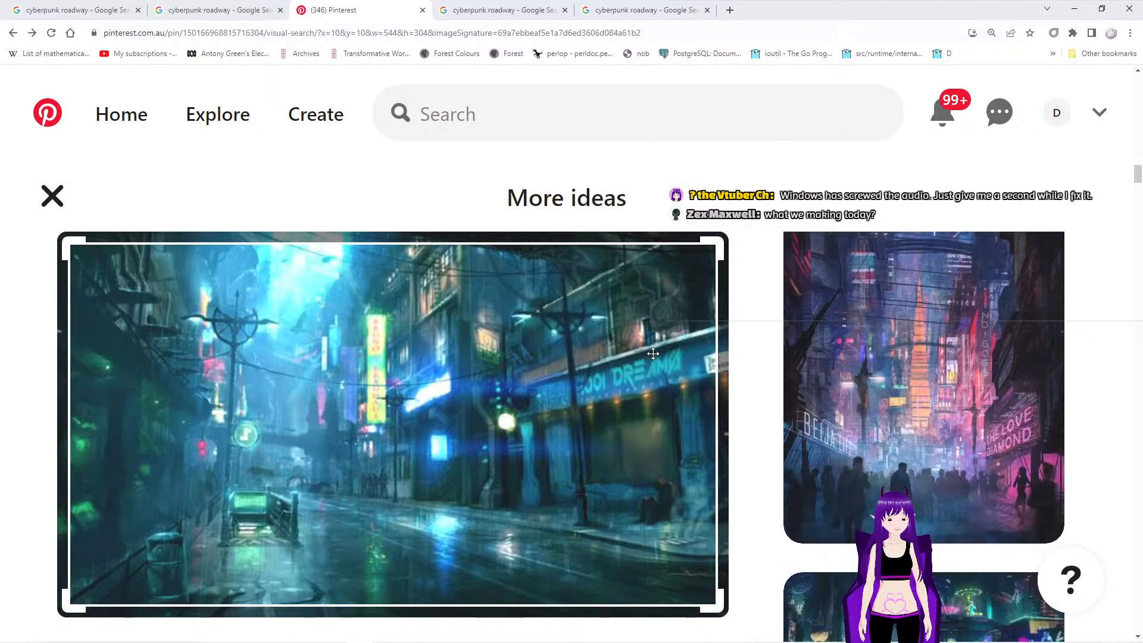
pyautogui.click(924, 385)
pyautogui.scroll(-4, 566, 288)
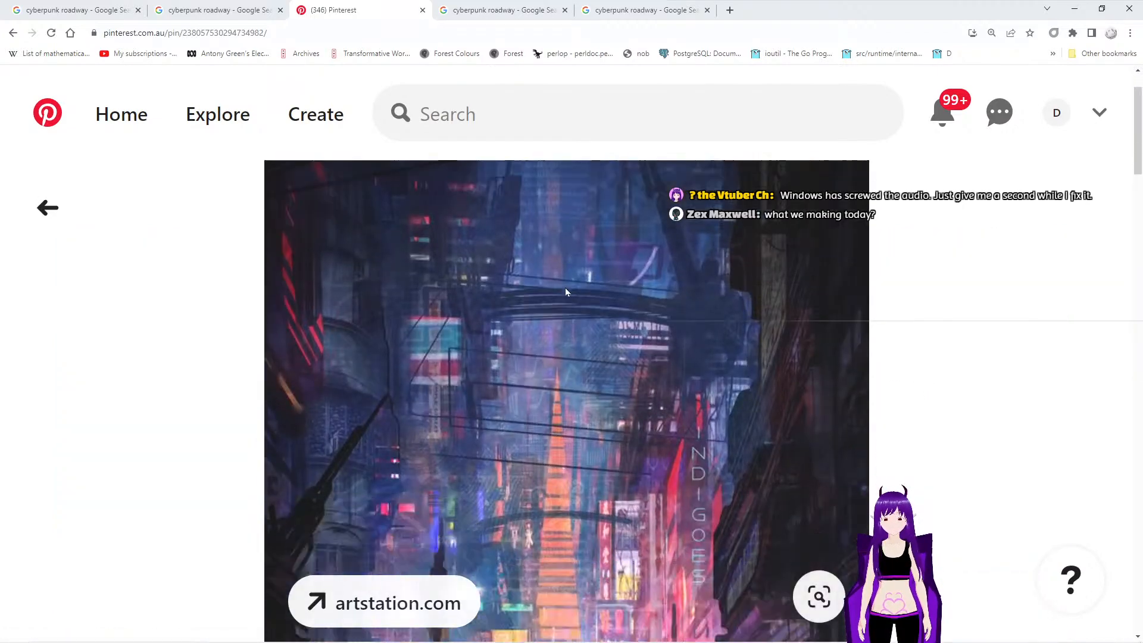
pyautogui.scroll(-3, 565, 292)
pyautogui.scroll(4, 566, 292)
pyautogui.scroll(3, 565, 288)
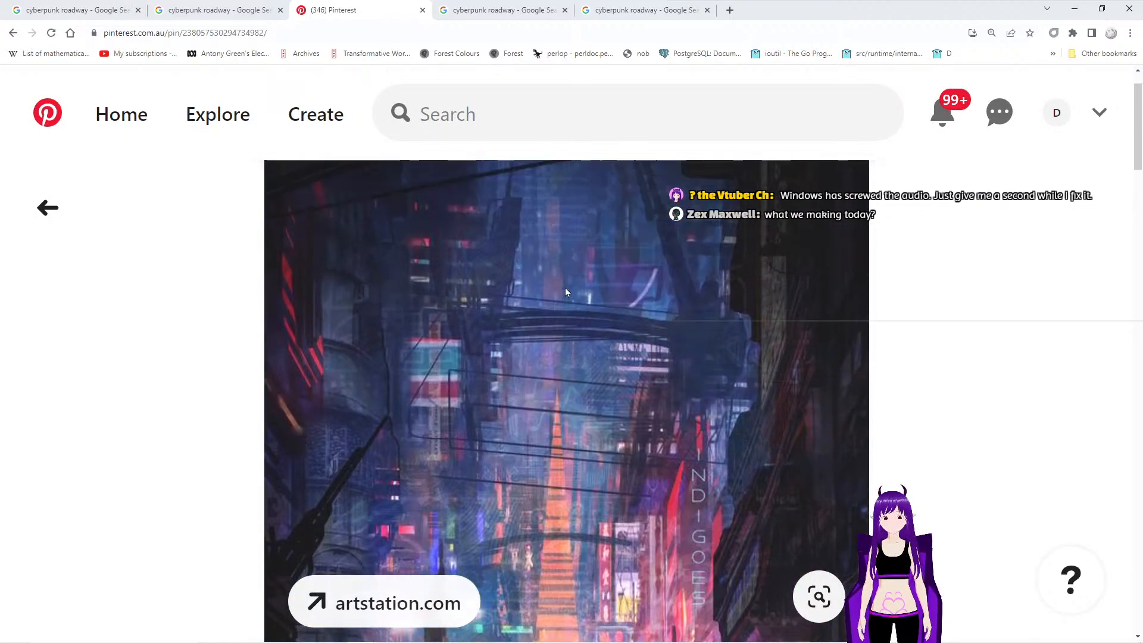
pyautogui.scroll(-2, 565, 288)
pyautogui.scroll(-5, 647, 299)
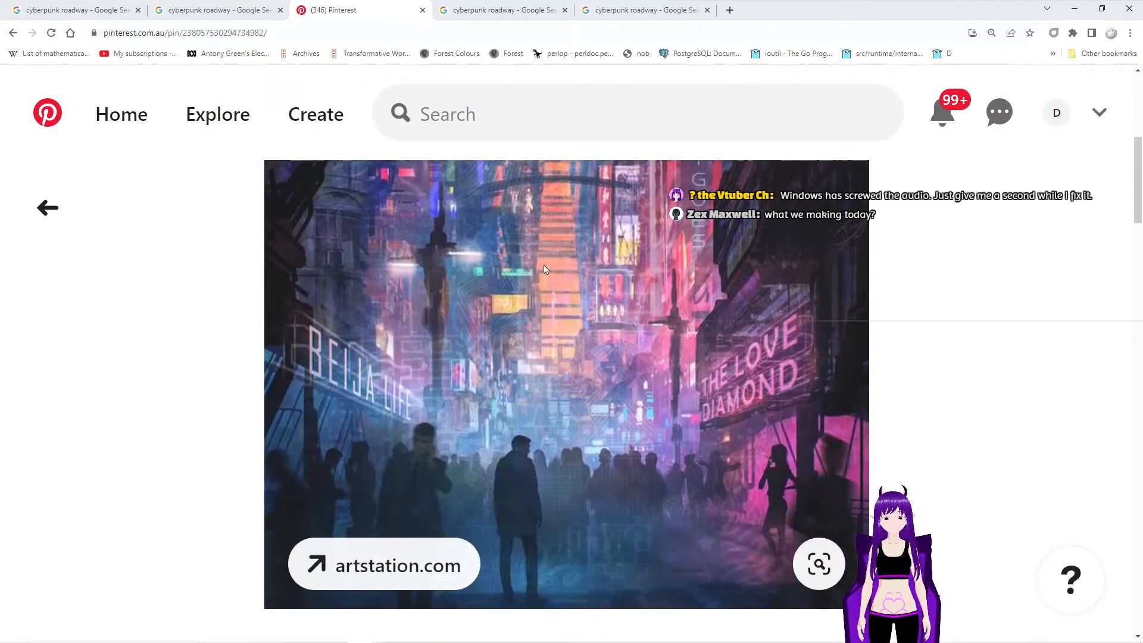
# - Return to the similar ideas and look through more neon street pins, including the dark hotel street
pyautogui.click(14, 35)
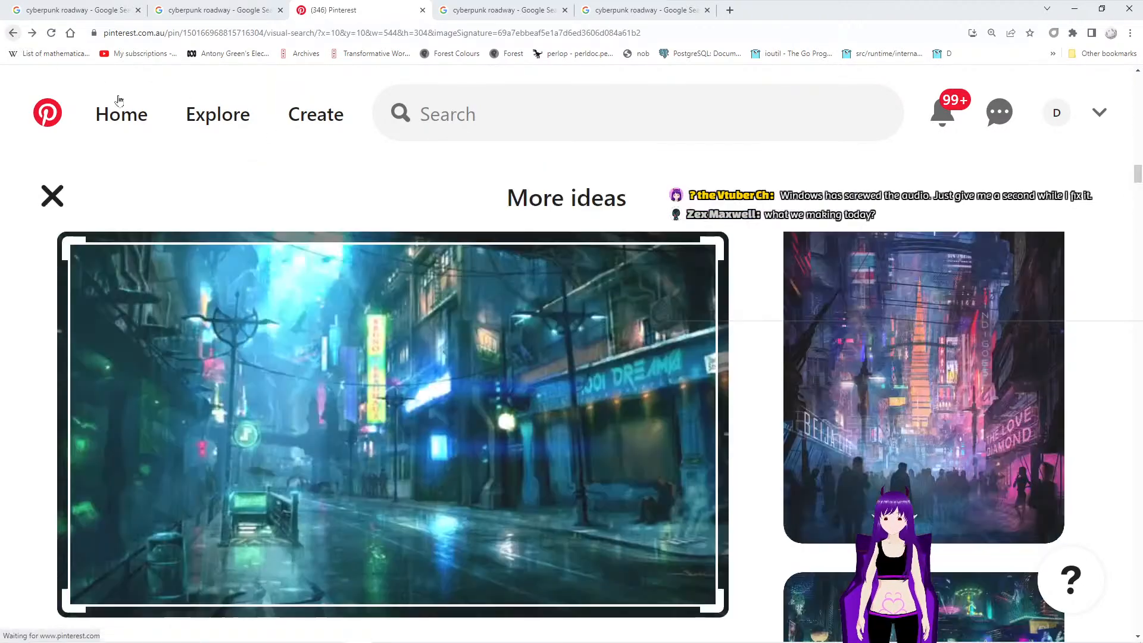
pyautogui.scroll(-16, 754, 374)
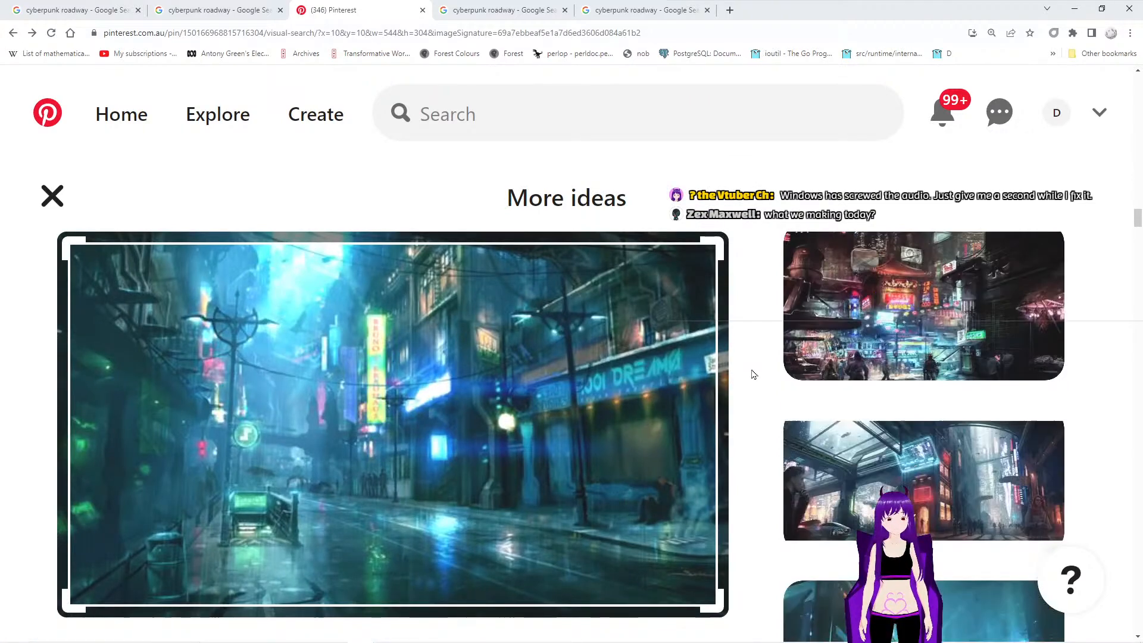
pyautogui.scroll(-10, 754, 375)
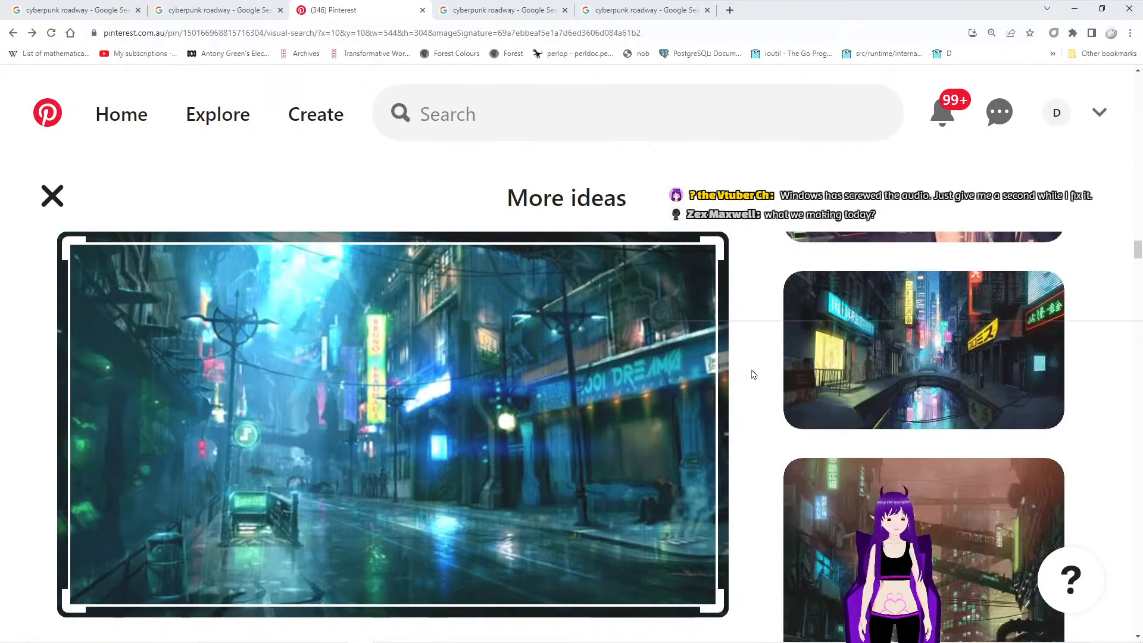
pyautogui.scroll(-5, 755, 375)
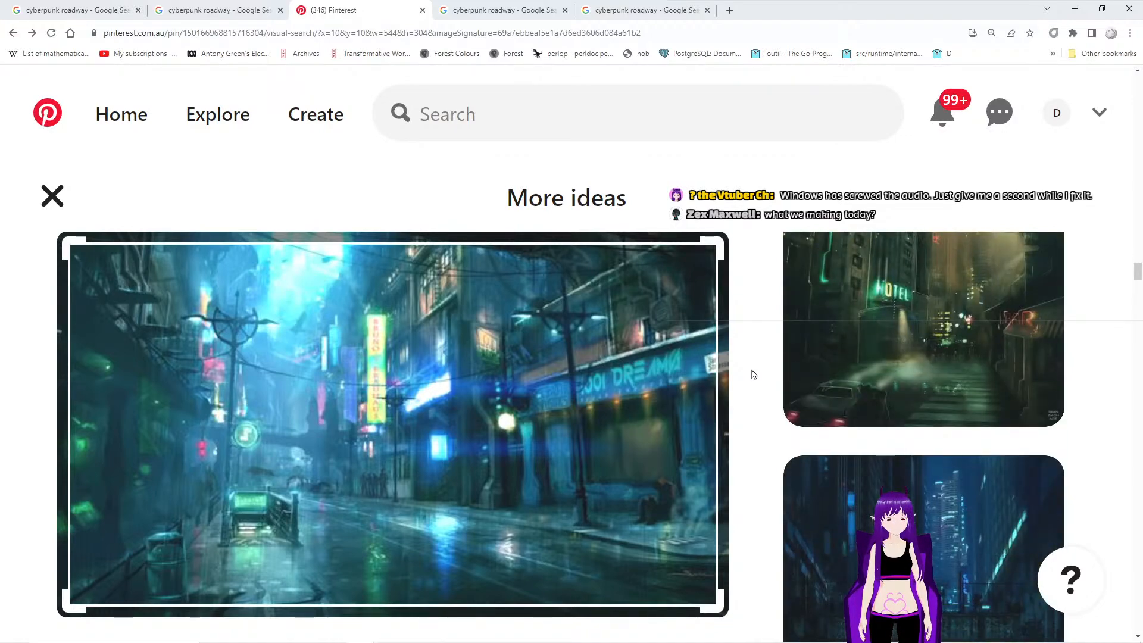
pyautogui.scroll(3, 755, 375)
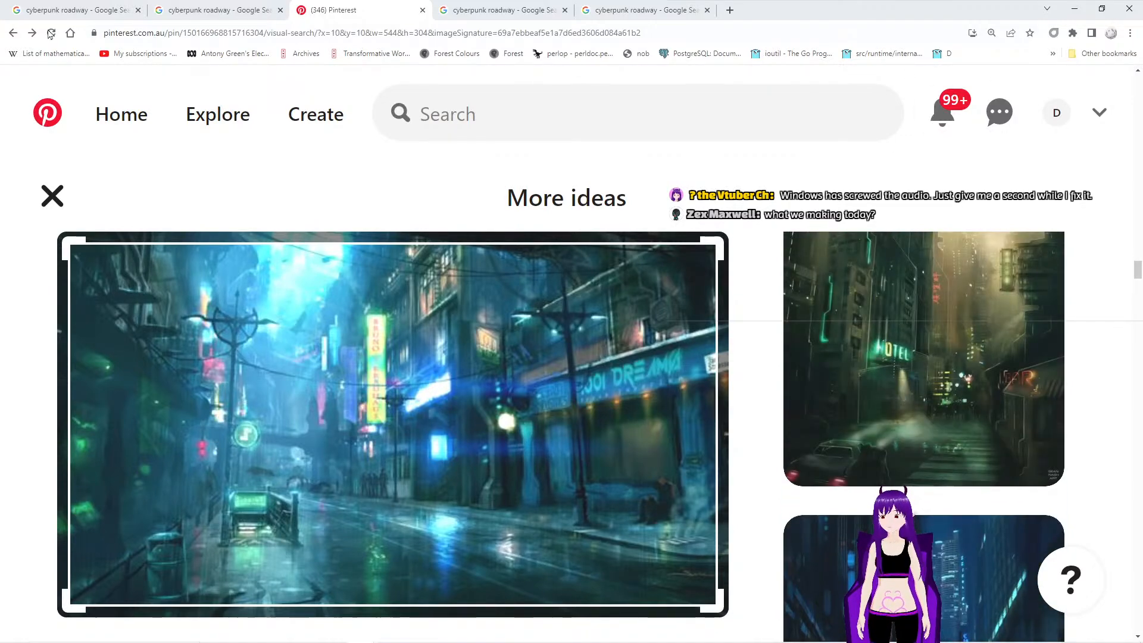
# - Close the Pinterest and all "cyberpunk roadway" image search tabs and switch back to Blender
pyautogui.click(423, 11)
pyautogui.click(427, 10)
pyautogui.click(426, 10)
pyautogui.click(281, 10)
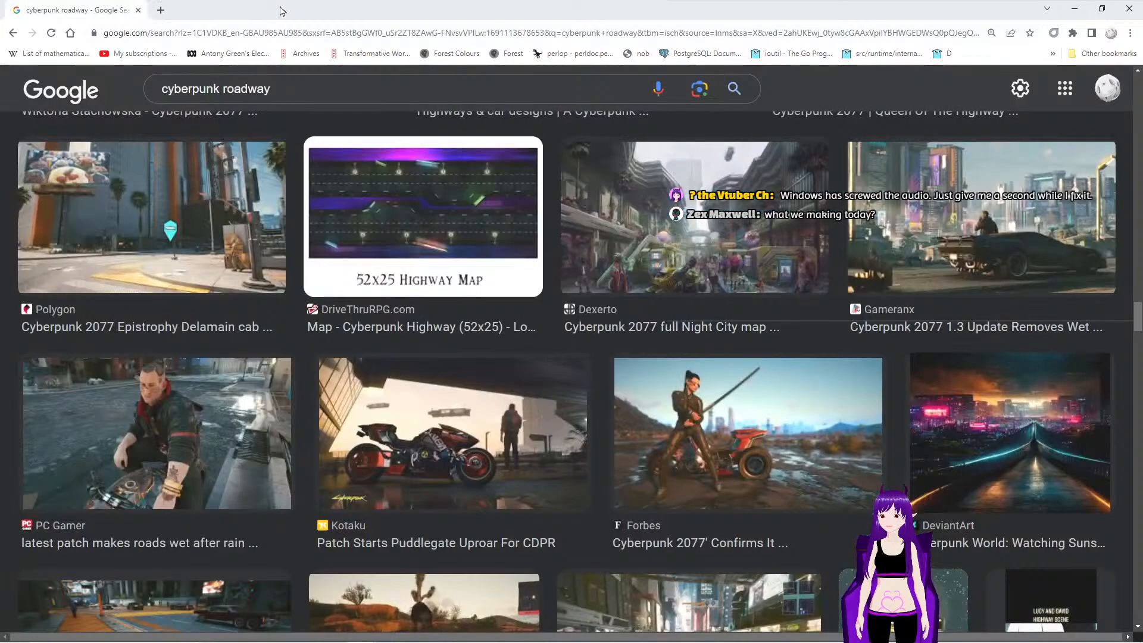
pyautogui.click(139, 10)
pyautogui.moveTo(0, 238); pyautogui.dragTo(0, 119)
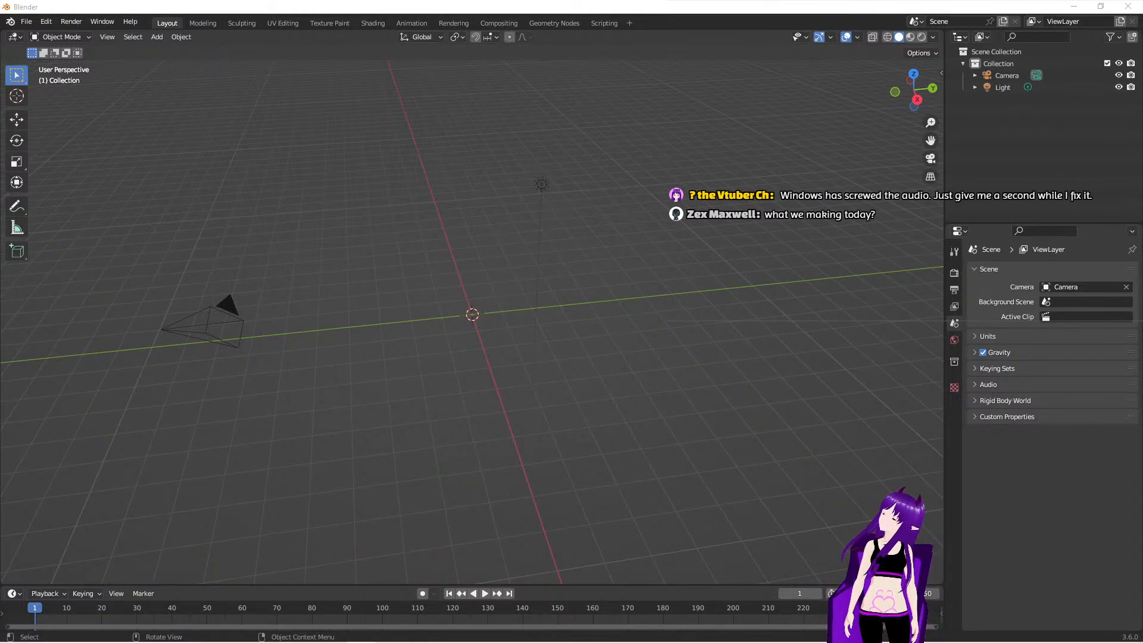
pyautogui.moveTo(0, 268); pyautogui.dragTo(0, 255)
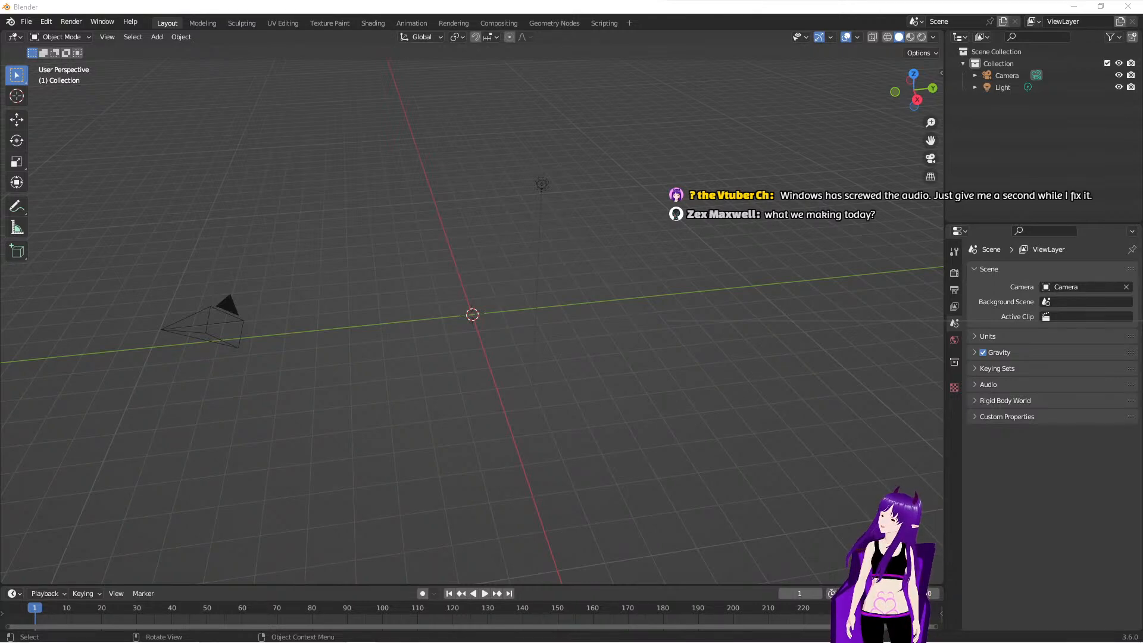
pyautogui.moveTo(487, 408); pyautogui.dragTo(460, 421, button='middle')
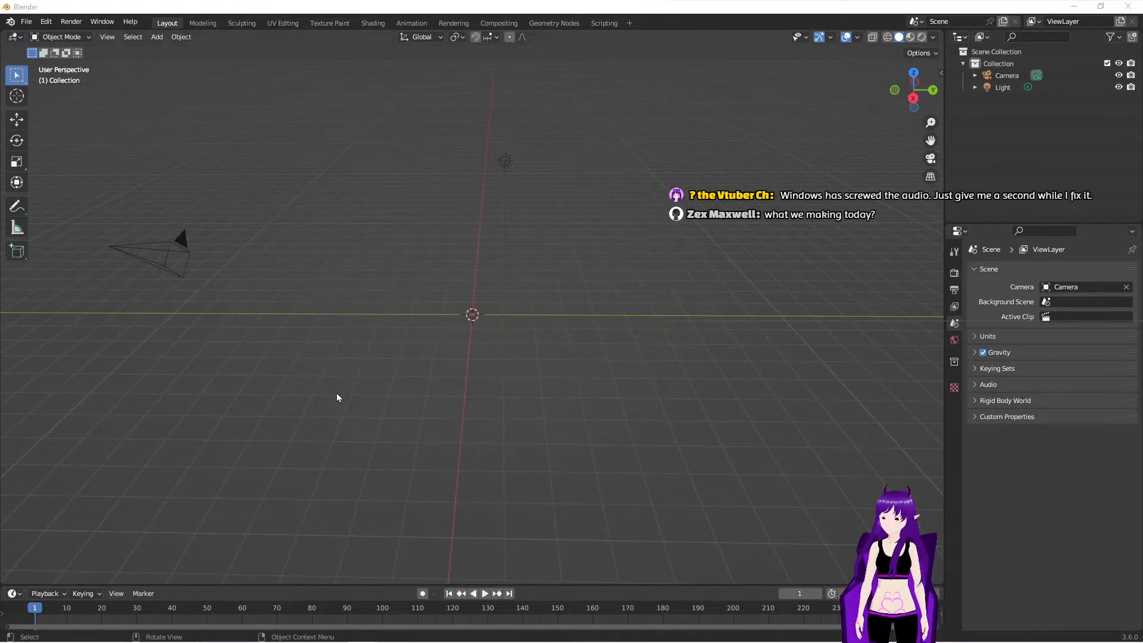
pyautogui.moveTo(0, 435); pyautogui.dragTo(1141, 381)
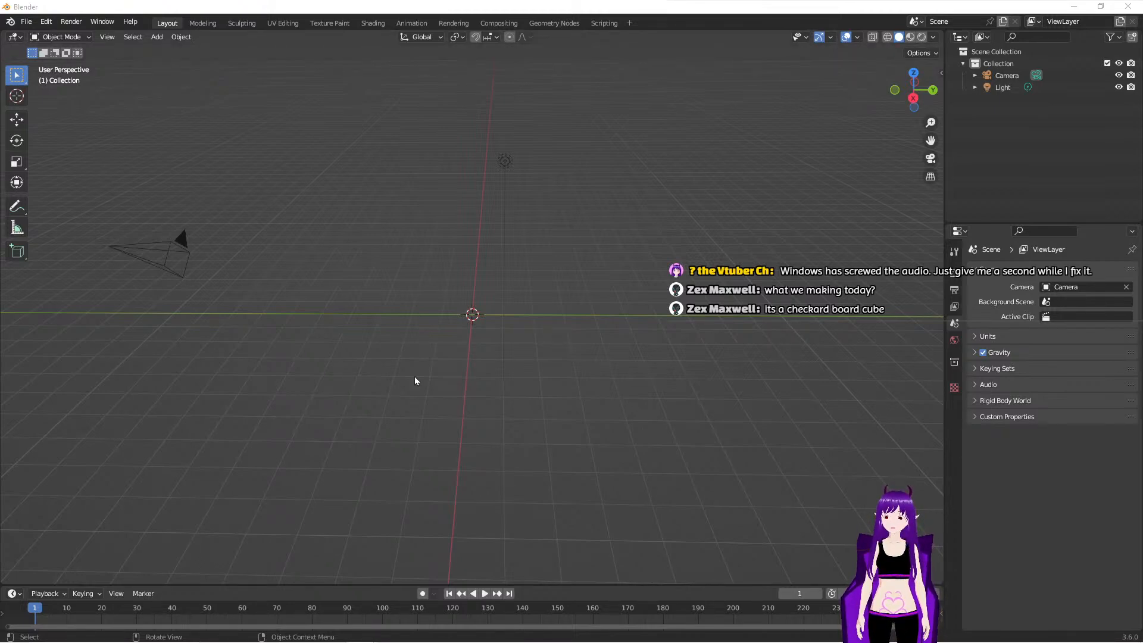
# - Align the camera to a low, nearly level view looking along the Y axis
pyautogui.press('KP_0')
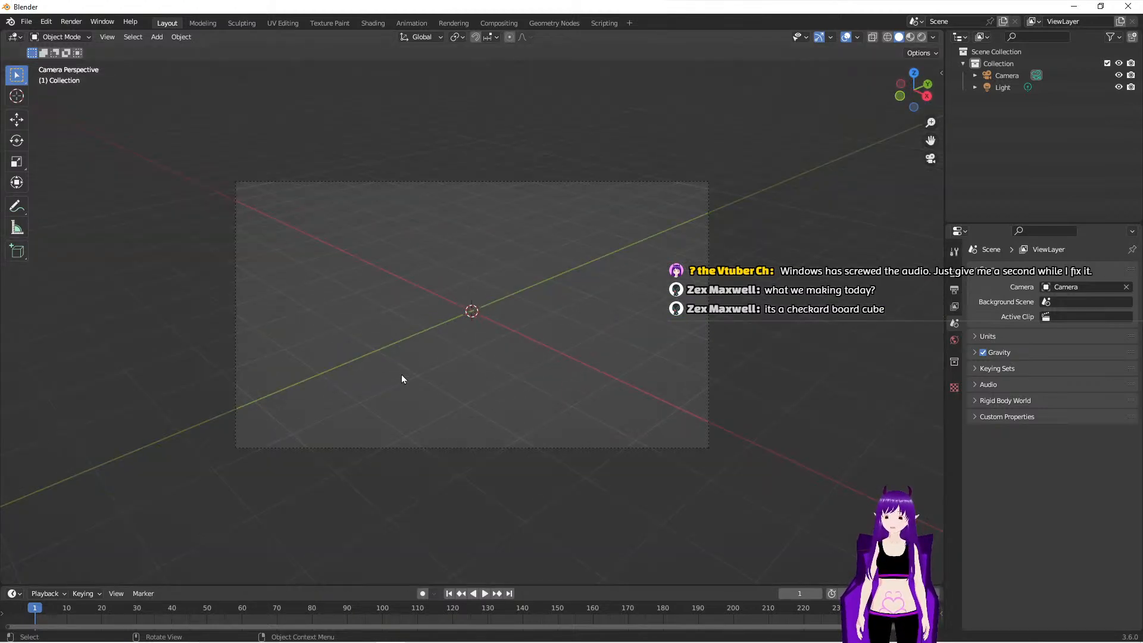
pyautogui.moveTo(546, 388); pyautogui.dragTo(585, 385, button='middle')
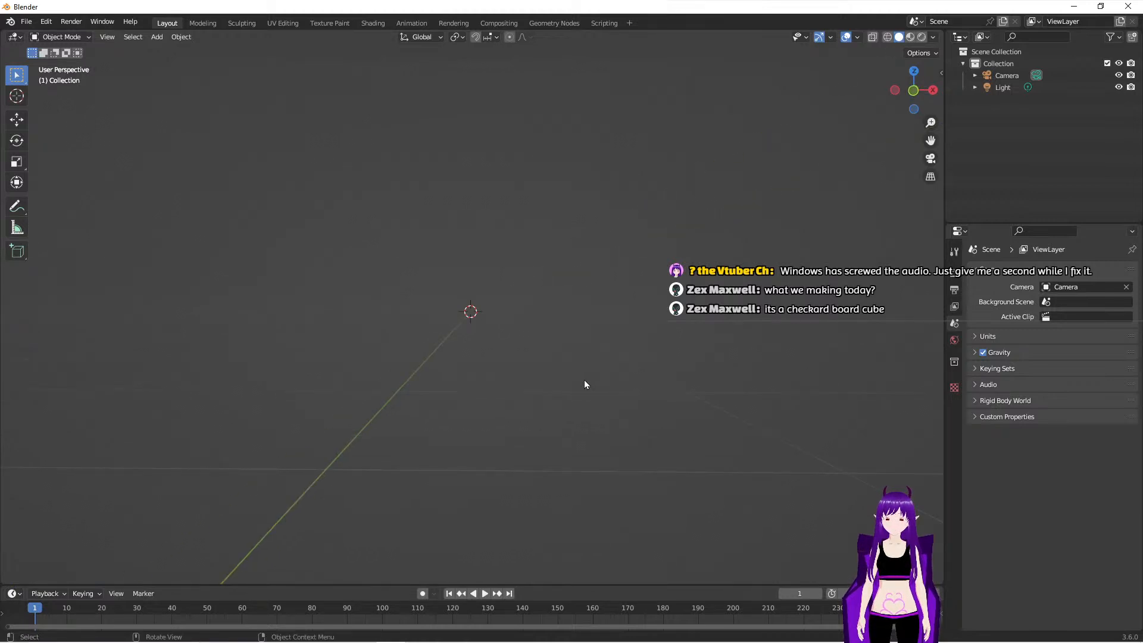
pyautogui.press('KP_0')
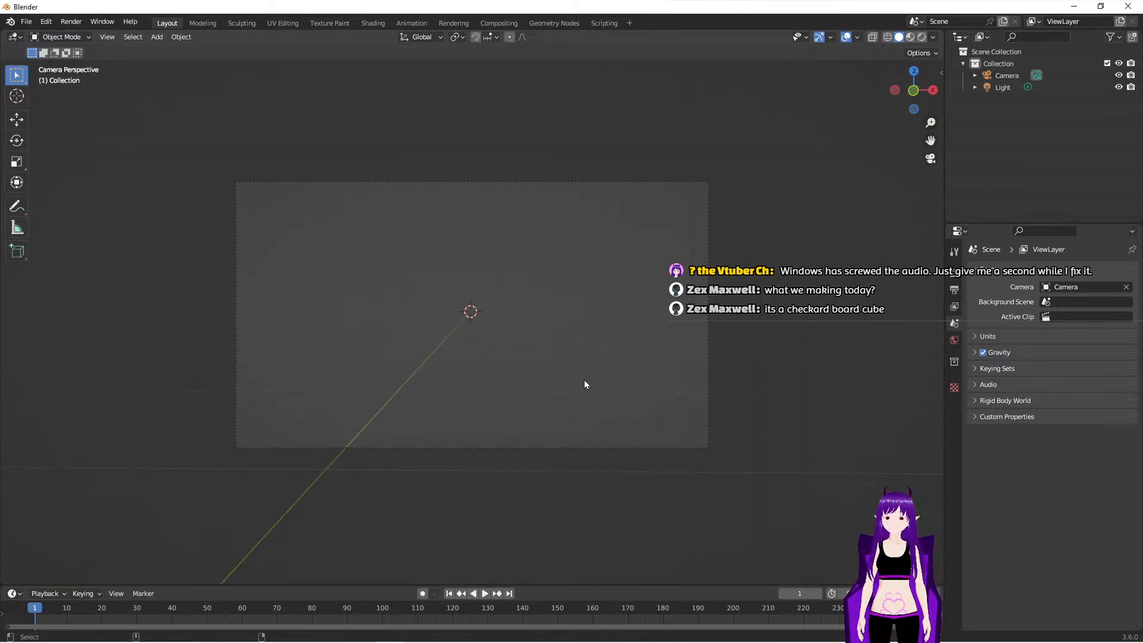
# - Set the camera's location to X 0 m, Y 0 m and Z 1.2 m
pyautogui.click(1006, 76)
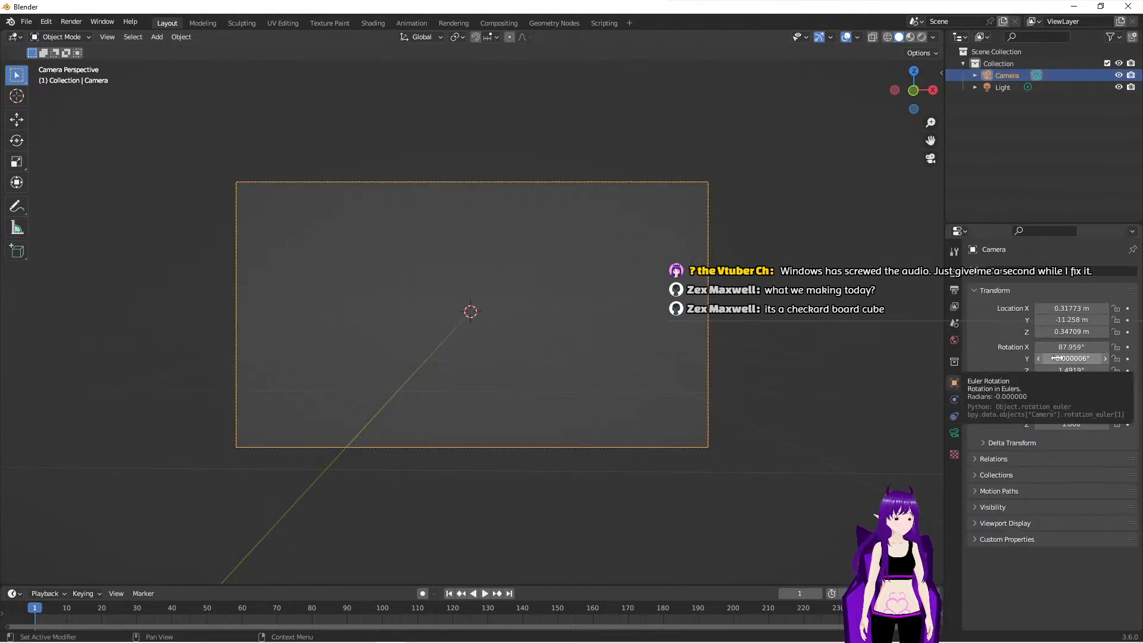
pyautogui.click(1066, 308)
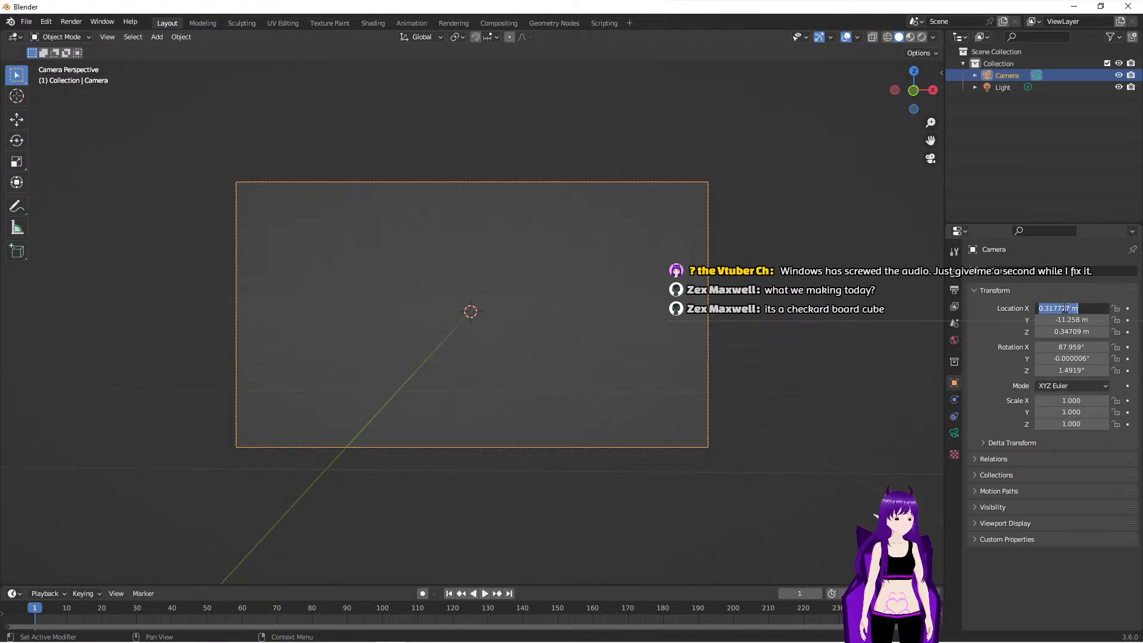
pyautogui.write('0')
pyautogui.press('Tab')
pyautogui.write('0')
pyautogui.press('Tab')
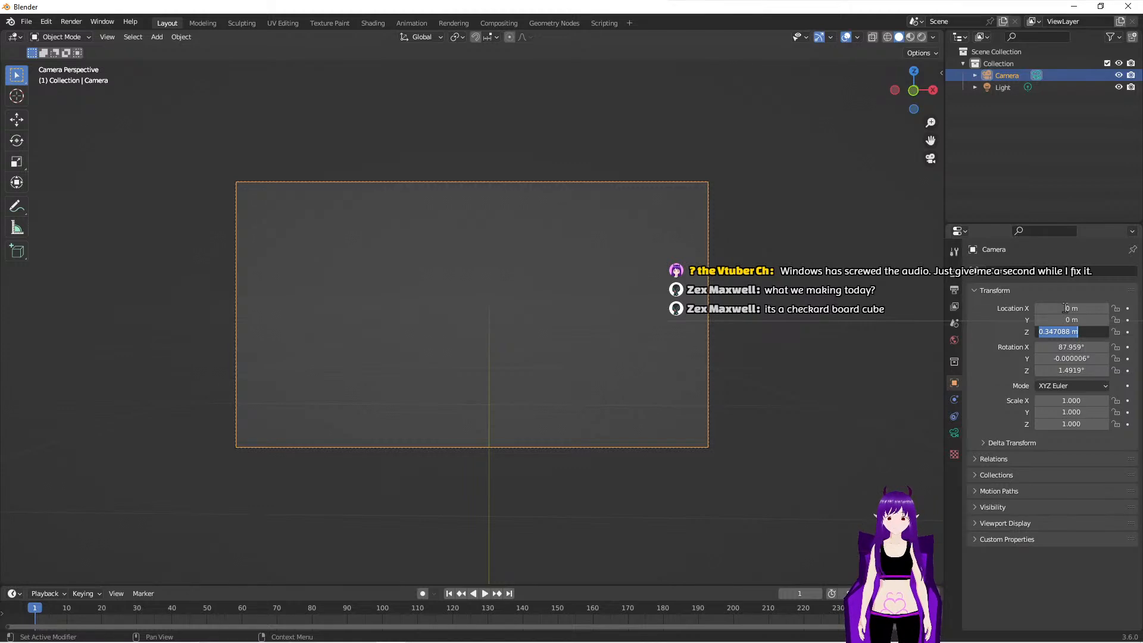
pyautogui.write('1.2')
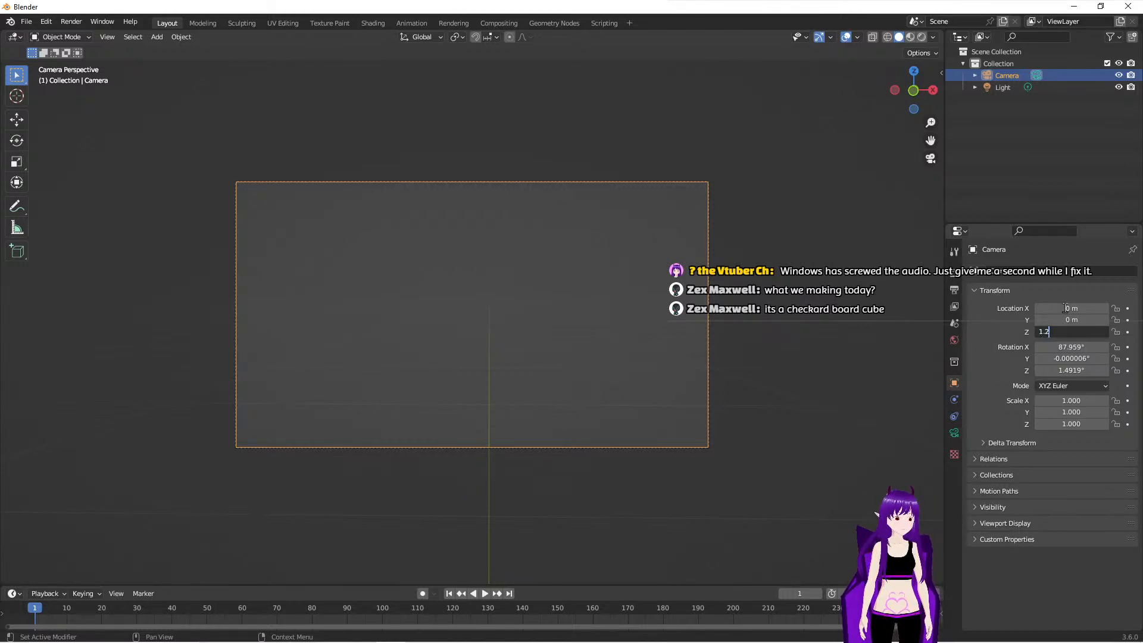
pyautogui.press('Return')
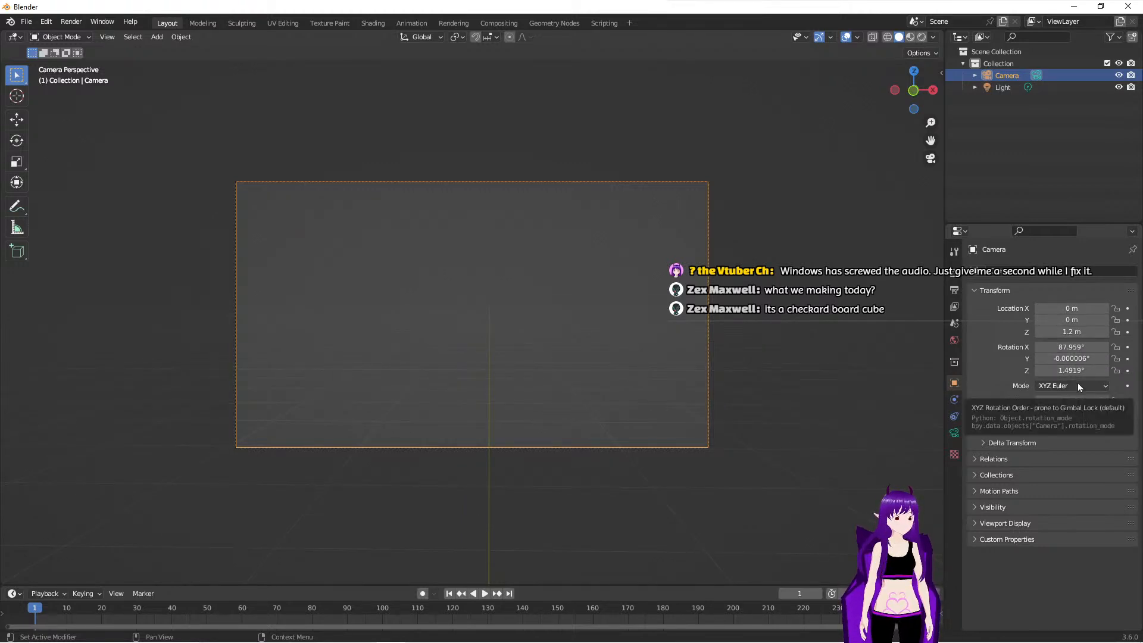
# - Set the camera's rotation to X 90°, Y 0° and Z 0°, then leave the camera view to check its placement
pyautogui.click(1074, 359)
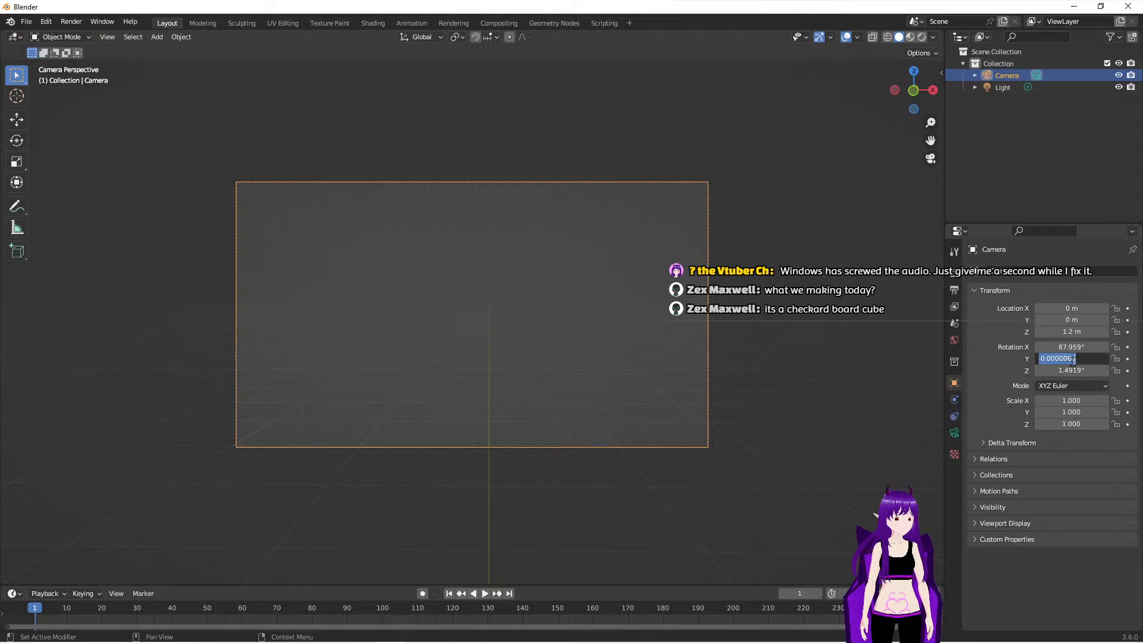
pyautogui.write('0')
pyautogui.press('Return')
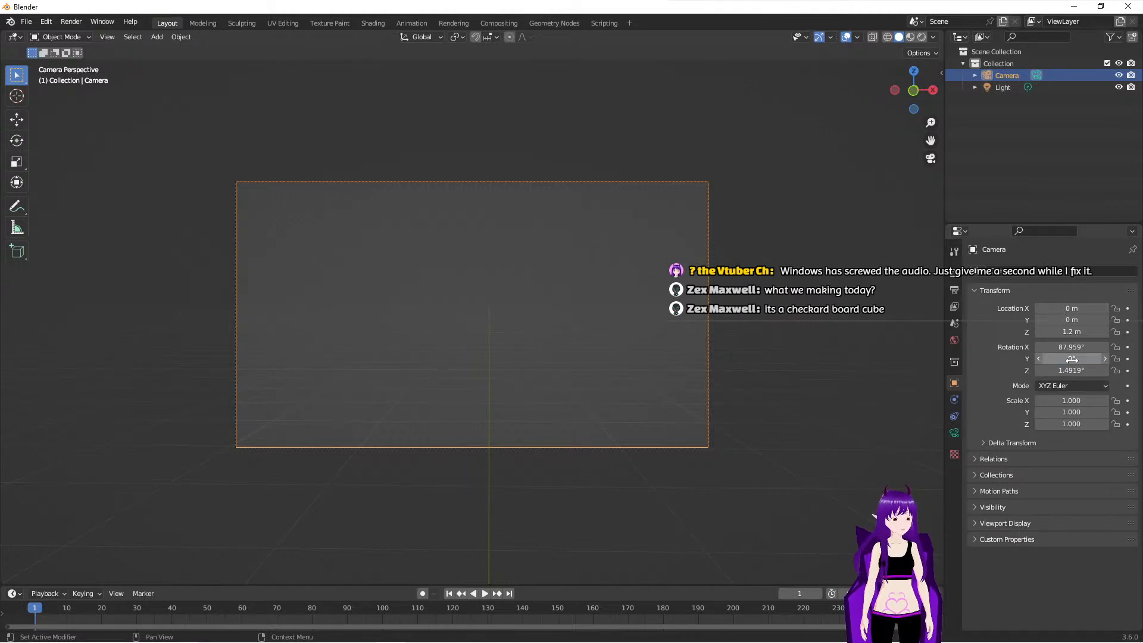
pyautogui.click(1075, 347)
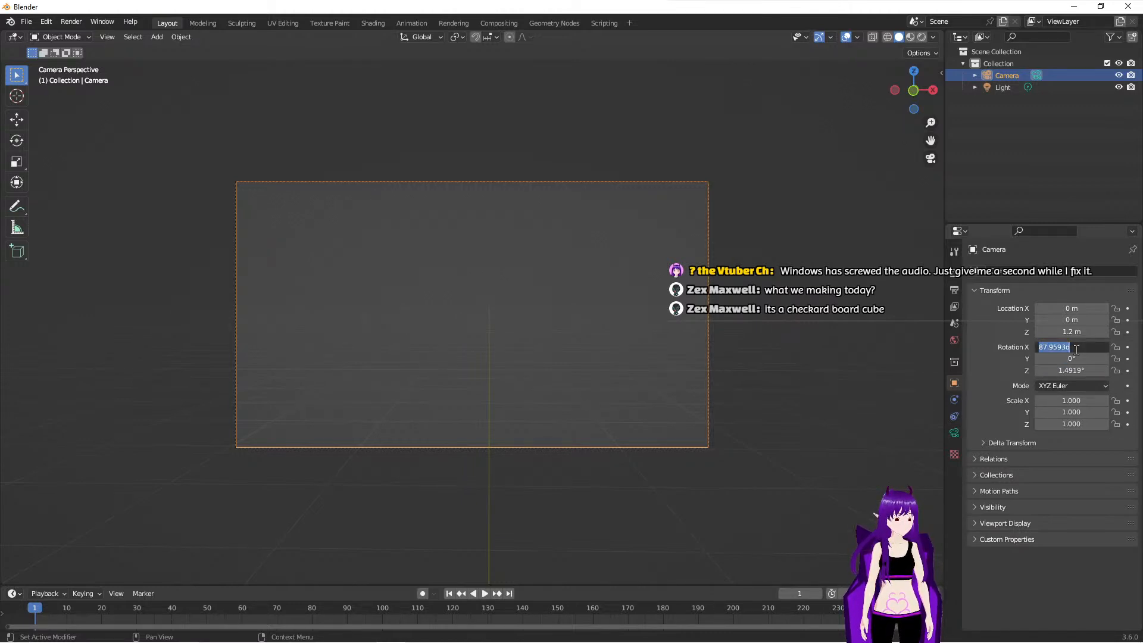
pyautogui.write('90')
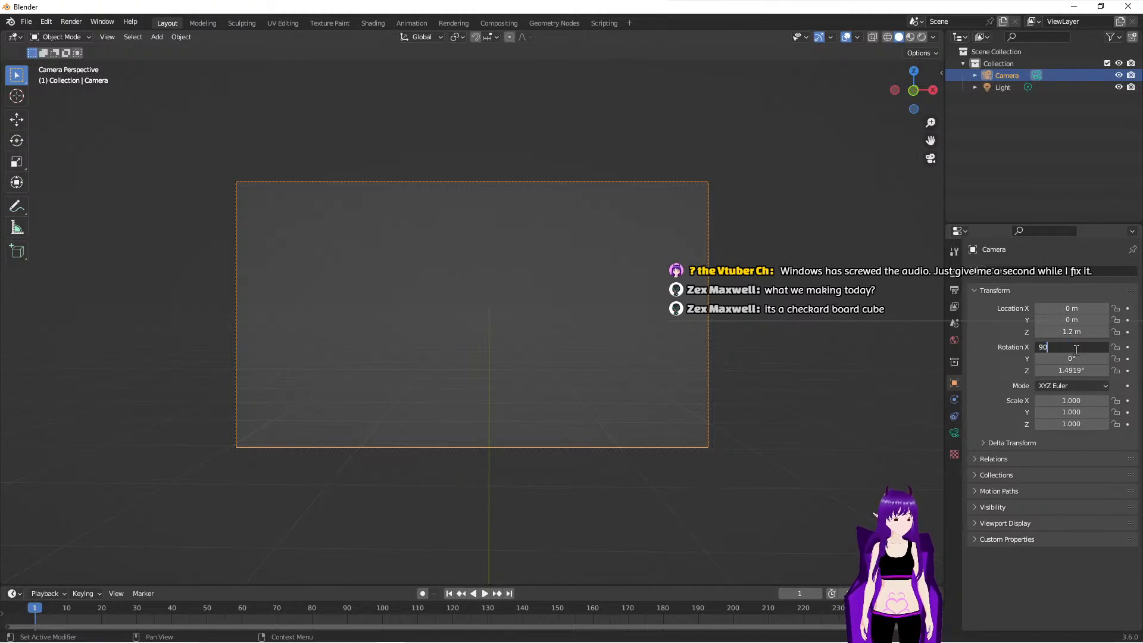
pyautogui.press('Return')
pyautogui.click(1072, 371)
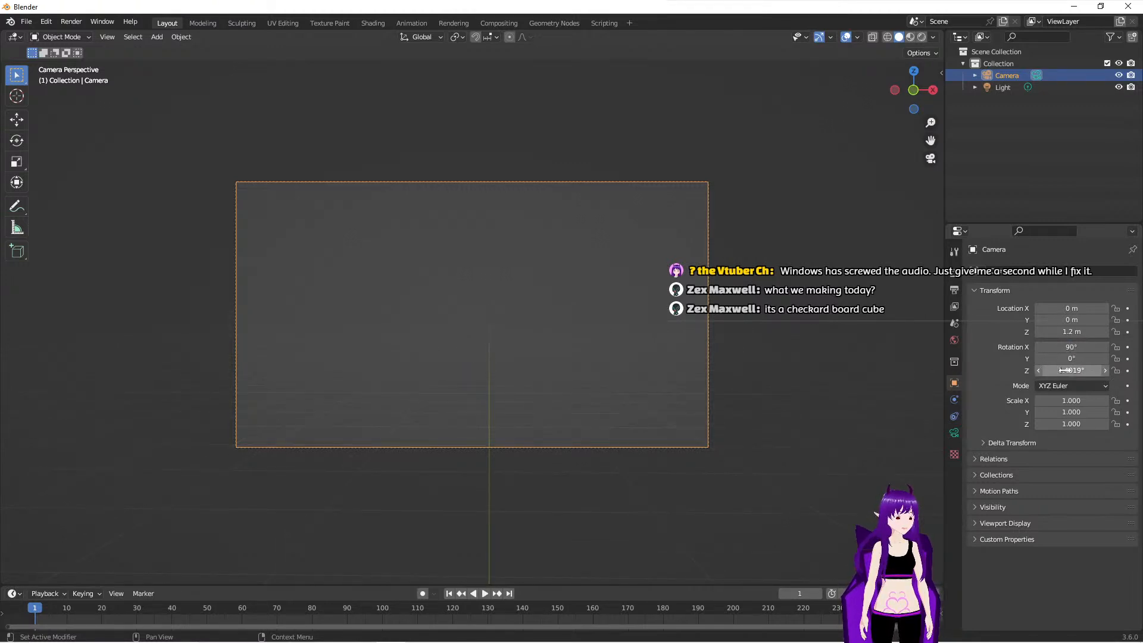
pyautogui.write('0')
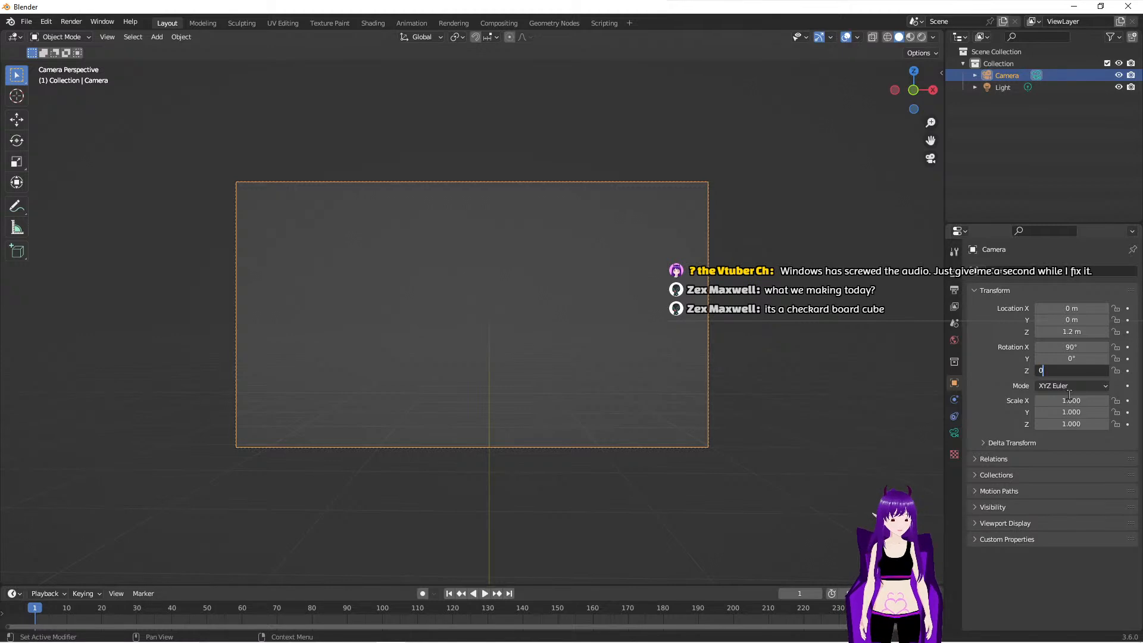
pyautogui.press('Return')
pyautogui.moveTo(794, 347); pyautogui.dragTo(689, 352, button='middle')
pyautogui.scroll(-5, 690, 356)
pyautogui.scroll(-2, 690, 356)
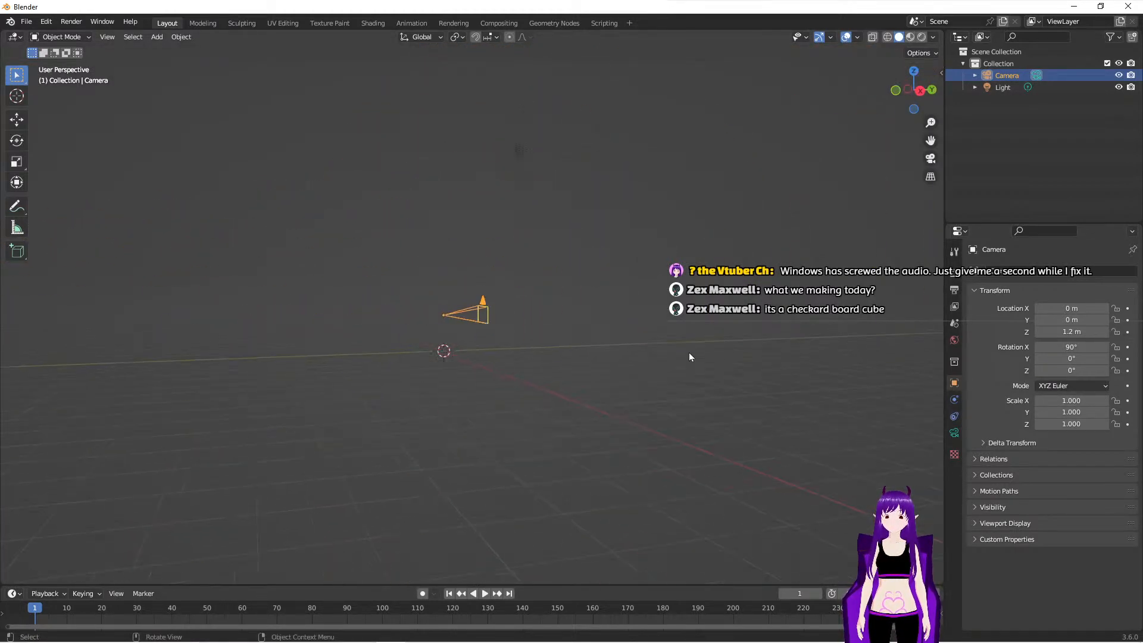
# - Add a plane mesh at the origin and move it about 1 m along Y, in front of the camera
pyautogui.moveTo(523, 332); pyautogui.dragTo(626, 344, button='middle')
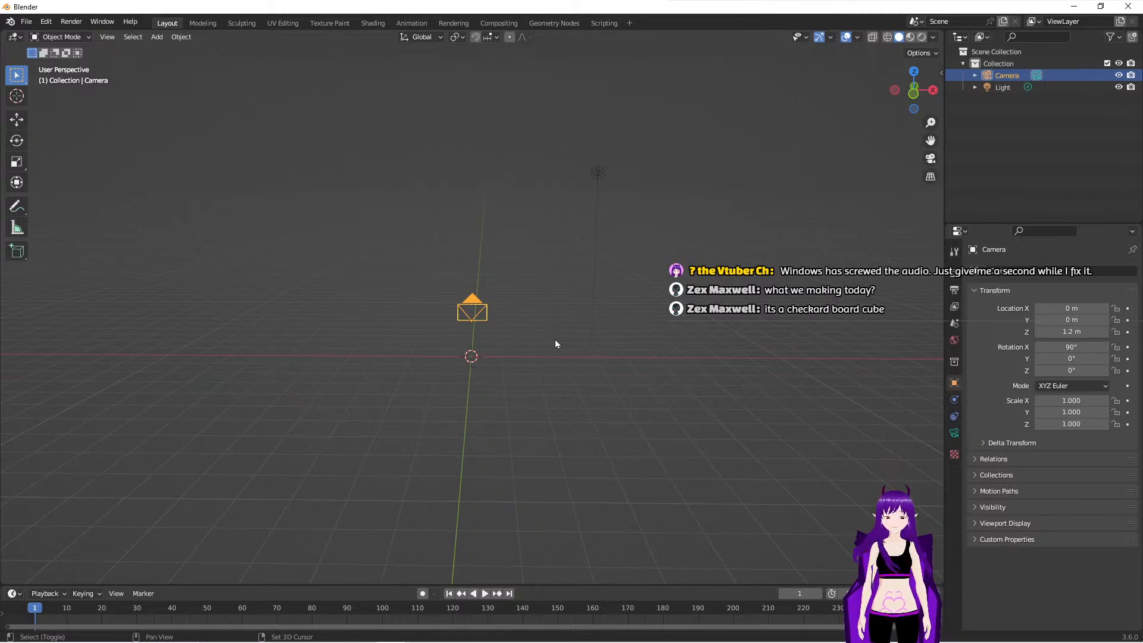
pyautogui.hotkey('shift', 'a')
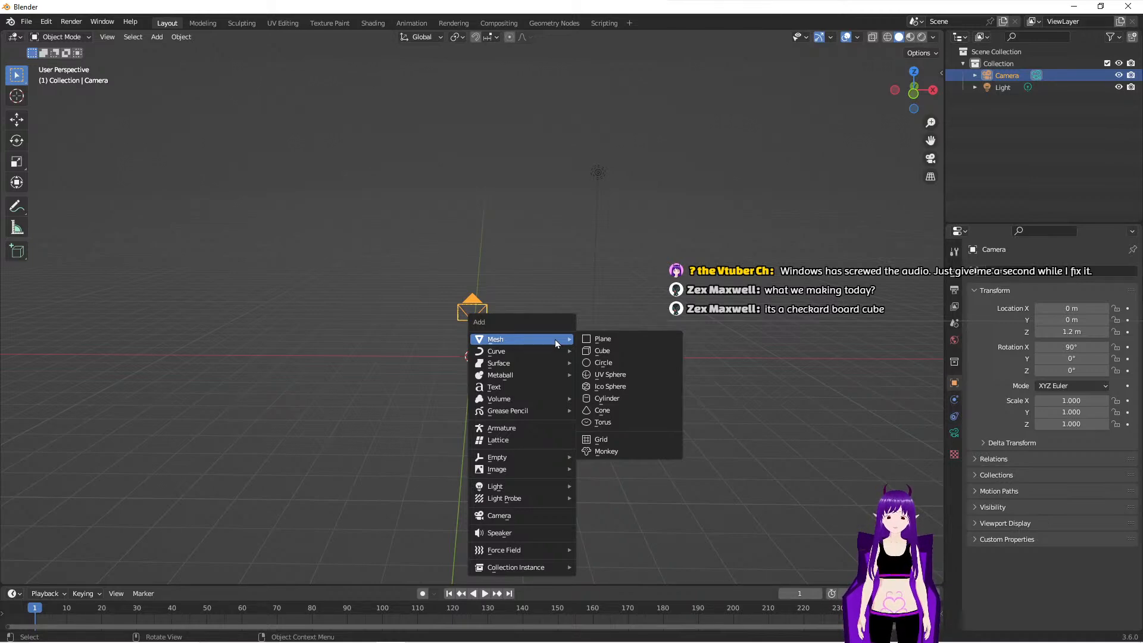
pyautogui.click(596, 344)
pyautogui.moveTo(606, 351); pyautogui.dragTo(476, 384, button='middle')
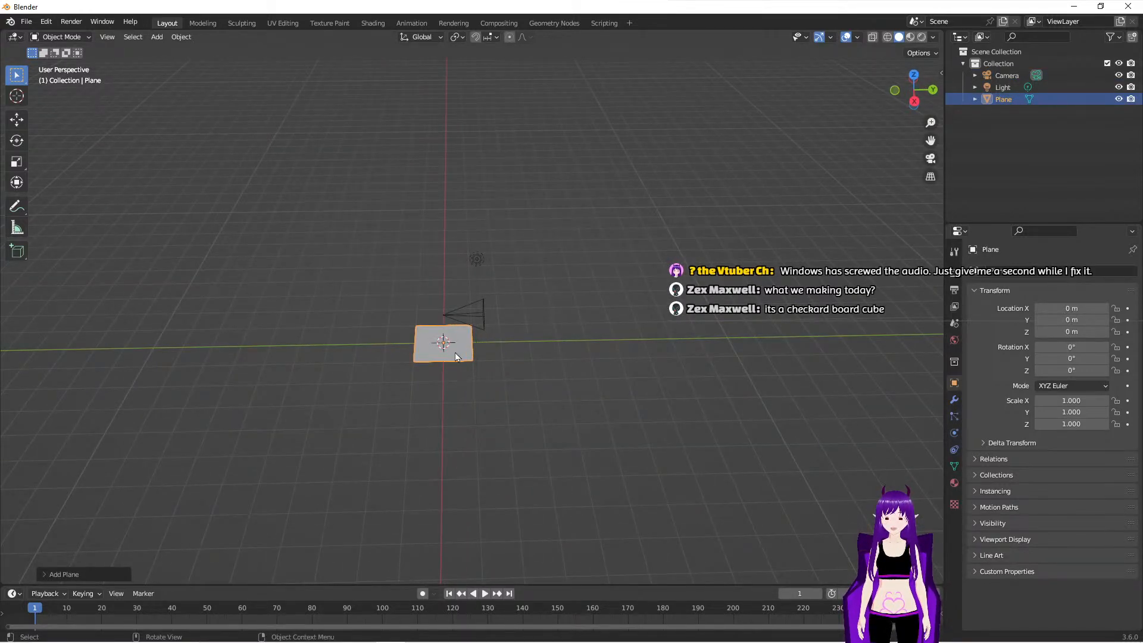
pyautogui.click(16, 119)
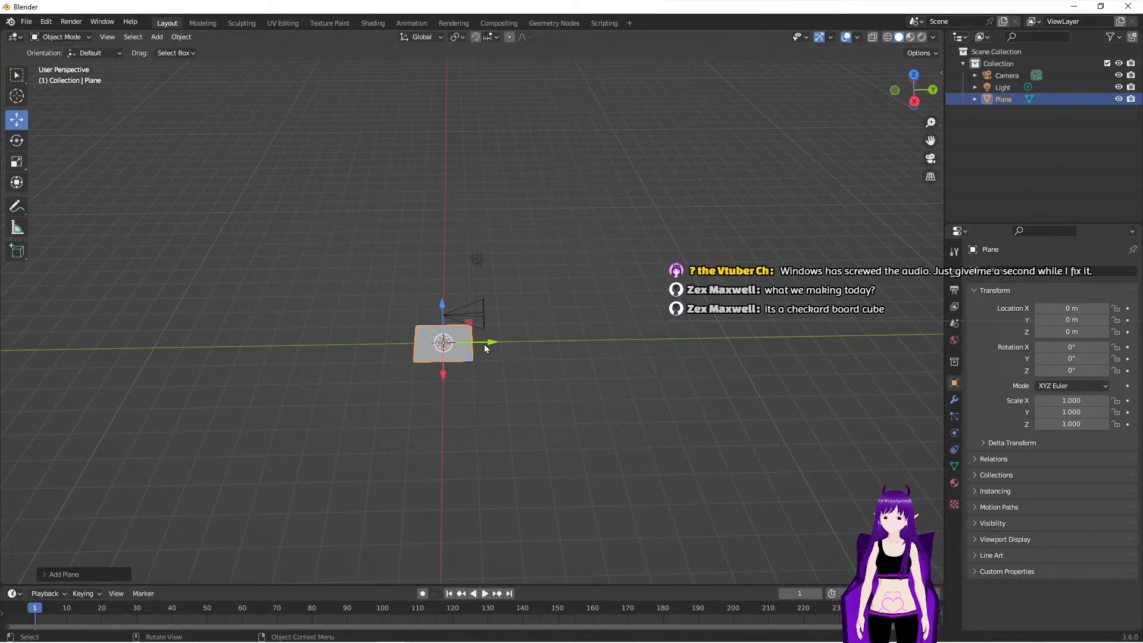
pyautogui.moveTo(491, 342); pyautogui.dragTo(523, 345)
# - Stretch the plane's mesh along X in Edit Mode into a wide strip and check it through the camera
pyautogui.moveTo(425, 418); pyautogui.dragTo(557, 401, button='middle')
pyautogui.press('Tab')
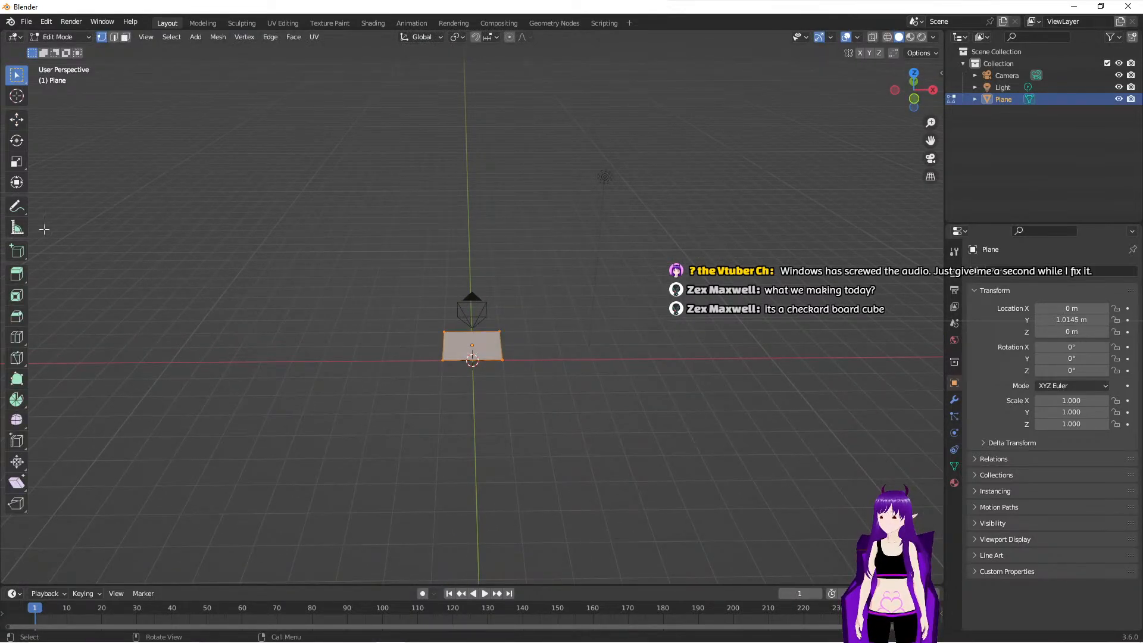
pyautogui.click(16, 163)
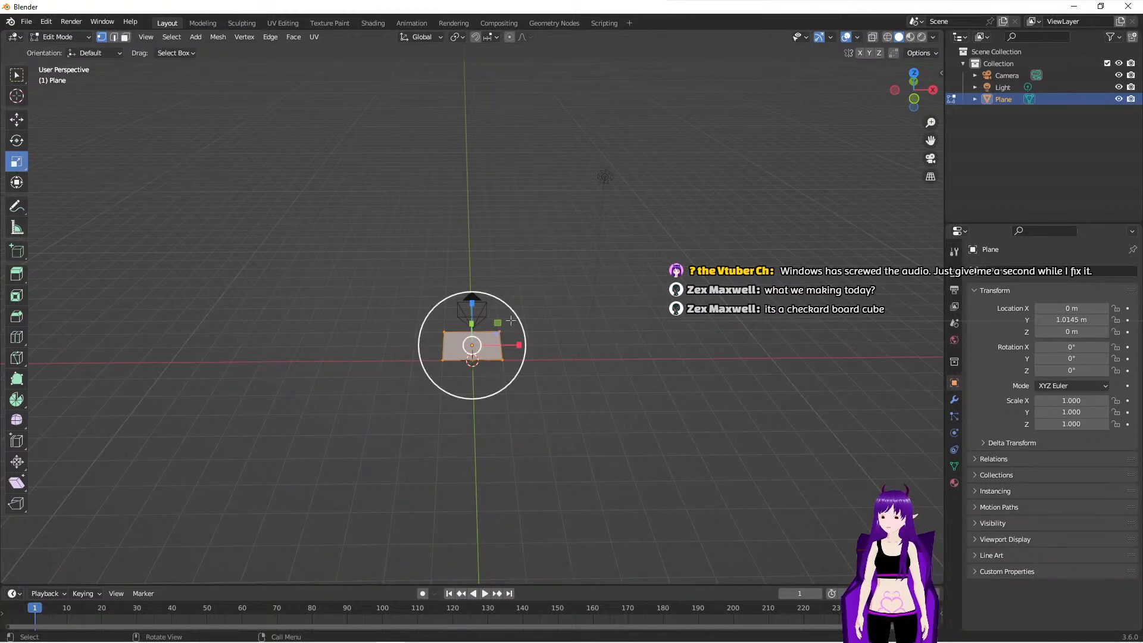
pyautogui.moveTo(518, 346); pyautogui.dragTo(699, 344)
pyautogui.press('Tab')
pyautogui.press('KP_0')
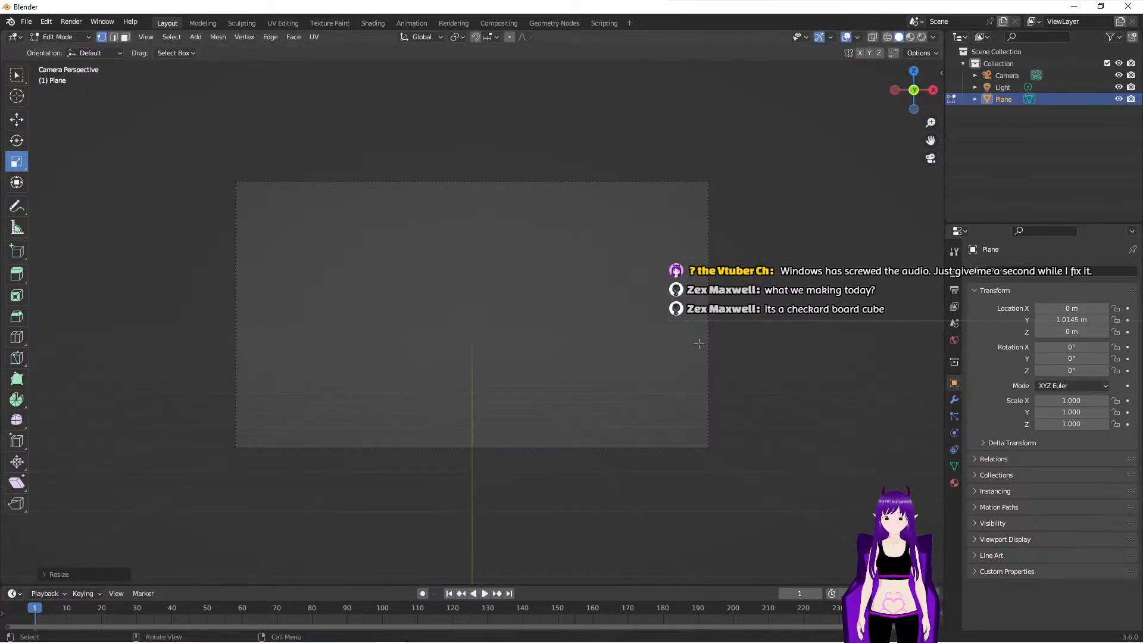
pyautogui.moveTo(481, 250); pyautogui.dragTo(451, 293, button='middle')
pyautogui.scroll(-5, 451, 293)
pyautogui.scroll(-1, 450, 293)
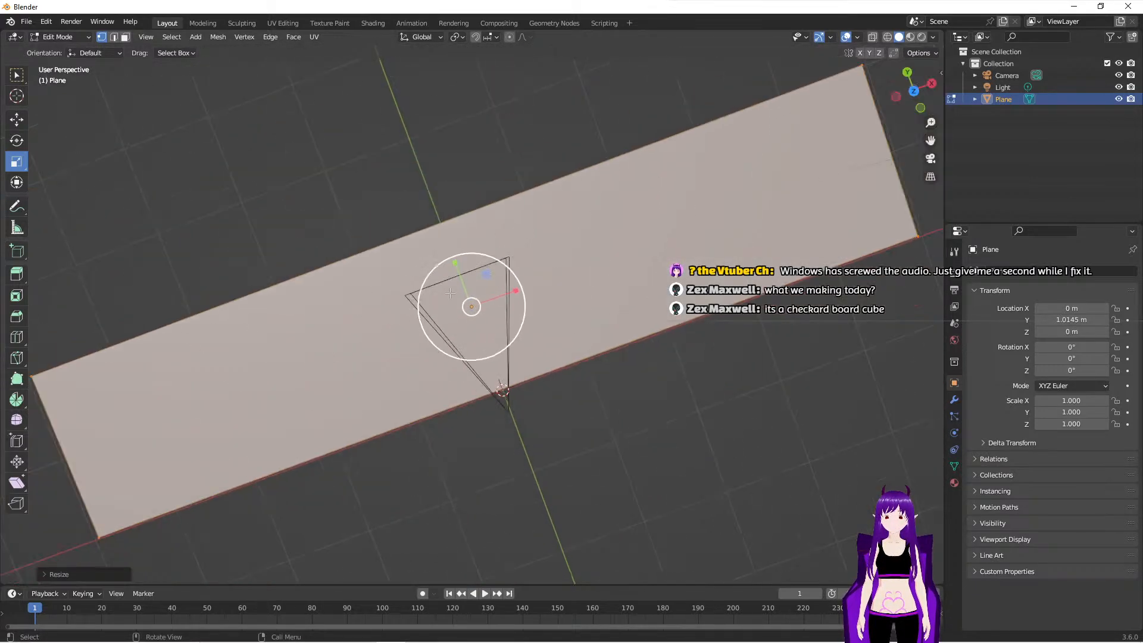
# - Select the plane's far edge and move it along Y away from the camera to lengthen the ground
pyautogui.moveTo(561, 387); pyautogui.dragTo(603, 286, button='middle')
pyautogui.scroll(-8, 603, 286)
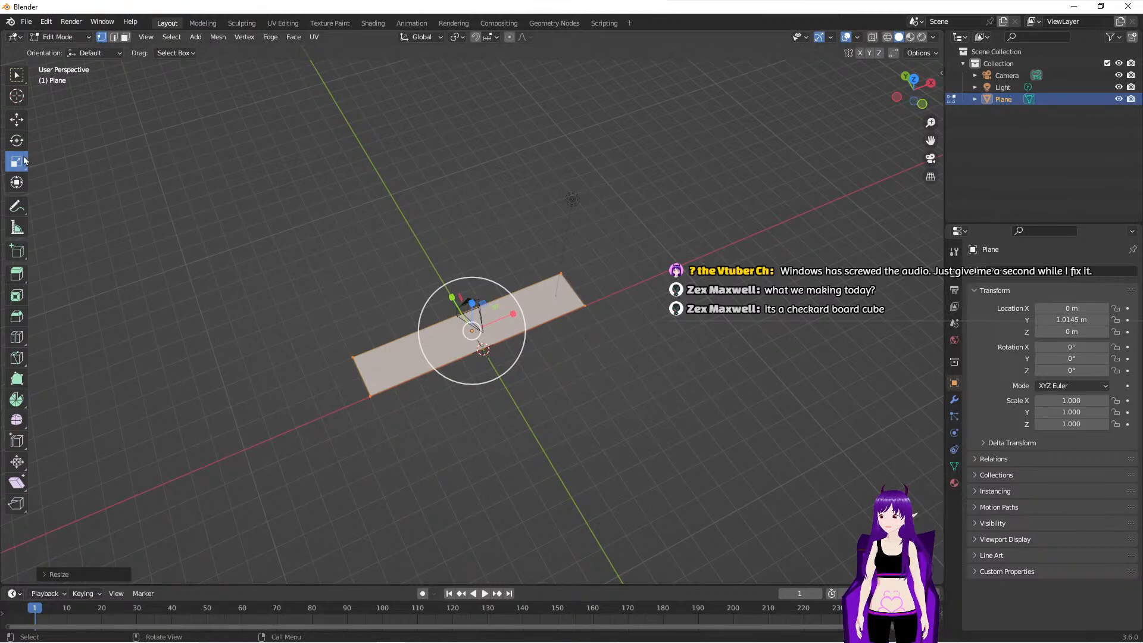
pyautogui.moveTo(274, 296); pyautogui.dragTo(524, 319)
pyautogui.moveTo(715, 364); pyautogui.dragTo(671, 351, button='middle')
pyautogui.moveTo(299, 263); pyautogui.dragTo(645, 340)
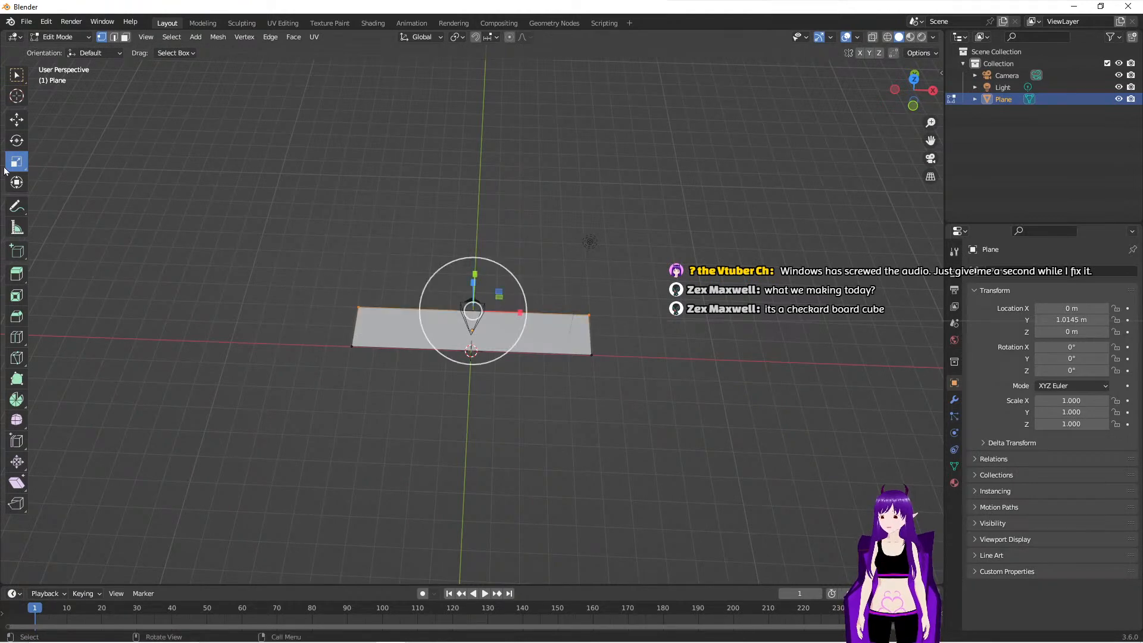
pyautogui.click(17, 122)
pyautogui.moveTo(236, 308); pyautogui.dragTo(407, 300, button='middle')
pyautogui.moveTo(406, 300); pyautogui.dragTo(24, 167)
pyautogui.scroll(-2, 286, 289)
pyautogui.scroll(-1, 286, 289)
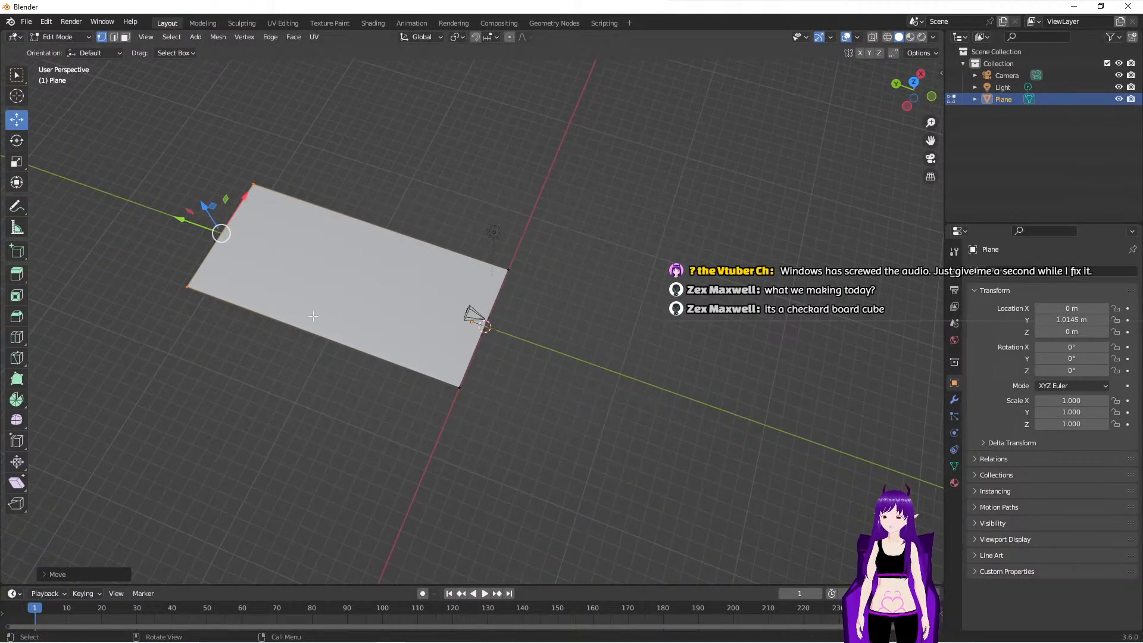
# - Check how the plane fills the camera frame, then examine its extent around the camera from outside
pyautogui.press('KP_0')
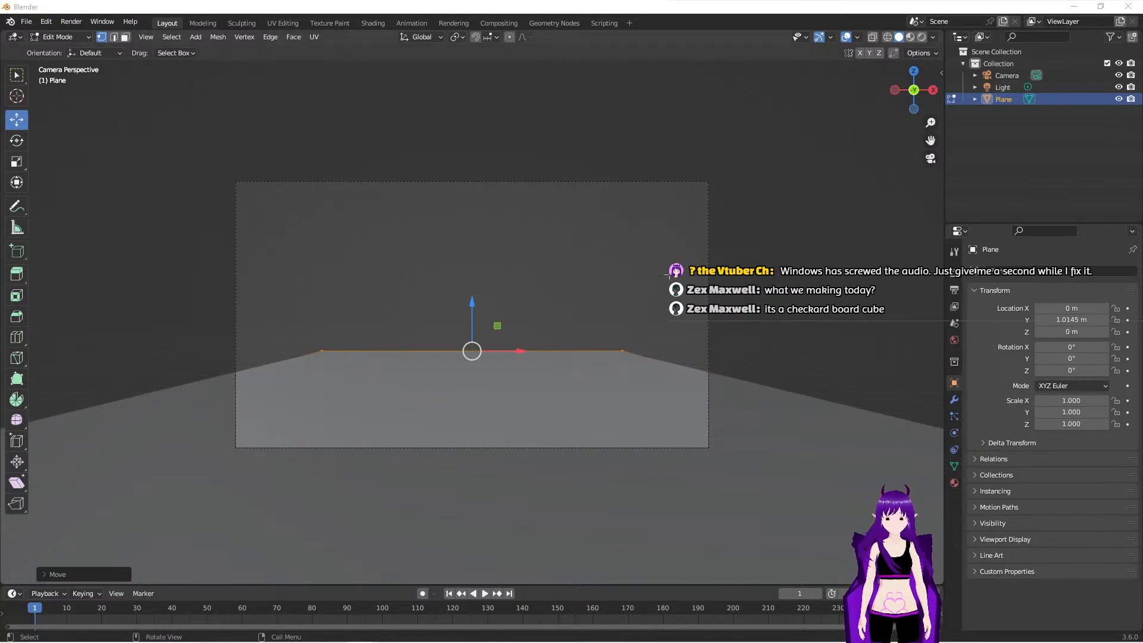
pyautogui.moveTo(431, 202); pyautogui.dragTo(439, 237, button='middle')
pyautogui.scroll(-7, 439, 236)
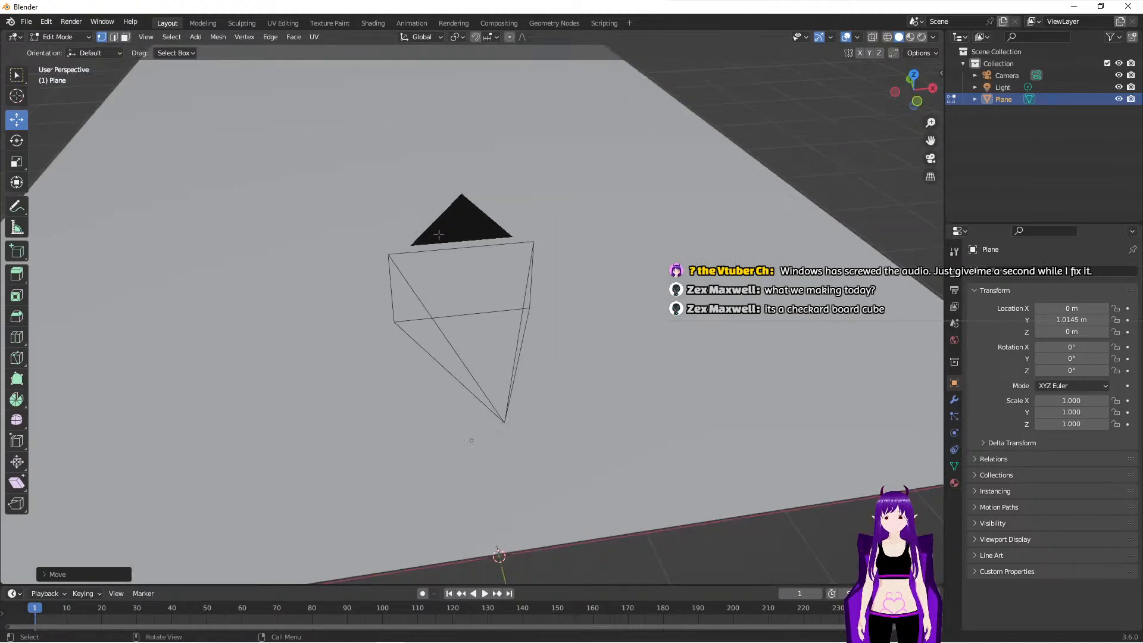
pyautogui.scroll(-2, 439, 235)
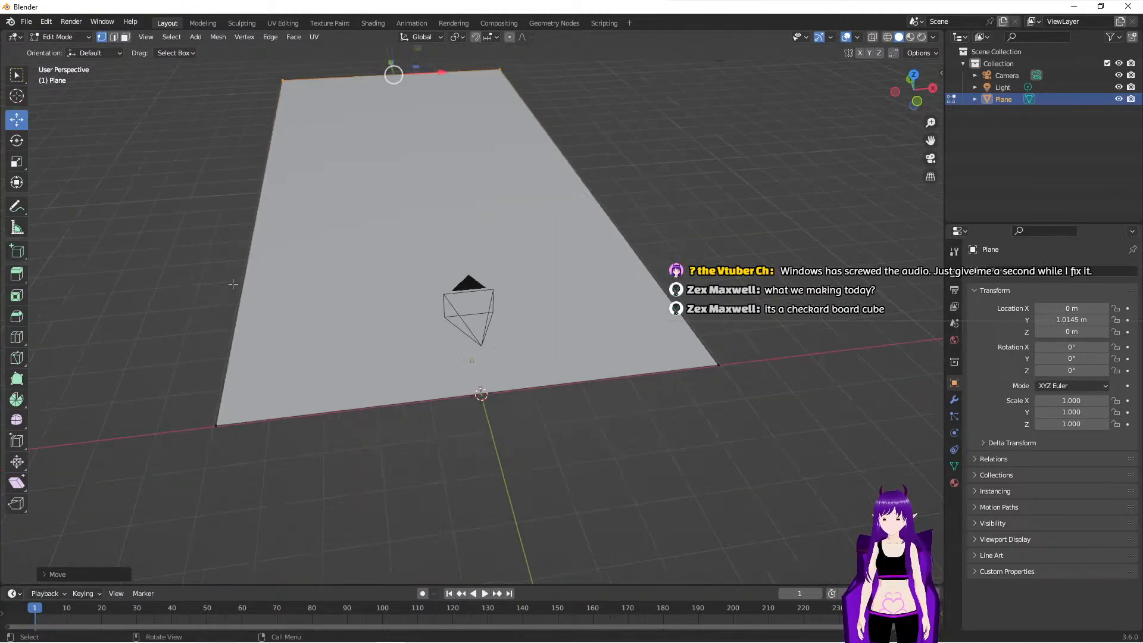
pyautogui.moveTo(512, 320); pyautogui.dragTo(624, 366, button='middle')
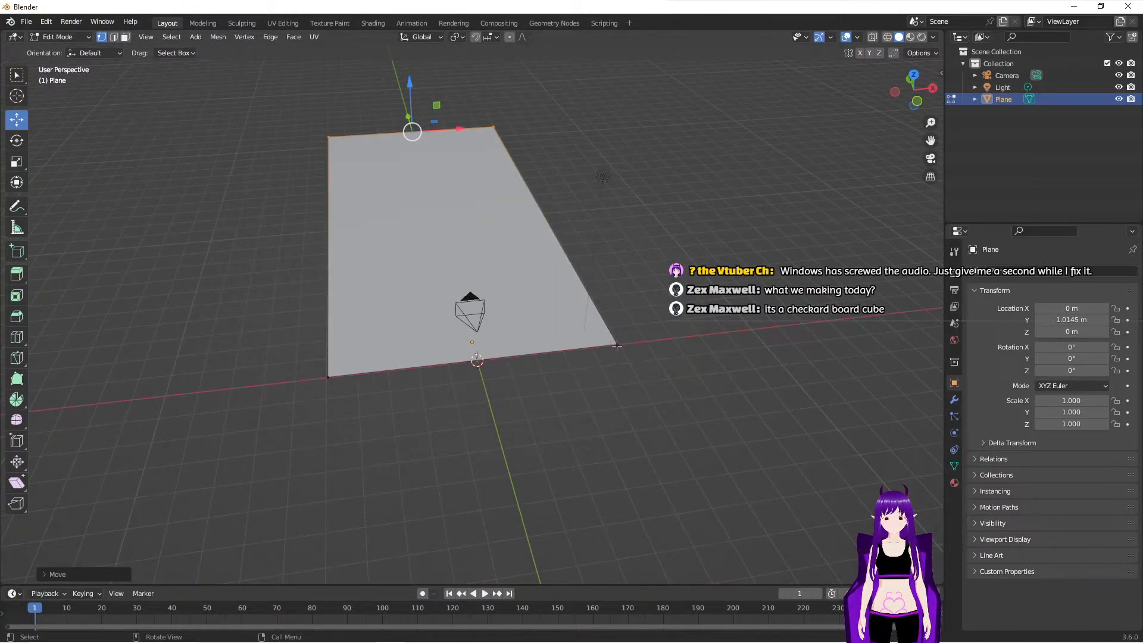
pyautogui.moveTo(377, 276); pyautogui.dragTo(409, 274, button='middle')
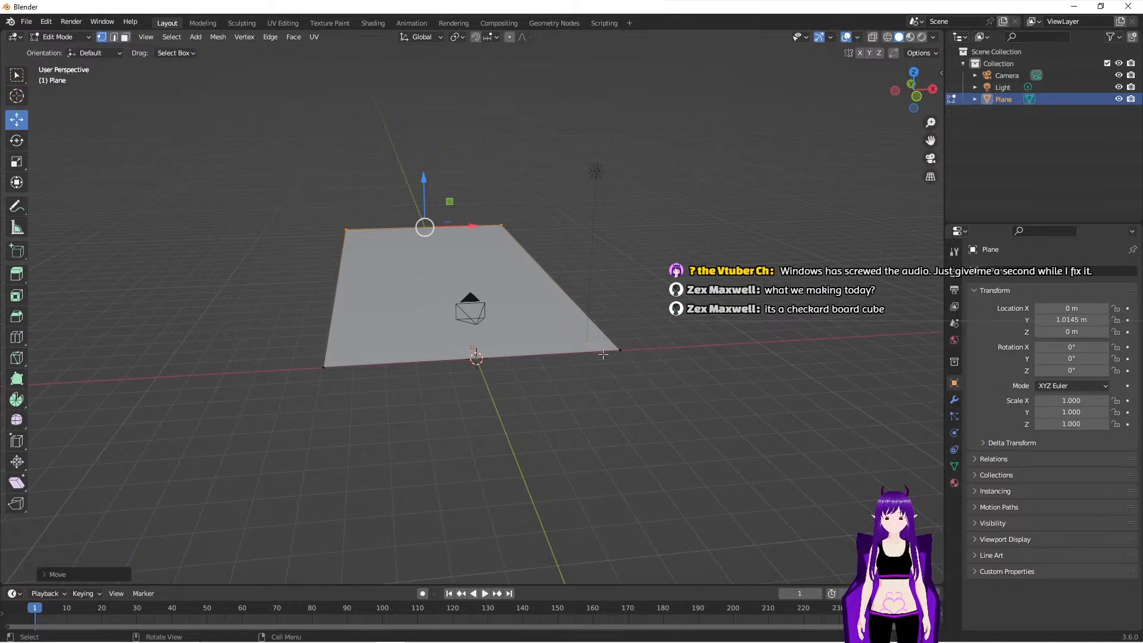
pyautogui.moveTo(646, 356); pyautogui.dragTo(595, 371, button='middle')
pyautogui.scroll(-3, 595, 372)
# - Select all of the plane's vertices and scale them along X by a factor of 30
pyautogui.moveTo(387, 108); pyautogui.dragTo(434, 411)
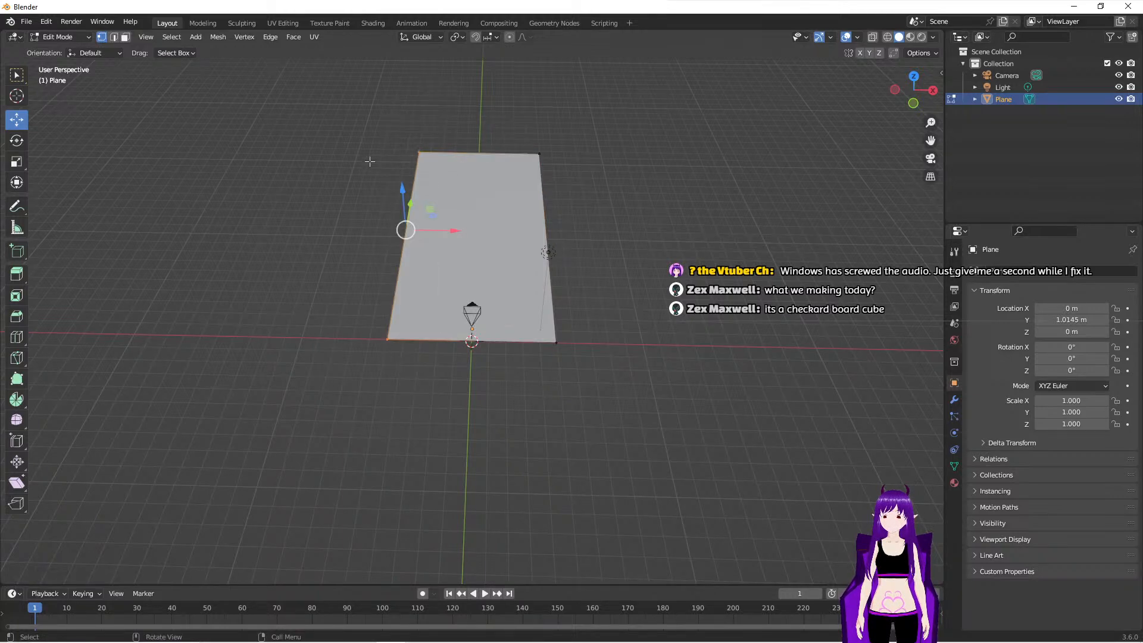
pyautogui.moveTo(378, 114); pyautogui.dragTo(600, 352)
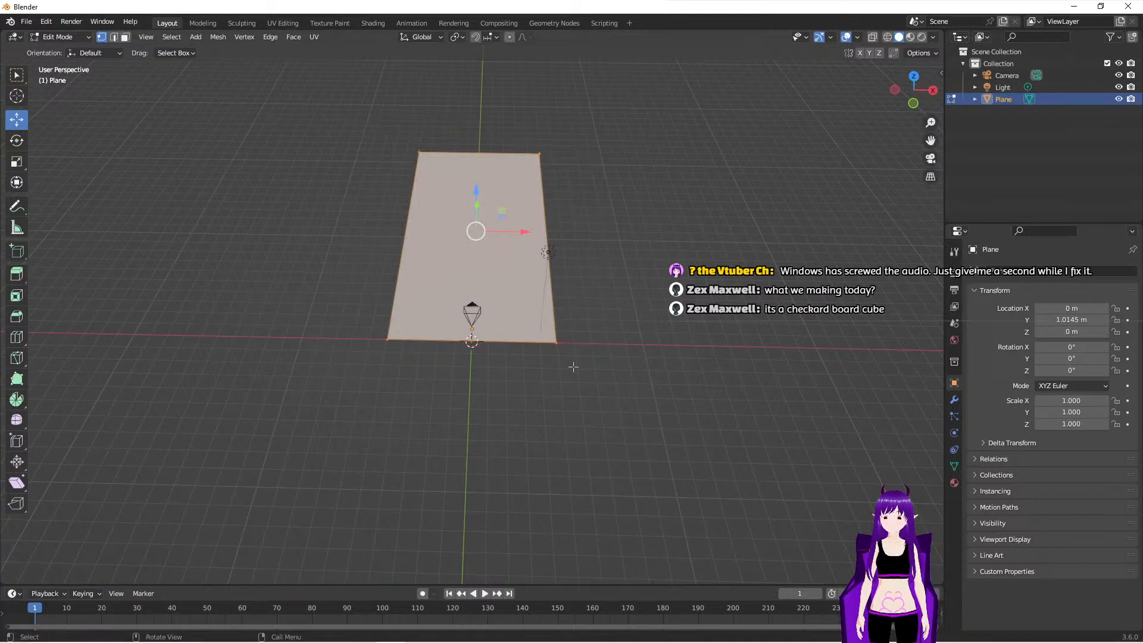
pyautogui.click(18, 166)
pyautogui.scroll(2, 508, 374)
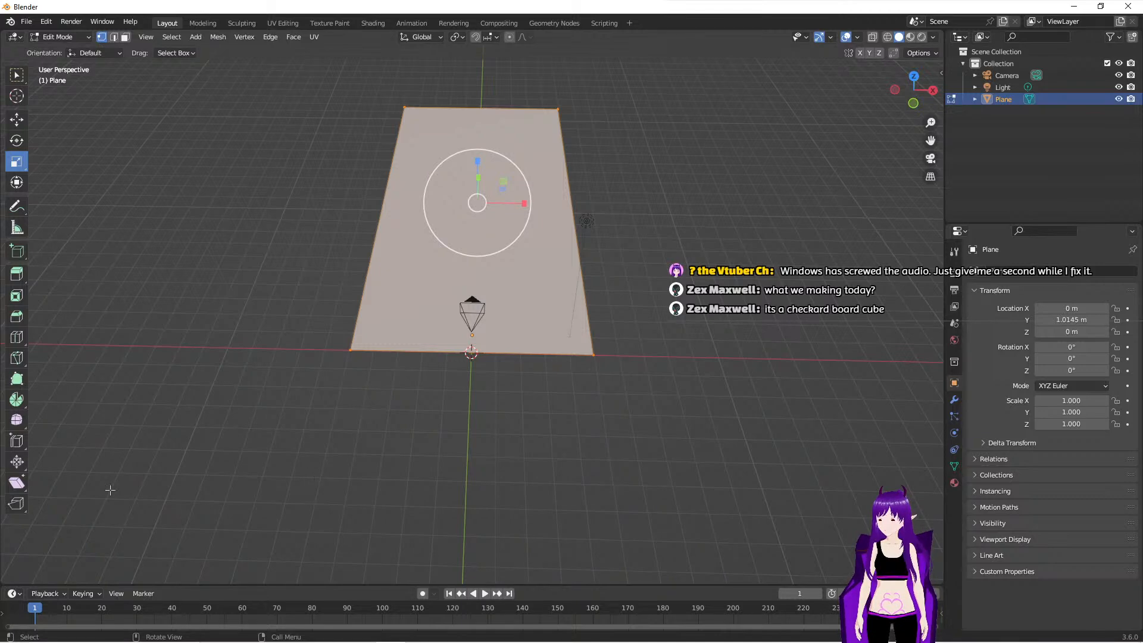
pyautogui.moveTo(525, 203); pyautogui.dragTo(569, 200)
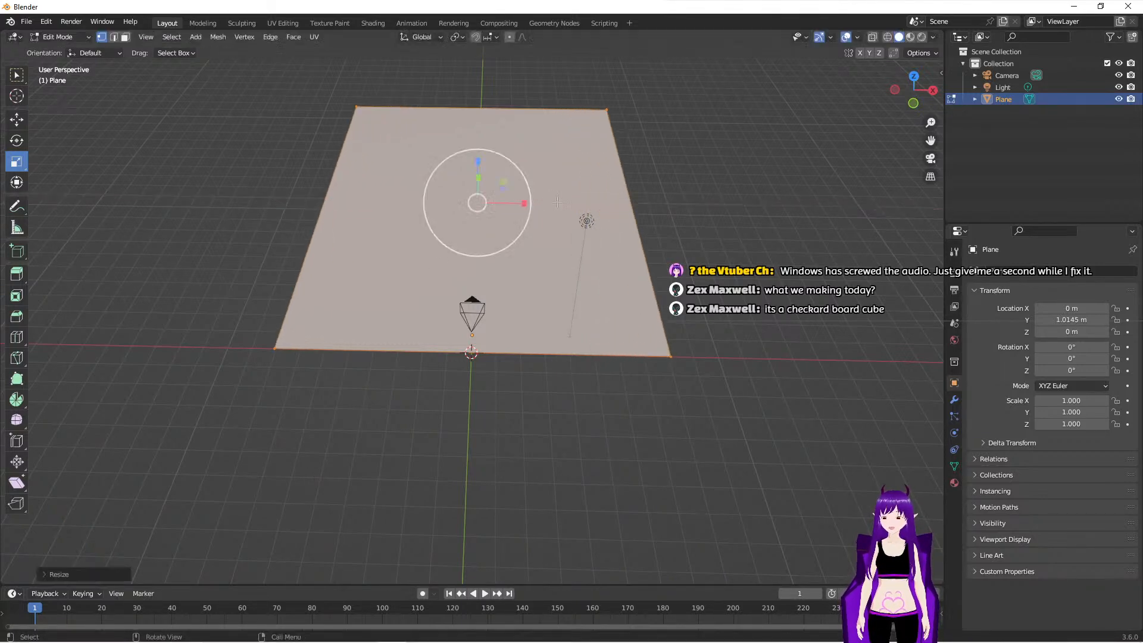
pyautogui.click(45, 574)
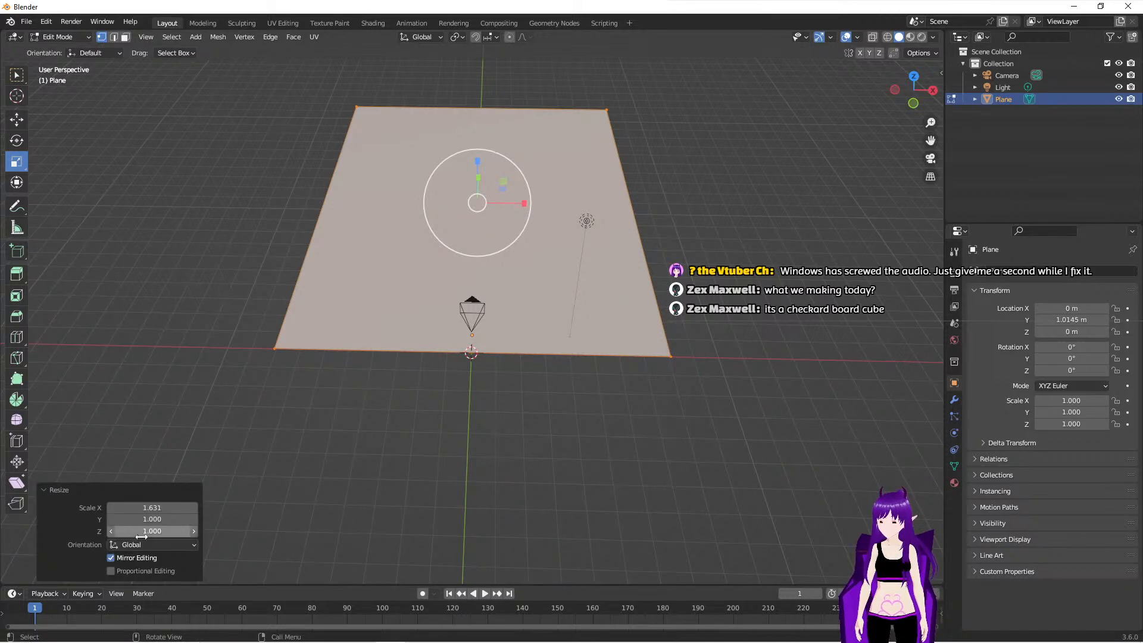
pyautogui.click(155, 508)
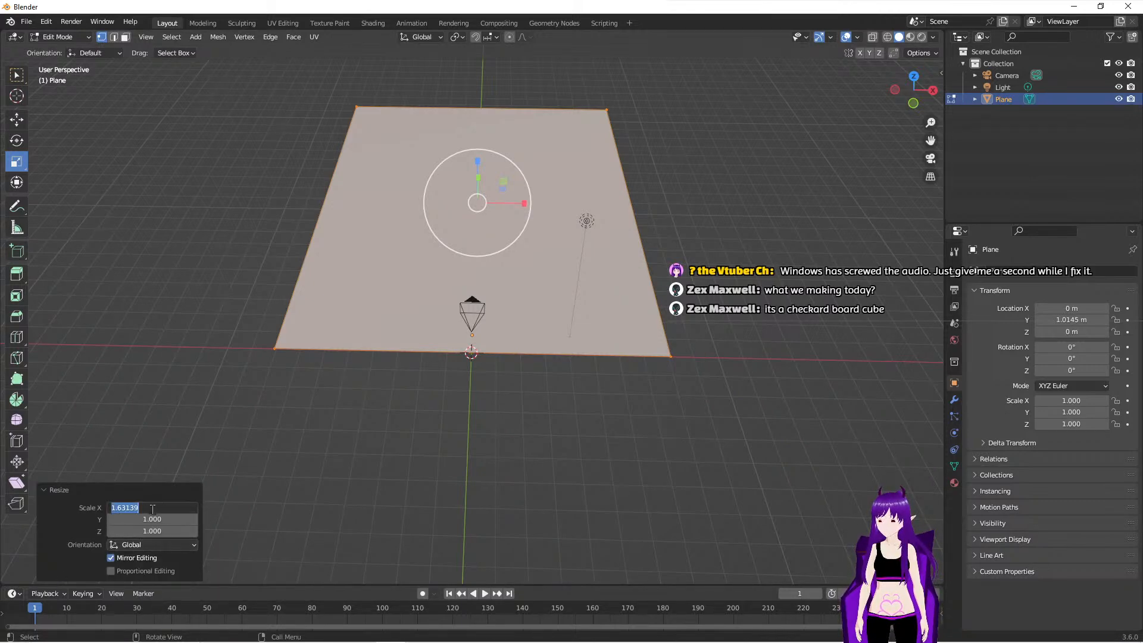
pyautogui.write('30')
pyautogui.press('Return')
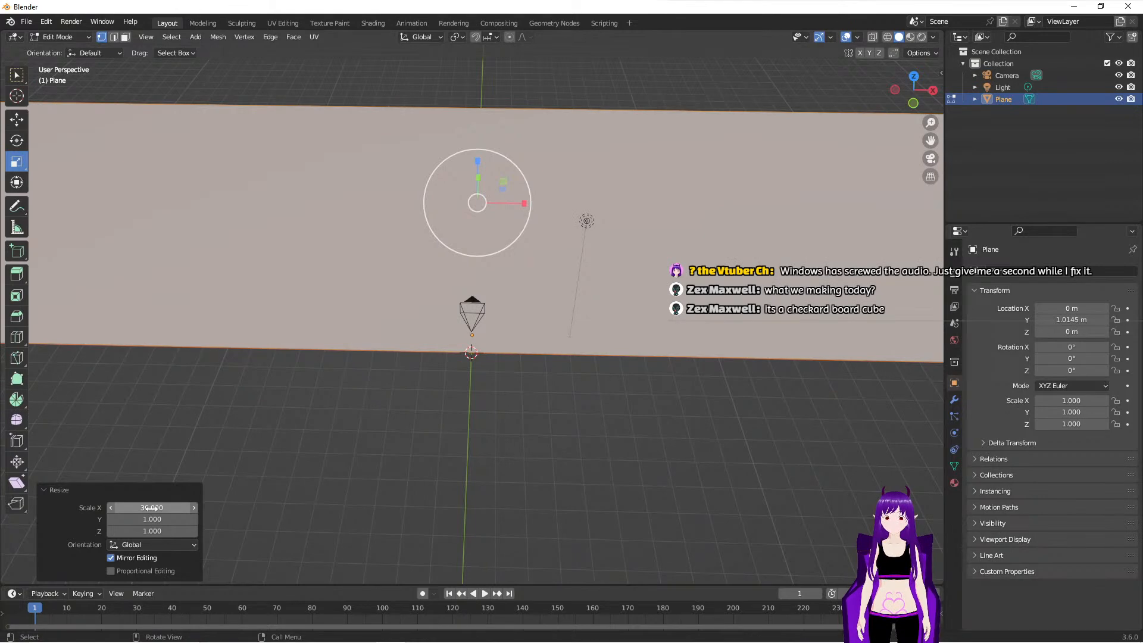
# - In top orthographic view, select the plane's far edge and move it about 251 m along Y
pyautogui.scroll(-6, 330, 300)
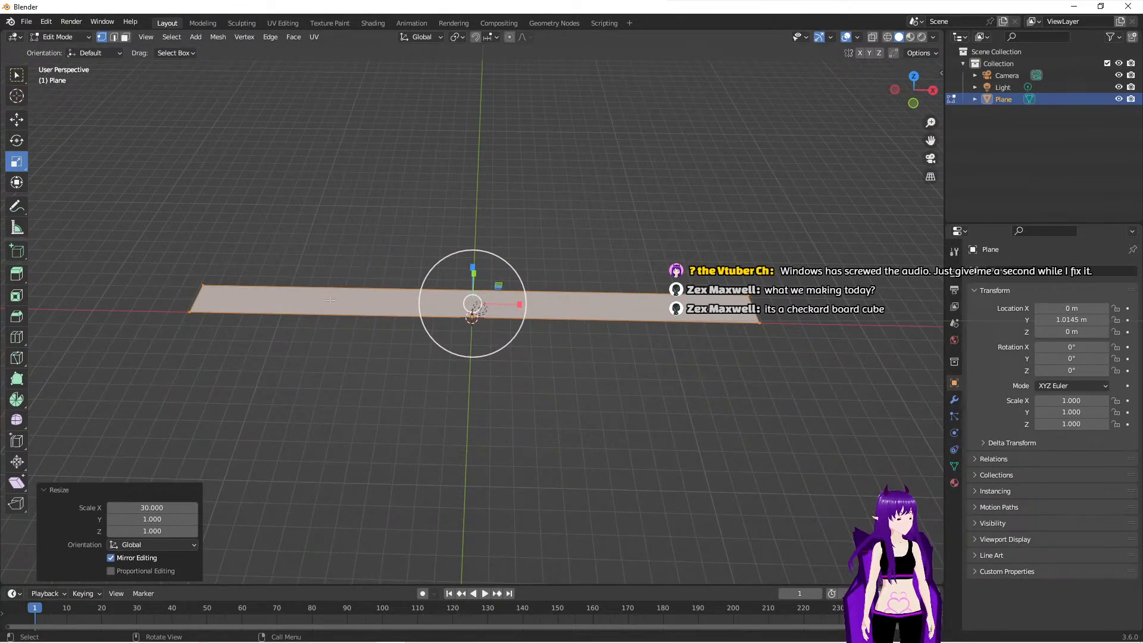
pyautogui.moveTo(357, 348); pyautogui.dragTo(242, 364, button='middle')
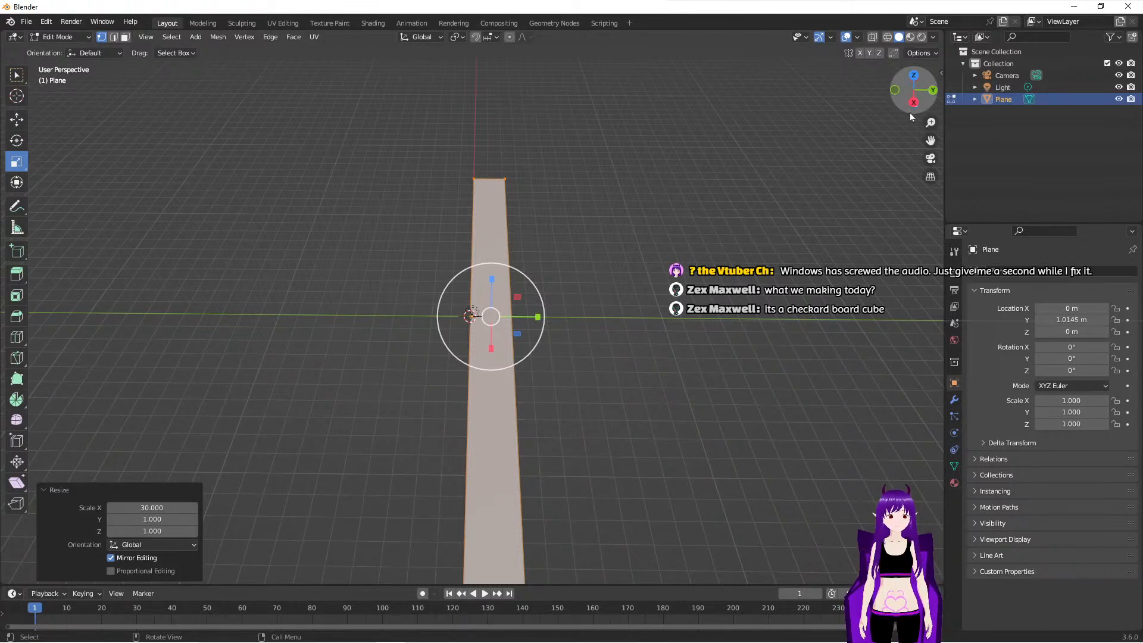
pyautogui.click(914, 84)
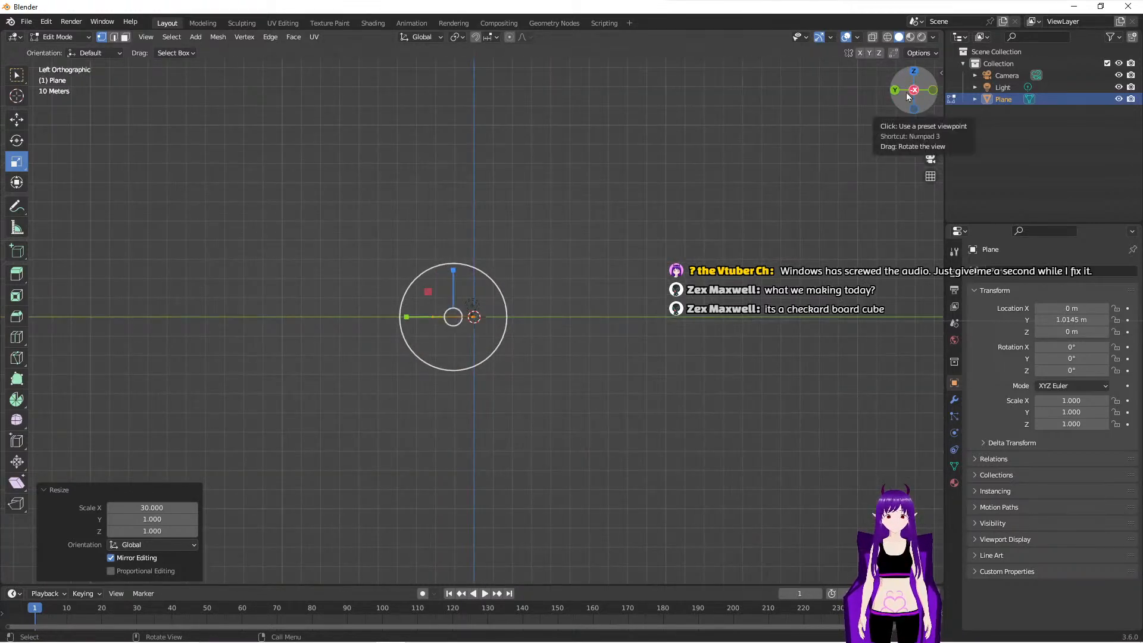
pyautogui.click(915, 73)
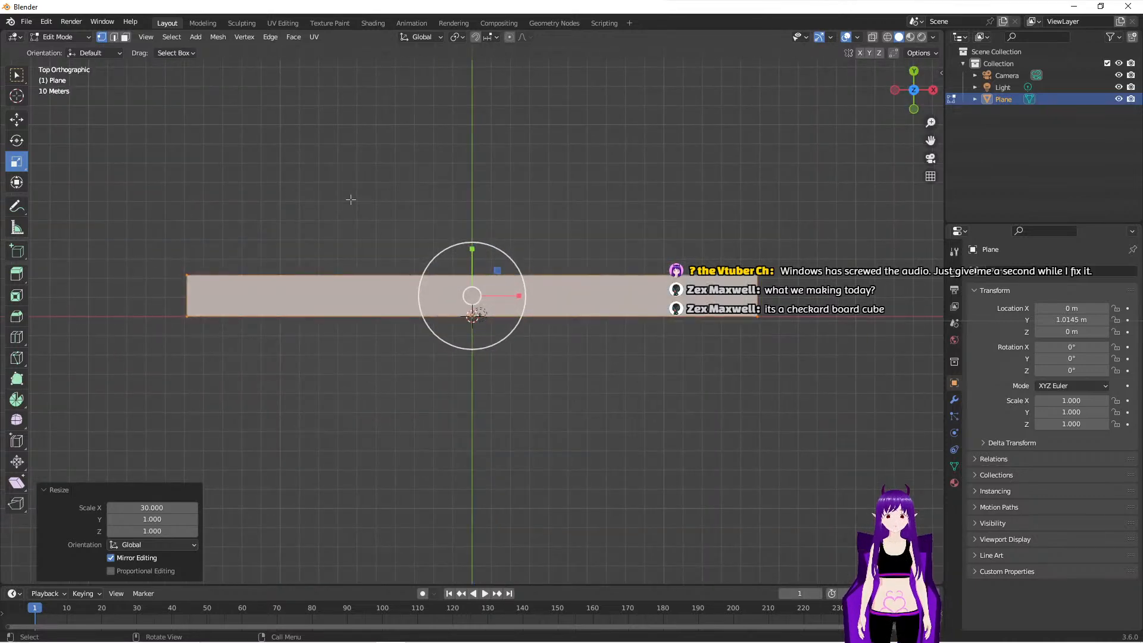
pyautogui.moveTo(319, 267); pyautogui.dragTo(646, 308)
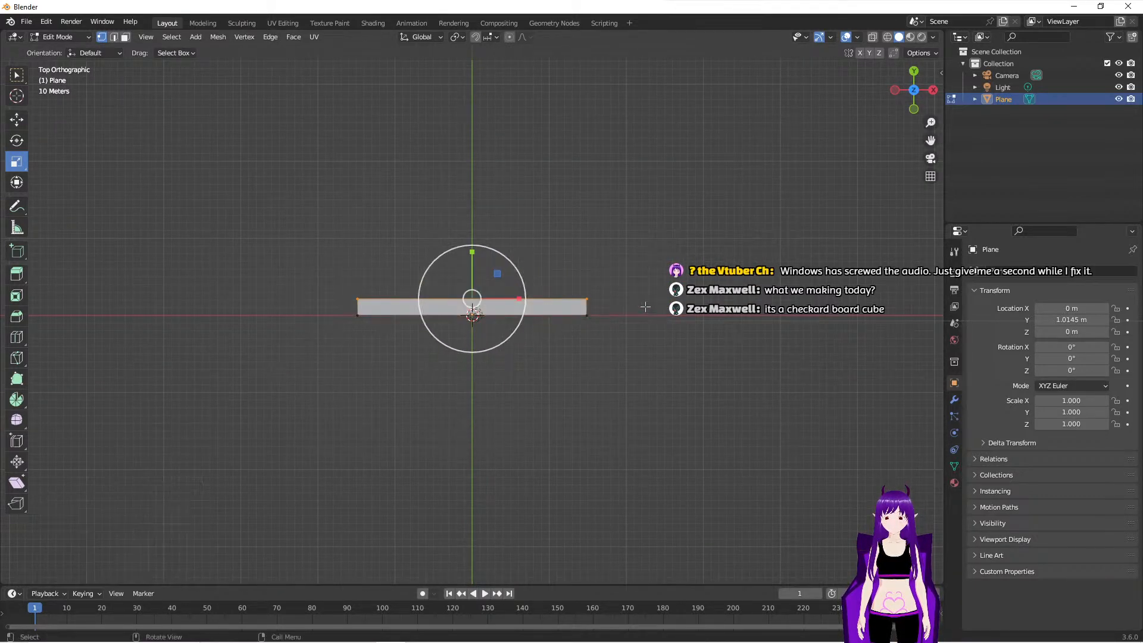
pyautogui.click(18, 121)
pyautogui.moveTo(471, 255); pyautogui.dragTo(468, 45)
# - Move the far edge about another 360 m along Y and check the ground through the camera and from outside
pyautogui.moveTo(758, 301); pyautogui.dragTo(590, 243, button='middle')
pyautogui.scroll(-2, 591, 243)
pyautogui.scroll(2, 591, 243)
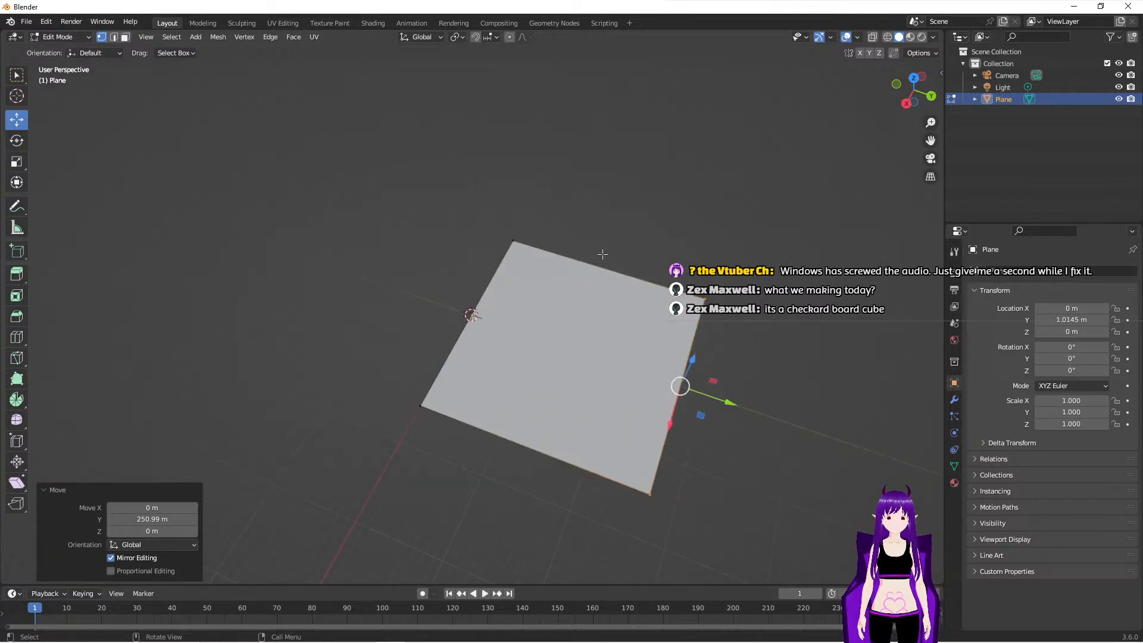
pyautogui.moveTo(724, 402); pyautogui.dragTo(940, 475)
pyautogui.moveTo(184, 410); pyautogui.dragTo(250, 425, button='middle')
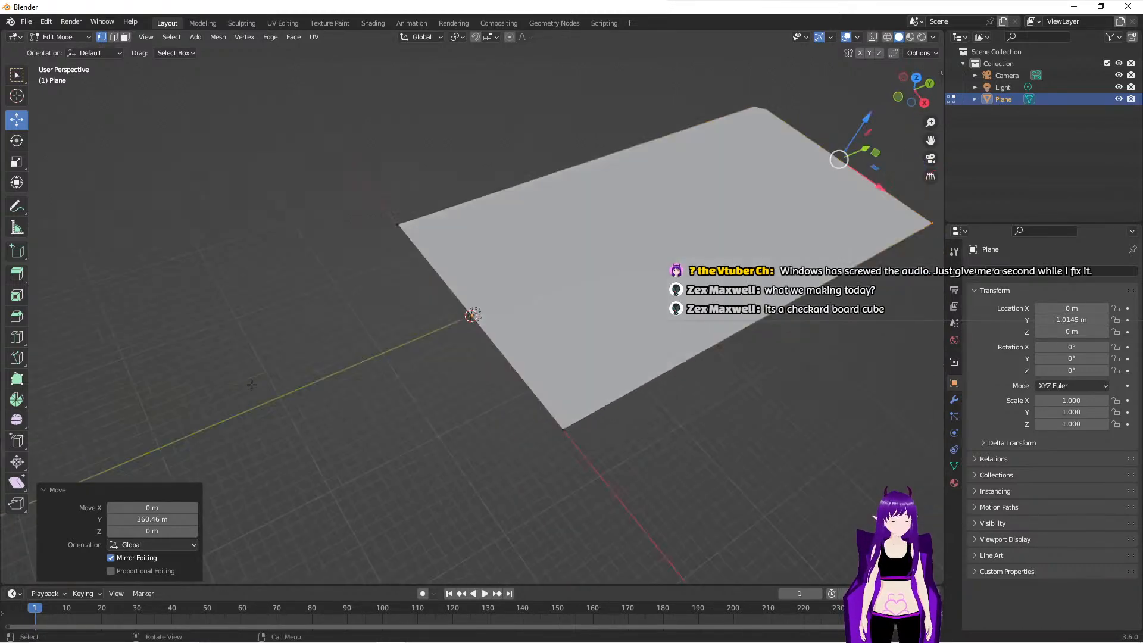
pyautogui.press('KP_0')
pyautogui.moveTo(507, 331); pyautogui.dragTo(429, 357, button='middle')
pyautogui.scroll(-15, 429, 356)
pyautogui.scroll(-14, 429, 357)
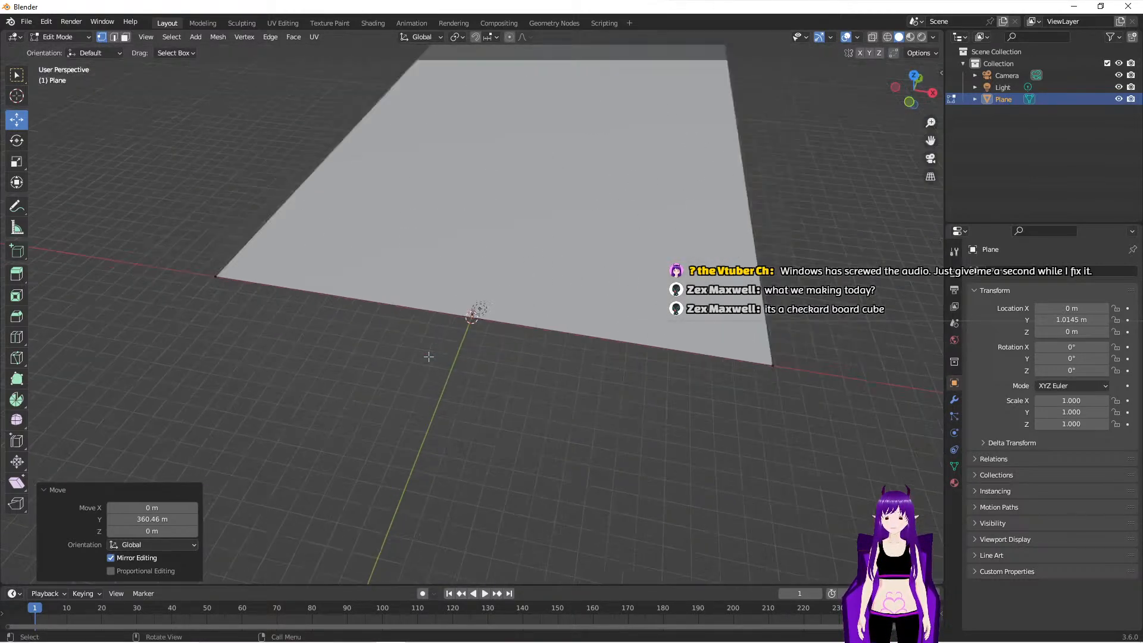
pyautogui.scroll(3, 429, 357)
pyautogui.moveTo(413, 422); pyautogui.dragTo(452, 382, button='middle')
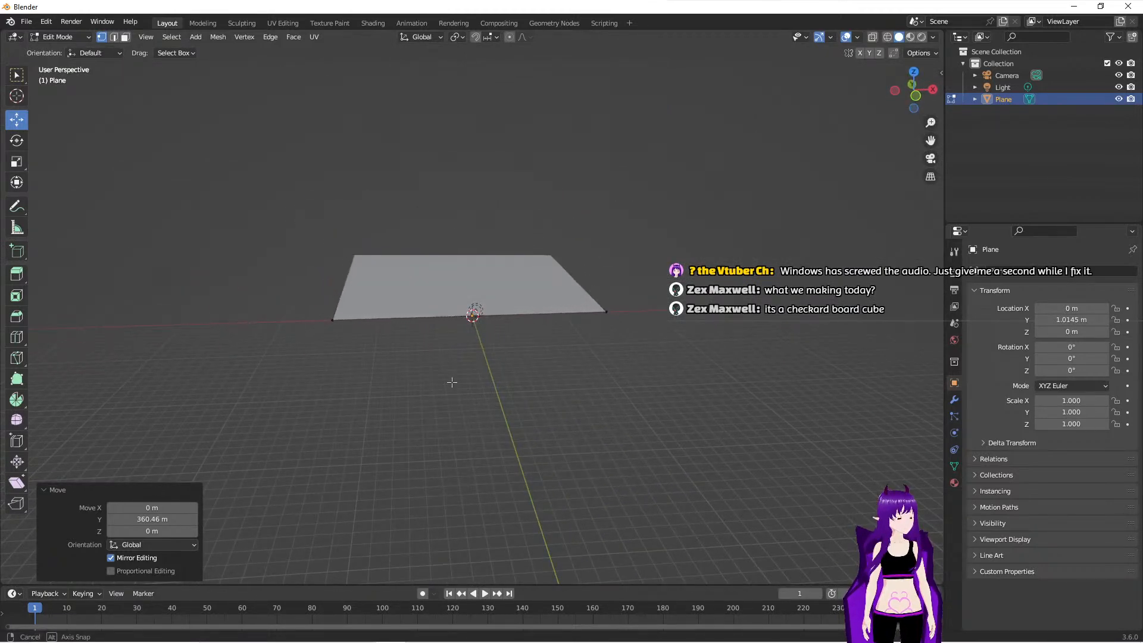
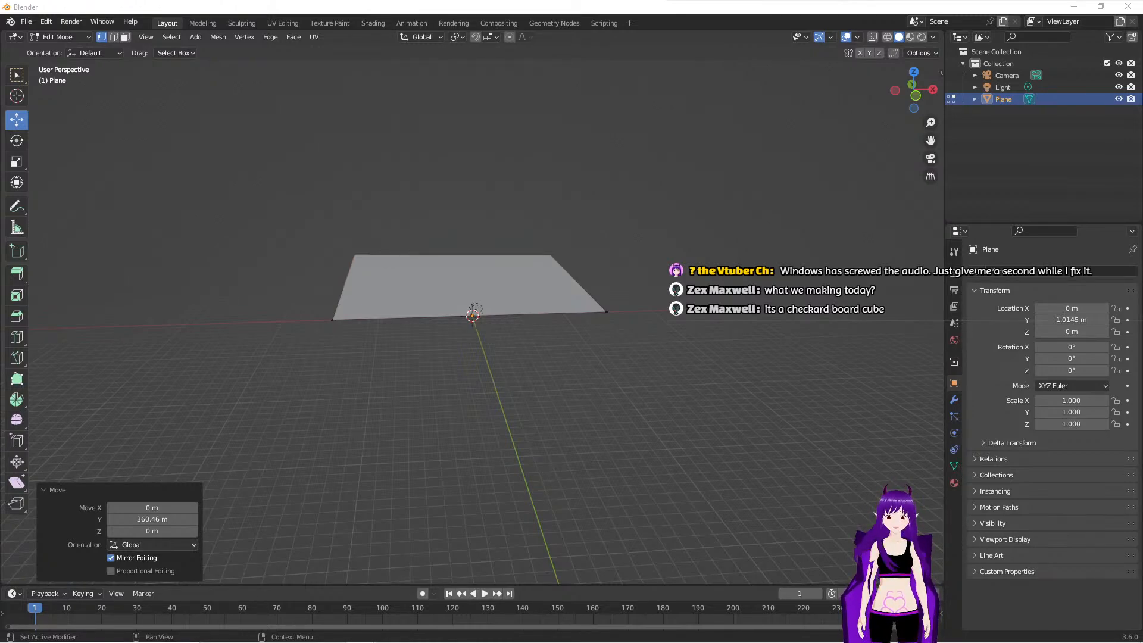
# - Examine the stretched ground plane's extent around the camera from several distances and angles
pyautogui.moveTo(766, 387); pyautogui.dragTo(452, 358, button='middle')
pyautogui.scroll(5, 435, 366)
pyautogui.scroll(3, 452, 358)
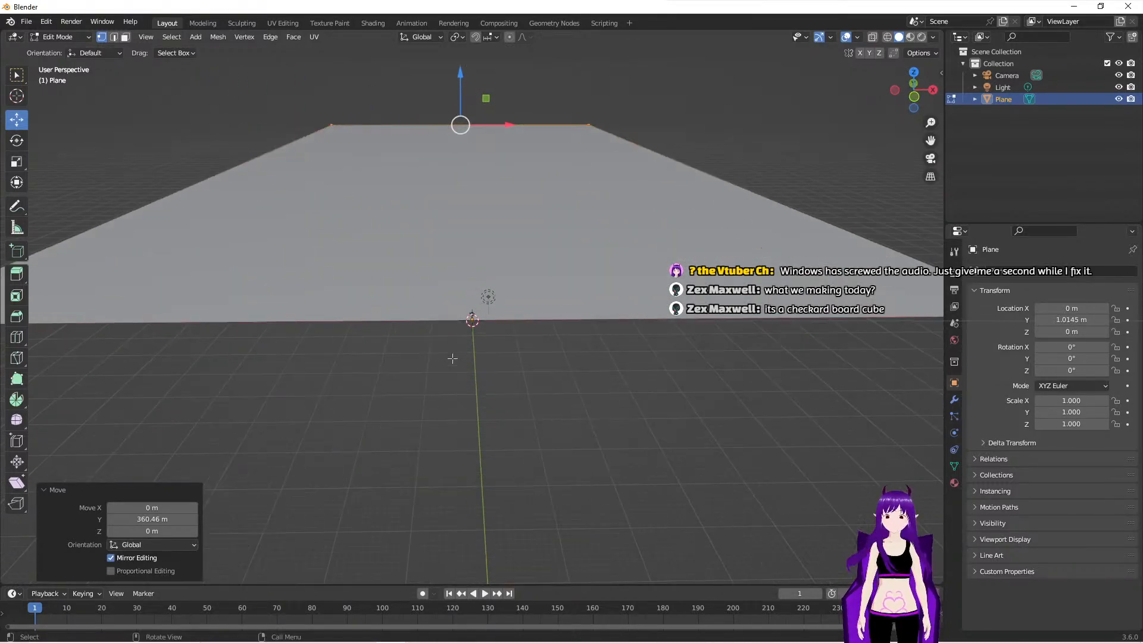
pyautogui.scroll(-1, 453, 359)
pyautogui.moveTo(382, 238); pyautogui.dragTo(380, 273, button='middle')
pyautogui.scroll(-4, 379, 273)
pyautogui.scroll(-3, 379, 272)
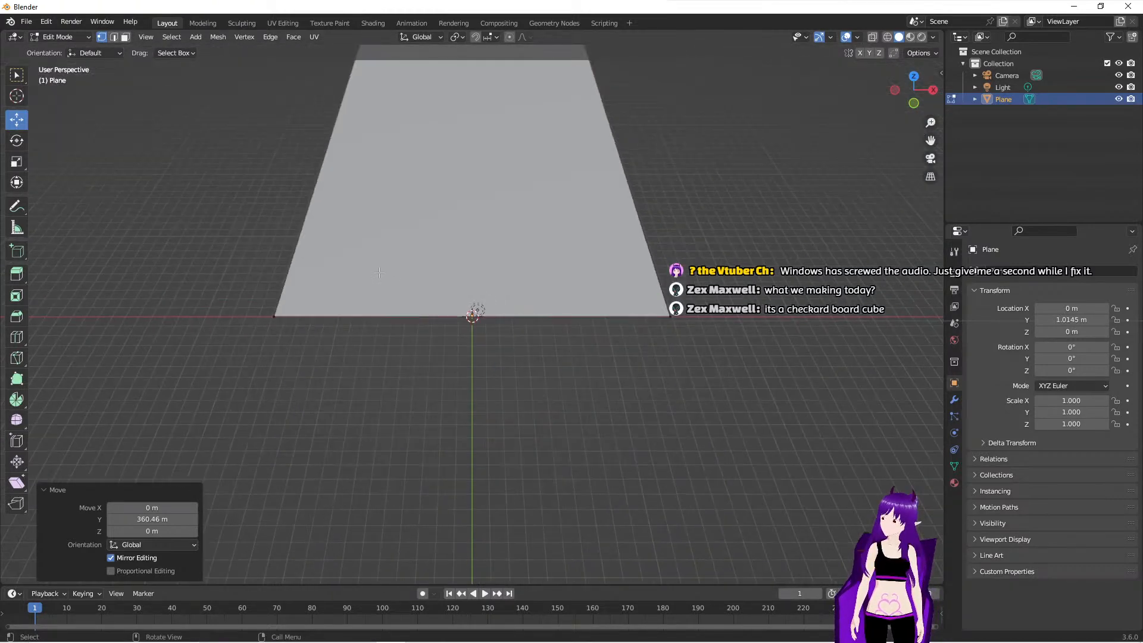
pyautogui.scroll(-2, 375, 241)
# - Undo the plane's far-edge moves and its 30-times scaling along X
pyautogui.moveTo(324, 118); pyautogui.dragTo(664, 347)
pyautogui.hotkey('ctrl', 'z')
pyautogui.hotkey('ctrl', 'z')
pyautogui.hotkey('ctrl', 'z')
pyautogui.hotkey('ctrl', 'z')
pyautogui.hotkey('ctrl', 'z')
pyautogui.hotkey('ctrl', 'z')
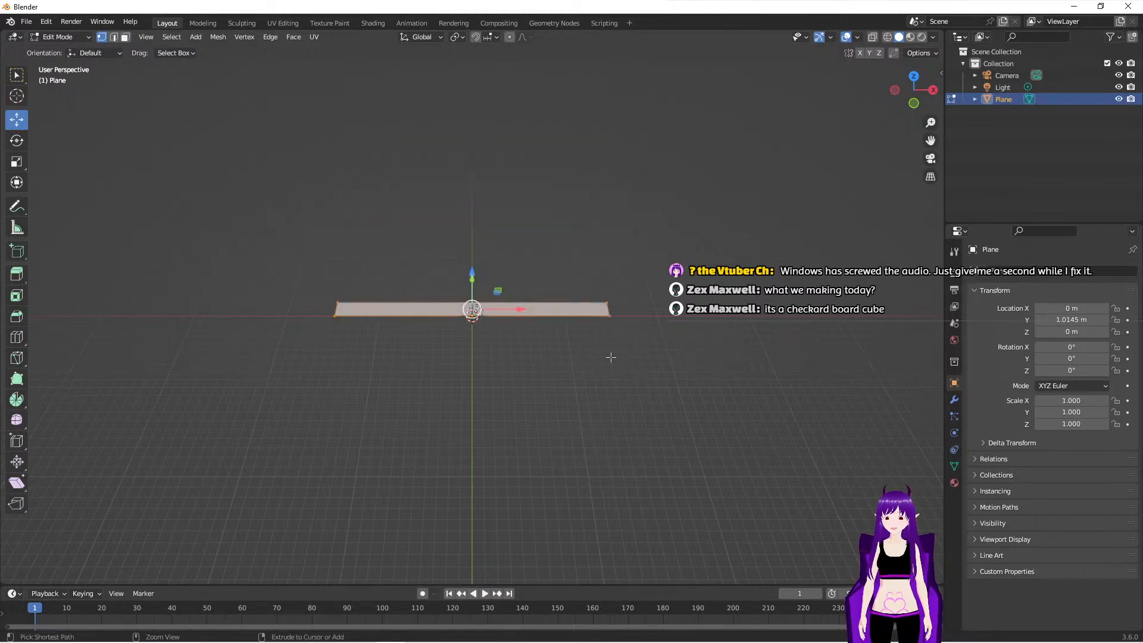
pyautogui.hotkey('ctrl', 'shift', 'z')
pyautogui.hotkey('ctrl', 'shift', 'z')
pyautogui.hotkey('ctrl', 'shift', 'z')
pyautogui.hotkey('ctrl', 'shift', 'z')
pyautogui.hotkey('ctrl', 'shift', 'z')
pyautogui.hotkey('ctrl', 'shift', 'z')
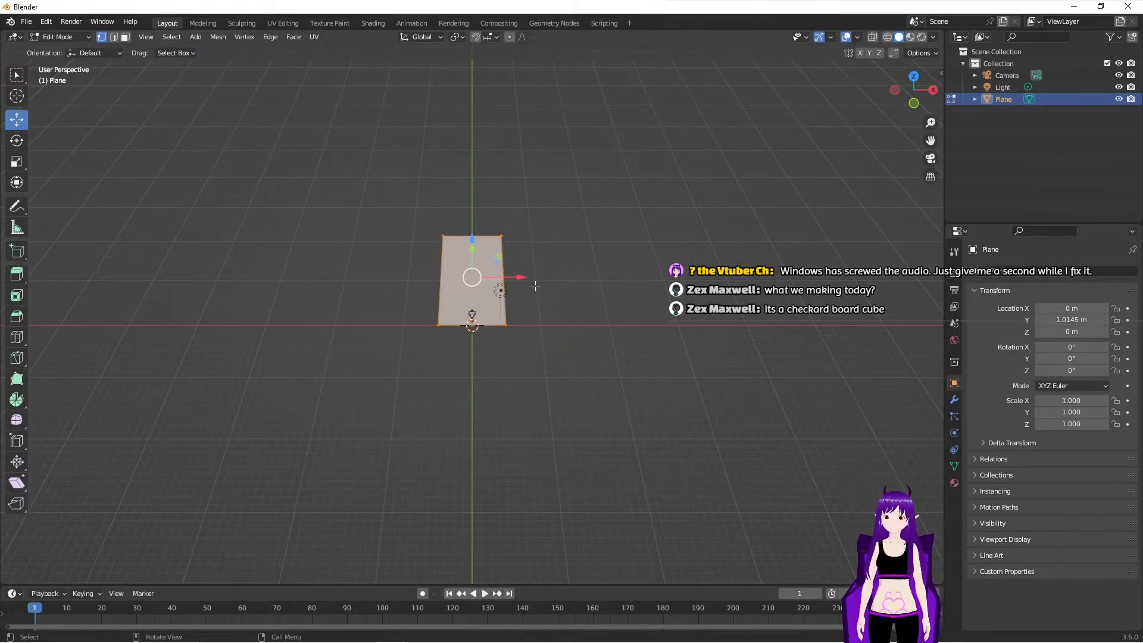
# - Select the plane's long edge on the +X side and move it inward along X
pyautogui.moveTo(500, 358); pyautogui.dragTo(498, 395, button='middle')
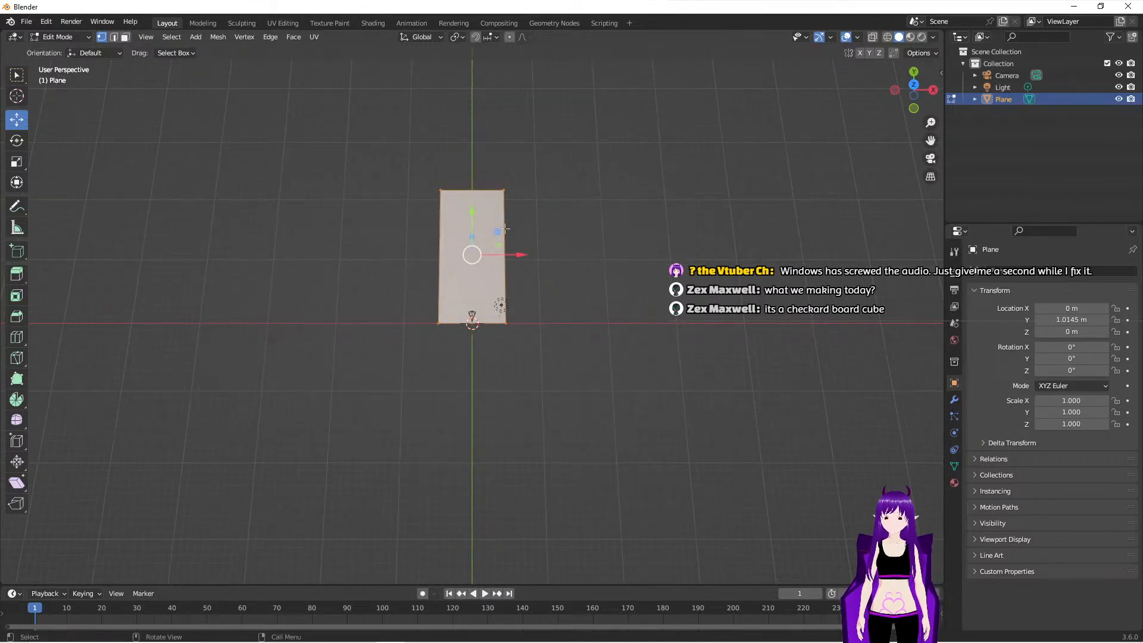
pyautogui.scroll(10, 523, 344)
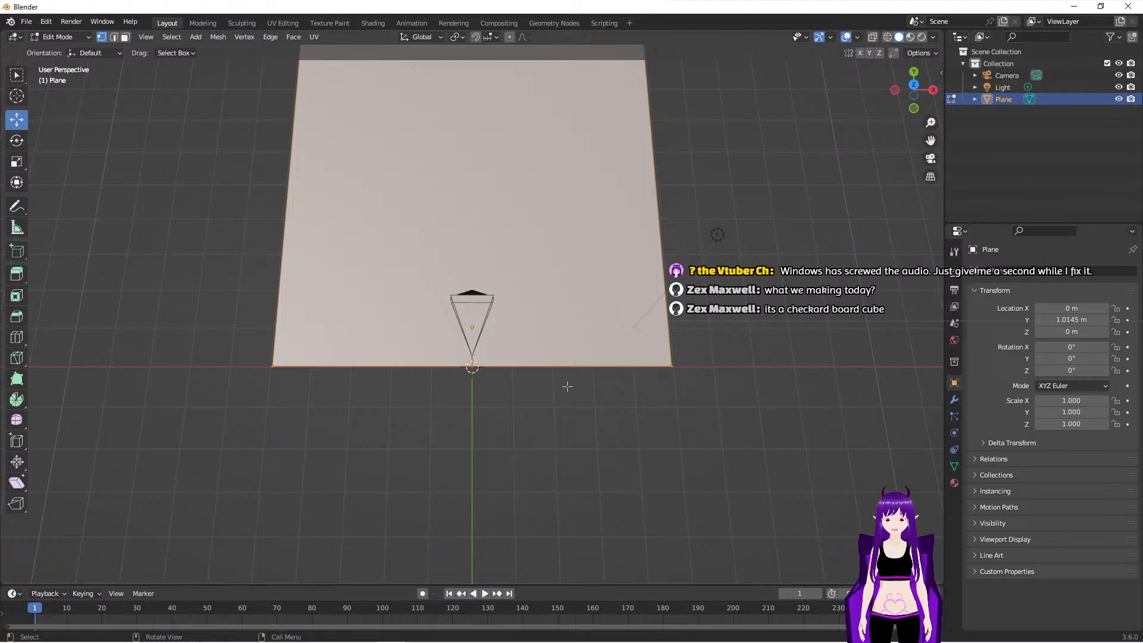
pyautogui.scroll(-5, 617, 386)
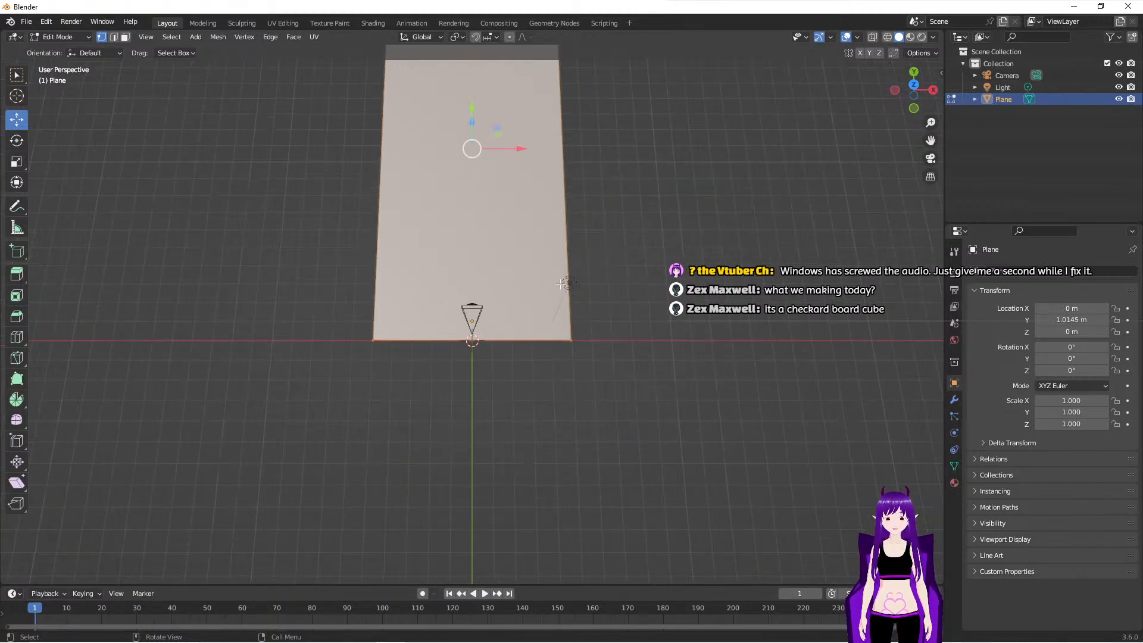
pyautogui.scroll(1, 564, 283)
pyautogui.scroll(-2, 563, 283)
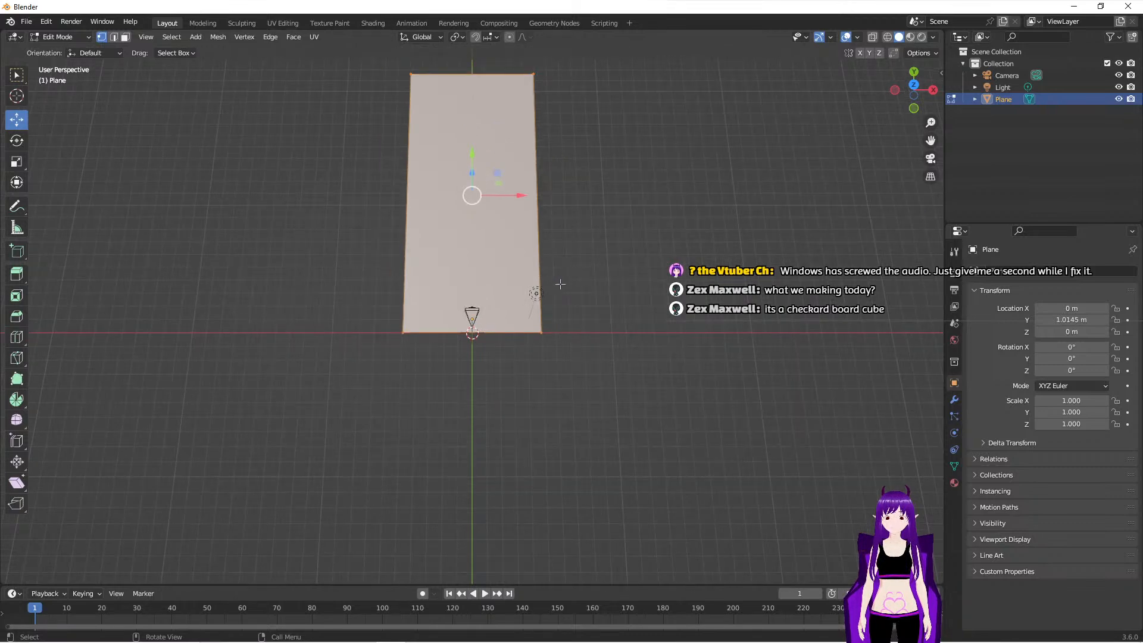
pyautogui.scroll(5, 467, 366)
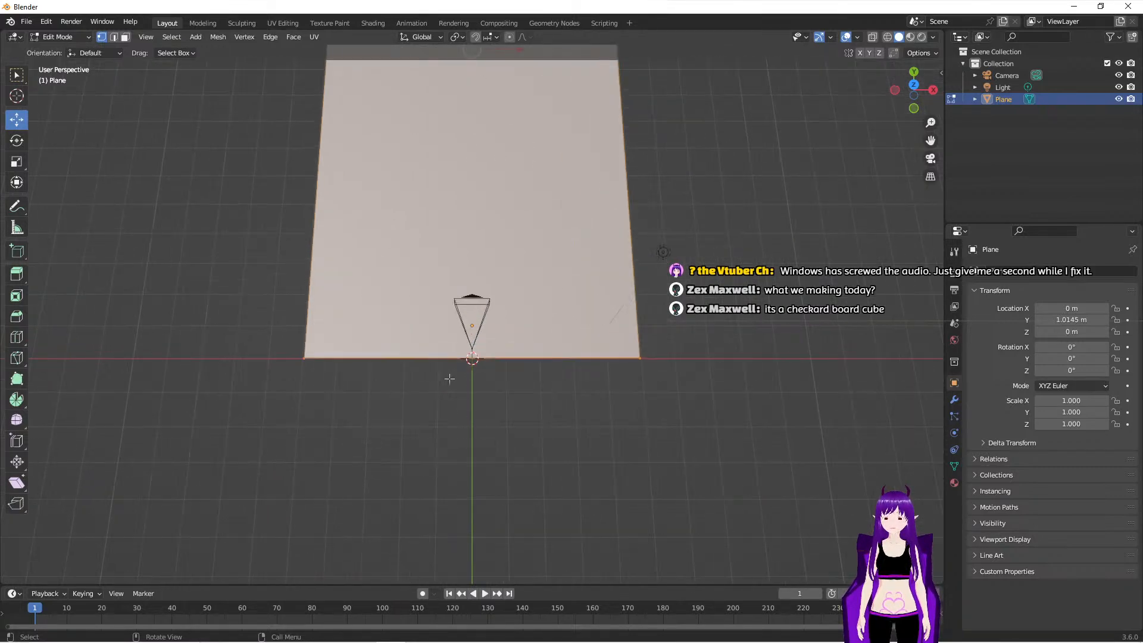
pyautogui.keyDown('shift'); pyautogui.moveTo(432, 414); pyautogui.dragTo(439, 372, button='middle'); pyautogui.keyUp('shift')
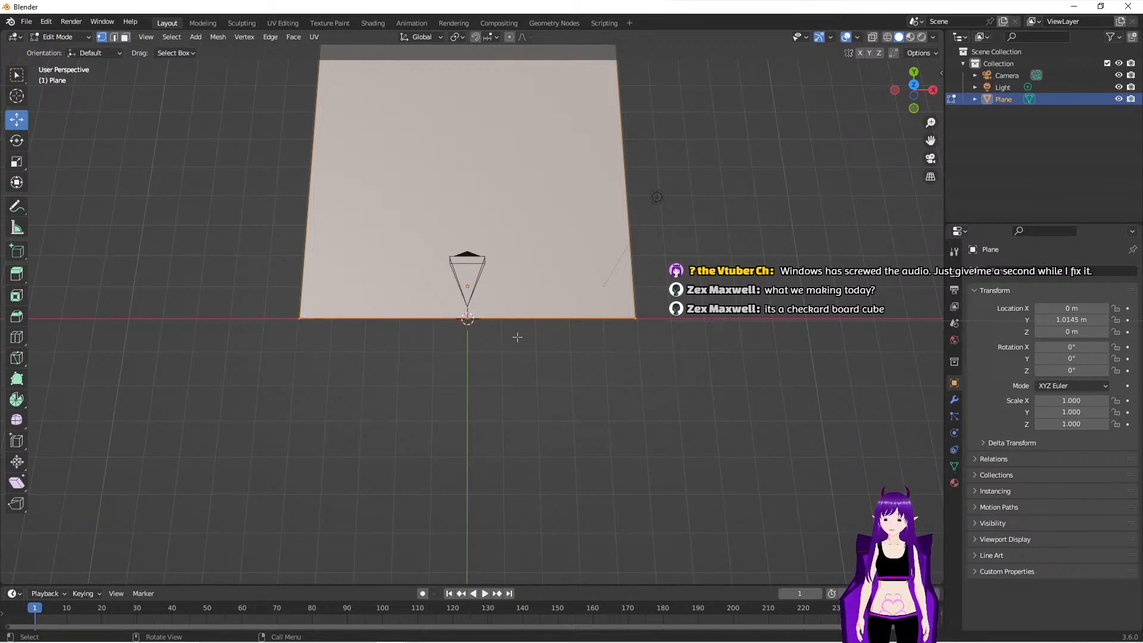
pyautogui.scroll(-5, 613, 320)
pyautogui.moveTo(507, 102); pyautogui.dragTo(538, 343)
pyautogui.moveTo(564, 218); pyautogui.dragTo(543, 230)
# - Select the plane's long edge on the -X side and move it about -1.09 m, then about 2.08 m, along X
pyautogui.moveTo(395, 97); pyautogui.dragTo(446, 355)
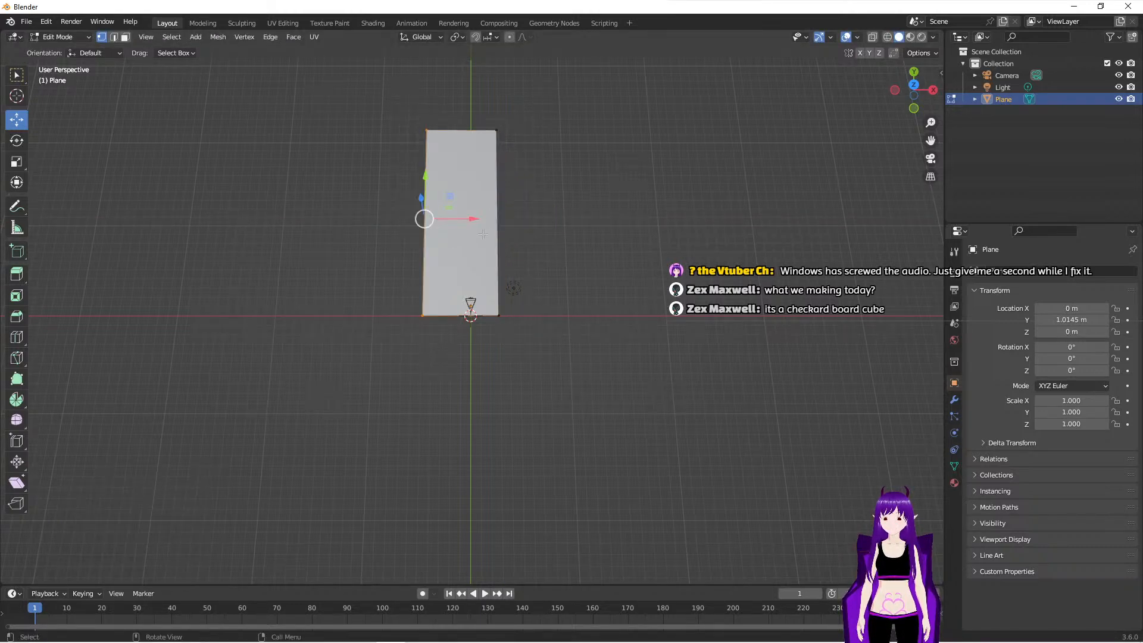
pyautogui.moveTo(471, 225); pyautogui.dragTo(461, 226)
pyautogui.scroll(3, 429, 303)
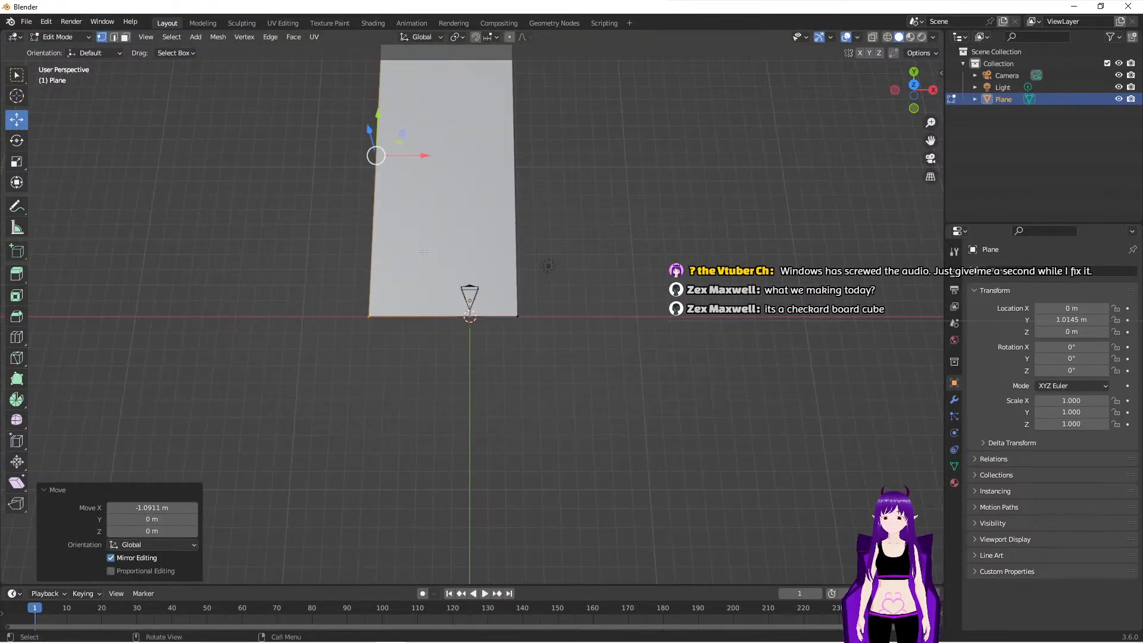
pyautogui.moveTo(425, 156); pyautogui.dragTo(463, 152)
pyautogui.scroll(3, 516, 394)
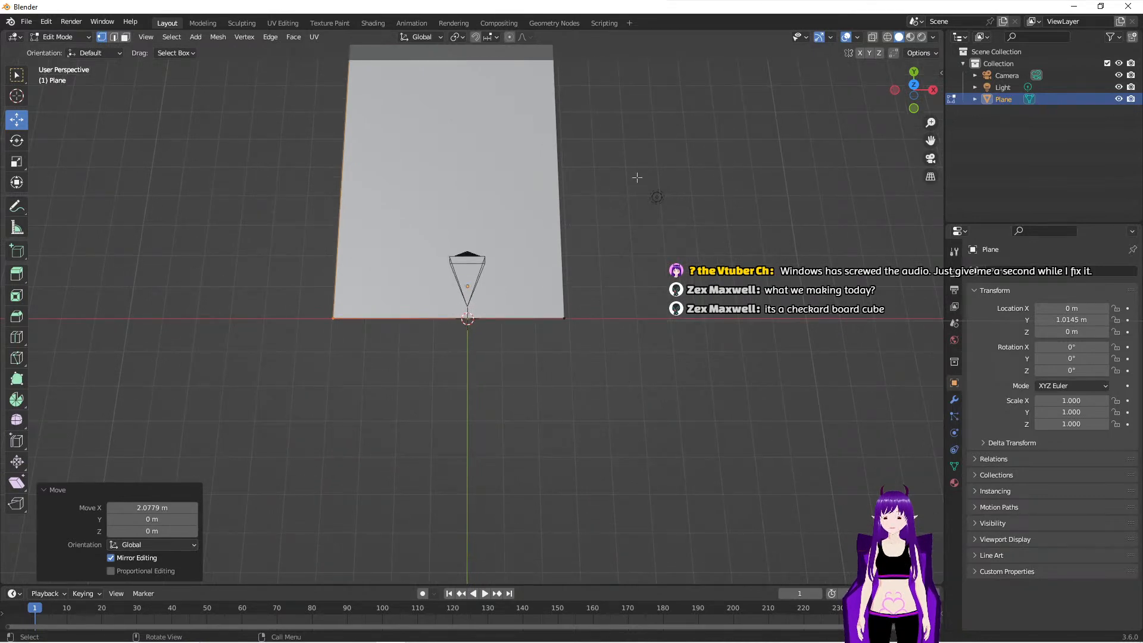
# - In top orthographic view, select the plane's +X long edge and move it slightly outward along X
pyautogui.click(915, 96)
pyautogui.click(916, 96)
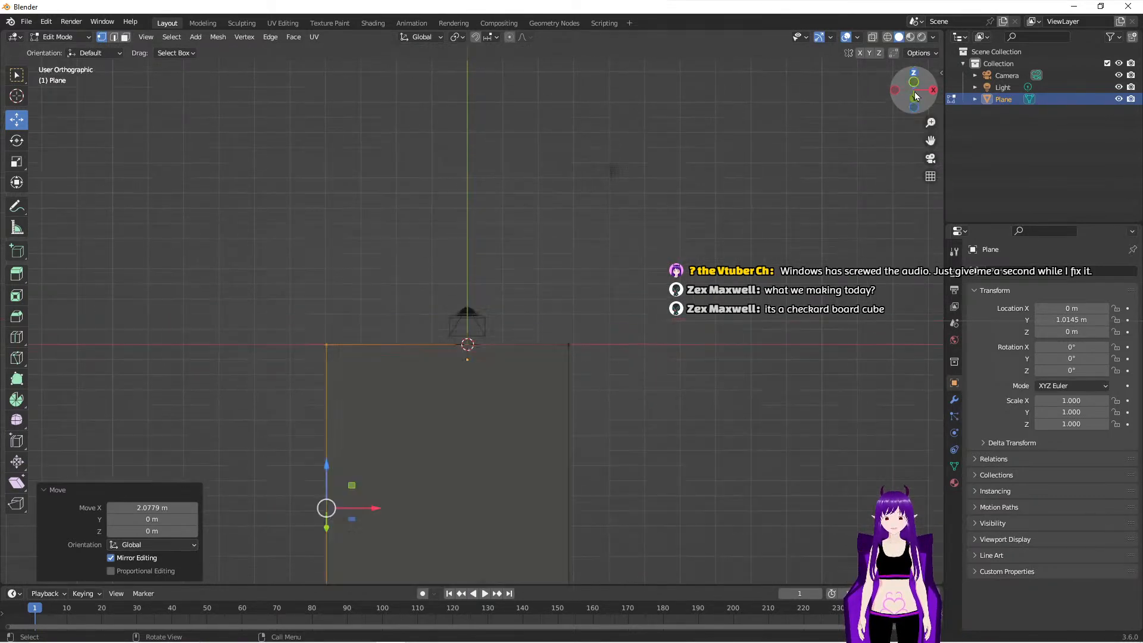
pyautogui.scroll(-2, 661, 148)
pyautogui.keyDown('shift'); pyautogui.moveTo(633, 171); pyautogui.dragTo(646, 387, button='middle'); pyautogui.keyUp('shift')
pyautogui.scroll(-2, 637, 332)
pyautogui.moveTo(511, 83); pyautogui.dragTo(565, 471)
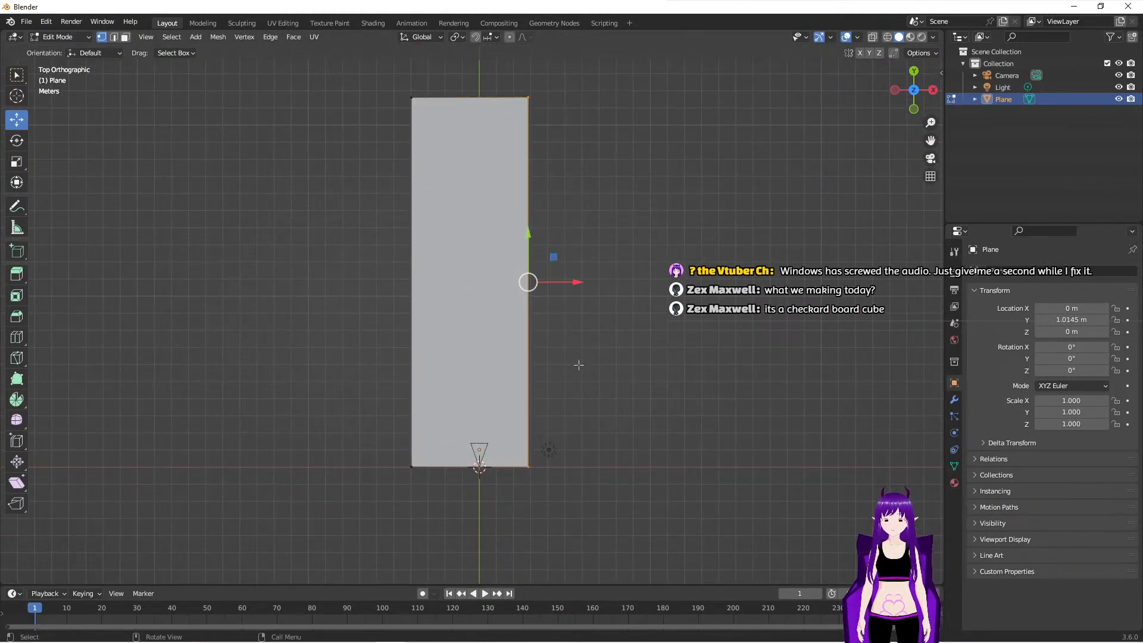
pyautogui.moveTo(577, 281); pyautogui.dragTo(584, 276)
# - Move the plane's -X long edge inward, then move its +X long edge outward along X
pyautogui.moveTo(378, 74); pyautogui.dragTo(440, 553)
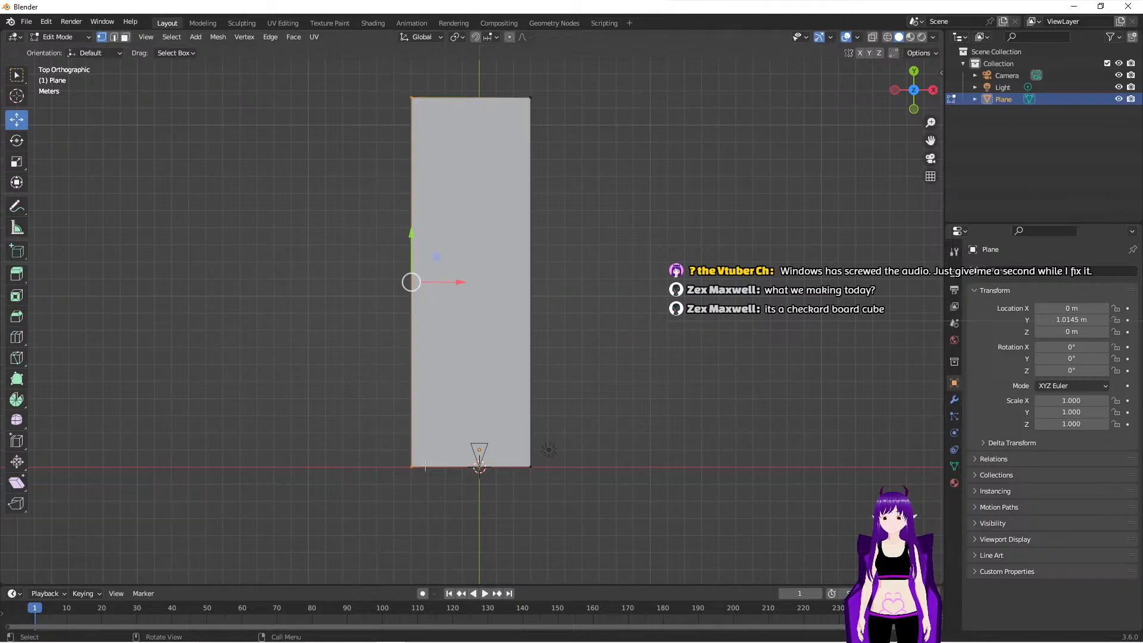
pyautogui.moveTo(466, 282); pyautogui.dragTo(481, 283)
pyautogui.moveTo(529, 78); pyautogui.dragTo(534, 494)
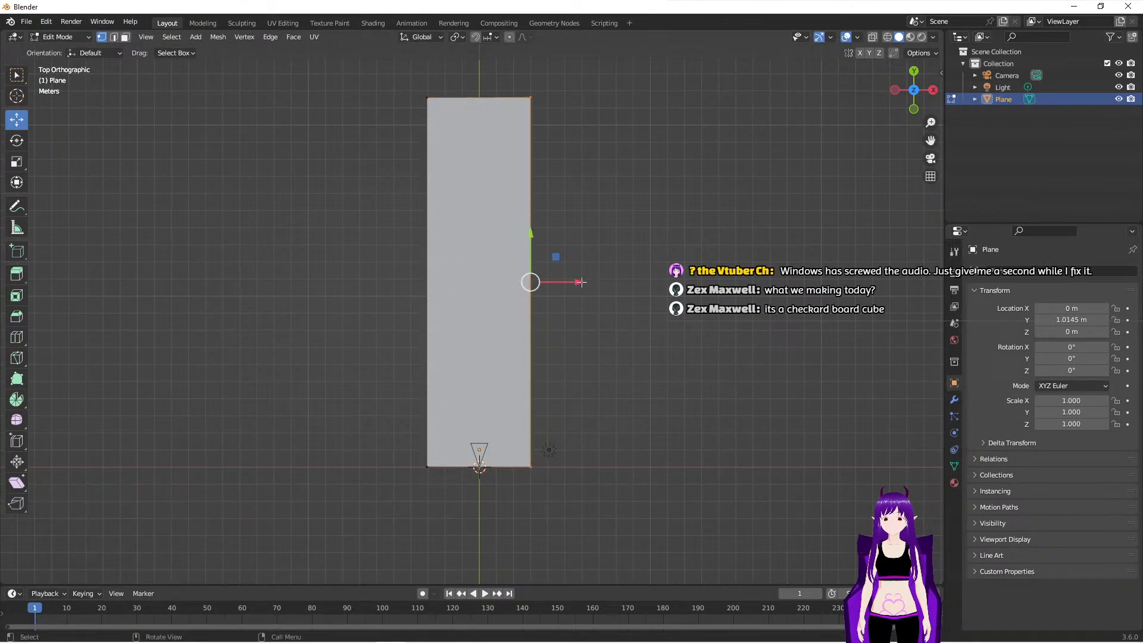
pyautogui.moveTo(583, 281); pyautogui.dragTo(620, 281)
# - Move the plane's -X long edge outward along X in two moves, the second about -2.1 m in perspective view
pyautogui.moveTo(403, 73); pyautogui.dragTo(468, 502)
pyautogui.moveTo(478, 282); pyautogui.dragTo(426, 281)
pyautogui.moveTo(584, 491); pyautogui.dragTo(579, 375, button='middle')
pyautogui.moveTo(418, 309); pyautogui.dragTo(397, 312)
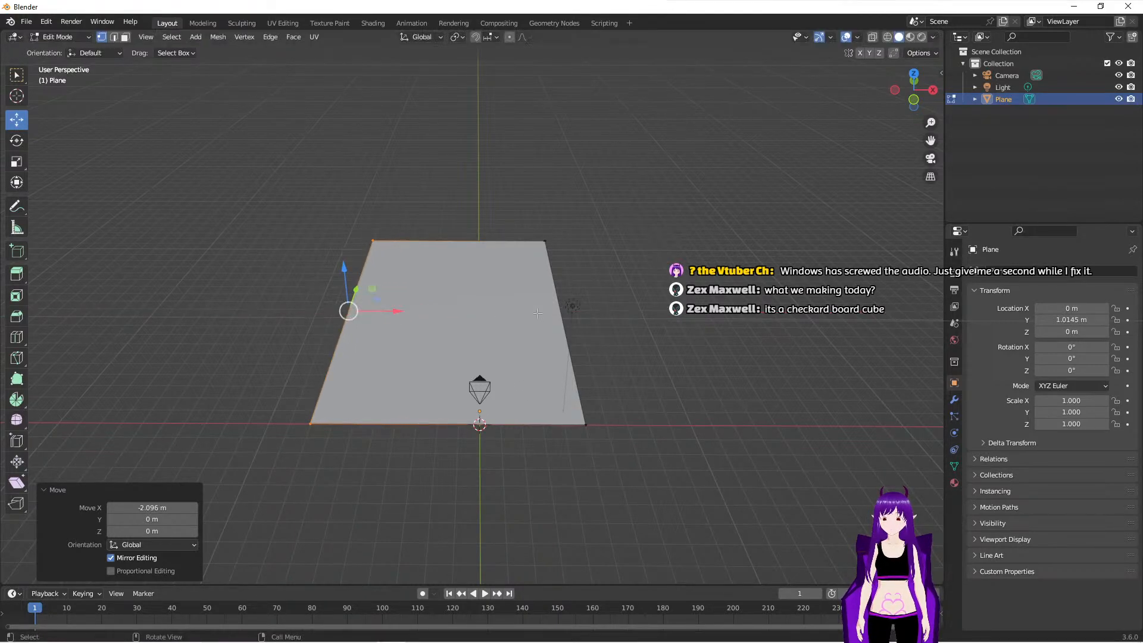
# - Select the plane's +X long edge and move it about 1.98 m outward along X
pyautogui.moveTo(531, 209); pyautogui.dragTo(592, 538)
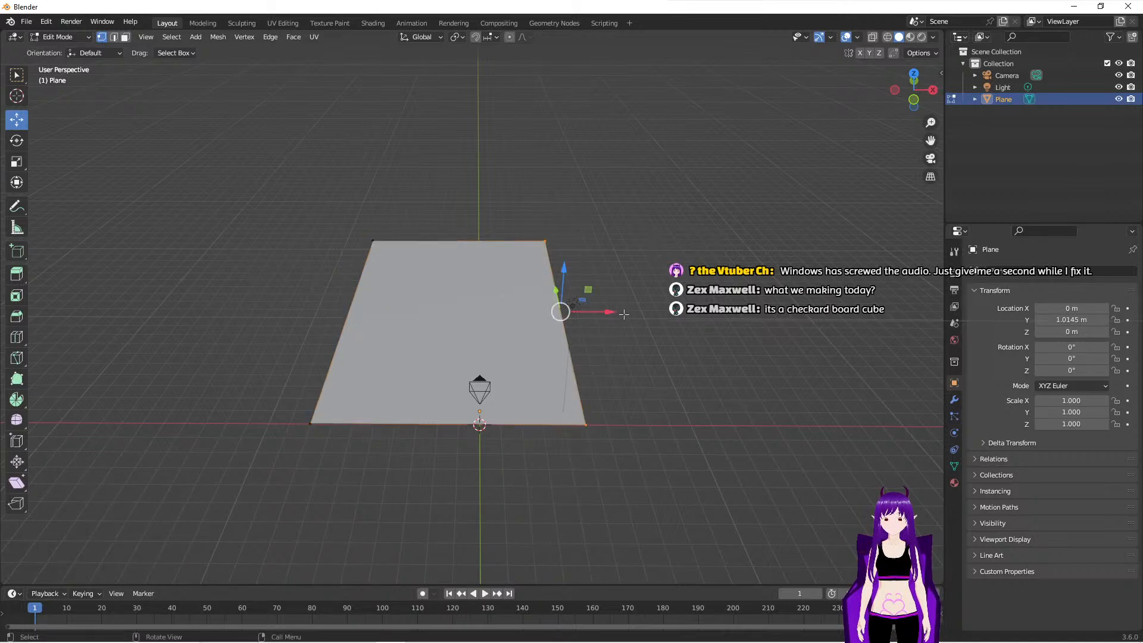
pyautogui.moveTo(610, 312); pyautogui.dragTo(646, 309)
pyautogui.moveTo(673, 396); pyautogui.dragTo(679, 400, button='middle')
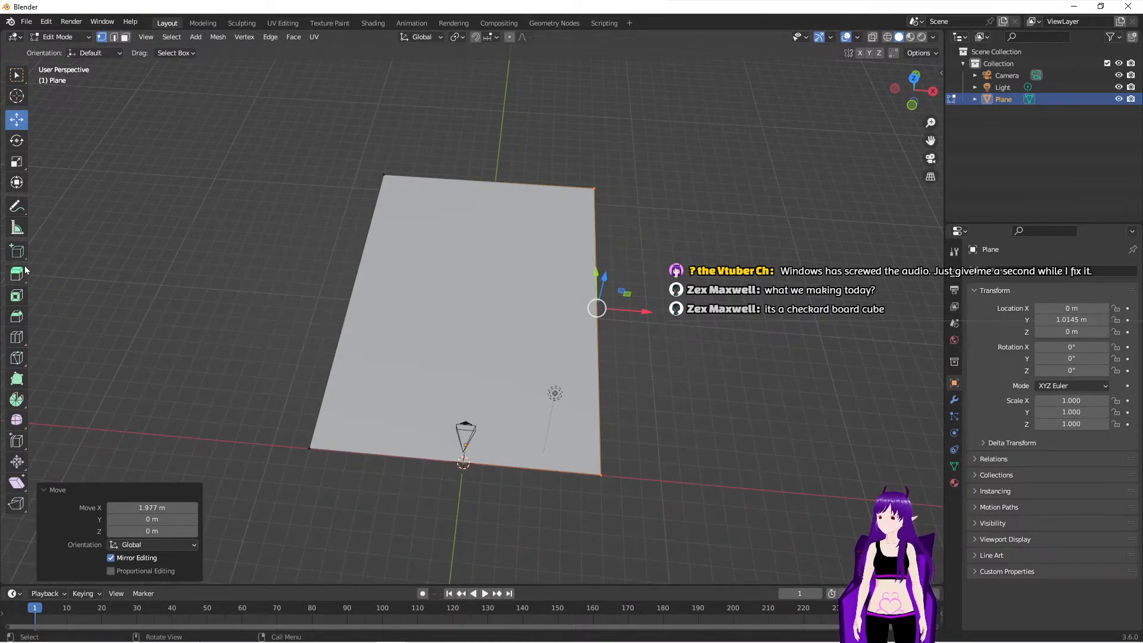
# - Add one centred loop cut running along the length of the plane
pyautogui.click(16, 337)
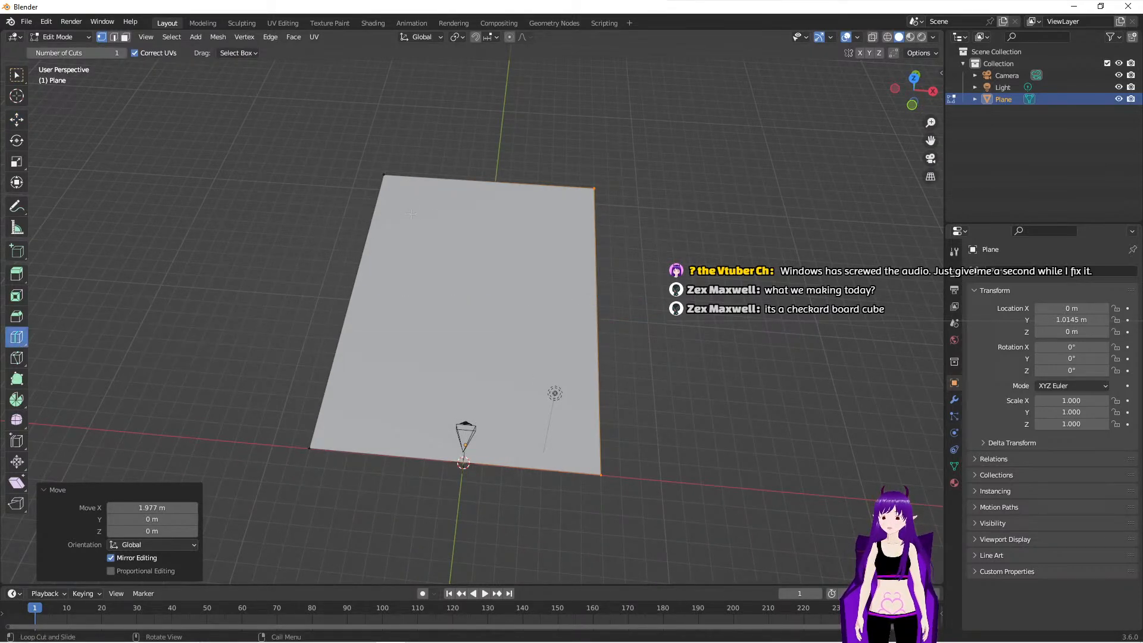
pyautogui.click(471, 188)
pyautogui.click(471, 189)
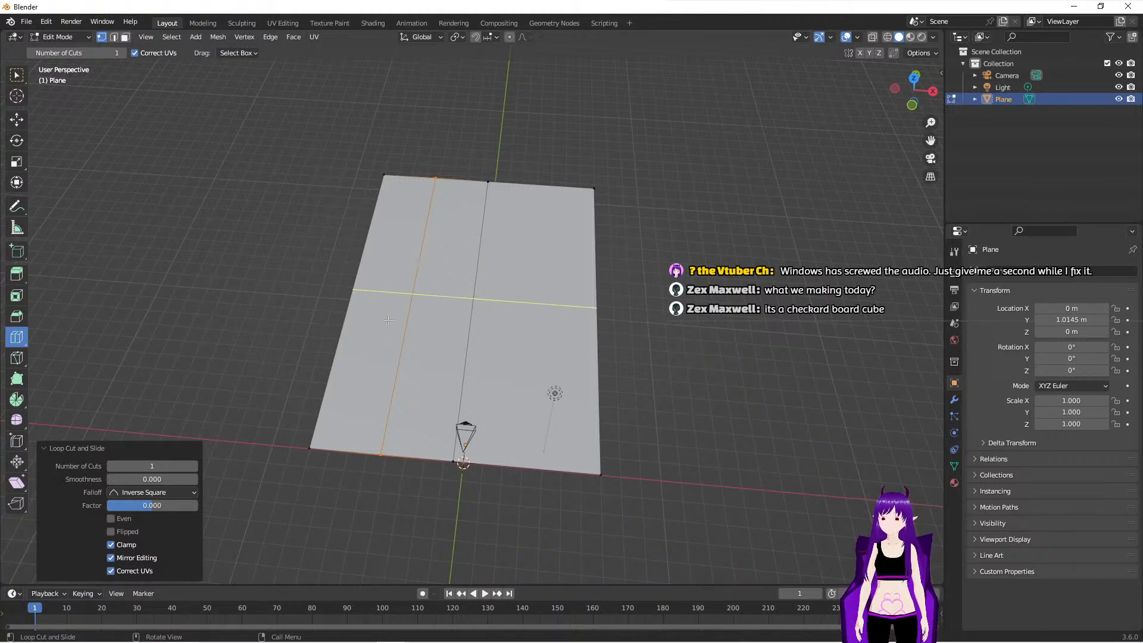
pyautogui.press('ctrl')
pyautogui.press('ctrl')
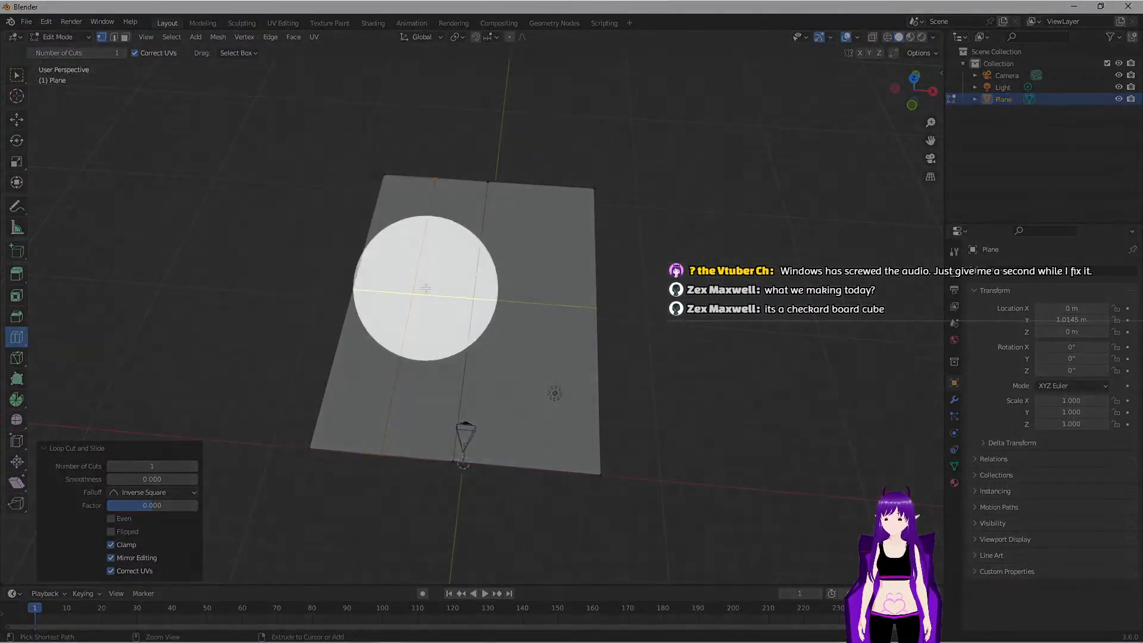
pyautogui.press('ctrl')
pyautogui.hotkey('ctrl', 'z')
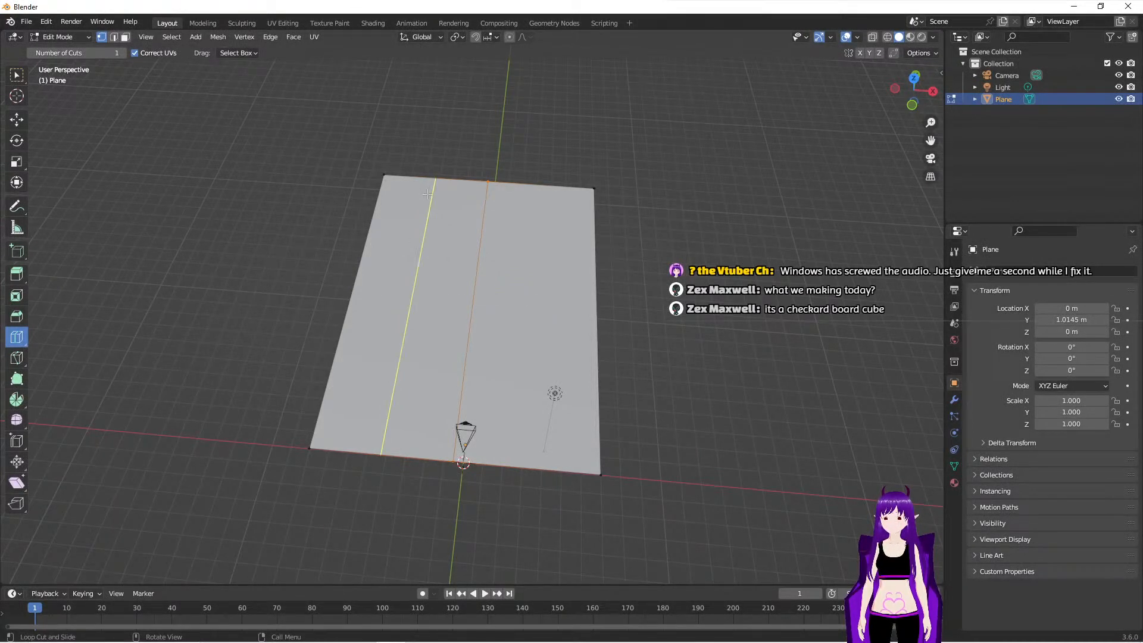
# - Add a lengthwise loop cut to each half of the plane, slid towards the outer edges by factors of about 0.467 and -0.459
pyautogui.moveTo(434, 182); pyautogui.dragTo(409, 186)
pyautogui.moveTo(530, 194); pyautogui.dragTo(563, 198)
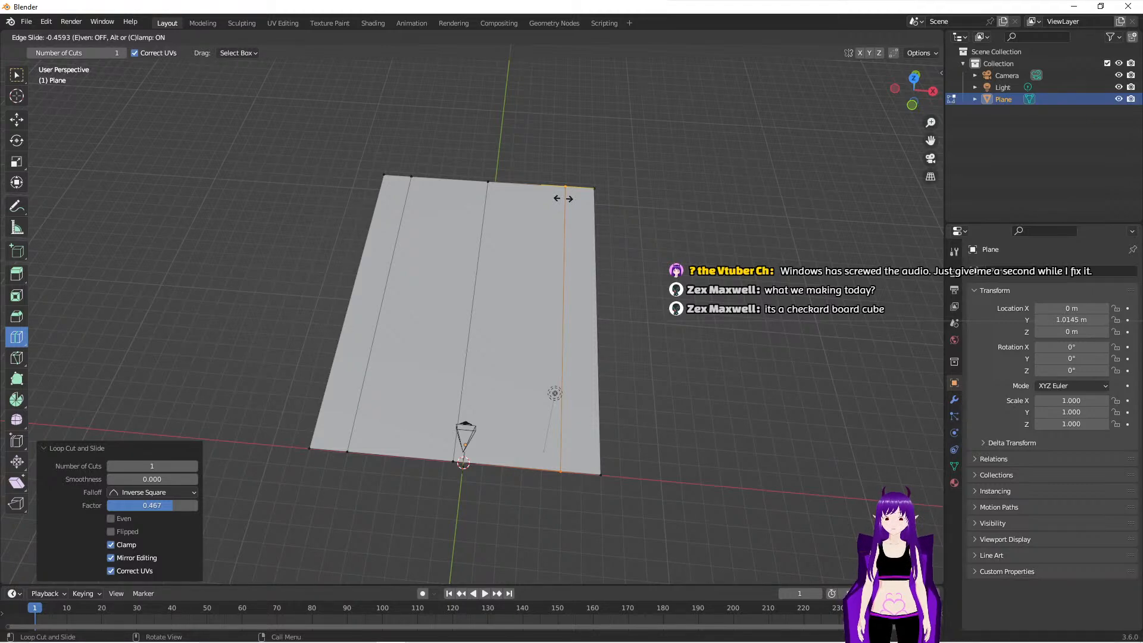
pyautogui.moveTo(563, 198); pyautogui.dragTo(564, 198)
# - Select the two outer strip faces and, in front orthographic view, extrude them upward about 0.49 m as raised sidewalks
pyautogui.moveTo(504, 333); pyautogui.dragTo(504, 379, button='middle')
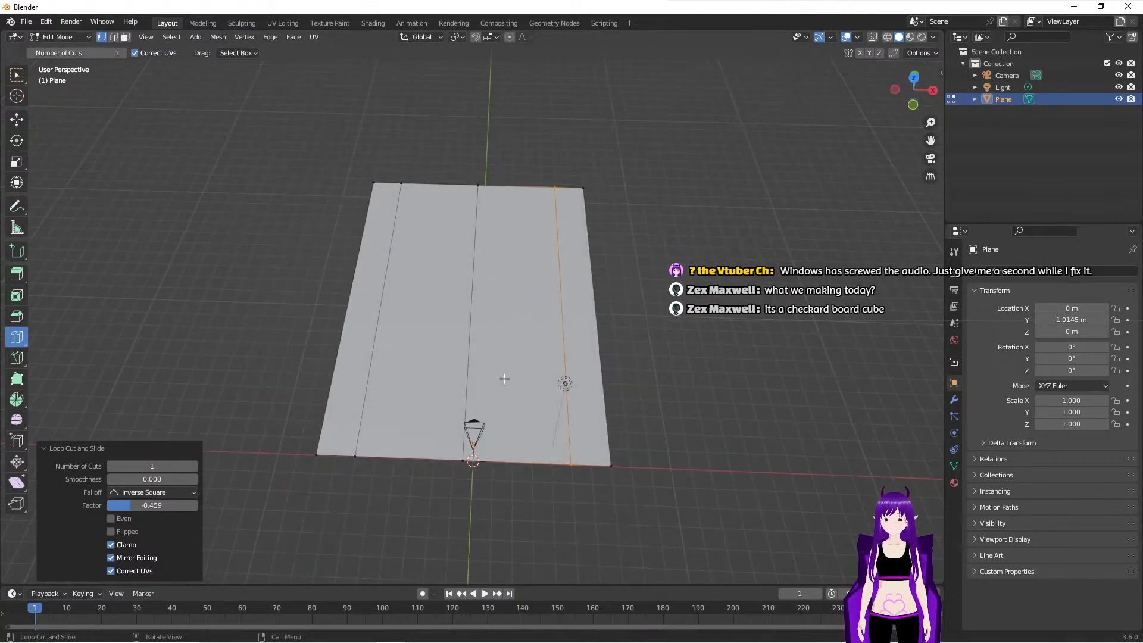
pyautogui.click(125, 37)
pyautogui.click(18, 77)
pyautogui.click(377, 240)
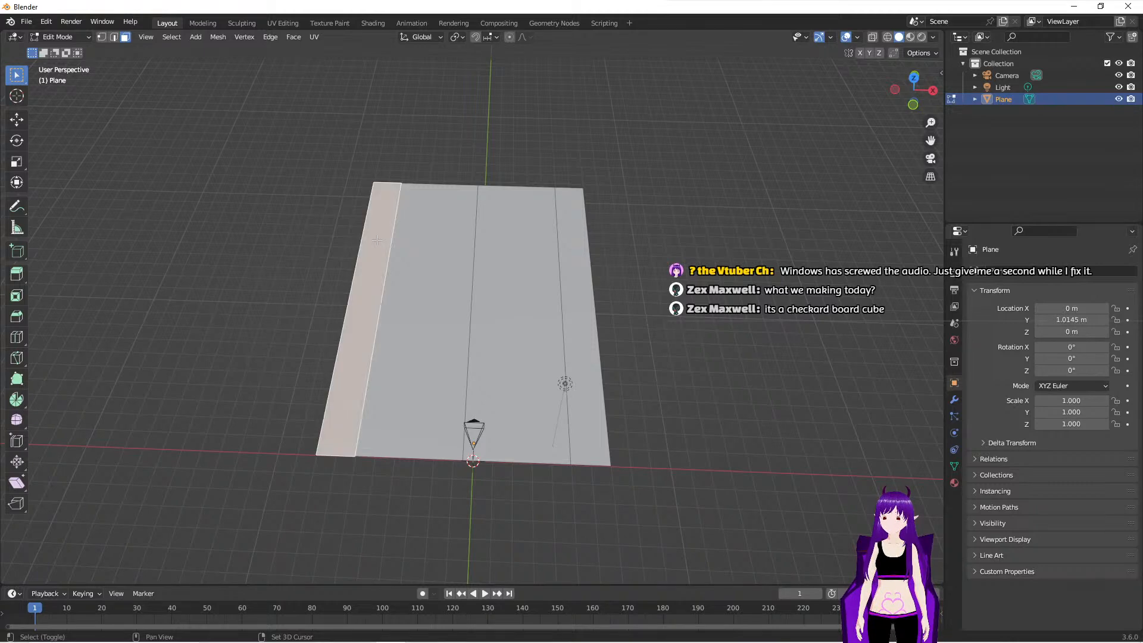
pyautogui.keyDown('shift'); pyautogui.click(593, 264); pyautogui.keyUp('shift')
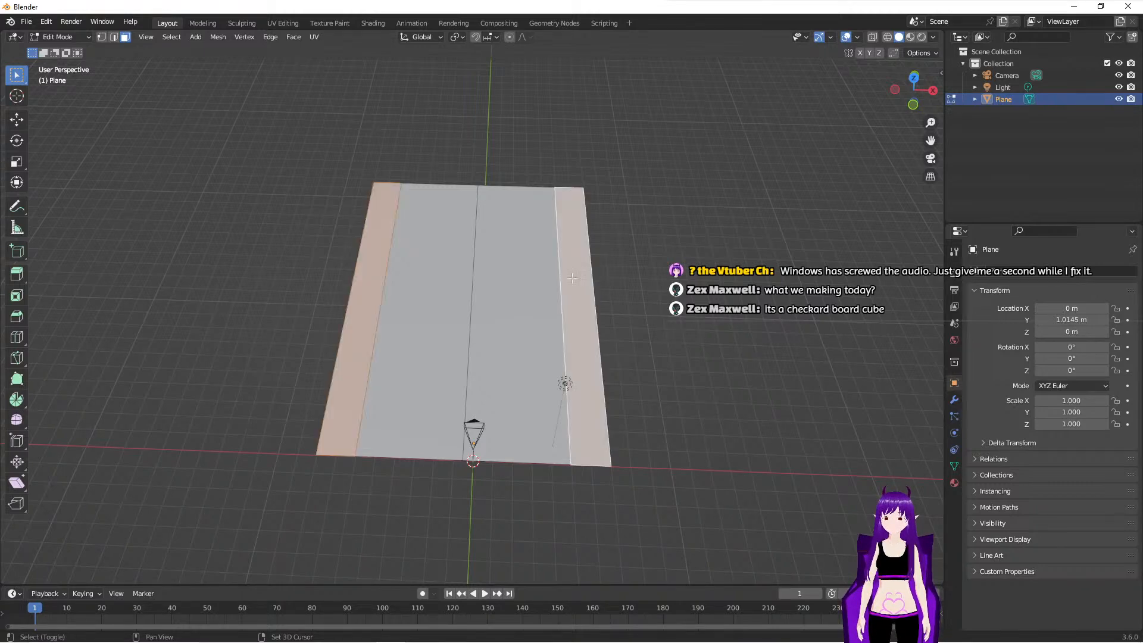
pyautogui.click(913, 105)
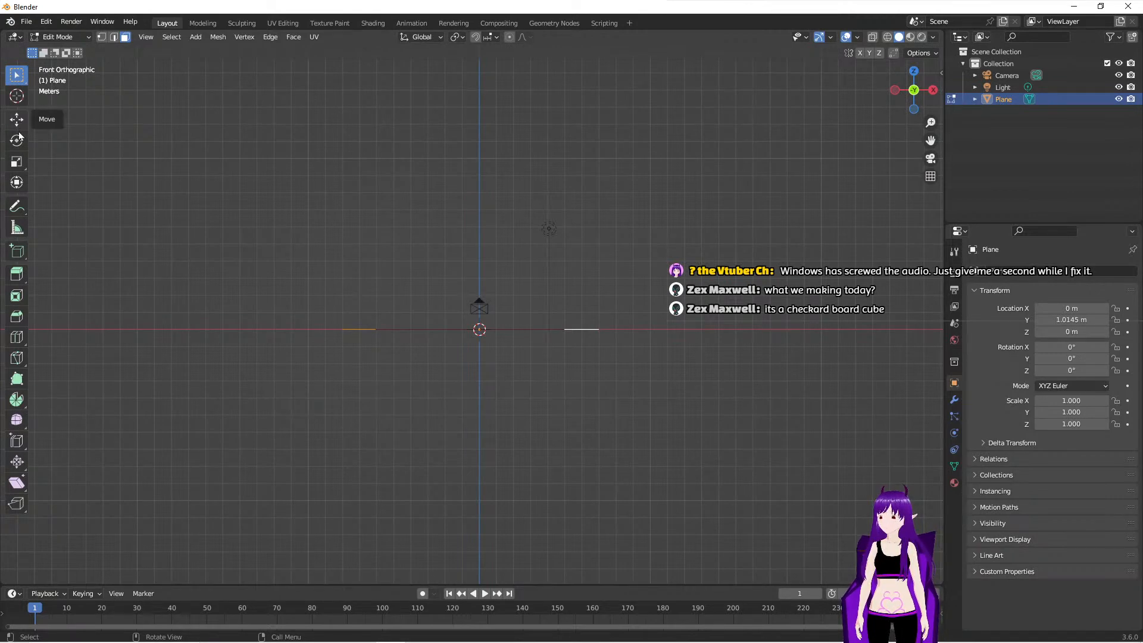
pyautogui.click(17, 279)
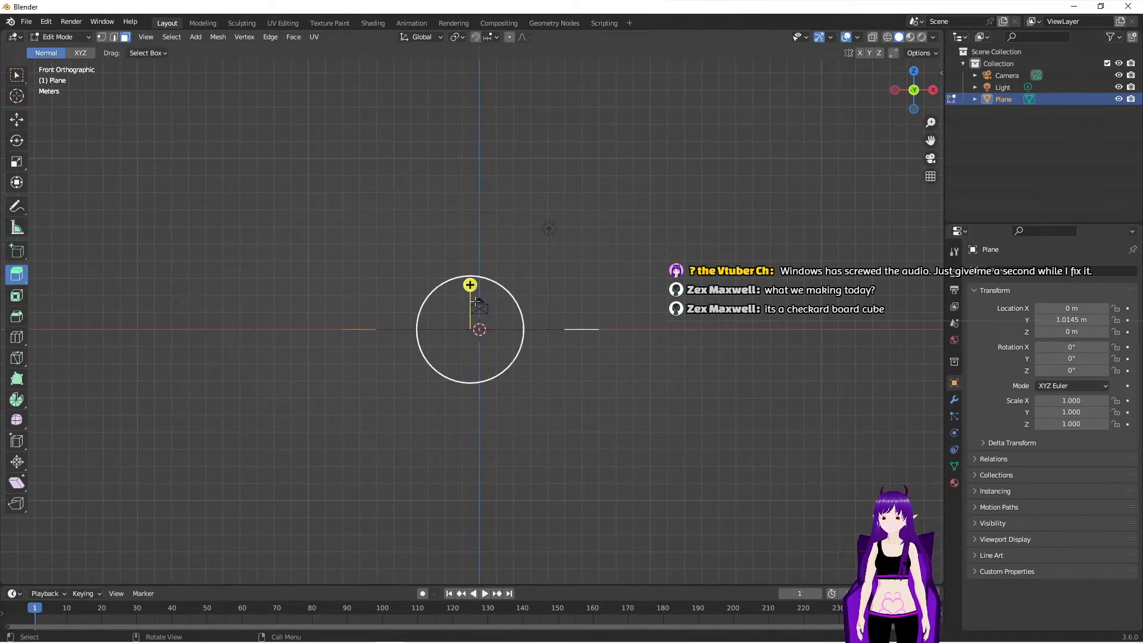
pyautogui.moveTo(473, 285); pyautogui.dragTo(474, 277)
pyautogui.scroll(5, 566, 383)
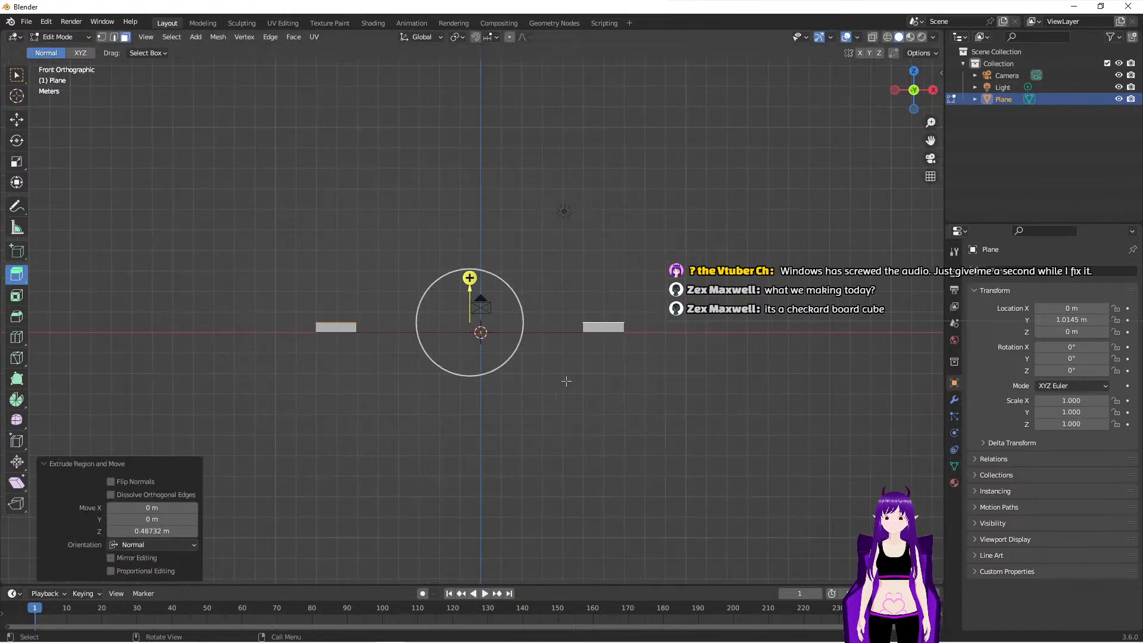
pyautogui.moveTo(549, 245); pyautogui.dragTo(542, 279, button='middle')
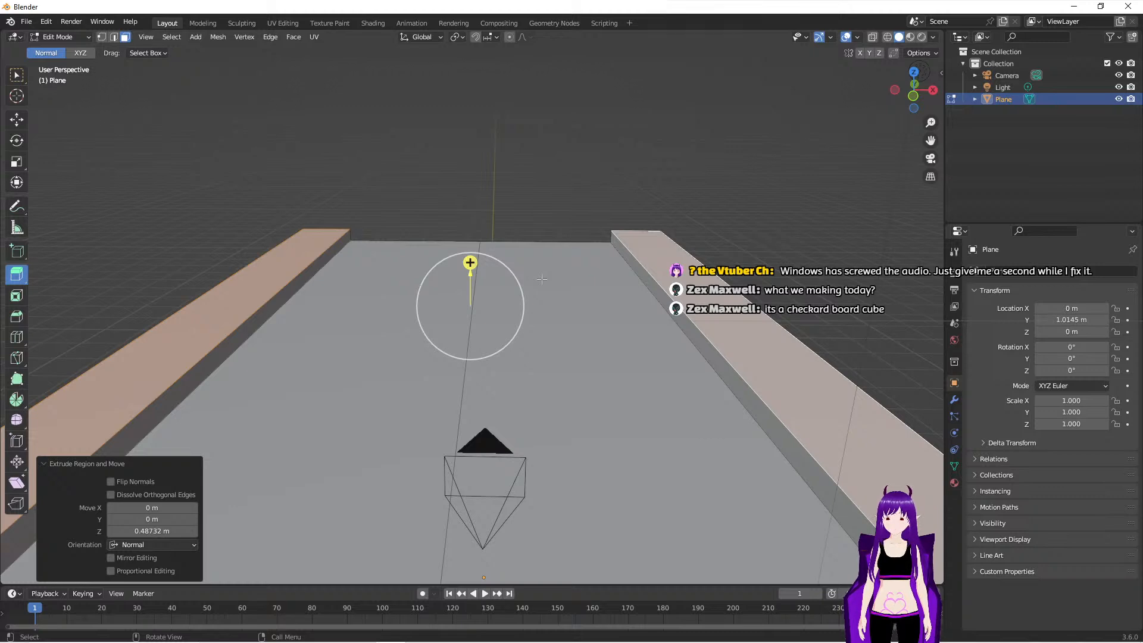
# - Add a lengthwise loop cut to the road beside each raised sidewalk, slid to factors of about 0.809 and -0.859
pyautogui.scroll(-4, 505, 393)
pyautogui.moveTo(366, 458); pyautogui.dragTo(377, 448, button='middle')
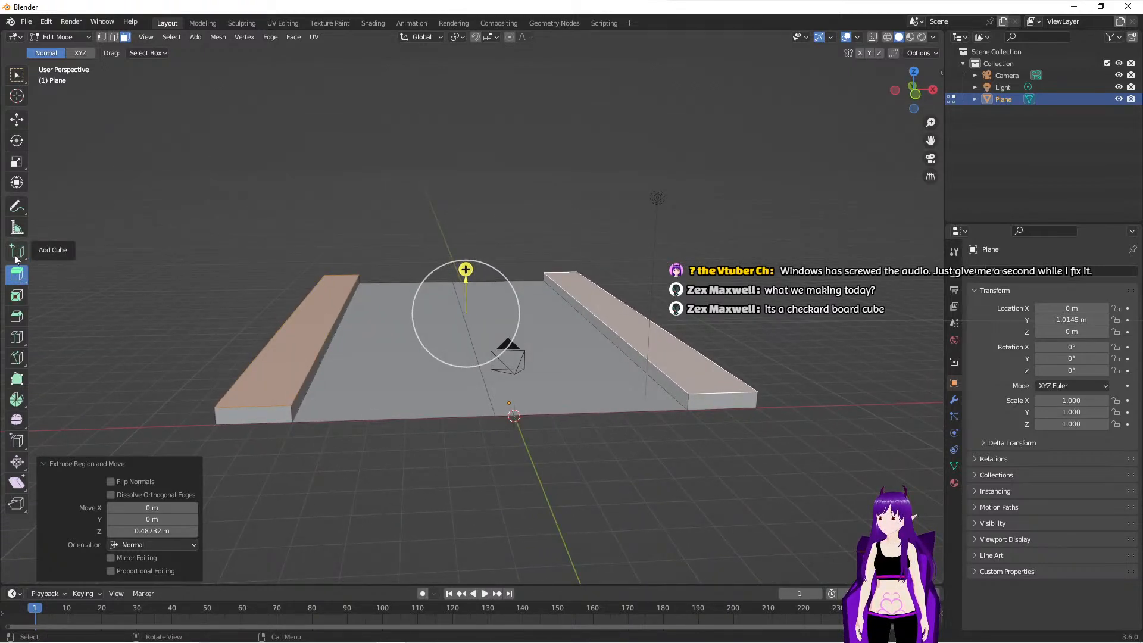
pyautogui.click(17, 337)
pyautogui.moveTo(401, 296); pyautogui.dragTo(372, 300)
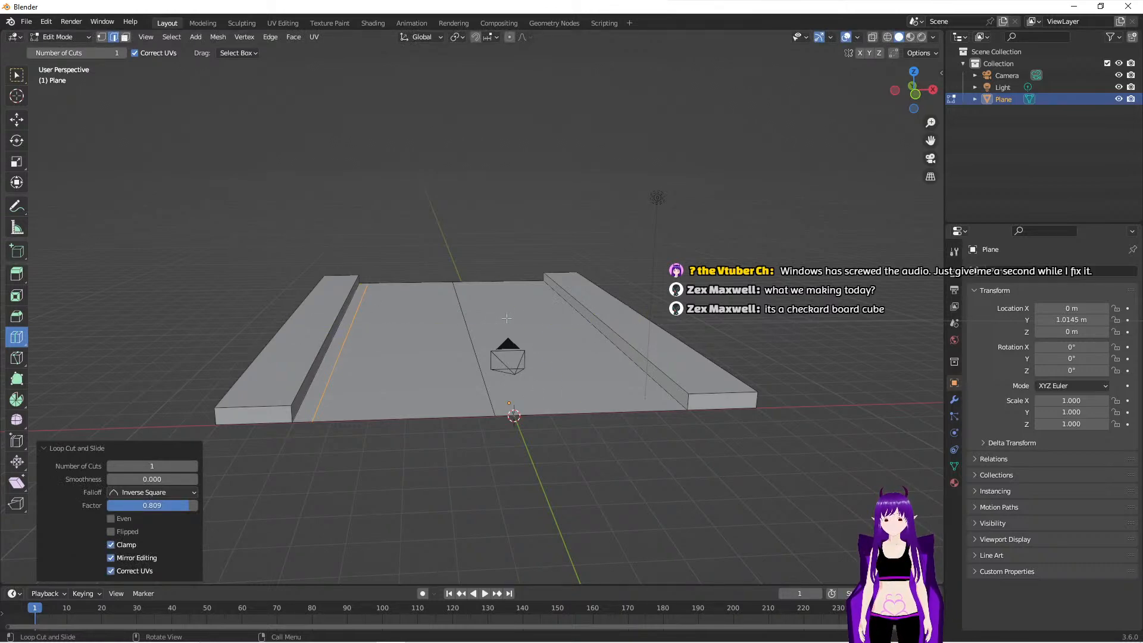
pyautogui.moveTo(583, 402); pyautogui.dragTo(668, 394)
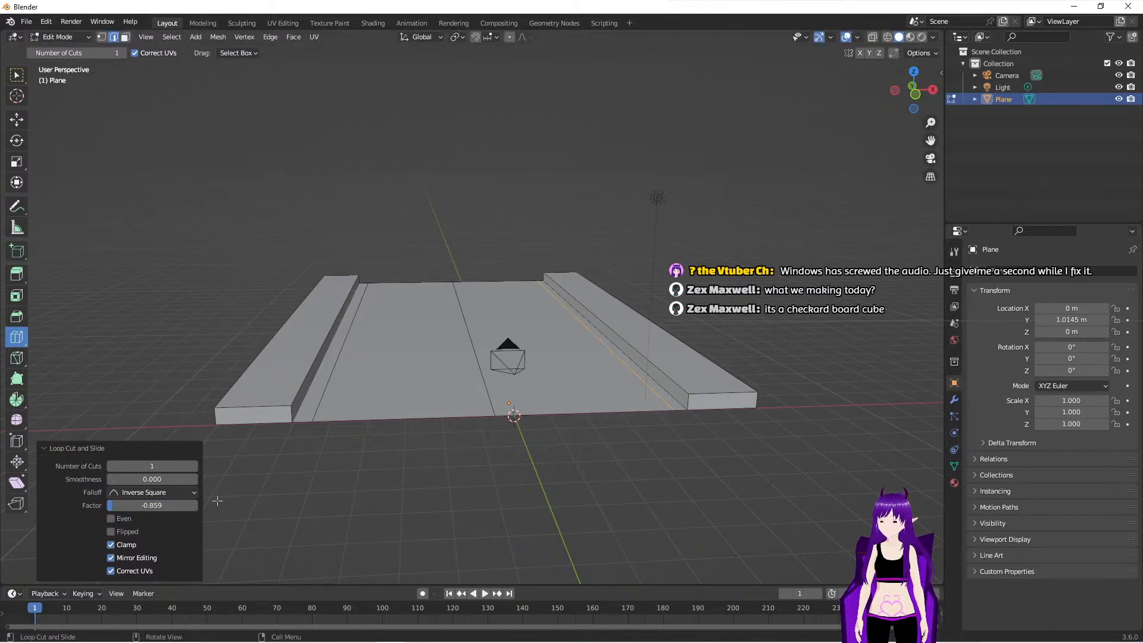
# - Set the slide factor of the newest loop cut beside the sidewalk to -0.8
pyautogui.click(166, 506)
pyautogui.click(166, 505)
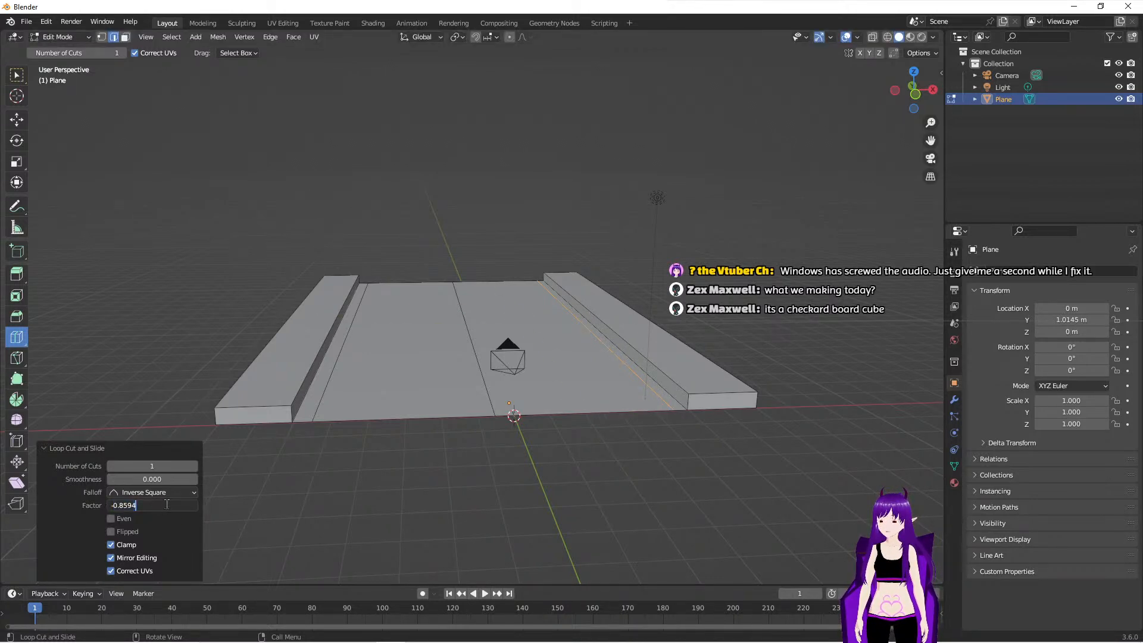
pyautogui.press('BackSpace')
pyautogui.press('BackSpace')
pyautogui.press('Return')
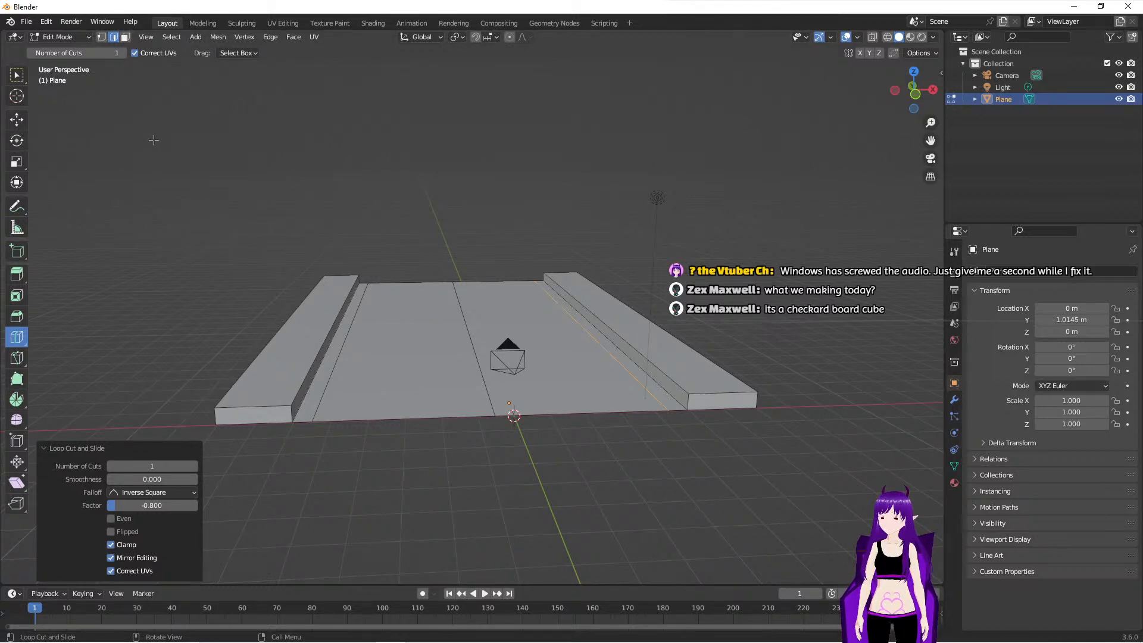
# - Select the two narrow road strips beside the sidewalks and extrude them downward about 0.08 m as gutters
pyautogui.click(125, 37)
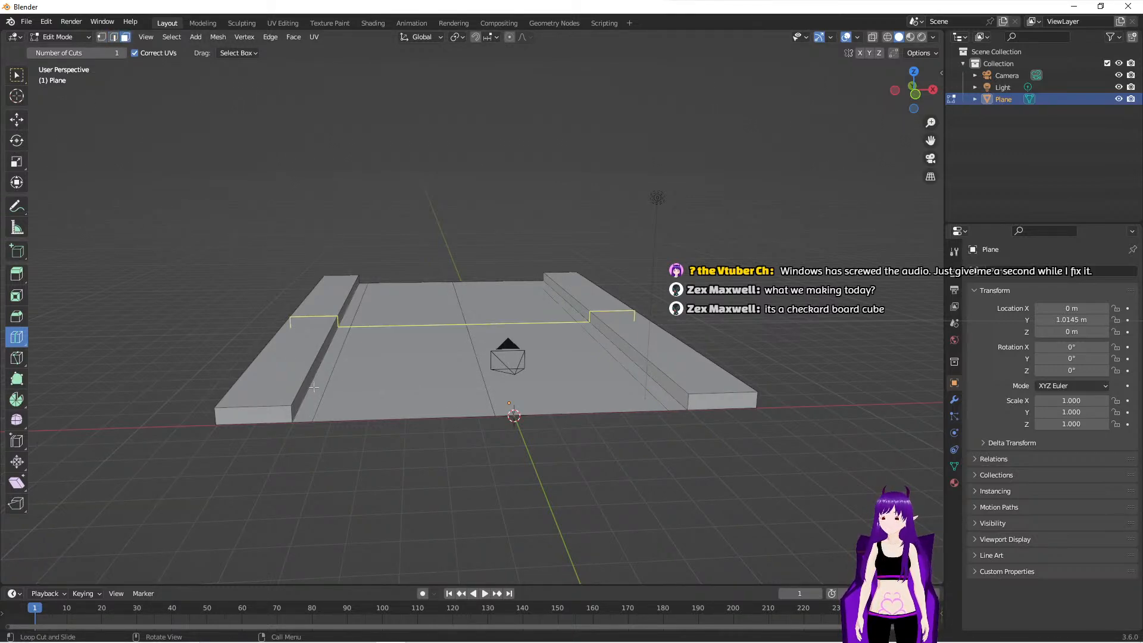
pyautogui.click(18, 76)
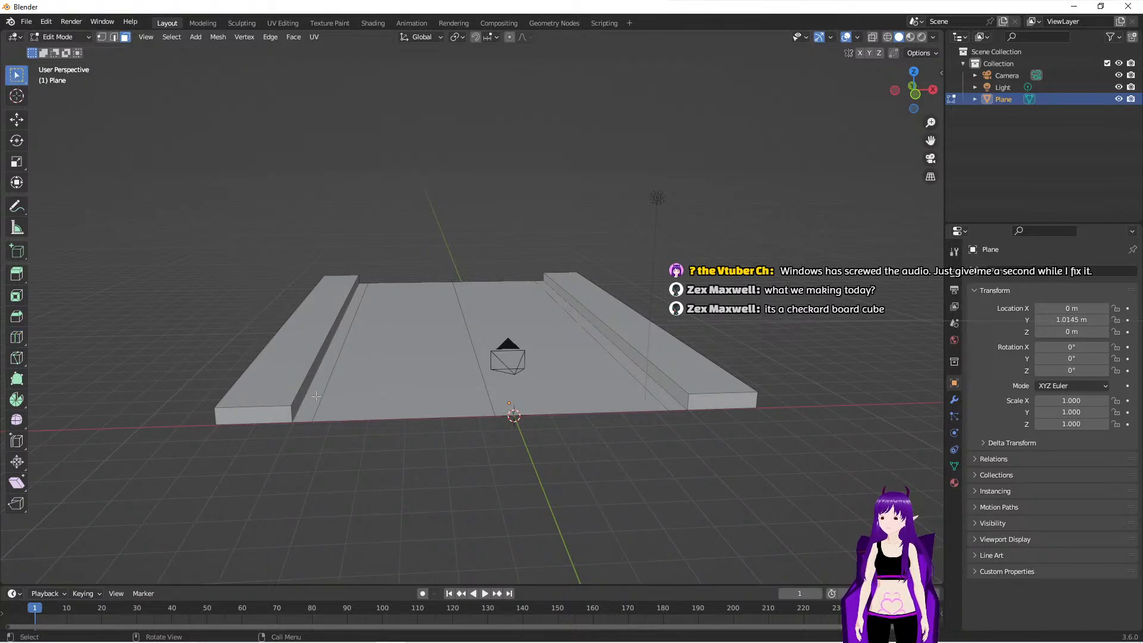
pyautogui.click(315, 393)
pyautogui.keyDown('shift'); pyautogui.click(676, 398); pyautogui.keyUp('shift')
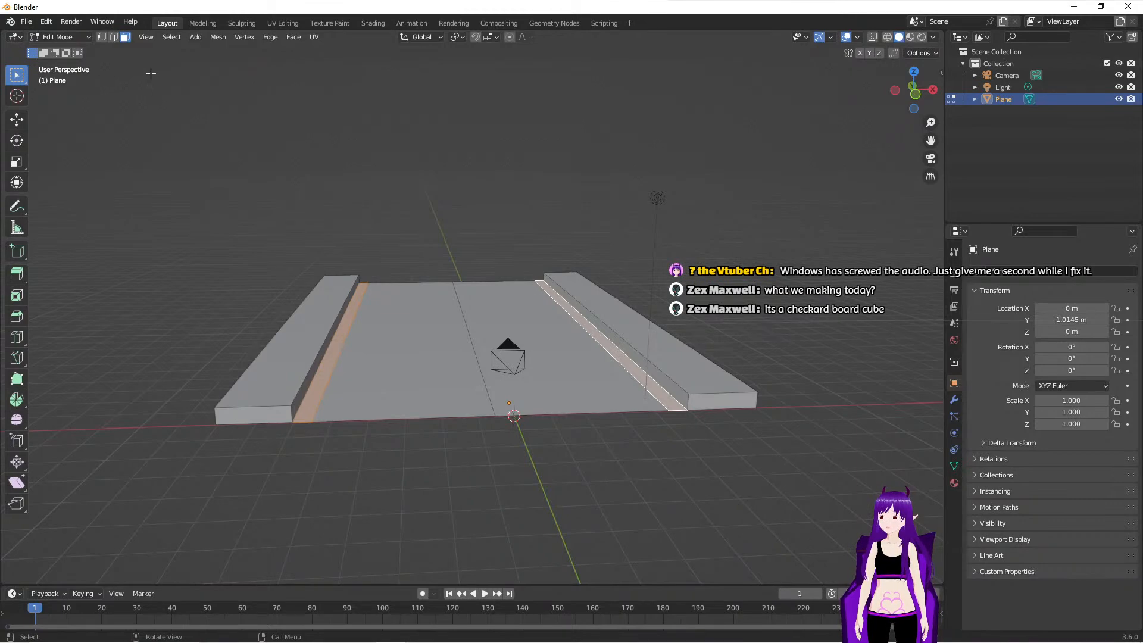
pyautogui.click(18, 273)
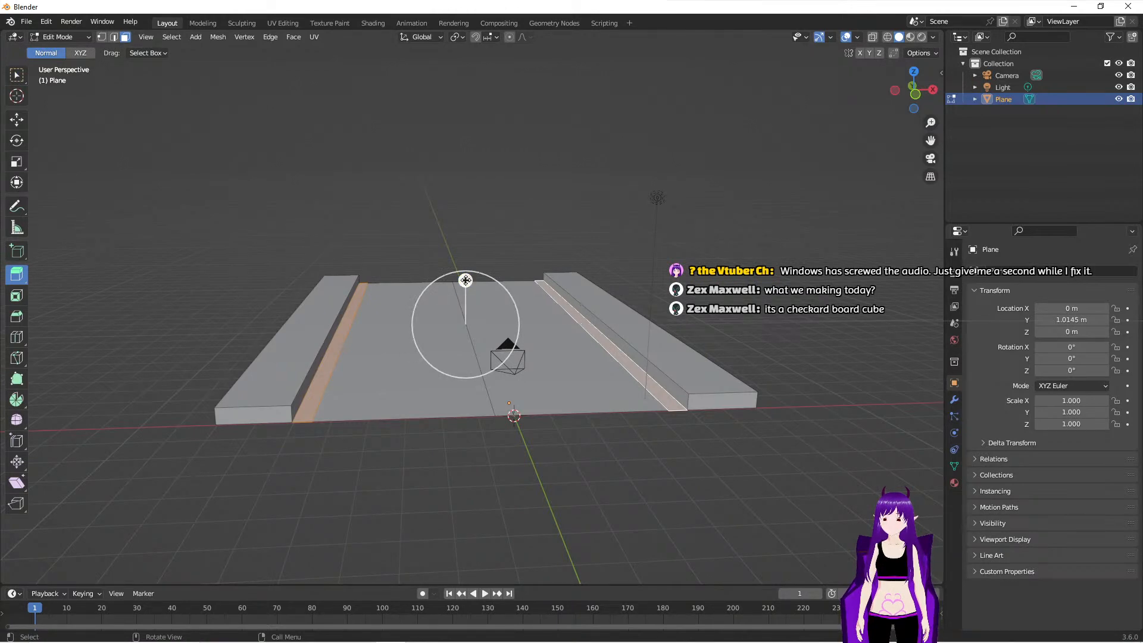
pyautogui.moveTo(466, 280); pyautogui.dragTo(468, 285)
# - Examine the sunken gutters and raised sidewalks through the camera and from several angles around the road
pyautogui.moveTo(558, 485); pyautogui.dragTo(547, 474, button='middle')
pyautogui.moveTo(558, 477)
pyautogui.mouseDown(button='middle')
pyautogui.moveTo(564, 511)
pyautogui.moveTo(632, 477)
pyautogui.moveTo(542, 483)
pyautogui.mouseUp(button='middle')
pyautogui.press('KP_0')
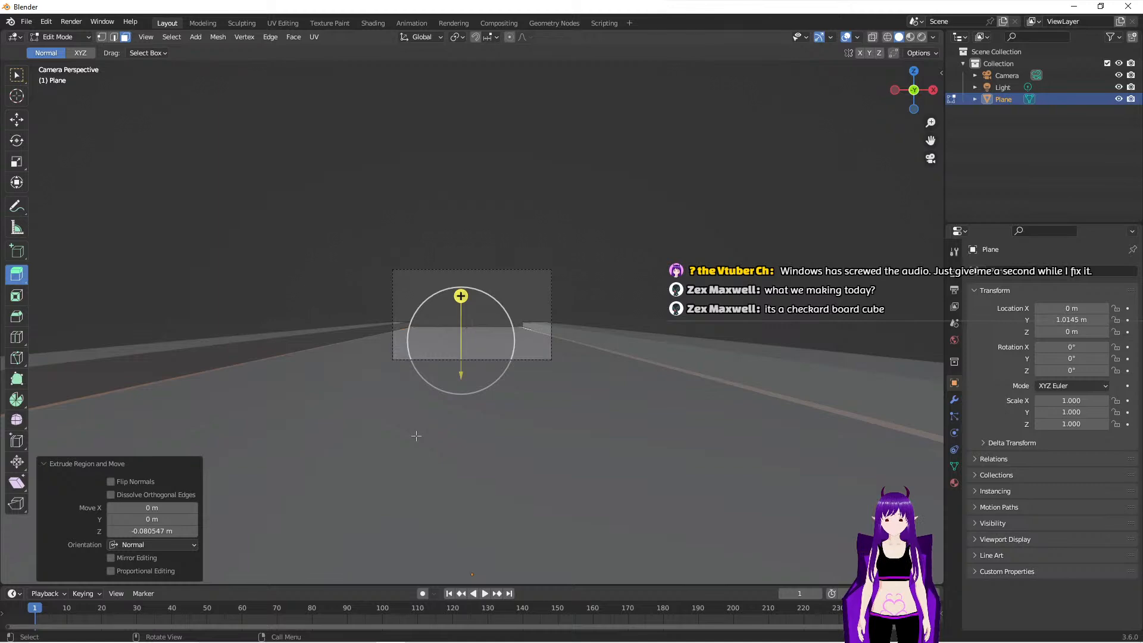
pyautogui.press('Home')
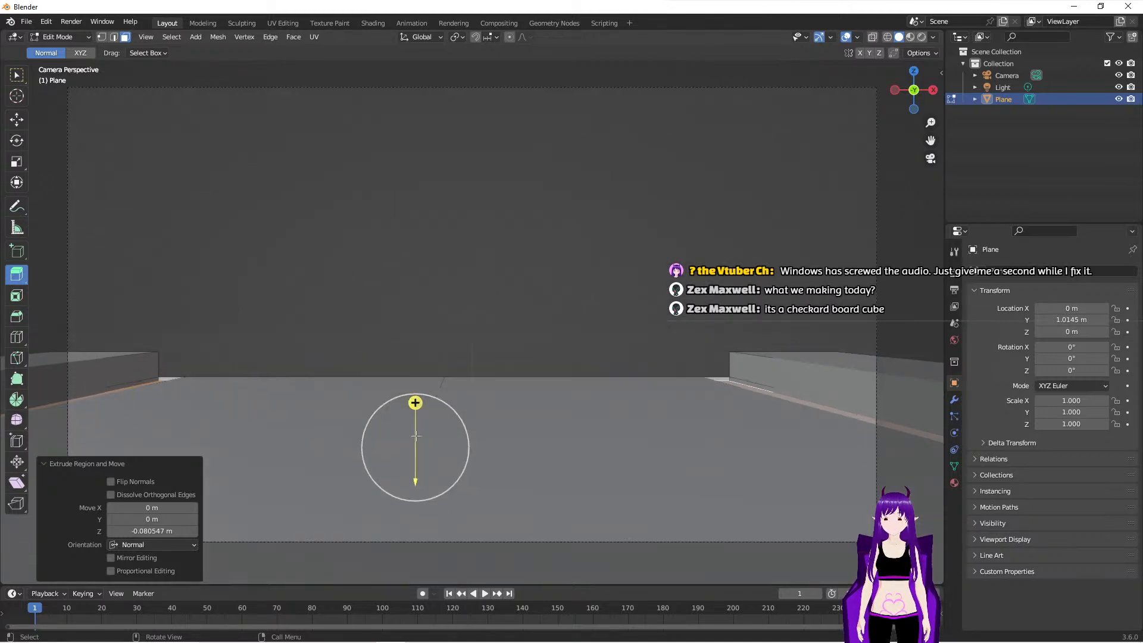
pyautogui.scroll(-5, 416, 436)
pyautogui.moveTo(416, 435); pyautogui.dragTo(450, 462, button='middle')
pyautogui.scroll(-6, 396, 450)
pyautogui.scroll(4, 575, 475)
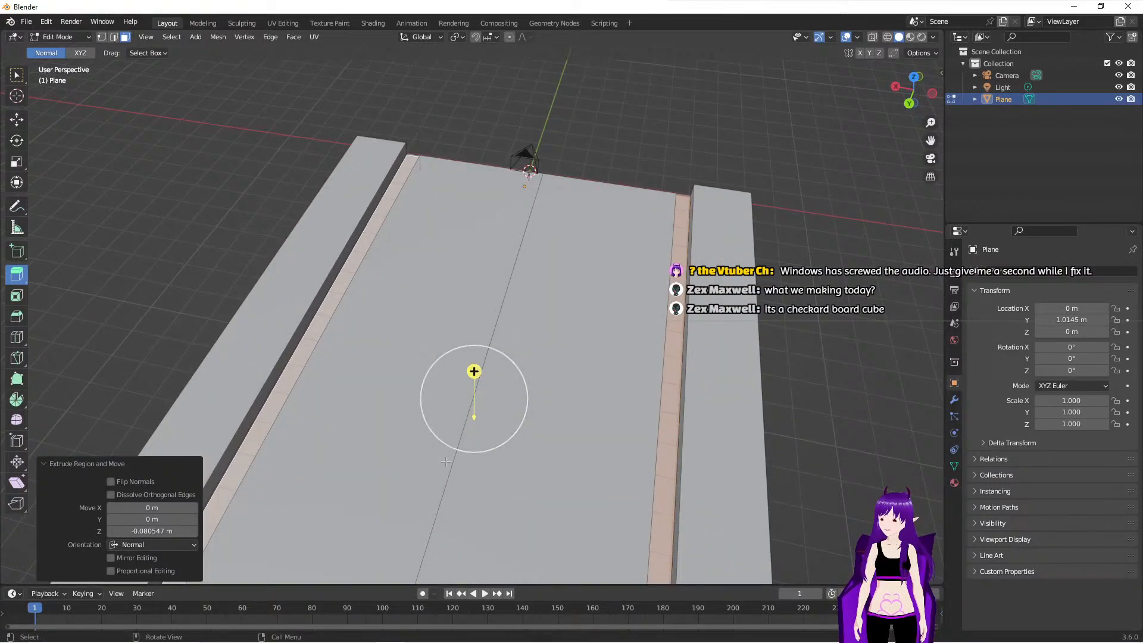
pyautogui.moveTo(464, 384); pyautogui.dragTo(370, 334, button='middle')
pyautogui.moveTo(415, 384); pyautogui.dragTo(261, 358, button='middle')
pyautogui.scroll(5, 346, 405)
pyautogui.scroll(3, 324, 363)
pyautogui.keyDown('shift'); pyautogui.moveTo(729, 375); pyautogui.dragTo(254, 370, button='middle'); pyautogui.keyUp('shift')
pyautogui.keyDown('shift'); pyautogui.moveTo(615, 356); pyautogui.dragTo(748, 374, button='middle'); pyautogui.keyUp('shift')
pyautogui.moveTo(383, 316); pyautogui.dragTo(543, 359, button='middle')
pyautogui.scroll(-5, 474, 338)
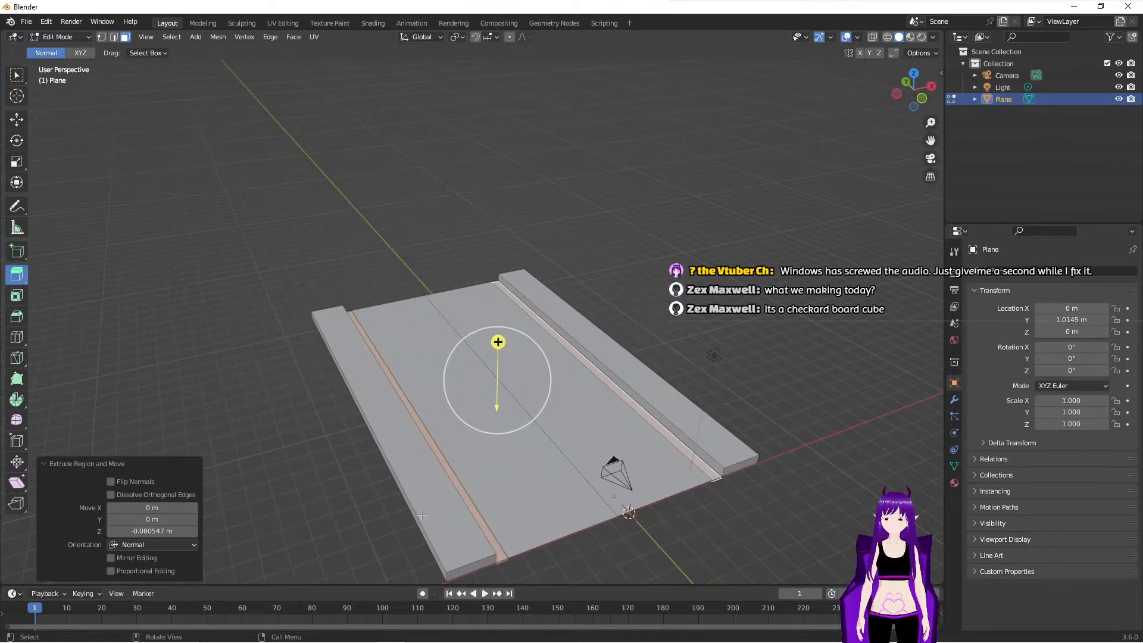
pyautogui.moveTo(545, 467); pyautogui.dragTo(400, 488, button='middle')
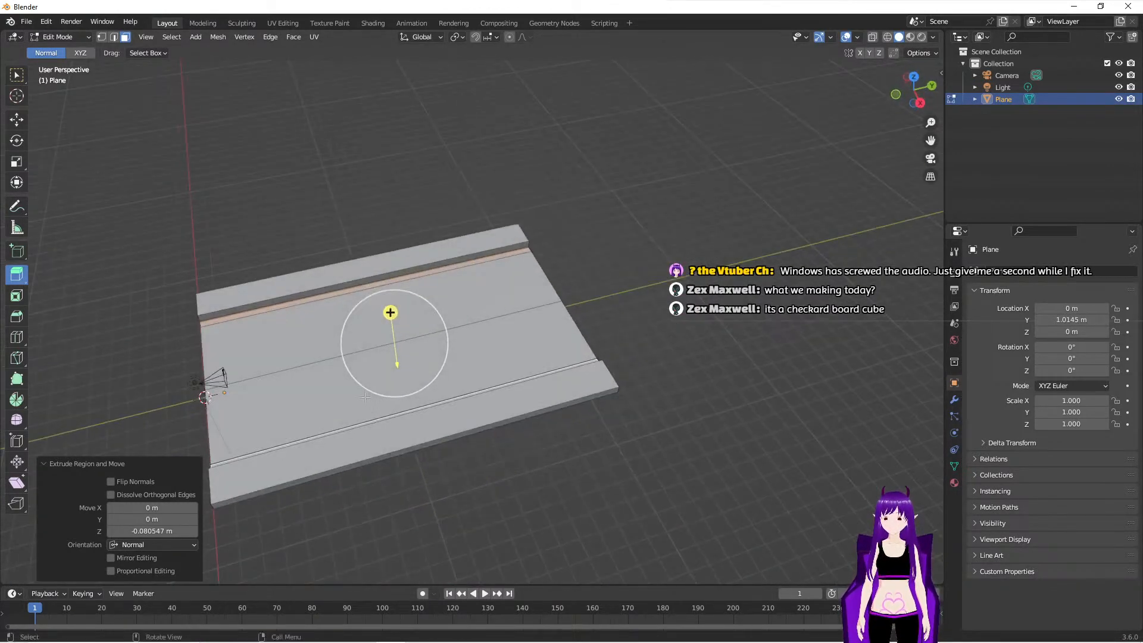
pyautogui.scroll(-2, 451, 396)
pyautogui.moveTo(450, 395); pyautogui.dragTo(756, 420, button='middle')
pyautogui.scroll(3, 625, 377)
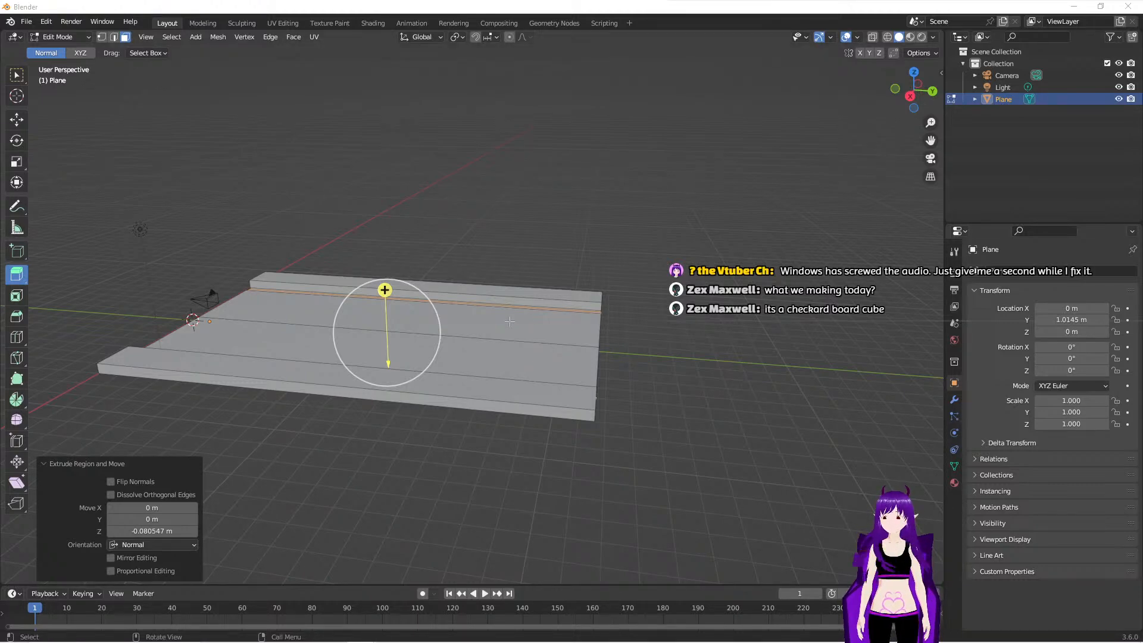
pyautogui.moveTo(472, 339); pyautogui.dragTo(485, 316, button='middle')
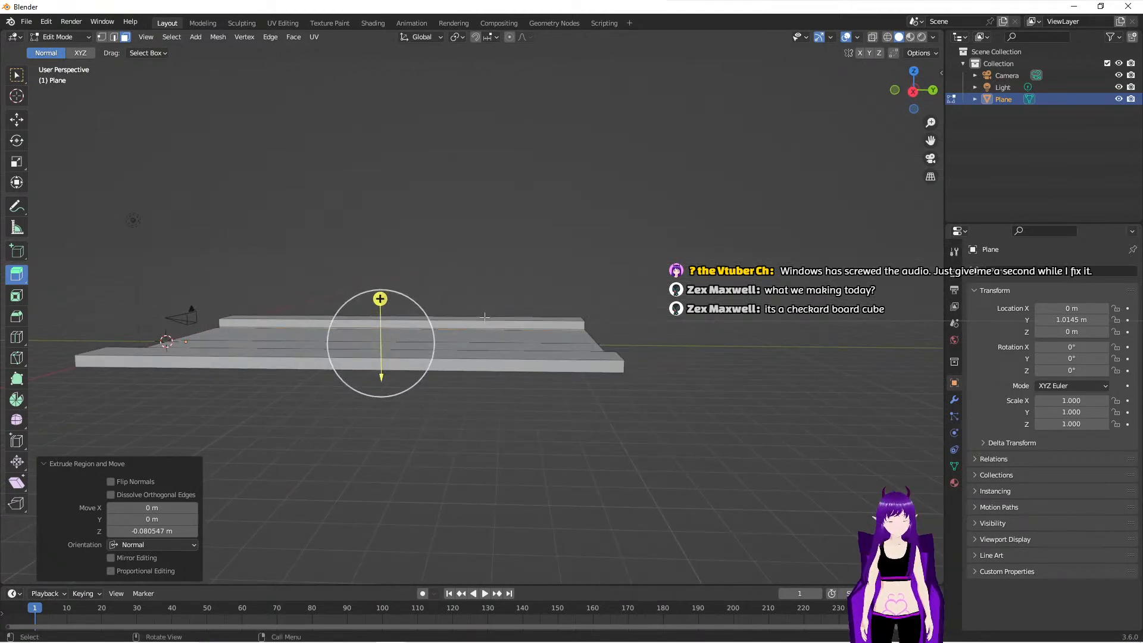
# - Set the road plane's Z rotation to 90° and check its new orientation through the camera
pyautogui.press('KP_0')
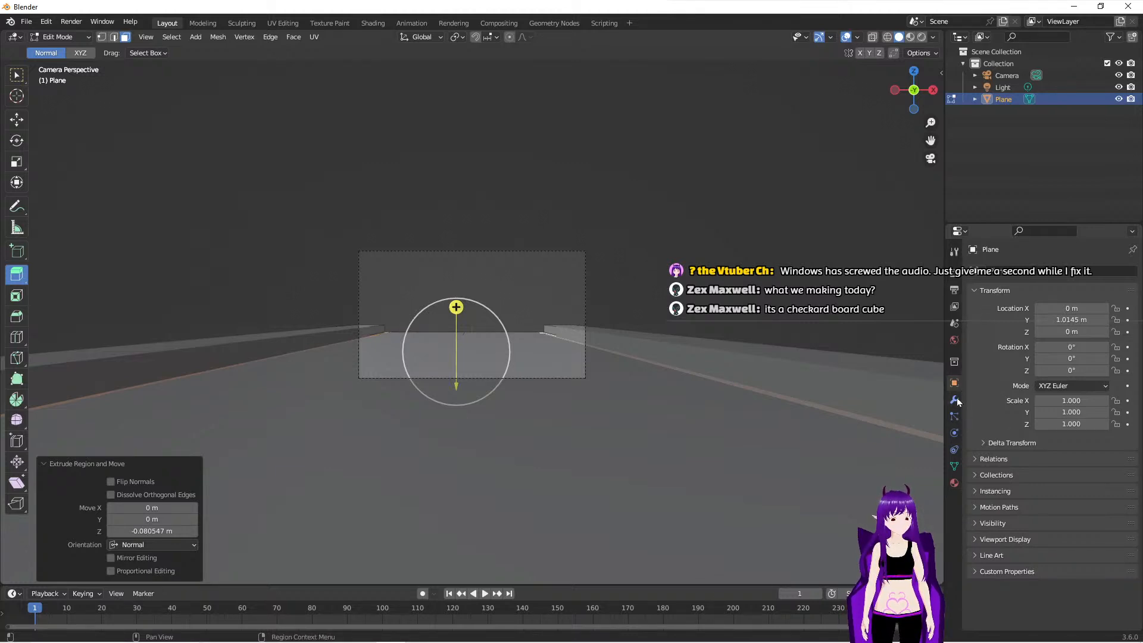
pyautogui.click(955, 362)
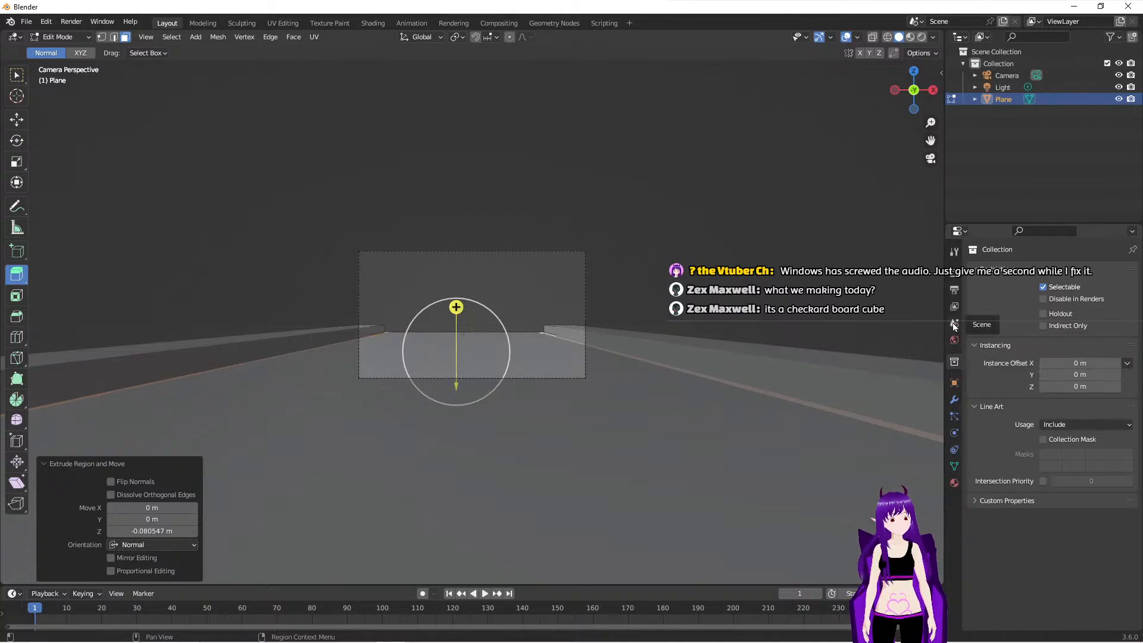
pyautogui.click(953, 292)
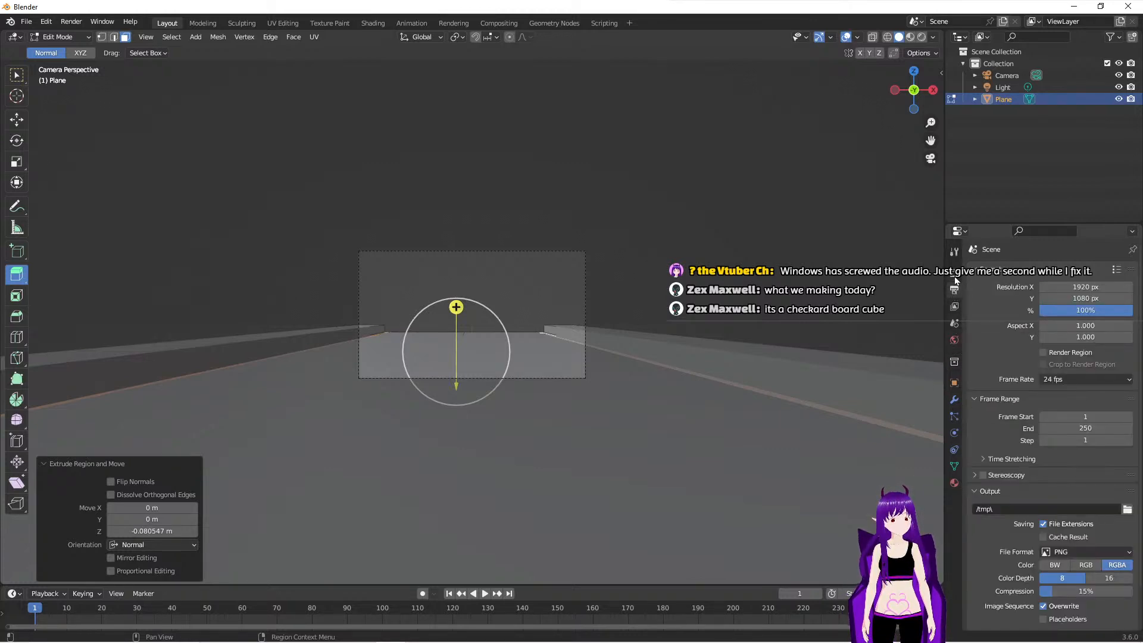
pyautogui.click(955, 274)
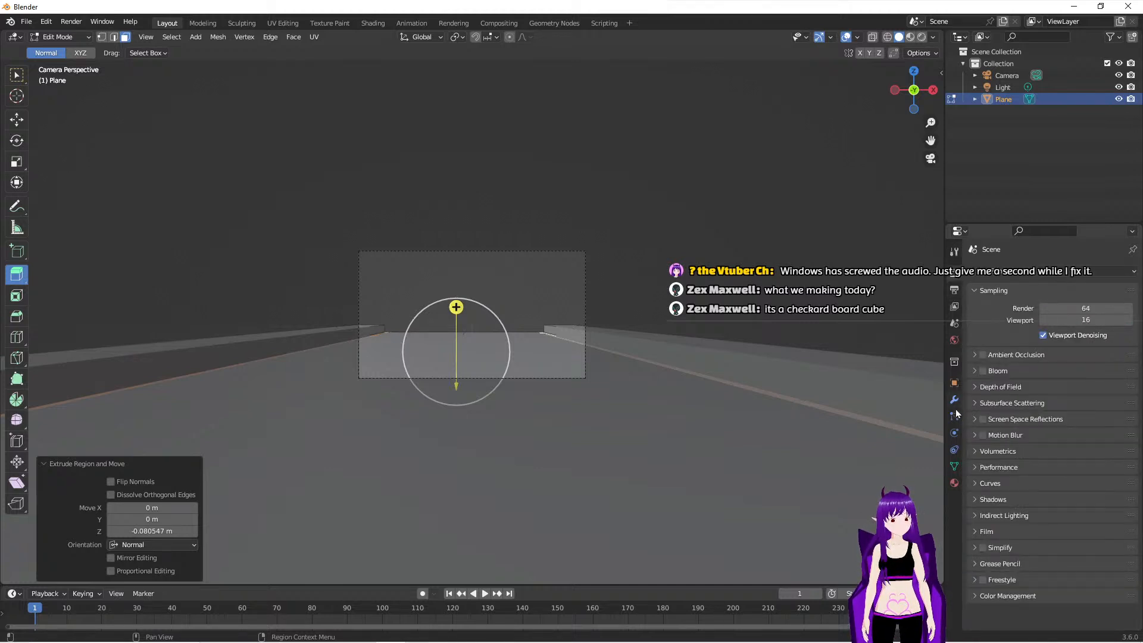
pyautogui.click(954, 383)
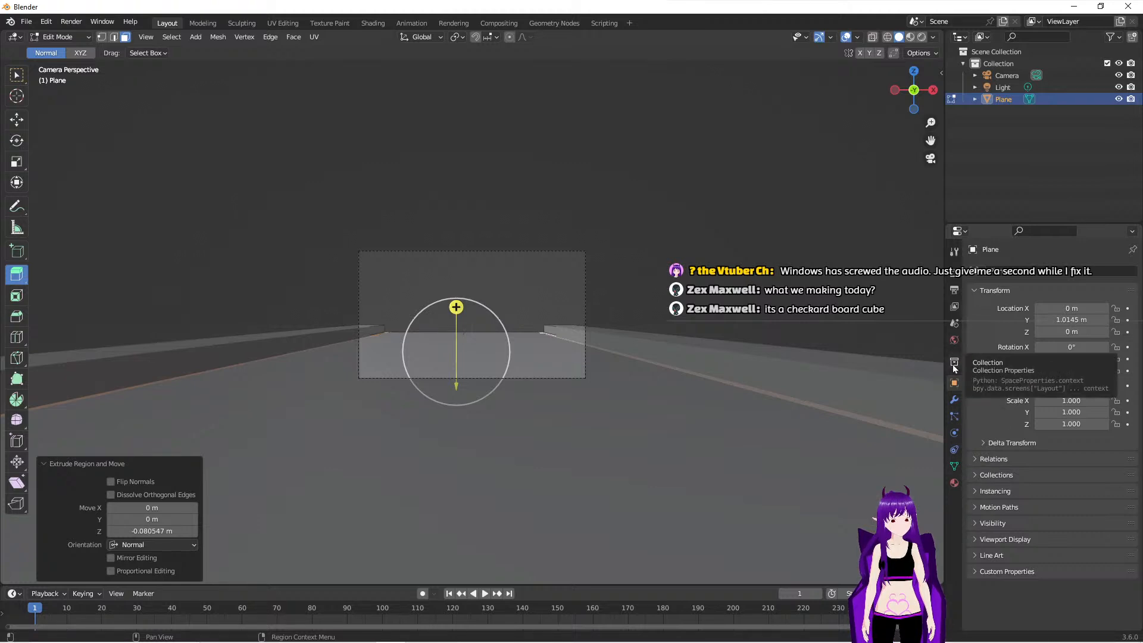
pyautogui.click(1069, 348)
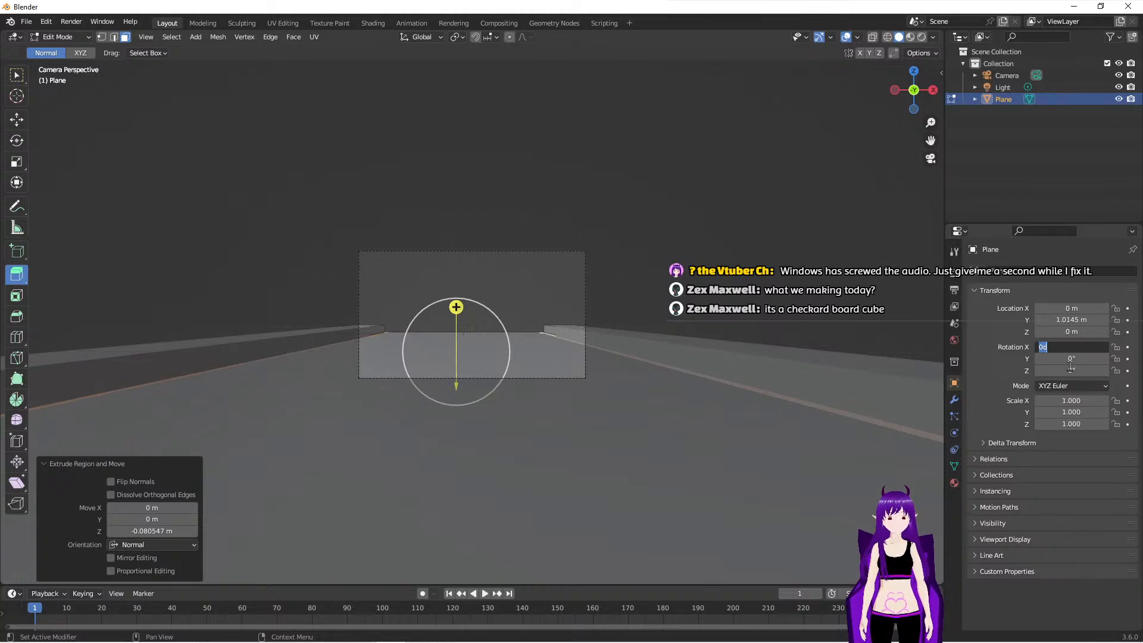
pyautogui.click(1075, 370)
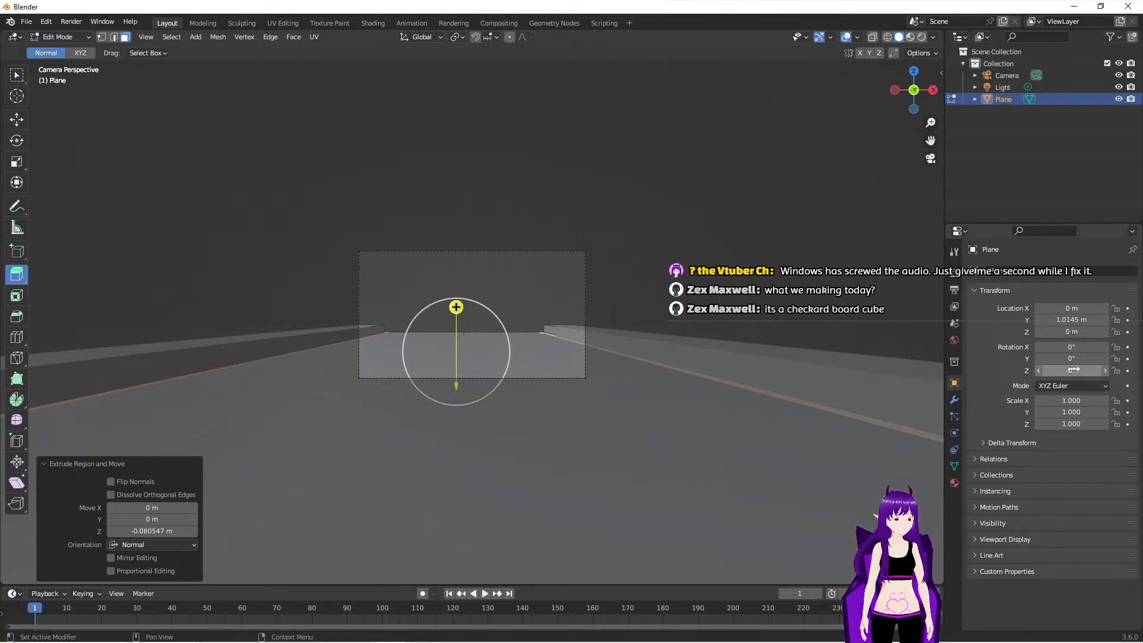
pyautogui.click(1076, 370)
pyautogui.write('90')
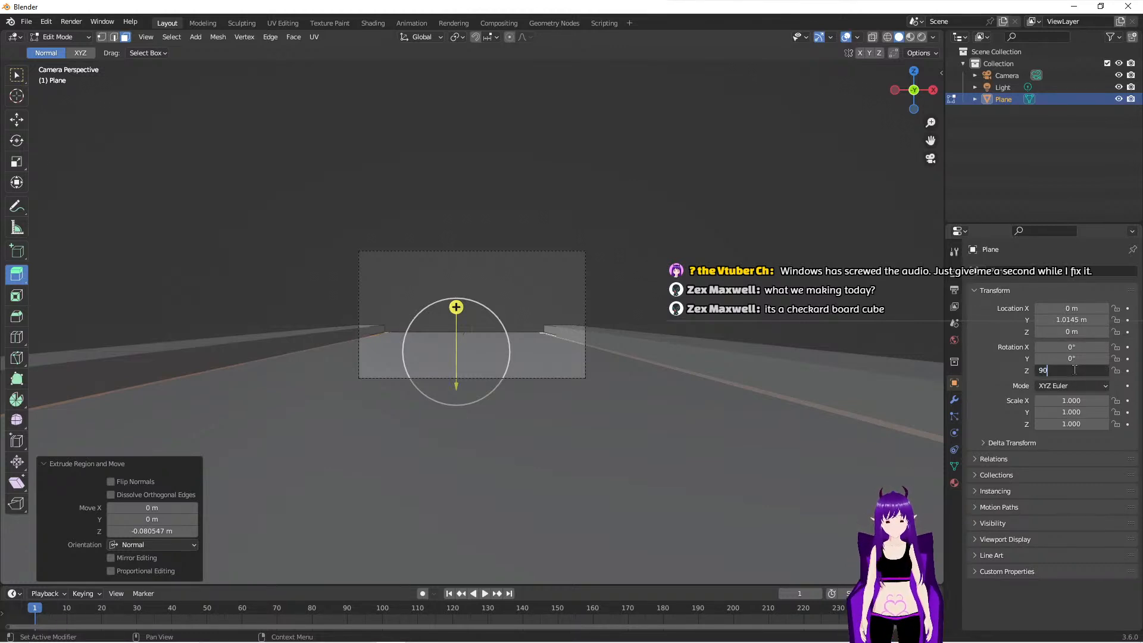
pyautogui.press('Return')
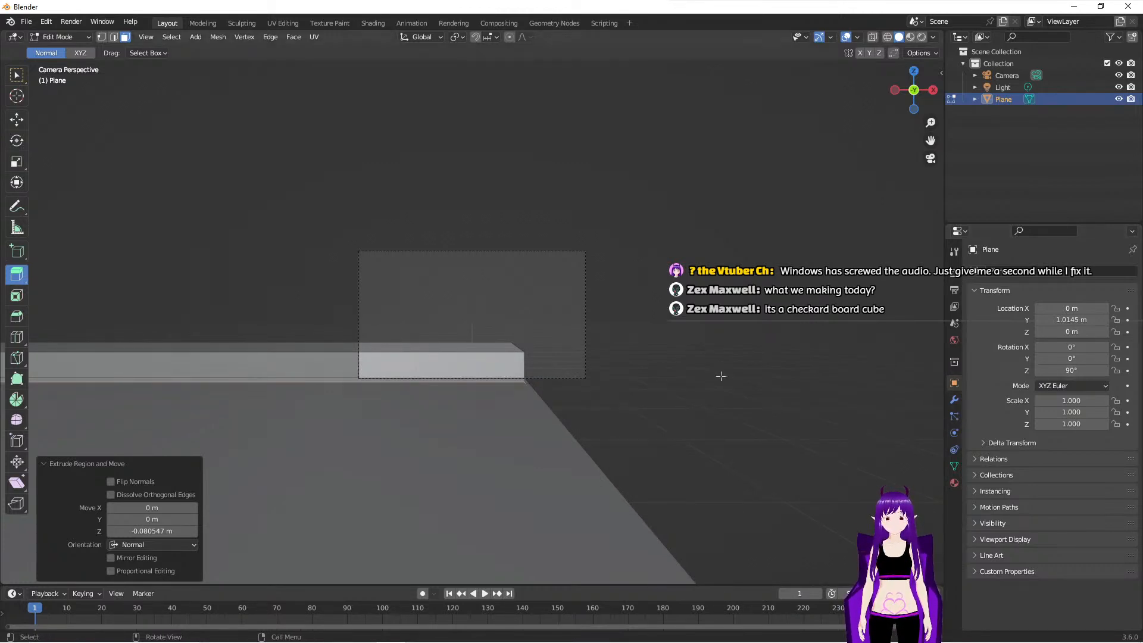
pyautogui.click(655, 379)
pyautogui.press('KP_0')
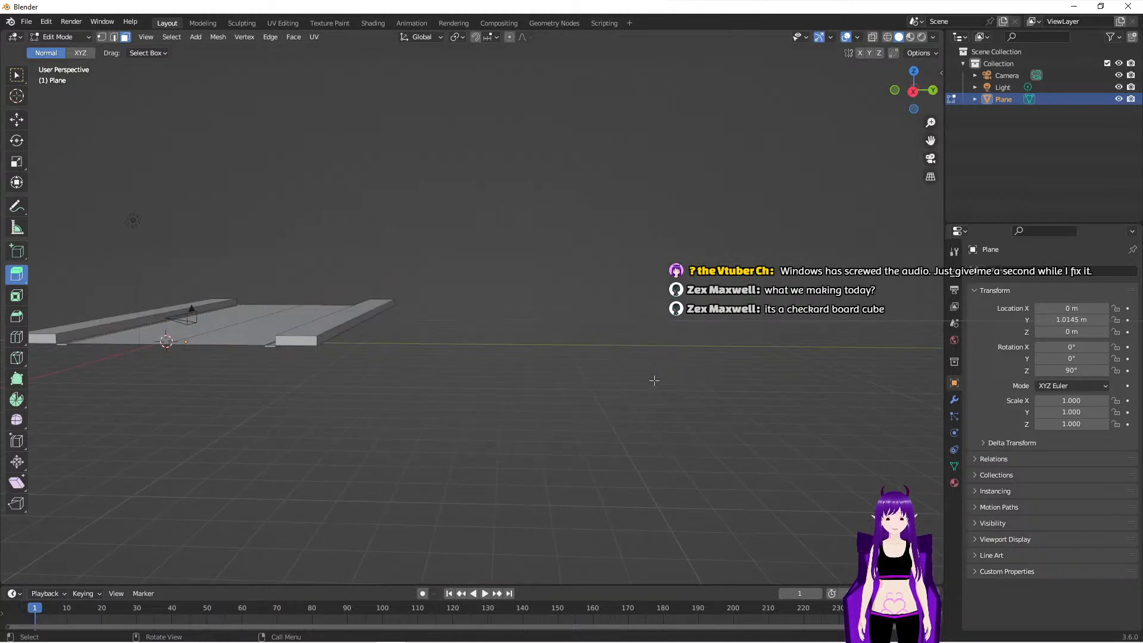
pyautogui.press('KP_0')
pyautogui.scroll(6, 613, 386)
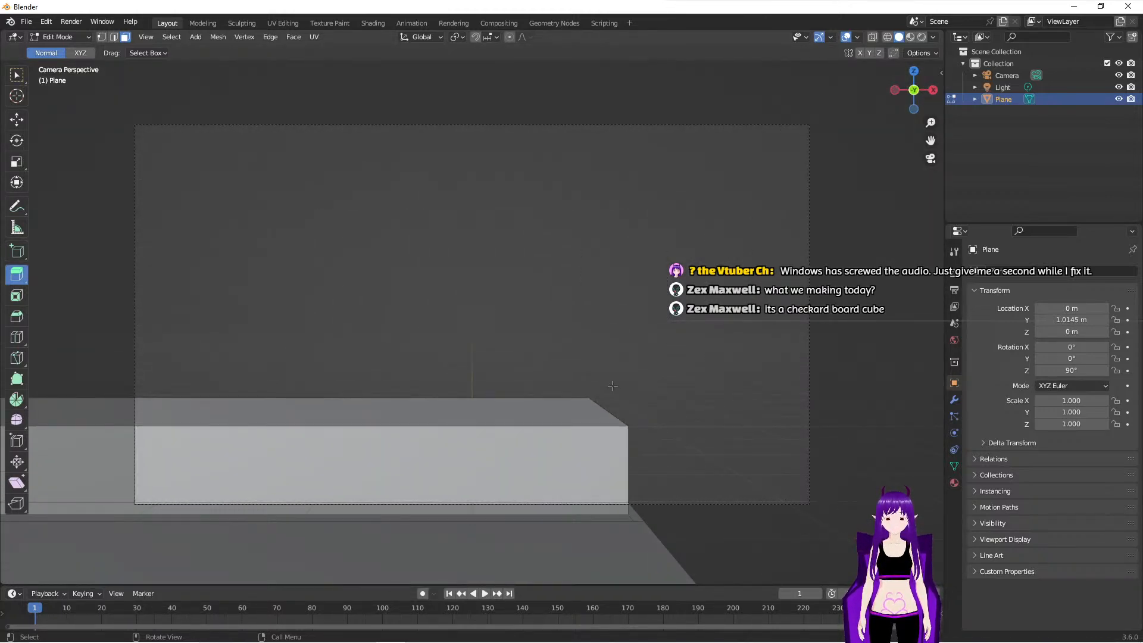
# - Select the top faces of both sidewalks and lower them about 0.34 m along the Z axis
pyautogui.moveTo(613, 386); pyautogui.dragTo(302, 398, button='middle')
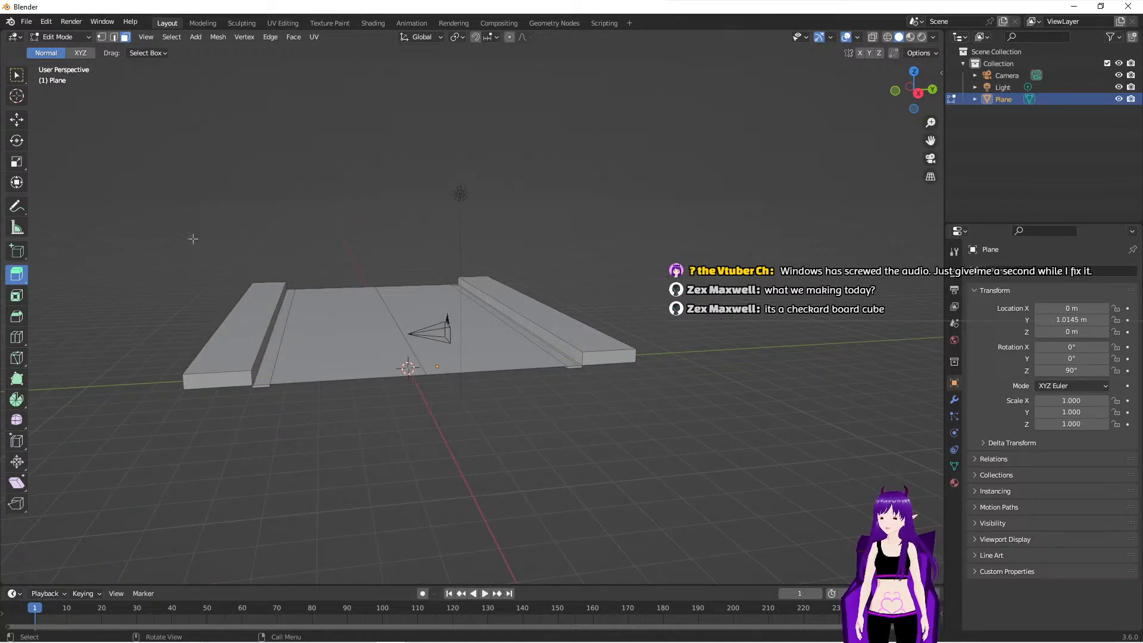
pyautogui.click(254, 333)
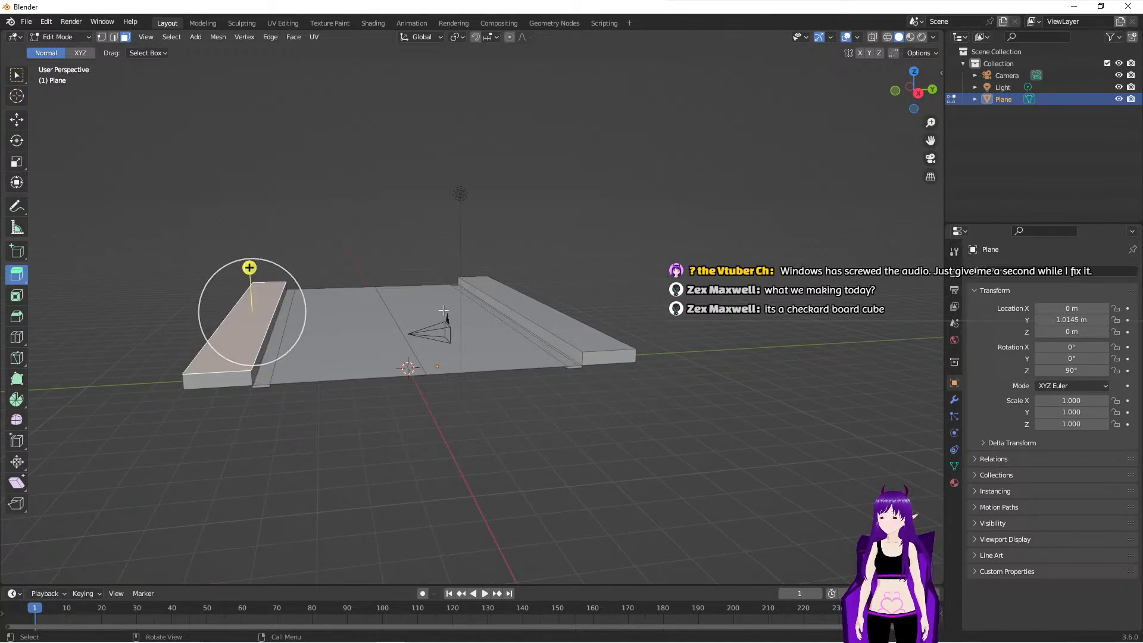
pyautogui.keyDown('shift'); pyautogui.click(530, 300); pyautogui.keyUp('shift')
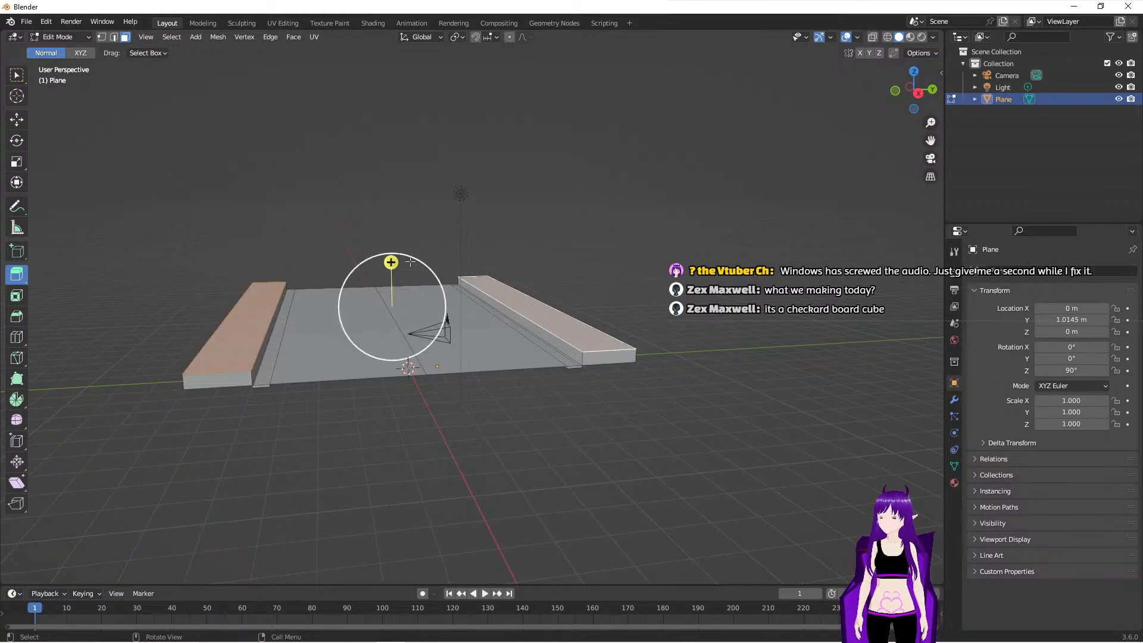
pyautogui.click(17, 120)
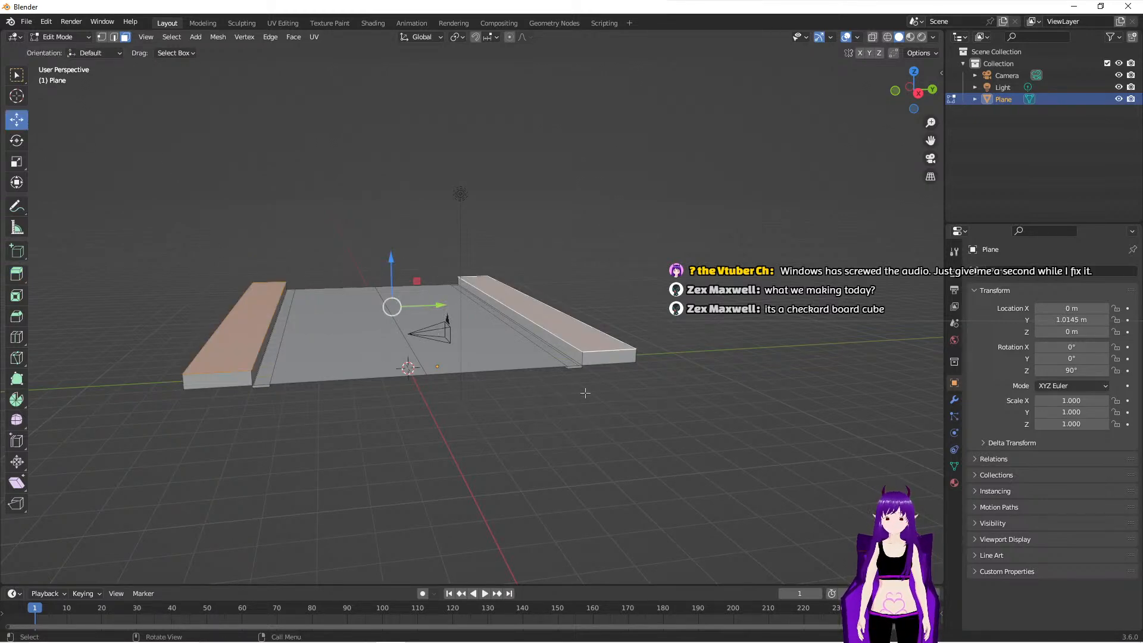
pyautogui.press('KP_0')
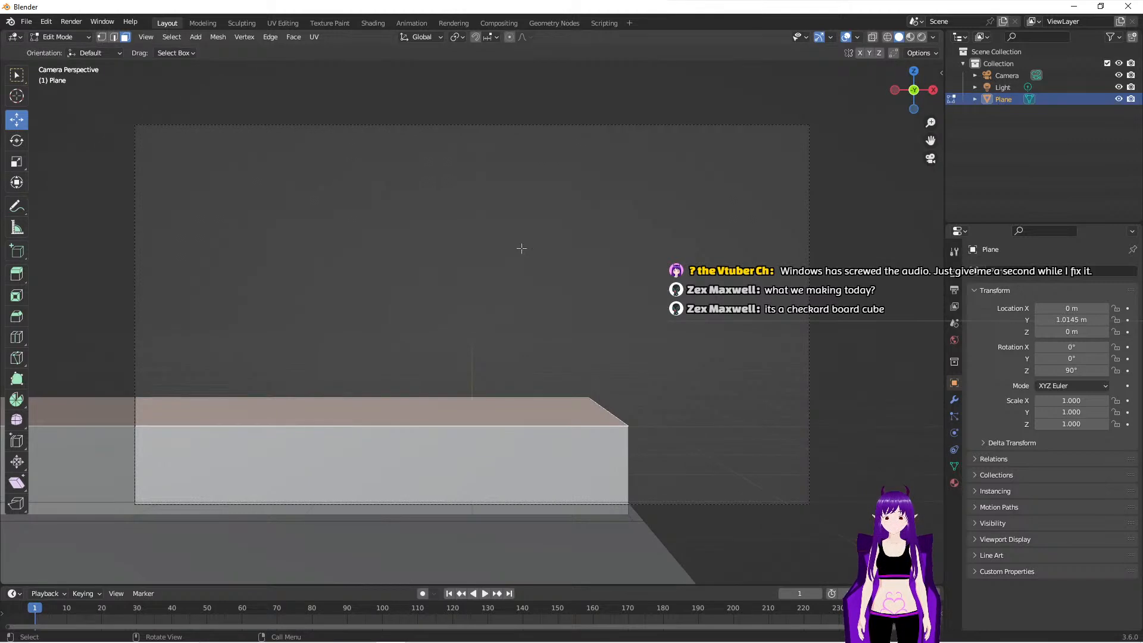
pyautogui.scroll(-6, 523, 249)
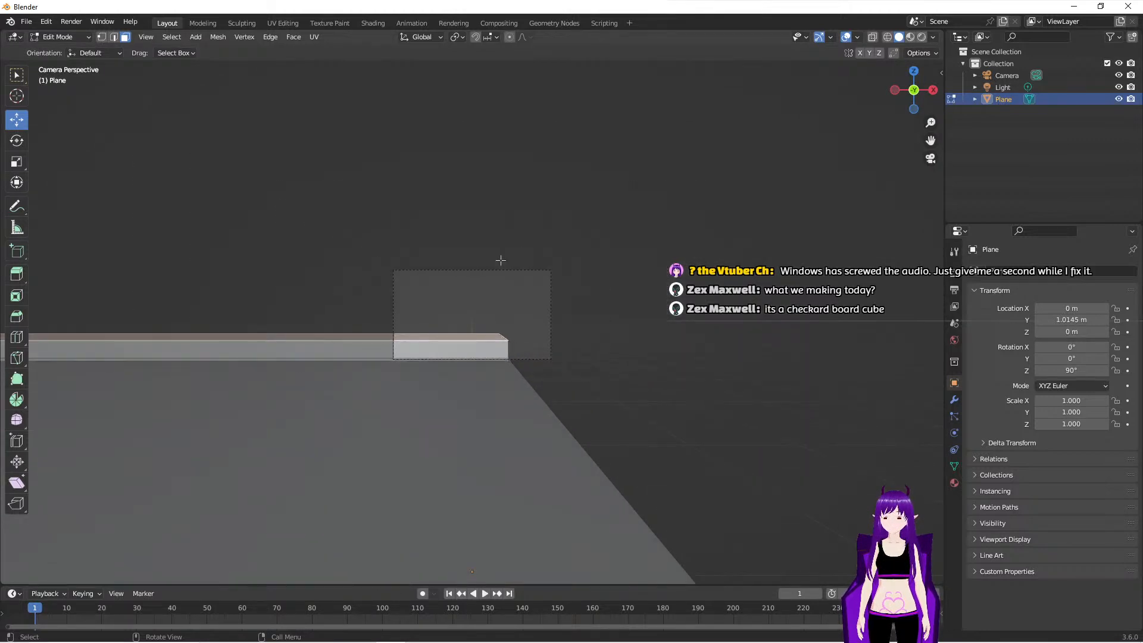
pyautogui.moveTo(561, 311); pyautogui.dragTo(416, 311, button='middle')
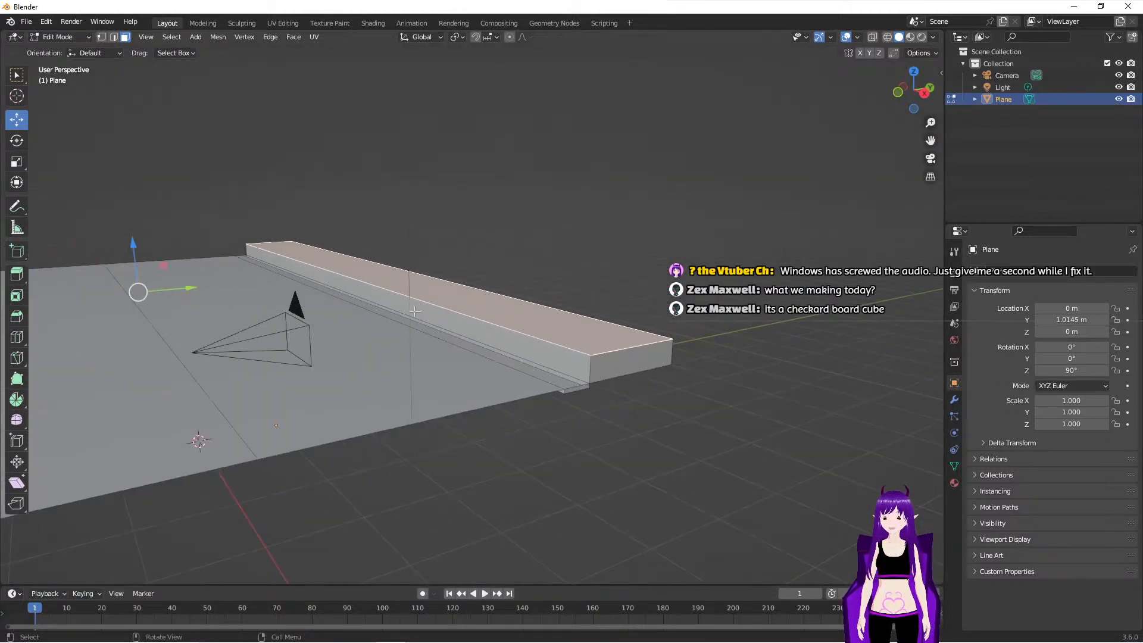
pyautogui.moveTo(137, 248); pyautogui.dragTo(134, 260)
pyautogui.press('KP_0')
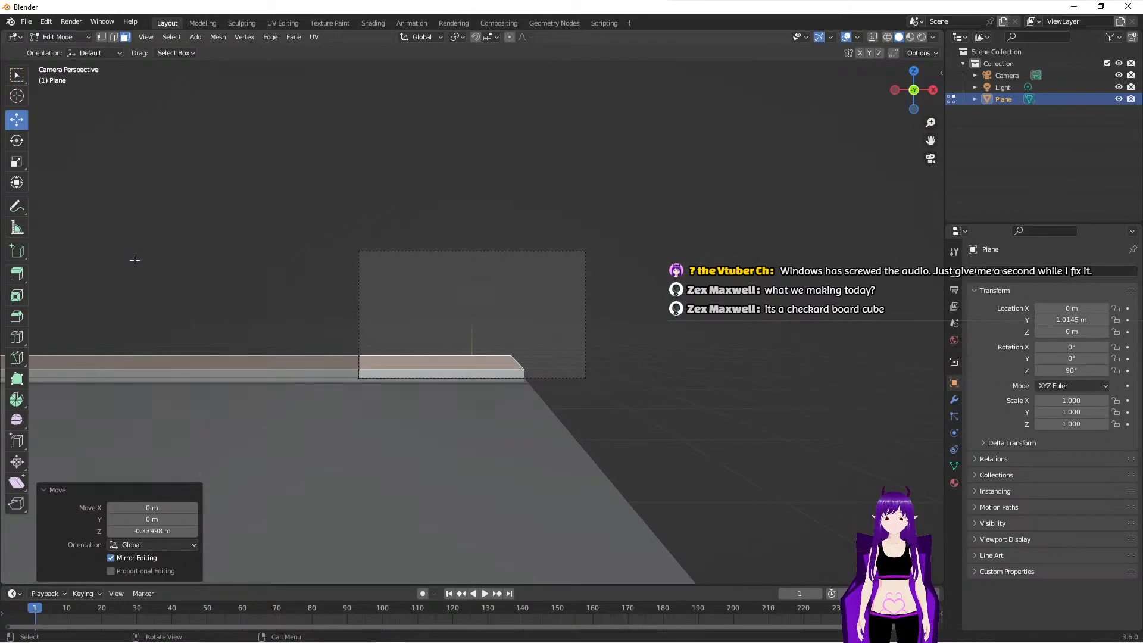
pyautogui.scroll(6, 313, 402)
pyautogui.scroll(-3, 477, 439)
# - Switch to Object Mode, select the camera and move it about -1.09 m along the Y axis
pyautogui.moveTo(474, 439); pyautogui.dragTo(254, 361, button='middle')
pyautogui.click(198, 347)
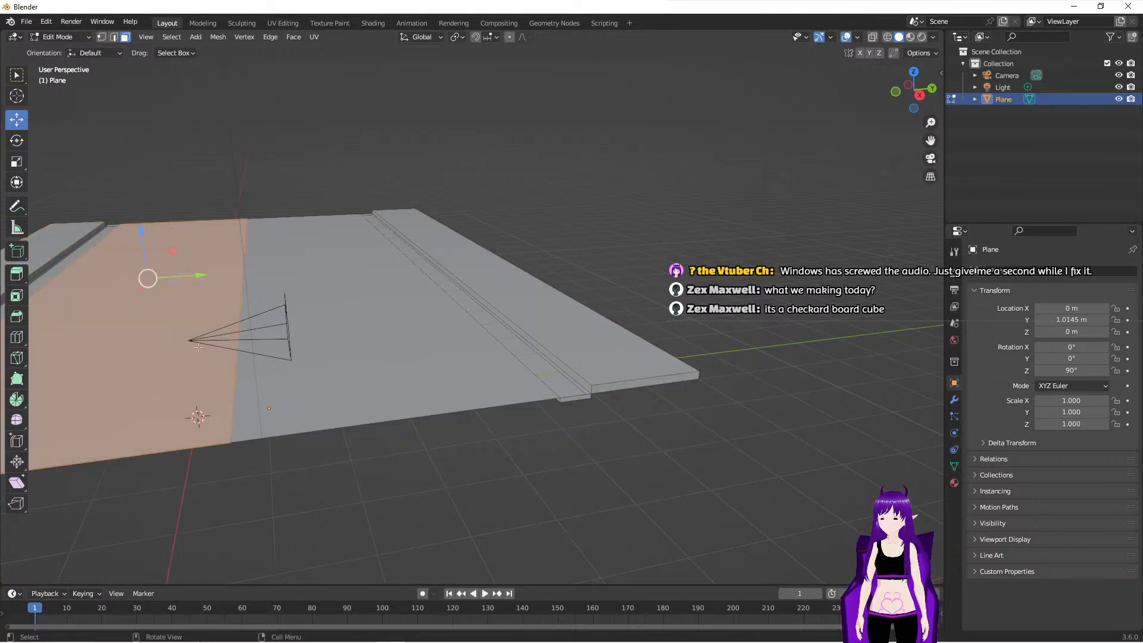
pyautogui.press('Tab')
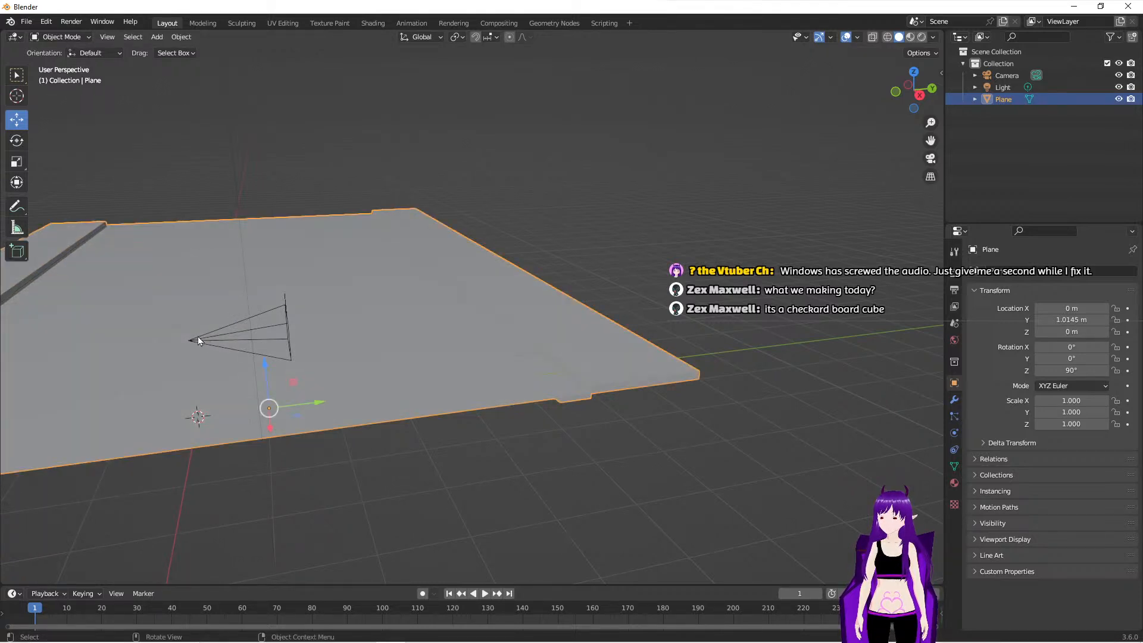
pyautogui.click(195, 341)
pyautogui.moveTo(241, 340); pyautogui.dragTo(156, 342)
pyautogui.scroll(-3, 217, 418)
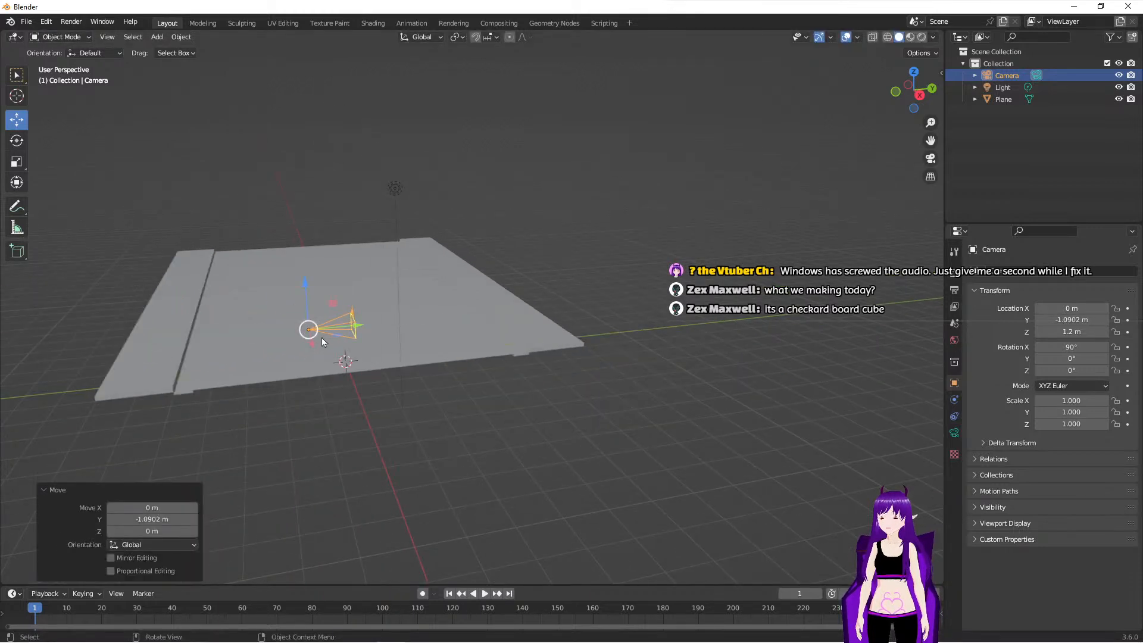
# - Undo the last camera move and move the camera along the Y axis to about -4.75 m, beside the near sidewalk
pyautogui.press('r')
pyautogui.press('Escape')
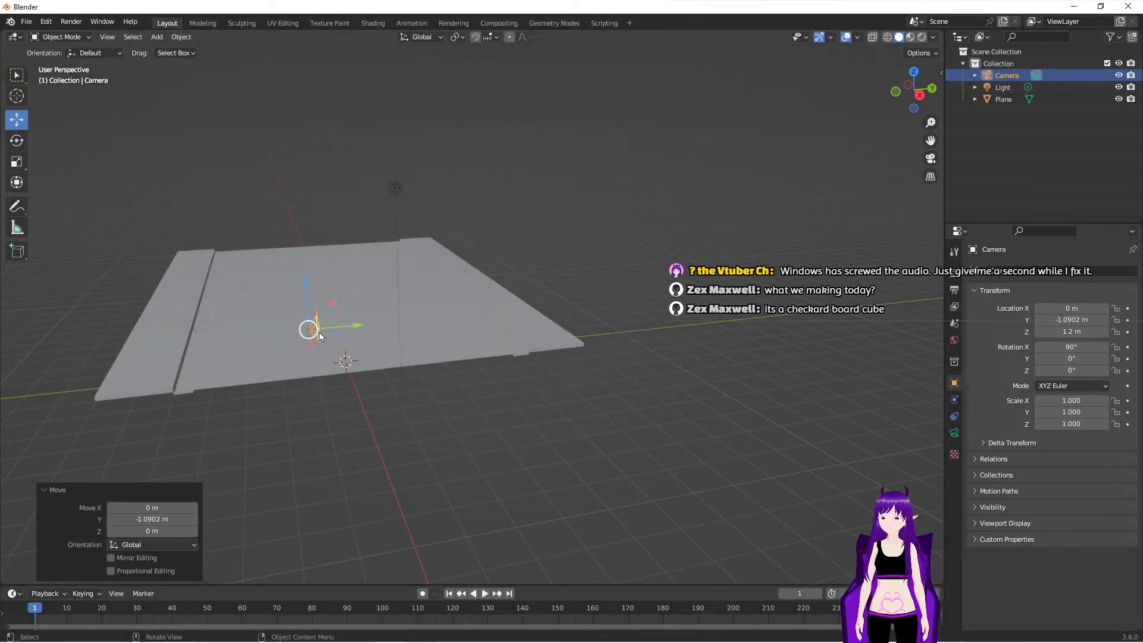
pyautogui.hotkey('ctrl', 'z')
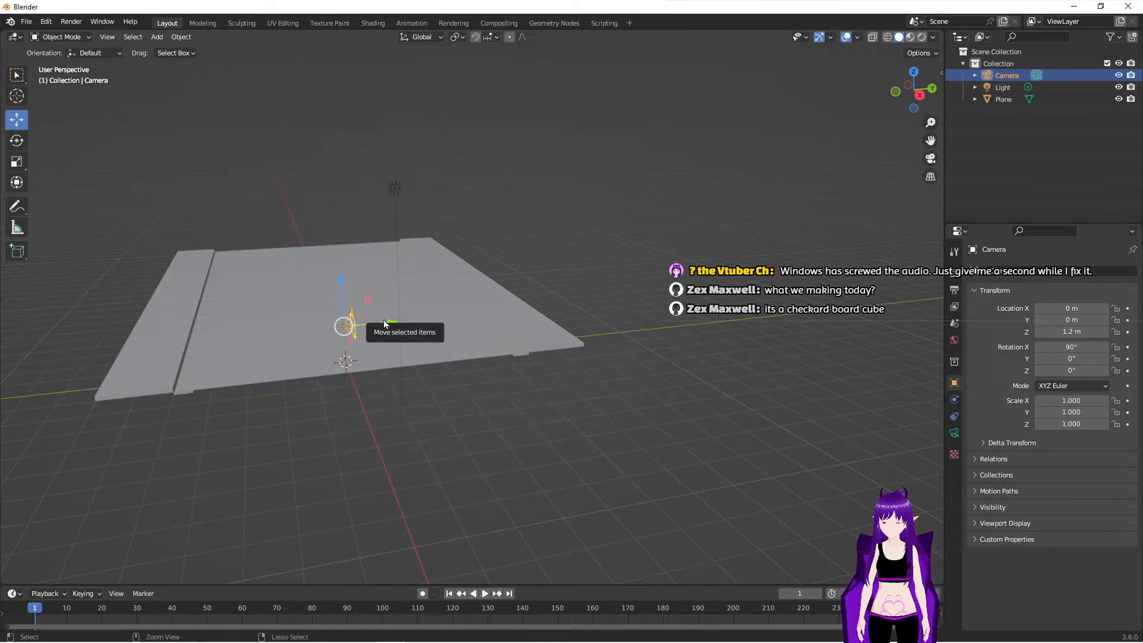
pyautogui.click(384, 320)
pyautogui.click(348, 324)
pyautogui.moveTo(388, 321); pyautogui.dragTo(227, 327)
pyautogui.click(192, 340)
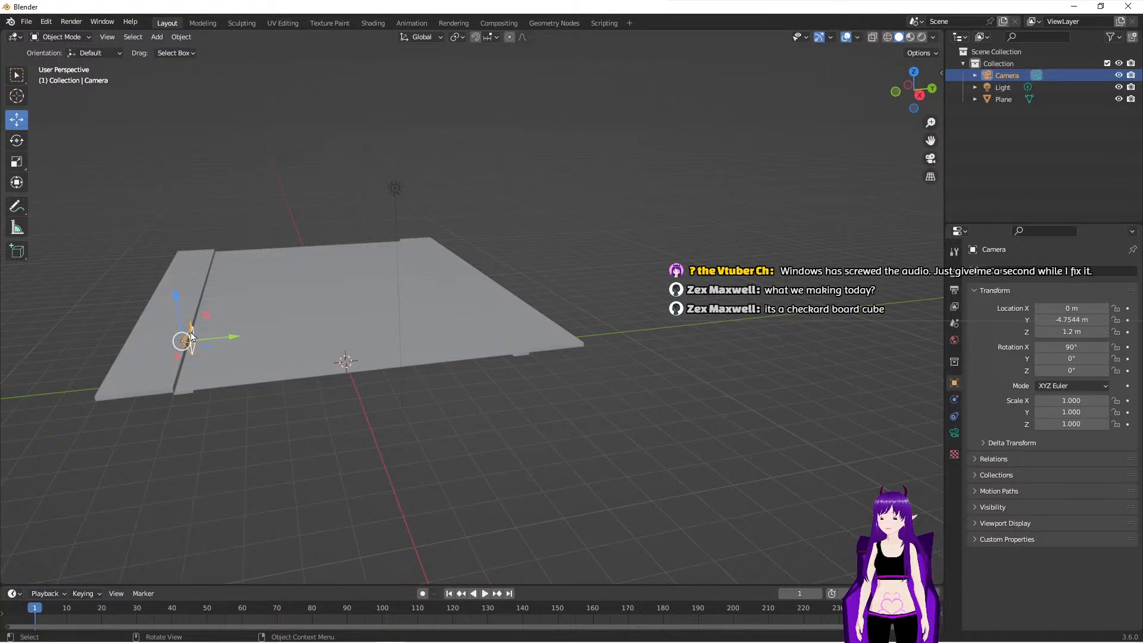
pyautogui.moveTo(228, 341); pyautogui.dragTo(207, 362)
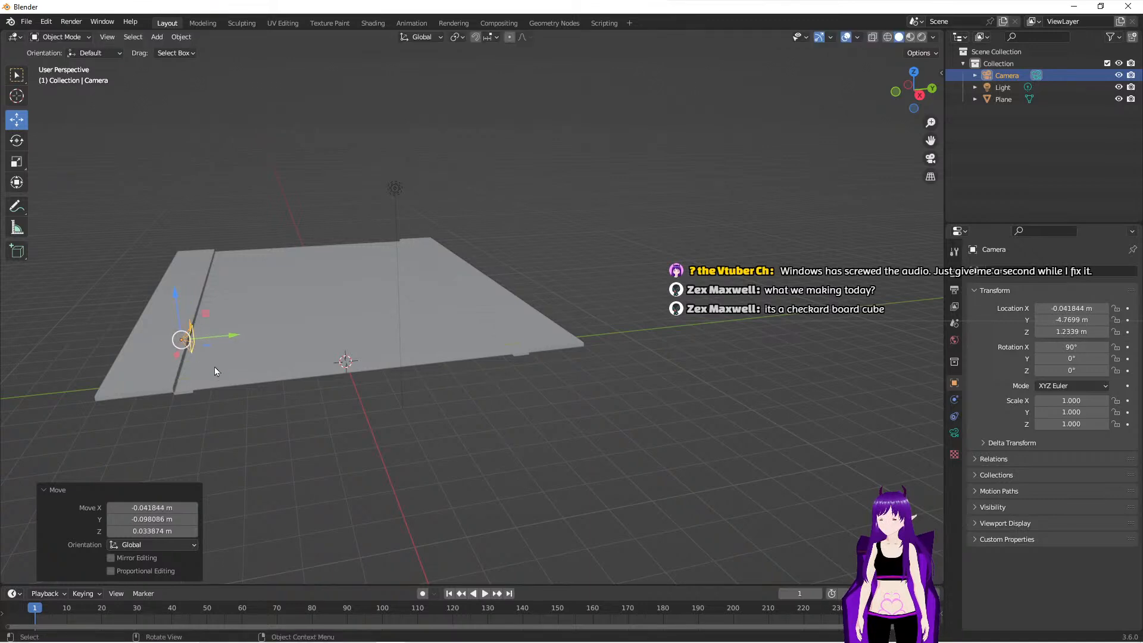
pyautogui.hotkey('ctrl', 'z')
pyautogui.moveTo(235, 390); pyautogui.dragTo(231, 364, button='middle')
pyautogui.hotkey('ctrl', 'z')
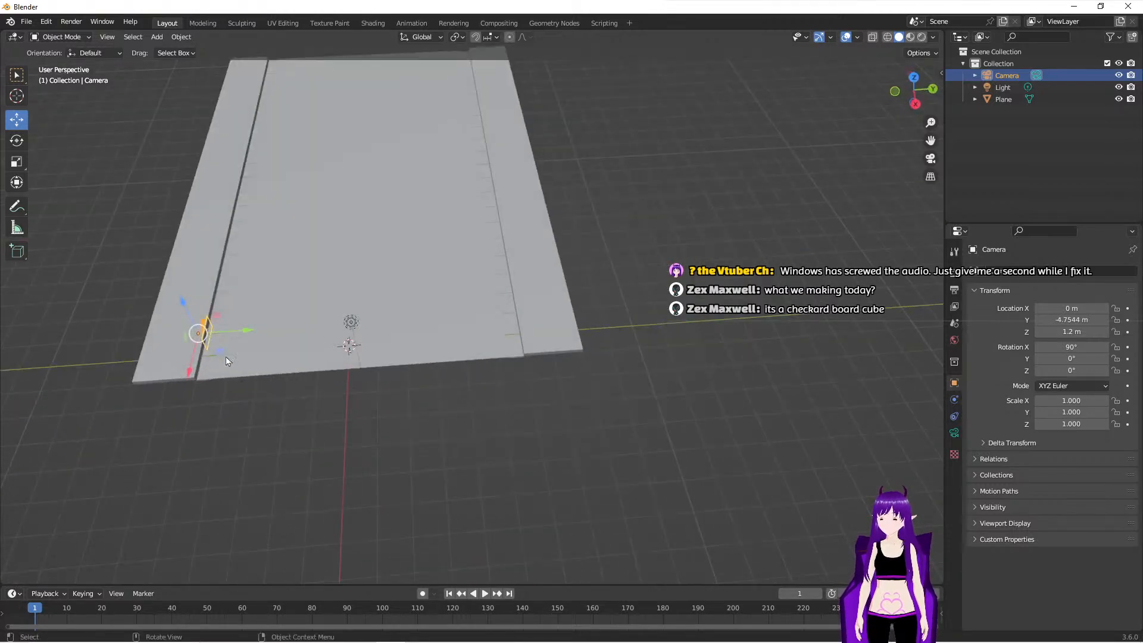
pyautogui.press('r')
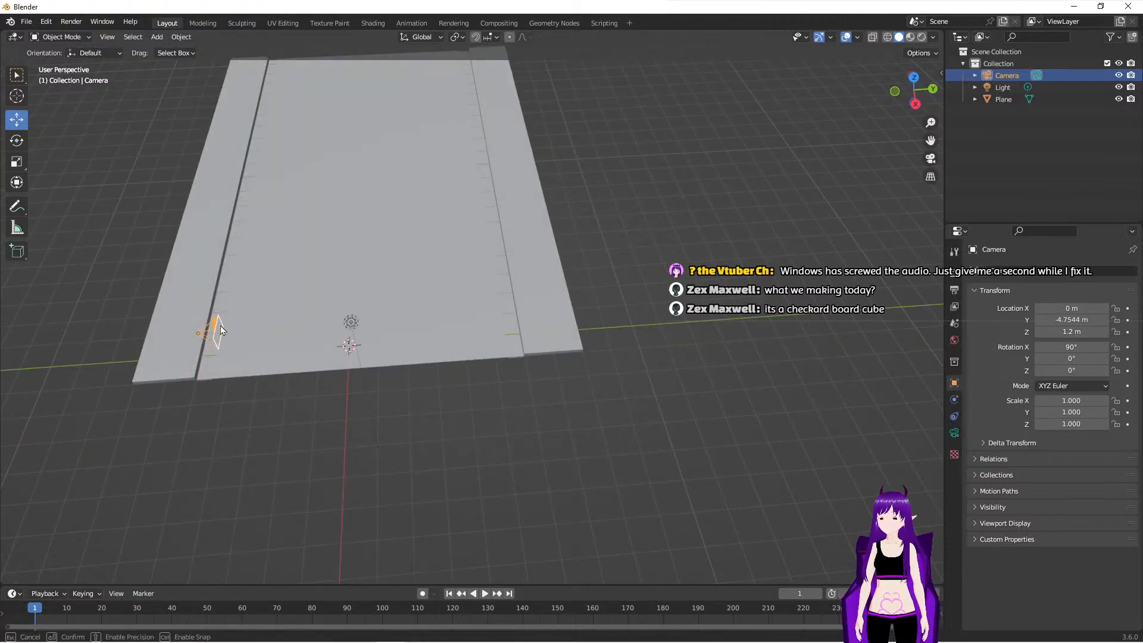
pyautogui.press('Escape')
# - Check how the road and far sidewalk are framed through the camera and compare with the camera's position from outside
pyautogui.press('KP_0')
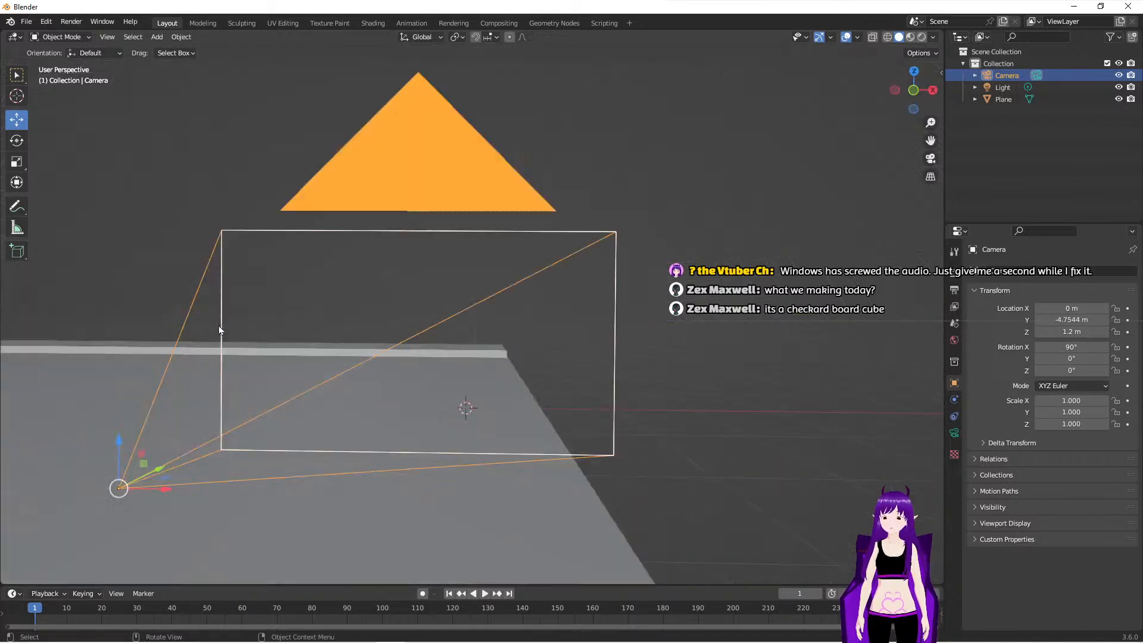
pyautogui.press('Home')
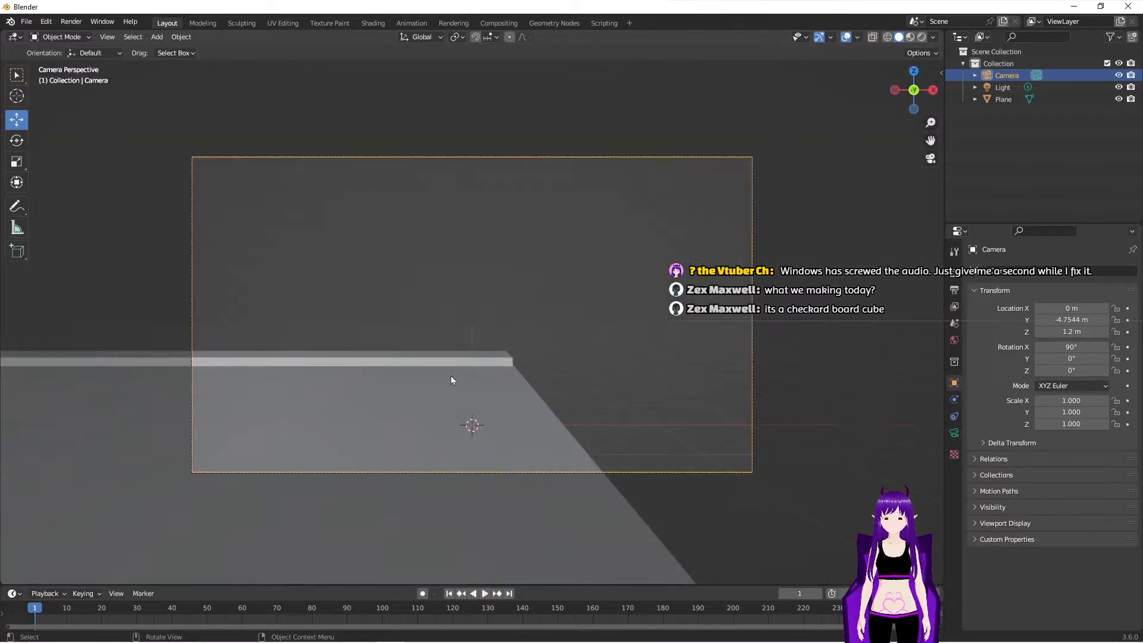
pyautogui.scroll(-4, 451, 377)
pyautogui.moveTo(451, 376); pyautogui.dragTo(350, 363, button='middle')
pyautogui.scroll(-3, 350, 362)
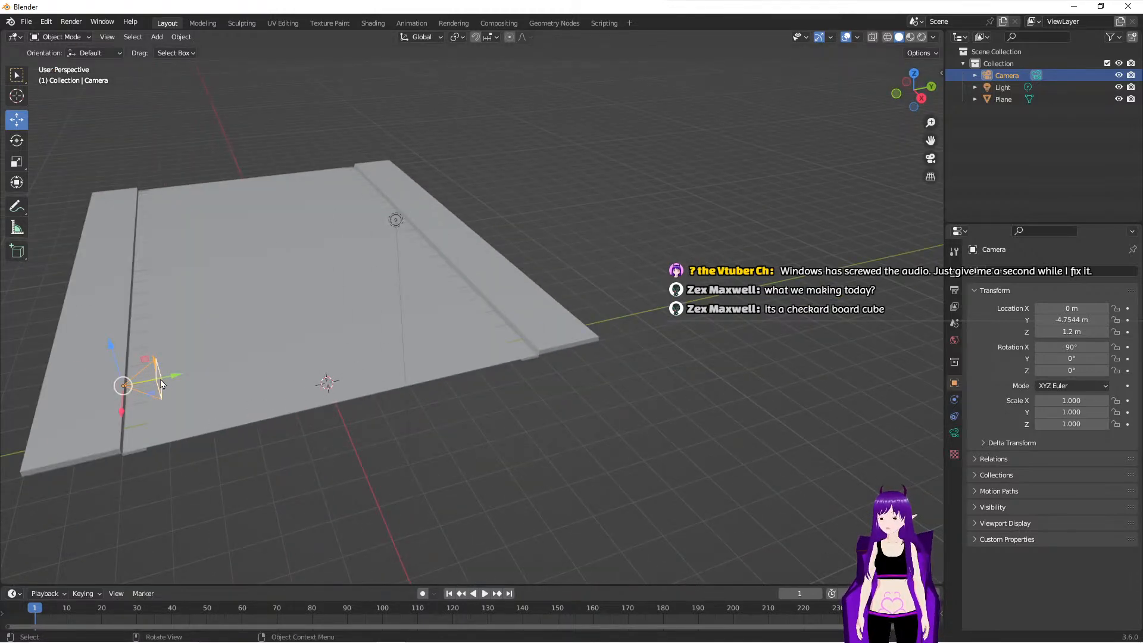
pyautogui.press('g')
pyautogui.press('Escape')
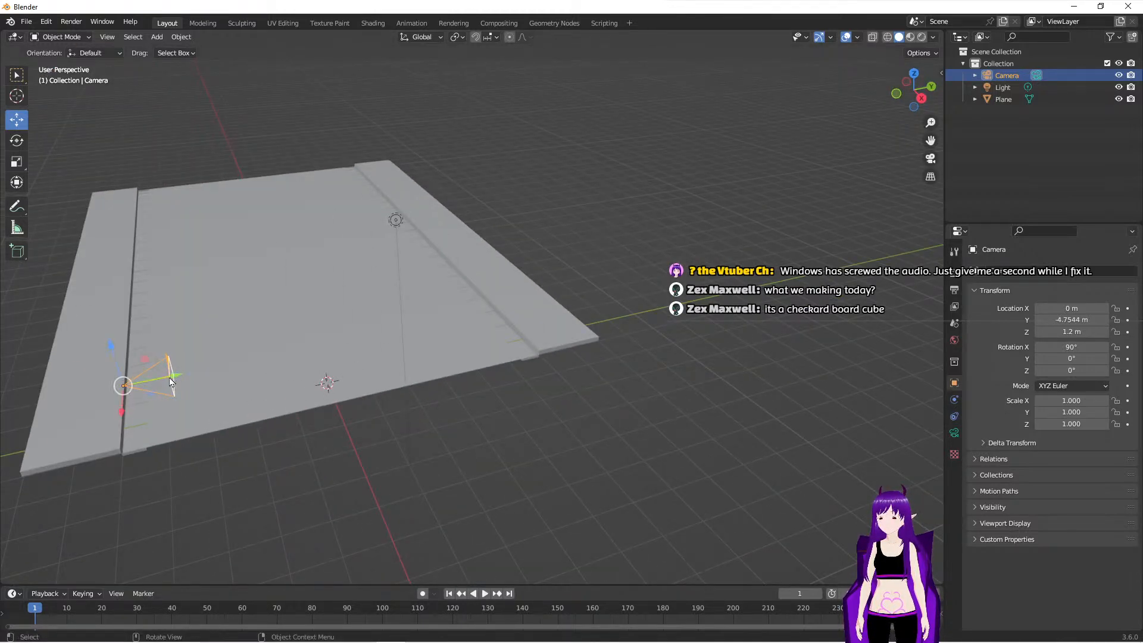
pyautogui.press('KP_0')
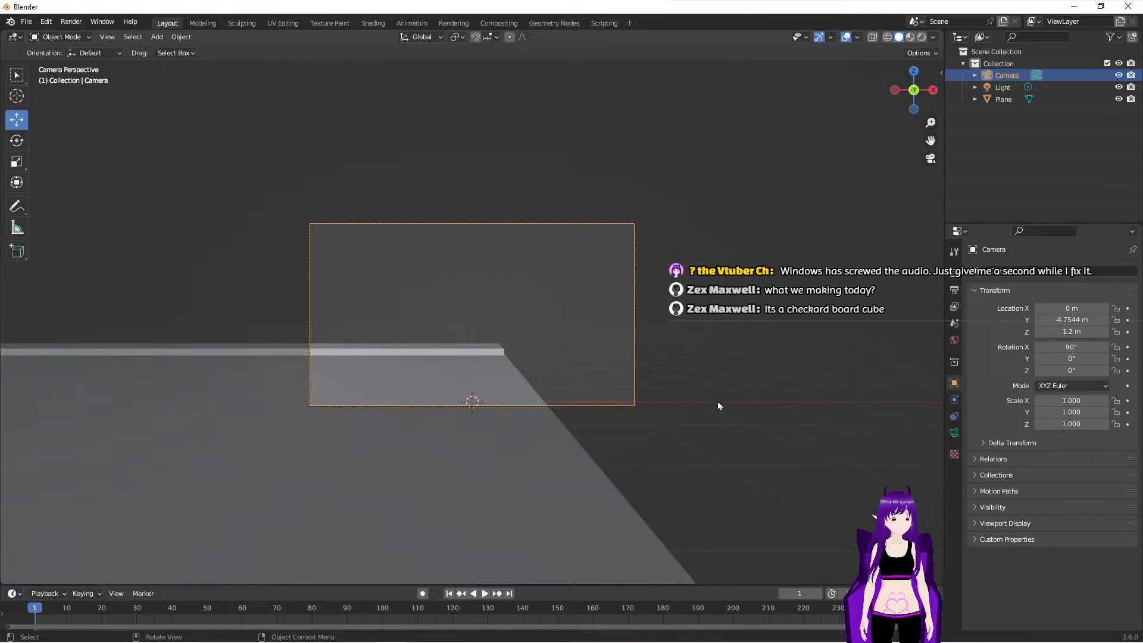
# - Open the camera's lens settings, deselect the camera and inspect the framed road close up through the camera
pyautogui.click(955, 434)
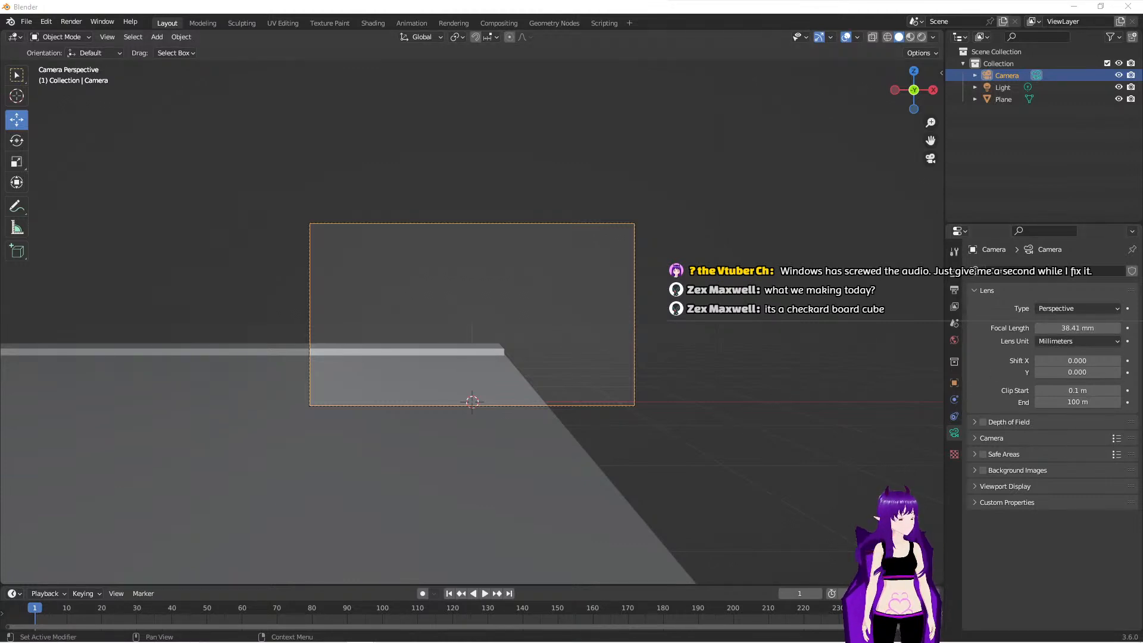
pyautogui.click(598, 376)
pyautogui.press('KP_0')
pyautogui.press('KP_0')
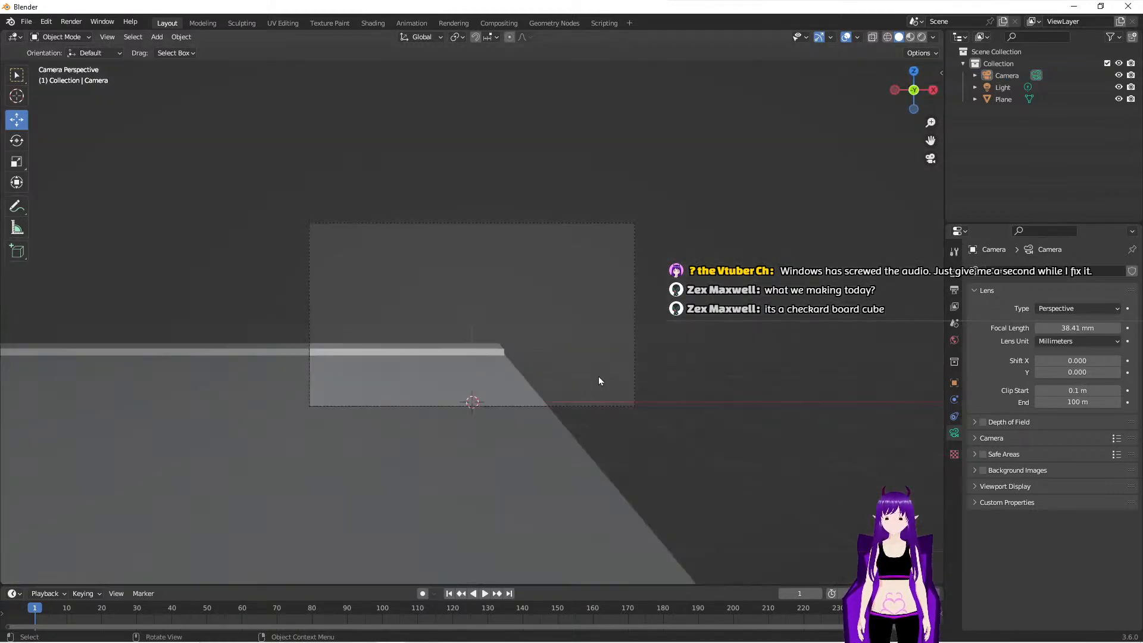
pyautogui.scroll(3, 551, 373)
pyautogui.scroll(3, 551, 373)
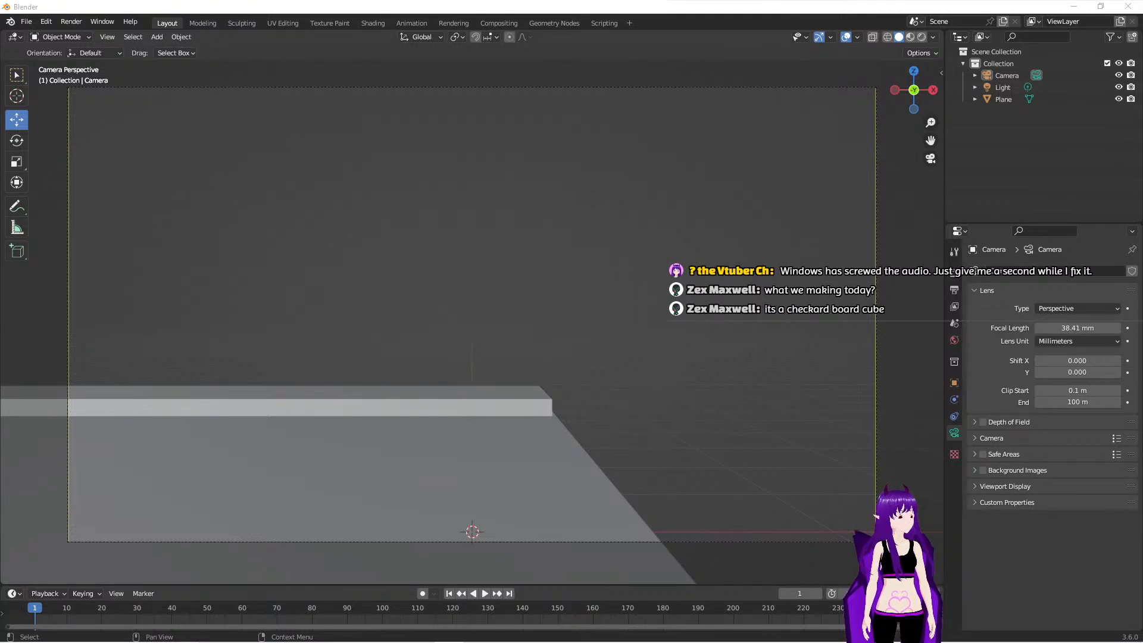
# - Examine the whole road, its gutters and both sidewalks from the side and from the far end
pyautogui.moveTo(606, 319); pyautogui.dragTo(481, 291, button='middle')
pyautogui.scroll(-3, 481, 291)
pyautogui.moveTo(571, 282); pyautogui.dragTo(519, 281, button='middle')
pyautogui.scroll(1, 524, 317)
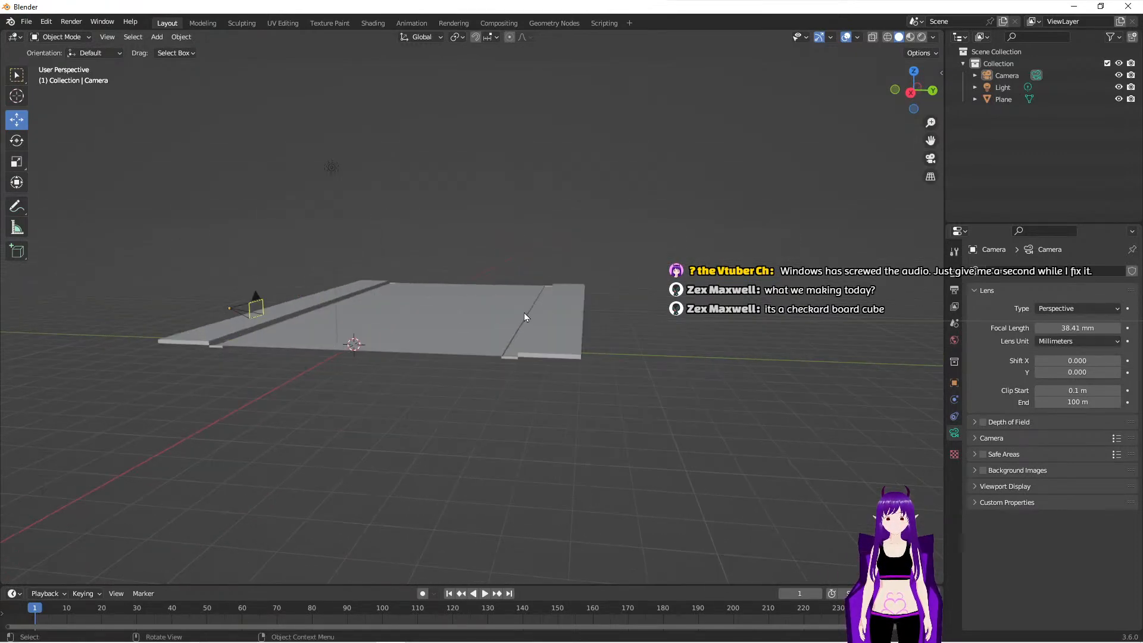
pyautogui.scroll(1, 525, 316)
pyautogui.scroll(-1, 642, 345)
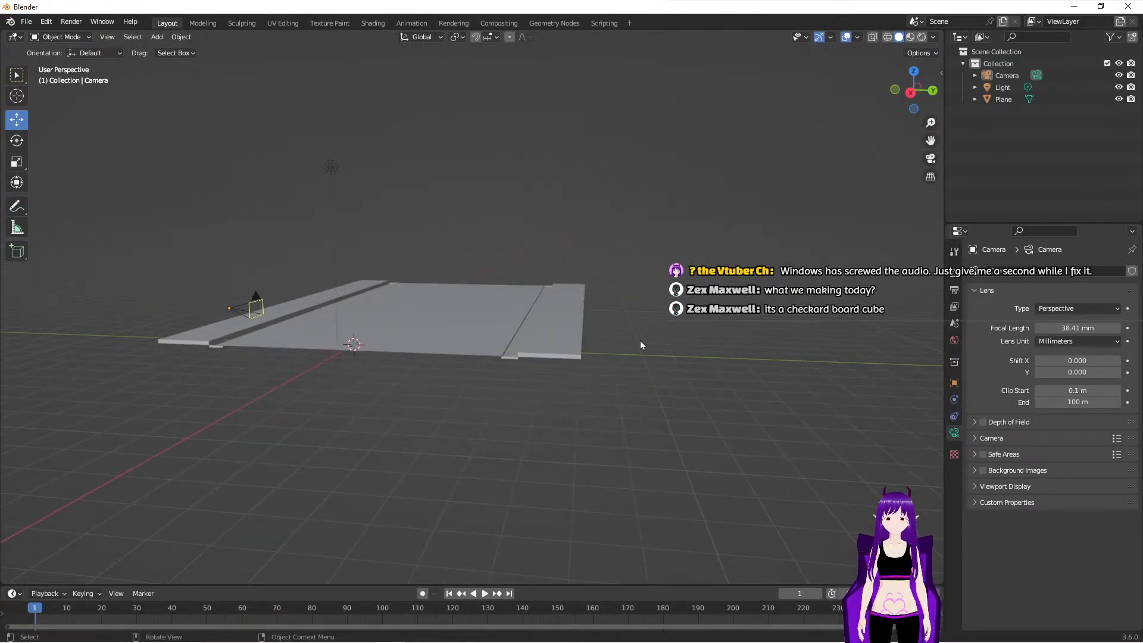
pyautogui.moveTo(640, 344); pyautogui.dragTo(564, 346, button='middle')
pyautogui.moveTo(590, 395); pyautogui.dragTo(535, 426, button='middle')
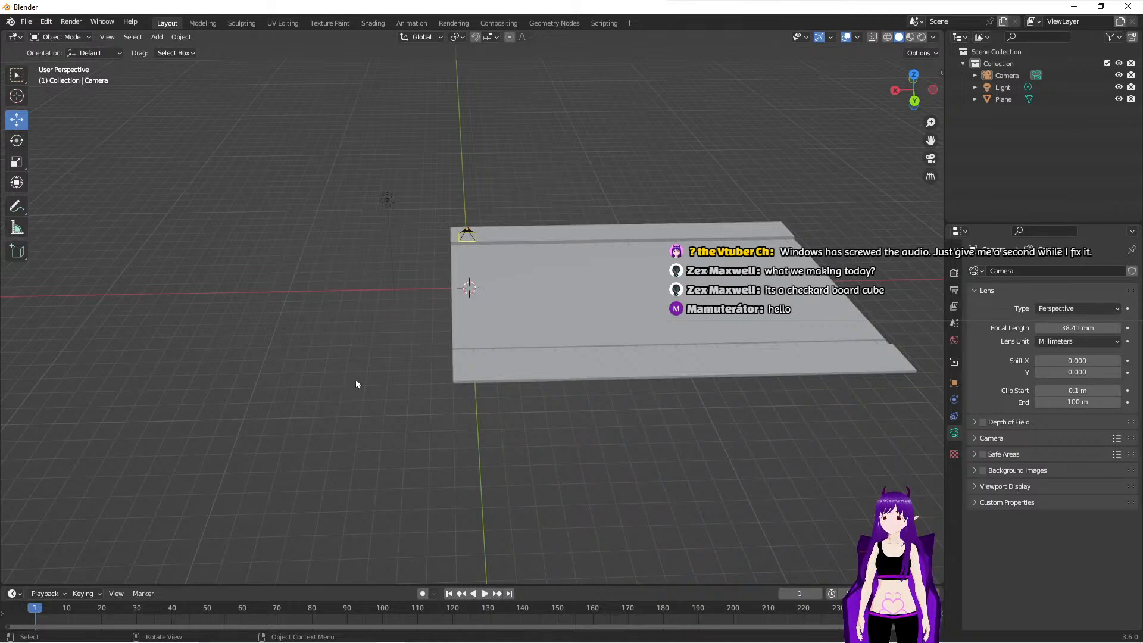
# - Add a cube mesh and move it just beyond the far sidewalk, near the end of the road beside the camera
pyautogui.hotkey('shift', 'a')
pyautogui.moveTo(485, 349)
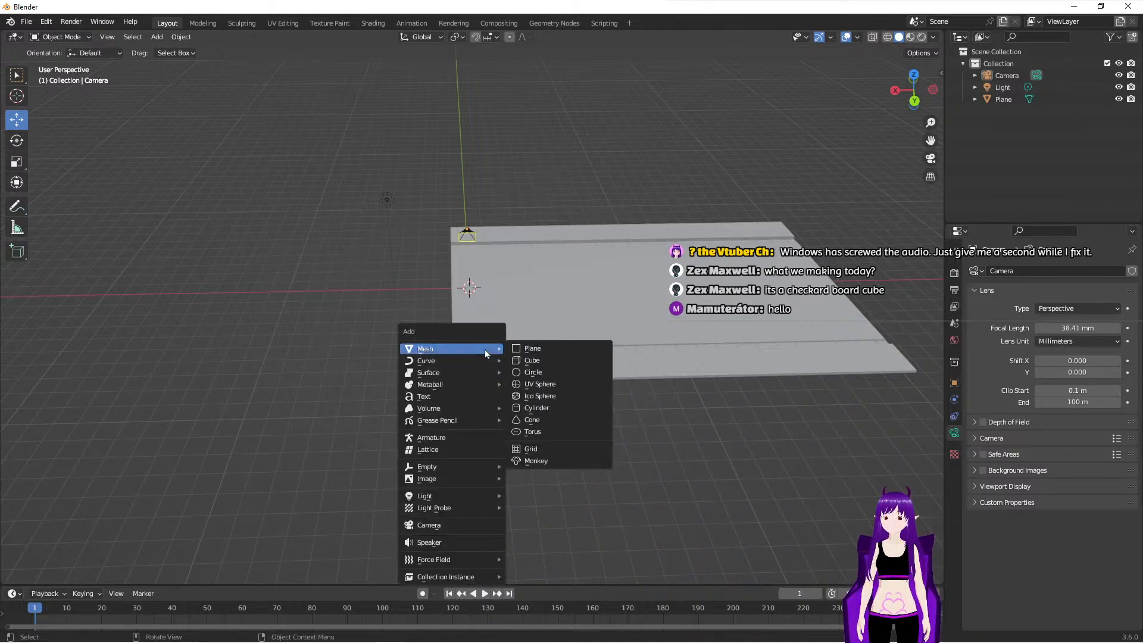
pyautogui.click(546, 361)
pyautogui.moveTo(501, 369); pyautogui.dragTo(474, 396, button='middle')
pyautogui.moveTo(435, 341); pyautogui.dragTo(616, 310)
pyautogui.moveTo(703, 452); pyautogui.dragTo(631, 430, button='middle')
pyautogui.moveTo(678, 376); pyautogui.dragTo(675, 376)
pyautogui.moveTo(623, 411)
pyautogui.mouseDown()
pyautogui.moveTo(621, 392)
pyautogui.moveTo(630, 409)
pyautogui.mouseUp()
pyautogui.moveTo(630, 410); pyautogui.dragTo(649, 384, button='middle')
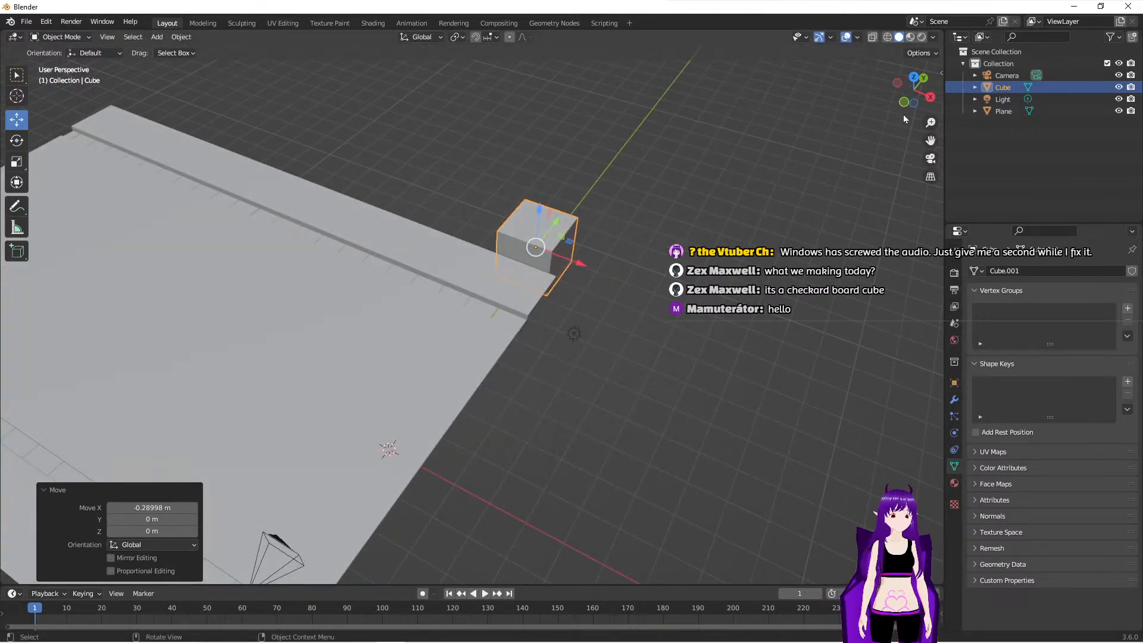
# - In the right orthographic view, place the cube against the far sidewalk's outer edge and raise its base to the sidewalk's height
pyautogui.click(931, 97)
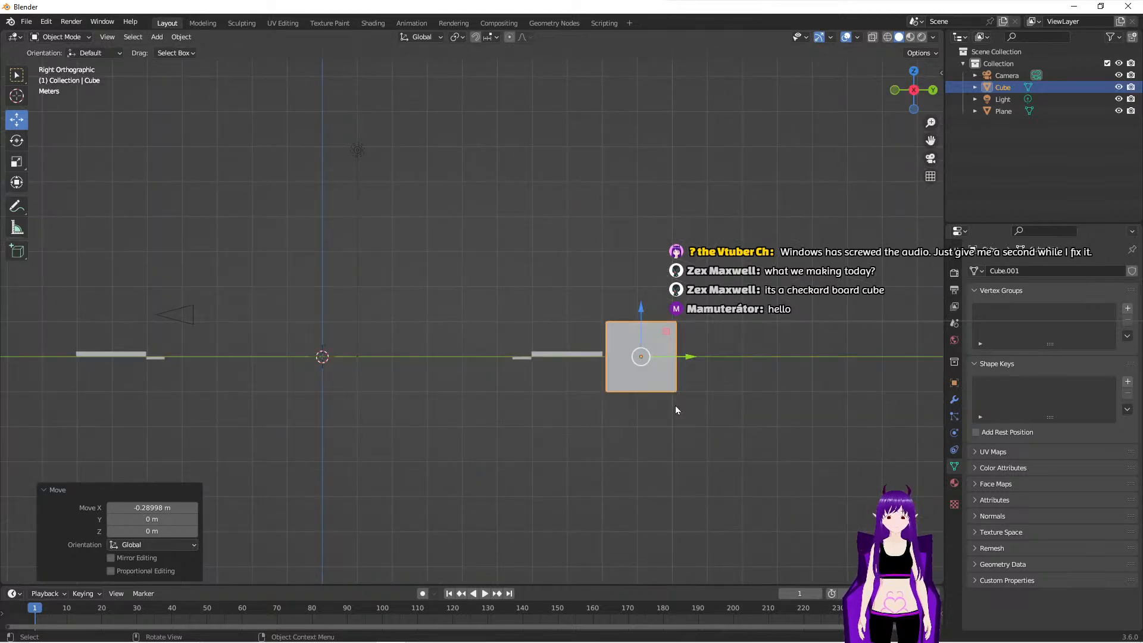
pyautogui.moveTo(642, 311); pyautogui.dragTo(646, 273)
pyautogui.moveTo(691, 327); pyautogui.dragTo(686, 327)
pyautogui.scroll(3, 667, 394)
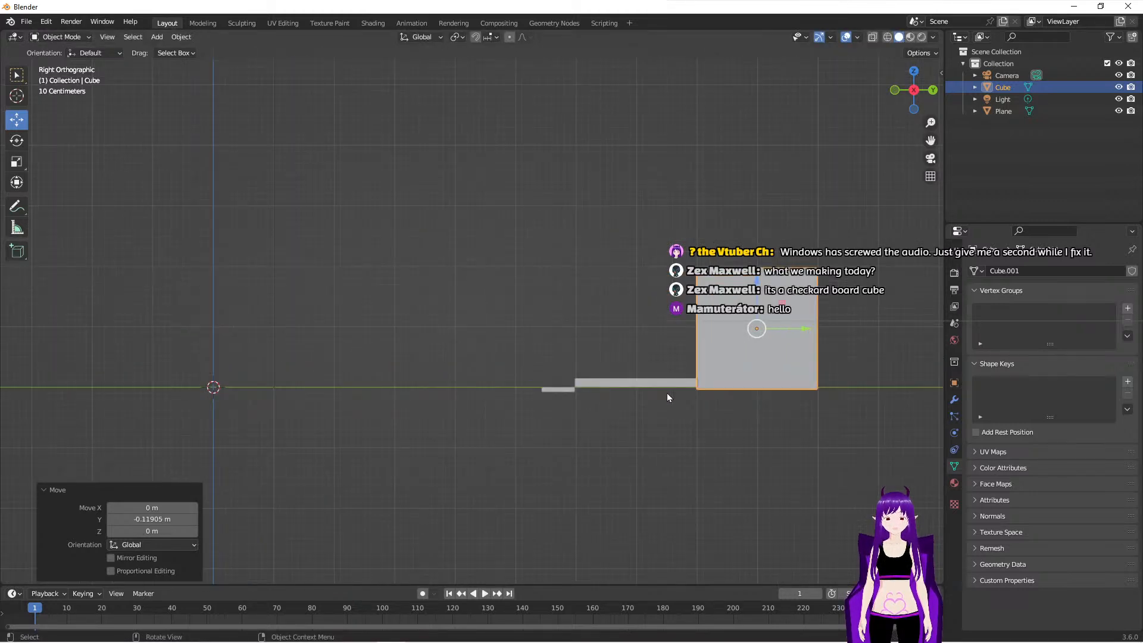
pyautogui.scroll(1, 667, 394)
pyautogui.keyDown('shift'); pyautogui.moveTo(770, 469); pyautogui.dragTo(652, 474, button='middle'); pyautogui.keyUp('shift')
pyautogui.scroll(1, 651, 474)
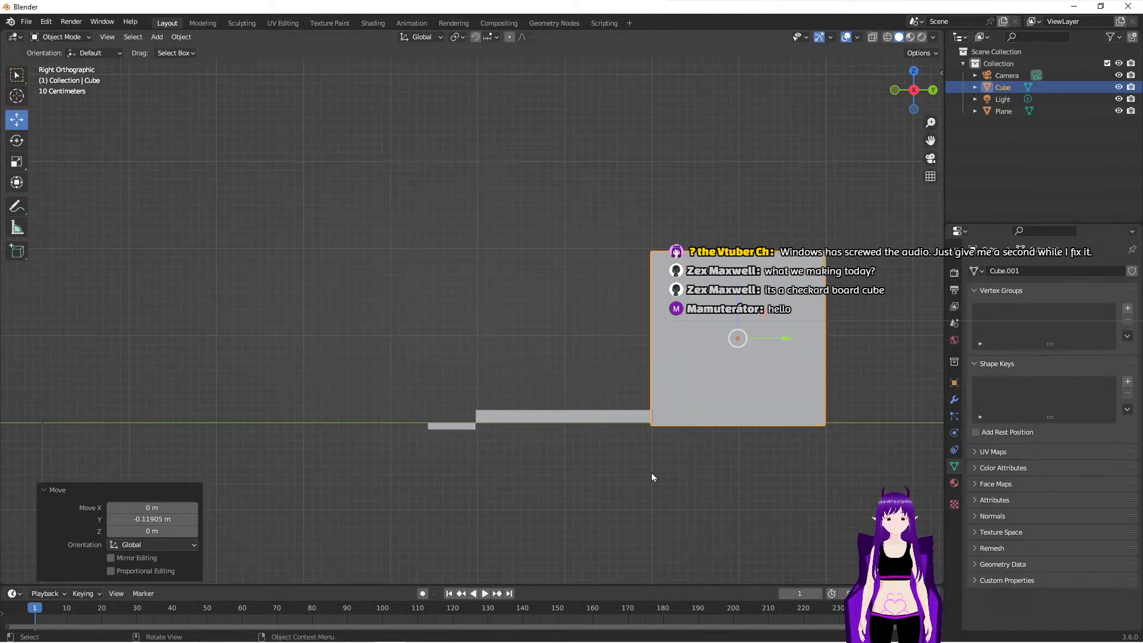
pyautogui.moveTo(739, 282); pyautogui.dragTo(740, 269)
pyautogui.moveTo(740, 270); pyautogui.dragTo(685, 376, button='middle')
pyautogui.scroll(-3, 659, 365)
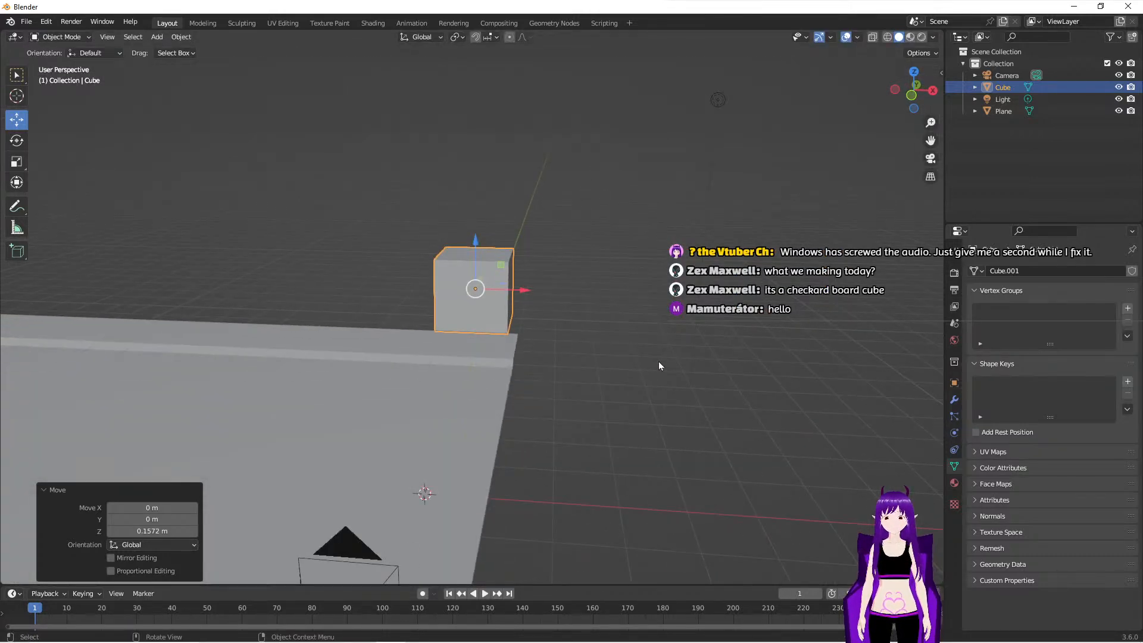
# - Enter Edit Mode on the cube and move its end faces along the X axis to lengthen the block beside the sidewalk
pyautogui.press('Tab')
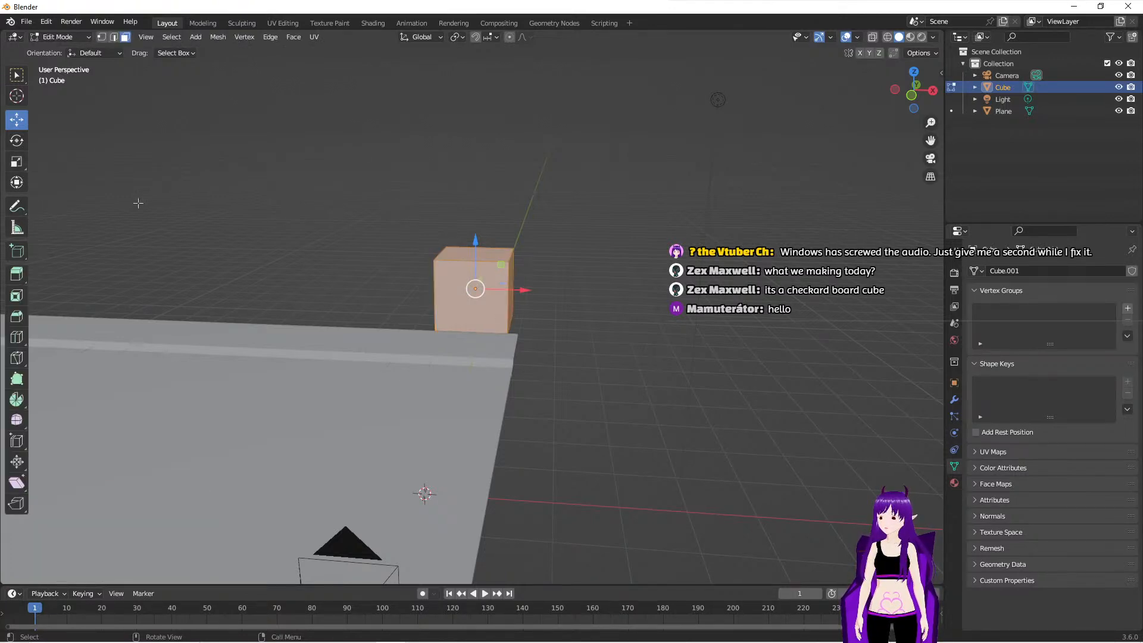
pyautogui.moveTo(578, 357); pyautogui.dragTo(572, 289, button='middle')
pyautogui.click(571, 290)
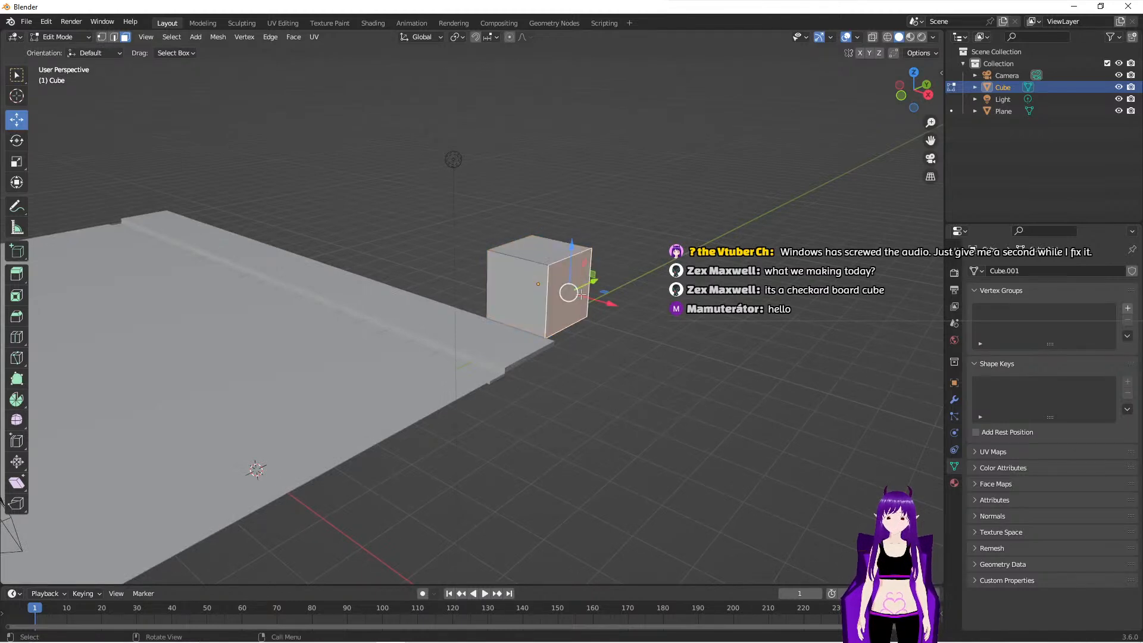
pyautogui.moveTo(609, 305); pyautogui.dragTo(622, 305)
pyautogui.moveTo(623, 305); pyautogui.dragTo(649, 320, button='middle')
pyautogui.click(367, 353)
pyautogui.moveTo(367, 352); pyautogui.dragTo(388, 266, button='middle')
pyautogui.moveTo(482, 236); pyautogui.dragTo(383, 214)
pyautogui.moveTo(383, 214); pyautogui.dragTo(617, 276, button='middle')
# - Select the block's top face and move it along Z by about 2.1 m, 16.28 m and -8.41 m to form a tall building
pyautogui.click(617, 276)
pyautogui.moveTo(620, 236); pyautogui.dragTo(620, 157)
pyautogui.moveTo(620, 158); pyautogui.dragTo(489, 264, button='middle')
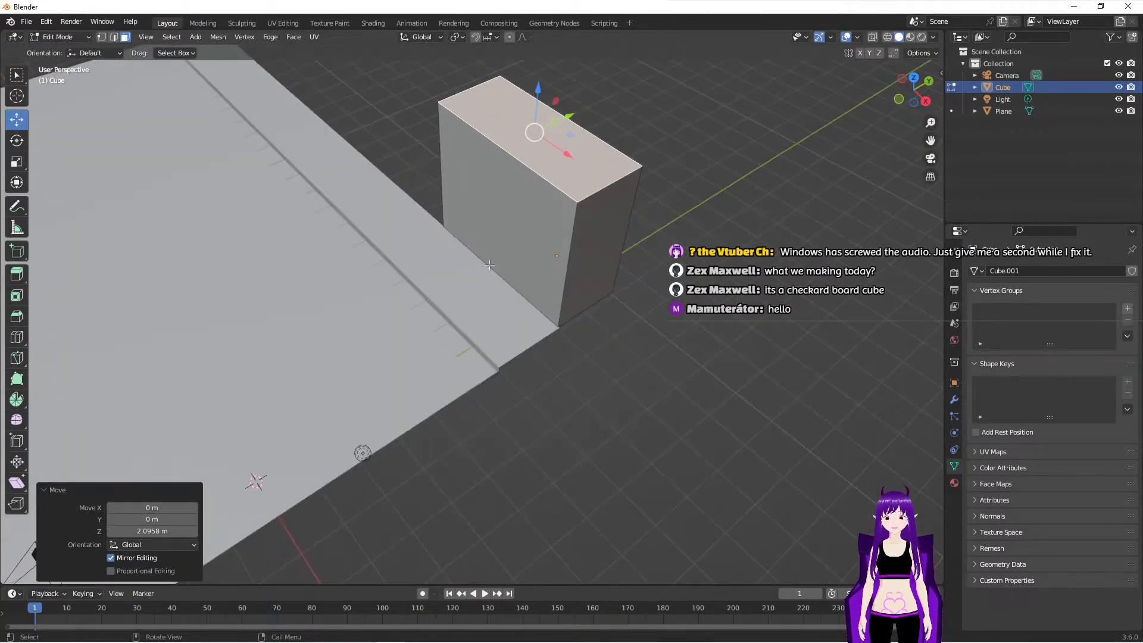
pyautogui.scroll(-5, 490, 265)
pyautogui.moveTo(488, 231); pyautogui.dragTo(538, 51)
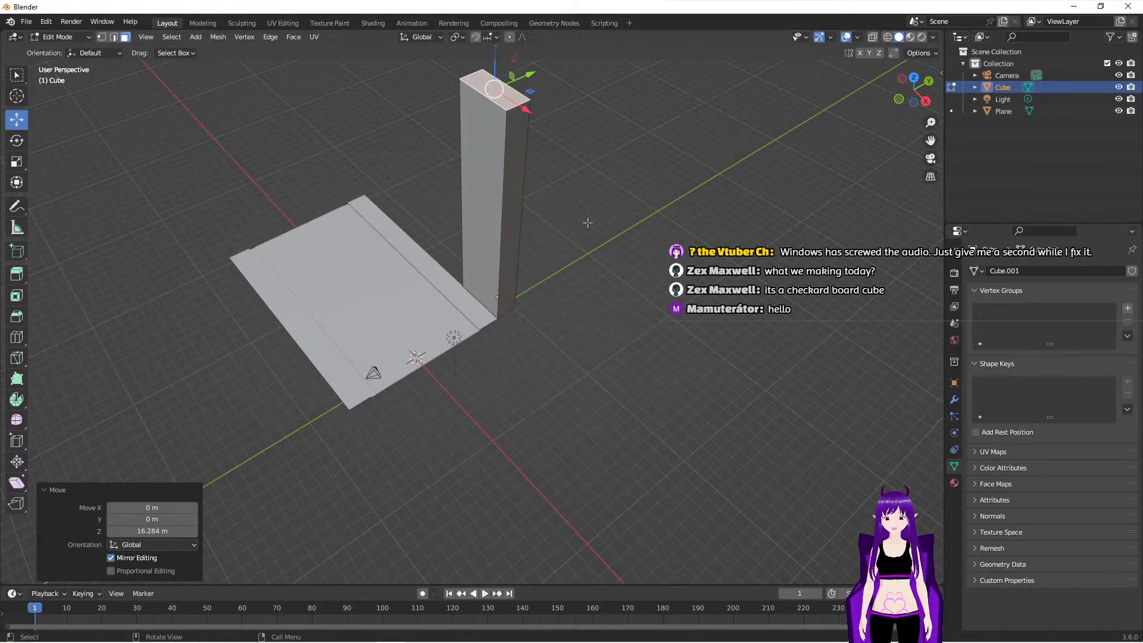
pyautogui.scroll(-2, 524, 125)
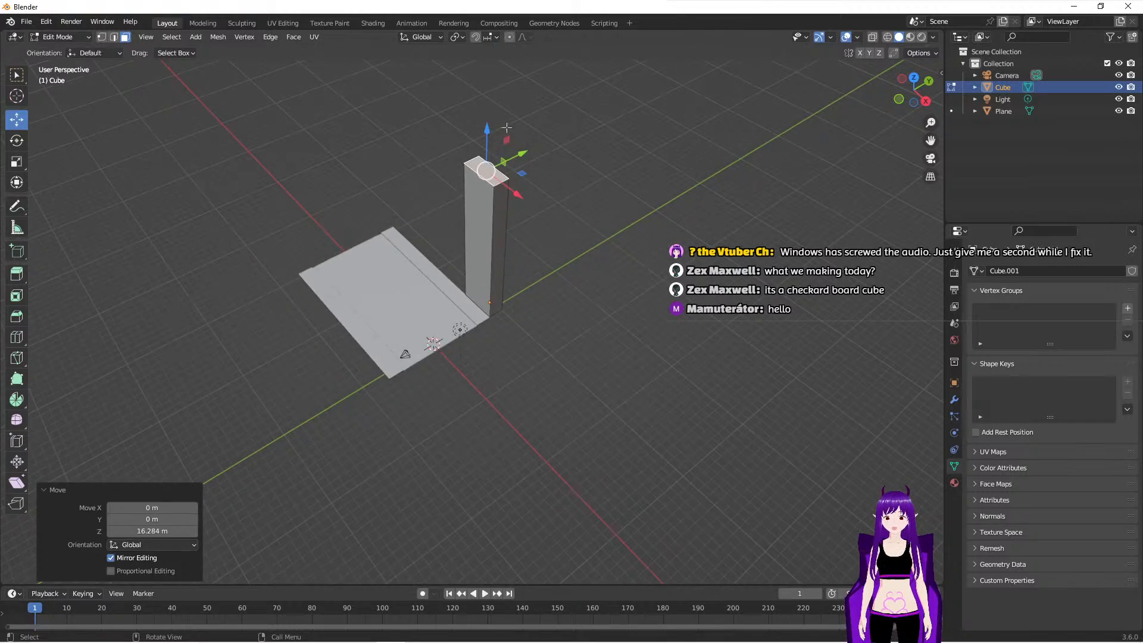
pyautogui.moveTo(487, 130); pyautogui.dragTo(482, 206)
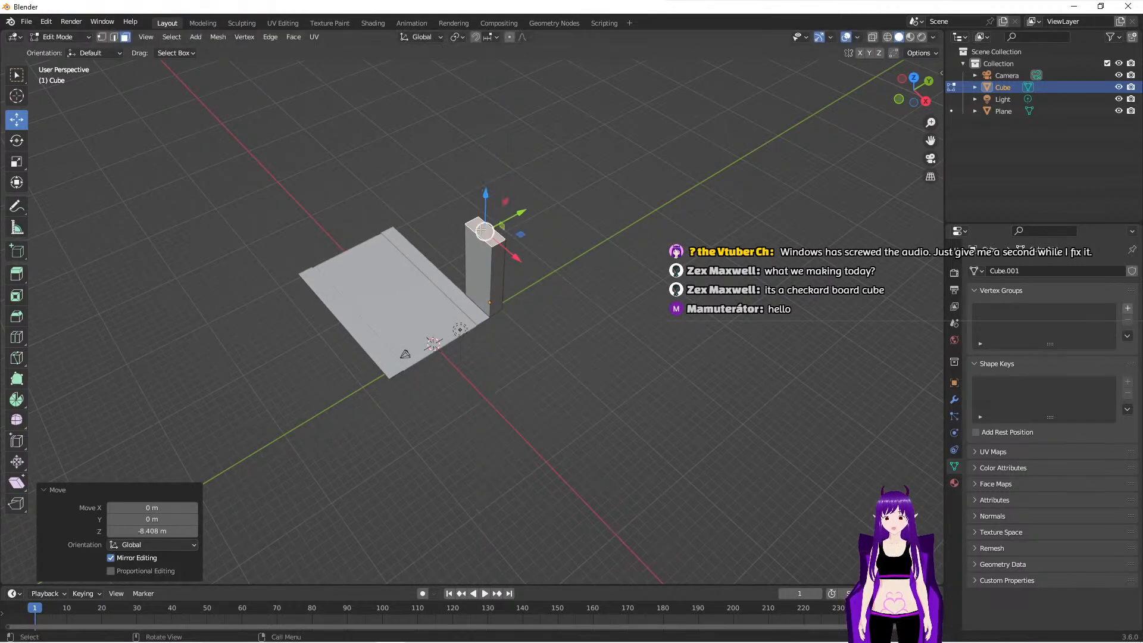
# - Add a single horizontal loop cut around the lower part of the building with a slide factor of 0.700
pyautogui.scroll(5, 497, 356)
pyautogui.scroll(2, 497, 355)
pyautogui.moveTo(470, 383); pyautogui.dragTo(533, 342, button='middle')
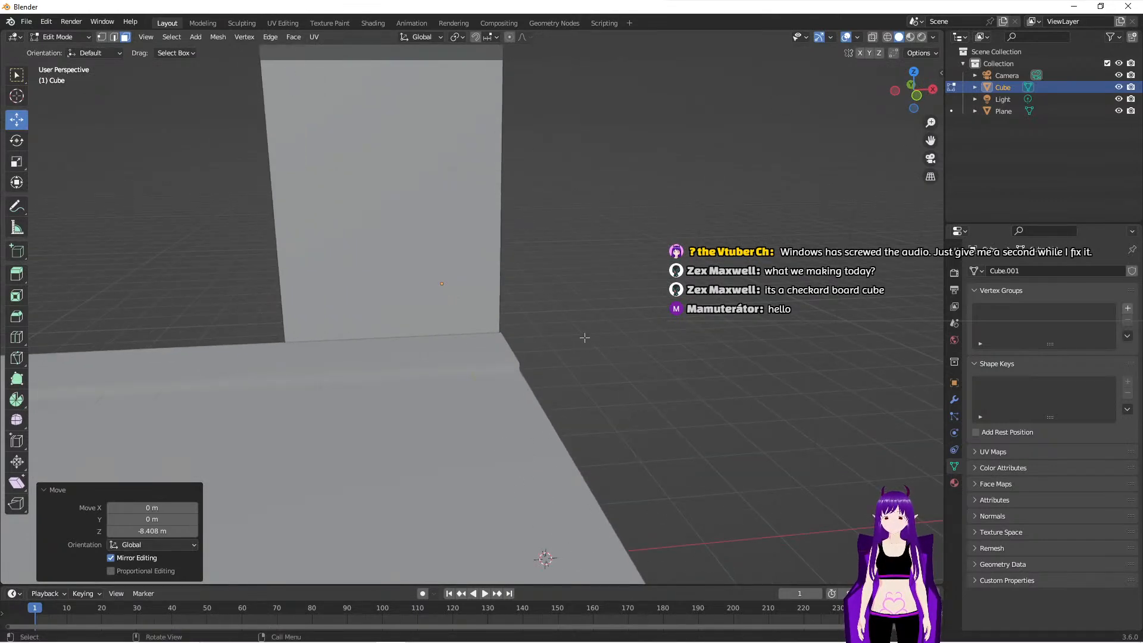
pyautogui.click(17, 337)
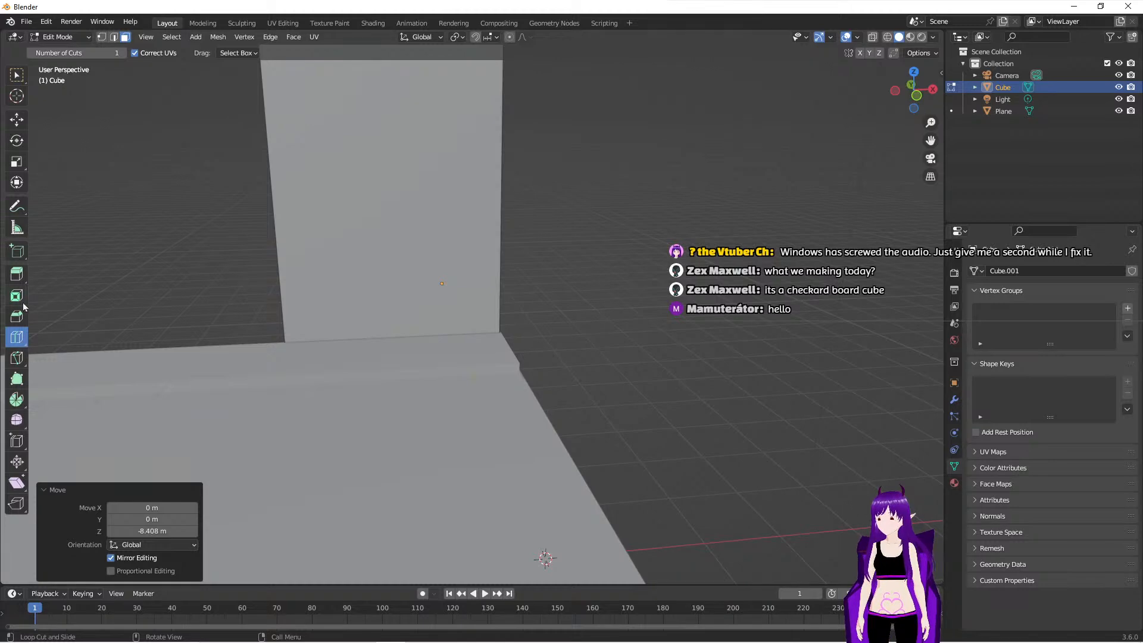
pyautogui.moveTo(395, 134); pyautogui.dragTo(409, 140, button='middle')
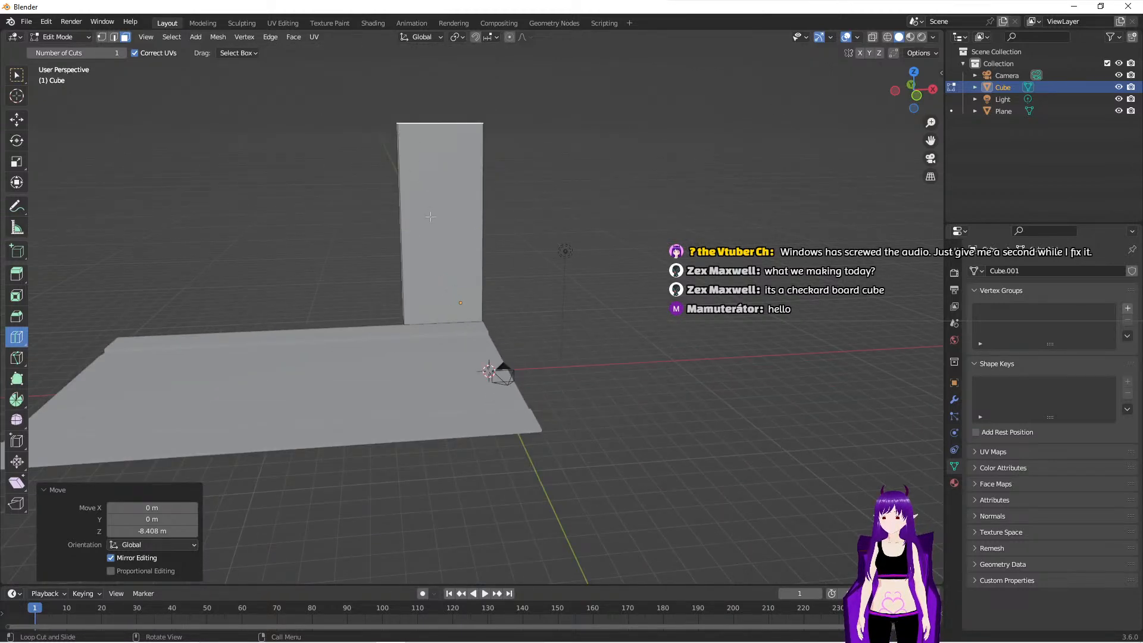
pyautogui.moveTo(420, 216); pyautogui.dragTo(416, 287)
pyautogui.scroll(3, 528, 308)
pyautogui.scroll(4, 528, 308)
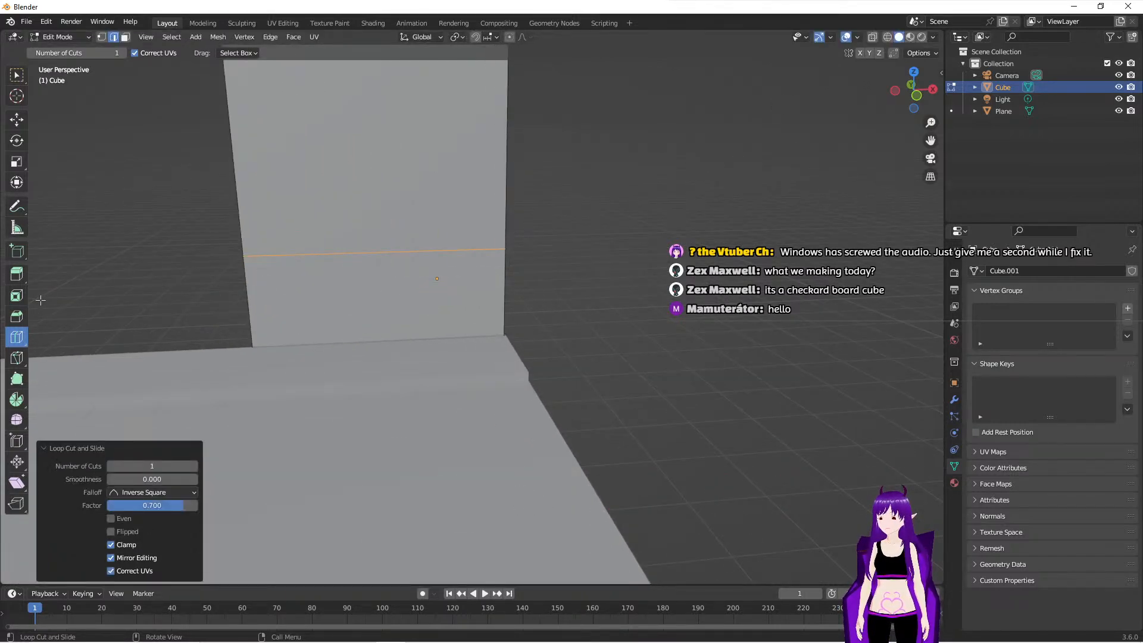
# - Inset the building's lower front face, below the loop cut, with a thickness of about 0.2965 m
pyautogui.click(20, 278)
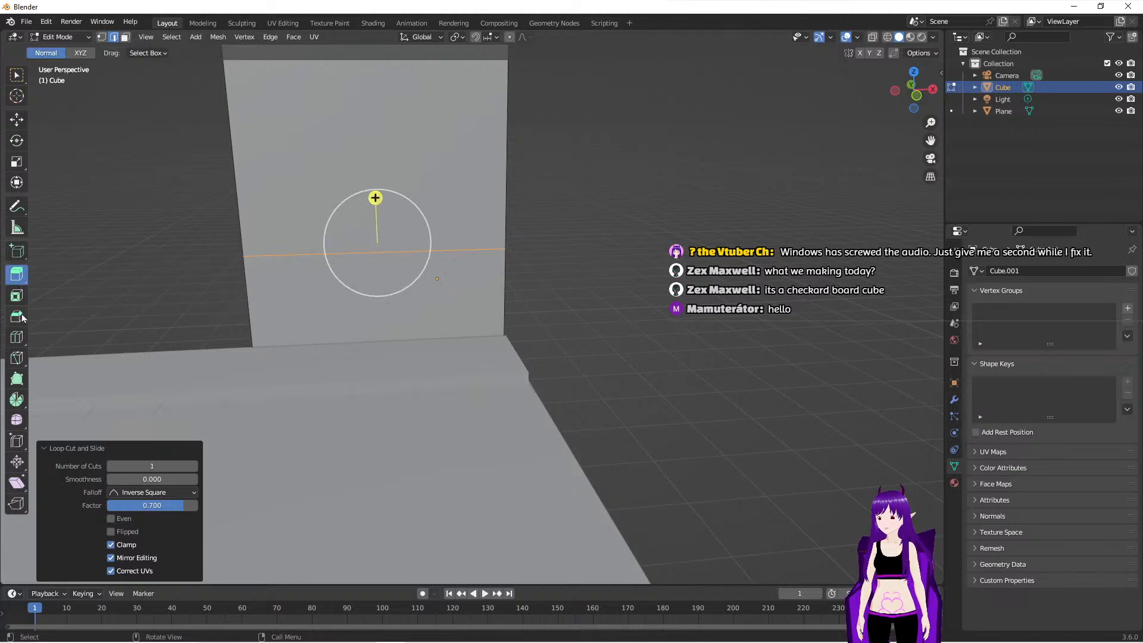
pyautogui.click(16, 296)
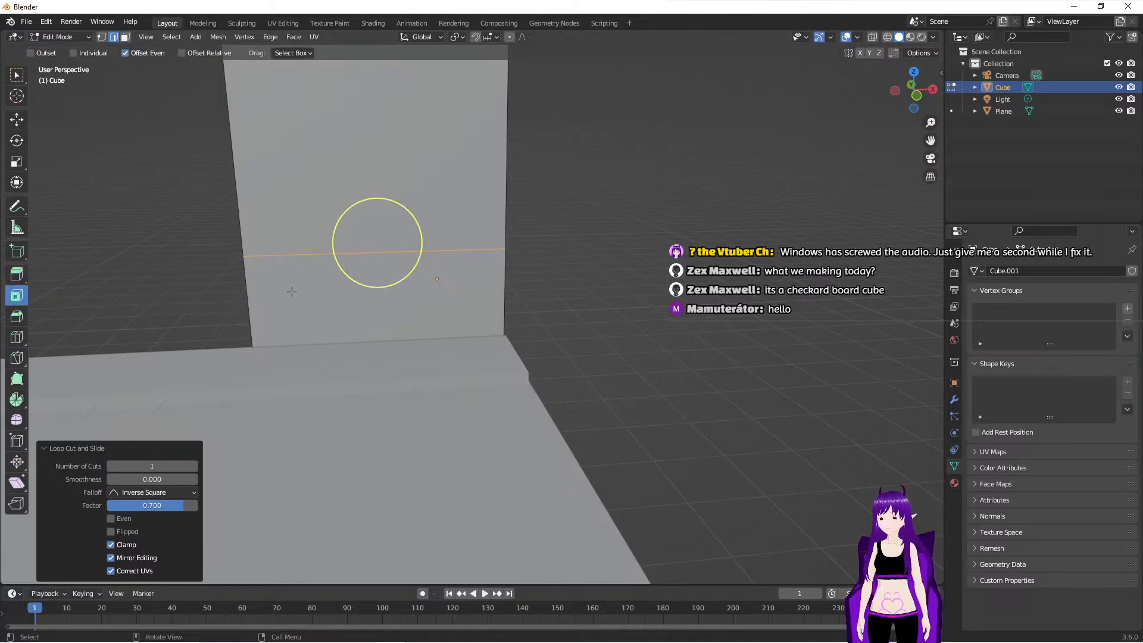
pyautogui.click(126, 37)
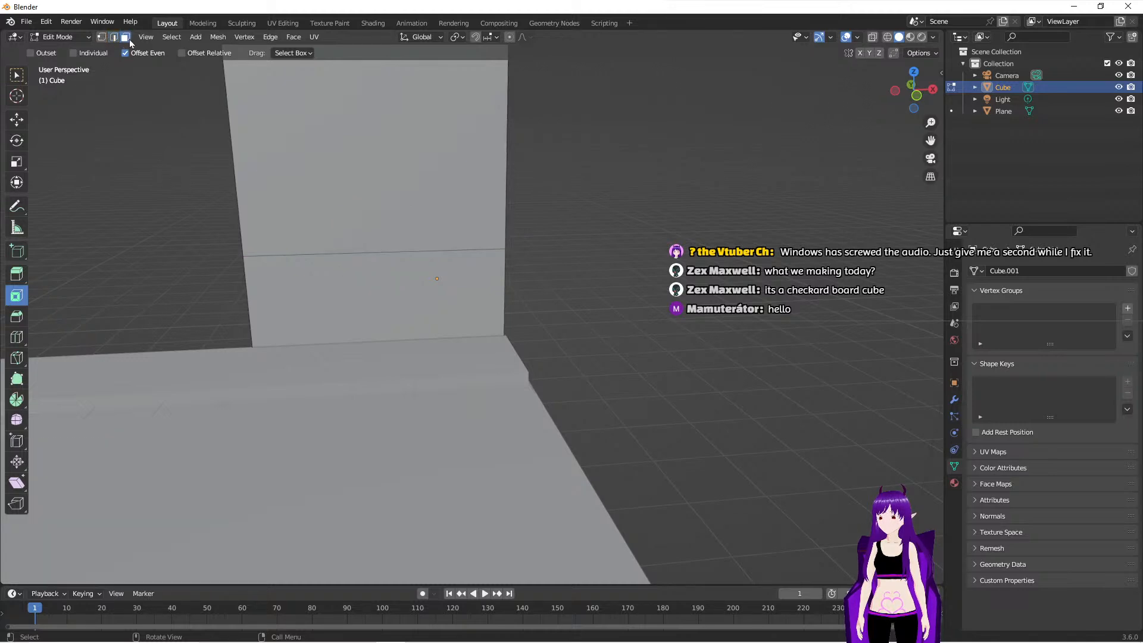
pyautogui.click(311, 283)
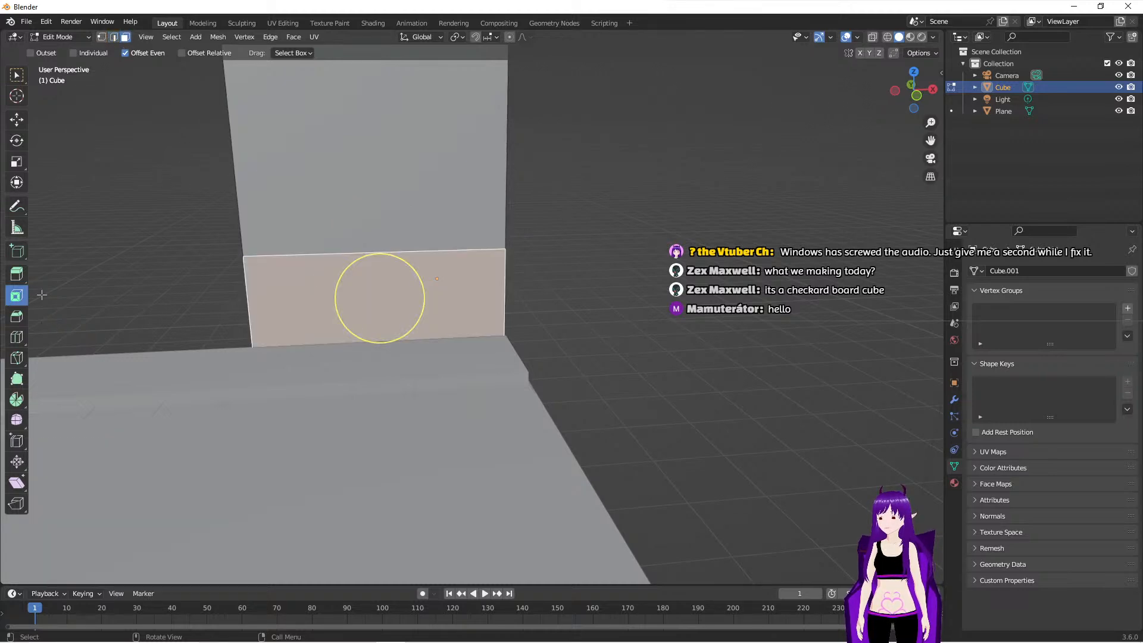
pyautogui.moveTo(344, 276); pyautogui.dragTo(360, 281)
pyautogui.moveTo(589, 355); pyautogui.dragTo(609, 388, button='middle')
pyautogui.scroll(1, 608, 389)
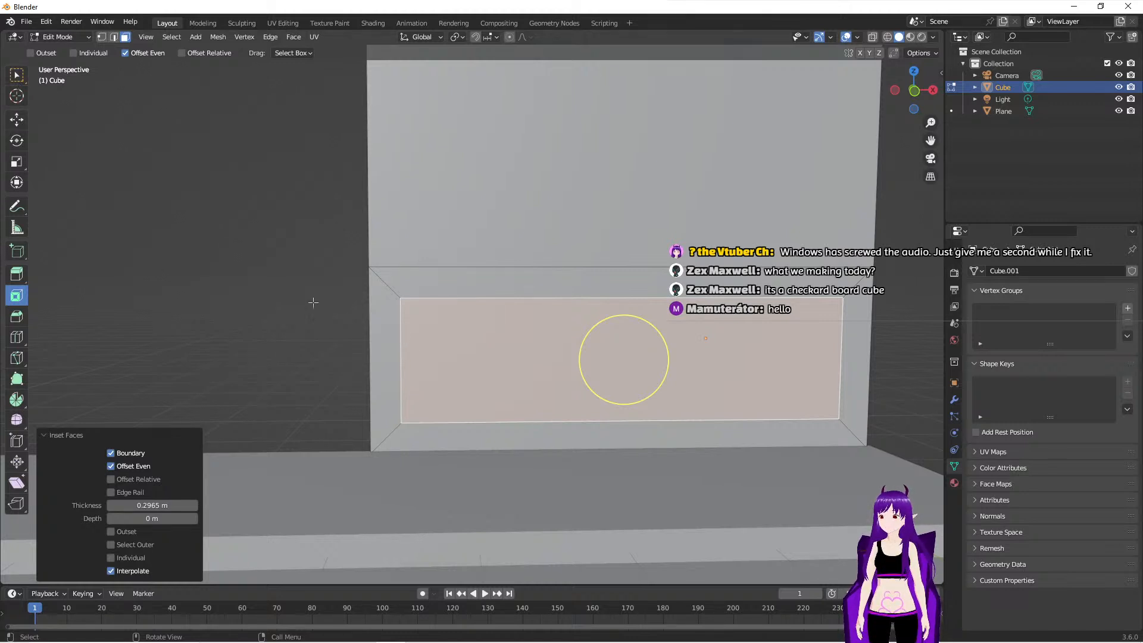
# - Select the inset panel's left vertical edge and move it about 0.689 m inward along the X axis
pyautogui.click(113, 37)
pyautogui.click(401, 321)
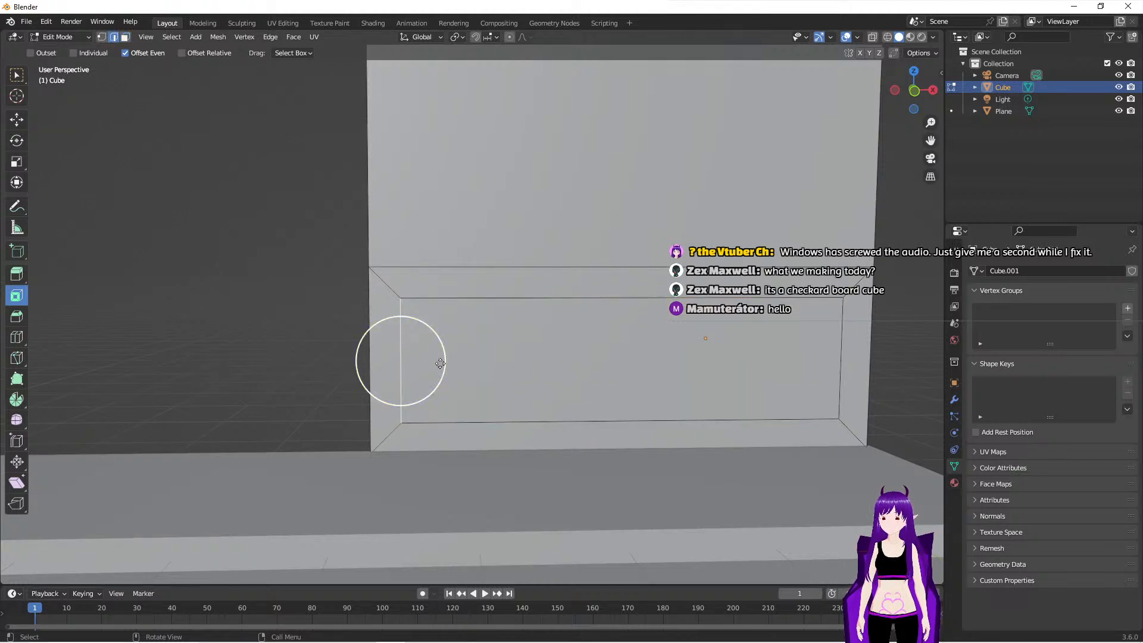
pyautogui.click(20, 120)
pyautogui.moveTo(448, 361); pyautogui.dragTo(523, 348)
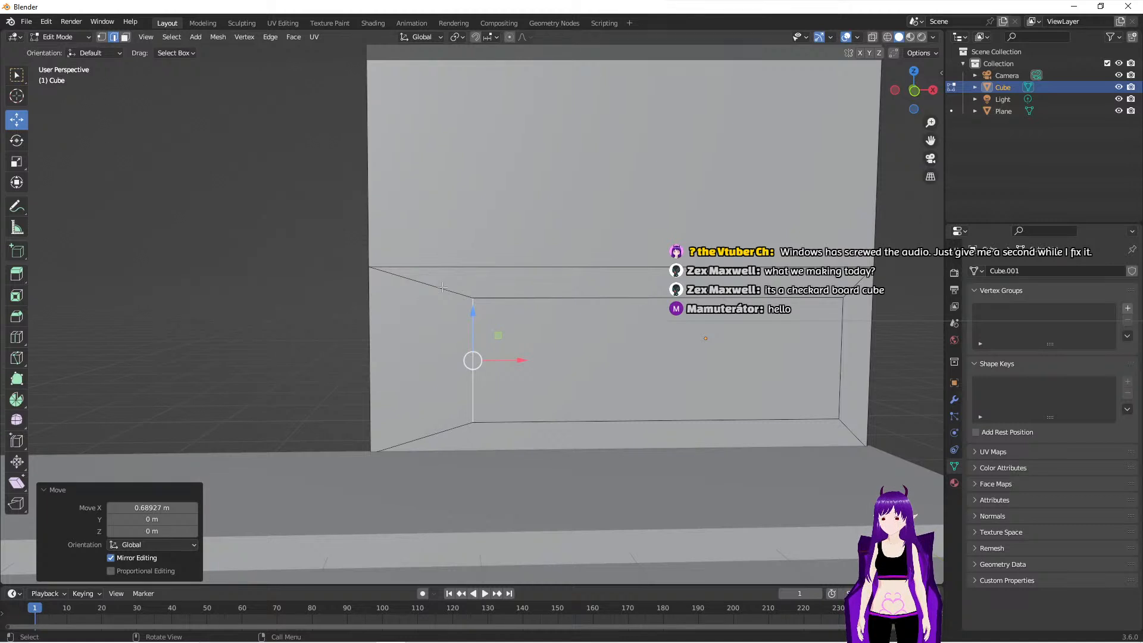
pyautogui.click(17, 76)
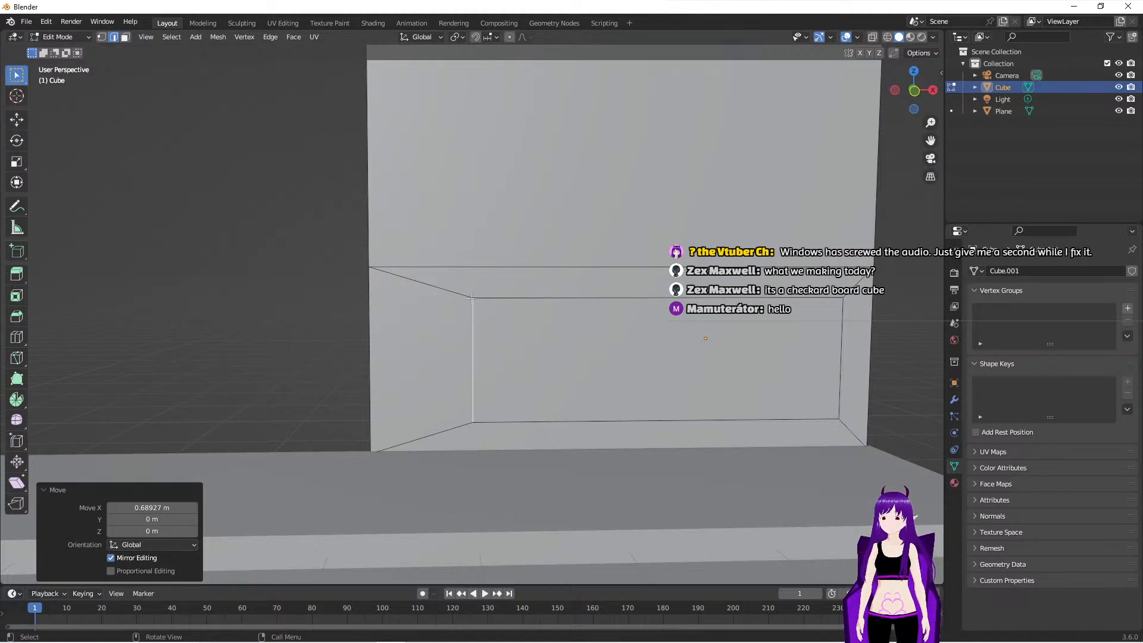
pyautogui.click(455, 291)
pyautogui.keyDown('shift'); pyautogui.click(455, 427); pyautogui.keyUp('shift')
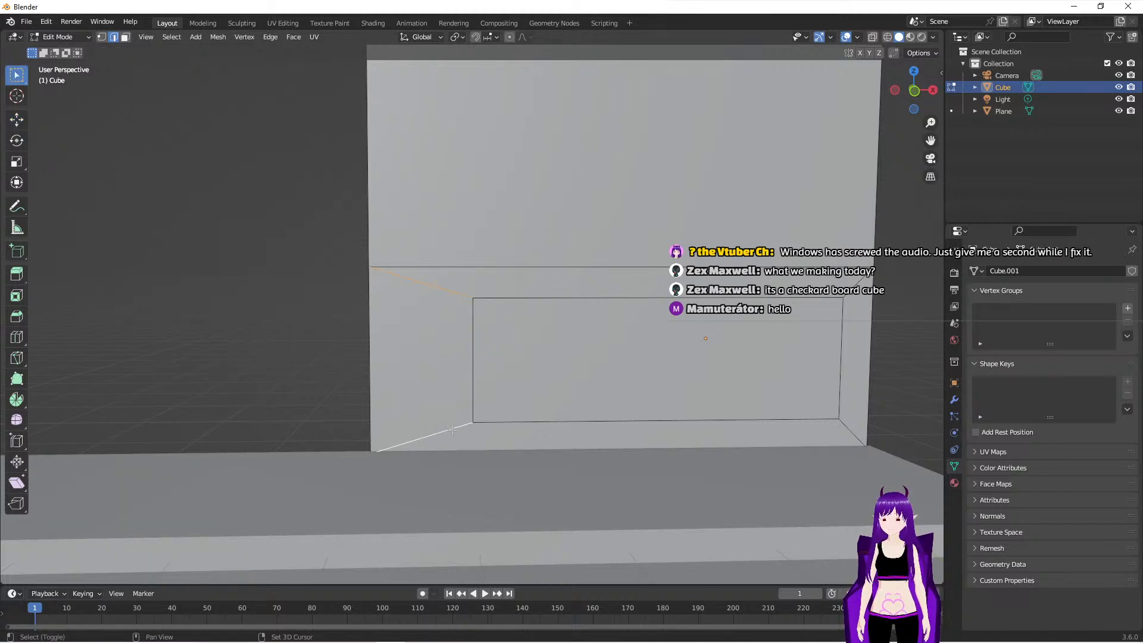
pyautogui.press('x')
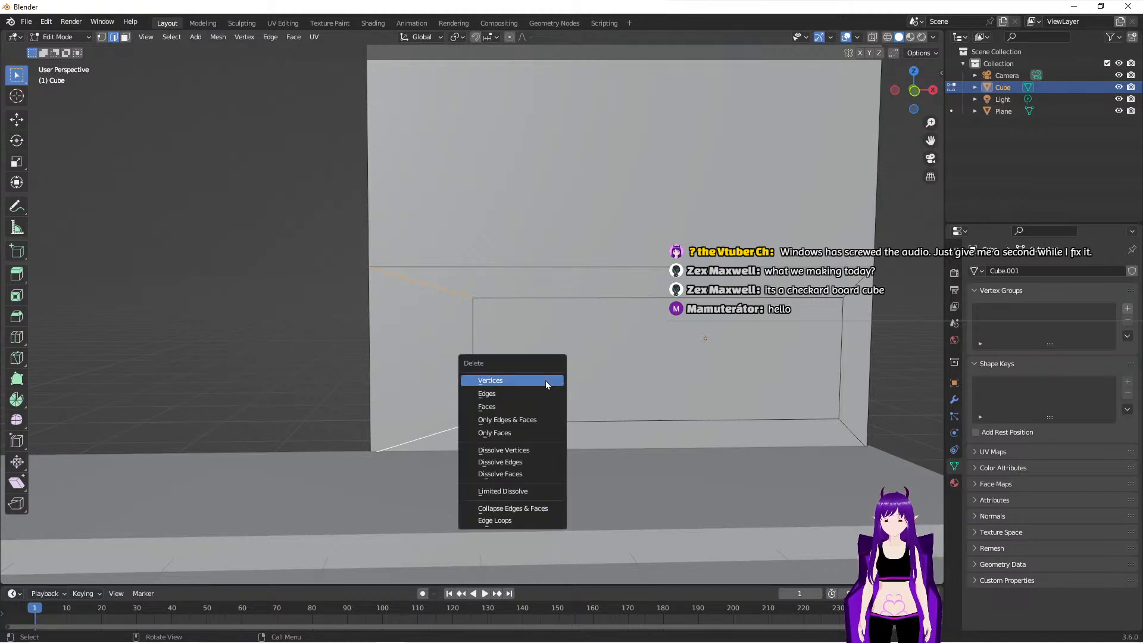
pyautogui.click(270, 369)
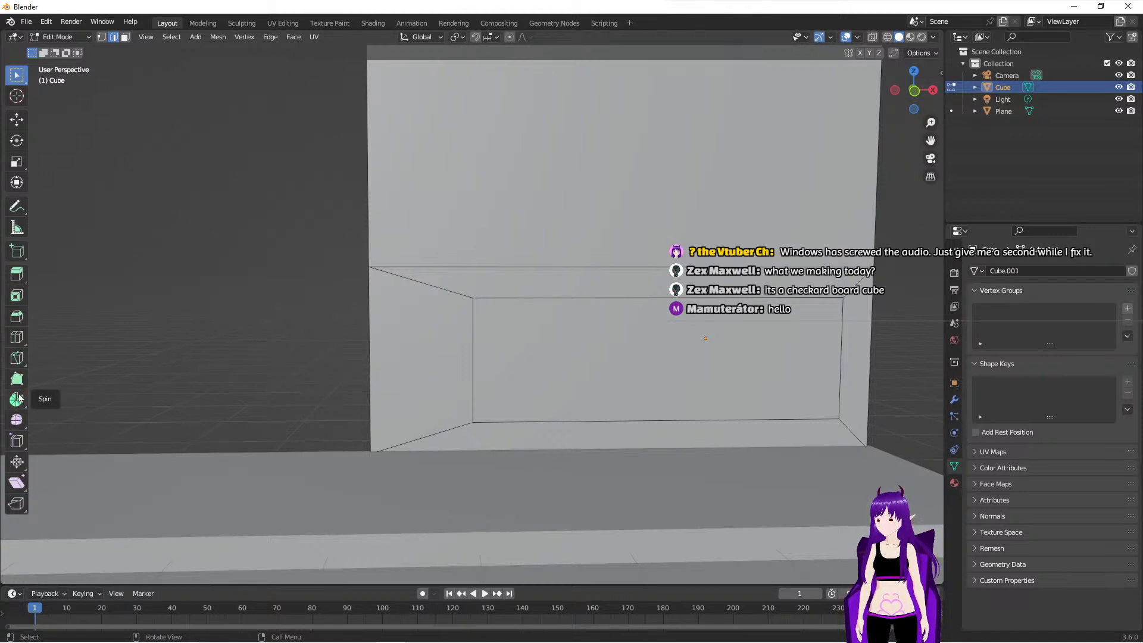
# - Knife-cut vertical edges from the inset panel's two left corners, up to the loop cut and down to the building's base
pyautogui.click(16, 358)
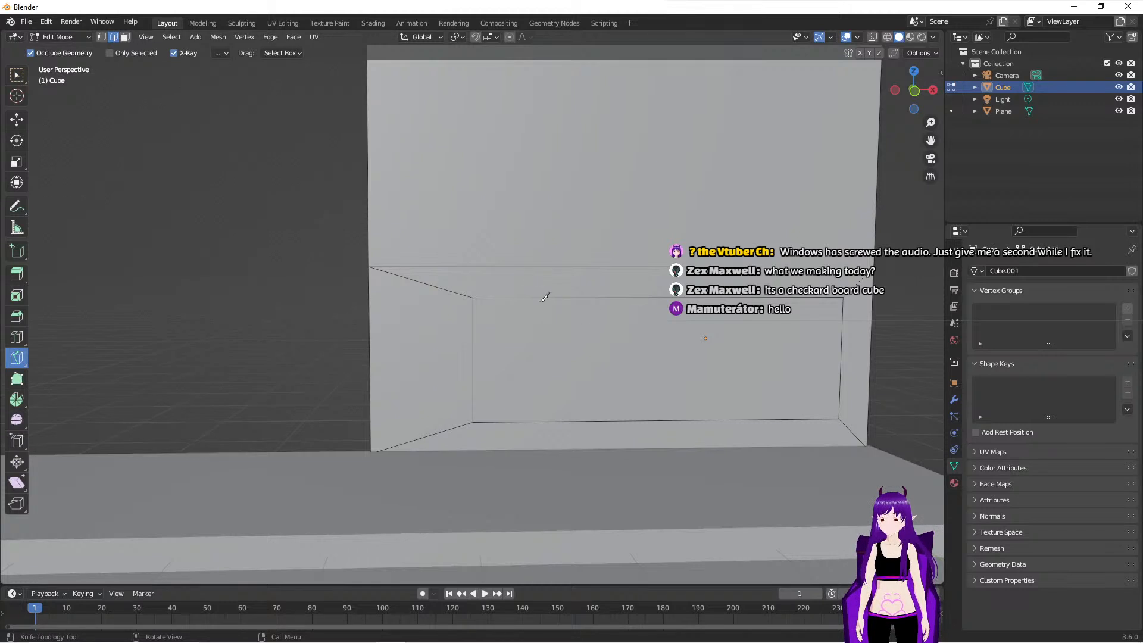
pyautogui.click(474, 297)
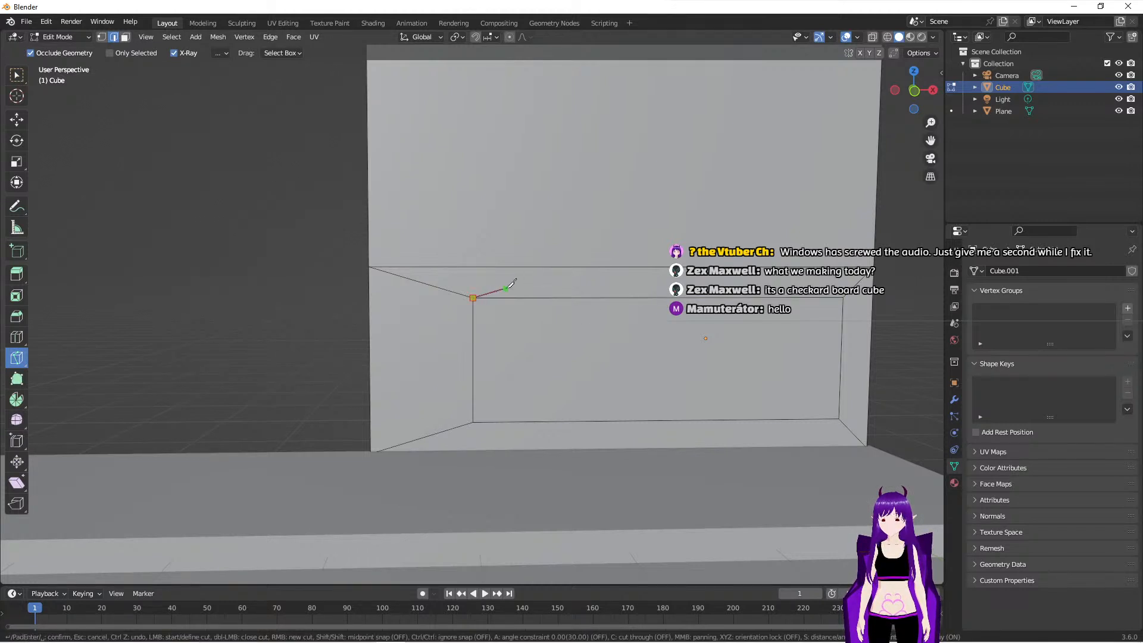
pyautogui.click(474, 266)
pyautogui.rightClick(487, 225)
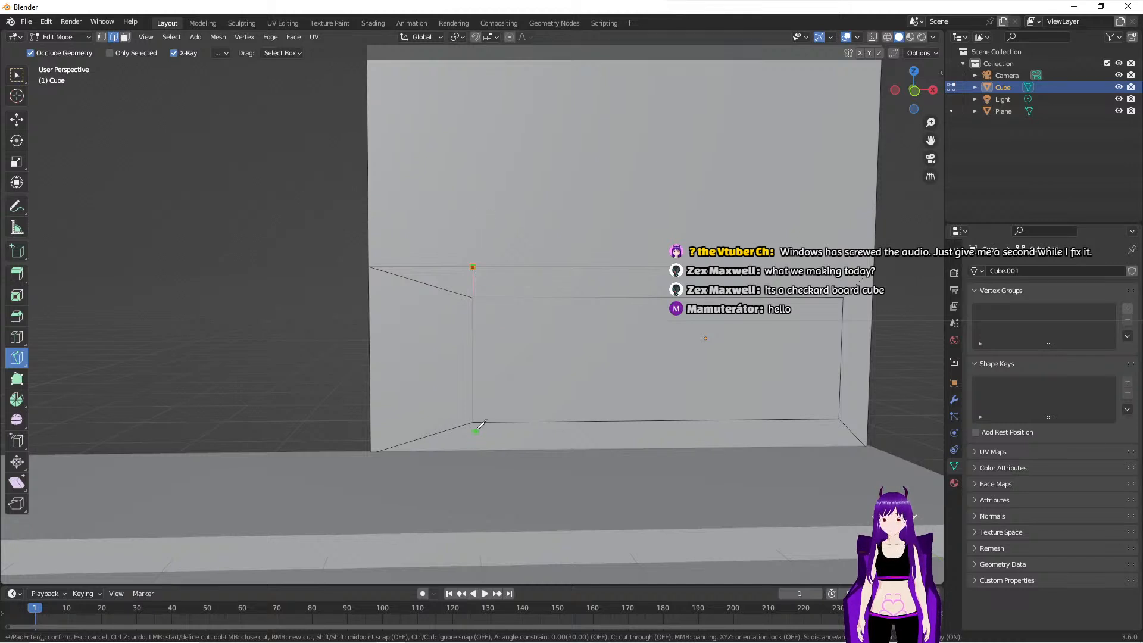
pyautogui.click(477, 422)
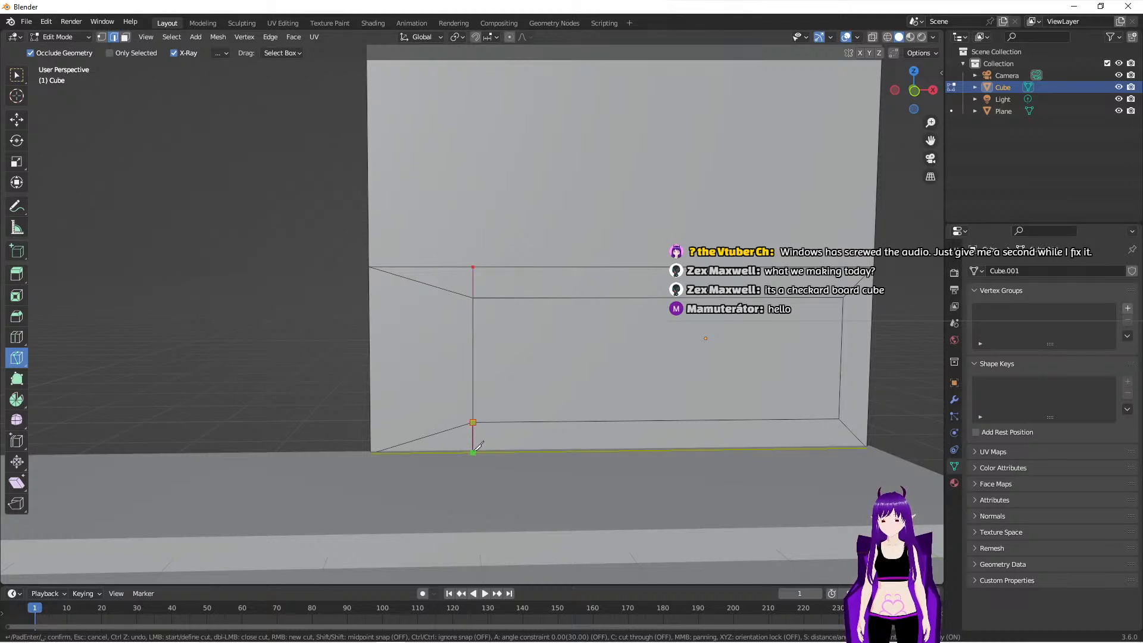
pyautogui.click(476, 449)
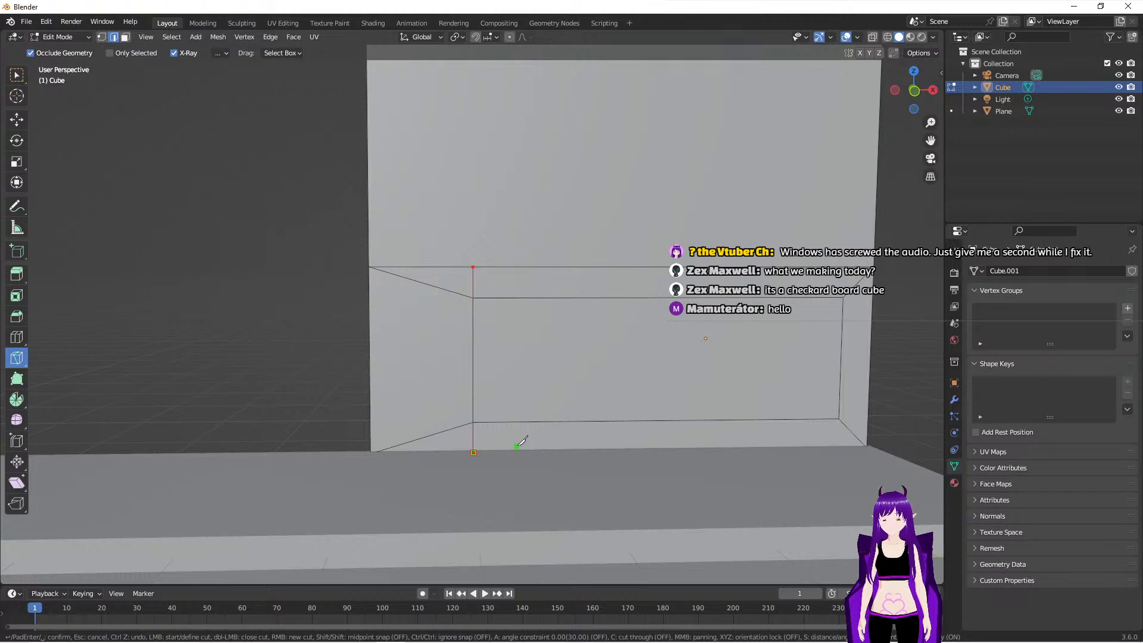
pyautogui.scroll(2, 521, 442)
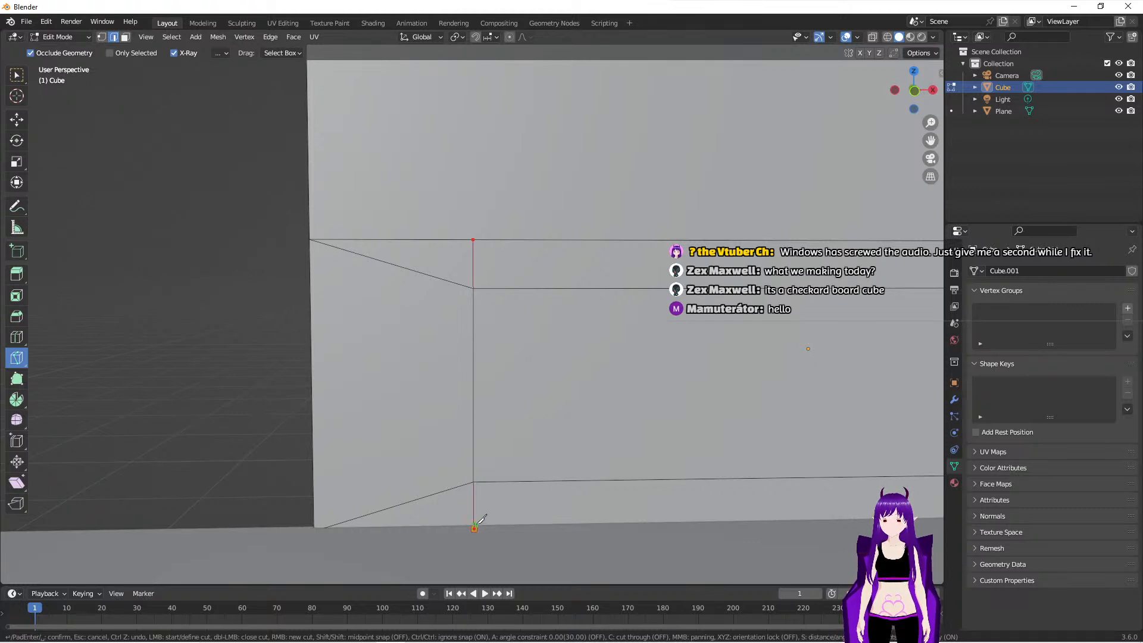
pyautogui.hotkey('ctrl', 'z')
pyautogui.hotkey('ctrl', 'z')
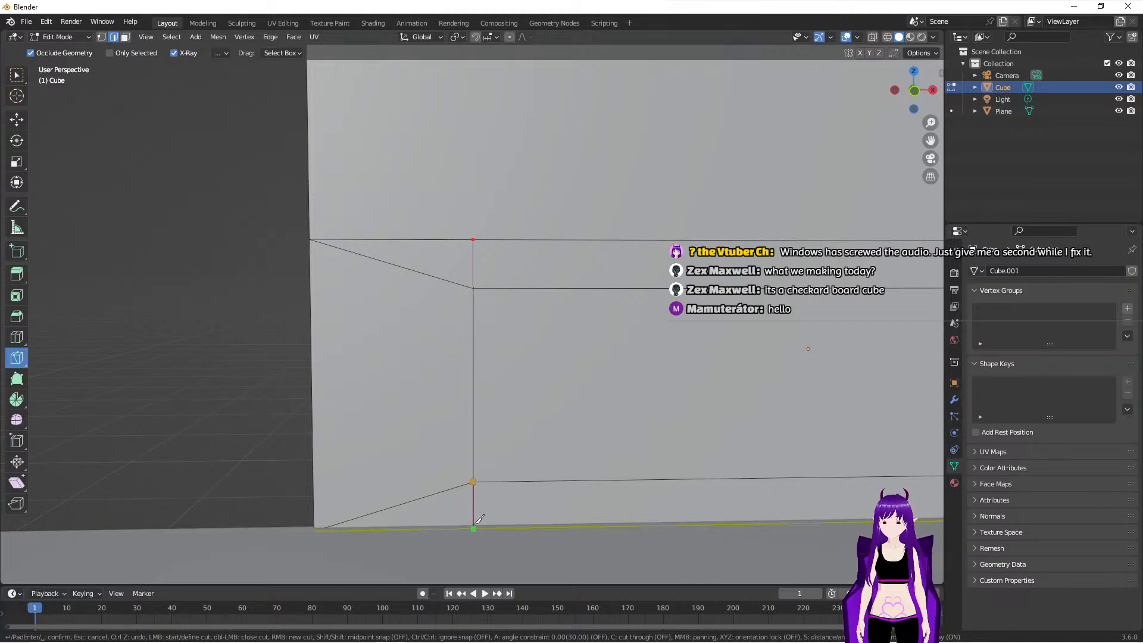
pyautogui.click(474, 526)
pyautogui.rightClick(421, 451)
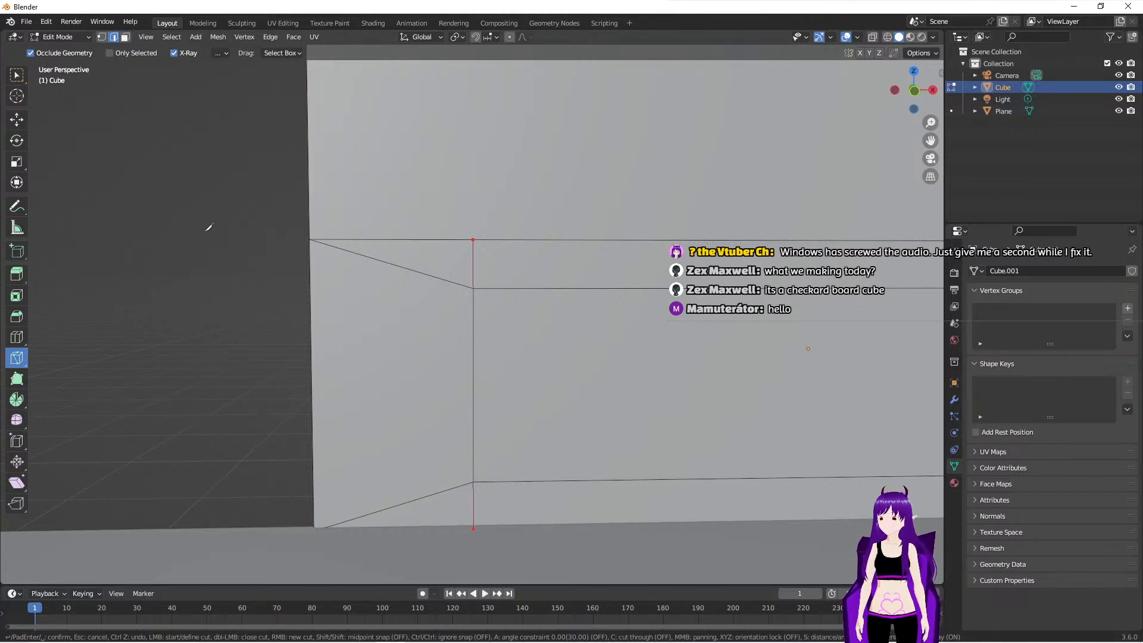
pyautogui.press('Return')
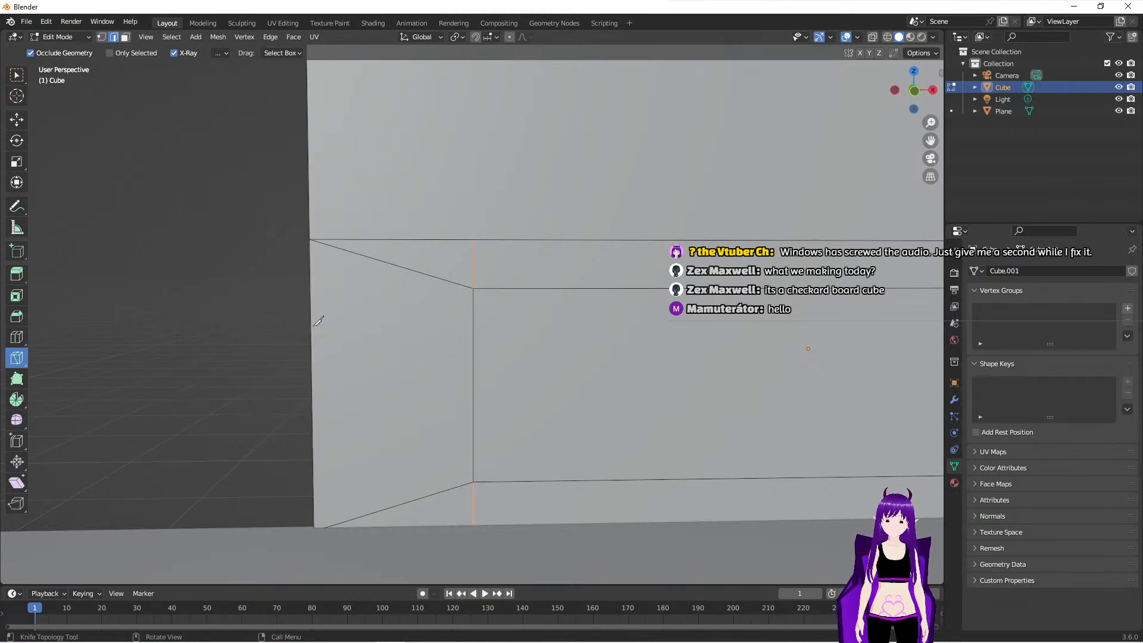
# - Dissolve the two diagonal edges between the inset panel's left corners and the building's left side
pyautogui.click(18, 74)
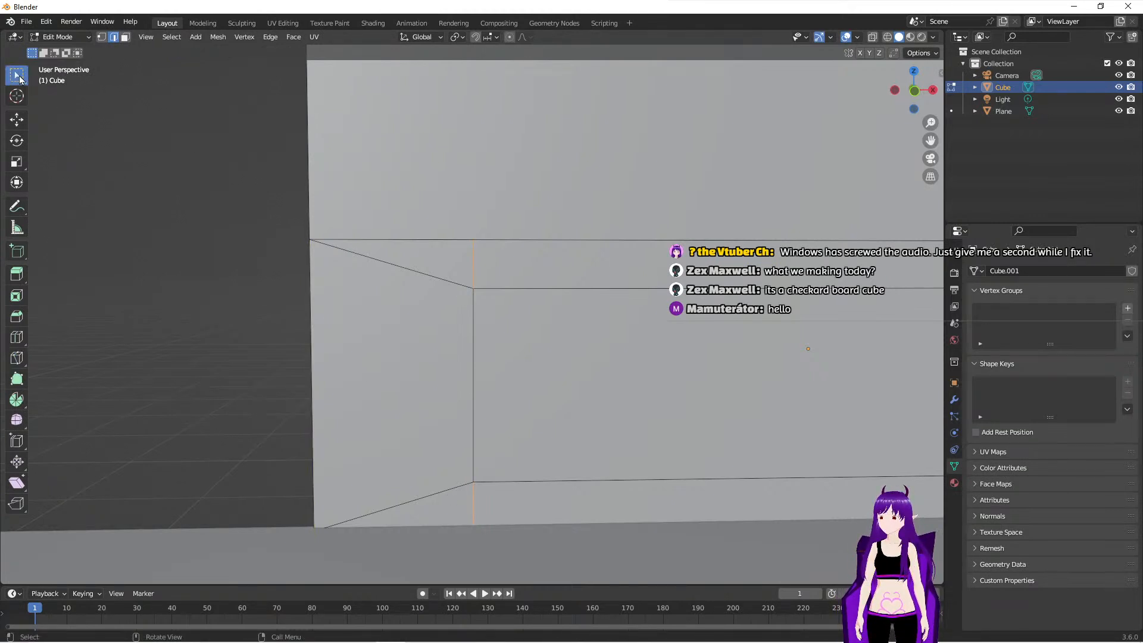
pyautogui.click(431, 275)
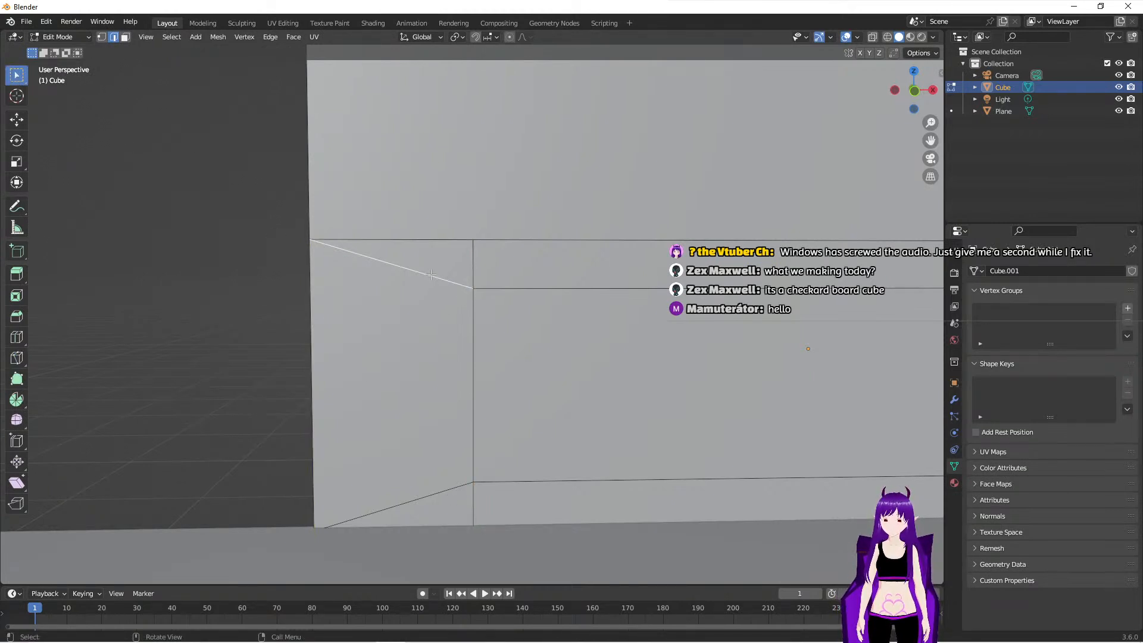
pyautogui.press('x')
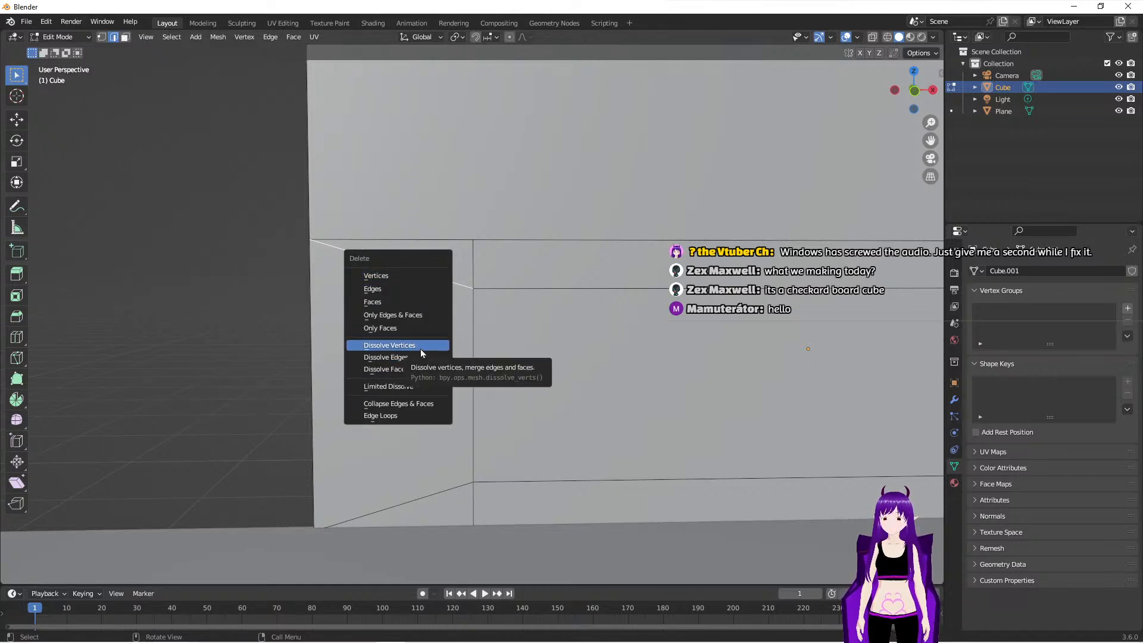
pyautogui.click(419, 357)
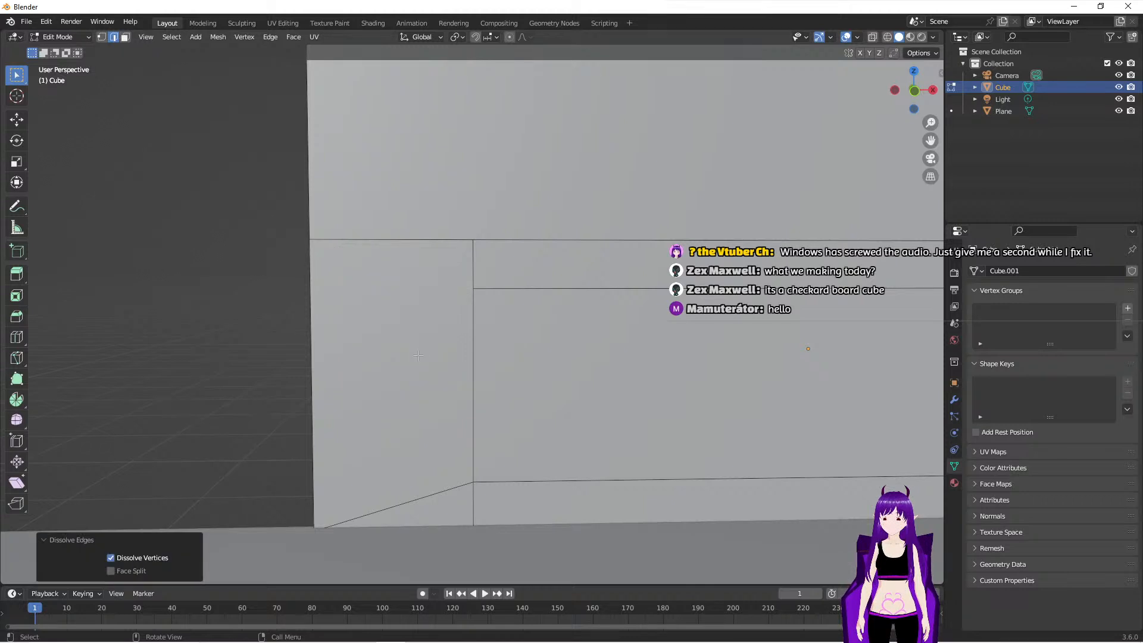
pyautogui.click(430, 493)
pyautogui.press('x')
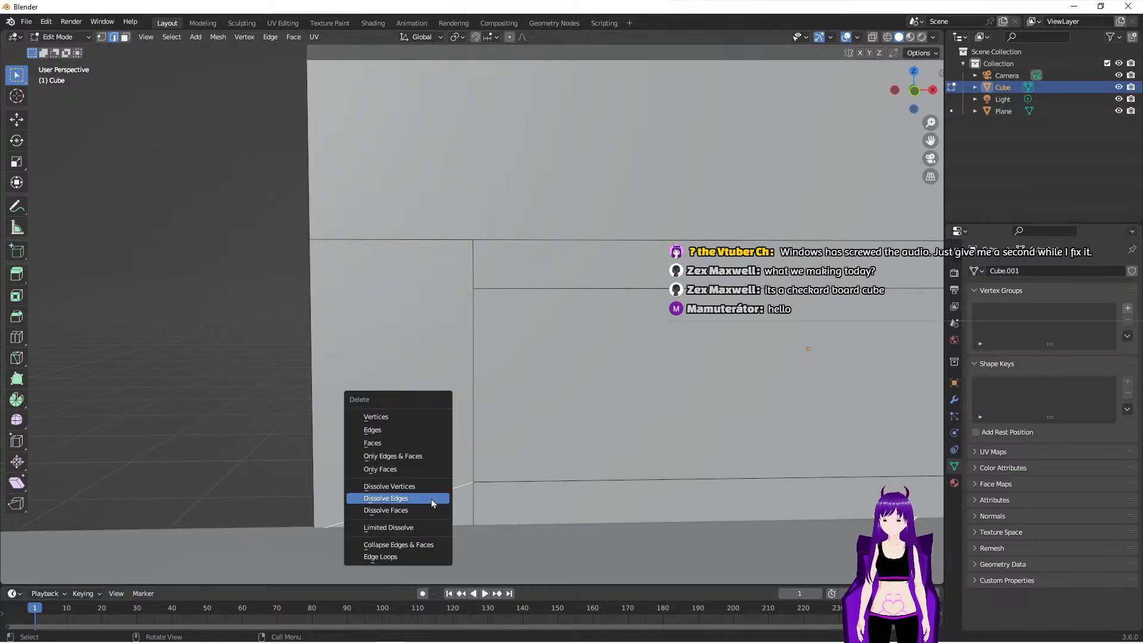
pyautogui.click(431, 499)
# - Select the building's upper and lower rear faces and move them about 9.71 m along Y to deepen the building
pyautogui.scroll(-2, 403, 388)
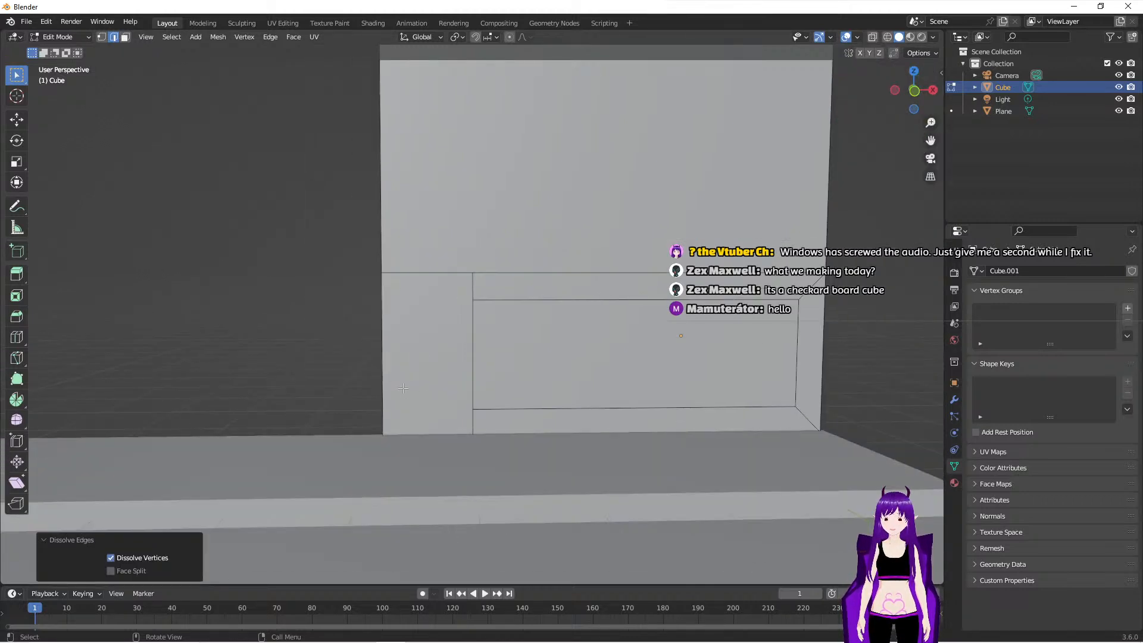
pyautogui.scroll(-2, 403, 388)
pyautogui.moveTo(479, 361); pyautogui.dragTo(484, 384, button='middle')
pyautogui.scroll(-3, 439, 360)
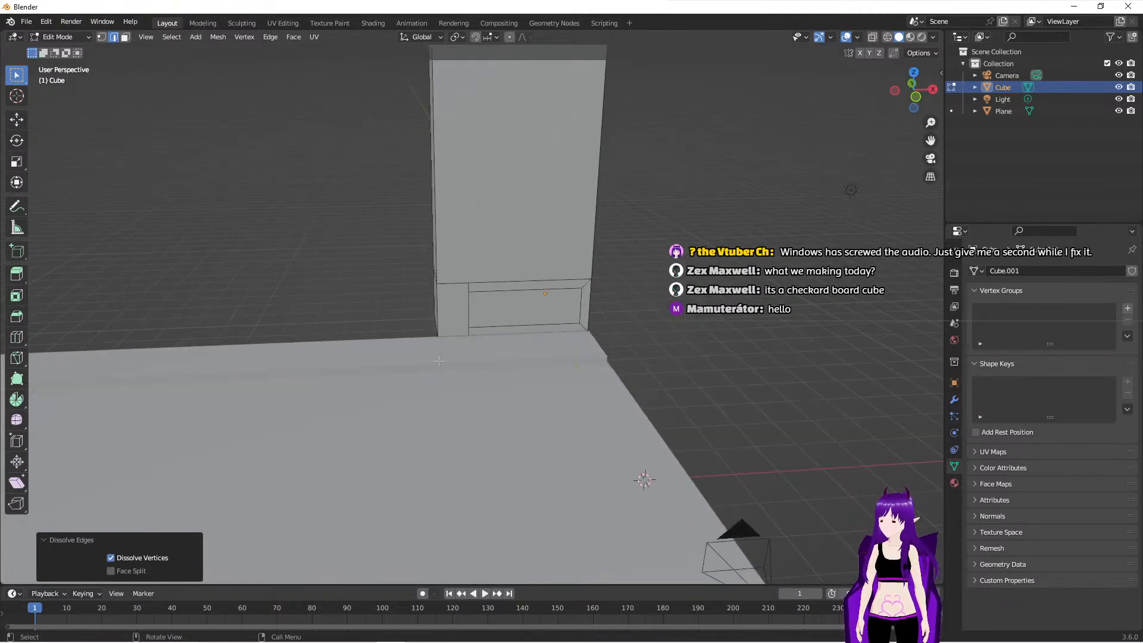
pyautogui.moveTo(439, 361); pyautogui.dragTo(393, 298, button='middle')
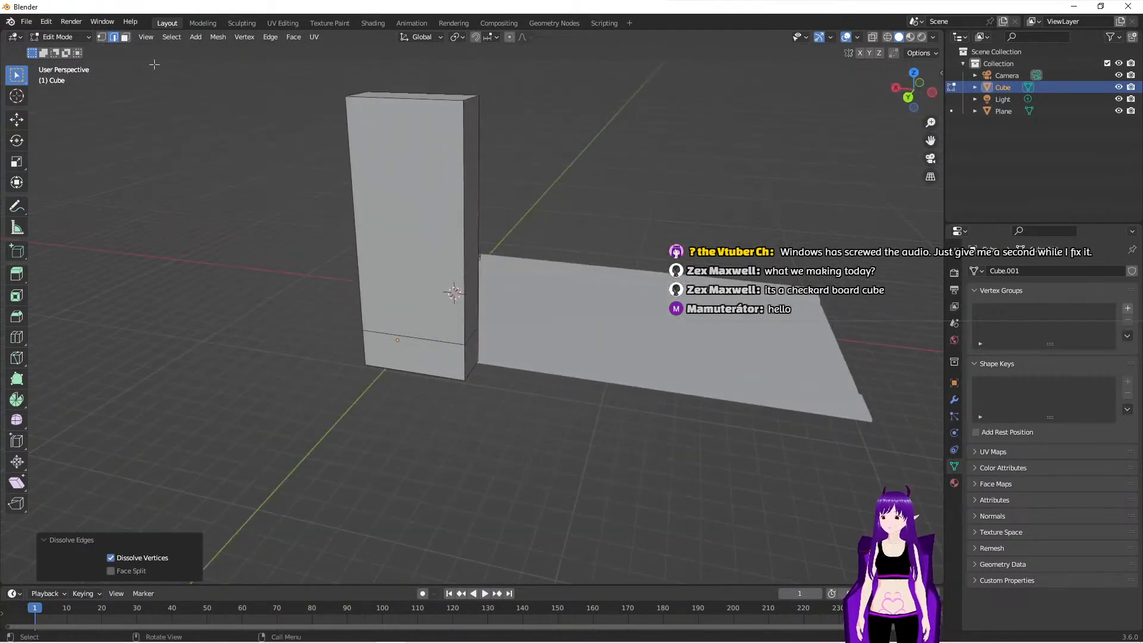
pyautogui.click(424, 218)
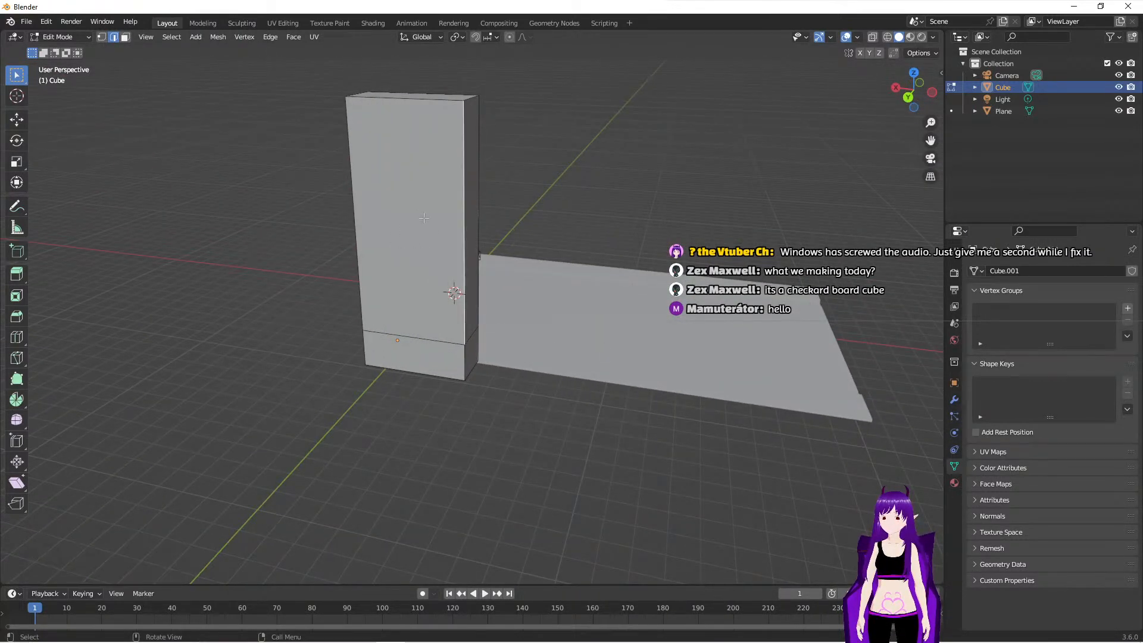
pyautogui.click(125, 37)
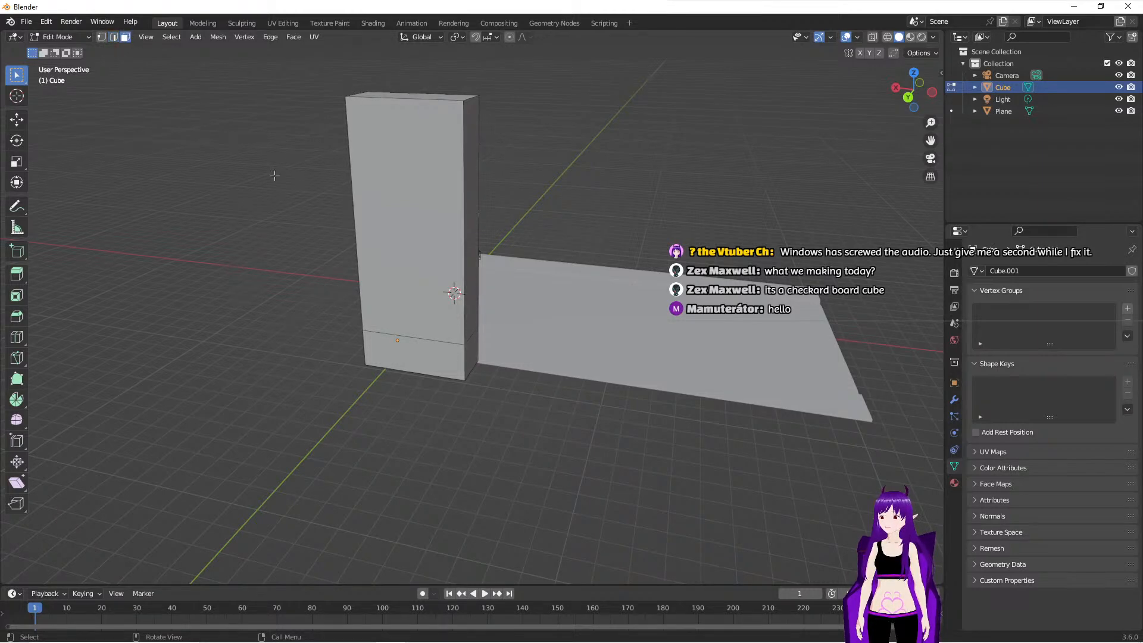
pyautogui.click(387, 179)
pyautogui.keyDown('shift'); pyautogui.click(427, 357); pyautogui.keyUp('shift')
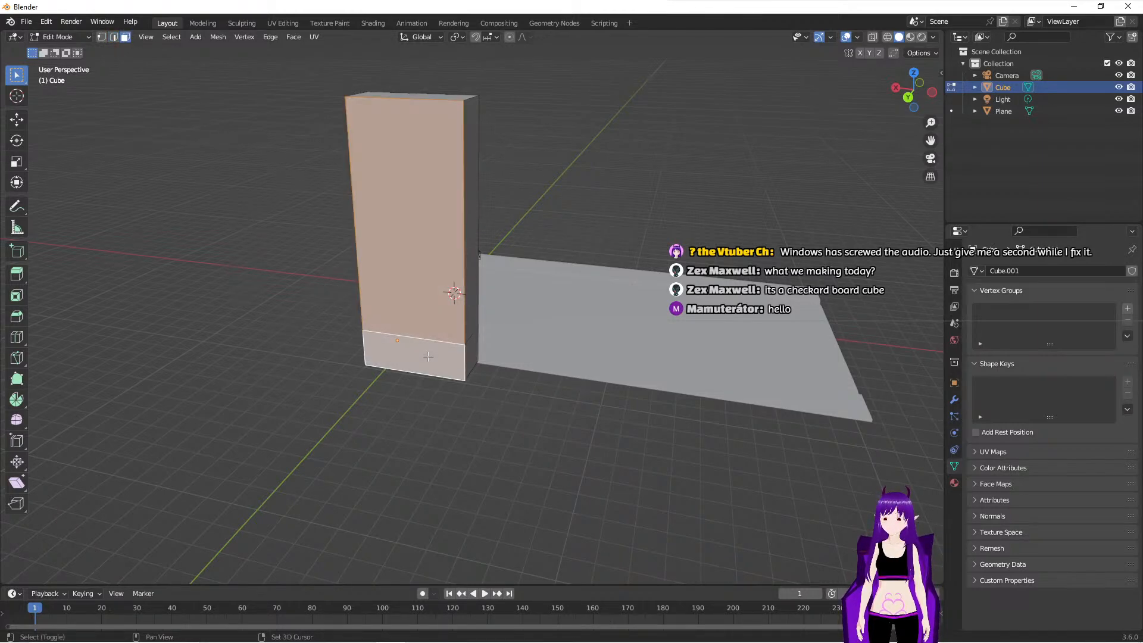
pyautogui.click(17, 119)
pyautogui.moveTo(309, 301); pyautogui.dragTo(325, 283, button='middle')
pyautogui.moveTo(344, 265); pyautogui.dragTo(113, 290)
pyautogui.moveTo(114, 290); pyautogui.dragTo(327, 402, button='middle')
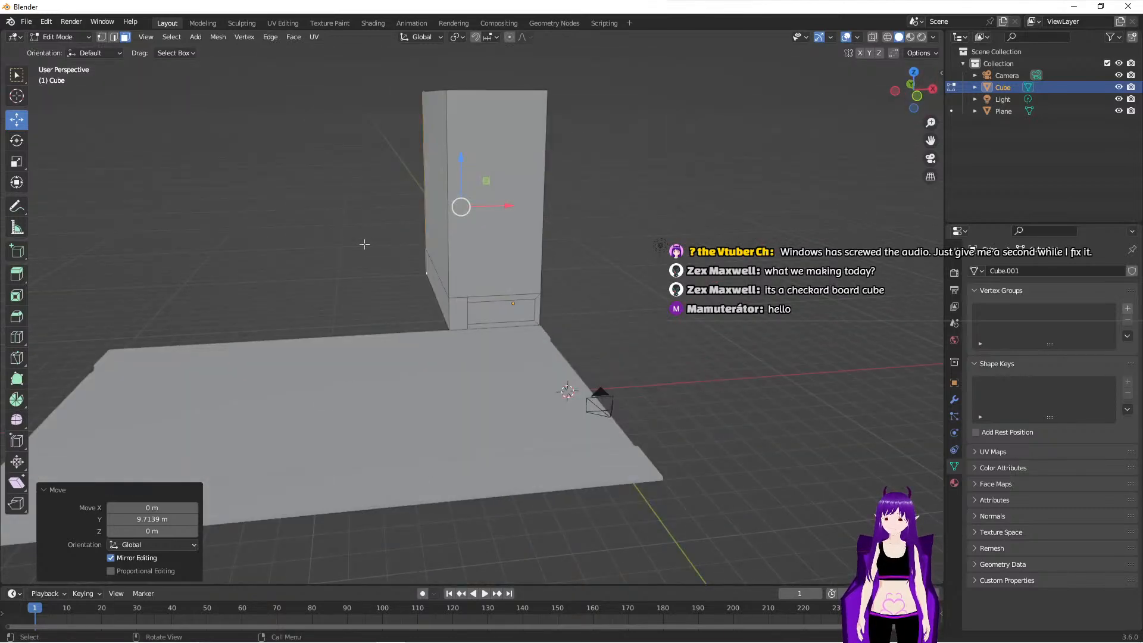
# - Leave Edit Mode on the building and add a new cube mesh for a second building
pyautogui.moveTo(328, 314); pyautogui.dragTo(83, 264, button='middle')
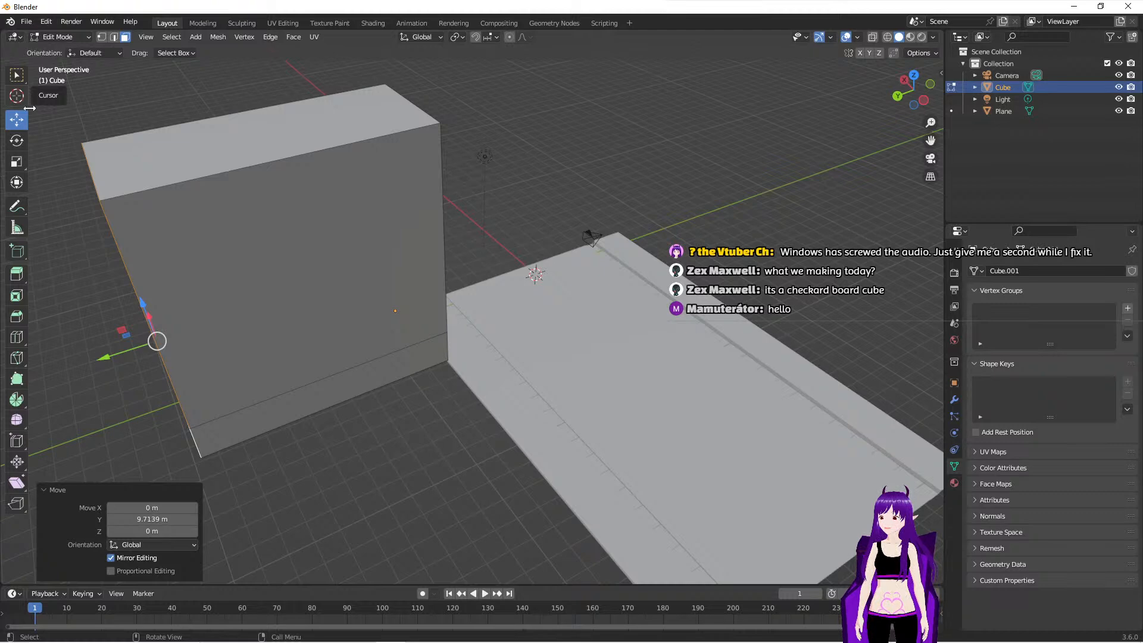
pyautogui.press('Tab')
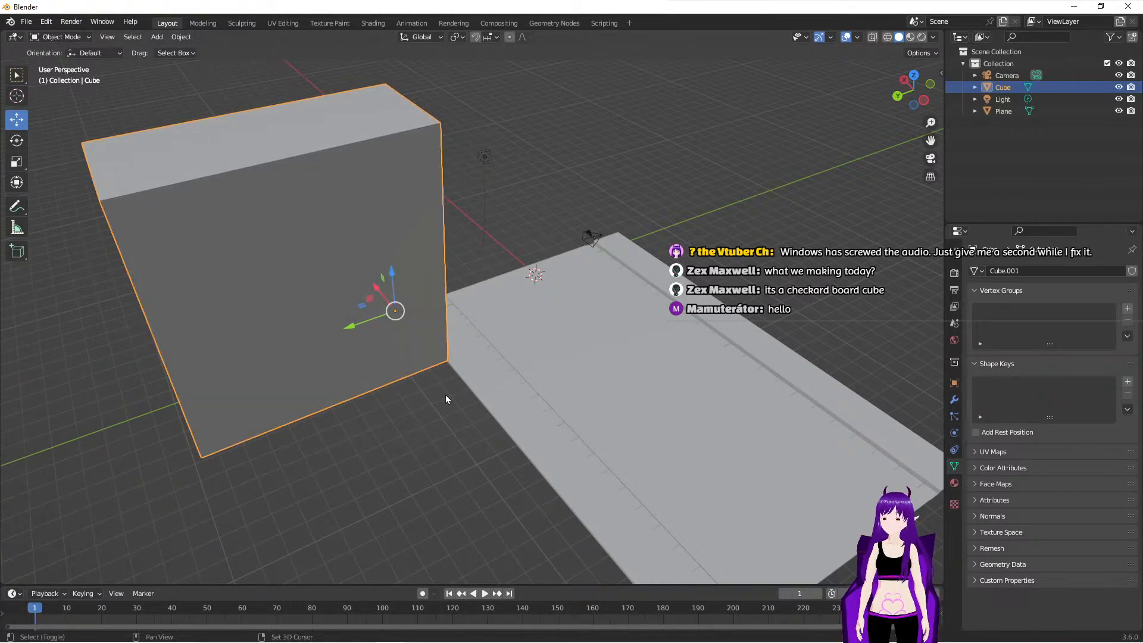
pyautogui.hotkey('shift', 'a')
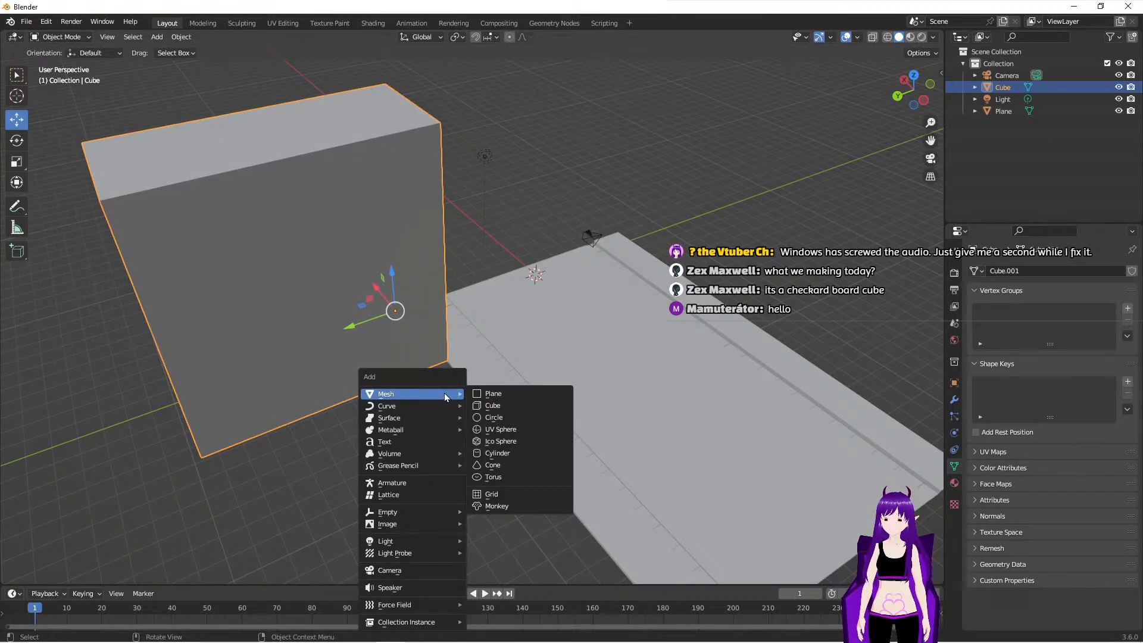
pyautogui.click(500, 406)
# - Position the new cube beside the first building, resting against the outer edge of the sidewalk
pyautogui.moveTo(499, 290); pyautogui.dragTo(384, 336)
pyautogui.moveTo(401, 292); pyautogui.dragTo(567, 380)
pyautogui.moveTo(567, 380); pyautogui.dragTo(532, 361, button='middle')
pyautogui.moveTo(392, 299); pyautogui.dragTo(332, 239)
pyautogui.moveTo(396, 255); pyautogui.dragTo(408, 249)
pyautogui.moveTo(409, 249); pyautogui.dragTo(573, 308, button='middle')
pyautogui.moveTo(510, 376); pyautogui.dragTo(469, 400, button='middle')
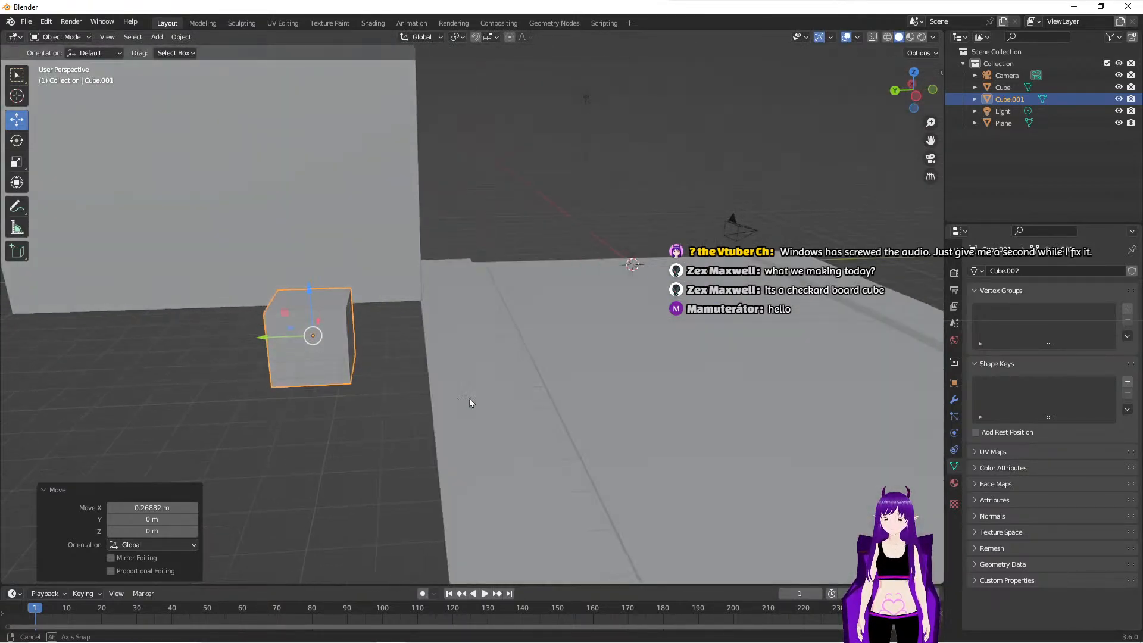
pyautogui.moveTo(263, 338); pyautogui.dragTo(379, 378)
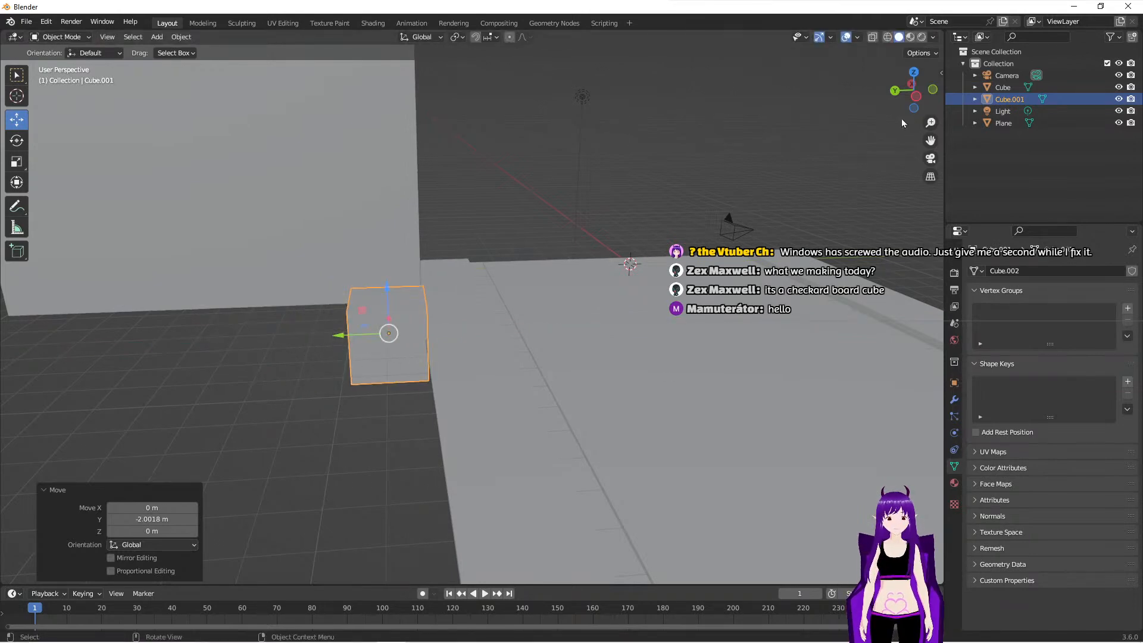
pyautogui.click(918, 96)
pyautogui.moveTo(391, 278); pyautogui.dragTo(391, 237)
pyautogui.moveTo(527, 317); pyautogui.dragTo(526, 360, button='middle')
# - Enter Edit Mode on the new cube and move its rear face about 9.84 m along Y to deepen it
pyautogui.press('Tab')
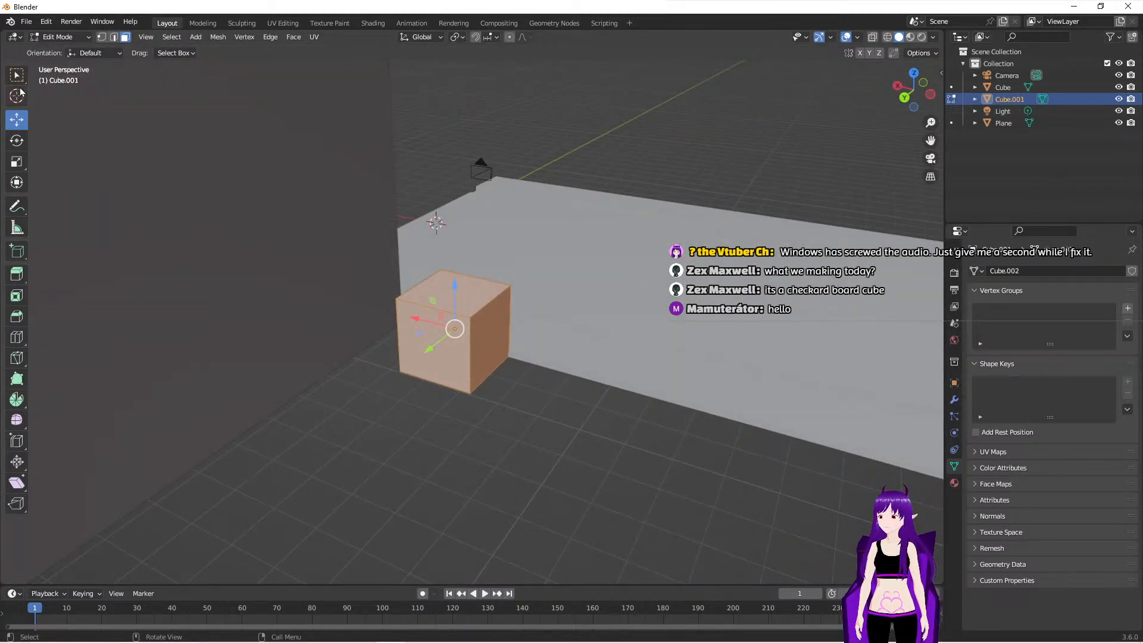
pyautogui.click(440, 356)
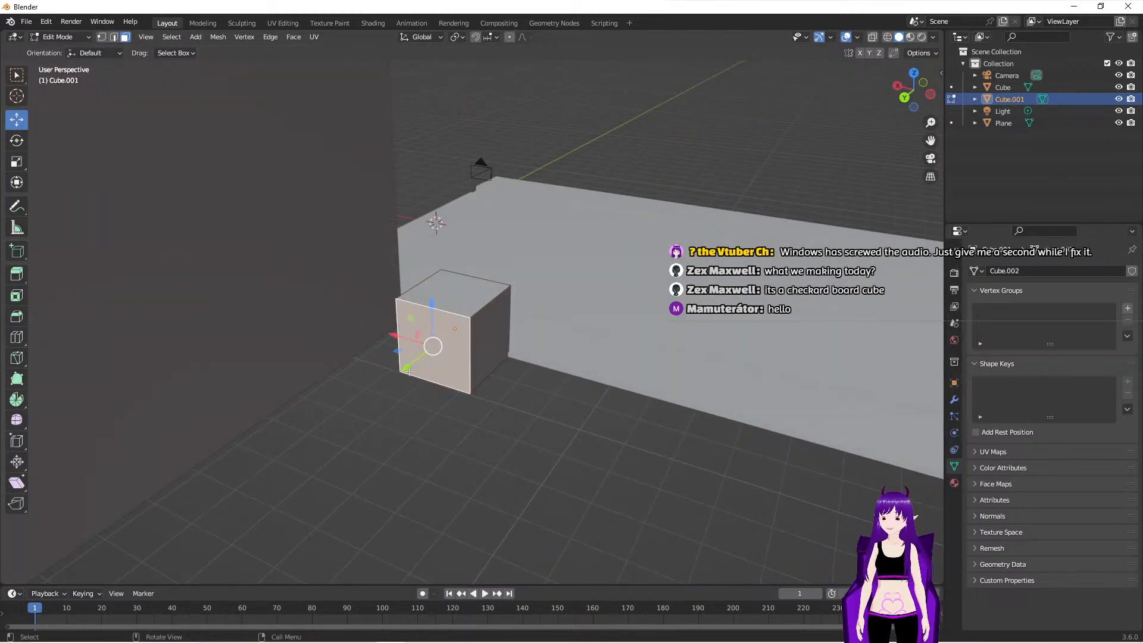
pyautogui.scroll(-5, 408, 369)
pyautogui.moveTo(432, 346); pyautogui.dragTo(318, 397)
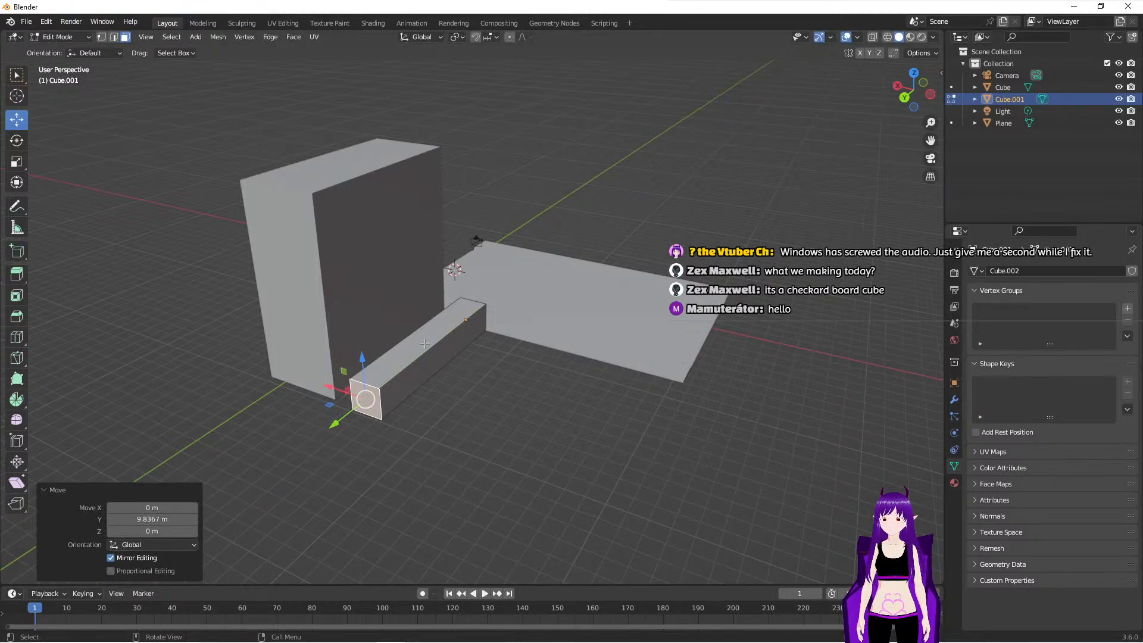
# - Extrude the block's top face above the first building's height and move its outer side face about -6.66 m along X
pyautogui.click(427, 345)
pyautogui.press('e')
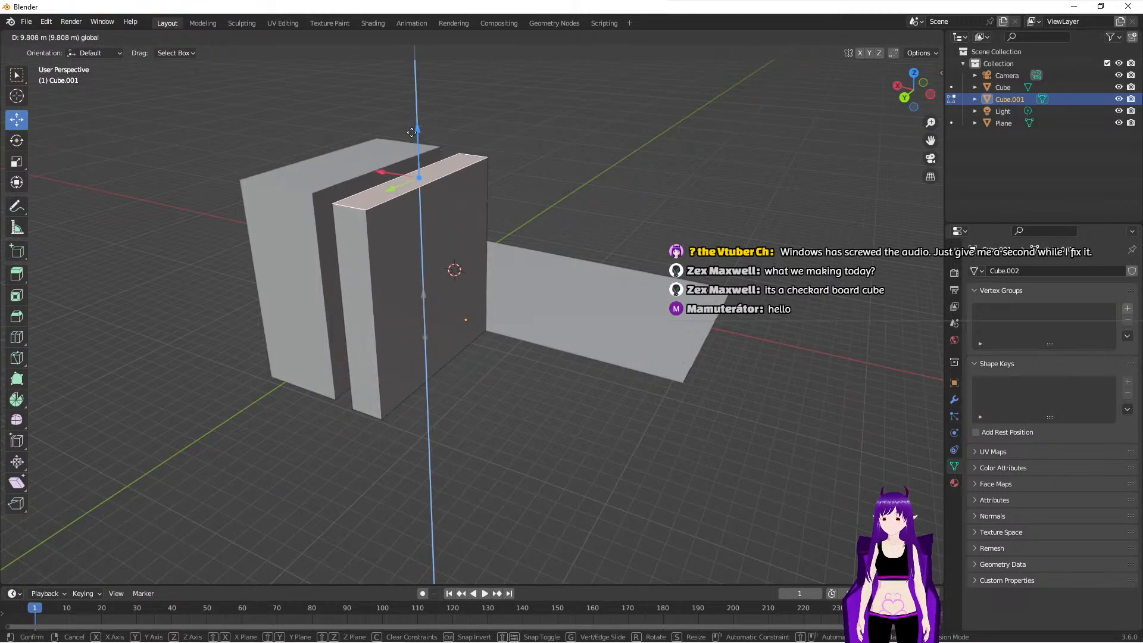
pyautogui.click(407, 82)
pyautogui.click(393, 171)
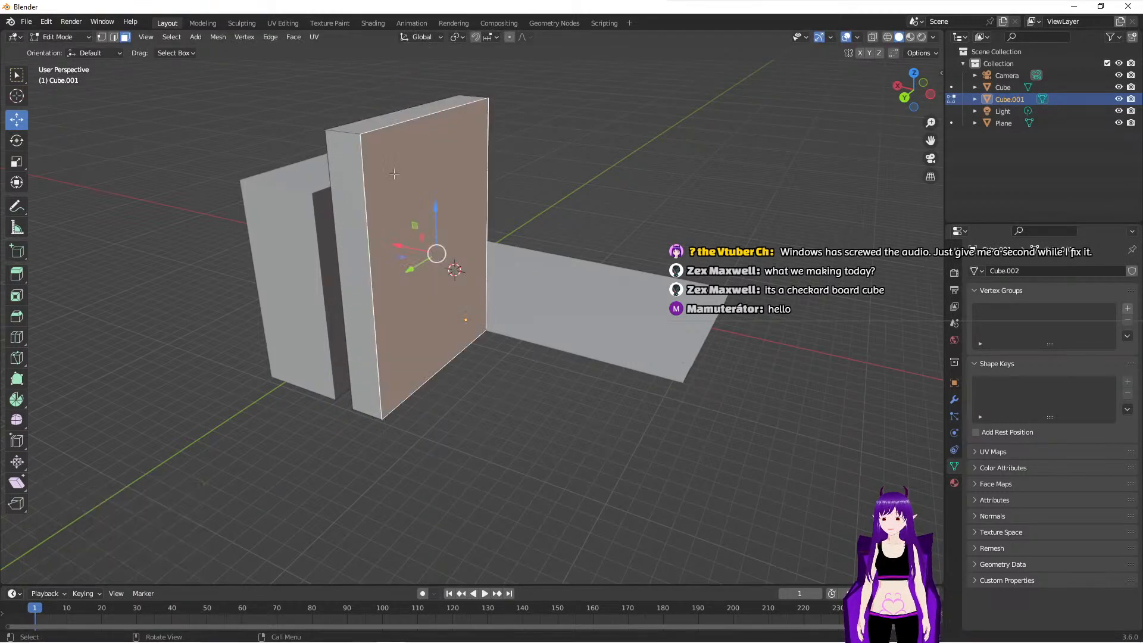
pyautogui.moveTo(401, 246); pyautogui.dragTo(510, 285)
# - Add a vertical loop cut to the second building, slid near the first building's side with a factor of about -0.791
pyautogui.moveTo(638, 397); pyautogui.dragTo(682, 443, button='middle')
pyautogui.scroll(5, 452, 381)
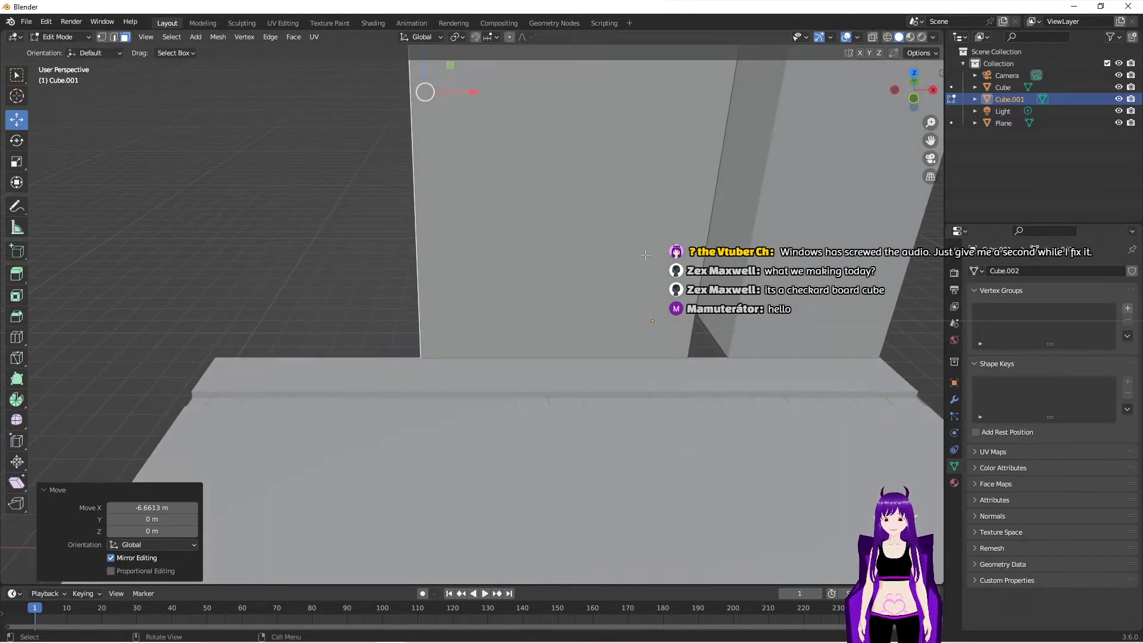
pyautogui.moveTo(632, 339); pyautogui.dragTo(587, 409, button='middle')
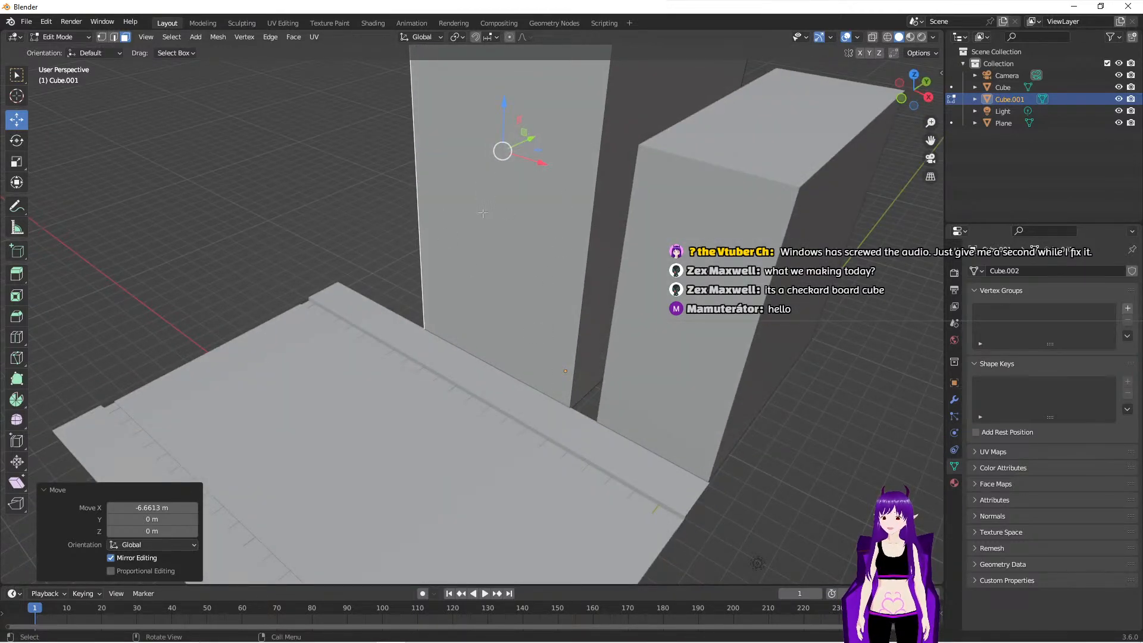
pyautogui.click(521, 226)
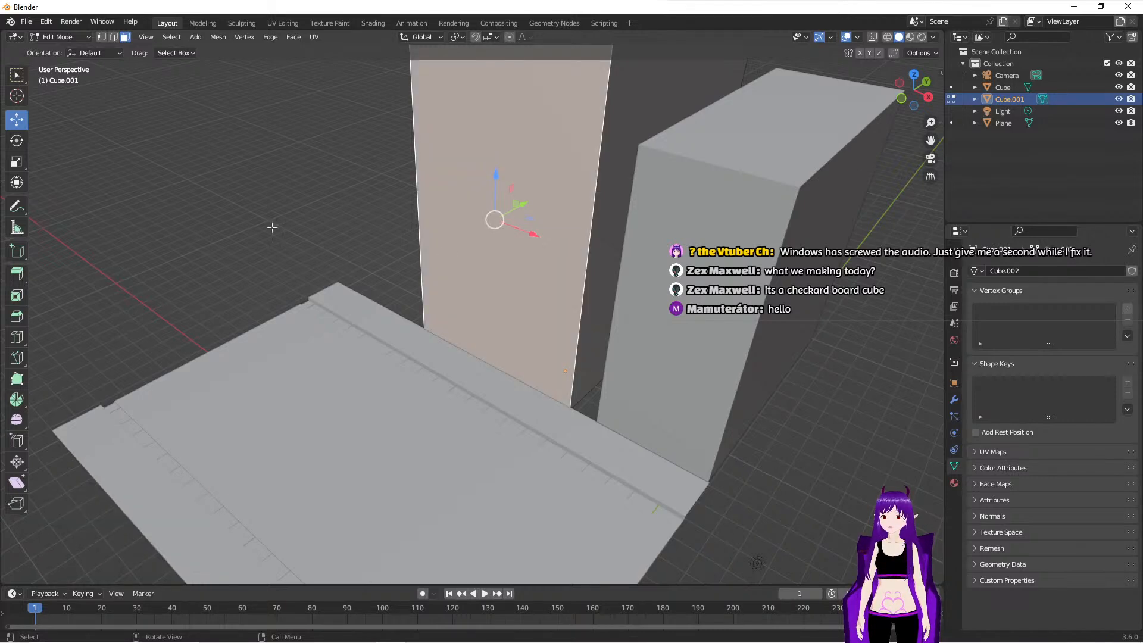
pyautogui.click(16, 337)
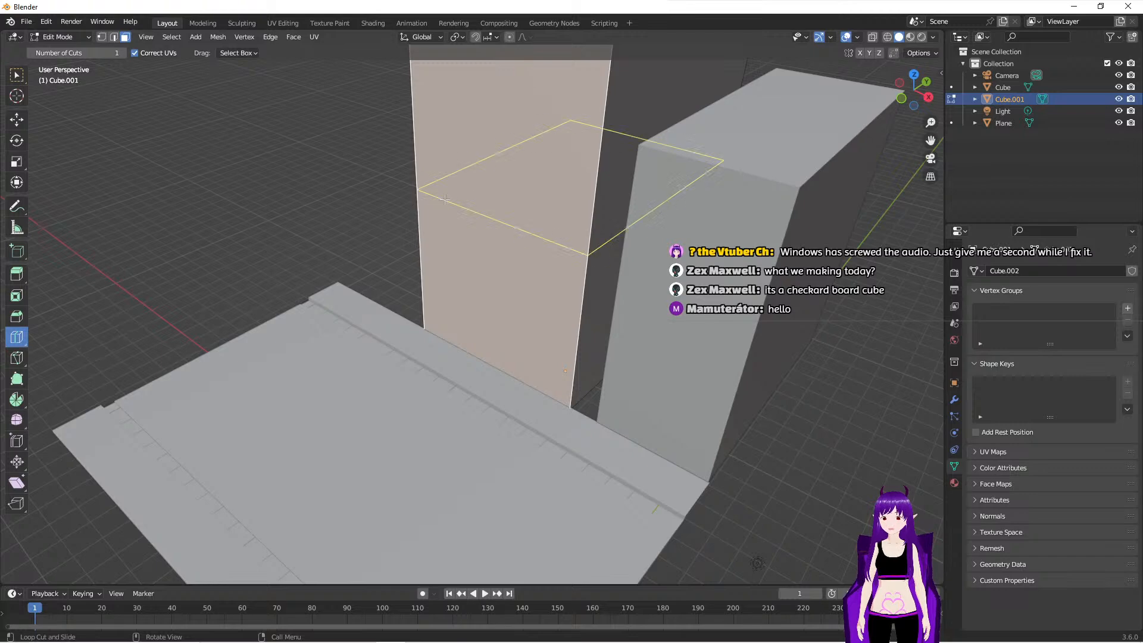
pyautogui.scroll(-5, 472, 167)
pyautogui.press('2')
pyautogui.moveTo(490, 193); pyautogui.dragTo(522, 200)
# - Add two horizontal loop cuts around the second building, slid downward with factors of about 0.565 and 0.651
pyautogui.moveTo(513, 387); pyautogui.dragTo(570, 381, button='middle')
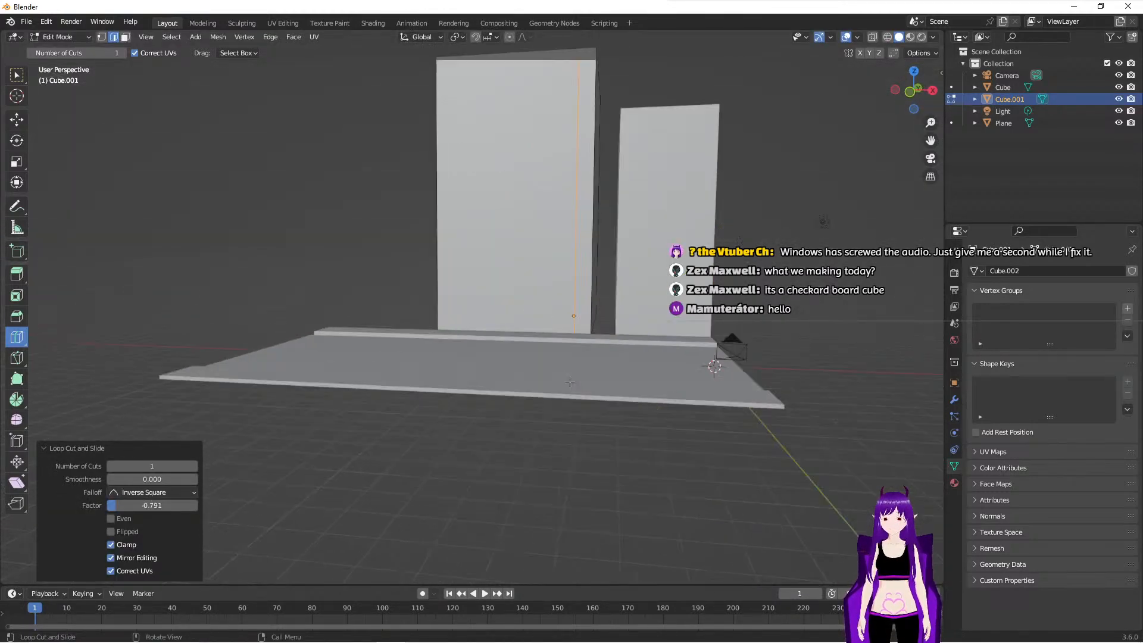
pyautogui.scroll(2, 570, 382)
pyautogui.moveTo(603, 170); pyautogui.dragTo(606, 271)
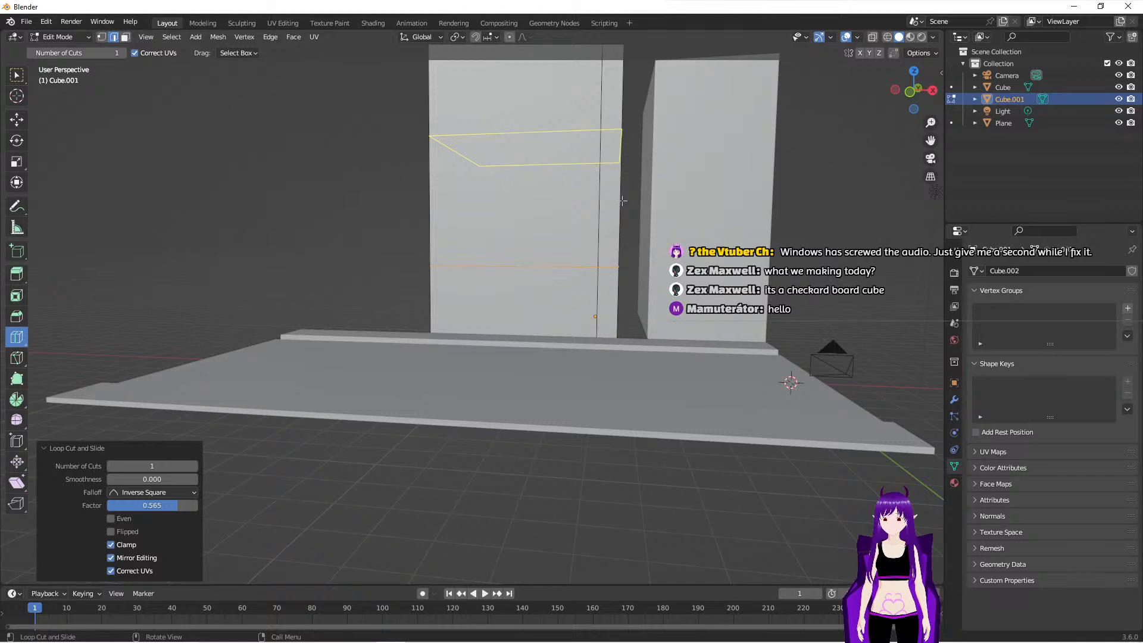
pyautogui.moveTo(449, 137); pyautogui.dragTo(460, 224)
# - Extrude the narrow front face between the two horizontal cuts outward about 1.06 m to form a projecting sign block
pyautogui.moveTo(459, 224); pyautogui.dragTo(172, 200, button='middle')
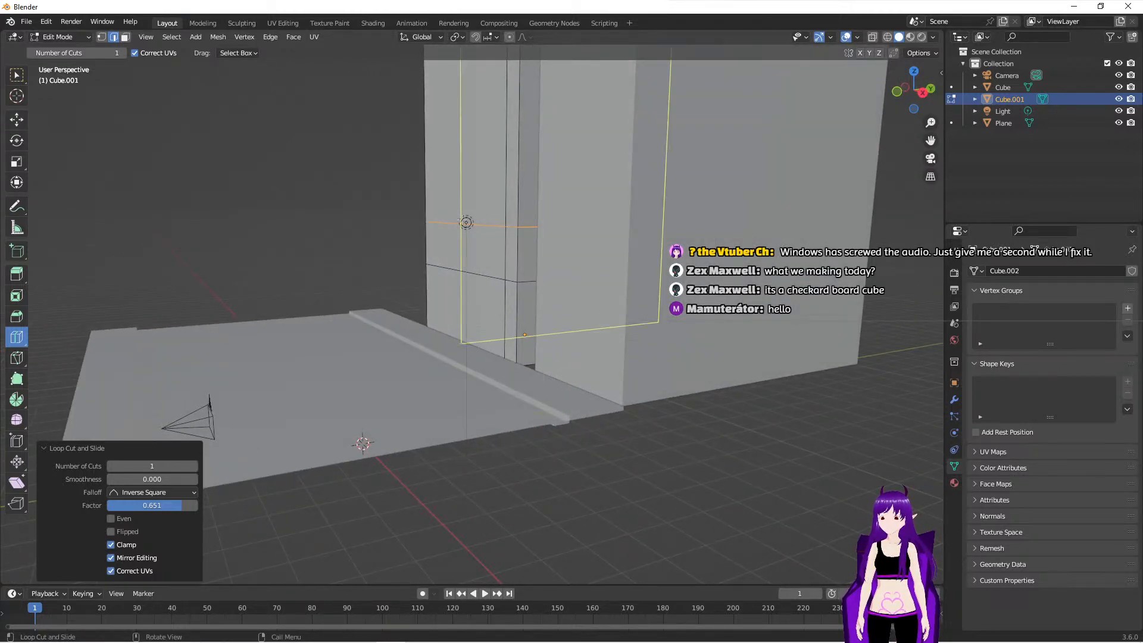
pyautogui.press('w')
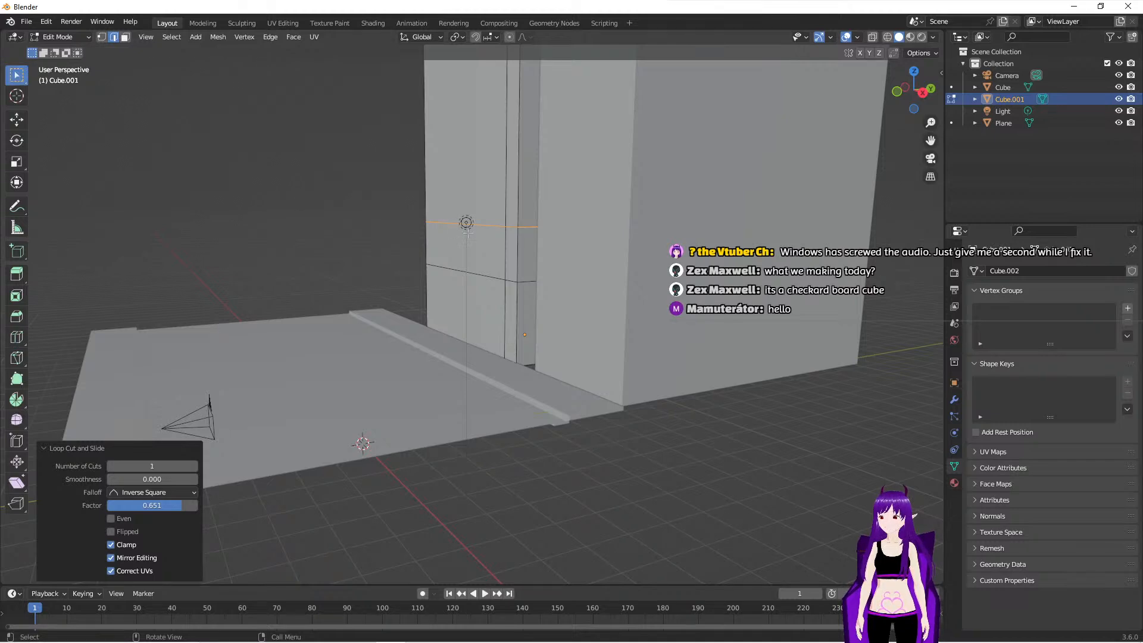
pyautogui.hotkey('alt', 'a')
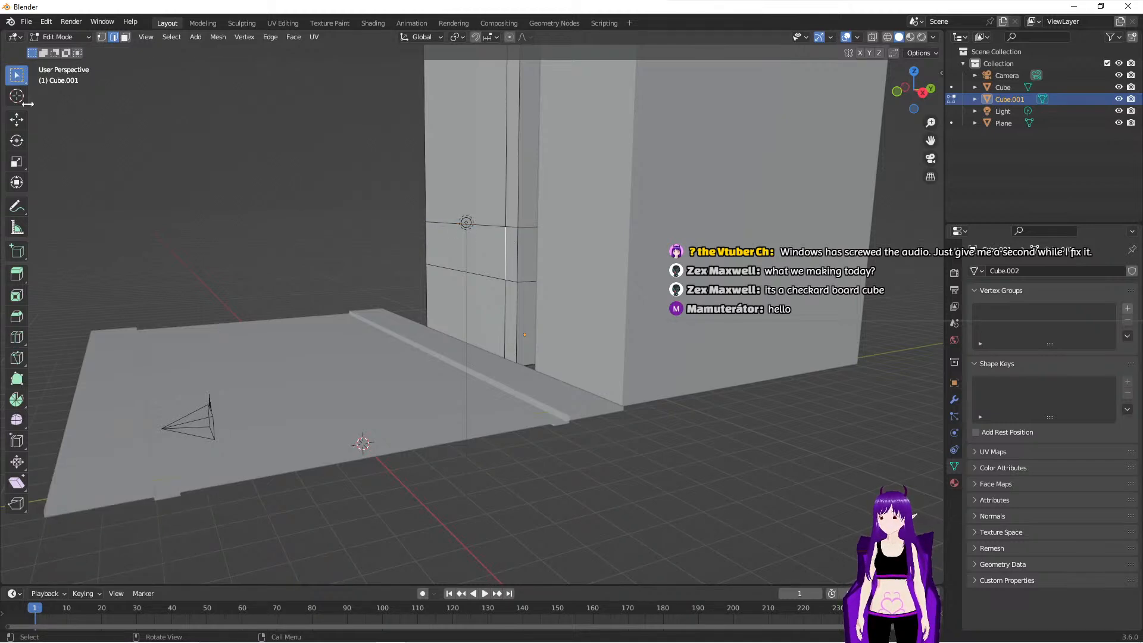
pyautogui.click(126, 37)
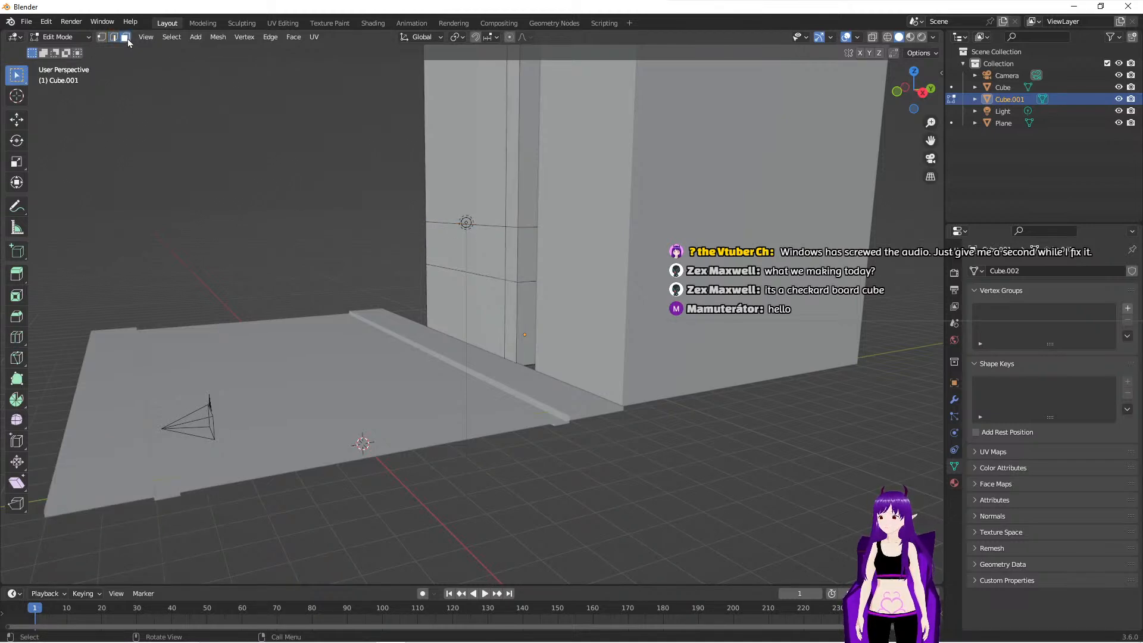
pyautogui.click(512, 249)
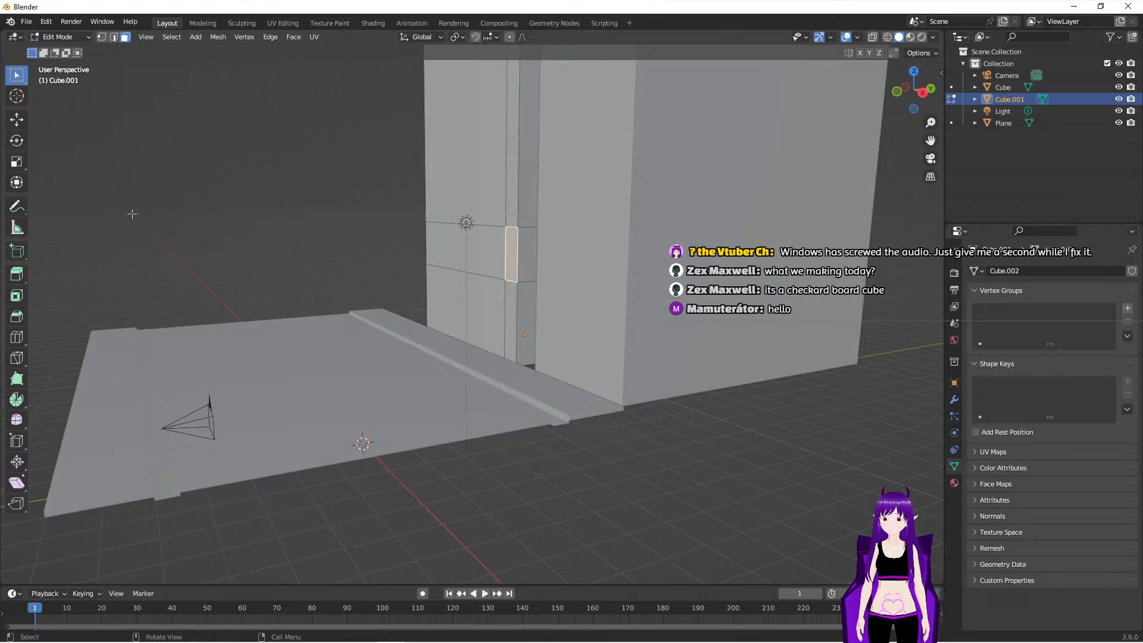
pyautogui.click(17, 274)
pyautogui.moveTo(470, 255); pyautogui.dragTo(448, 254)
# - Extrude the sign block's front face outward by another 0.21 m or so
pyautogui.scroll(3, 609, 299)
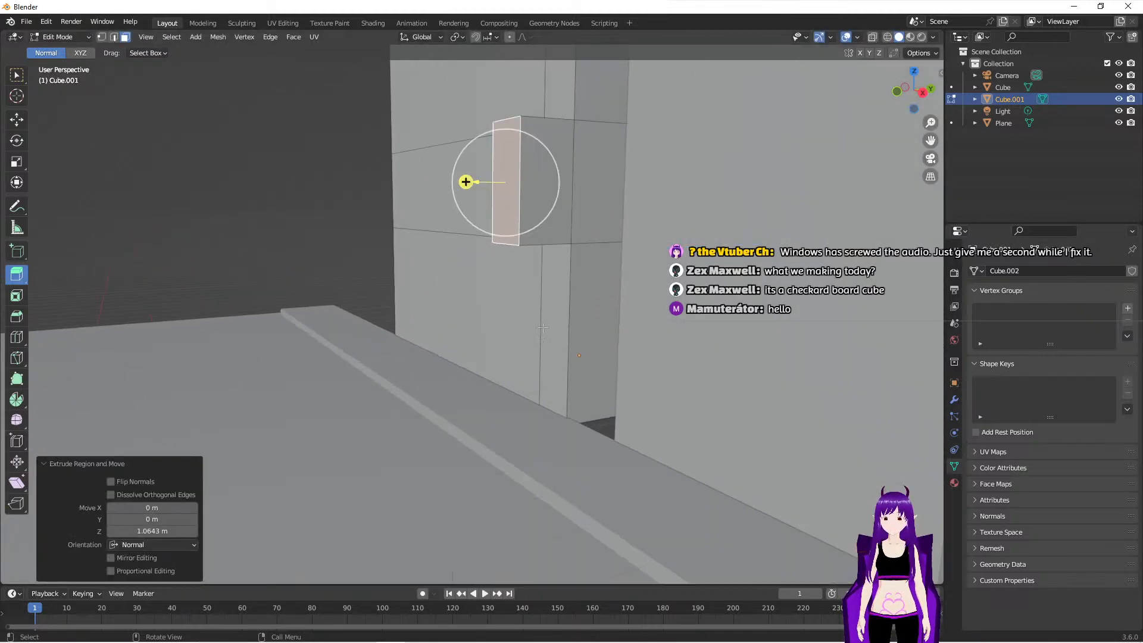
pyautogui.keyDown('shift'); pyautogui.moveTo(609, 299); pyautogui.dragTo(526, 378, button='middle'); pyautogui.keyUp('shift')
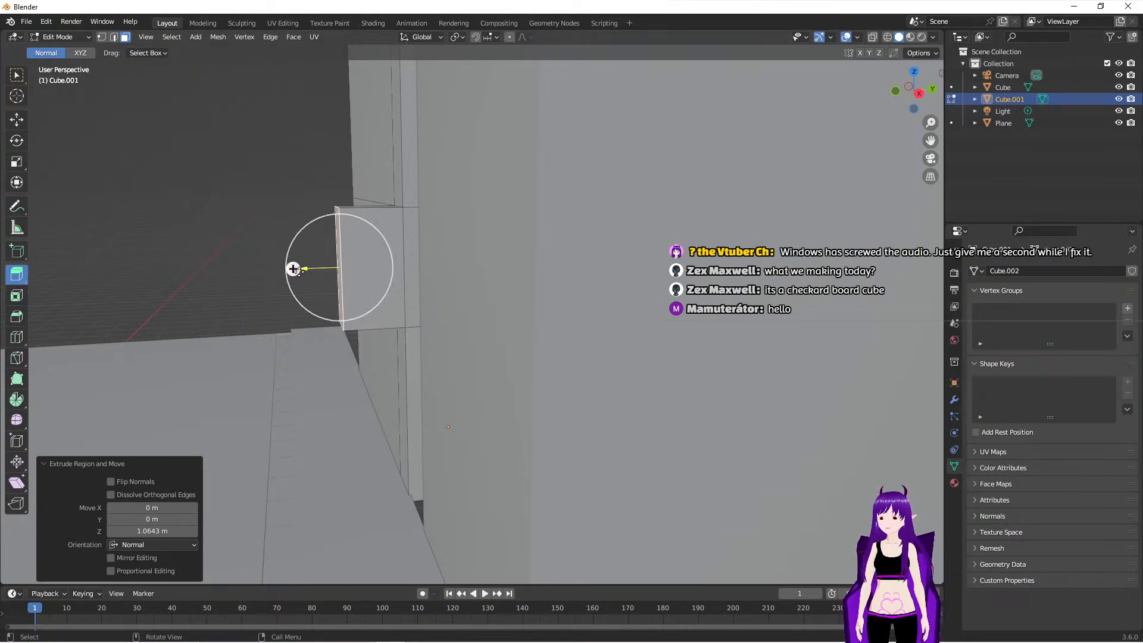
pyautogui.moveTo(292, 270); pyautogui.dragTo(281, 269)
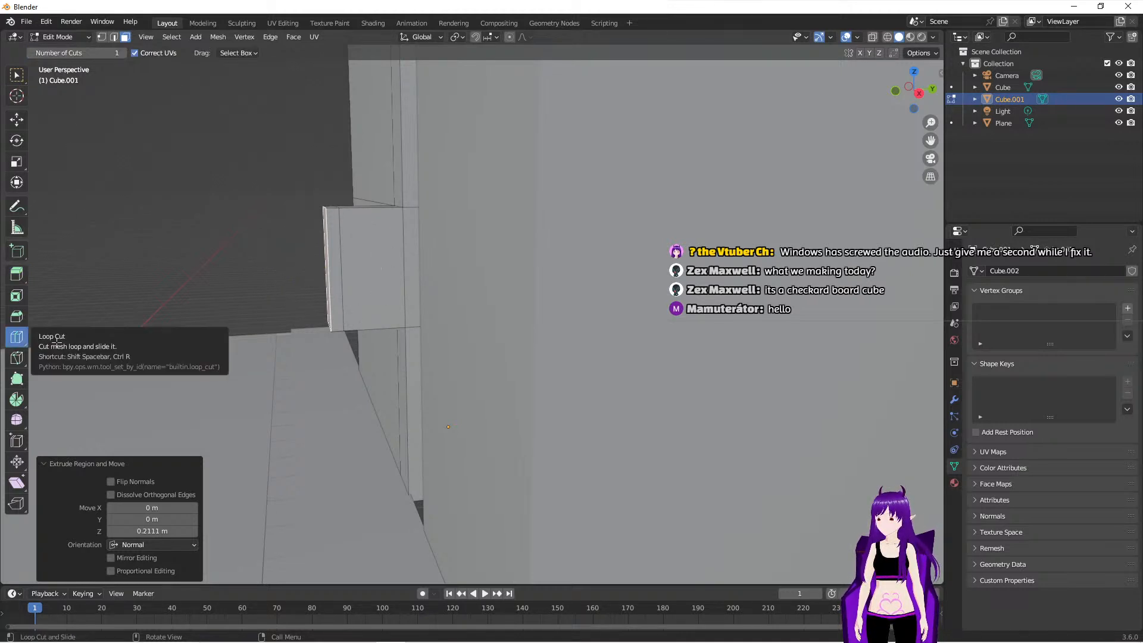
# - Add vertical loop cuts and upper and lower horizontal loop cuts to the sign block, framing its side's centre
pyautogui.click(16, 337)
pyautogui.moveTo(367, 217)
pyautogui.mouseDown()
pyautogui.moveTo(385, 217)
pyautogui.moveTo(351, 221)
pyautogui.mouseUp()
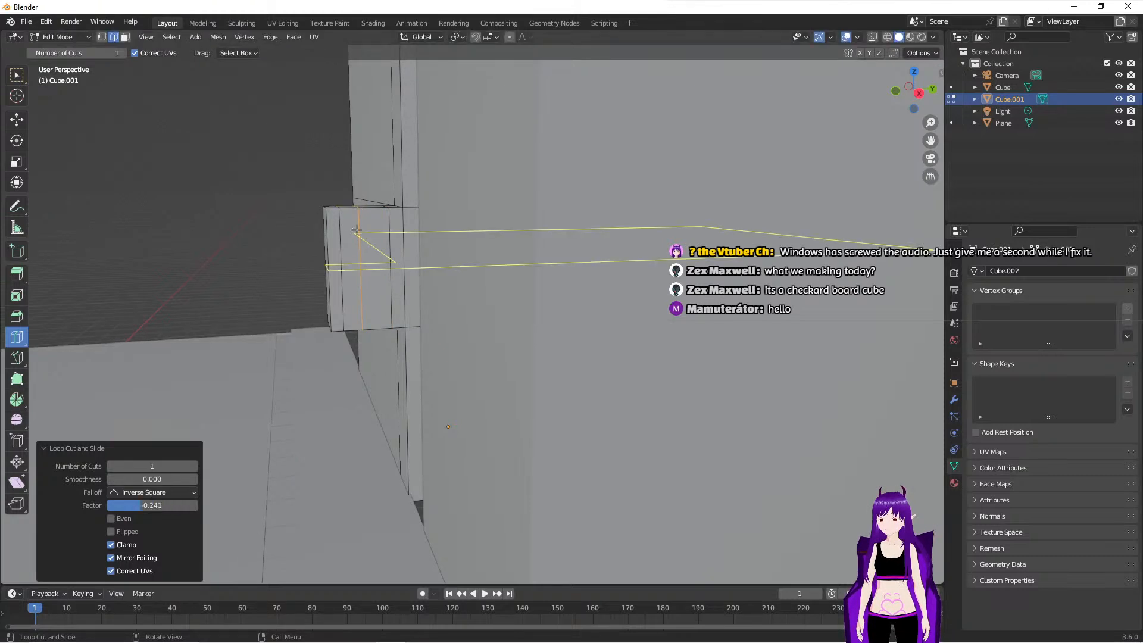
pyautogui.moveTo(364, 274); pyautogui.dragTo(358, 318)
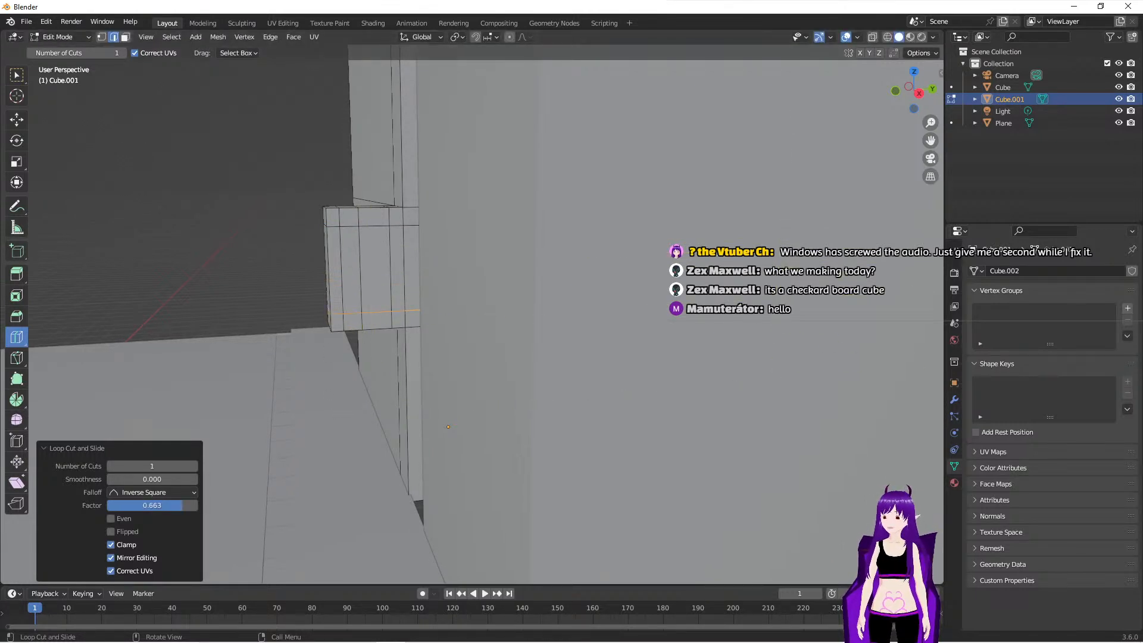
# - Delete the framed centre faces on both sides of the sign block to cut an opening through it
pyautogui.click(17, 75)
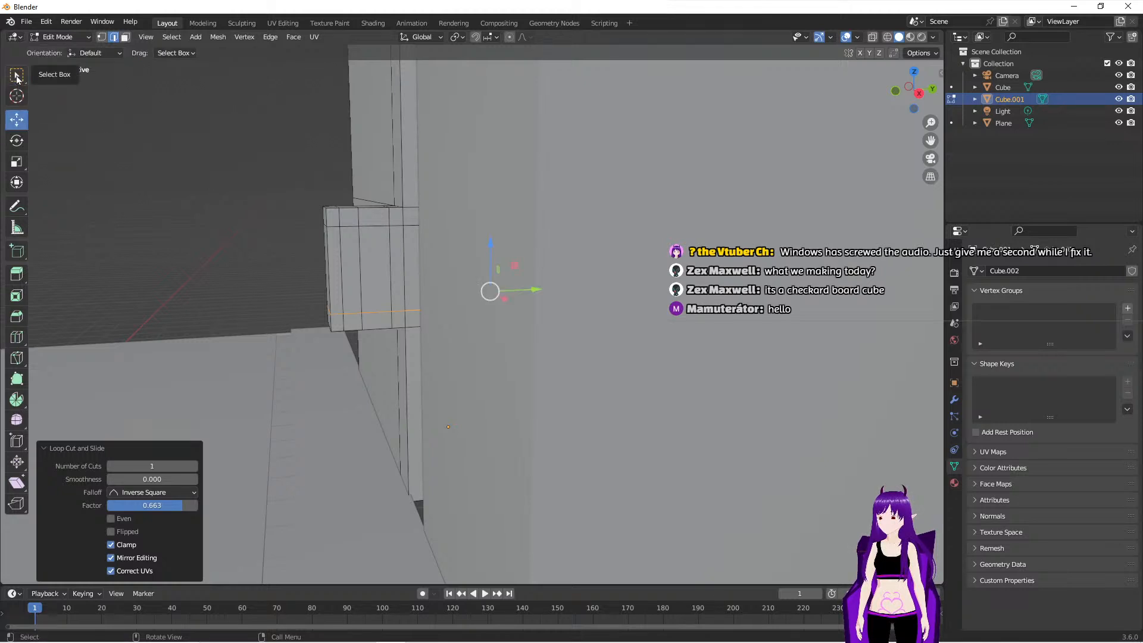
pyautogui.click(376, 252)
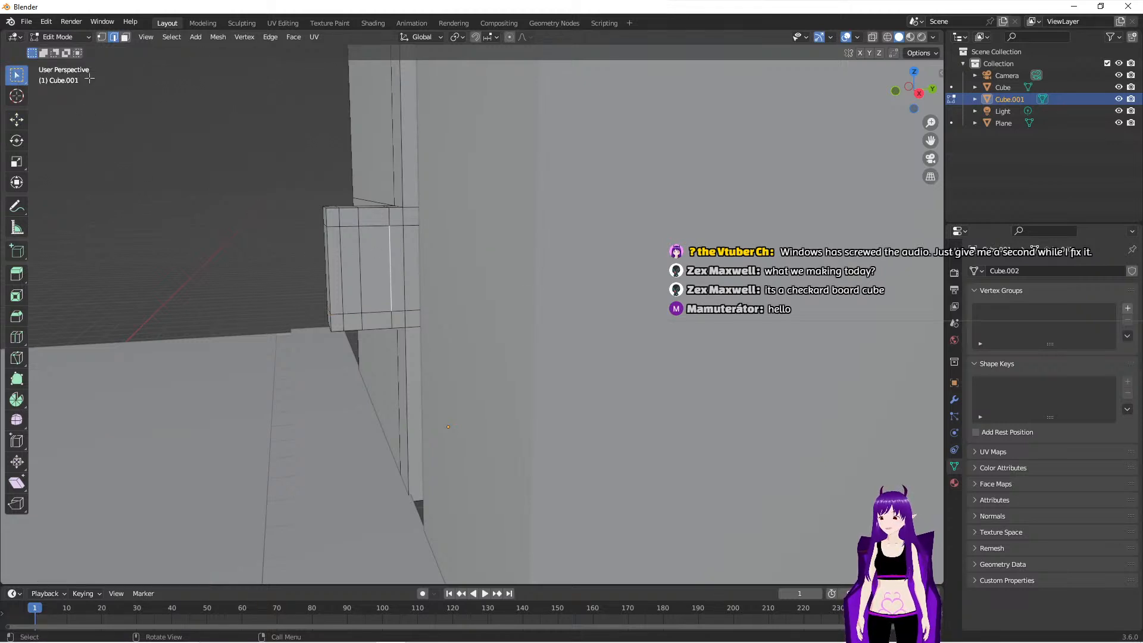
pyautogui.click(125, 38)
pyautogui.click(368, 252)
pyautogui.moveTo(369, 252); pyautogui.dragTo(502, 342, button='middle')
pyautogui.click(657, 209)
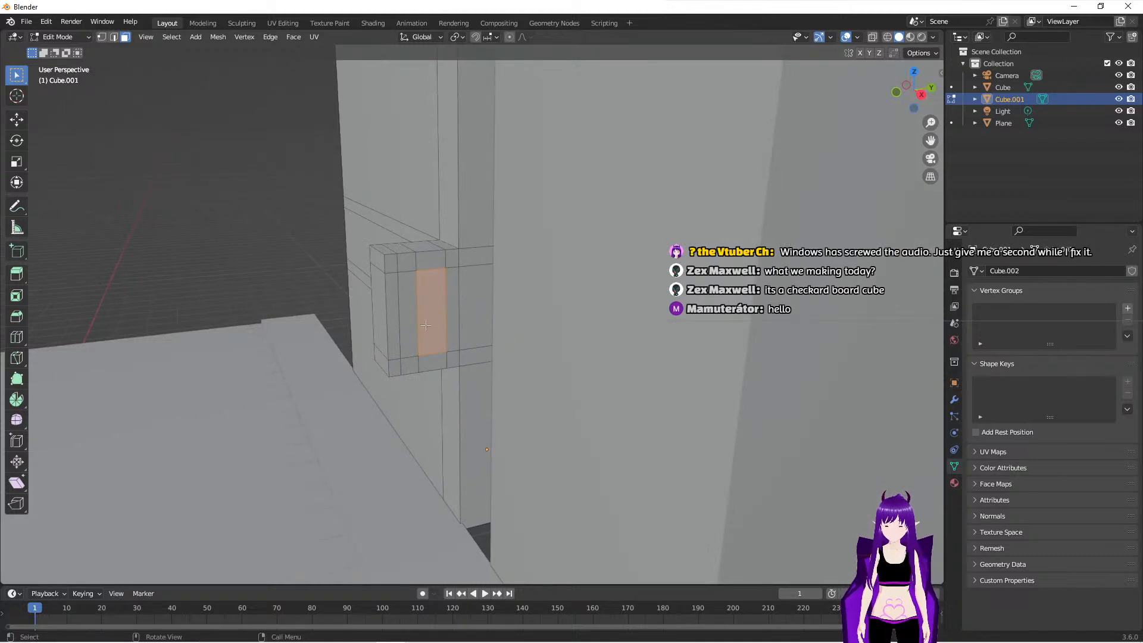
pyautogui.press('x')
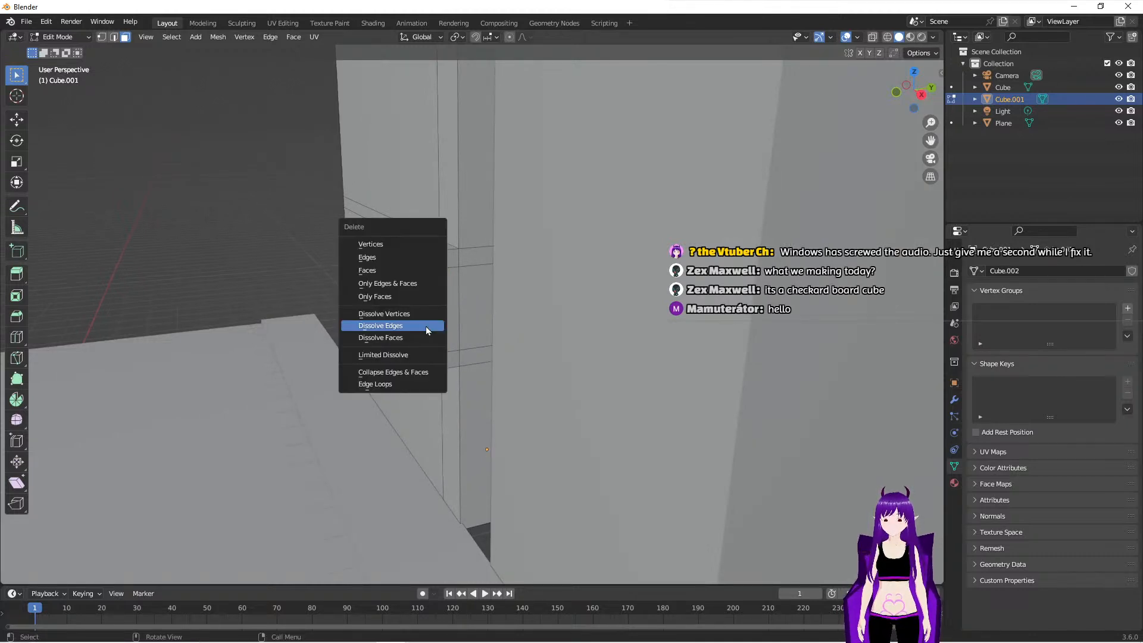
pyautogui.click(398, 273)
# - Fill a face between the opening's near and far vertical edges on the building side to close that inner wall
pyautogui.moveTo(305, 350); pyautogui.dragTo(387, 419, button='middle')
pyautogui.scroll(5, 328, 399)
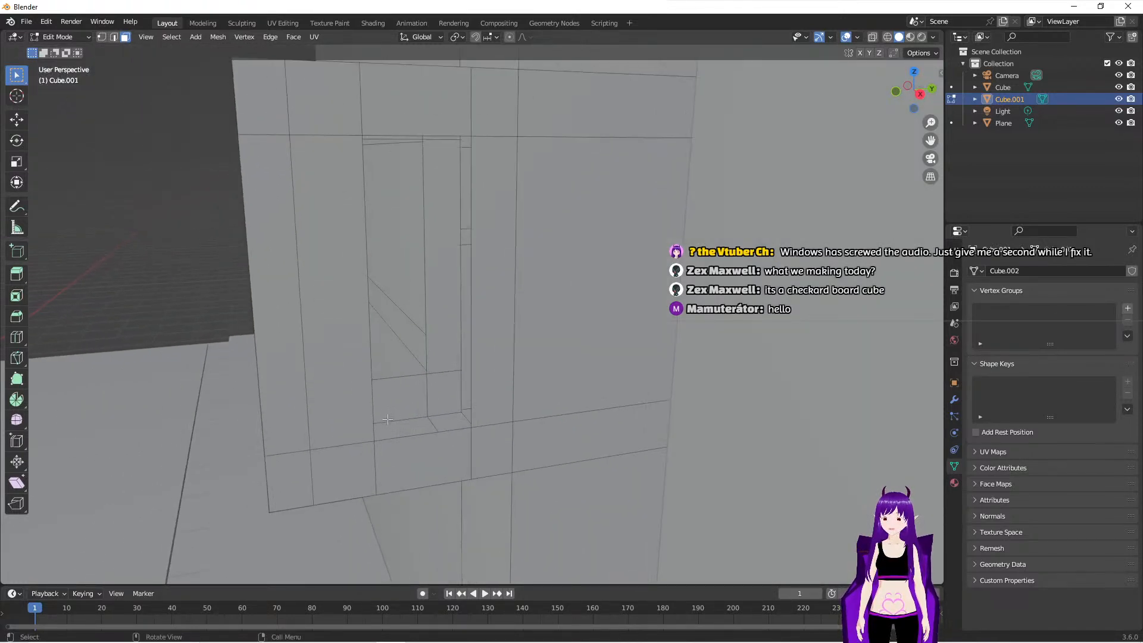
pyautogui.click(425, 317)
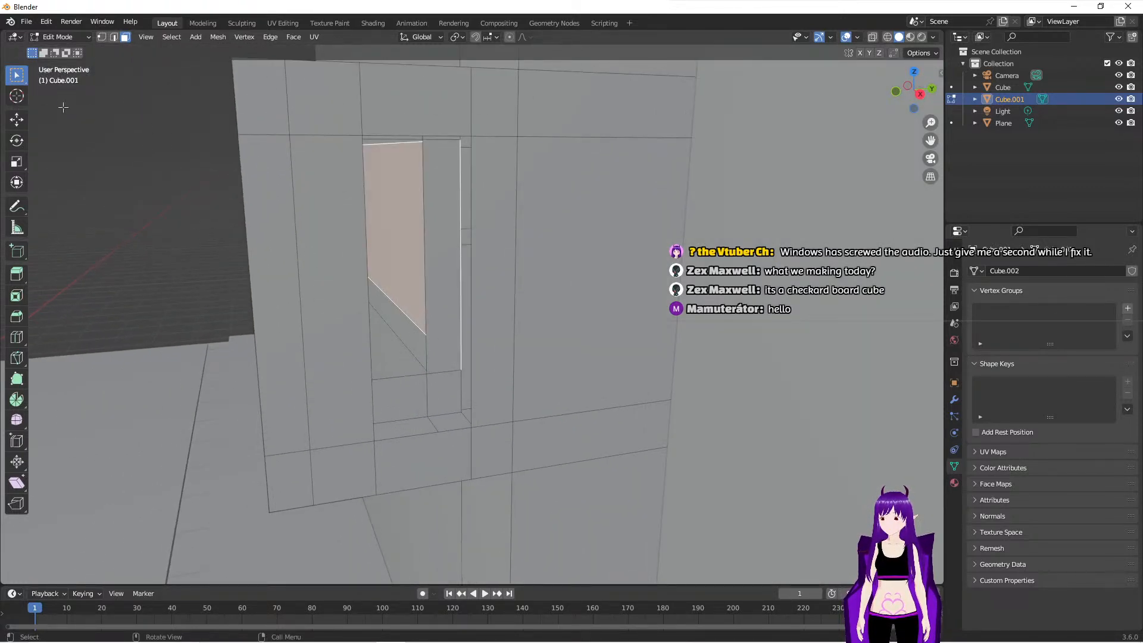
pyautogui.click(114, 36)
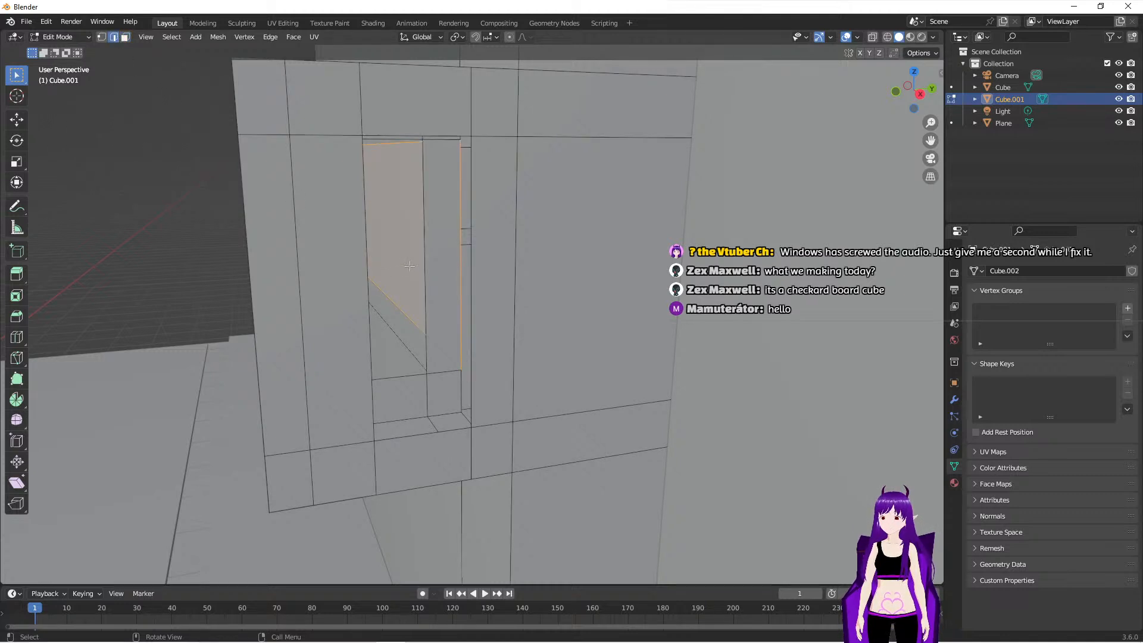
pyautogui.click(425, 254)
pyautogui.keyDown('shift'); pyautogui.click(471, 289); pyautogui.keyUp('shift')
pyautogui.press('f')
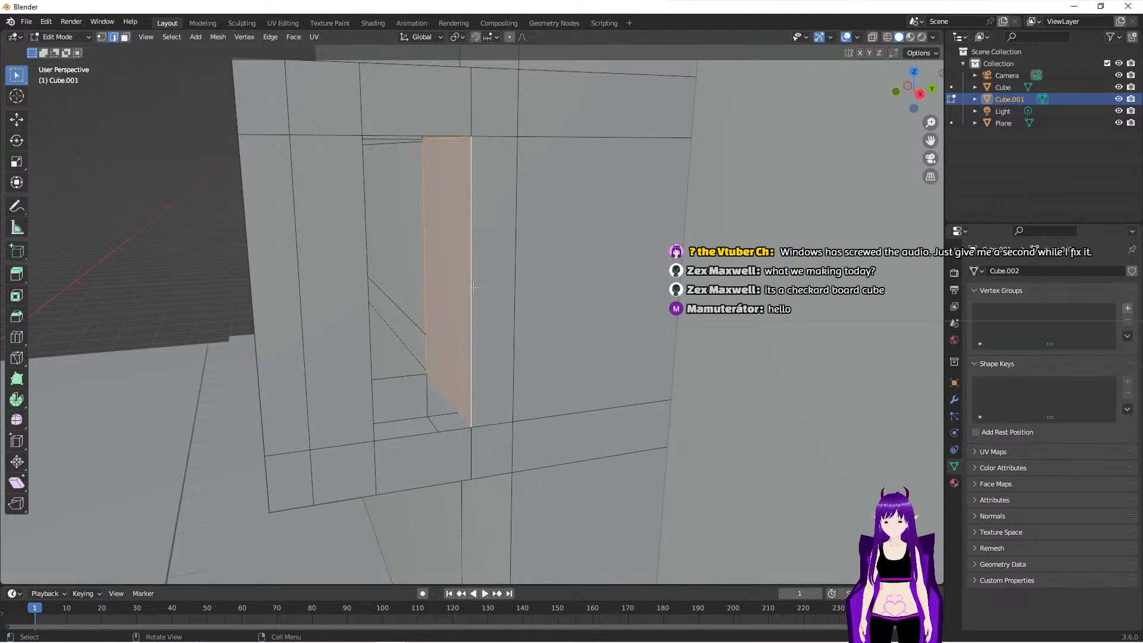
# - Fill faces between the opening's near and far edges along its bottom and its top to close the floor and ceiling
pyautogui.click(396, 378)
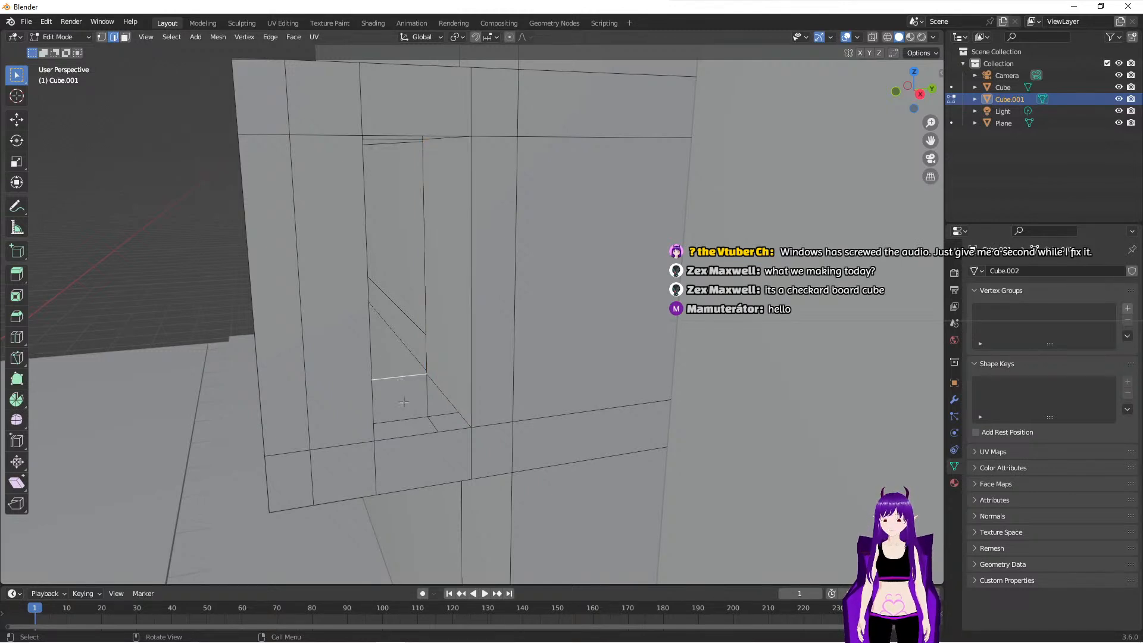
pyautogui.keyDown('shift'); pyautogui.click(418, 436); pyautogui.keyUp('shift')
pyautogui.press('f')
pyautogui.moveTo(419, 435); pyautogui.dragTo(411, 444, button='middle')
pyautogui.moveTo(272, 137); pyautogui.dragTo(287, 187, button='middle')
pyautogui.click(305, 117)
pyautogui.keyDown('shift'); pyautogui.click(318, 102); pyautogui.keyUp('shift')
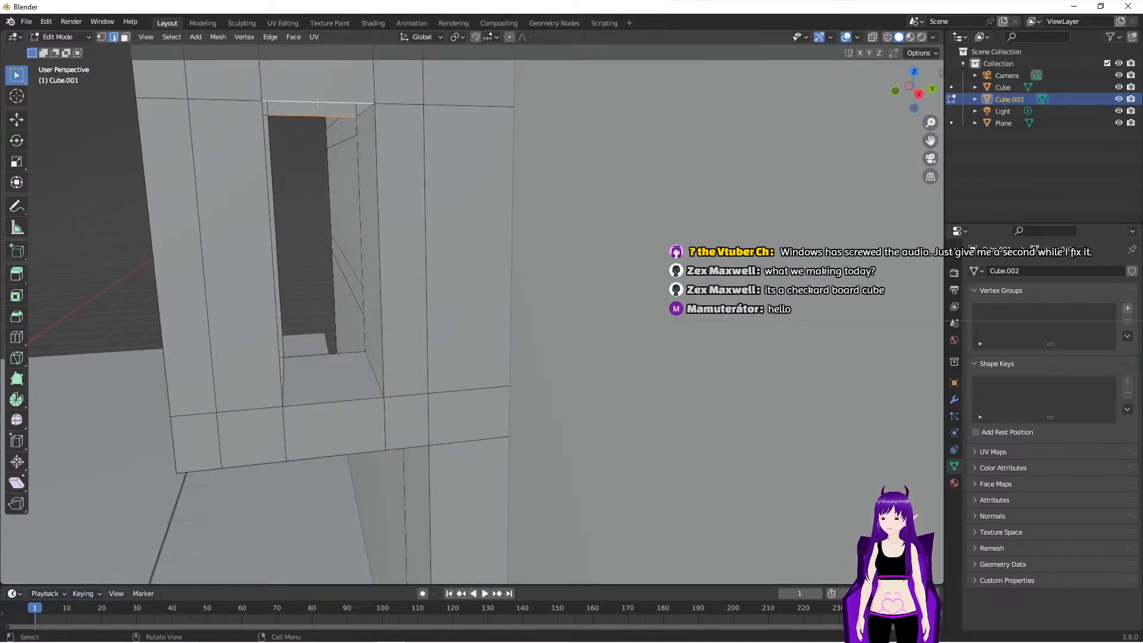
# - Fill a face between the opening's near and far vertical edges on the street side to close that inner wall
pyautogui.moveTo(327, 220); pyautogui.dragTo(229, 210, button='middle')
pyautogui.click(218, 211)
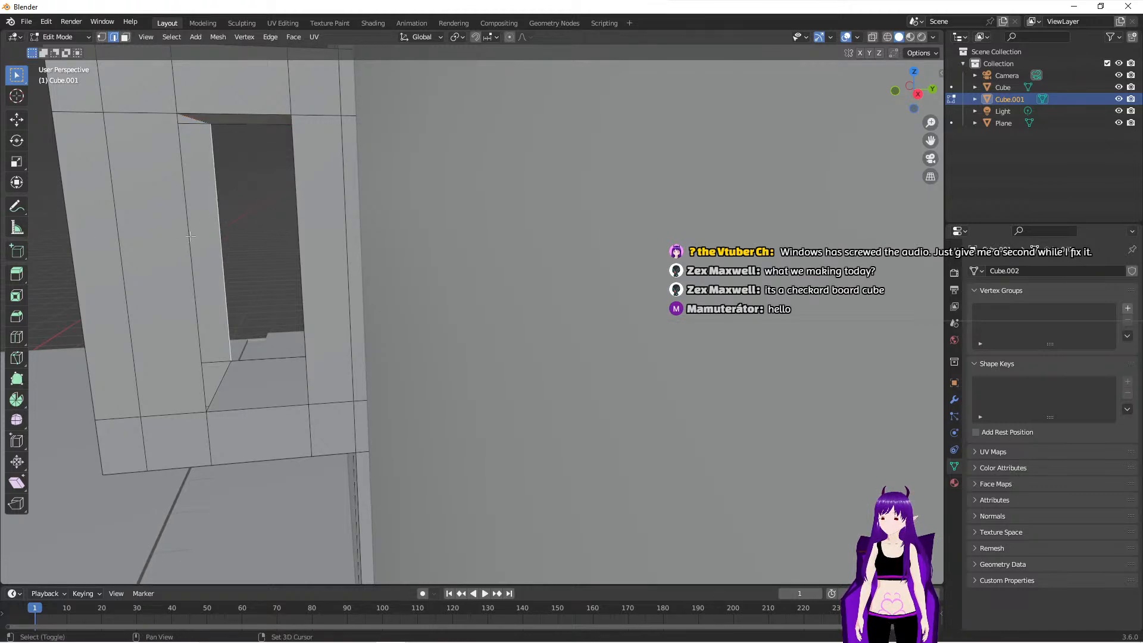
pyautogui.keyDown('shift'); pyautogui.click(189, 238); pyautogui.keyUp('shift')
pyautogui.press('f')
pyautogui.moveTo(227, 252); pyautogui.dragTo(302, 119, button='middle')
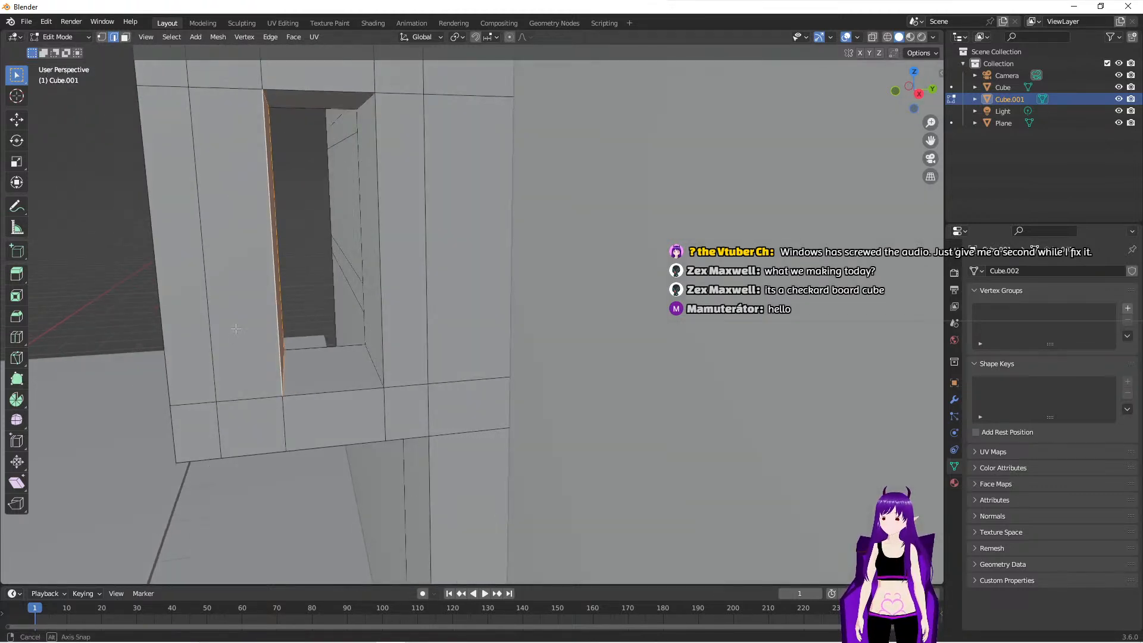
# - Select the opening's top and bottom inner faces and scale them apart along Z by about 1.31
pyautogui.click(319, 98)
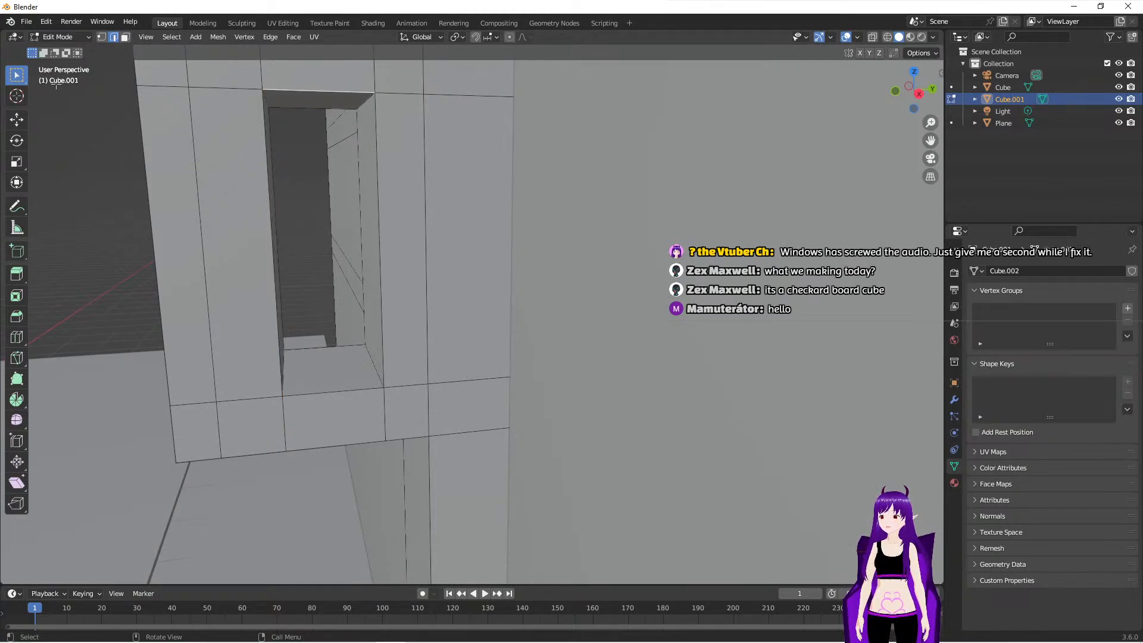
pyautogui.click(125, 36)
pyautogui.click(311, 99)
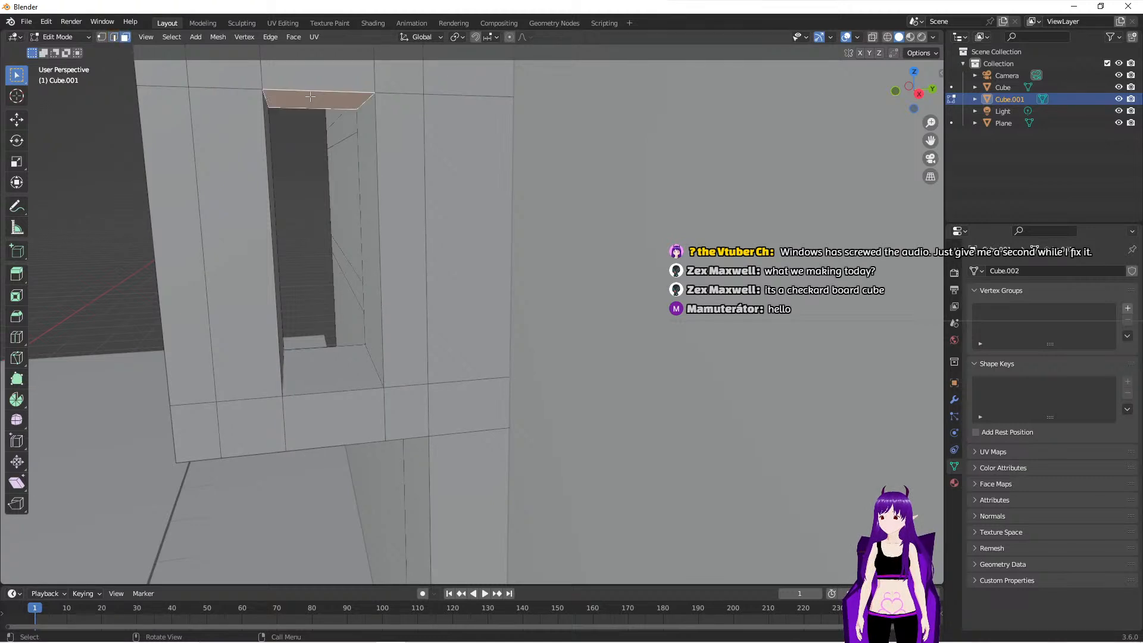
pyautogui.keyDown('shift'); pyautogui.click(335, 357); pyautogui.keyUp('shift')
pyautogui.moveTo(336, 358); pyautogui.dragTo(77, 275, button='middle')
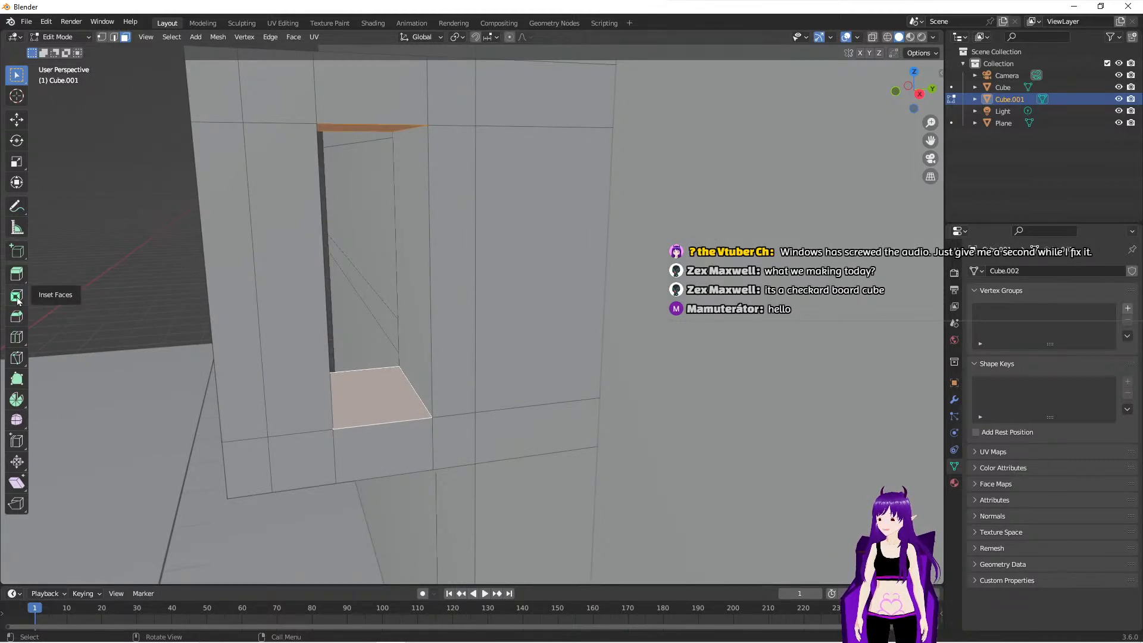
pyautogui.click(16, 161)
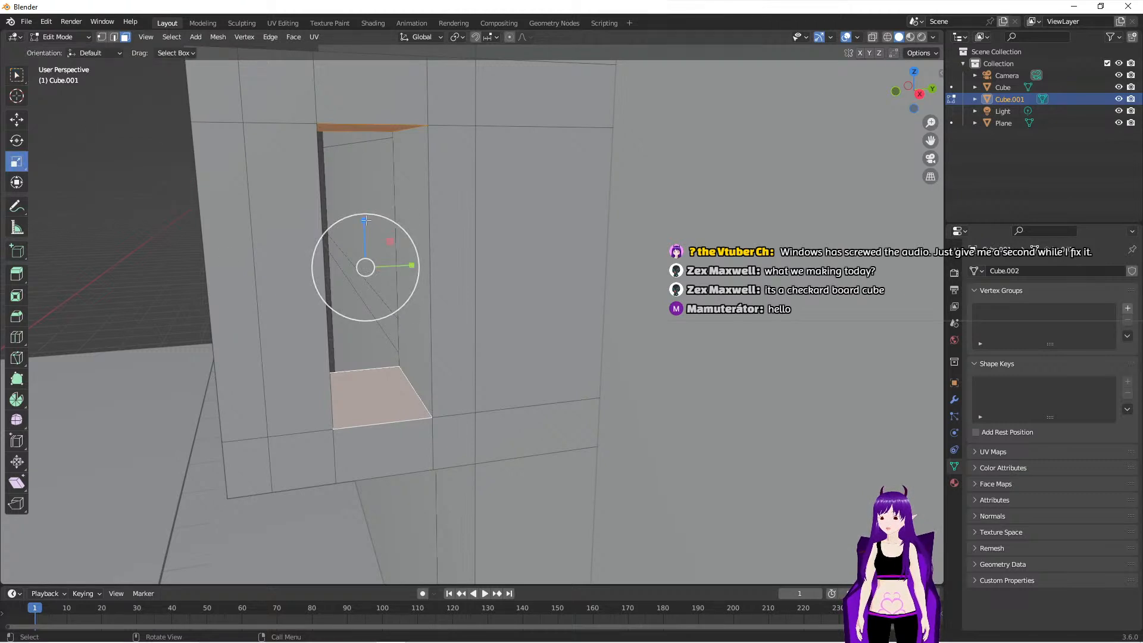
pyautogui.moveTo(366, 220); pyautogui.dragTo(372, 202)
# - Dissolve the vertical edge loop running around the sign block next to its front face
pyautogui.keyDown('shift'); pyautogui.moveTo(326, 108); pyautogui.dragTo(405, 230, button='middle'); pyautogui.keyUp('shift')
pyautogui.scroll(-2, 405, 231)
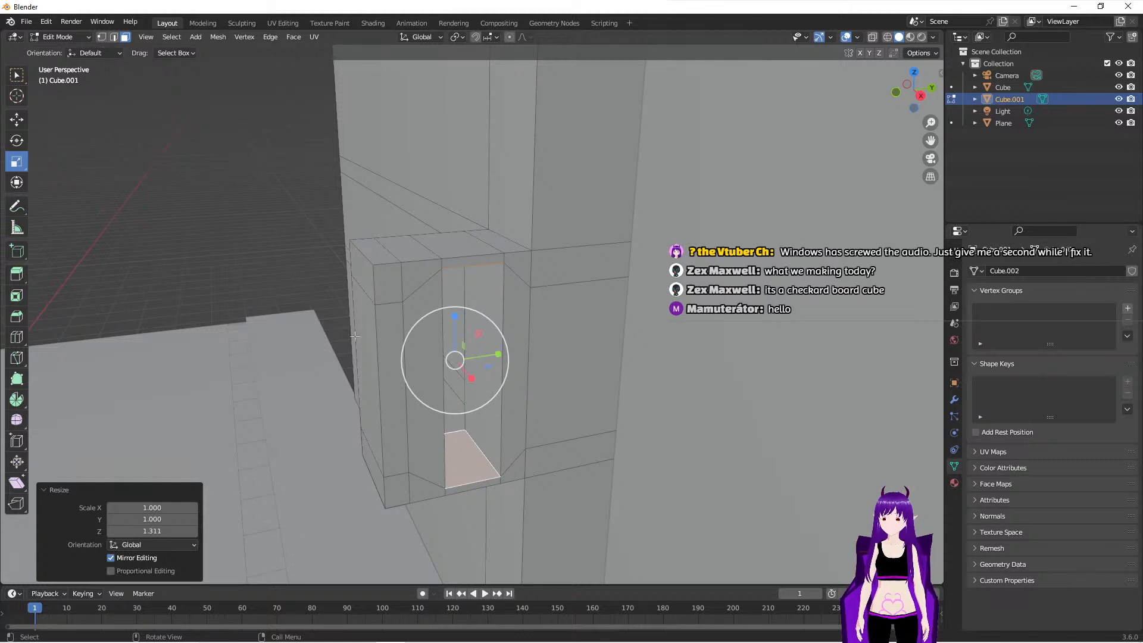
pyautogui.moveTo(343, 356); pyautogui.dragTo(344, 355, button='middle')
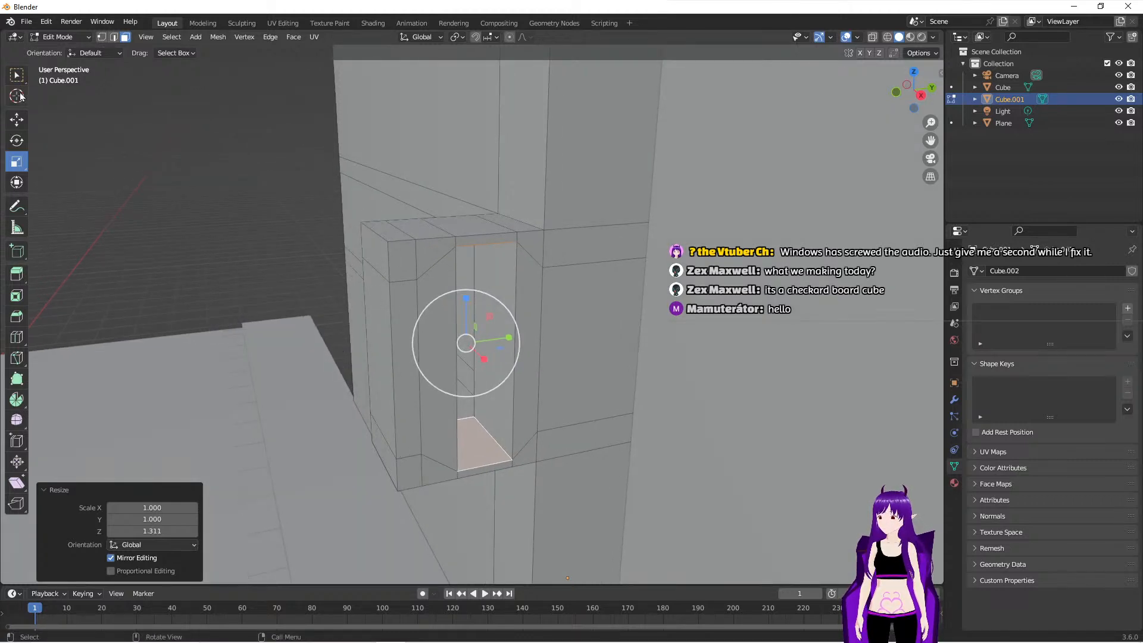
pyautogui.click(113, 37)
pyautogui.click(415, 253)
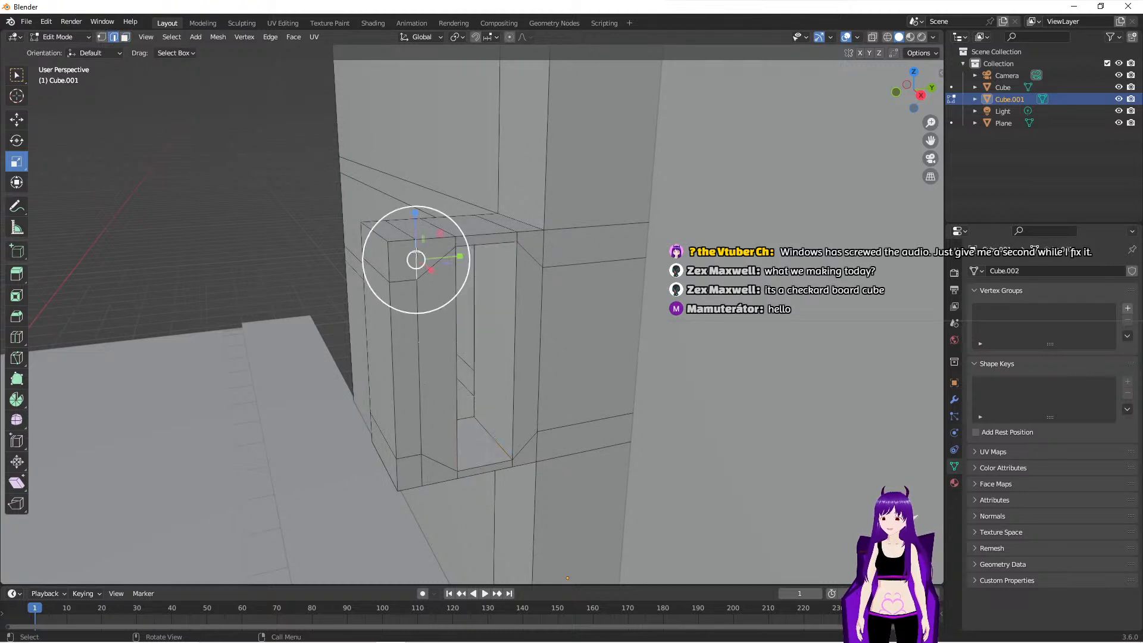
pyautogui.keyDown('alt'); pyautogui.click(420, 339); pyautogui.keyUp('alt')
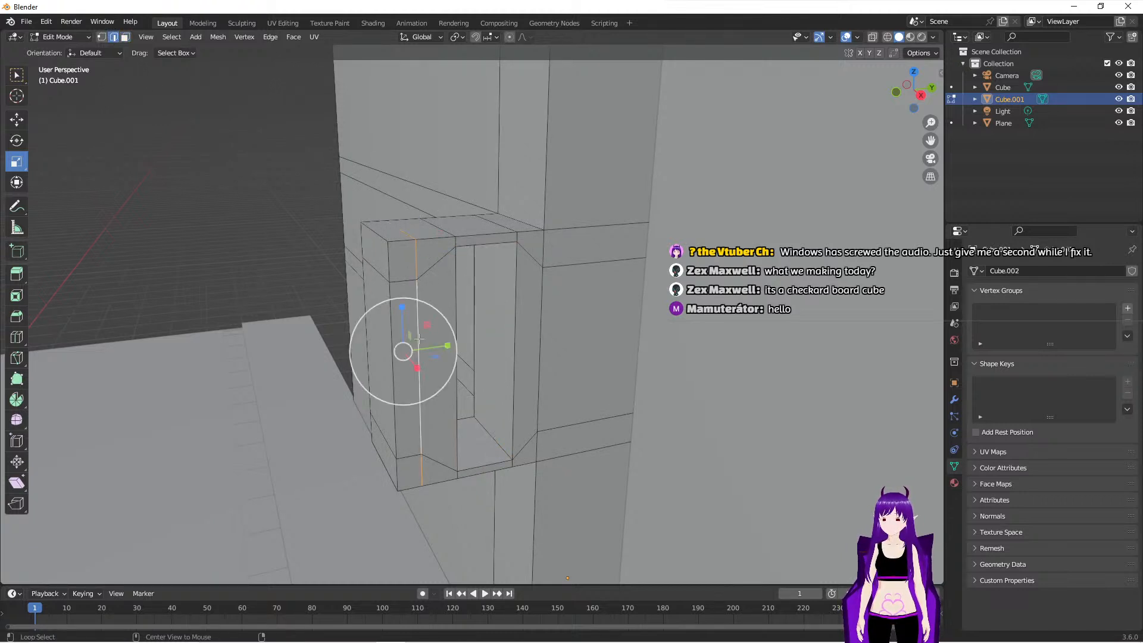
pyautogui.press('x')
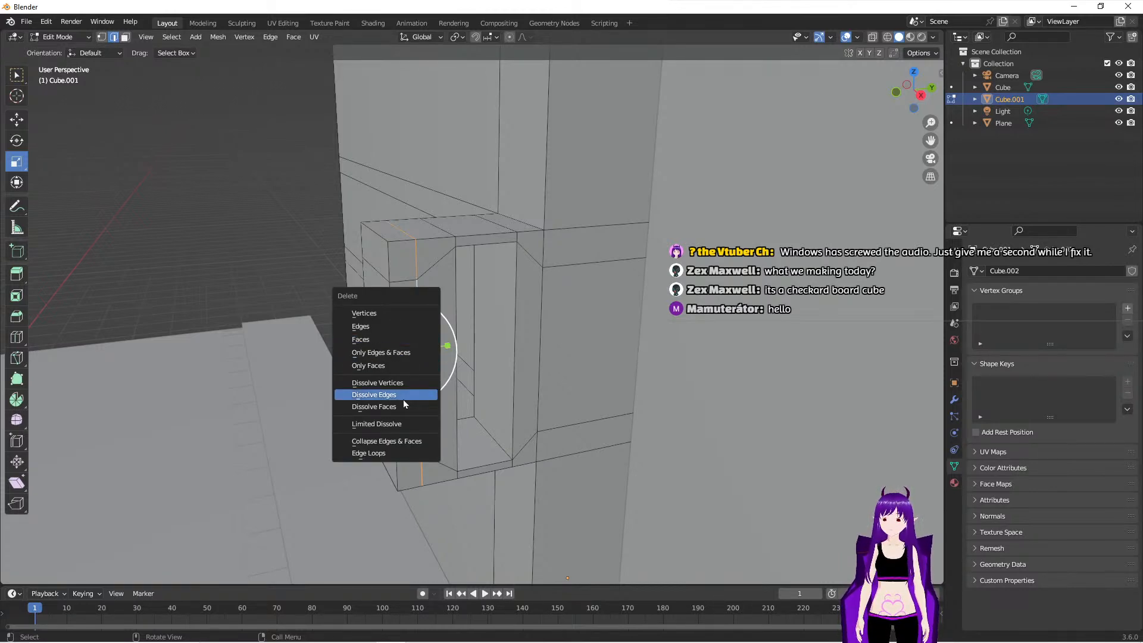
pyautogui.click(387, 396)
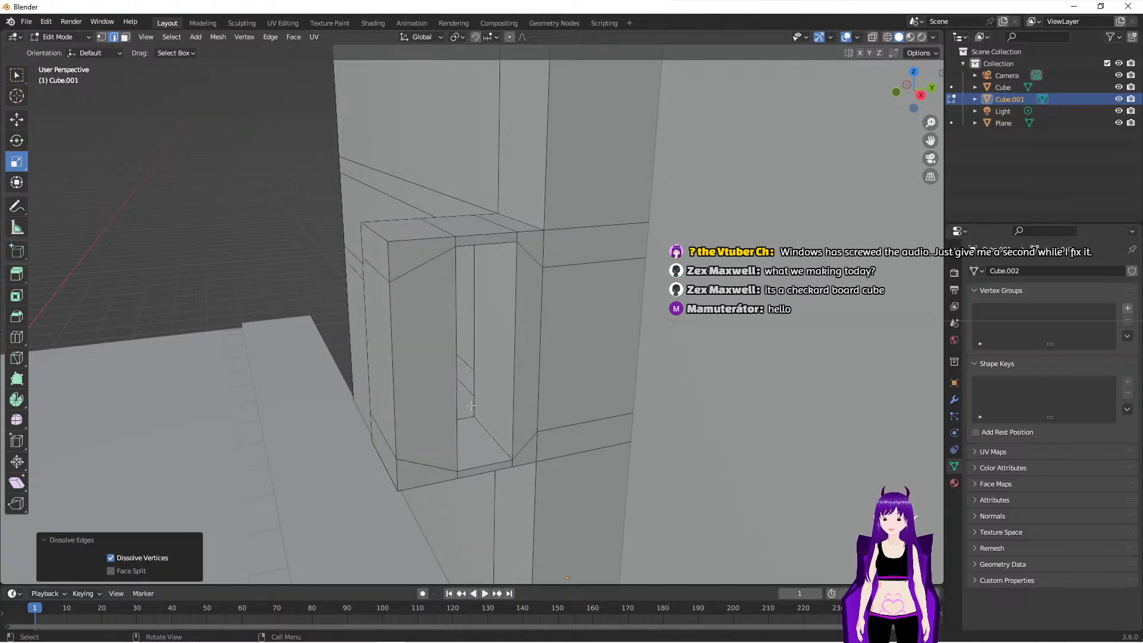
pyautogui.moveTo(470, 405); pyautogui.dragTo(478, 403, button='middle')
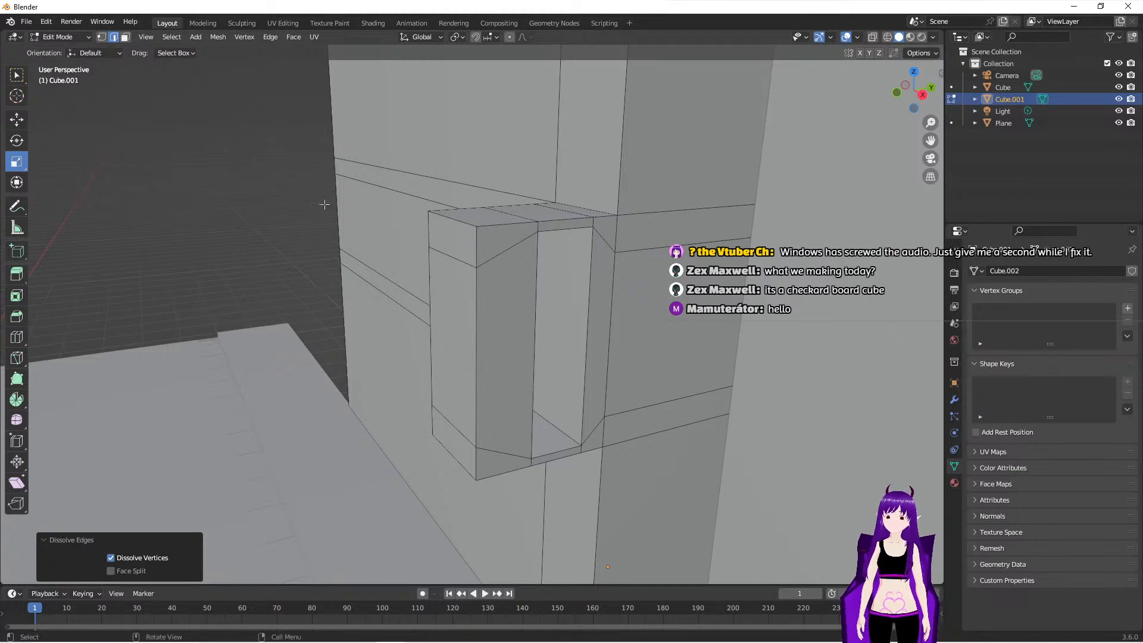
# - Select all three front faces of the sign block and move them about -0.53 m along Y
pyautogui.click(413, 231)
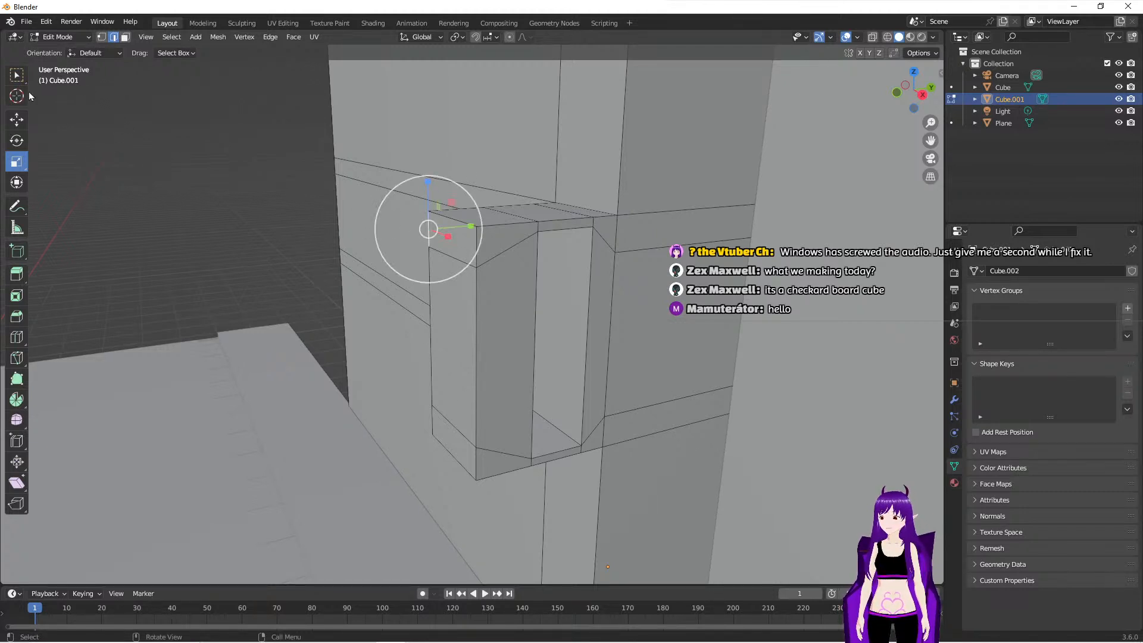
pyautogui.click(16, 75)
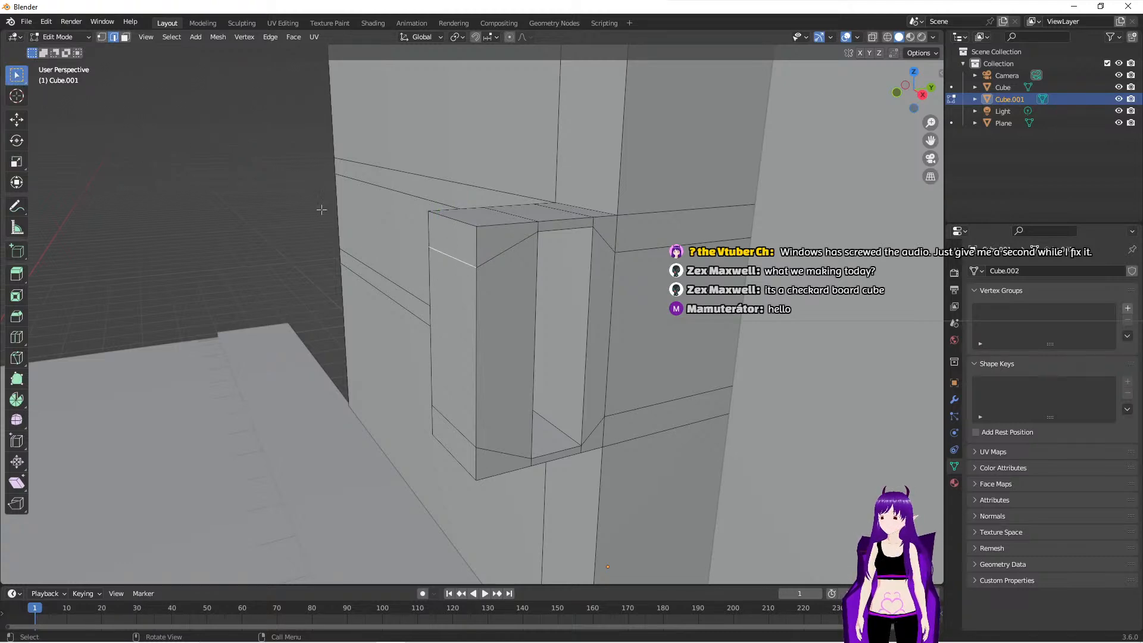
pyautogui.click(125, 37)
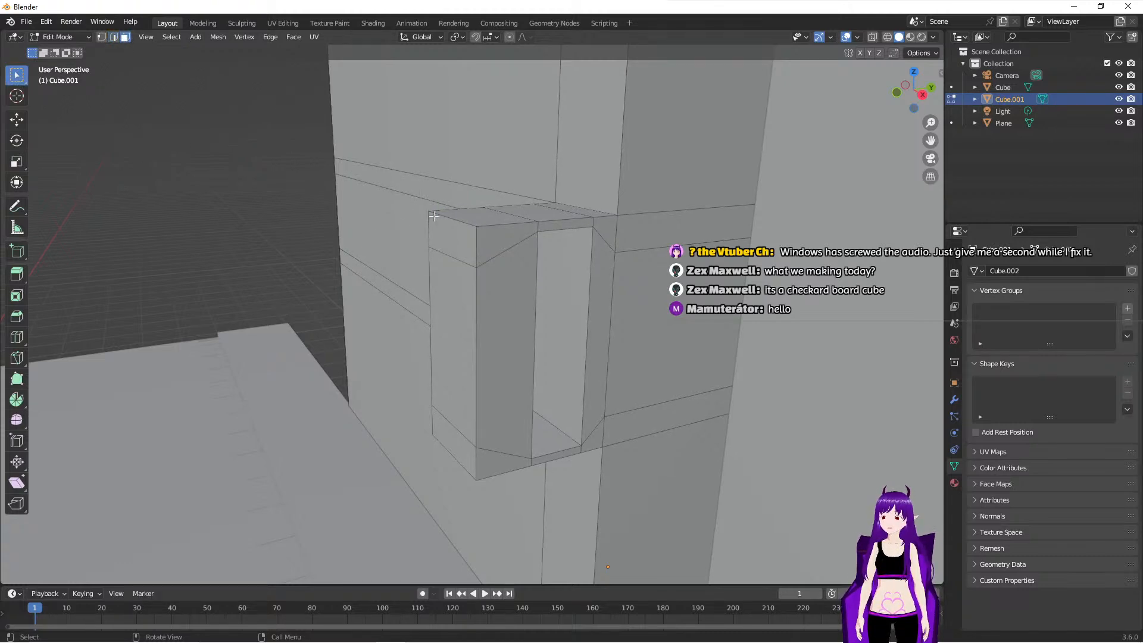
pyautogui.click(454, 235)
pyautogui.click(469, 324)
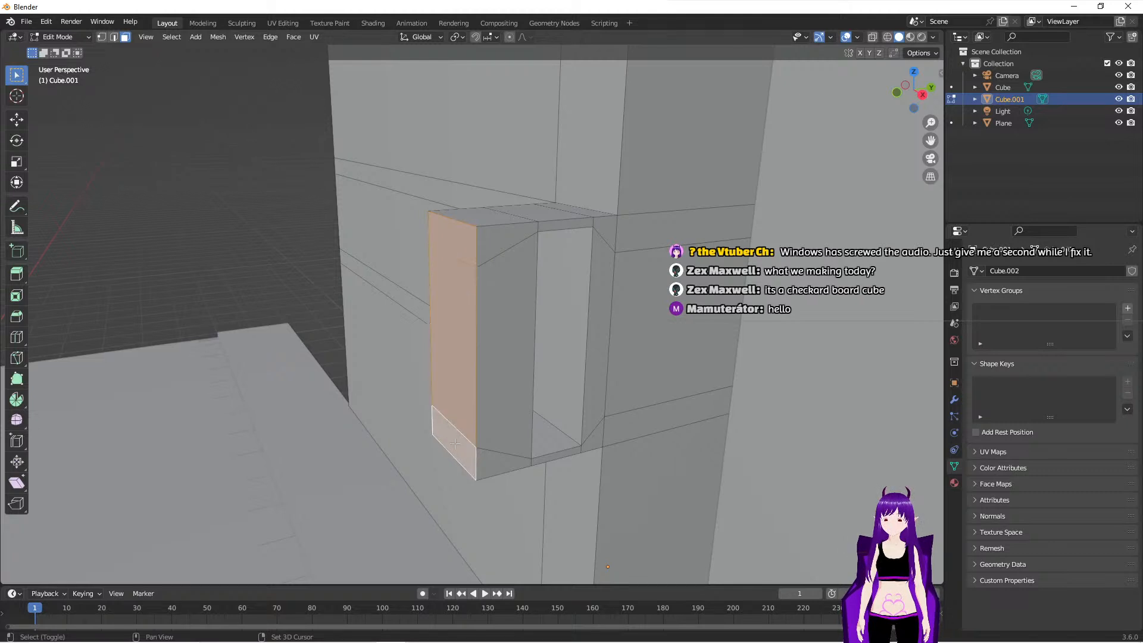
pyautogui.click(22, 124)
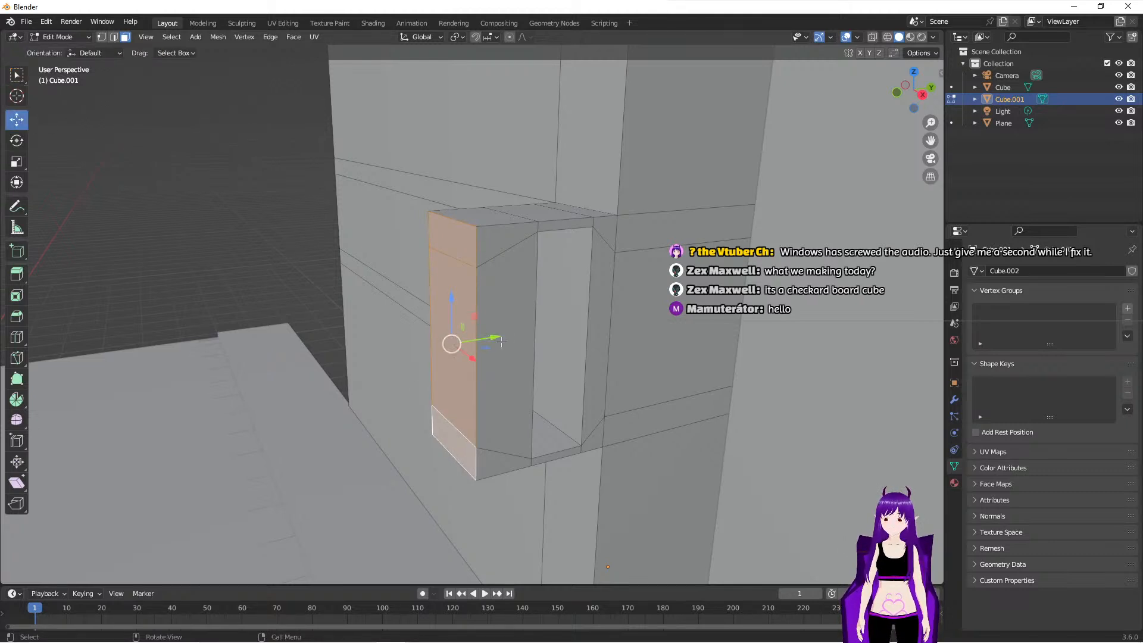
pyautogui.moveTo(498, 338); pyautogui.dragTo(429, 343)
pyautogui.moveTo(429, 342); pyautogui.dragTo(433, 341)
# - Try to extrude the large ground-floor face of the building's front inward by about 0.43 m
pyautogui.moveTo(352, 359); pyautogui.dragTo(266, 280, button='middle')
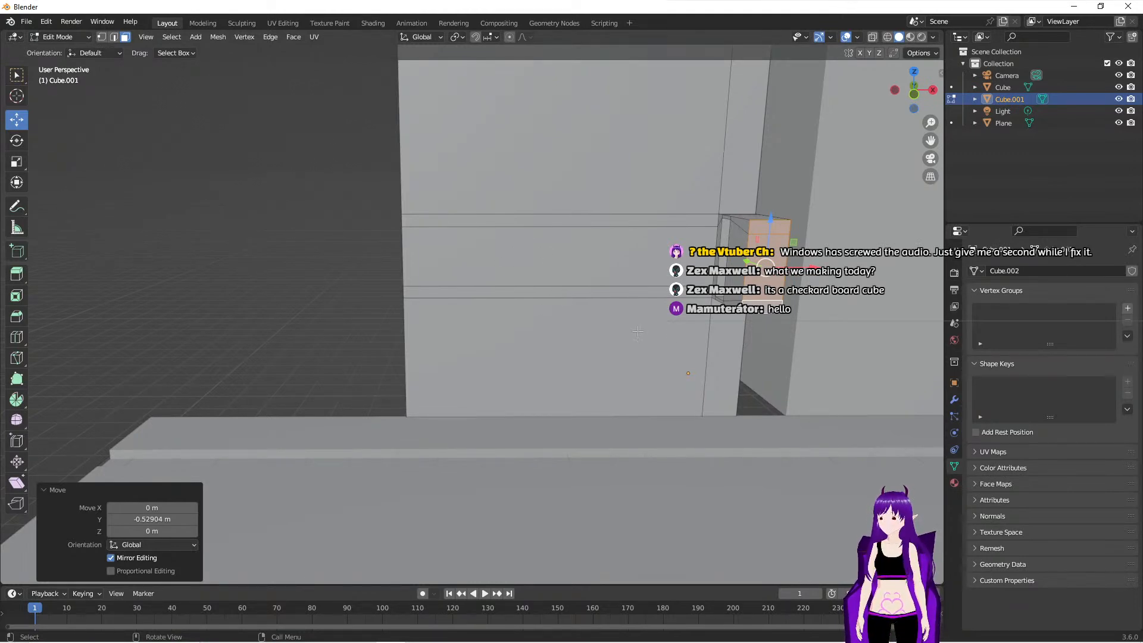
pyautogui.moveTo(560, 324)
pyautogui.mouseDown(button='middle')
pyautogui.moveTo(547, 313)
pyautogui.moveTo(569, 303)
pyautogui.moveTo(557, 303)
pyautogui.mouseUp(button='middle')
pyautogui.moveTo(624, 342); pyautogui.dragTo(403, 297, button='middle')
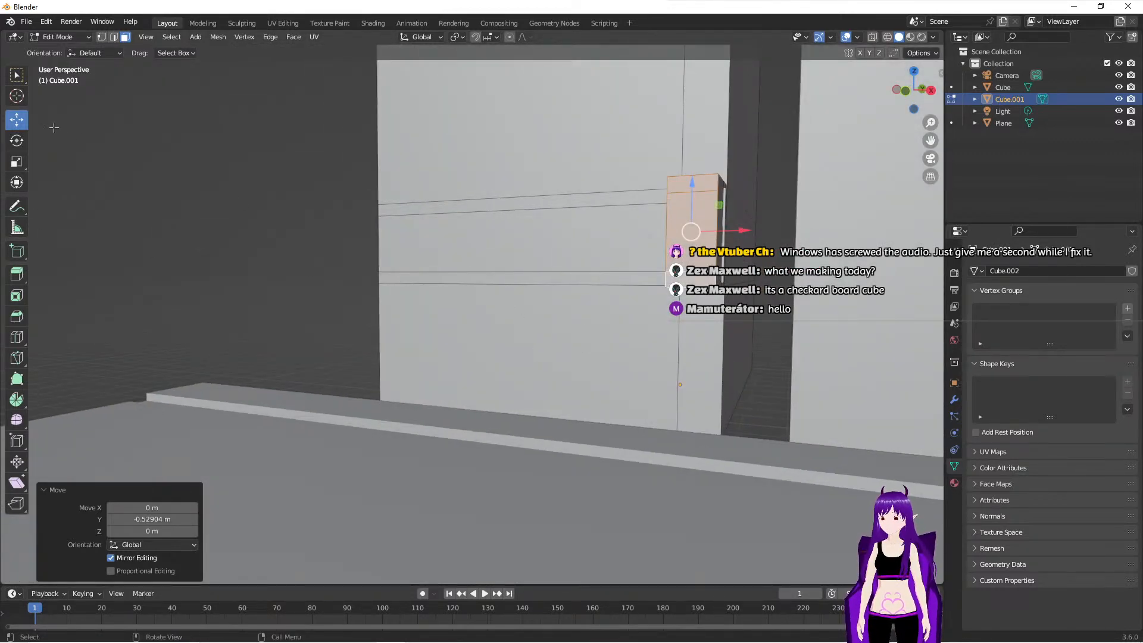
pyautogui.click(572, 341)
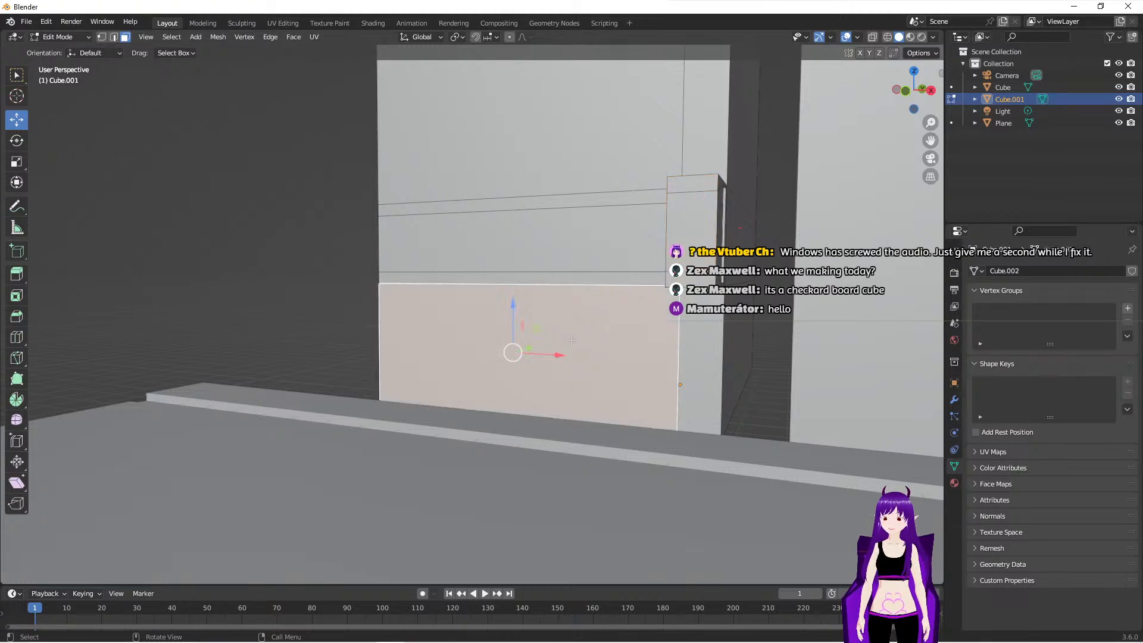
pyautogui.click(22, 271)
pyautogui.moveTo(495, 358); pyautogui.dragTo(503, 357)
pyautogui.moveTo(504, 357); pyautogui.dragTo(507, 397, button='middle')
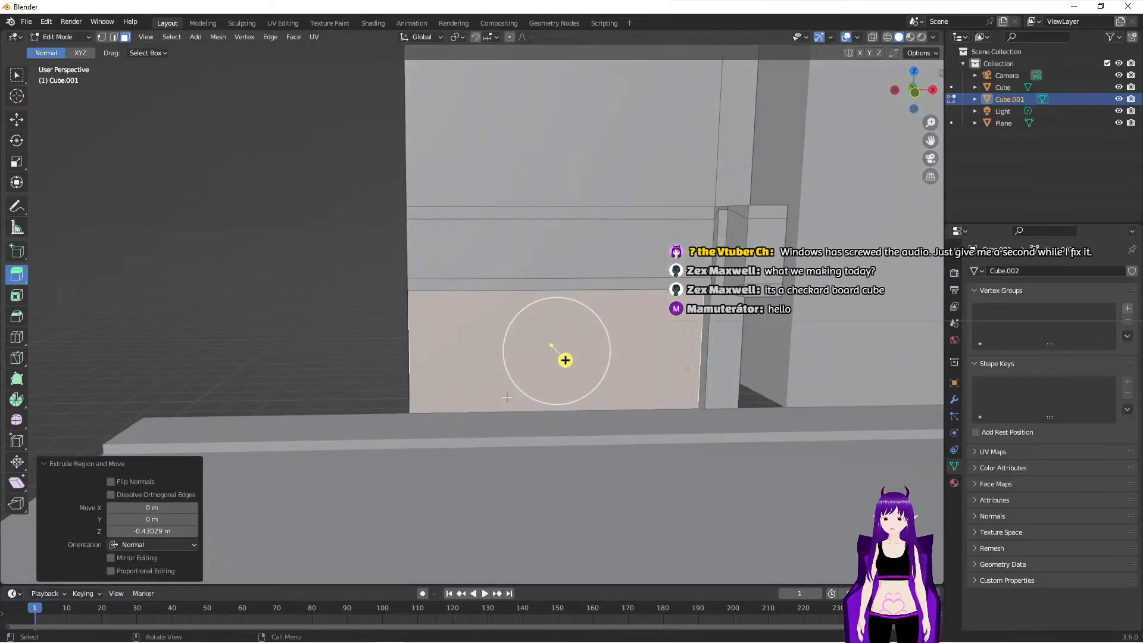
pyautogui.hotkey('ctrl', 'z')
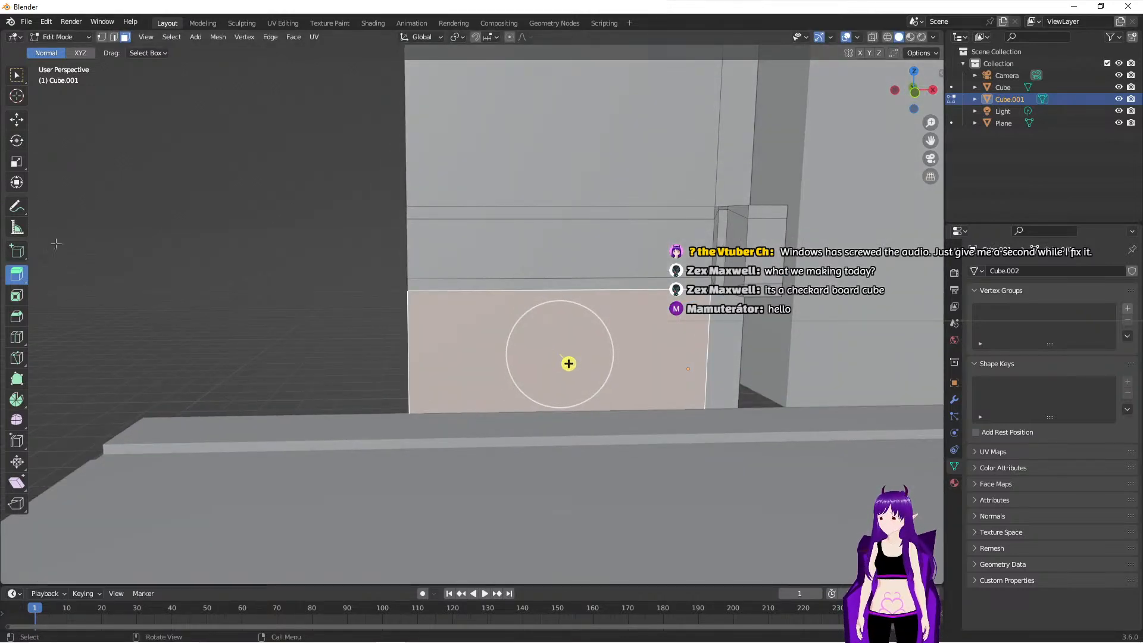
# - Add one vertical loop cut close to the front facade's outer edge, opposite the sign, with a slide factor of about 0.82
pyautogui.click(290, 304)
pyautogui.click(16, 337)
pyautogui.press('2')
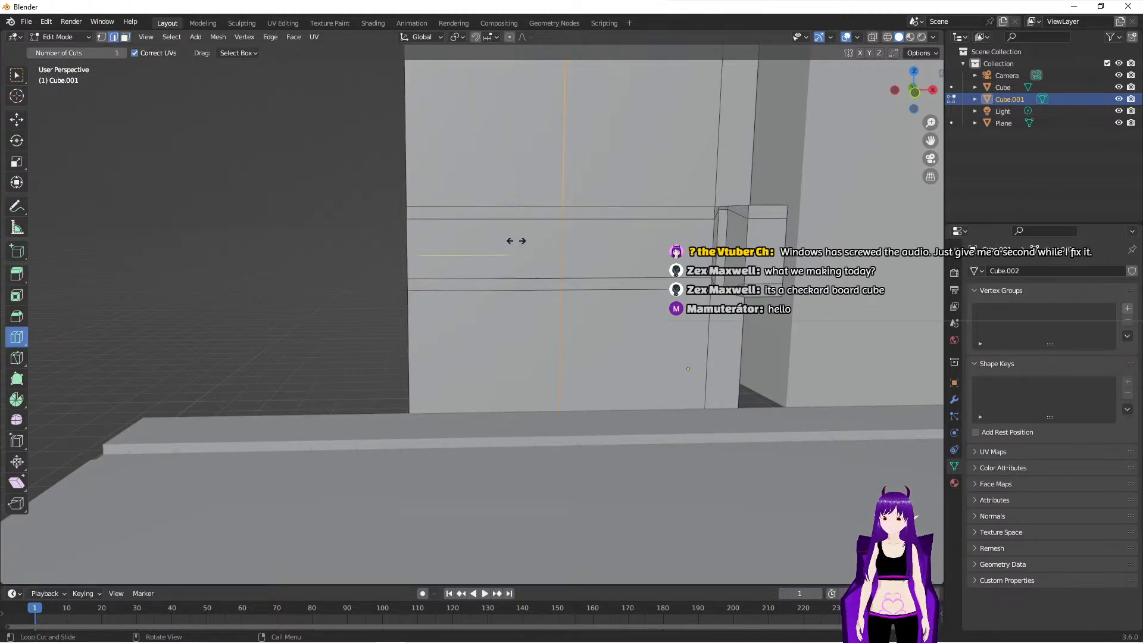
pyautogui.moveTo(516, 240); pyautogui.dragTo(485, 242)
pyautogui.moveTo(416, 241); pyautogui.dragTo(381, 239)
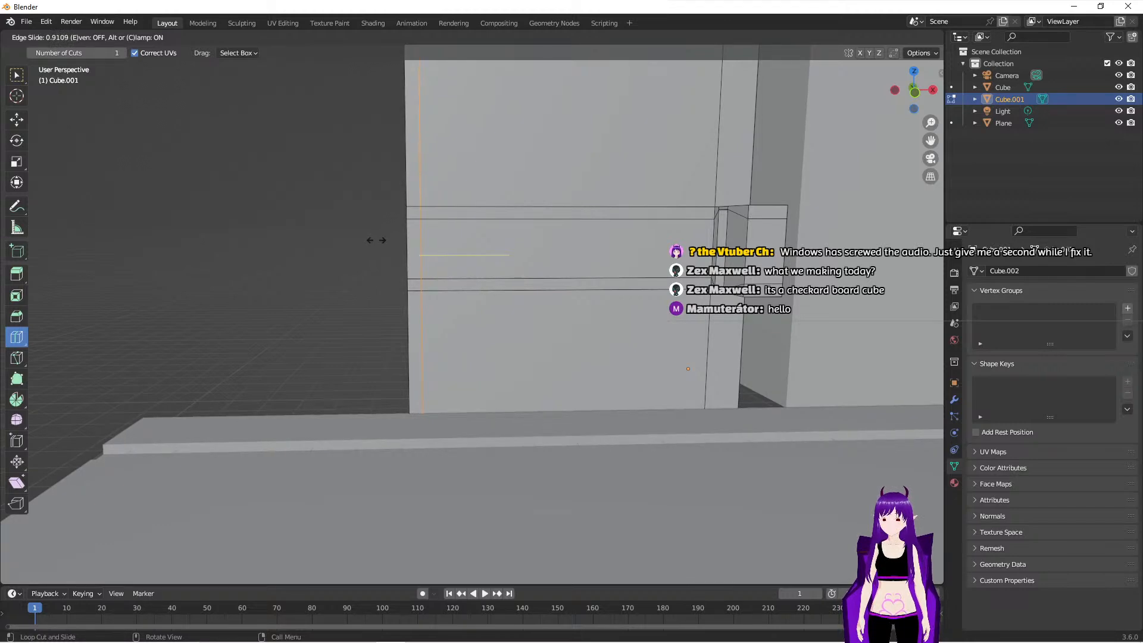
pyautogui.moveTo(390, 236); pyautogui.dragTo(390, 237)
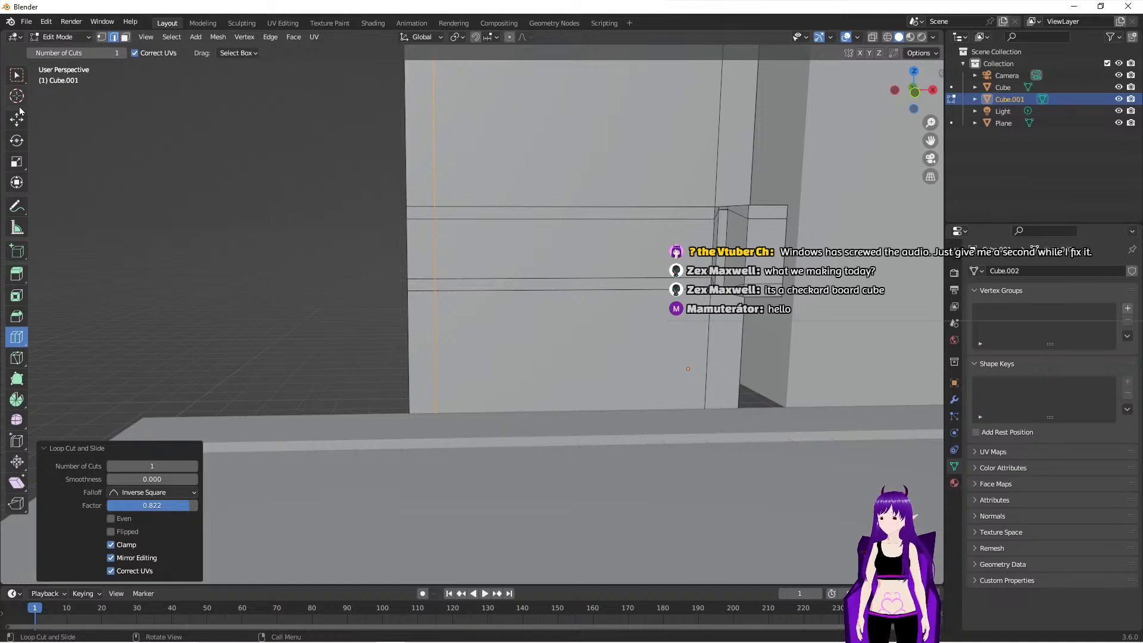
# - Extrude the ground-floor face between the facade's two vertical cuts inward by about 0.47 m
pyautogui.click(22, 277)
pyautogui.click(16, 75)
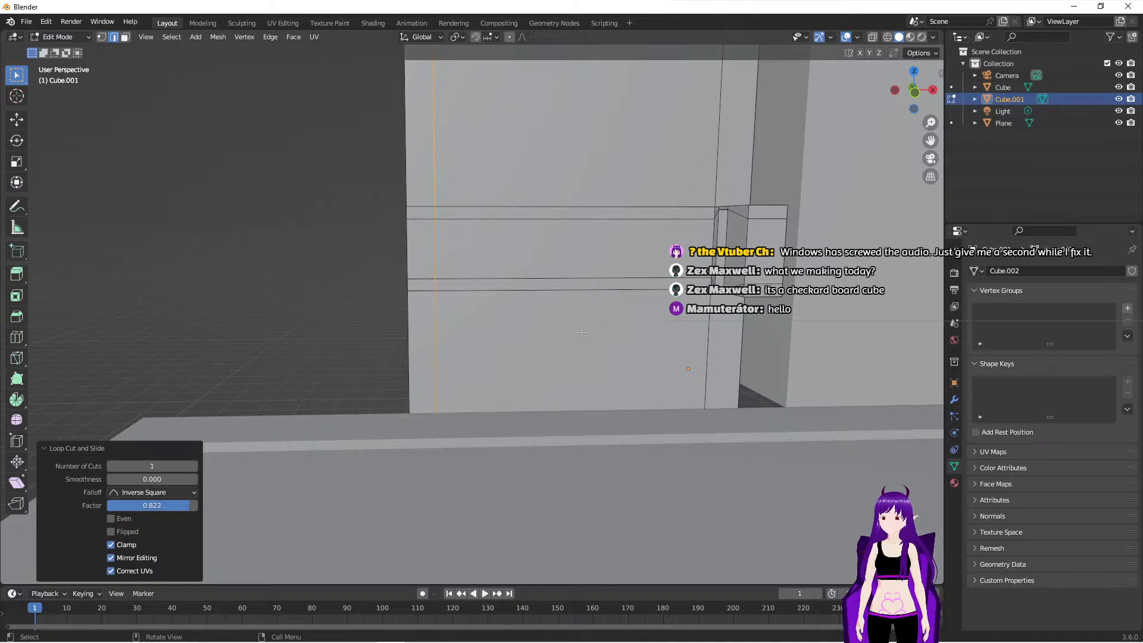
pyautogui.click(544, 292)
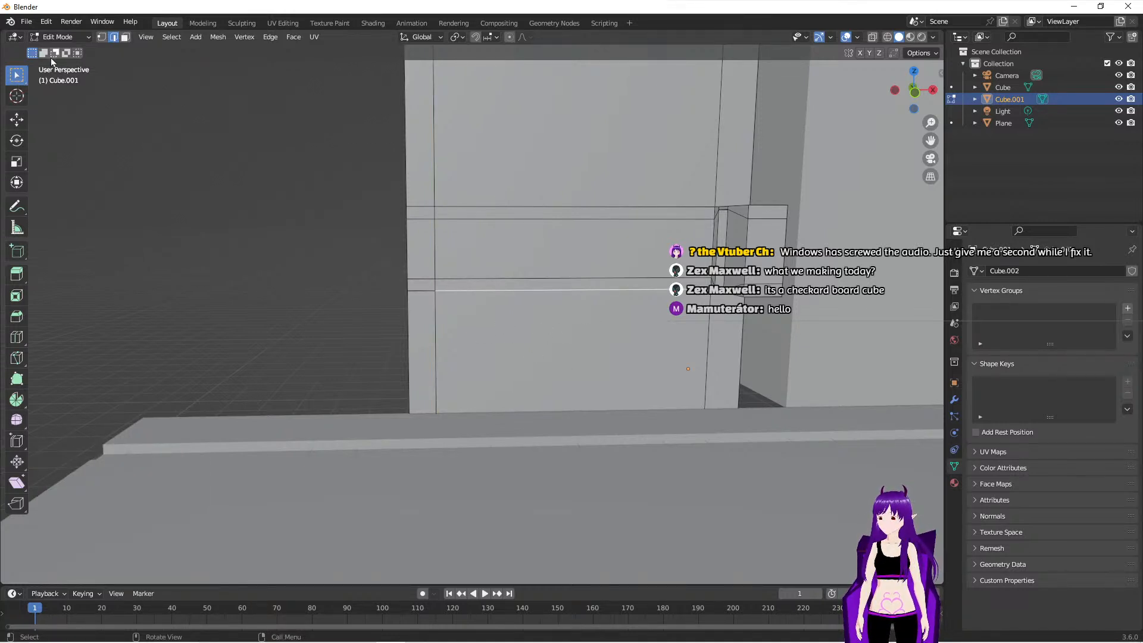
pyautogui.click(125, 37)
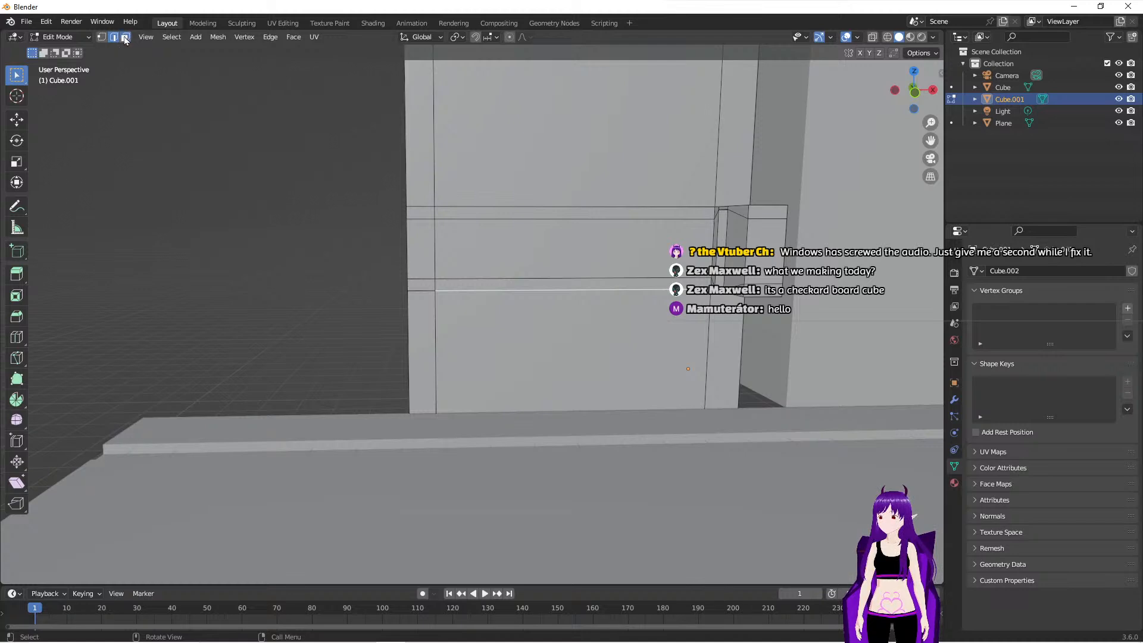
pyautogui.click(553, 320)
pyautogui.moveTo(533, 358); pyautogui.dragTo(436, 325, button='middle')
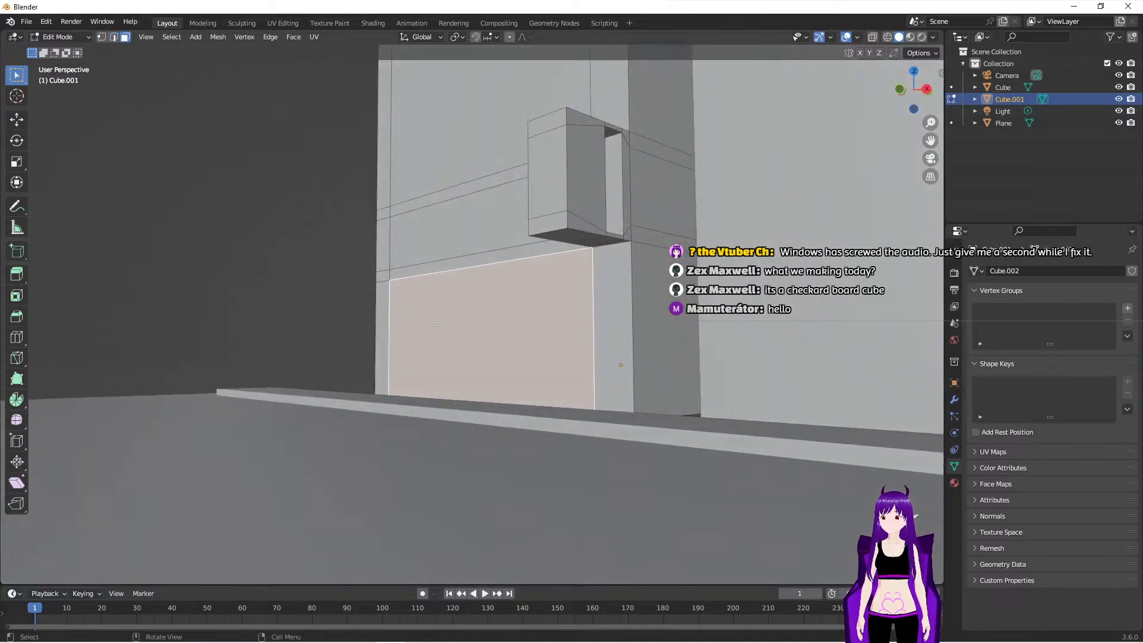
pyautogui.click(16, 296)
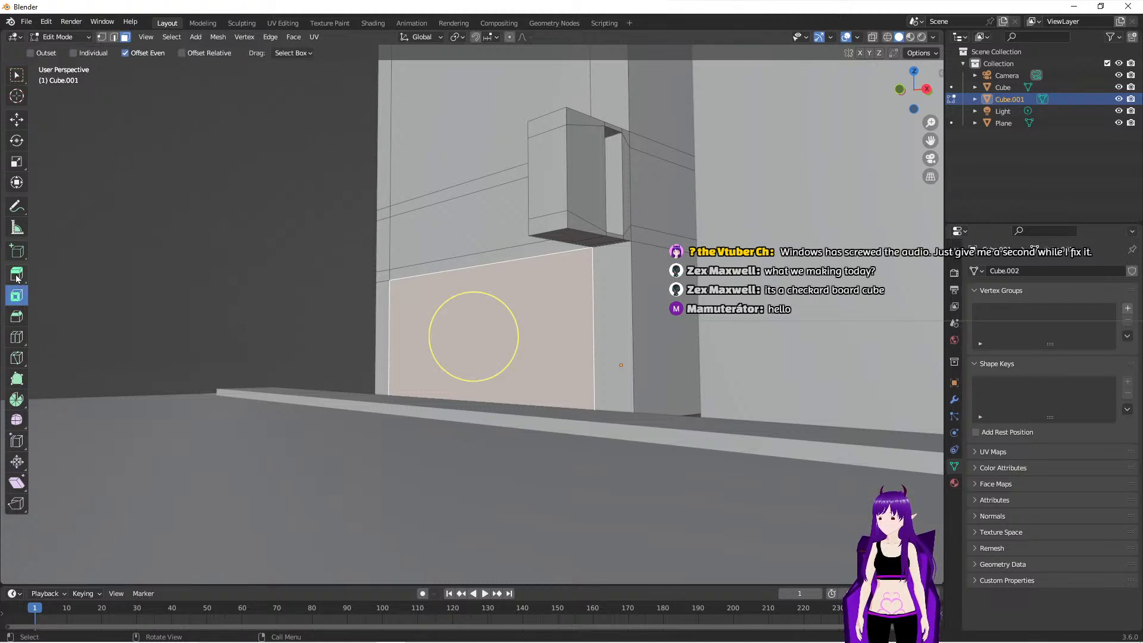
pyautogui.click(16, 276)
pyautogui.moveTo(439, 335); pyautogui.dragTo(455, 331)
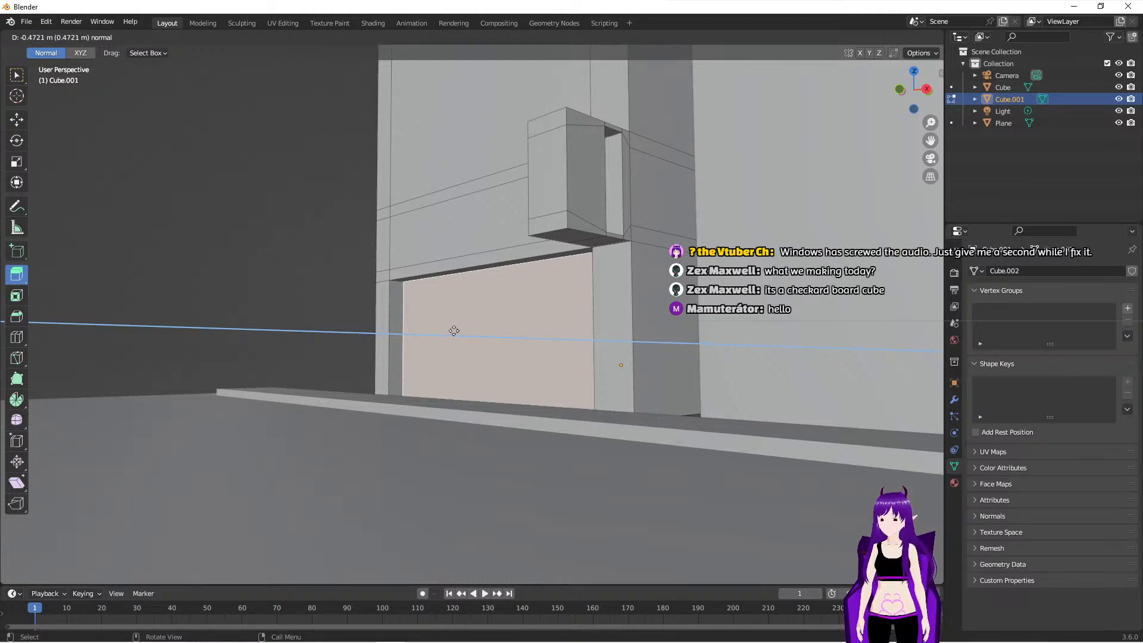
pyautogui.moveTo(454, 331); pyautogui.dragTo(455, 332)
# - Return to Object Mode and examine the building's shape and its placement along the road from several angles
pyautogui.moveTo(455, 332); pyautogui.dragTo(590, 358, button='middle')
pyautogui.scroll(-6, 453, 395)
pyautogui.scroll(-2, 416, 353)
pyautogui.scroll(5, 530, 371)
pyautogui.scroll(-4, 590, 358)
pyautogui.scroll(3, 589, 357)
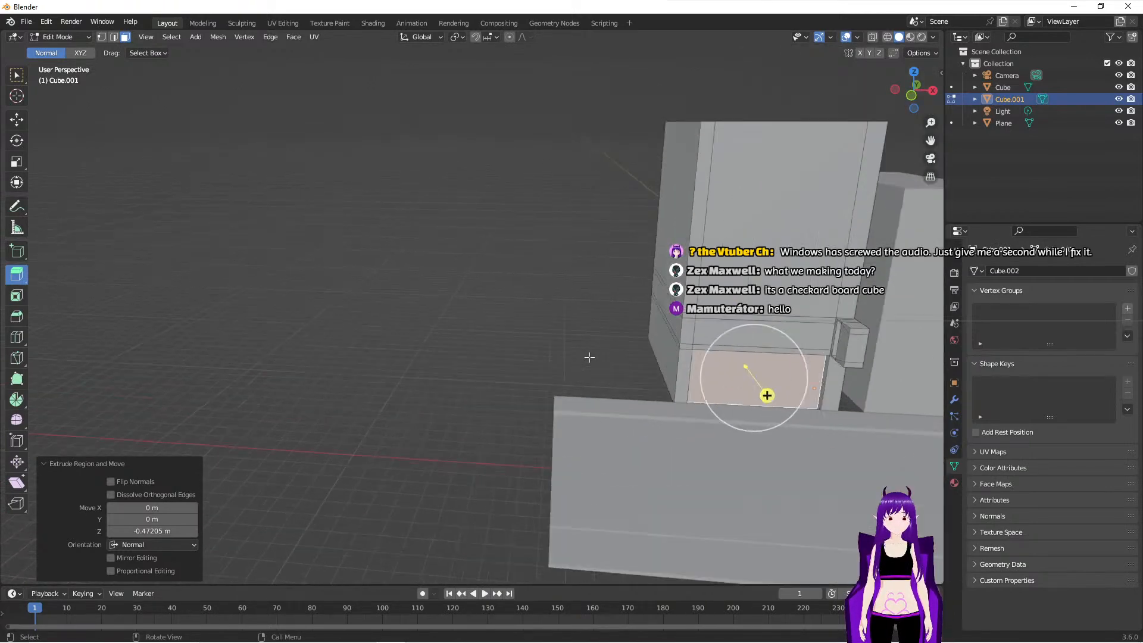
pyautogui.press('Tab')
pyautogui.moveTo(599, 353); pyautogui.dragTo(684, 369, button='middle')
pyautogui.hotkey('alt', 'Tab')
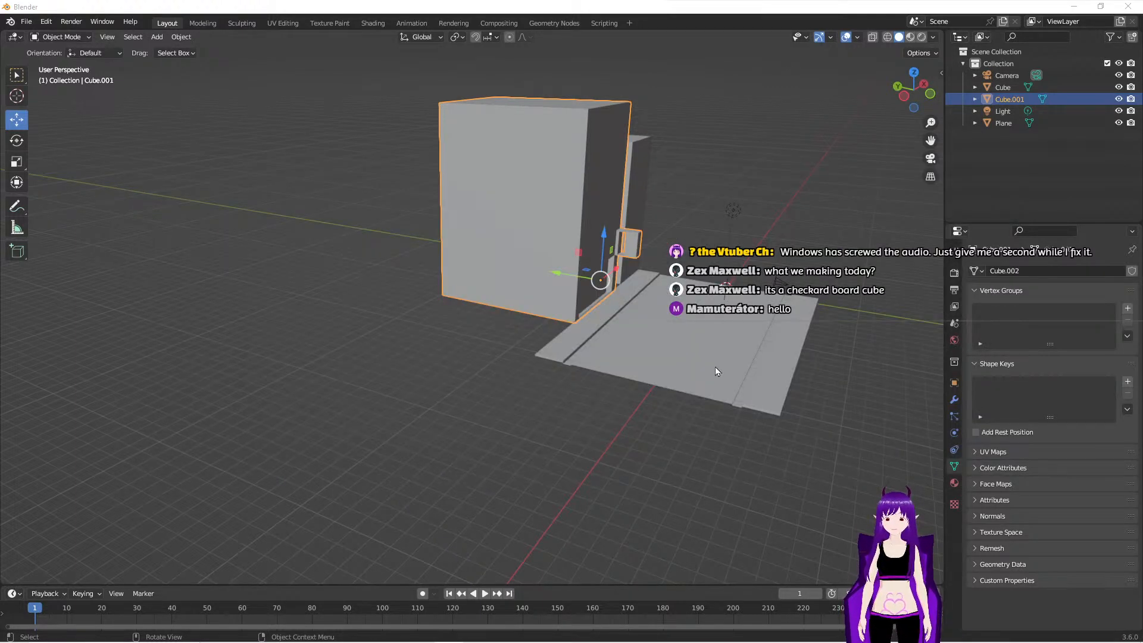
pyautogui.moveTo(716, 367); pyautogui.dragTo(752, 428, button='middle')
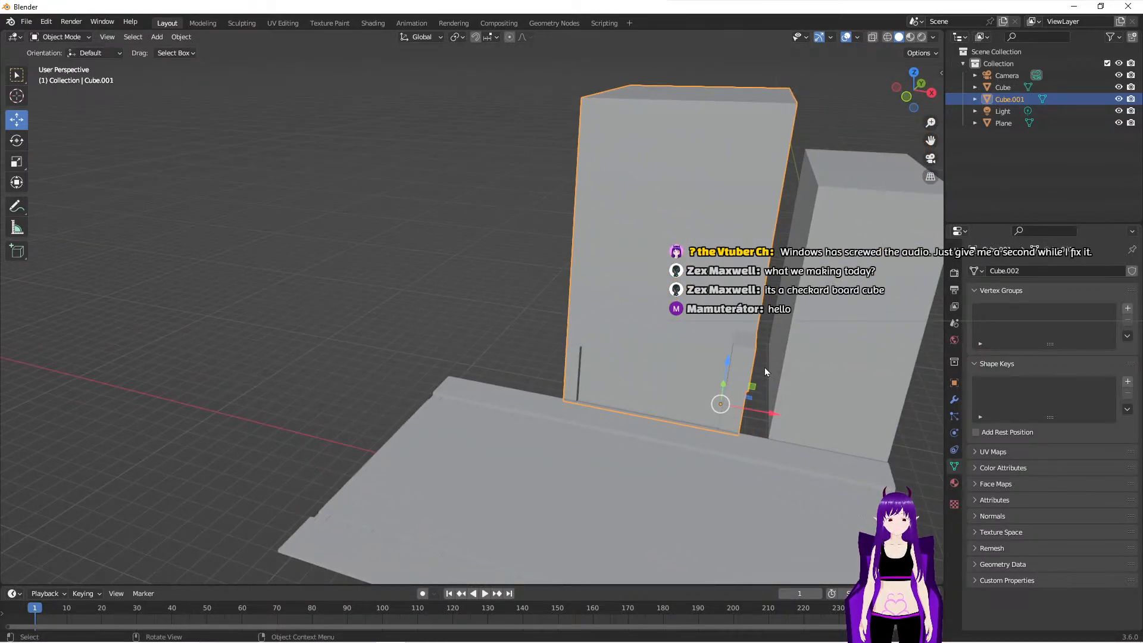
# - Add a 2 m plane mesh to the scene as ground for the gap between the two buildings
pyautogui.moveTo(762, 444); pyautogui.dragTo(745, 440, button='middle')
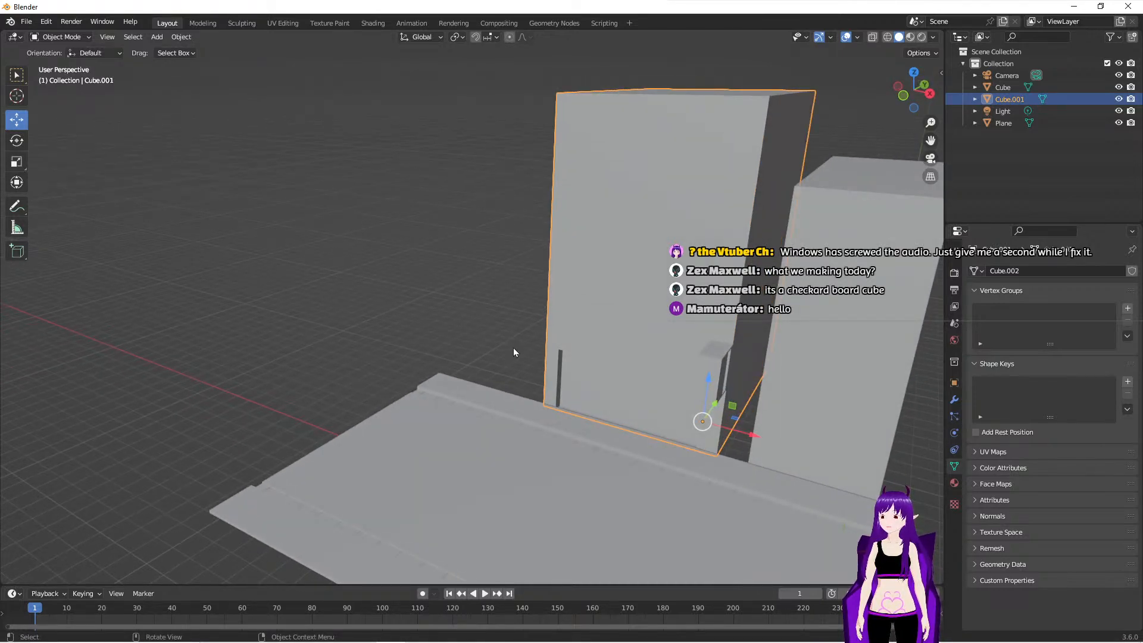
pyautogui.click(733, 465)
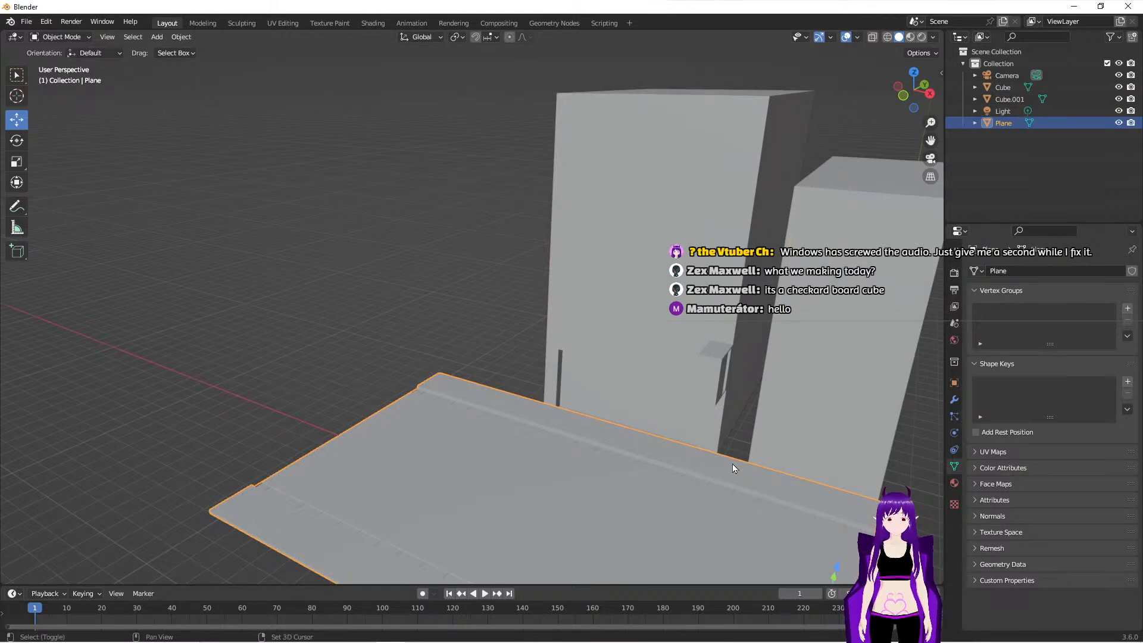
pyautogui.hotkey('shift', 'a')
pyautogui.moveTo(708, 407)
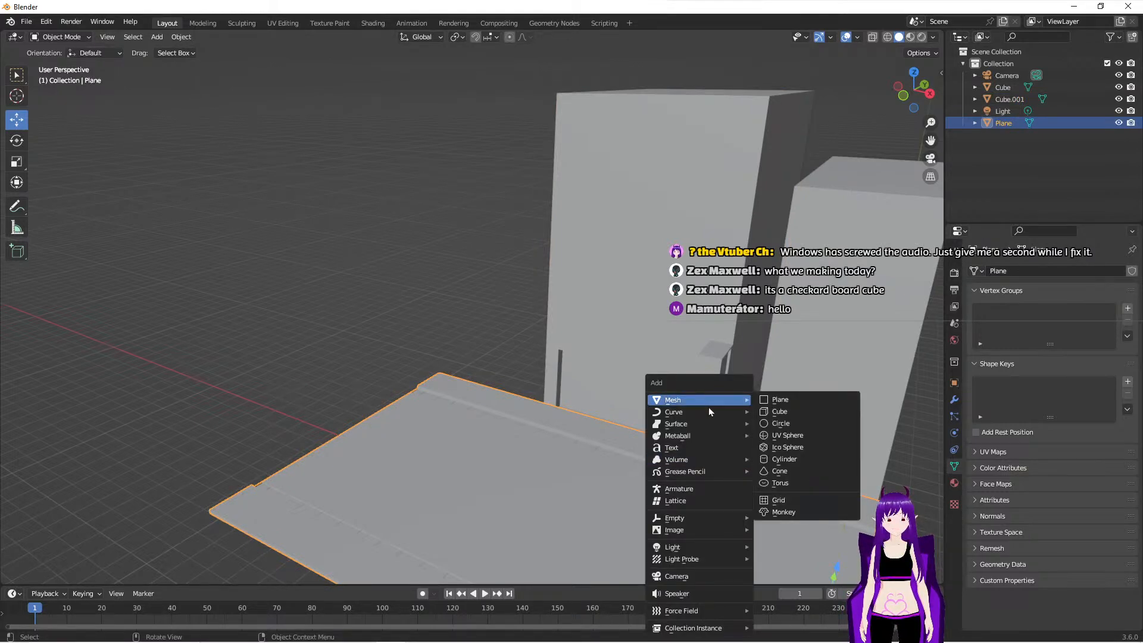
pyautogui.click(770, 403)
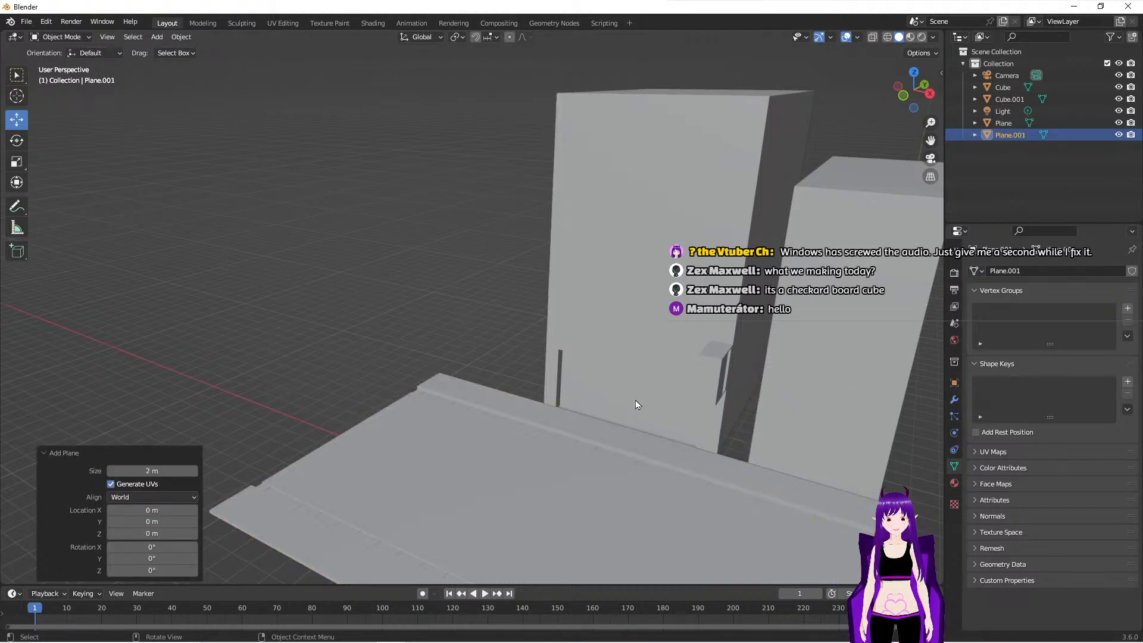
# - Move the new plane about 9.04 m along Y and -0.77 m along X to the gap between the buildings
pyautogui.scroll(-4, 635, 400)
pyautogui.moveTo(667, 463); pyautogui.dragTo(639, 377)
pyautogui.scroll(3, 656, 440)
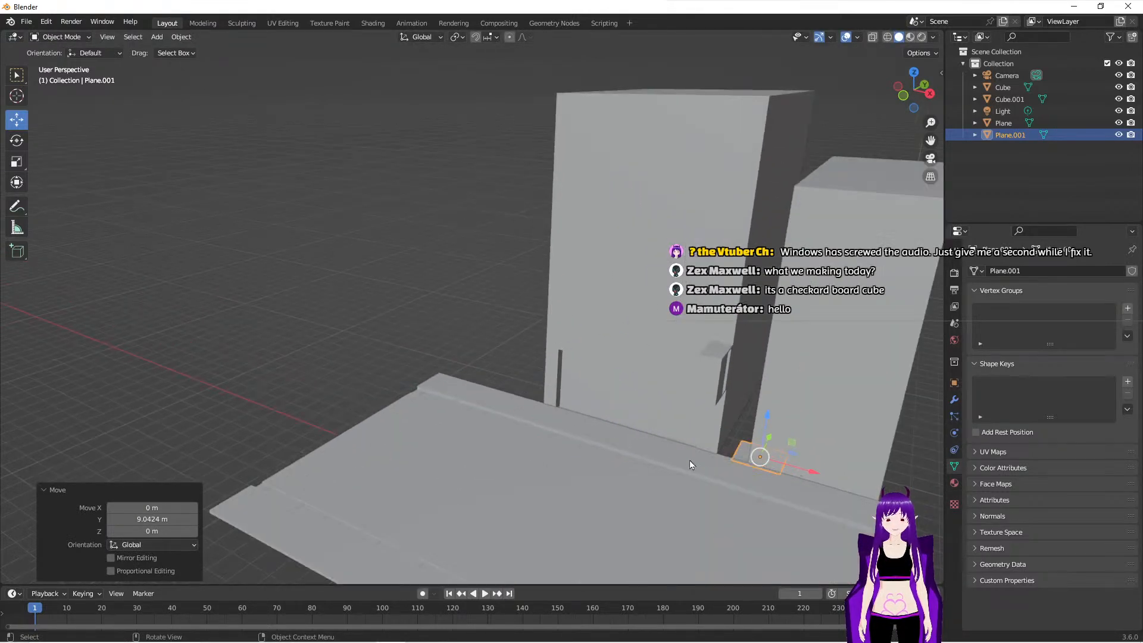
pyautogui.moveTo(816, 472); pyautogui.dragTo(794, 464)
pyautogui.moveTo(778, 504); pyautogui.dragTo(706, 424, button='middle')
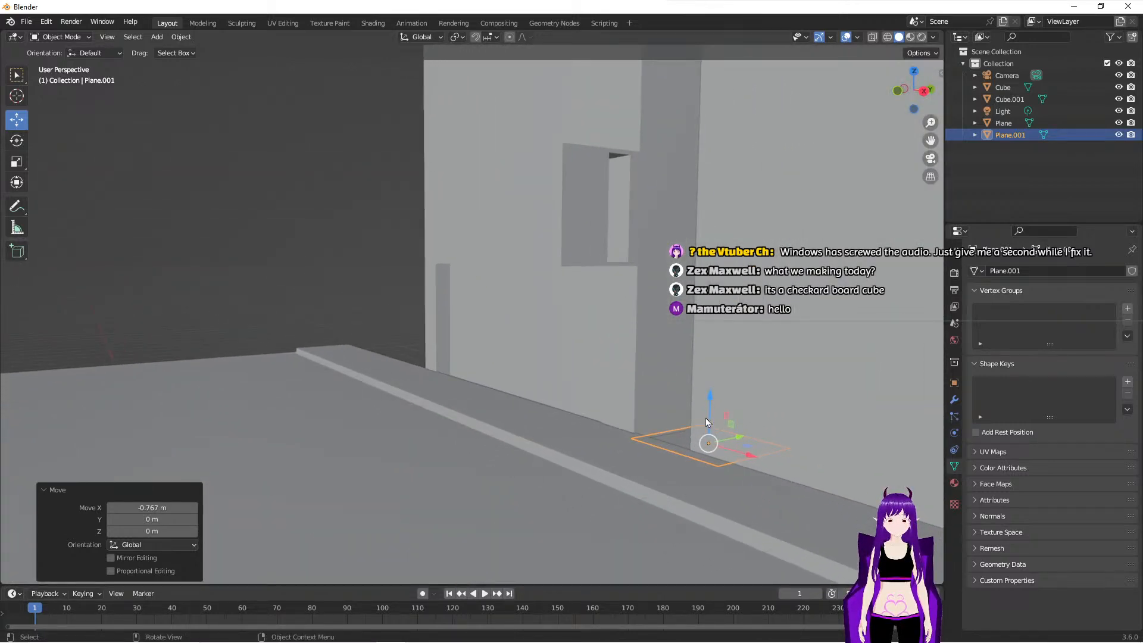
# - In the right orthographic view, raise the plane about 0.12 m to sidewalk height and shift it about -0.05 m along Y
pyautogui.click(925, 93)
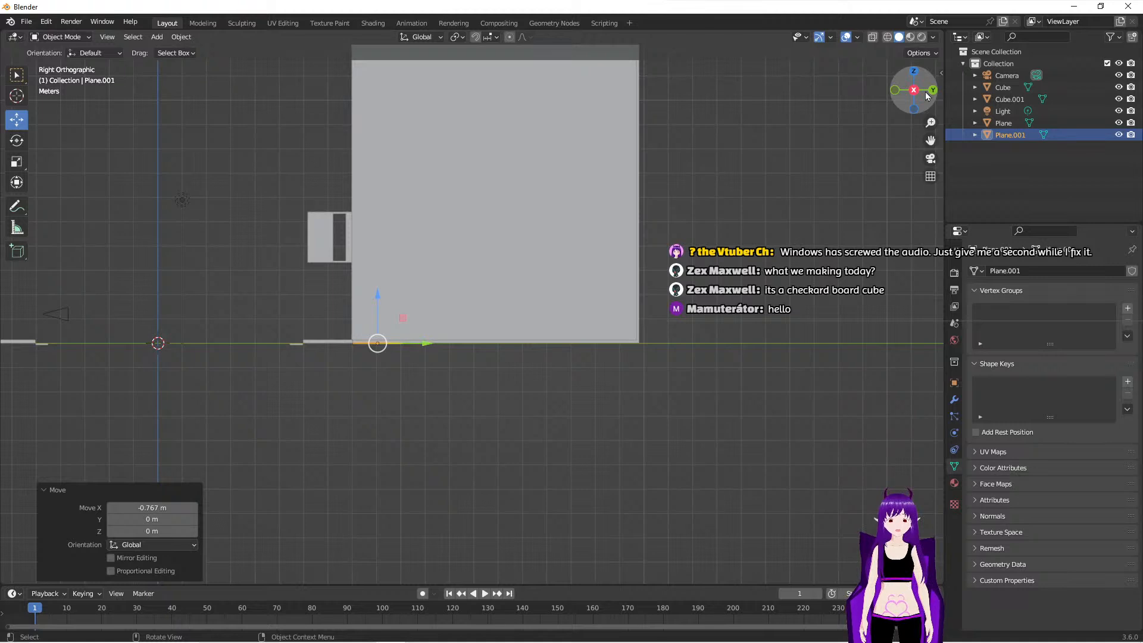
pyautogui.moveTo(379, 295); pyautogui.dragTo(380, 290)
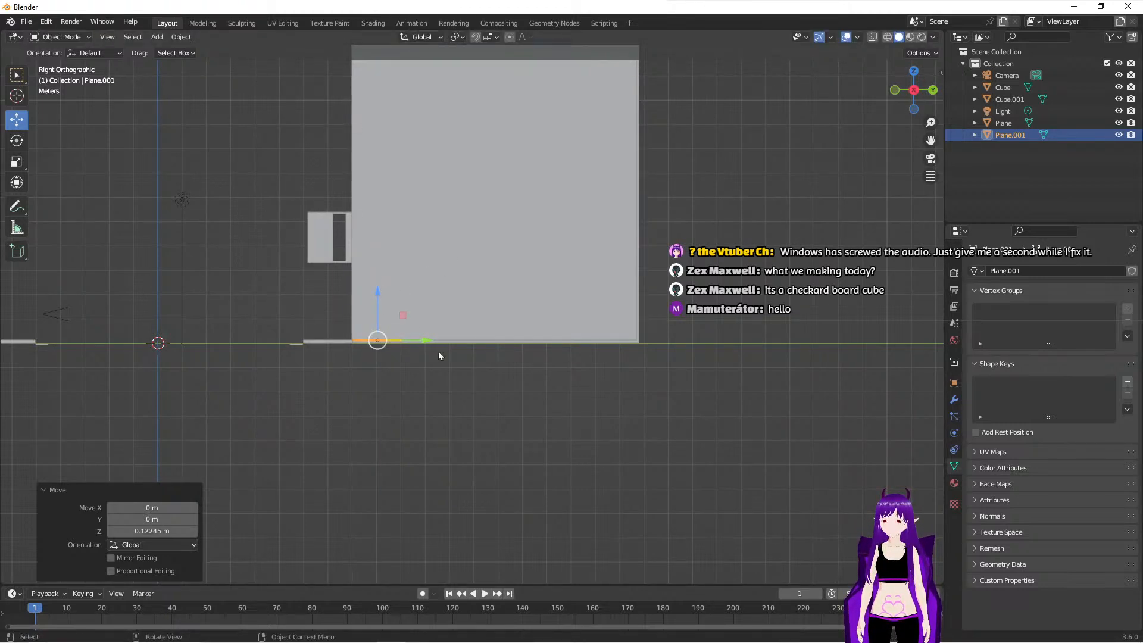
pyautogui.moveTo(426, 341); pyautogui.dragTo(426, 340)
pyautogui.moveTo(411, 388); pyautogui.dragTo(506, 419, button='middle')
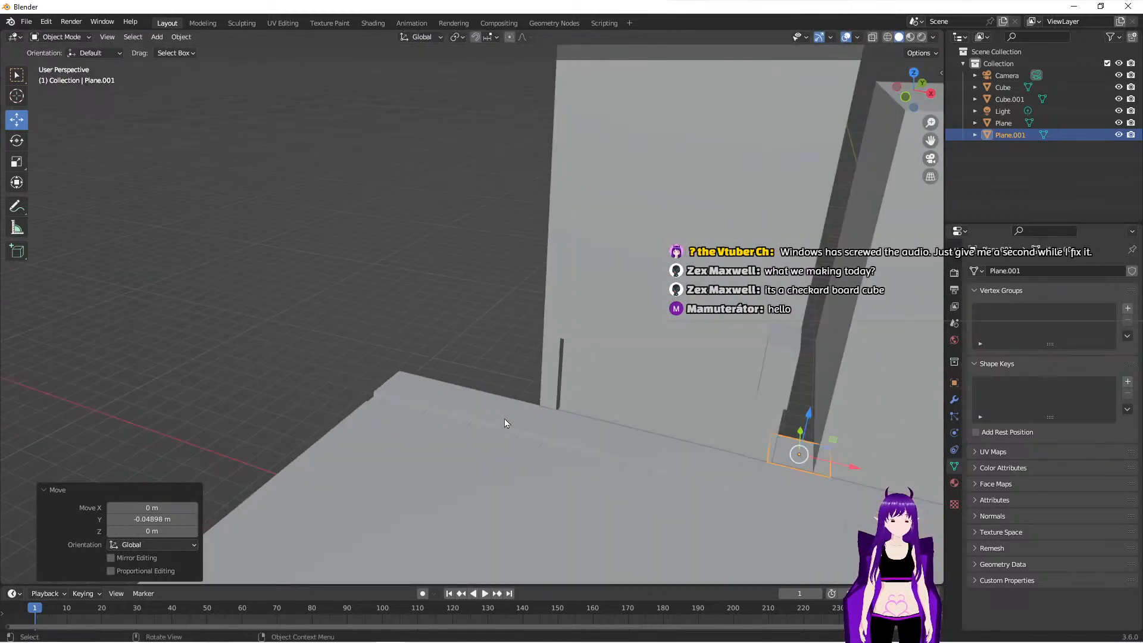
# - In Edit Mode, move the plane's back edge about 9.8 m along Y to stretch it through the gap between the buildings
pyautogui.press('Tab')
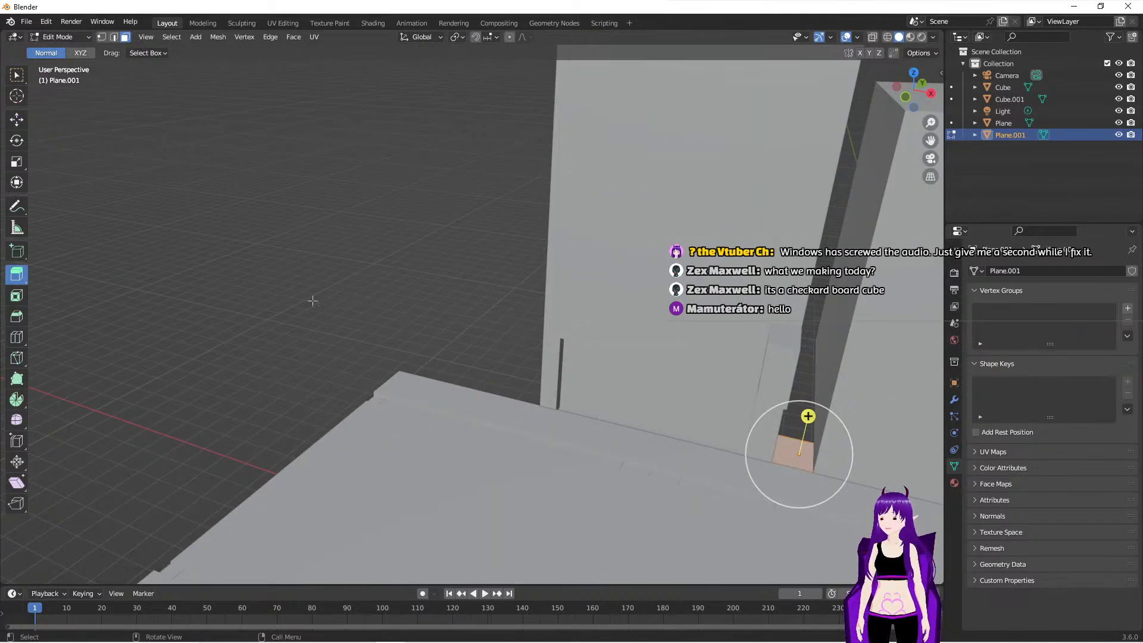
pyautogui.click(17, 121)
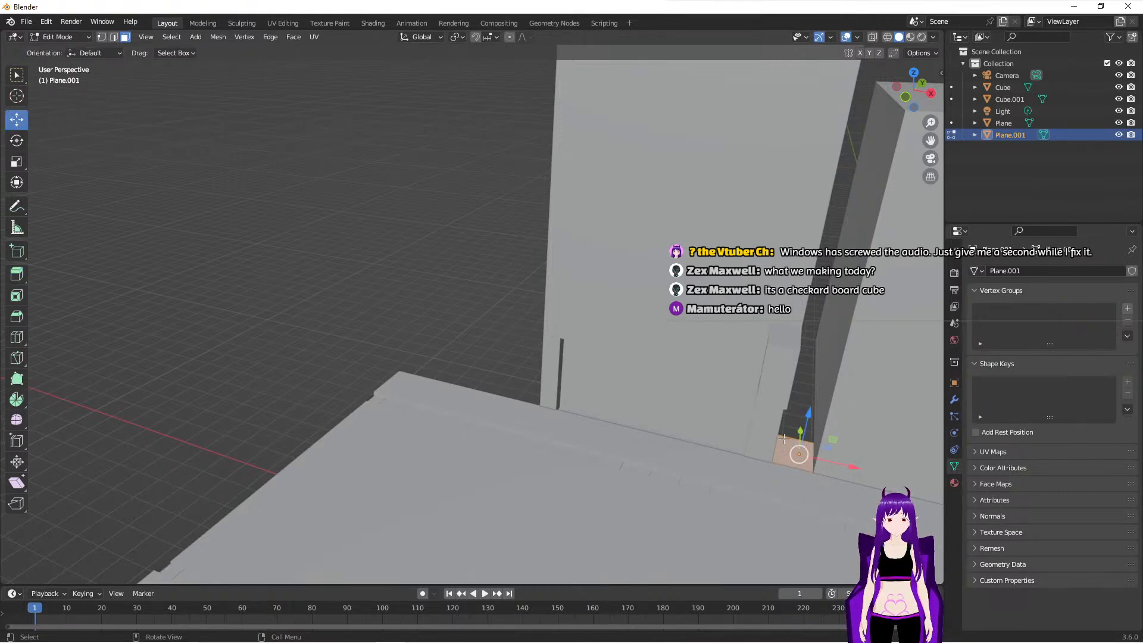
pyautogui.click(113, 37)
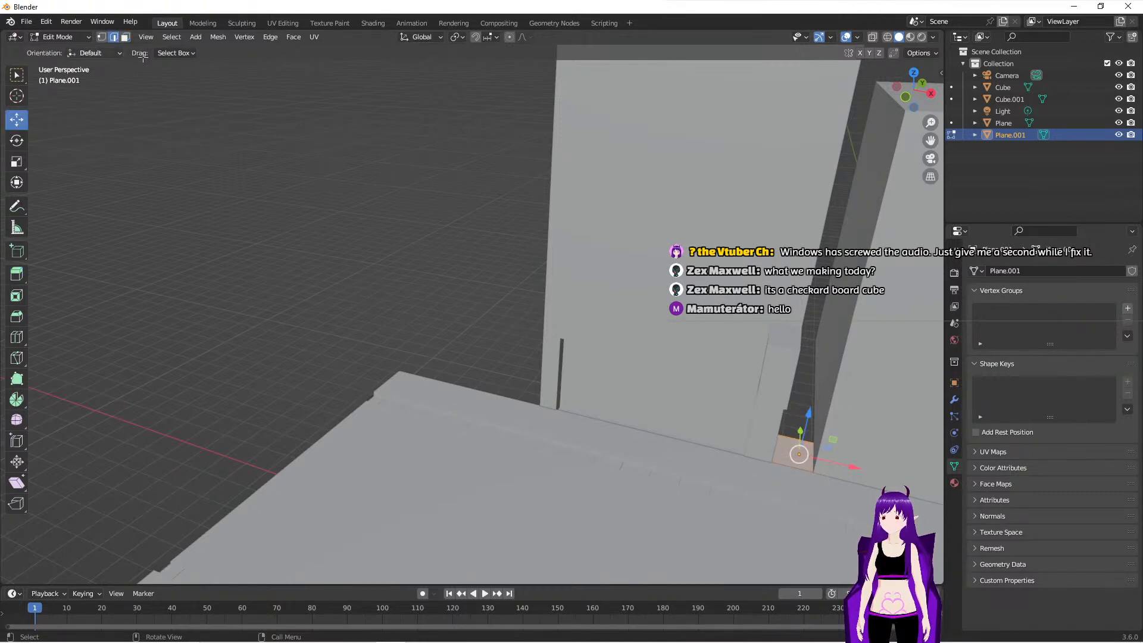
pyautogui.click(787, 438)
pyautogui.moveTo(863, 435); pyautogui.dragTo(724, 512, button='middle')
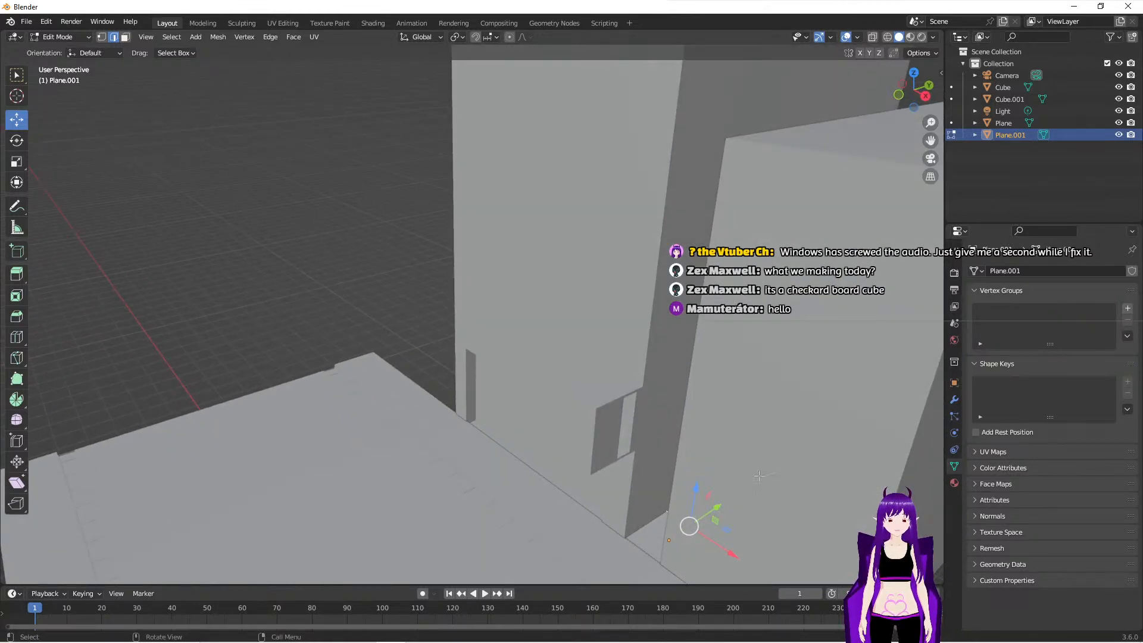
pyautogui.scroll(-3, 787, 480)
pyautogui.moveTo(816, 475); pyautogui.dragTo(729, 470, button='middle')
pyautogui.moveTo(396, 447); pyautogui.dragTo(588, 469)
pyautogui.moveTo(588, 469); pyautogui.dragTo(508, 460, button='middle')
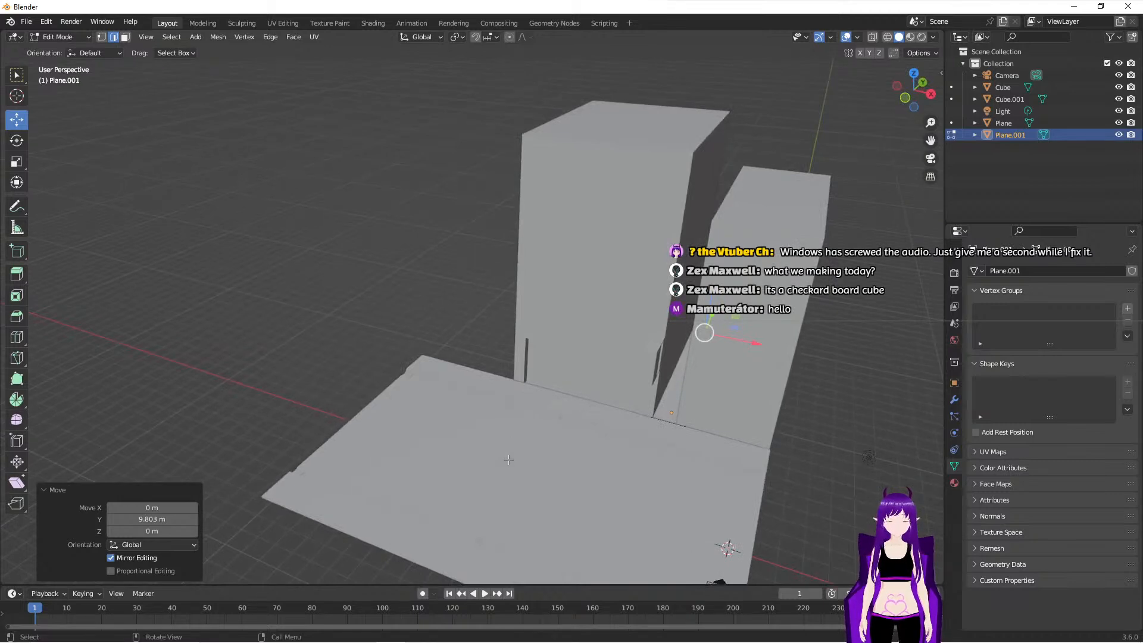
# - Try to shift the plane's back edge slightly along negative X in the camera view, and undo the move
pyautogui.press('KP_0')
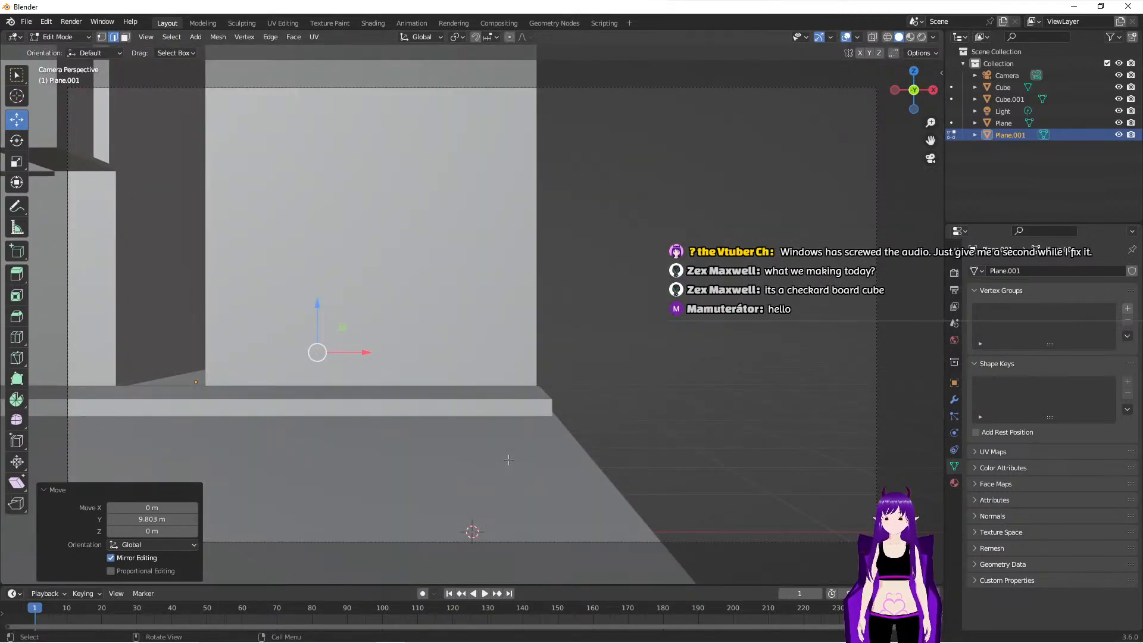
pyautogui.moveTo(363, 352); pyautogui.dragTo(349, 355)
pyautogui.hotkey('ctrl', 'z')
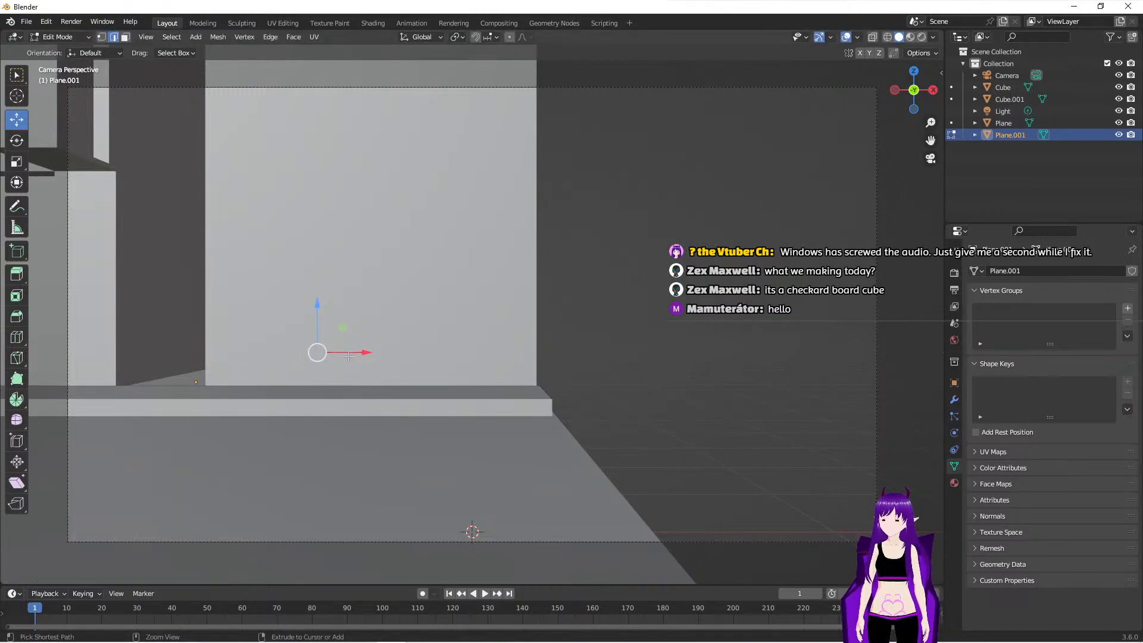
# - Return to Object Mode and snap the 3D cursor to the plane between the buildings
pyautogui.moveTo(705, 336); pyautogui.dragTo(445, 390, button='middle')
pyautogui.scroll(4, 444, 390)
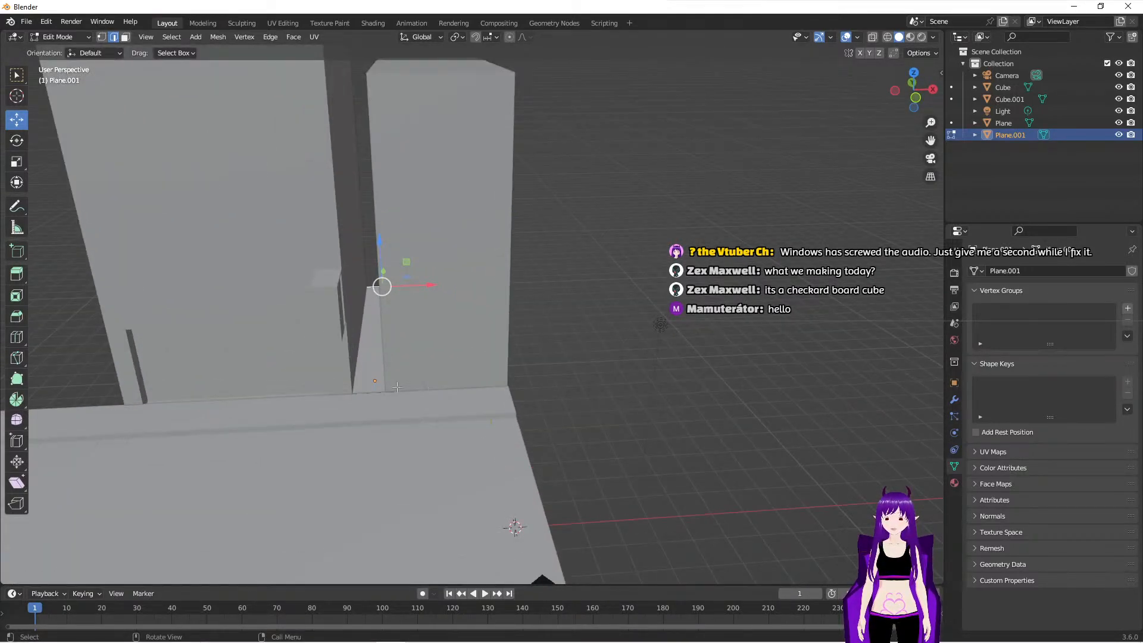
pyautogui.moveTo(578, 452); pyautogui.dragTo(643, 300, button='middle')
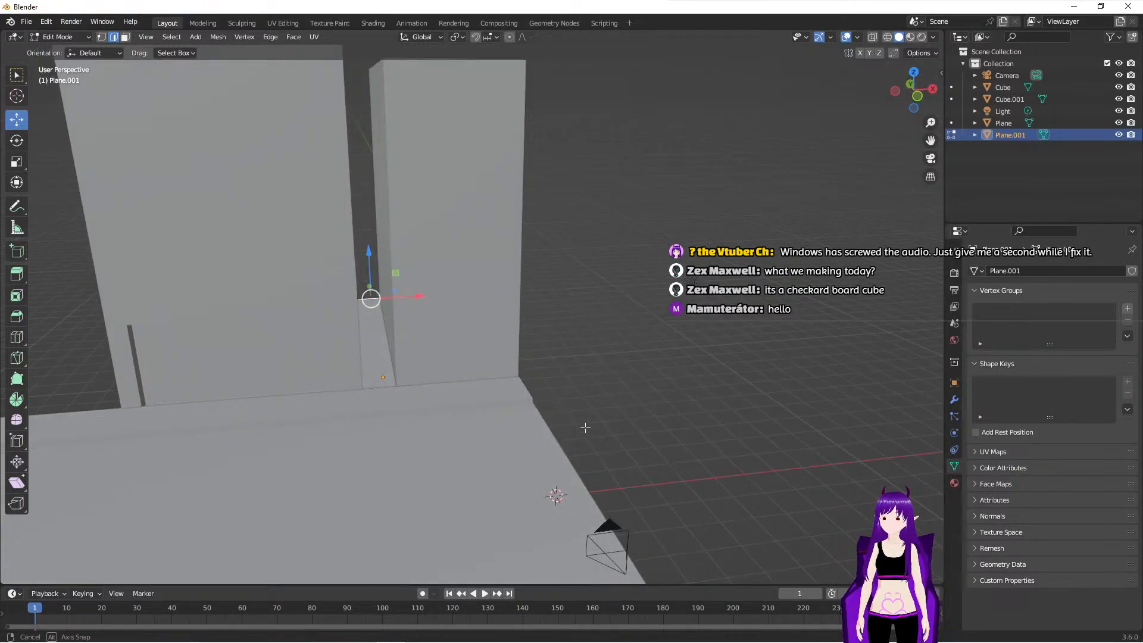
pyautogui.press('Tab')
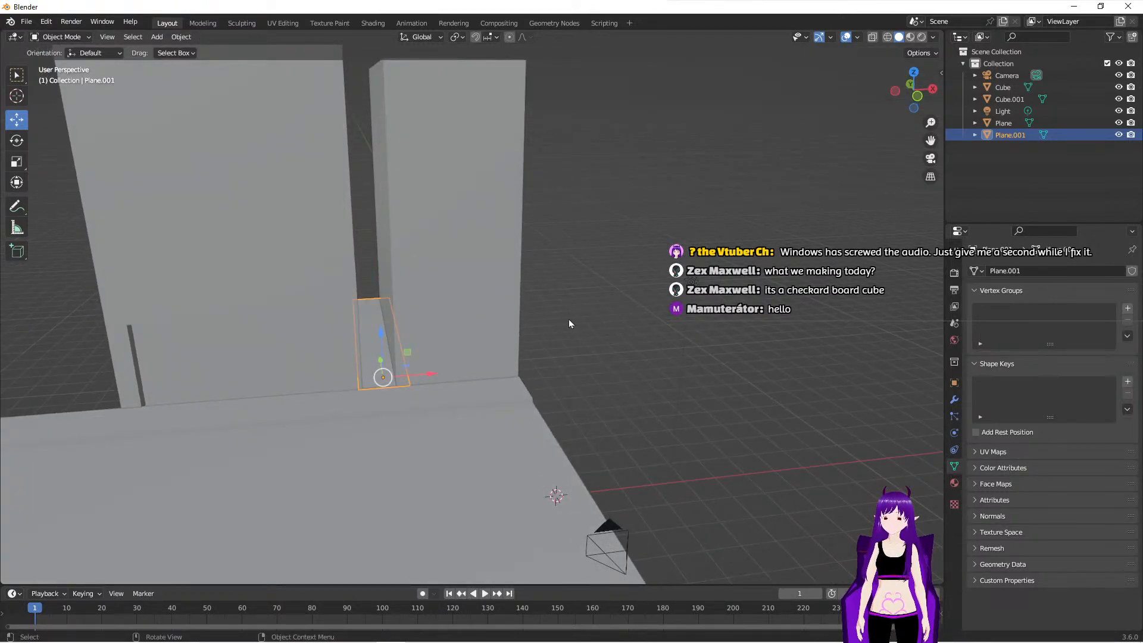
pyautogui.hotkey('shift', 's')
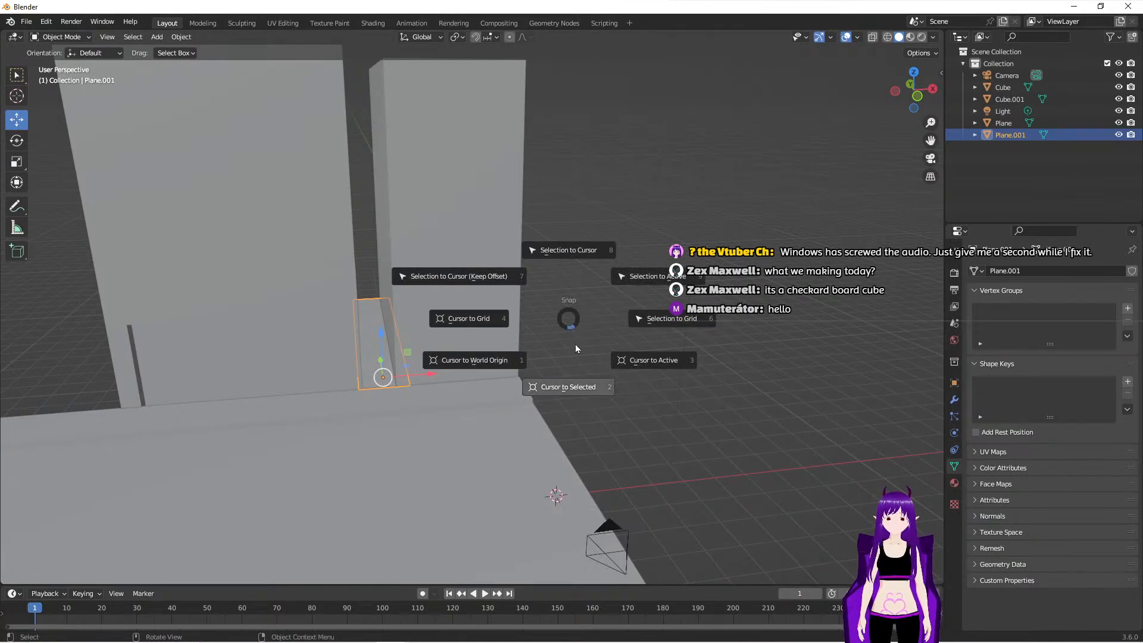
pyautogui.click(575, 392)
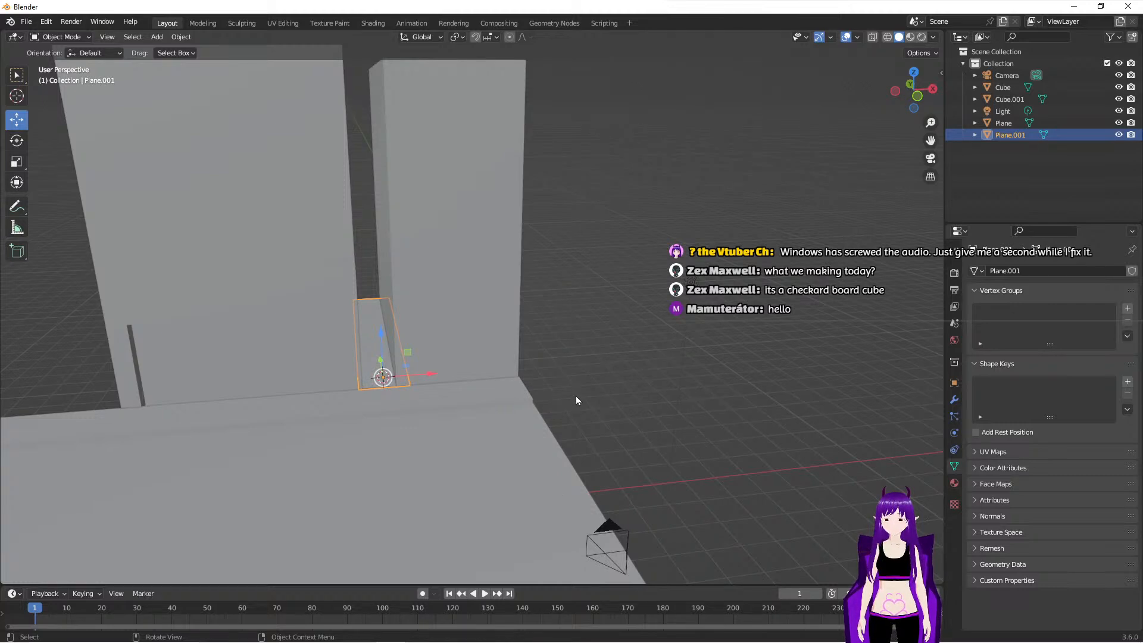
# - Start adding a new object at the 3D cursor in the gap between the buildings
pyautogui.hotkey('shift', 'a')
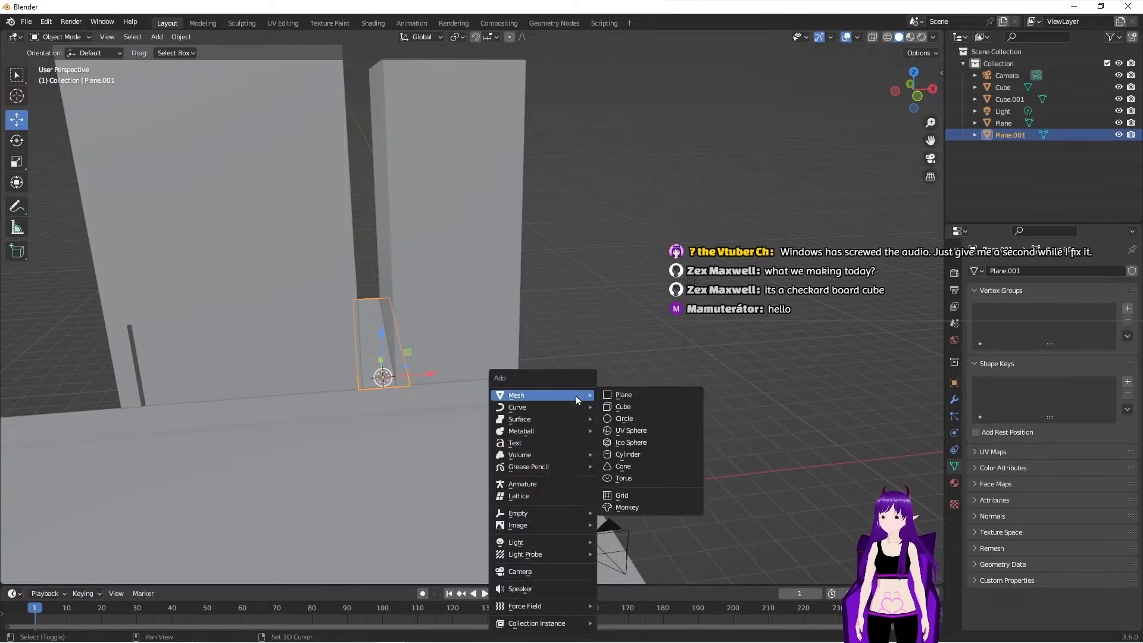
pyautogui.moveTo(570, 405)
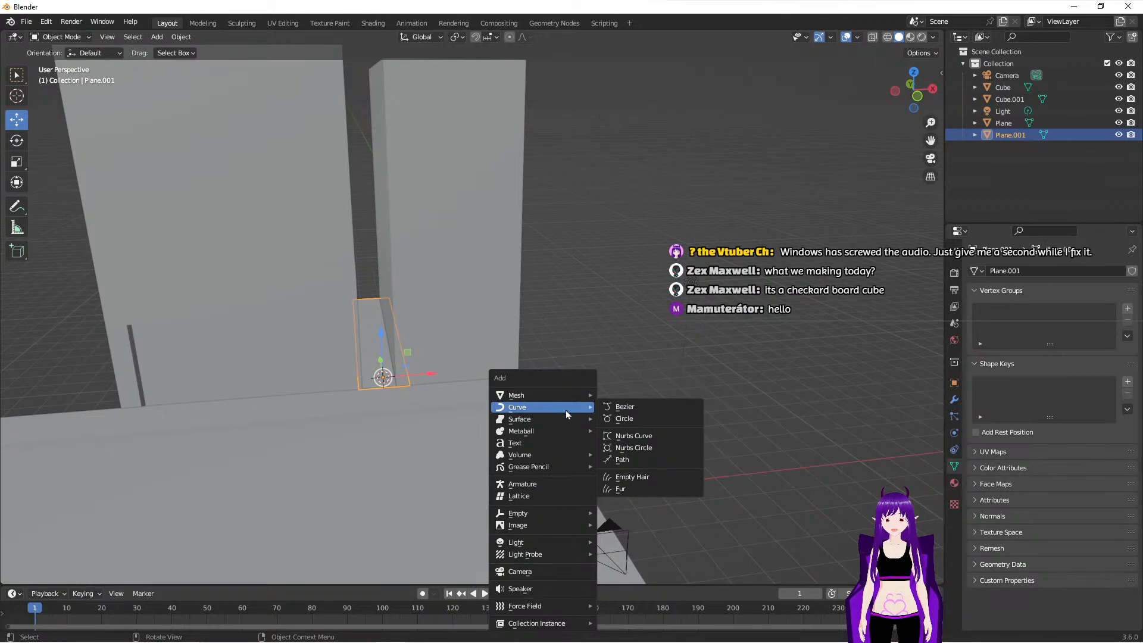
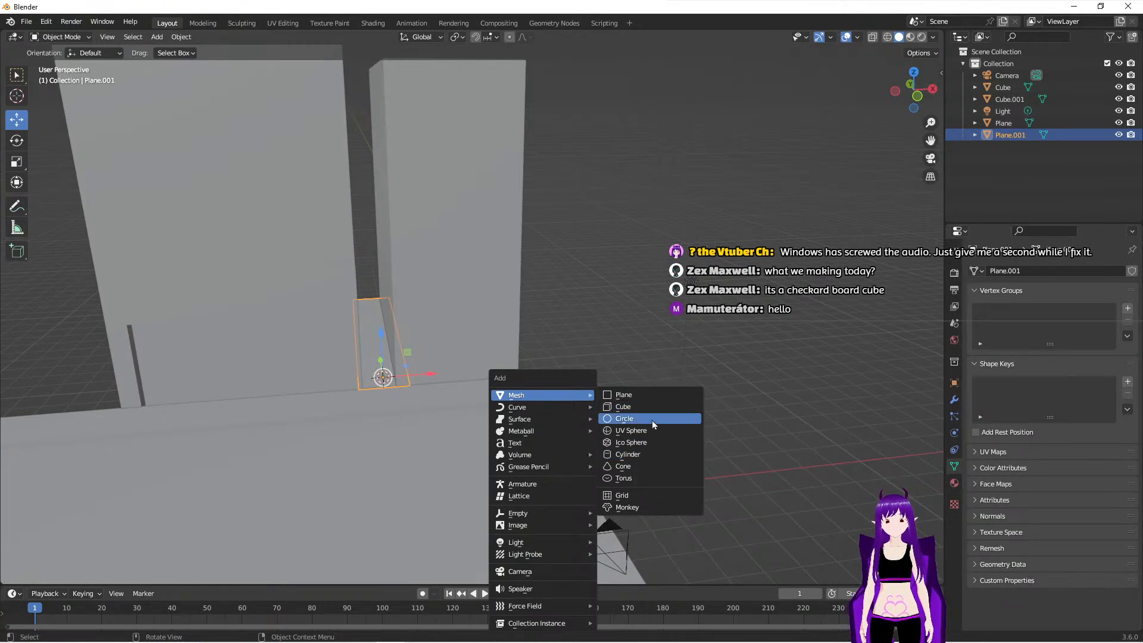
# - Add a cylinder in the gap between the buildings with a radius of 0.51 m and a depth of 1.56 m
pyautogui.click(648, 453)
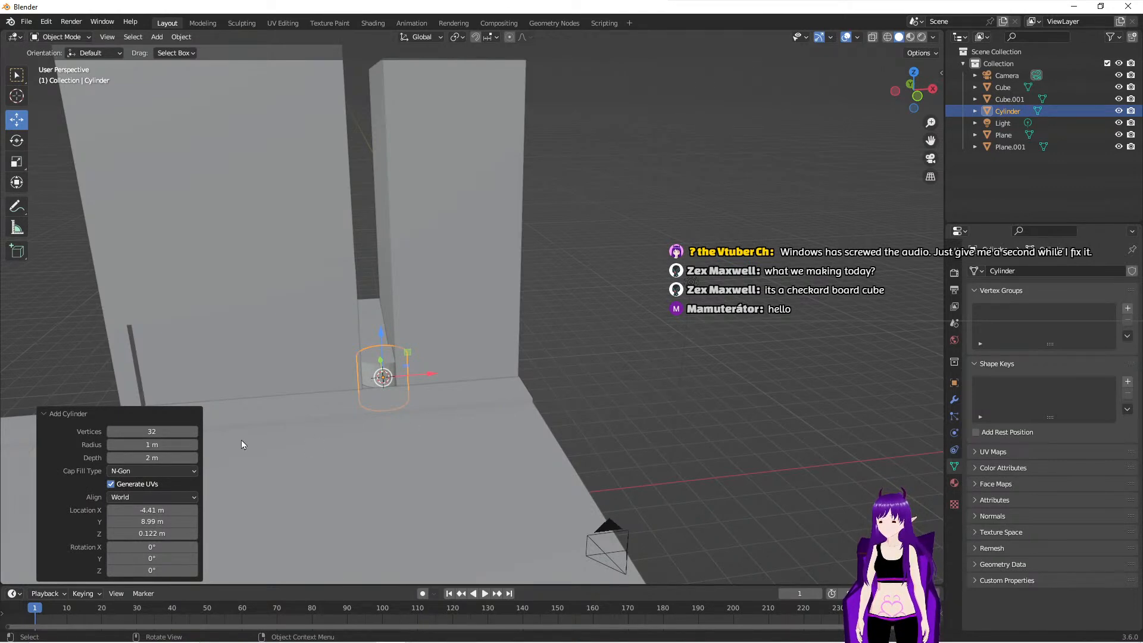
pyautogui.moveTo(152, 444); pyautogui.dragTo(124, 445)
pyautogui.moveTo(709, 297); pyautogui.dragTo(701, 299)
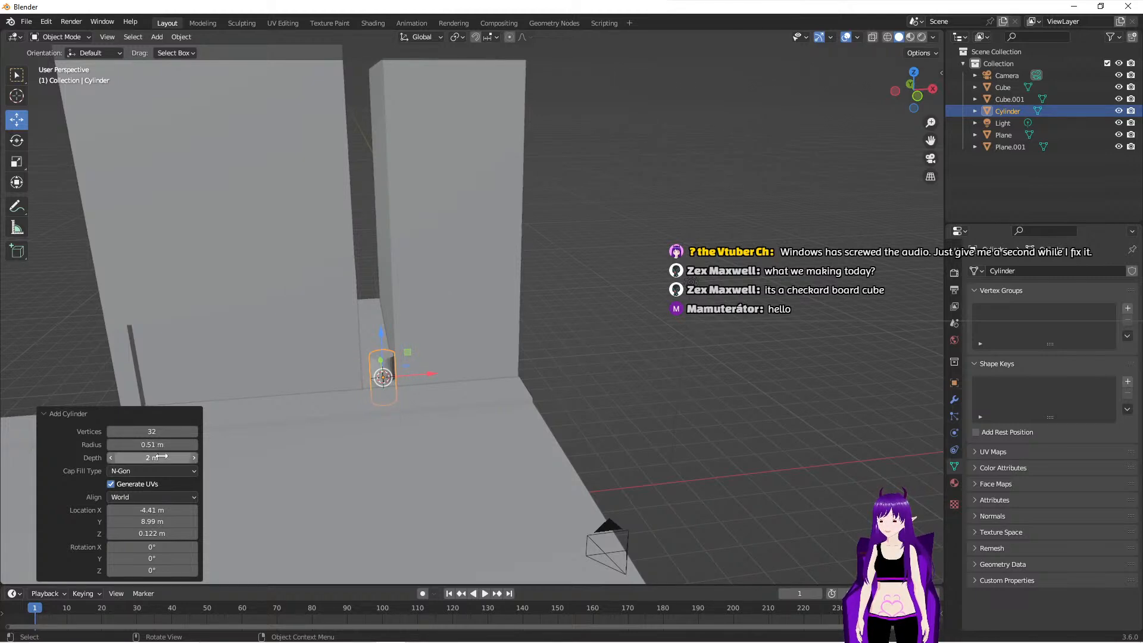
pyautogui.moveTo(161, 457); pyautogui.dragTo(698, 304)
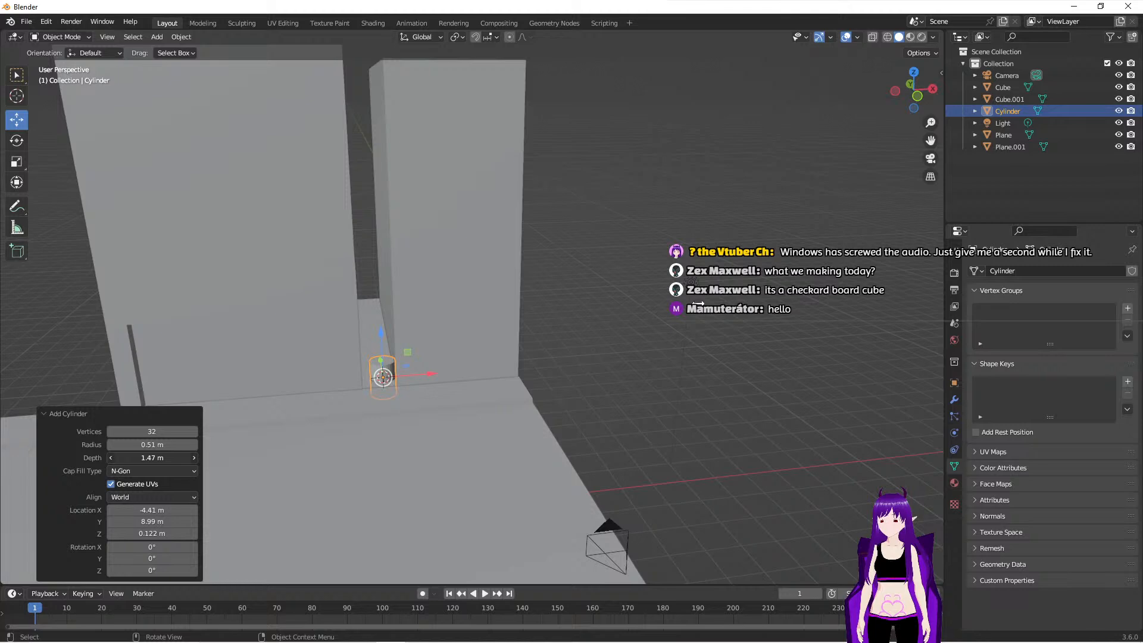
# - Raise the cylinder onto the alley floor and move it about 0.13 m along negative X
pyautogui.moveTo(338, 474)
pyautogui.mouseDown(button='middle')
pyautogui.moveTo(319, 502)
pyautogui.moveTo(337, 481)
pyautogui.mouseUp(button='middle')
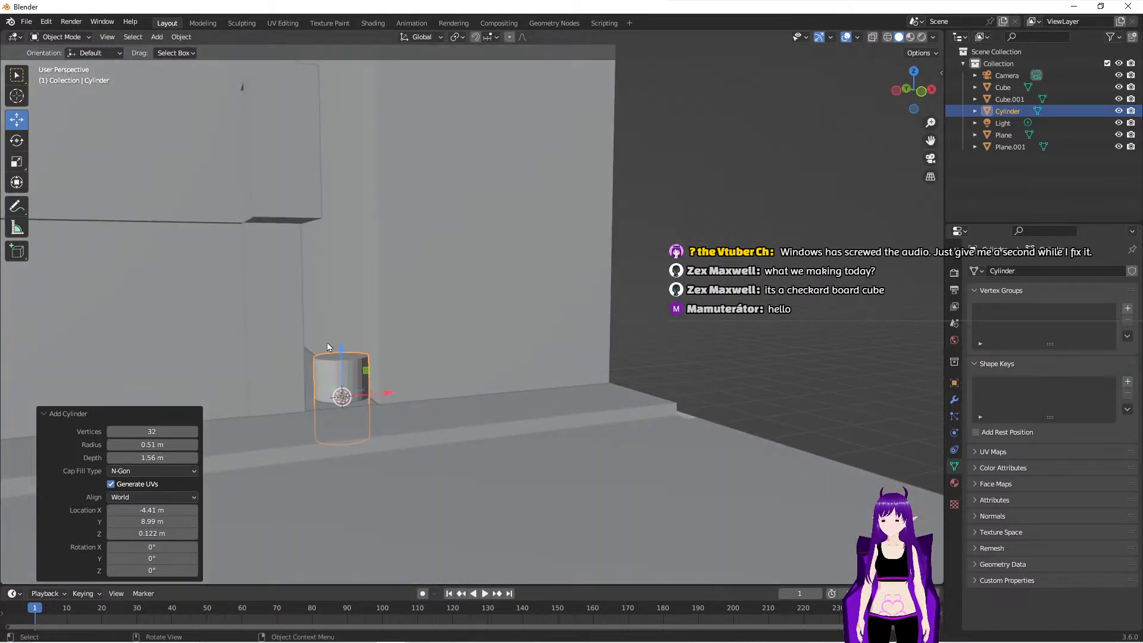
pyautogui.moveTo(341, 316); pyautogui.dragTo(335, 307)
pyautogui.moveTo(387, 356); pyautogui.dragTo(379, 354)
pyautogui.moveTo(434, 406); pyautogui.dragTo(561, 417, button='middle')
pyautogui.scroll(-3, 465, 417)
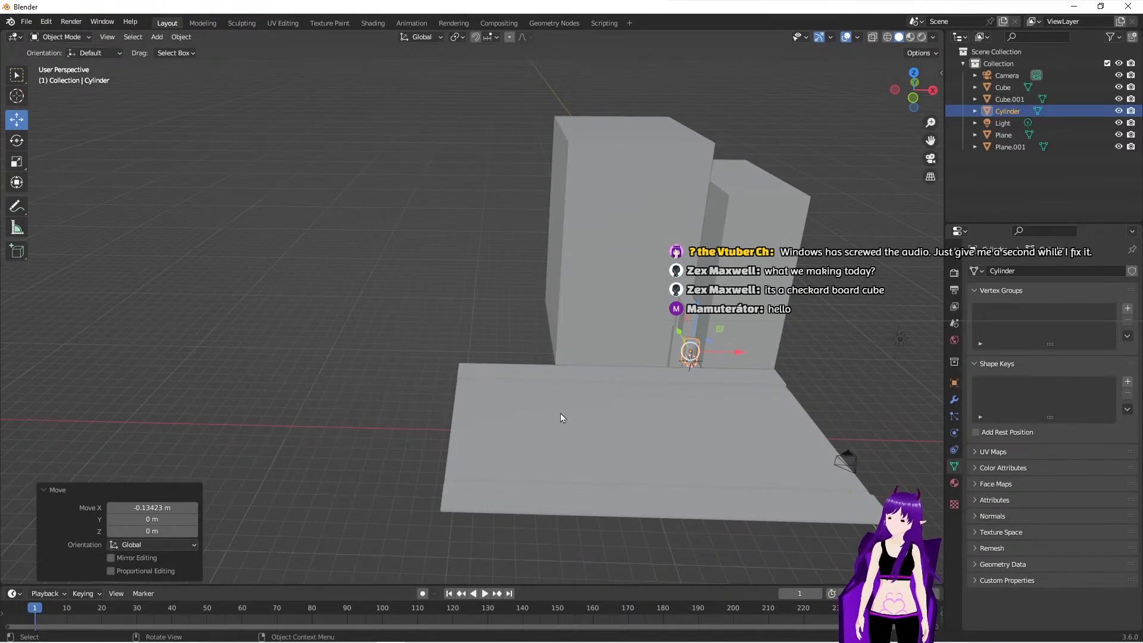
# - Add a 2 m cube and move it about 12.46 m along negative X to the outer side of the large building
pyautogui.moveTo(630, 370); pyautogui.dragTo(639, 396, button='middle')
pyautogui.moveTo(614, 351); pyautogui.dragTo(669, 335, button='middle')
pyautogui.scroll(3, 574, 339)
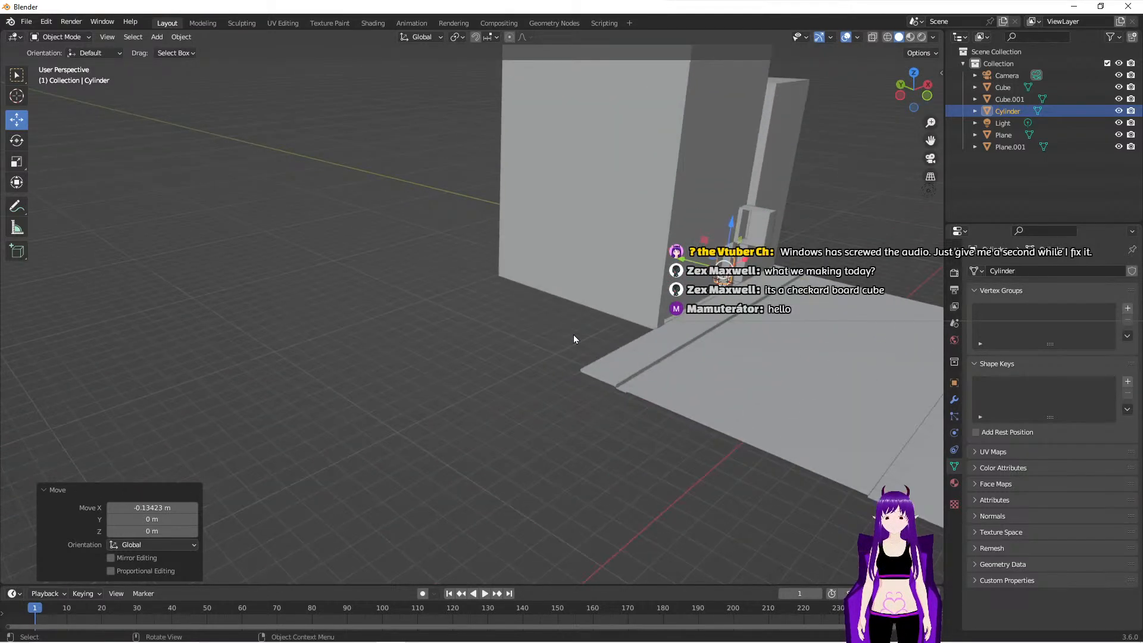
pyautogui.scroll(2, 573, 334)
pyautogui.moveTo(602, 352); pyautogui.dragTo(572, 358, button='middle')
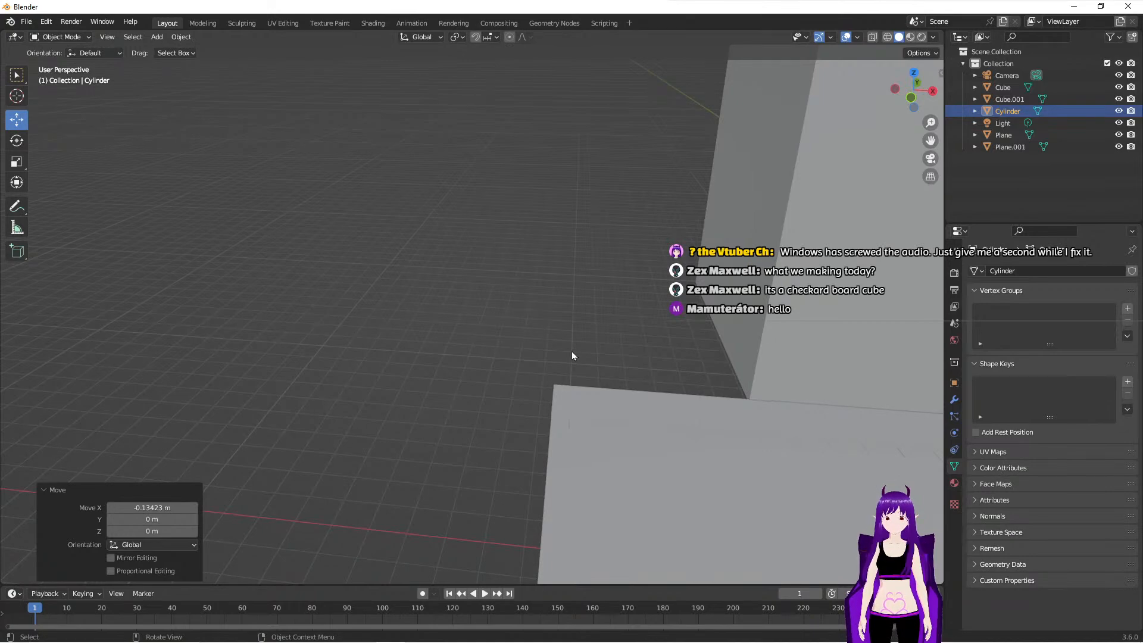
pyautogui.scroll(-4, 571, 357)
pyautogui.hotkey('shift', 'a')
pyautogui.moveTo(573, 355)
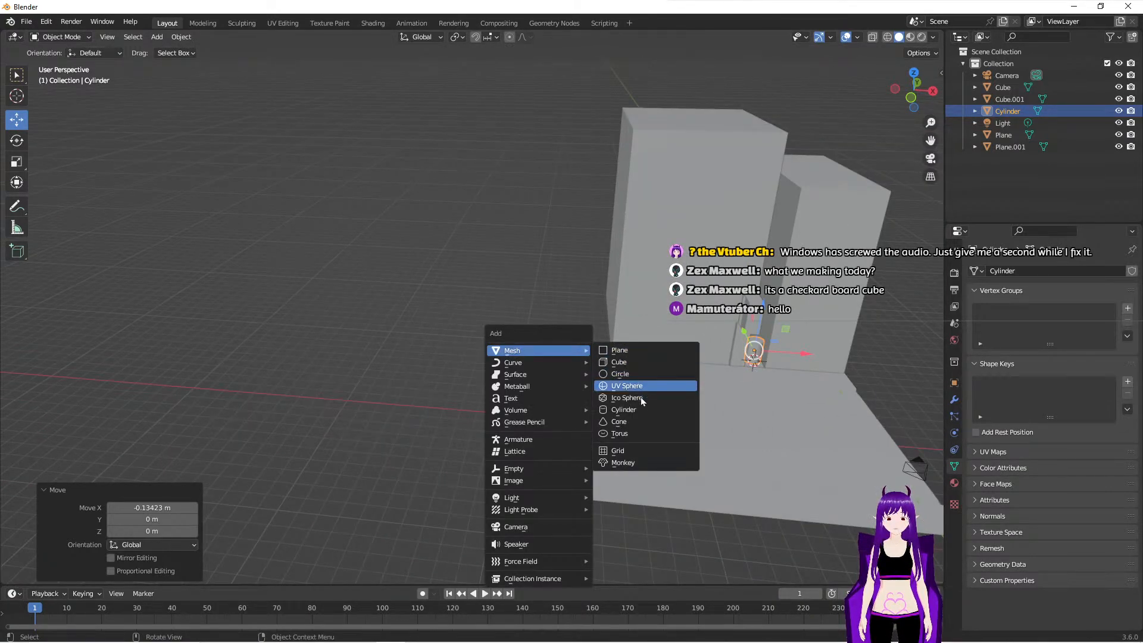
pyautogui.click(640, 363)
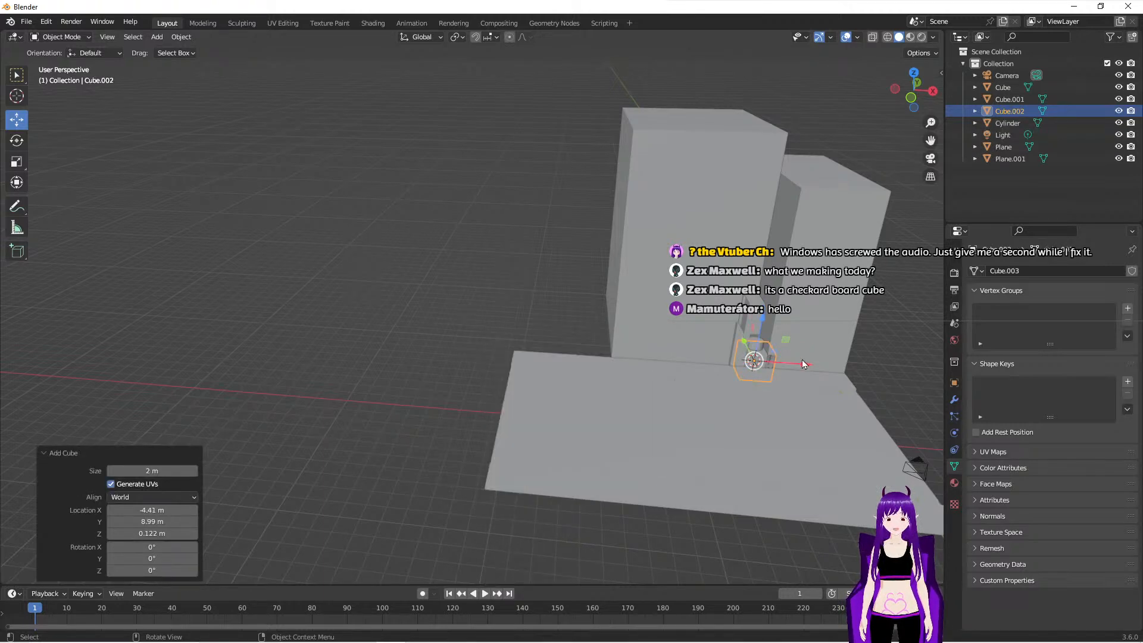
pyautogui.moveTo(804, 366); pyautogui.dragTo(612, 374)
# - Raise the new cube about 1.03 m along Z so it stands at ground level beside the large building
pyautogui.moveTo(612, 374); pyautogui.dragTo(559, 383, button='middle')
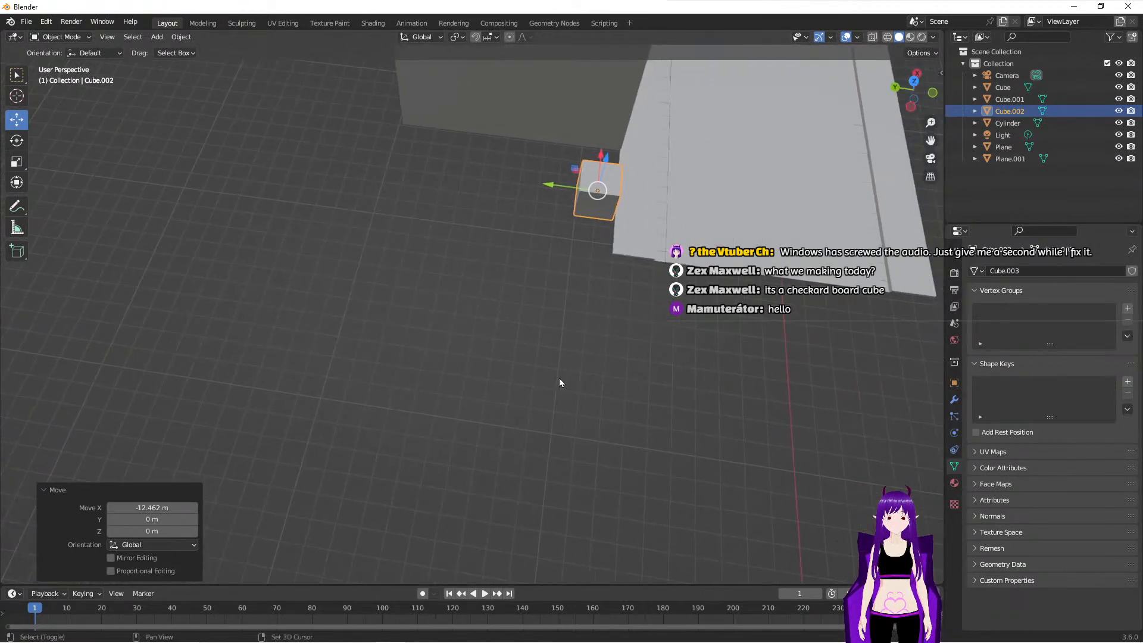
pyautogui.moveTo(646, 331); pyautogui.dragTo(649, 392, button='middle')
pyautogui.moveTo(709, 440); pyautogui.dragTo(730, 382)
pyautogui.moveTo(565, 428)
pyautogui.mouseDown(button='middle')
pyautogui.moveTo(611, 419)
pyautogui.moveTo(573, 414)
pyautogui.mouseUp(button='middle')
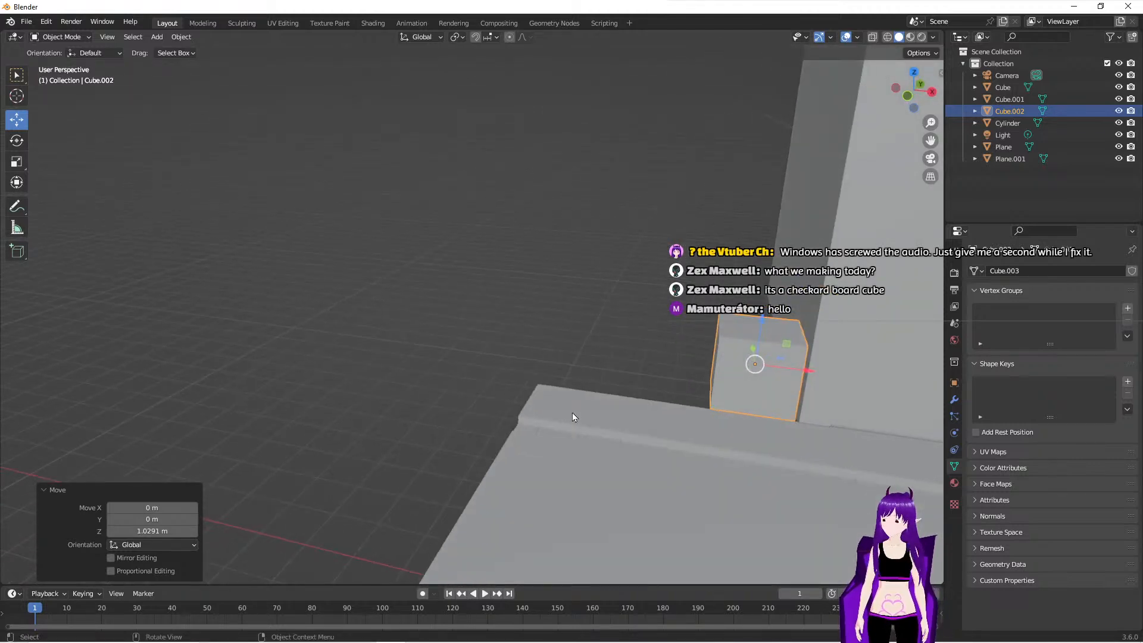
# - In Edit Mode, select the cube's whole top face and move it up about 5.19 m along Z
pyautogui.press('Tab')
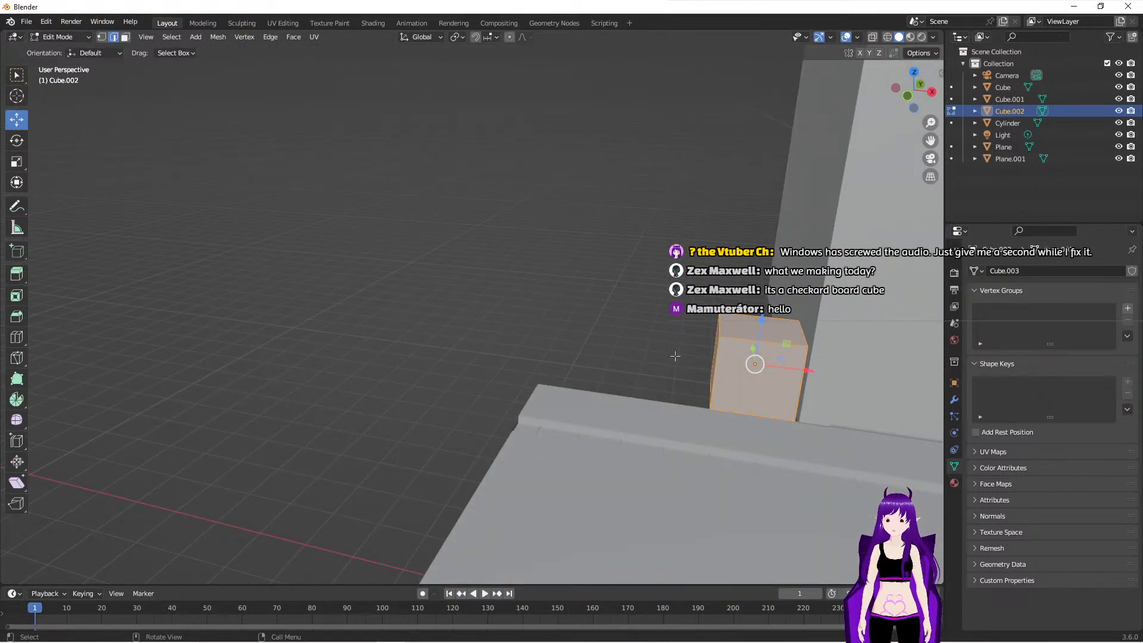
pyautogui.click(747, 321)
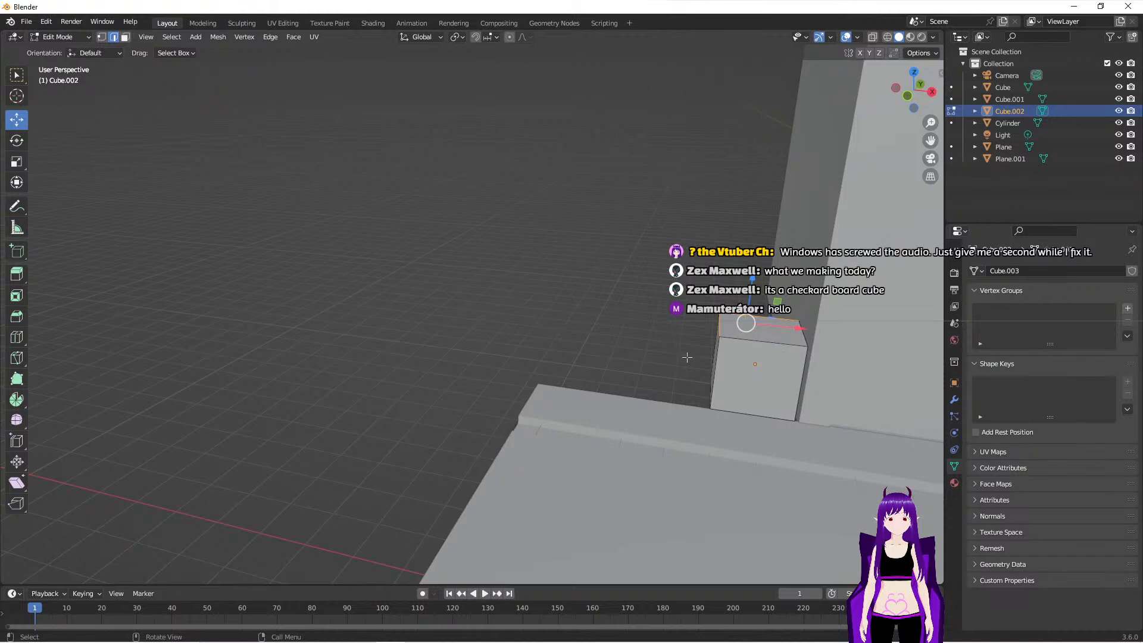
pyautogui.click(912, 75)
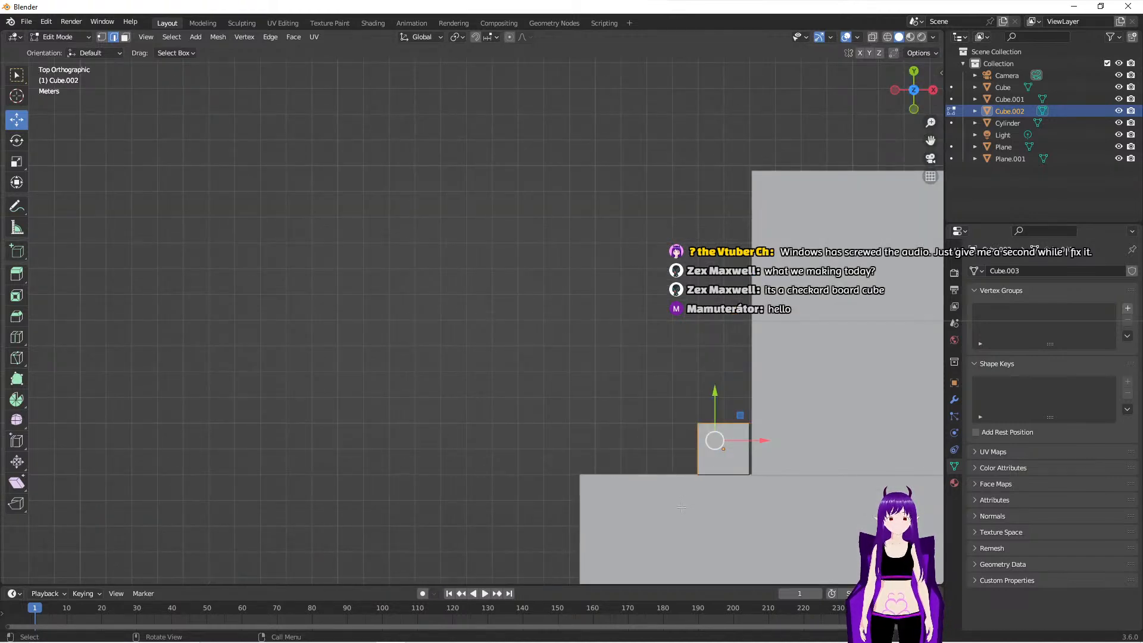
pyautogui.moveTo(682, 410); pyautogui.dragTo(755, 485)
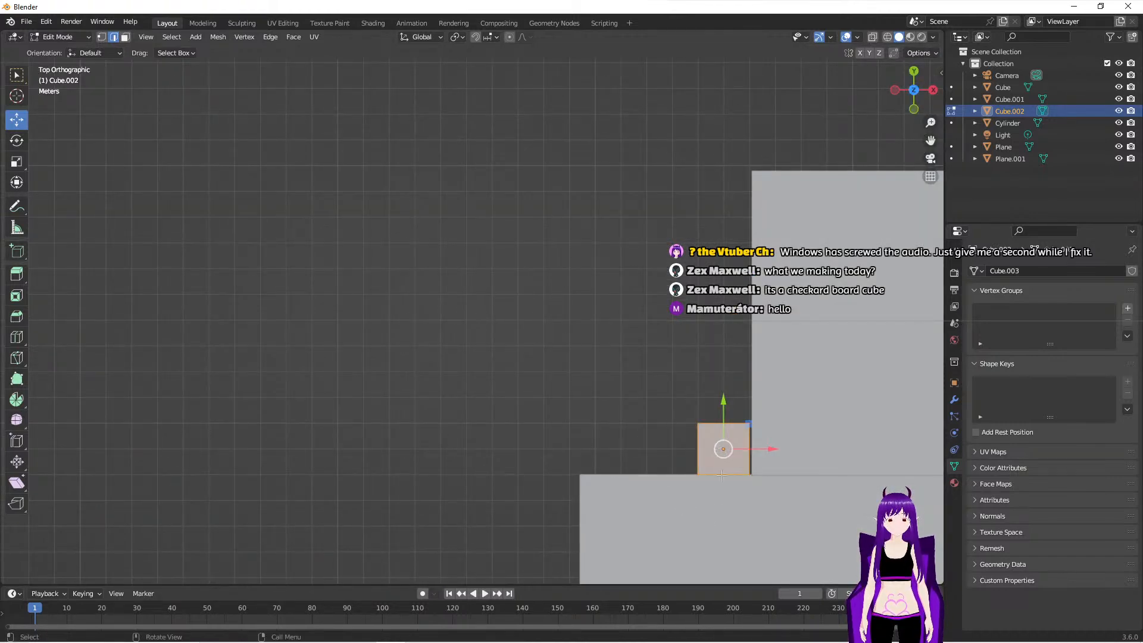
pyautogui.click(914, 110)
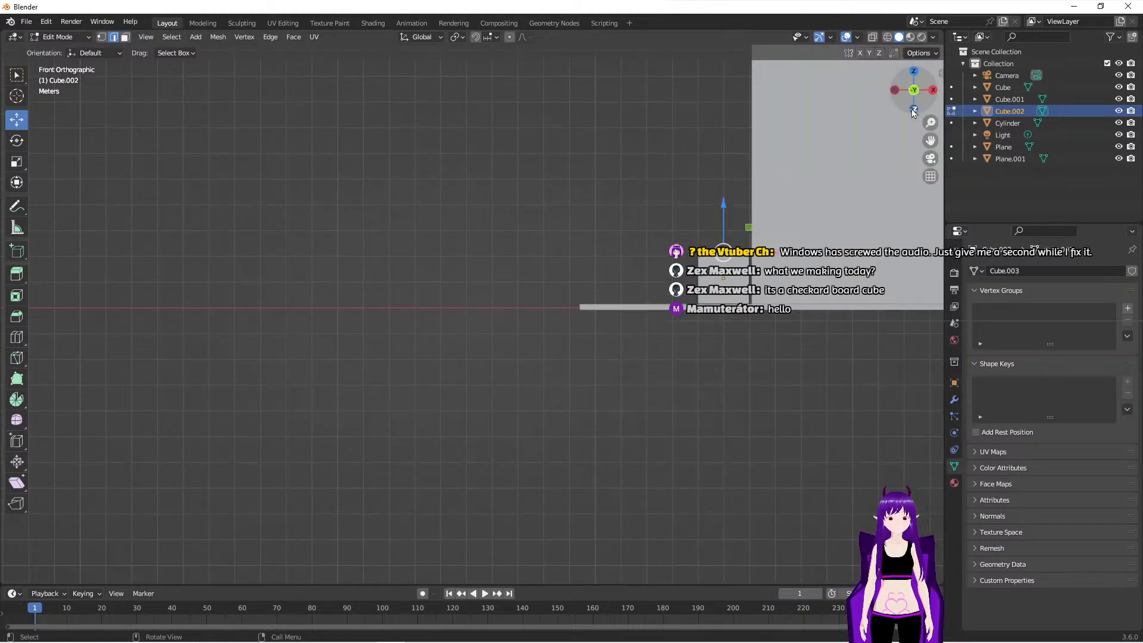
pyautogui.scroll(-3, 725, 206)
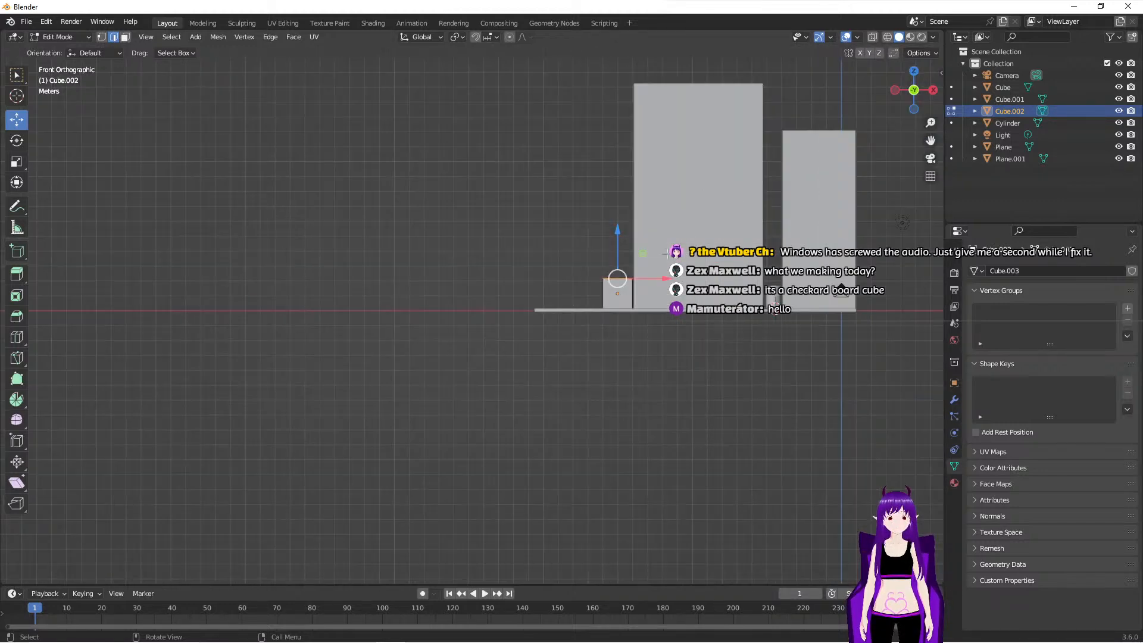
pyautogui.moveTo(616, 229); pyautogui.dragTo(615, 150)
pyautogui.moveTo(569, 252); pyautogui.dragTo(509, 302, button='middle')
pyautogui.moveTo(638, 350); pyautogui.dragTo(613, 344, button='middle')
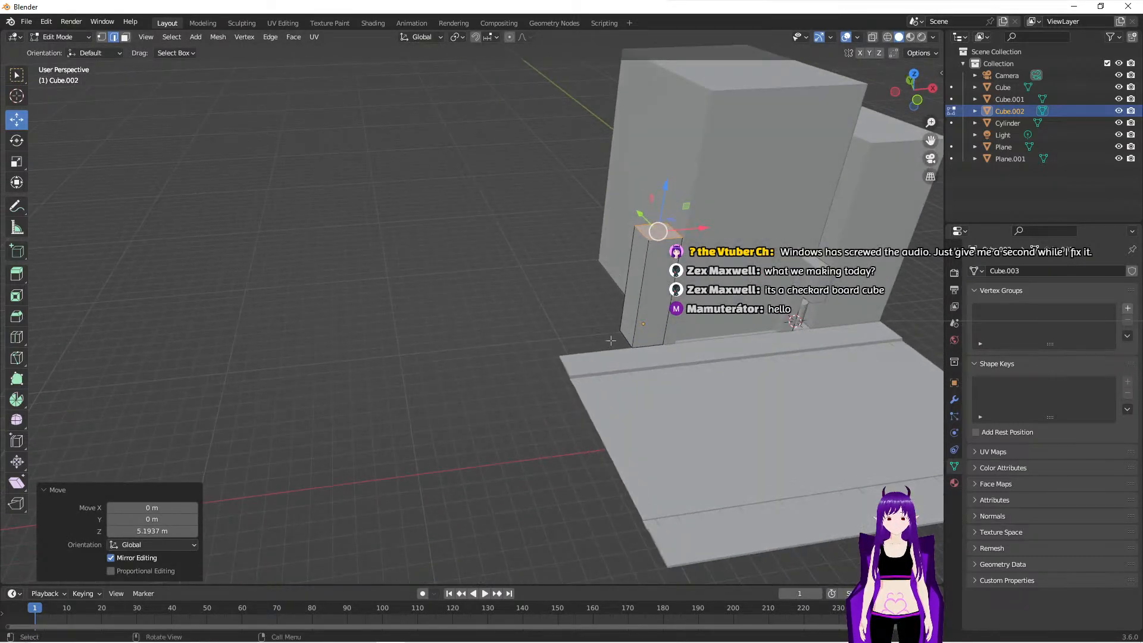
# - Try to select and shift the tall block's outer edges along negative X, and undo the attempt
pyautogui.moveTo(613, 203); pyautogui.dragTo(590, 195, button='middle')
pyautogui.moveTo(591, 196); pyautogui.dragTo(633, 357)
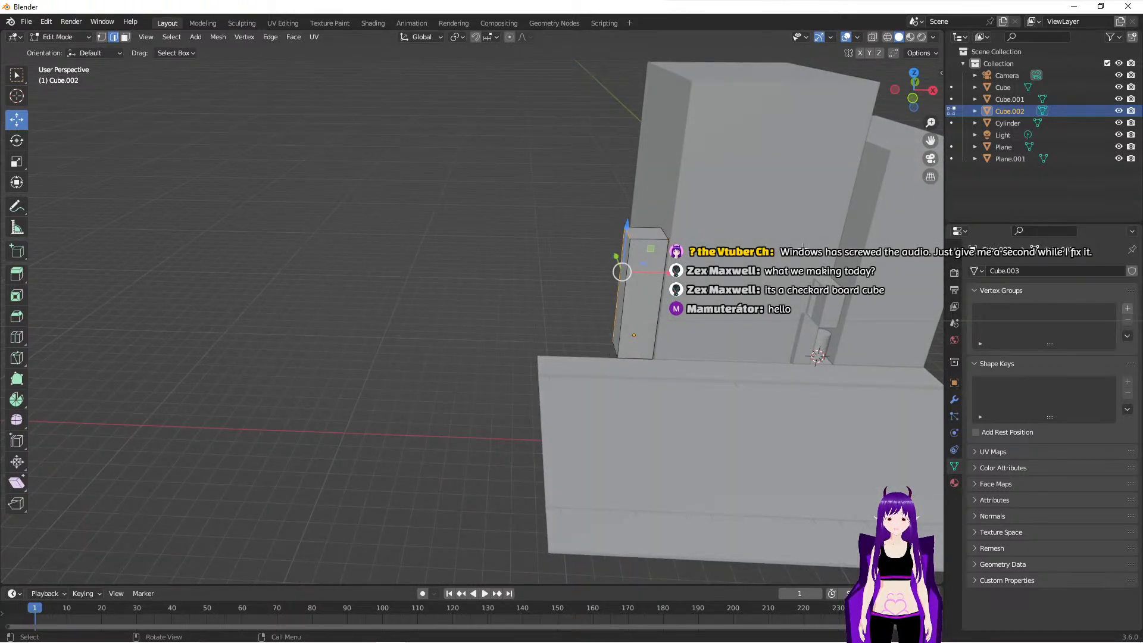
pyautogui.click(914, 100)
pyautogui.moveTo(563, 171); pyautogui.dragTo(609, 327)
pyautogui.moveTo(650, 254); pyautogui.dragTo(636, 257)
pyautogui.moveTo(571, 176); pyautogui.dragTo(637, 222)
pyautogui.click(613, 159)
pyautogui.moveTo(521, 208); pyautogui.dragTo(591, 290, button='middle')
pyautogui.moveTo(654, 223); pyautogui.dragTo(615, 303, button='middle')
pyautogui.hotkey('ctrl', 'z')
pyautogui.hotkey('ctrl', 'z')
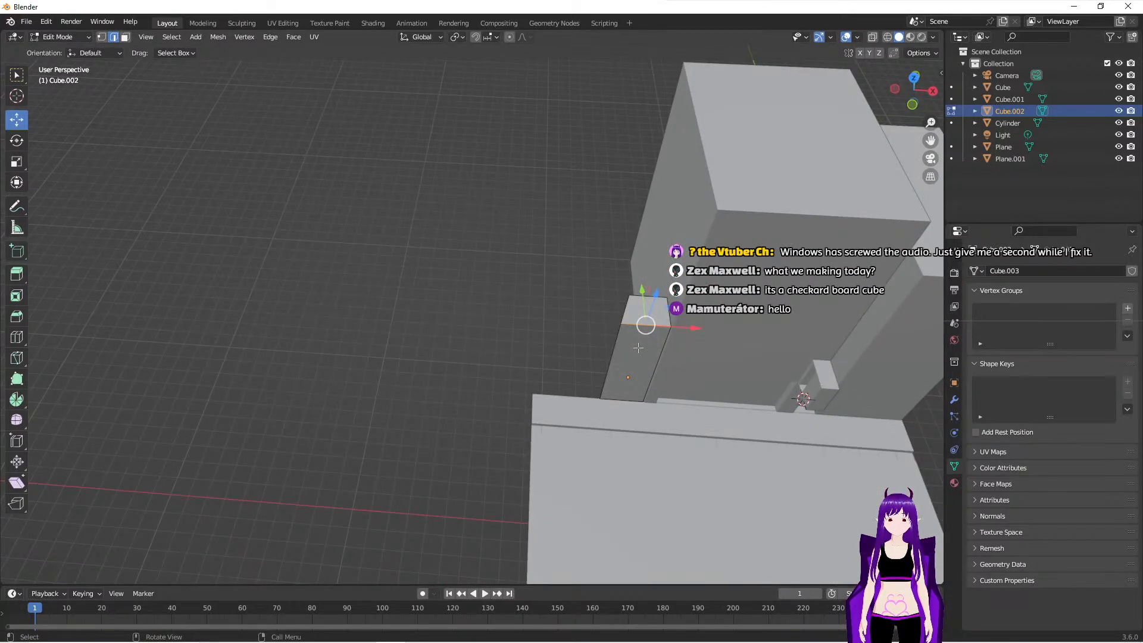
pyautogui.hotkey('ctrl', 'z')
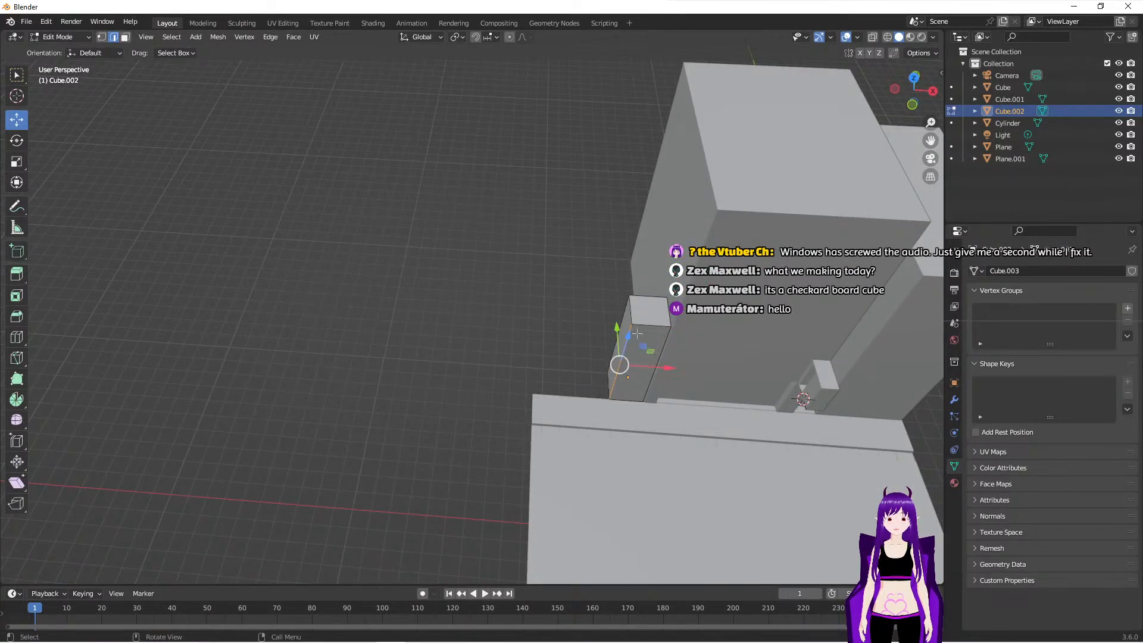
# - Using face selection, move the block's outer side about 0.26 m along negative X and raise its top face about 7.99 m
pyautogui.click(125, 38)
pyautogui.click(618, 336)
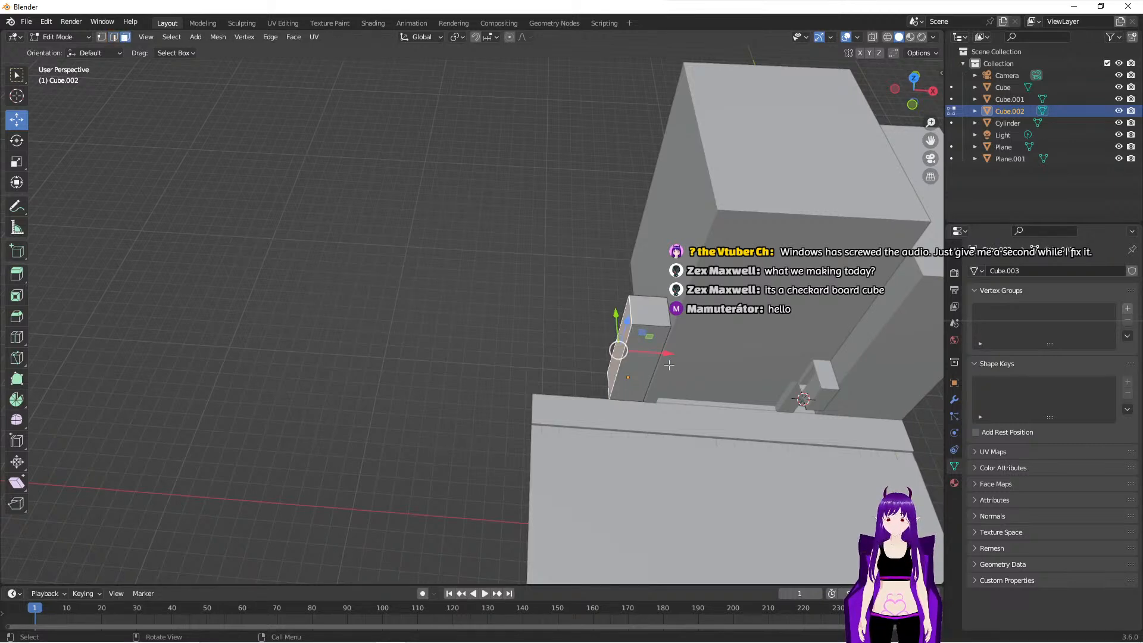
pyautogui.moveTo(669, 357); pyautogui.dragTo(657, 353)
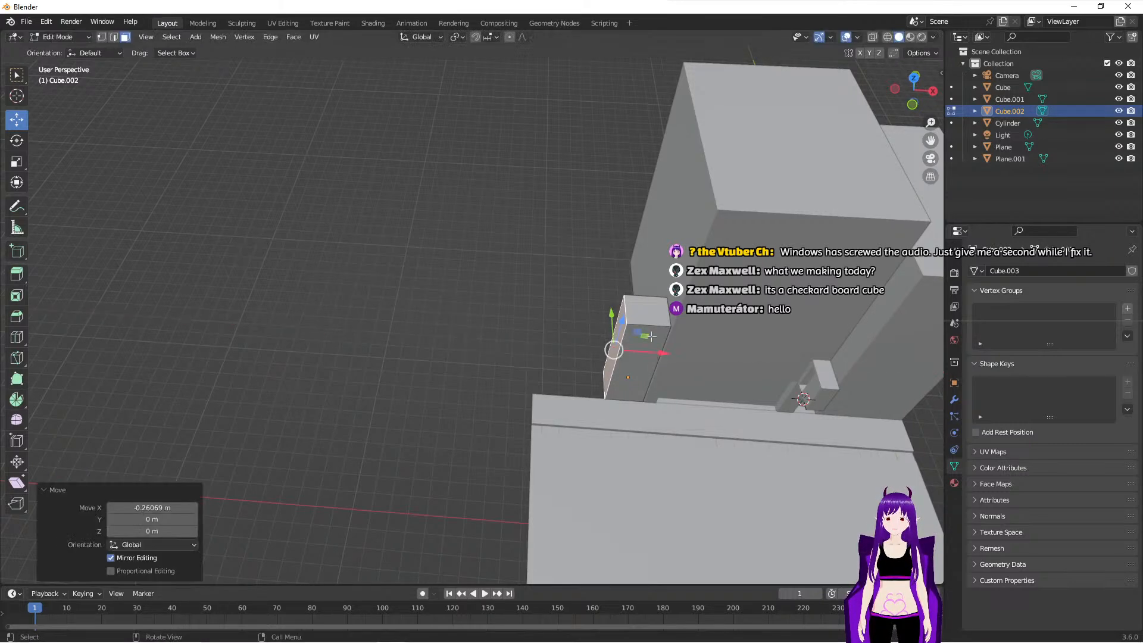
pyautogui.click(645, 310)
pyautogui.moveTo(656, 281); pyautogui.dragTo(687, 156)
pyautogui.moveTo(688, 389); pyautogui.dragTo(664, 397, button='middle')
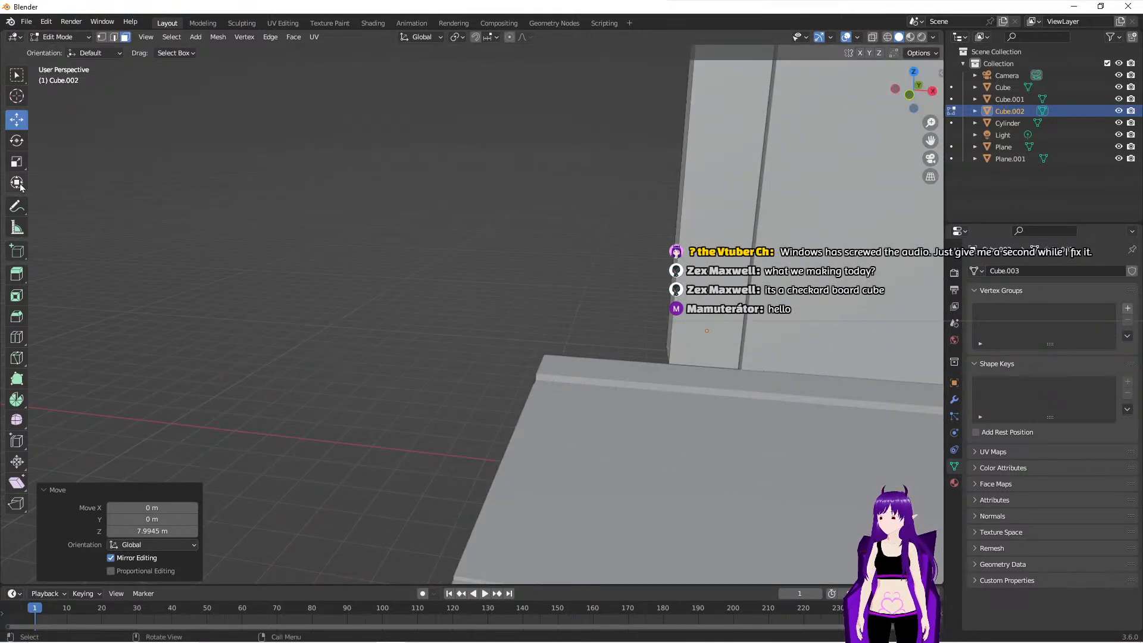
# - In front view, loop-cut the tower with one horizontal cut near the base and two vertical cuts to outline a doorway
pyautogui.click(16, 343)
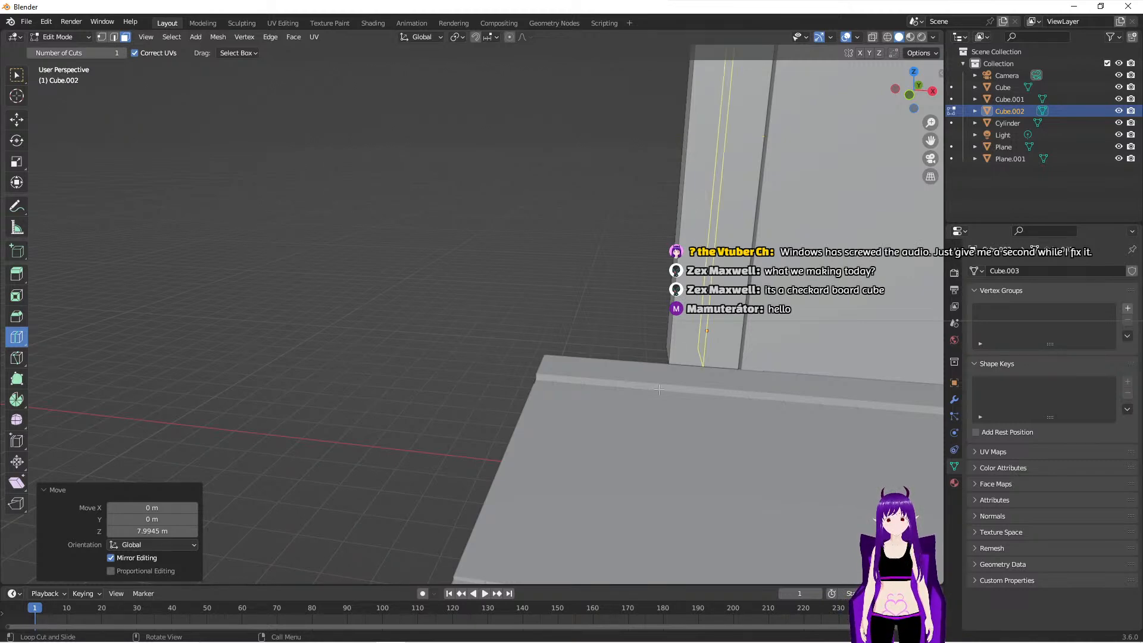
pyautogui.click(912, 95)
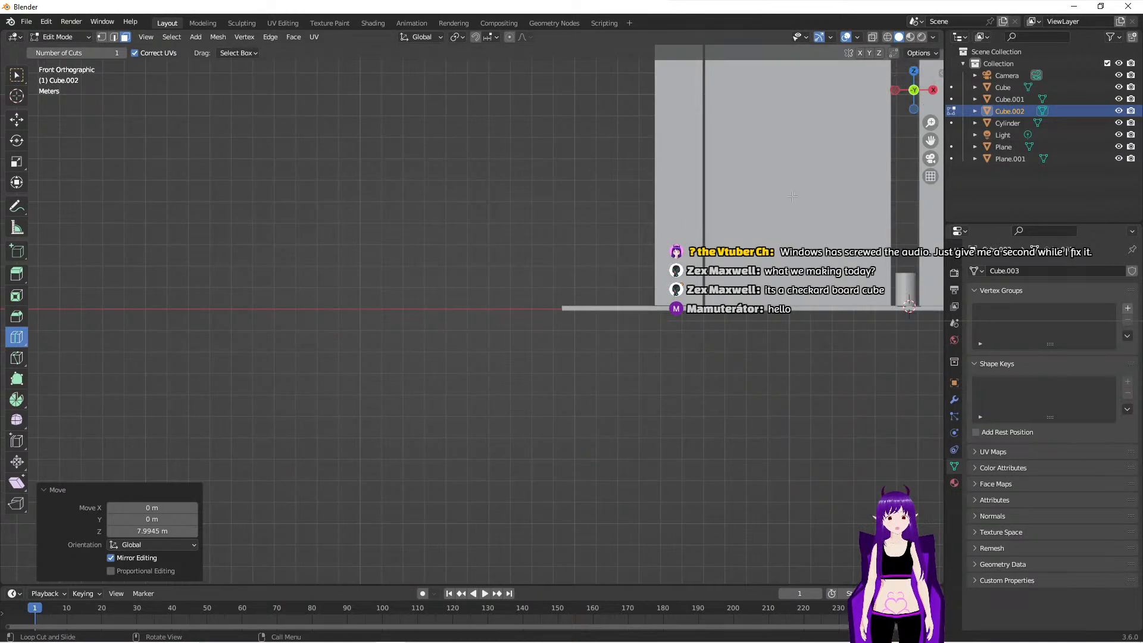
pyautogui.keyDown('shift'); pyautogui.moveTo(664, 279); pyautogui.dragTo(613, 377, button='middle'); pyautogui.keyUp('shift')
pyautogui.scroll(2, 613, 377)
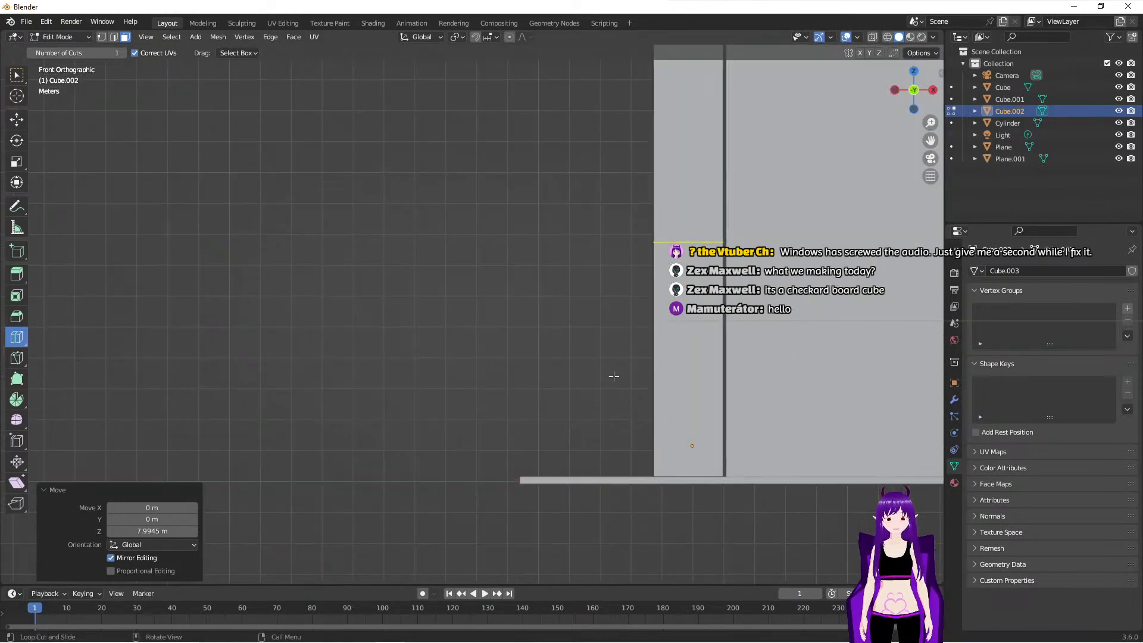
pyautogui.keyDown('shift'); pyautogui.moveTo(679, 418); pyautogui.dragTo(634, 422, button='middle'); pyautogui.keyUp('shift')
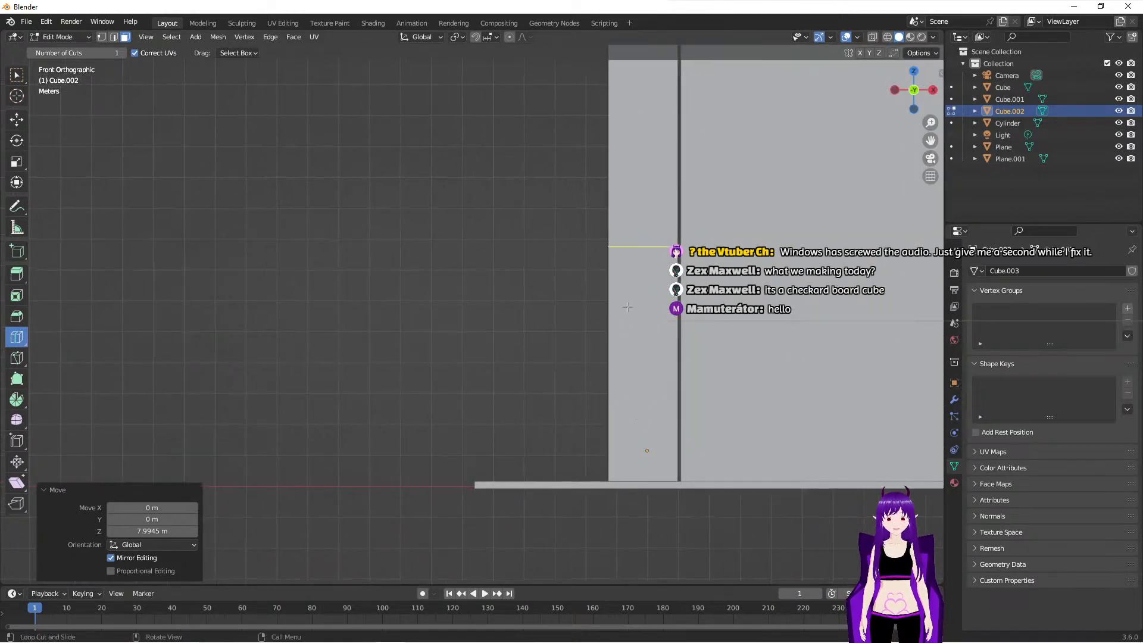
pyautogui.click(644, 249)
pyautogui.moveTo(663, 335); pyautogui.dragTo(644, 417)
pyautogui.scroll(2, 677, 501)
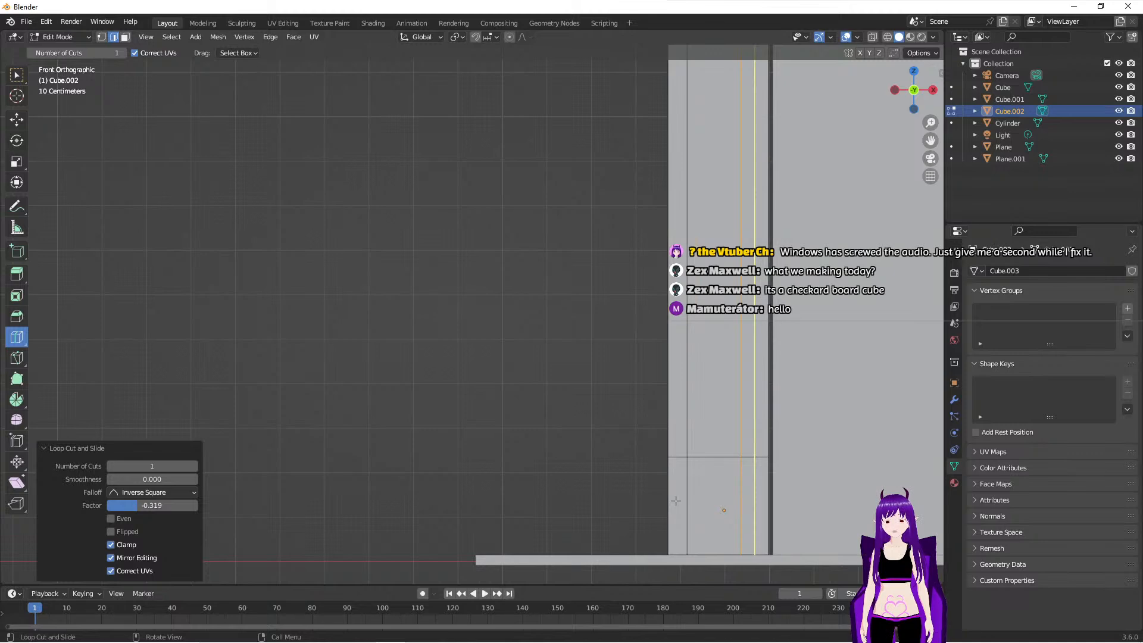
pyautogui.keyDown('shift'); pyautogui.moveTo(676, 506); pyautogui.dragTo(581, 433, button='middle'); pyautogui.keyUp('shift')
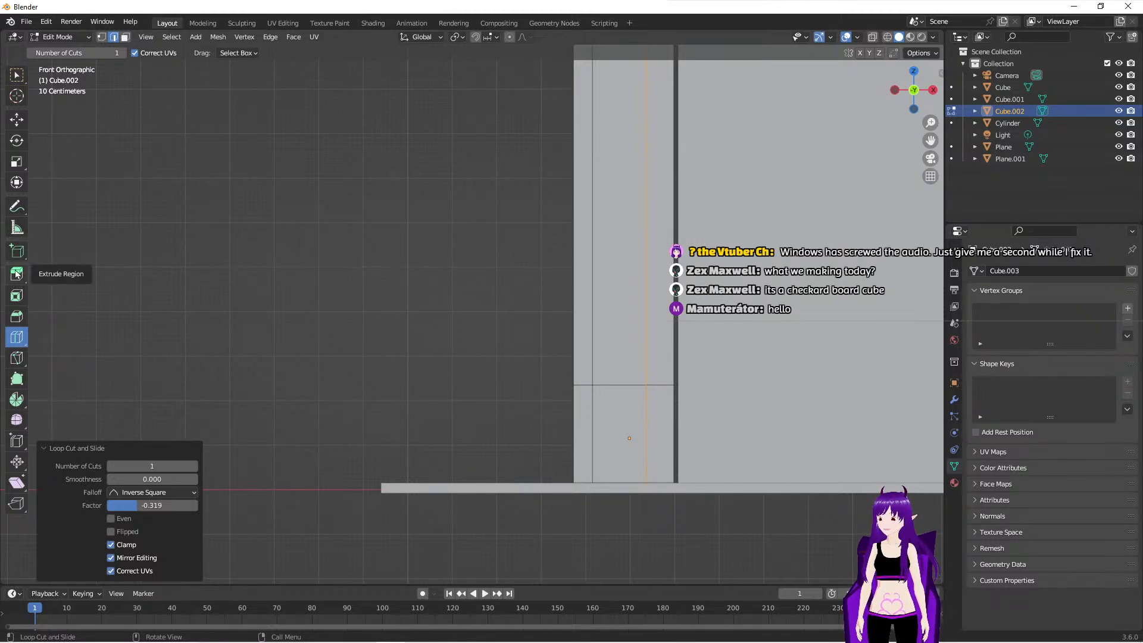
# - Using face selection, extrude the doorway face at the tower's base about 0.075 m inward
pyautogui.click(125, 37)
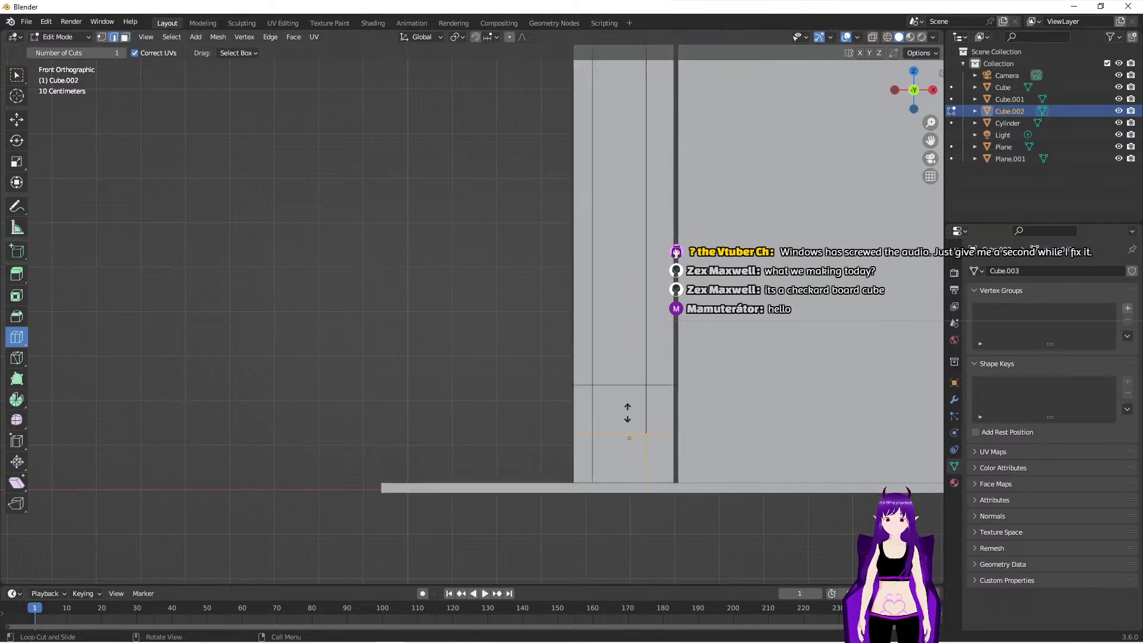
pyautogui.click(596, 416)
pyautogui.press('3')
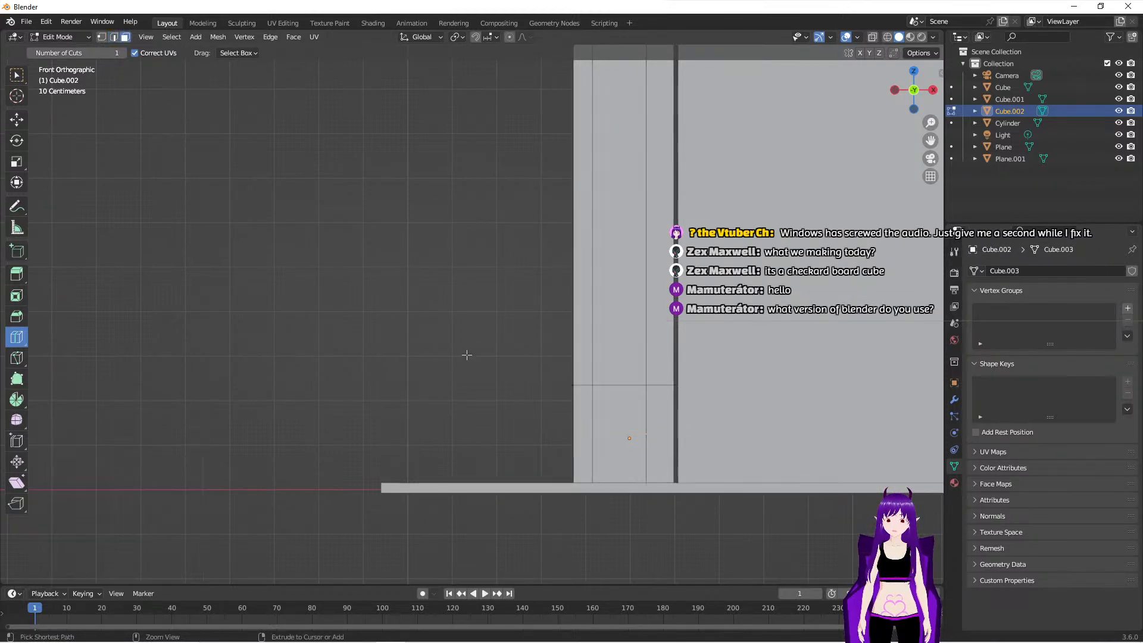
pyautogui.click(15, 76)
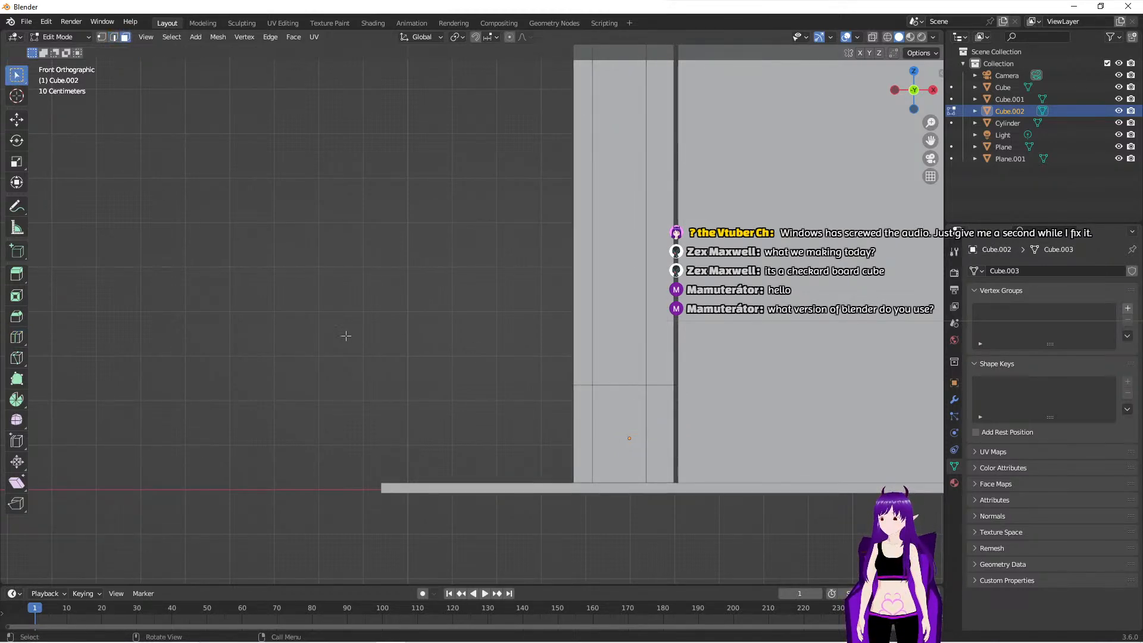
pyautogui.click(614, 425)
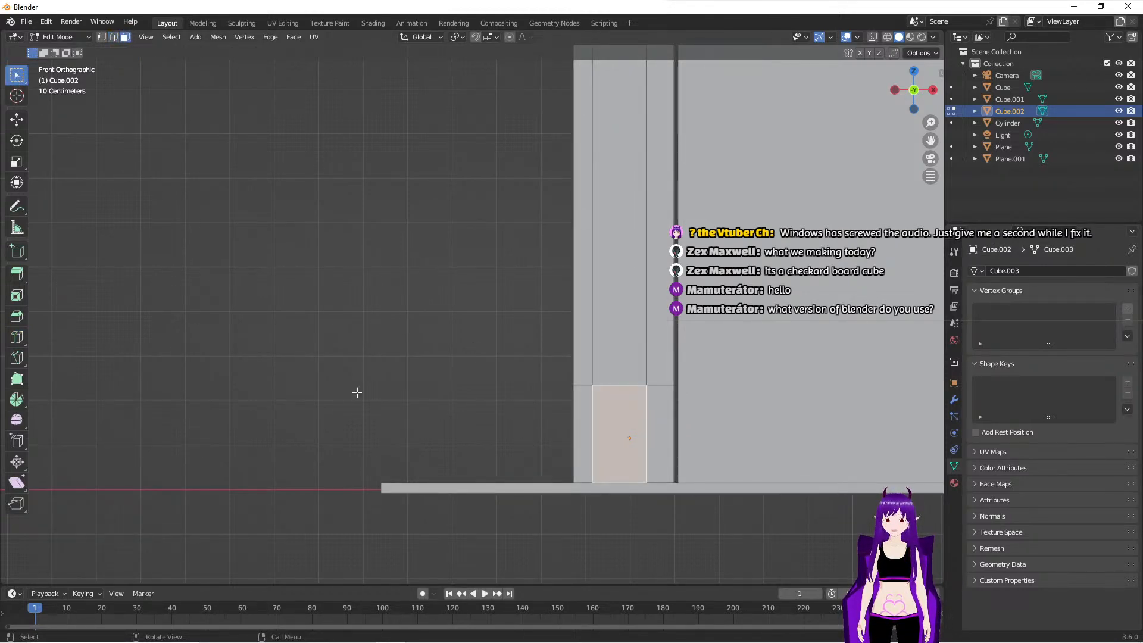
pyautogui.click(17, 274)
pyautogui.moveTo(386, 434); pyautogui.dragTo(440, 463, button='middle')
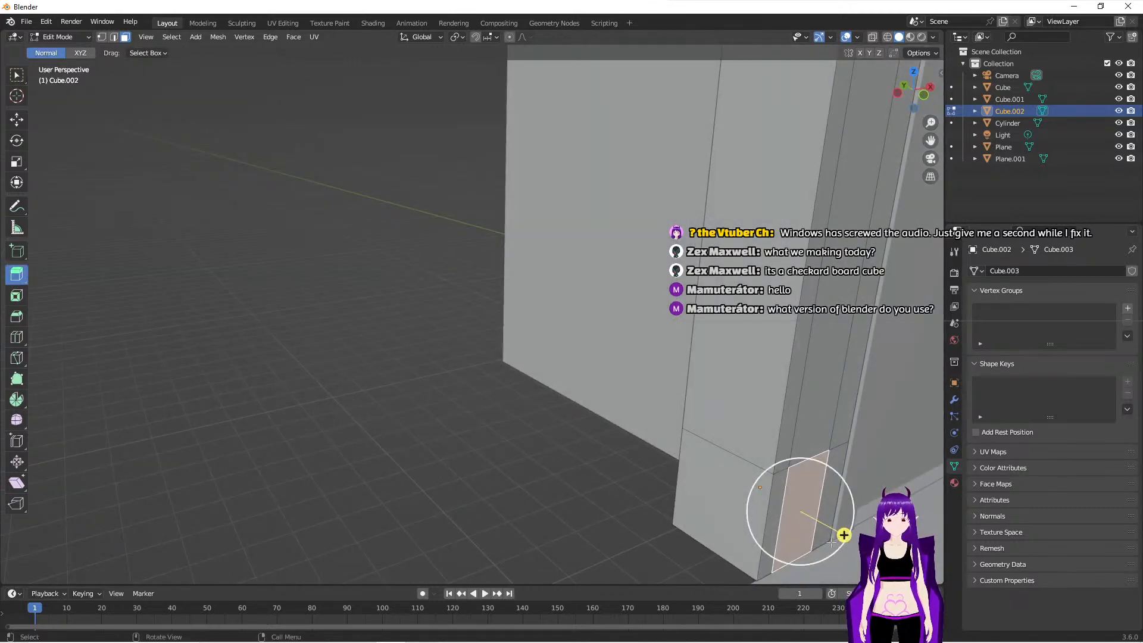
pyautogui.moveTo(845, 535); pyautogui.dragTo(840, 538)
pyautogui.moveTo(675, 459); pyautogui.dragTo(621, 443, button='middle')
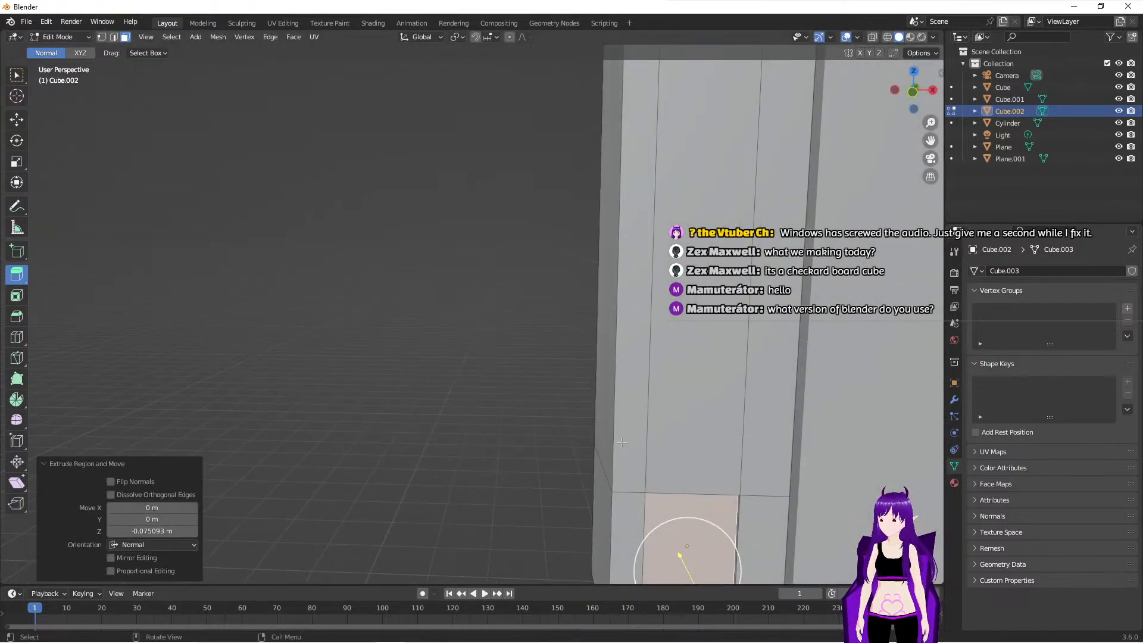
pyautogui.scroll(-6, 622, 443)
pyautogui.scroll(-4, 622, 443)
pyautogui.scroll(1, 622, 442)
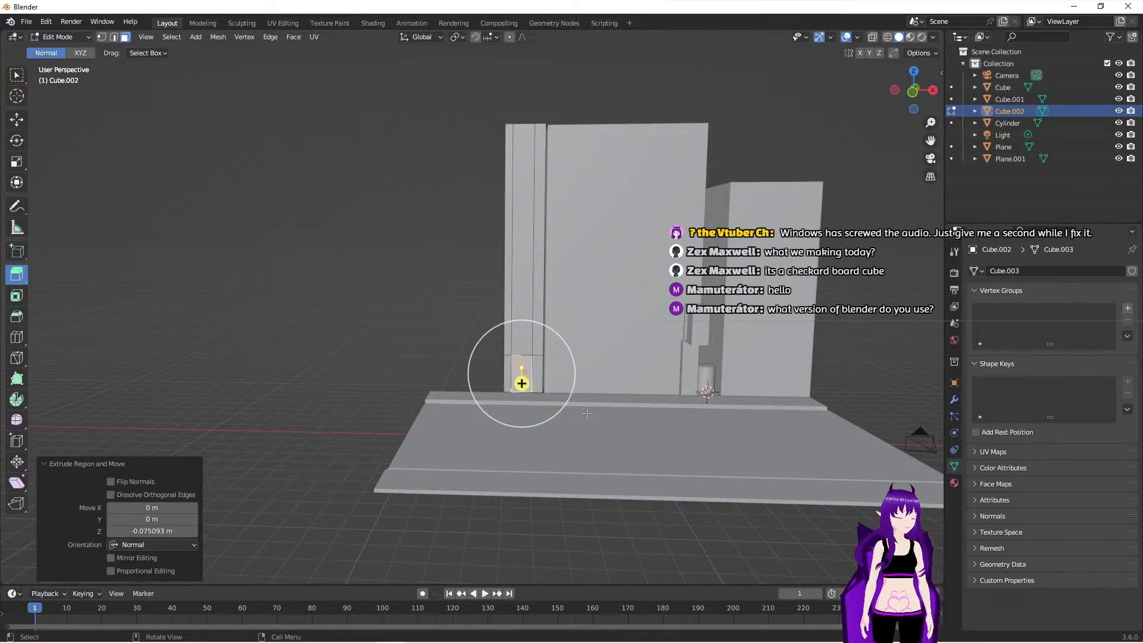
# - Look up the program's version number in its About information and close it
pyautogui.click(27, 22)
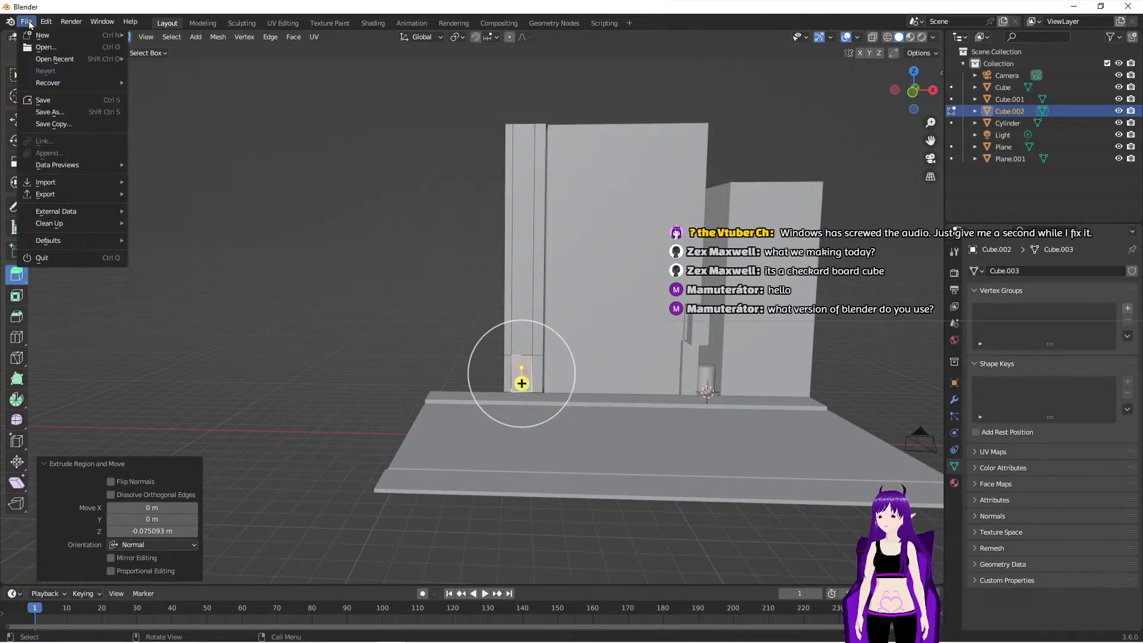
pyautogui.moveTo(5, 24)
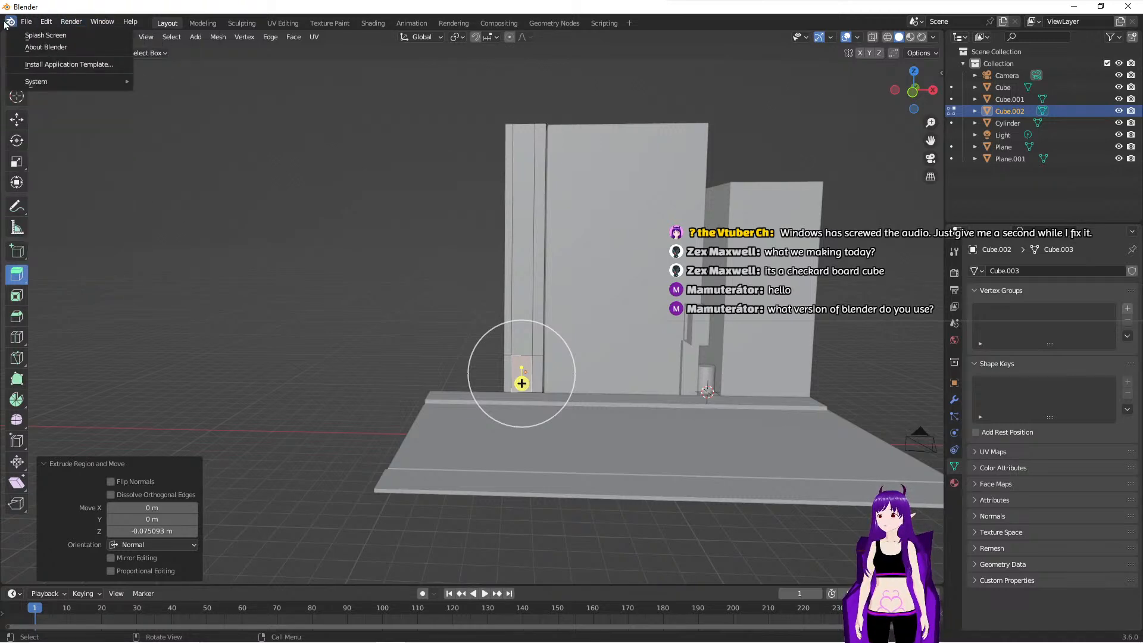
pyautogui.click(59, 46)
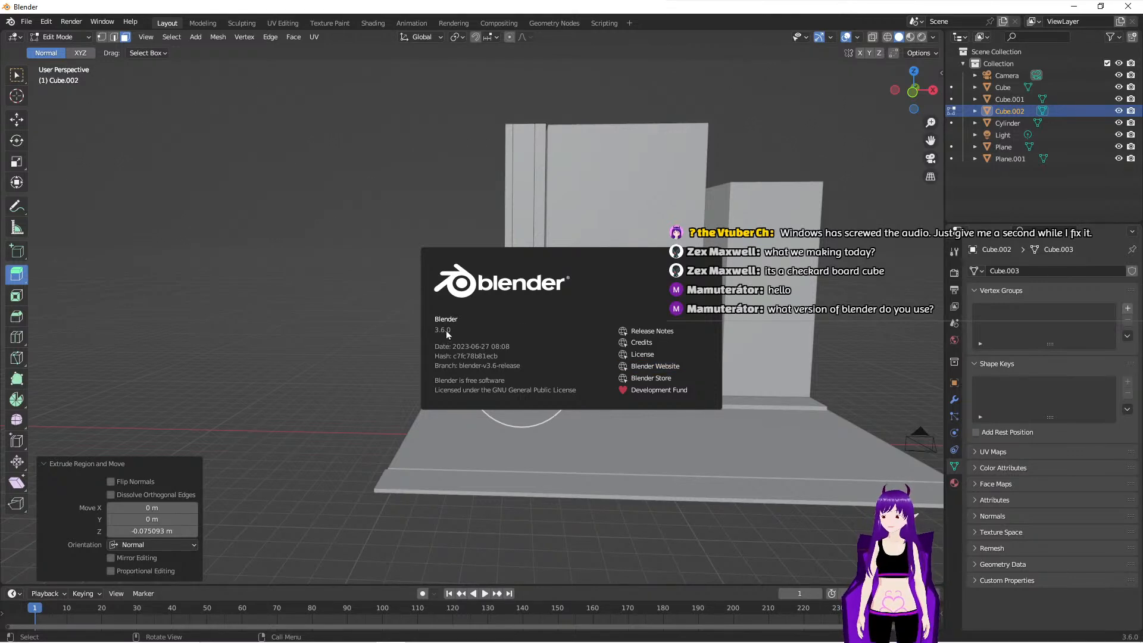
pyautogui.press('Escape')
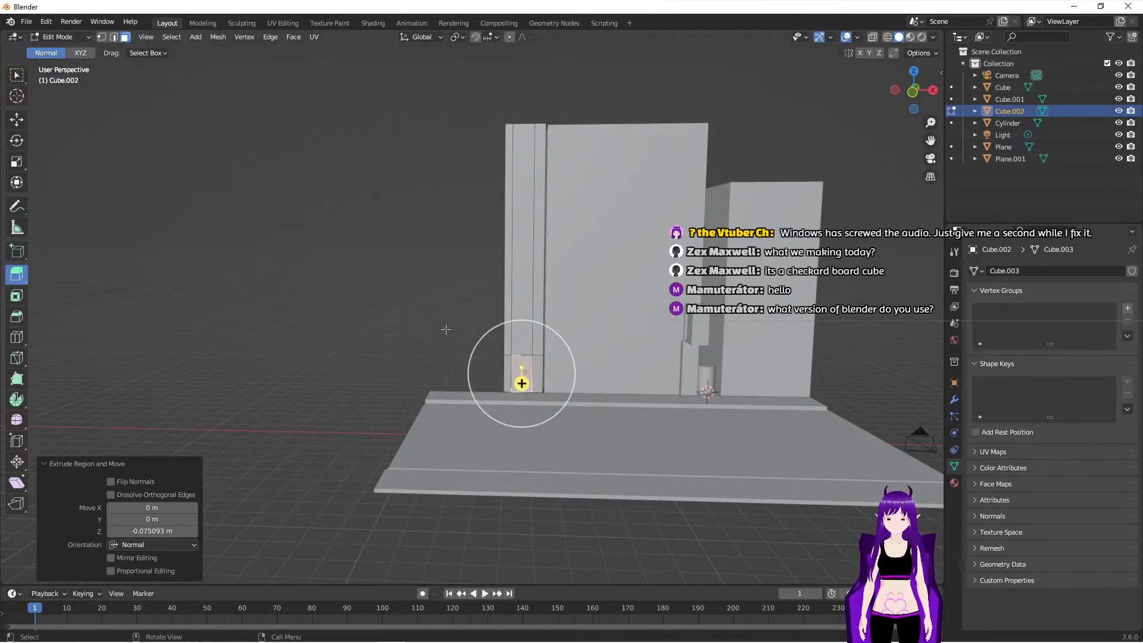
# - Select all the faces on the tower's rear side and move them about 9.81 m along Y
pyautogui.moveTo(465, 330); pyautogui.dragTo(641, 410, button='middle')
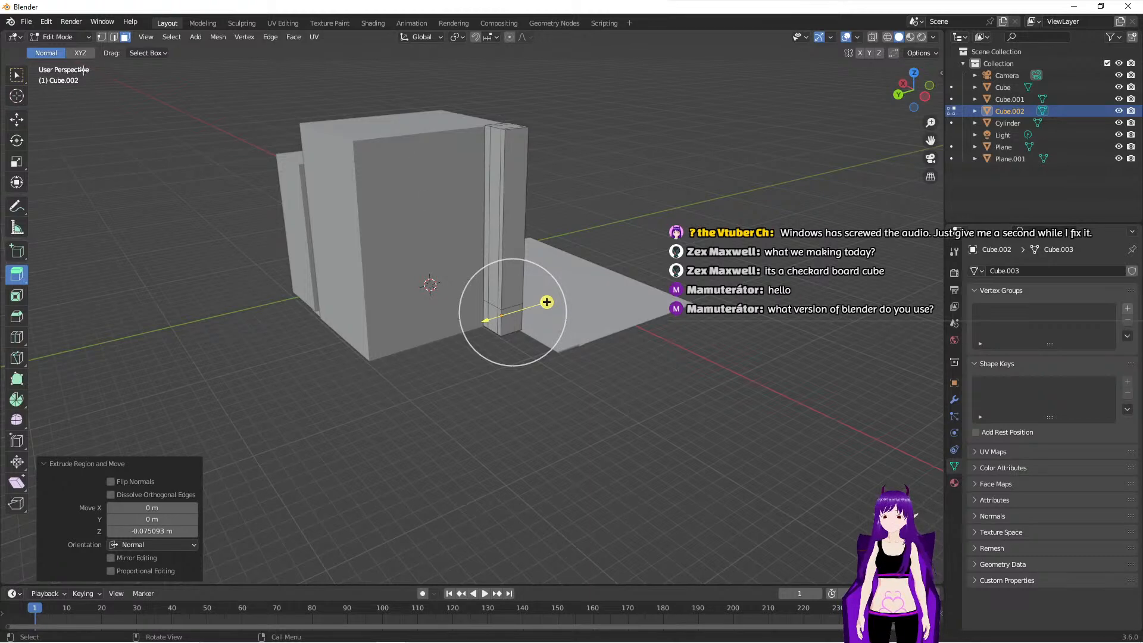
pyautogui.click(17, 78)
pyautogui.moveTo(411, 255); pyautogui.dragTo(467, 188, button='middle')
pyautogui.click(459, 178)
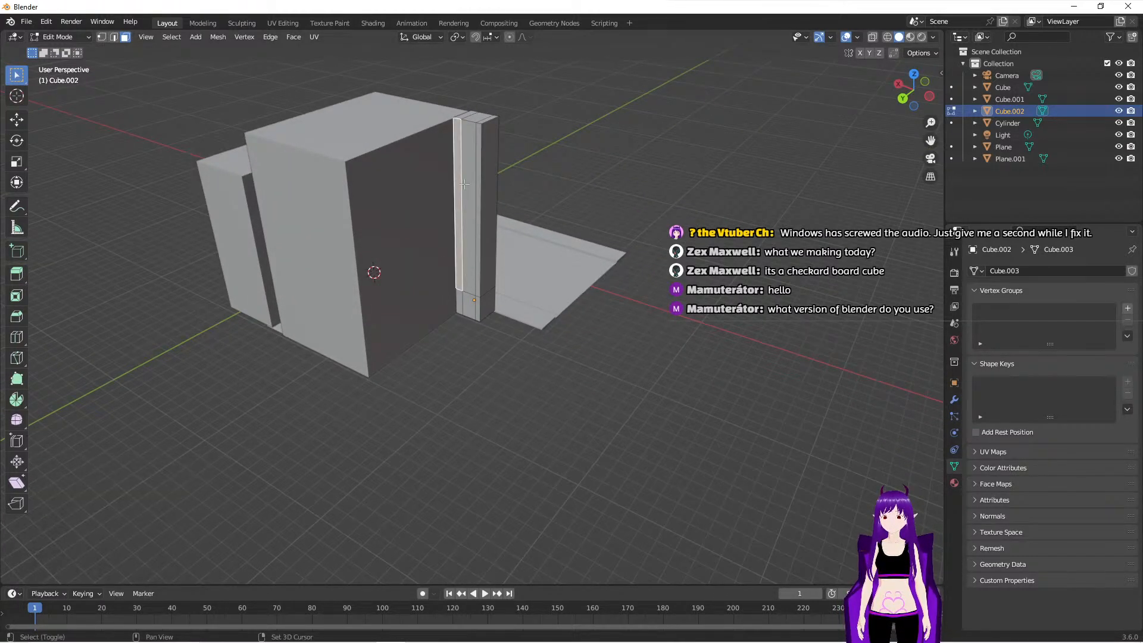
pyautogui.keyDown('shift'); pyautogui.click(468, 182); pyautogui.keyUp('shift')
pyautogui.keyDown('shift'); pyautogui.click(478, 186); pyautogui.keyUp('shift')
pyautogui.keyDown('shift'); pyautogui.click(462, 299); pyautogui.keyUp('shift')
pyautogui.keyDown('shift'); pyautogui.click(475, 302); pyautogui.keyUp('shift')
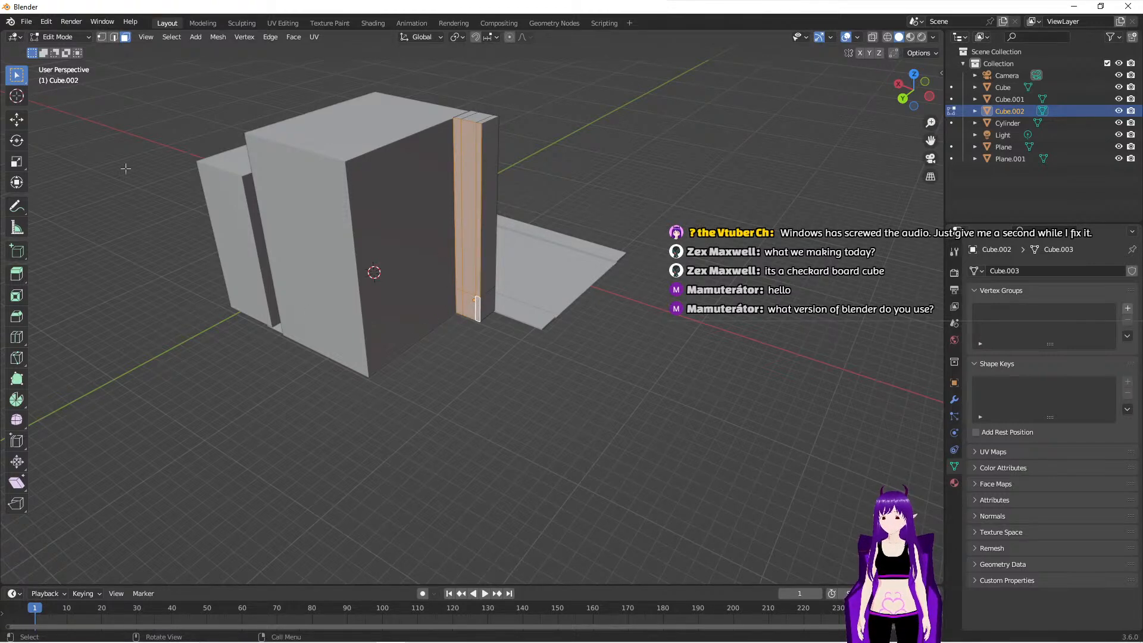
pyautogui.click(16, 119)
pyautogui.moveTo(440, 269); pyautogui.dragTo(330, 310)
pyautogui.moveTo(516, 358); pyautogui.dragTo(312, 324, button='middle')
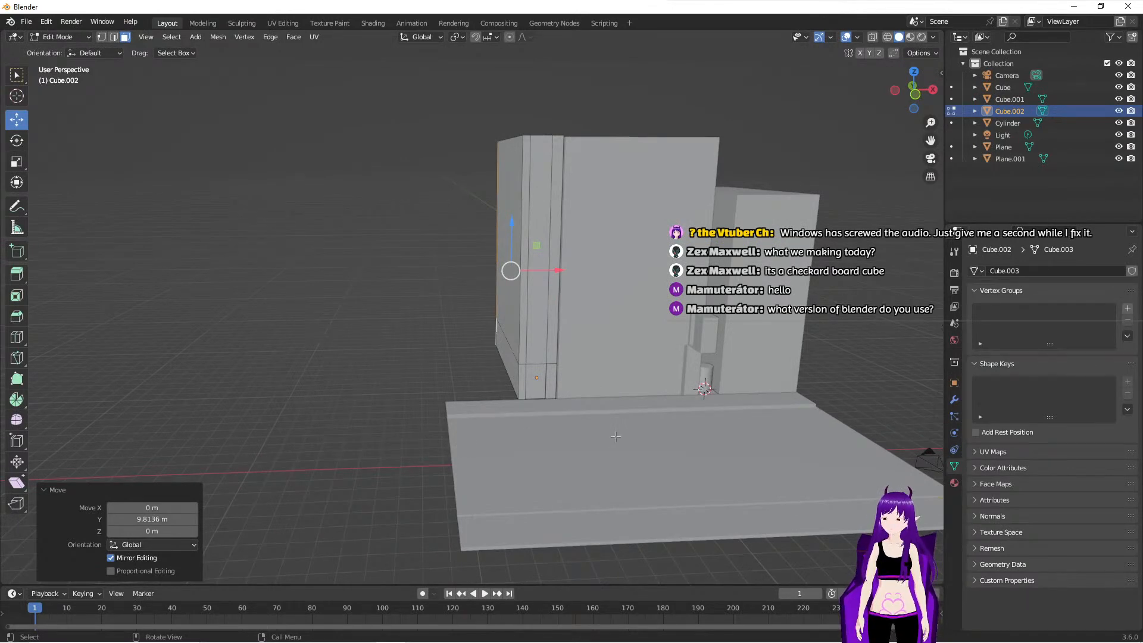
# - Extrude the narrow face above door height on the tower front's outer edge about 1.33 m outward
pyautogui.moveTo(523, 458); pyautogui.dragTo(601, 450, button='middle')
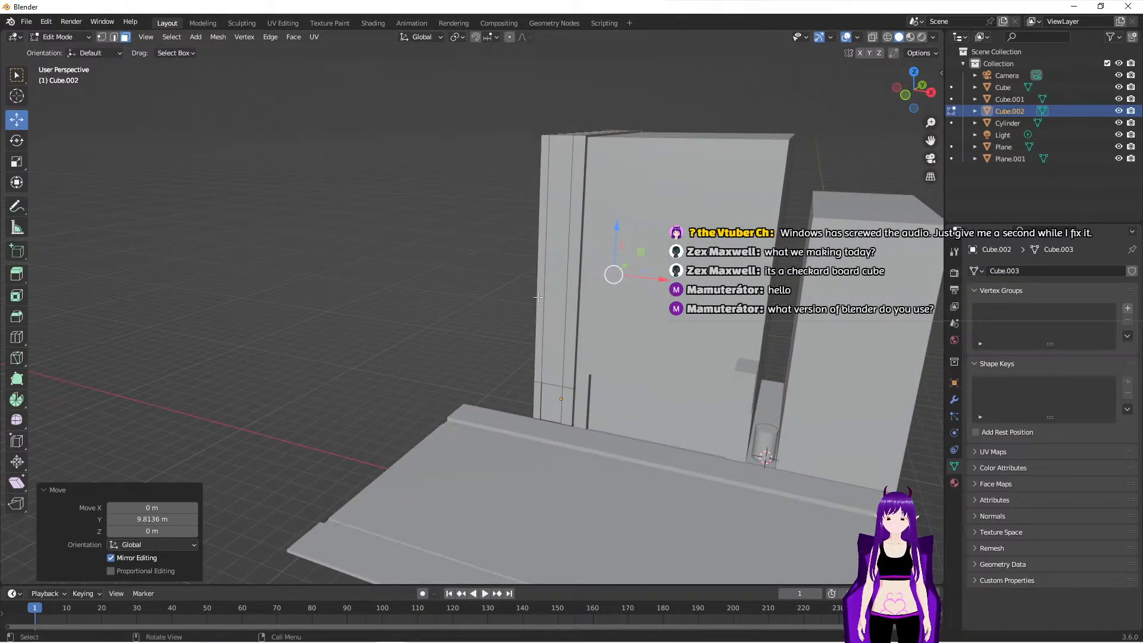
pyautogui.click(543, 333)
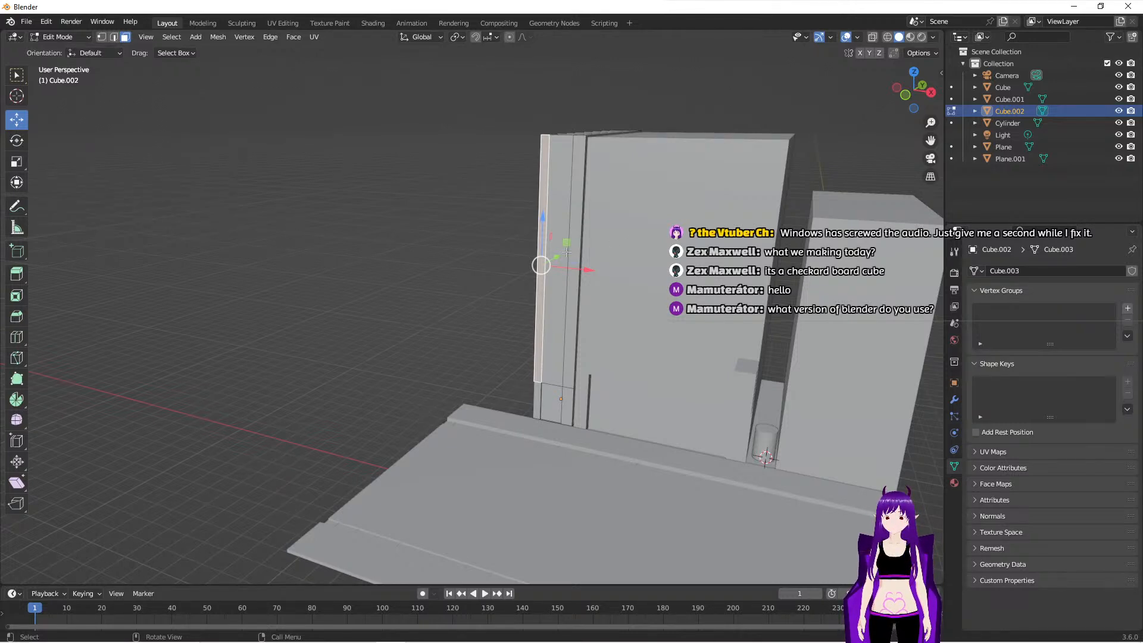
pyautogui.click(555, 215)
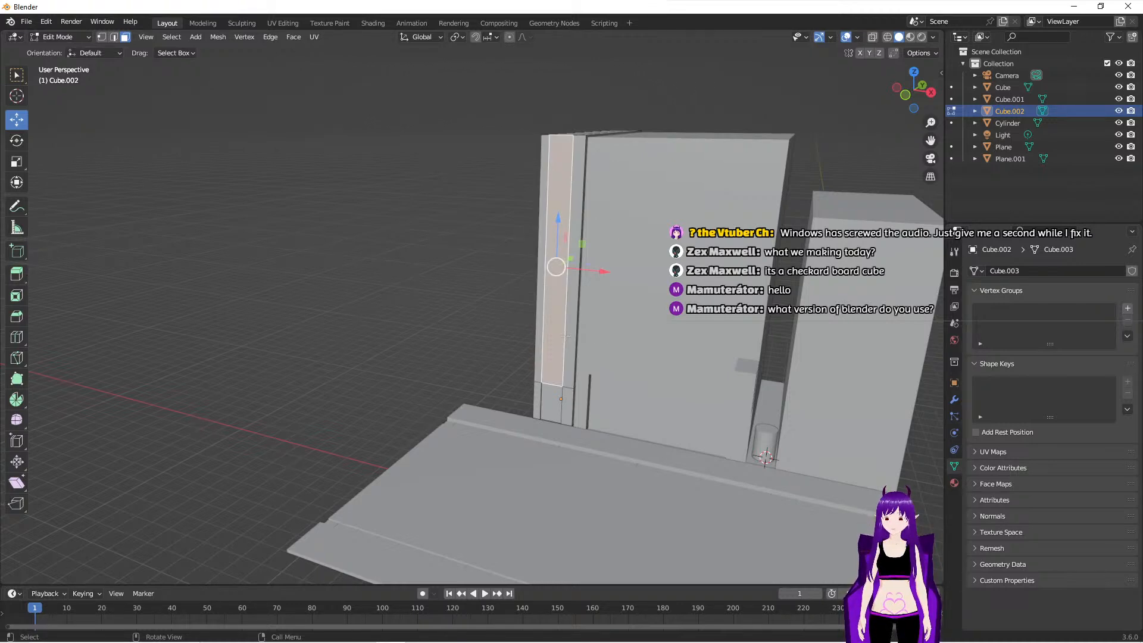
pyautogui.click(539, 268)
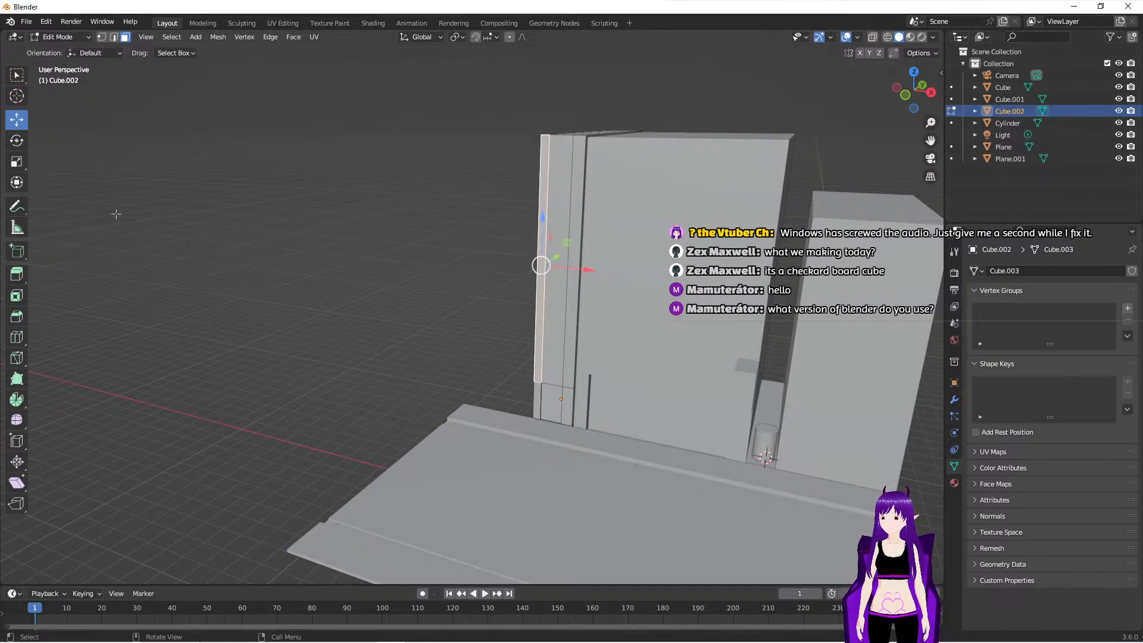
pyautogui.click(18, 274)
pyautogui.moveTo(524, 274); pyautogui.dragTo(510, 277)
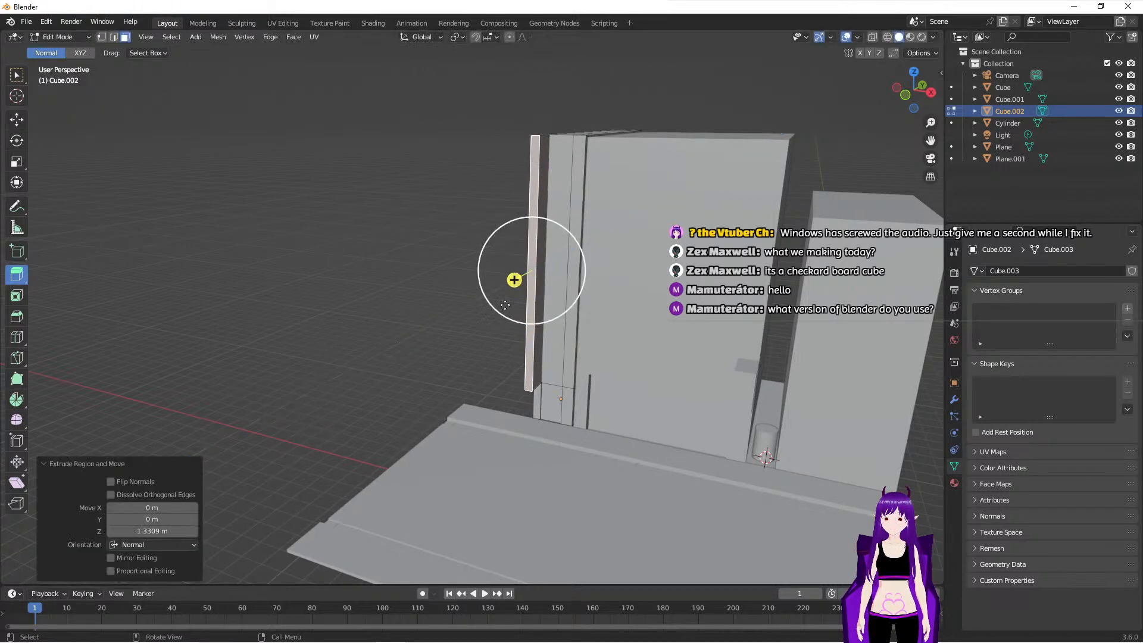
pyautogui.moveTo(518, 373); pyautogui.dragTo(391, 271, button='middle')
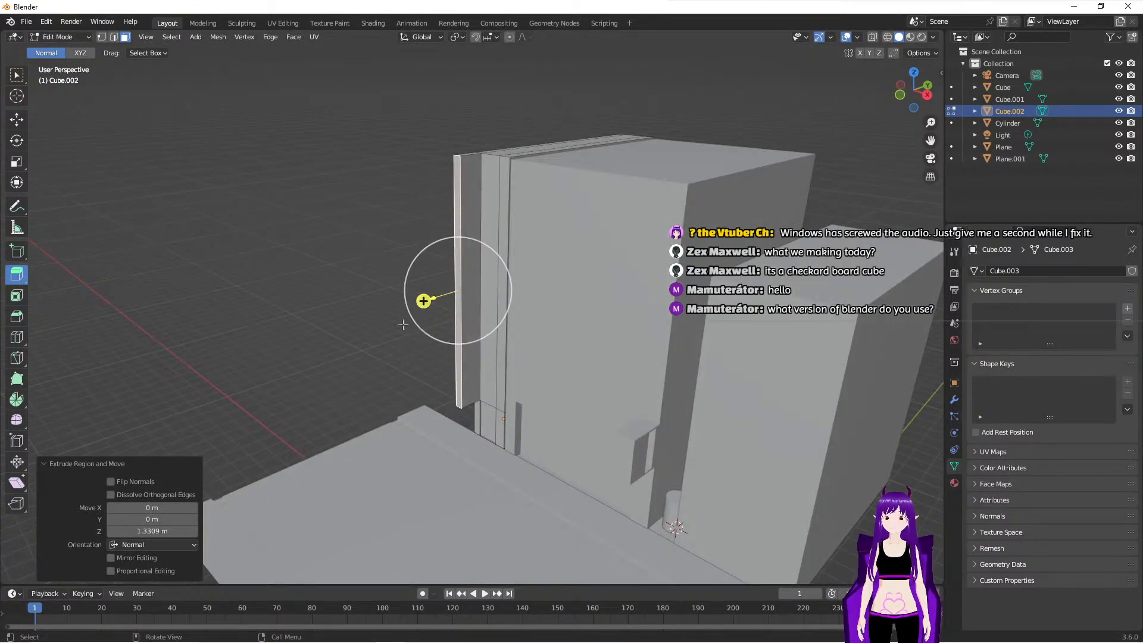
pyautogui.moveTo(393, 379); pyautogui.dragTo(500, 382, button='middle')
pyautogui.moveTo(748, 402); pyautogui.dragTo(741, 429, button='middle')
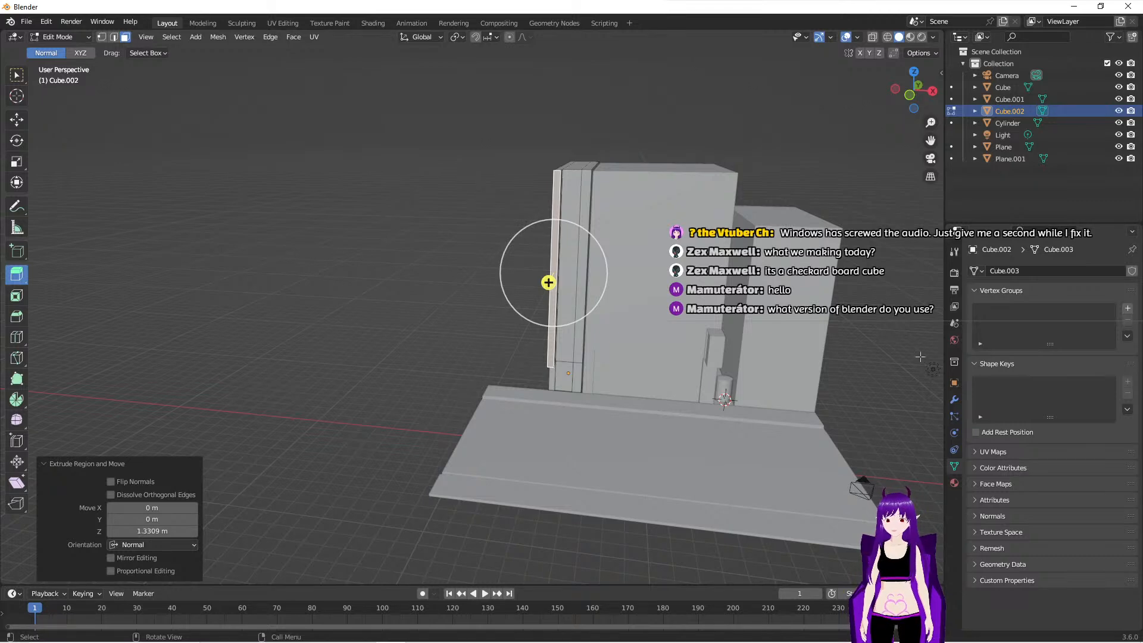
pyautogui.moveTo(443, 445); pyautogui.dragTo(634, 458, button='middle')
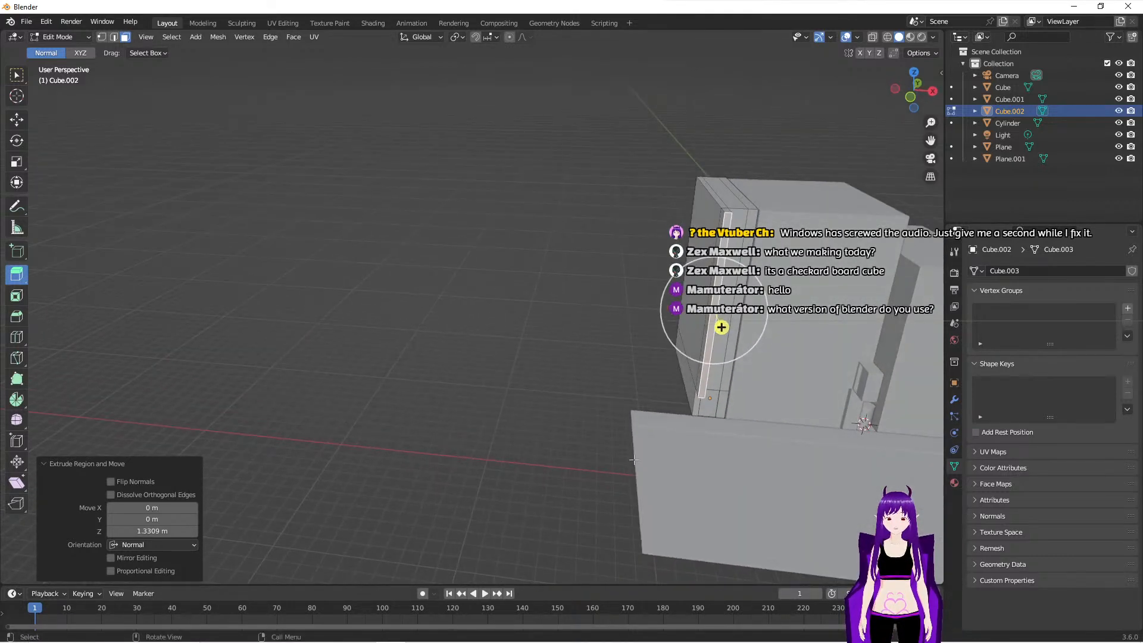
# - In Edit Mode, select the edges at the road plane's outer end and move them about 49.26 m along negative X
pyautogui.press('Tab')
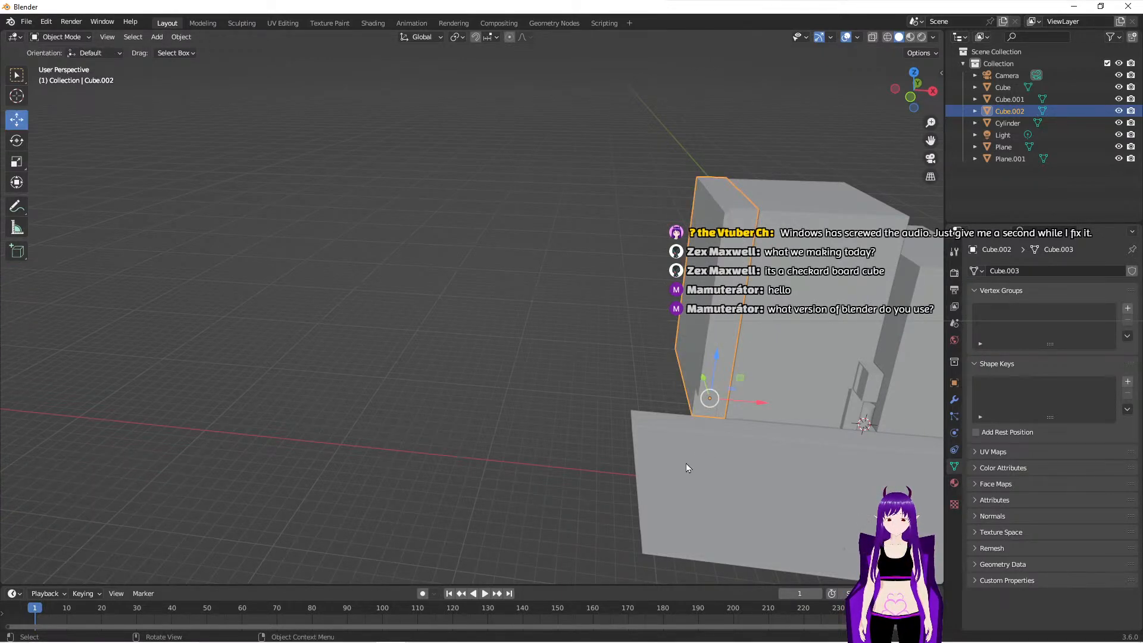
pyautogui.click(718, 492)
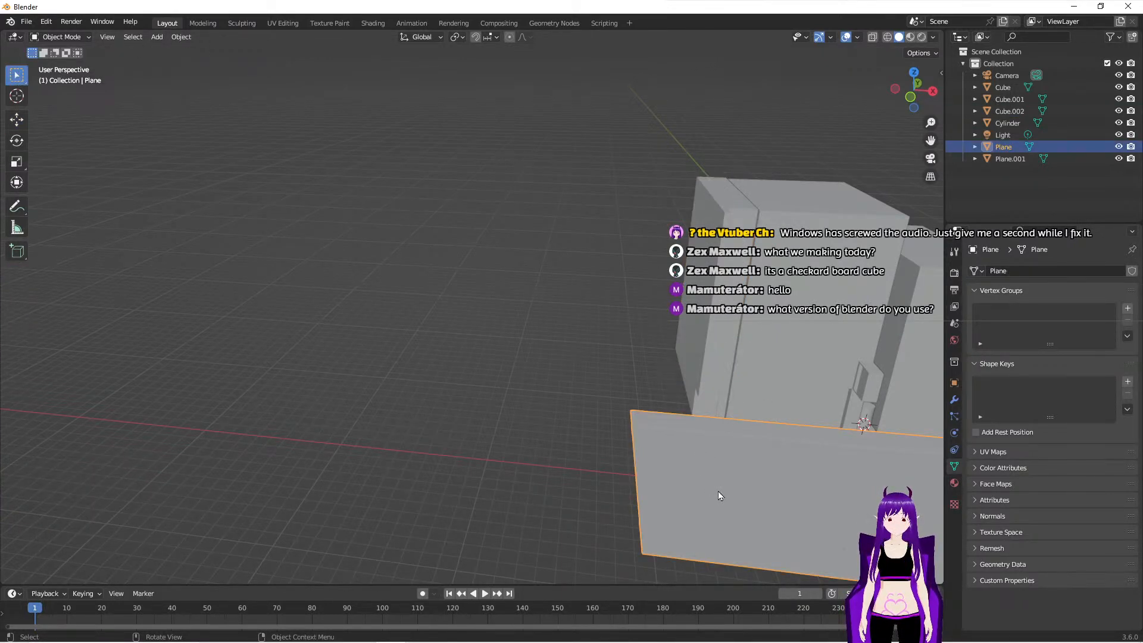
pyautogui.press('Tab')
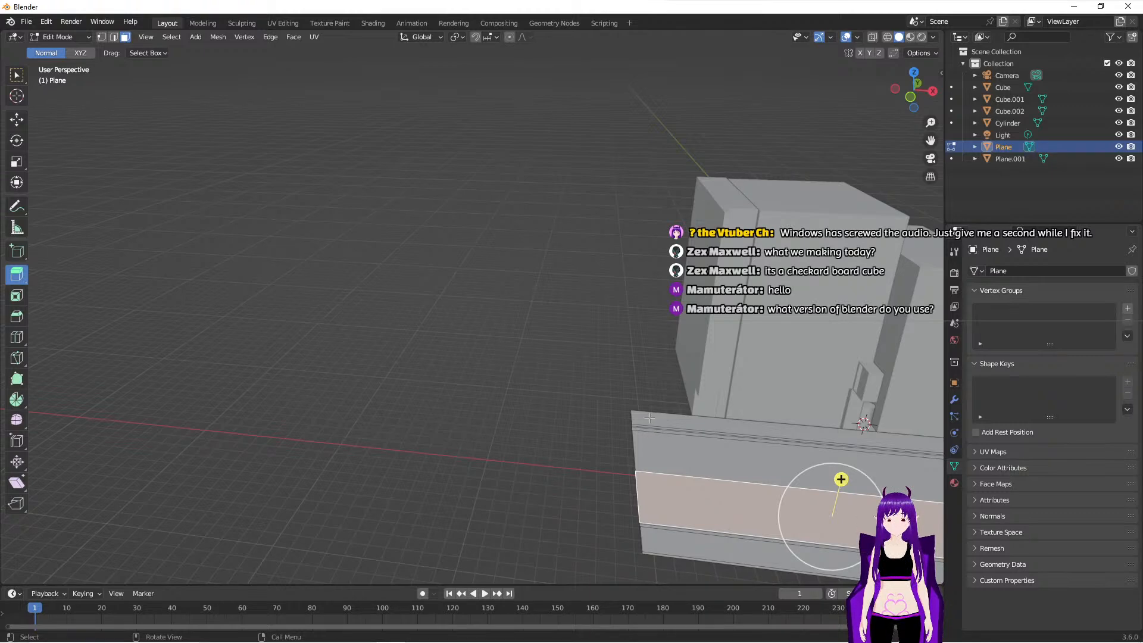
pyautogui.moveTo(584, 380); pyautogui.dragTo(662, 564)
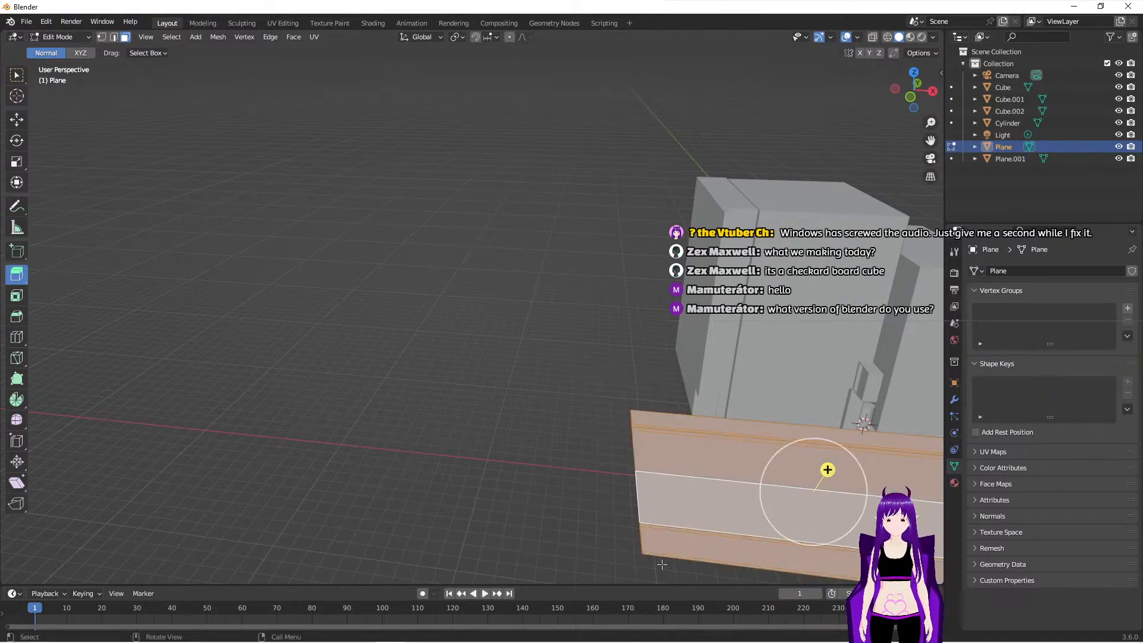
pyautogui.click(114, 36)
pyautogui.moveTo(555, 343); pyautogui.dragTo(650, 572)
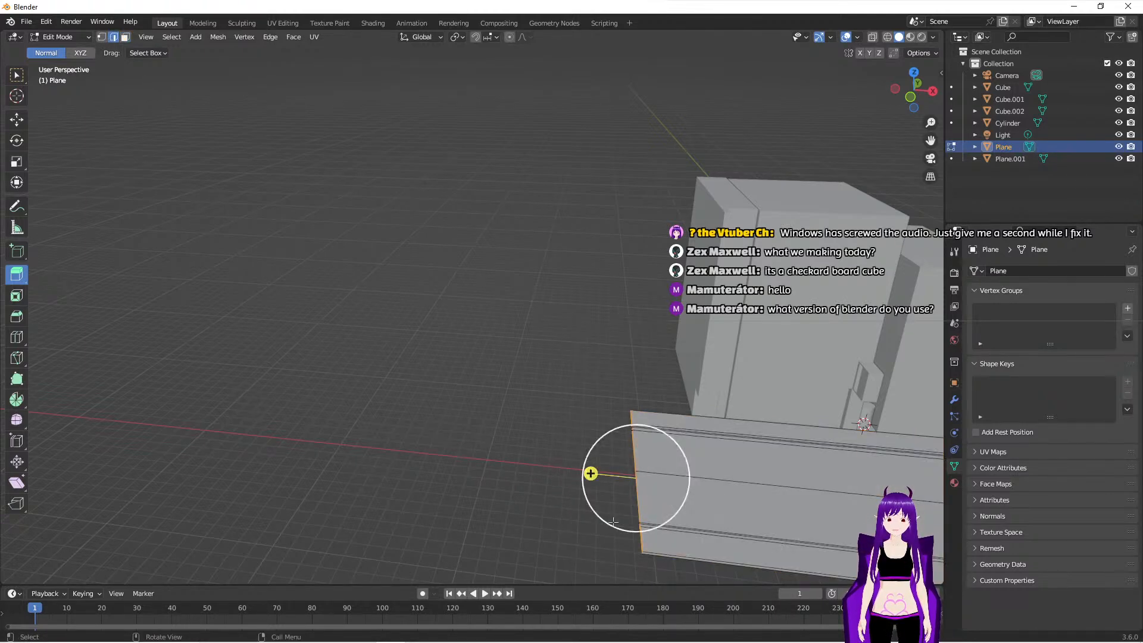
pyautogui.click(21, 76)
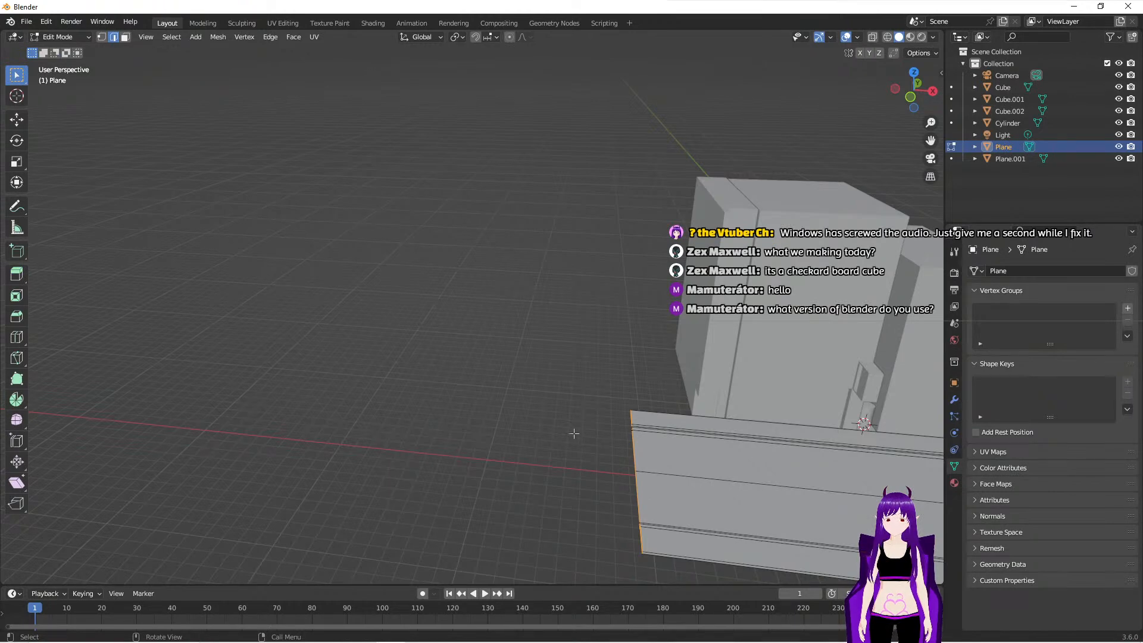
pyautogui.click(17, 120)
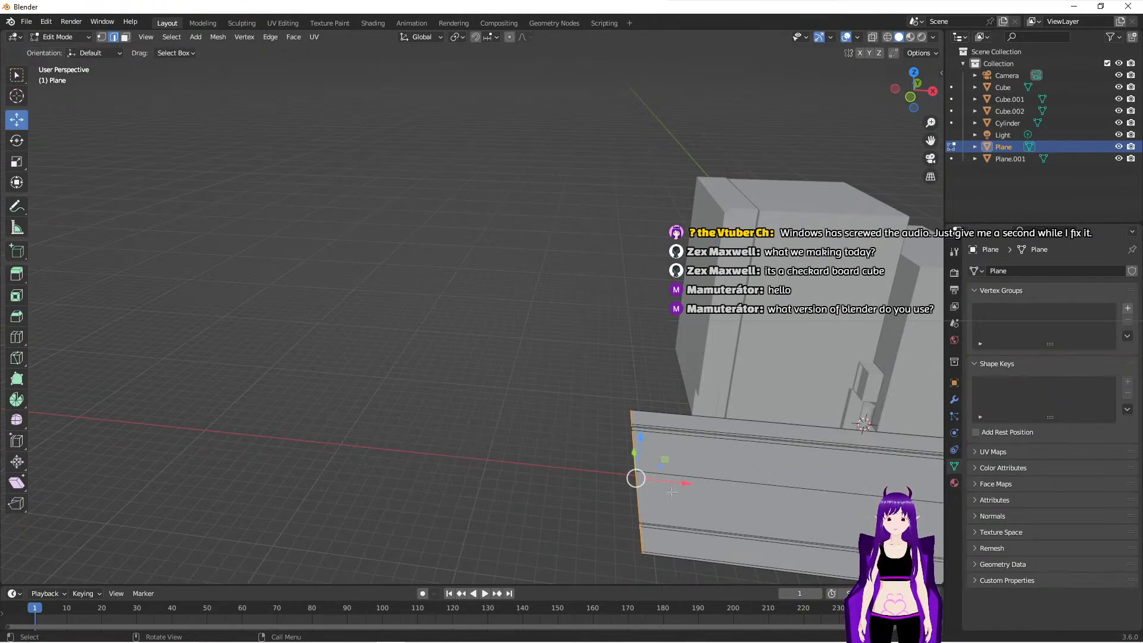
pyautogui.moveTo(685, 485); pyautogui.dragTo(940, 427)
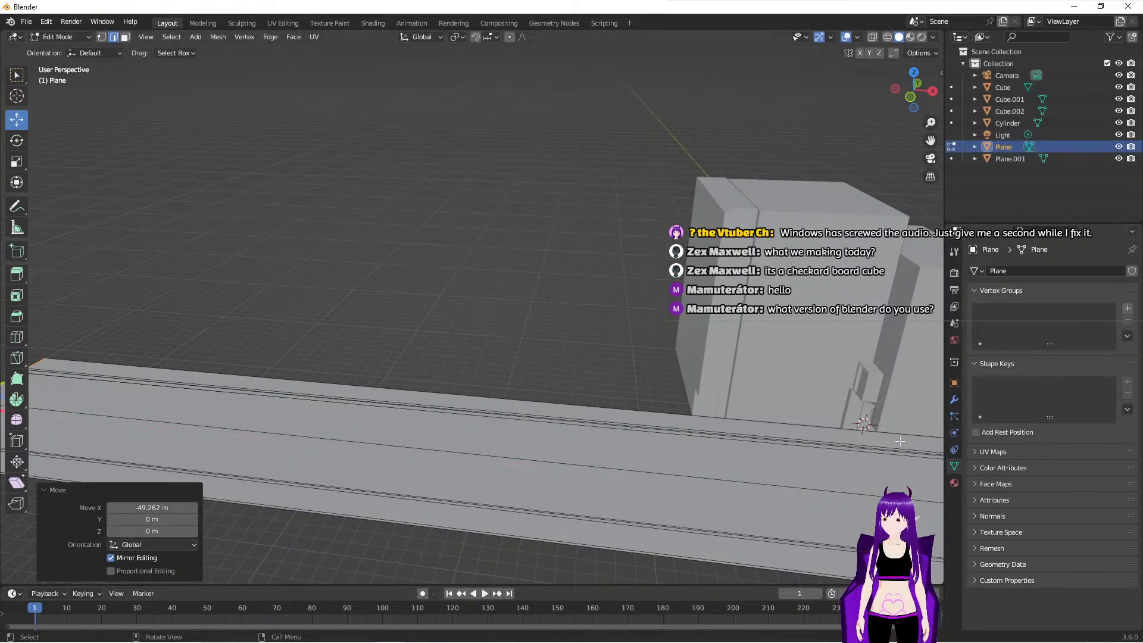
pyautogui.moveTo(736, 397); pyautogui.dragTo(644, 379, button='middle')
pyautogui.scroll(-3, 665, 400)
pyautogui.moveTo(712, 425); pyautogui.dragTo(430, 490, button='middle')
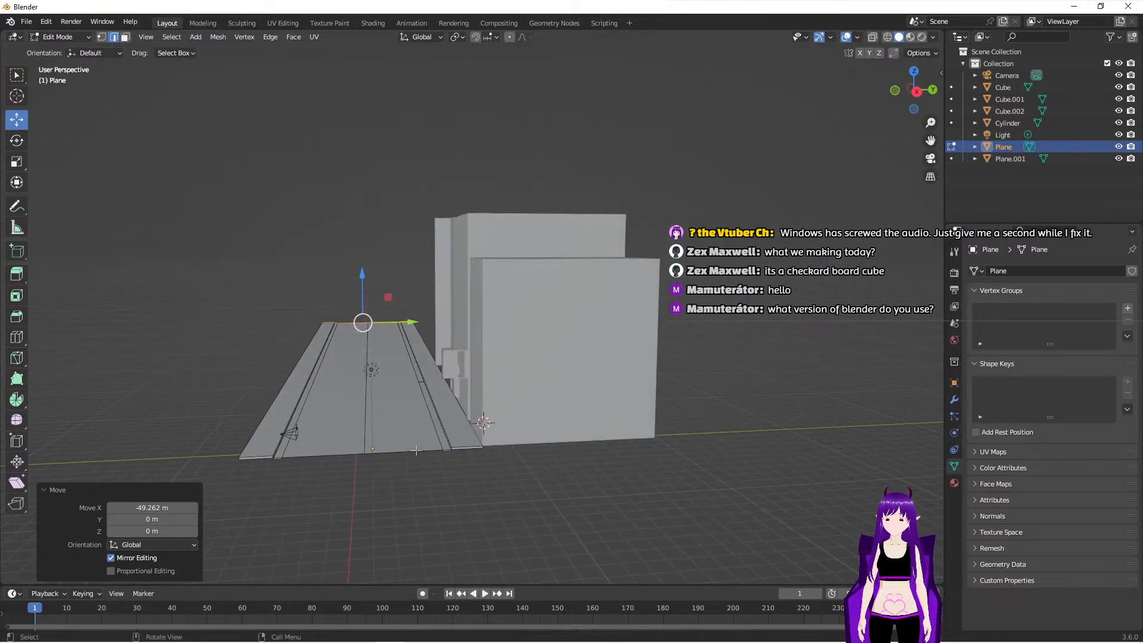
# - In the road plane's Edit Mode, loop-cut a close lengthwise pair in the outer lane away from the buildings, with a slide factor of 0.880
pyautogui.press('Tab')
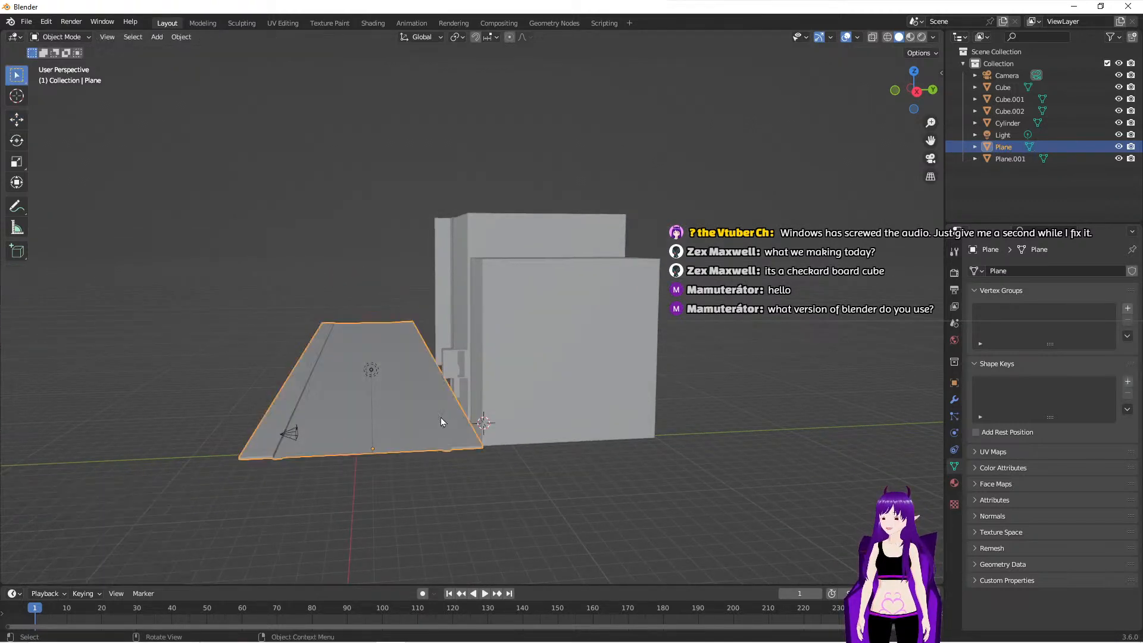
pyautogui.moveTo(463, 506); pyautogui.dragTo(542, 483, button='middle')
pyautogui.press('Tab')
pyautogui.scroll(2, 542, 483)
pyautogui.moveTo(602, 511); pyautogui.dragTo(591, 502, button='middle')
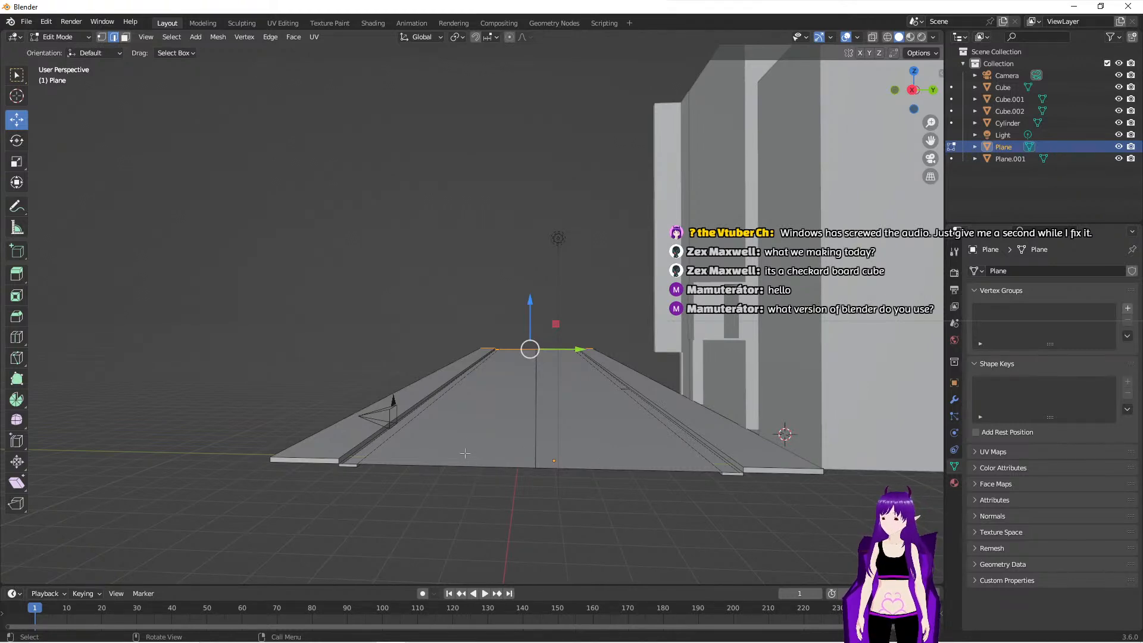
pyautogui.click(17, 337)
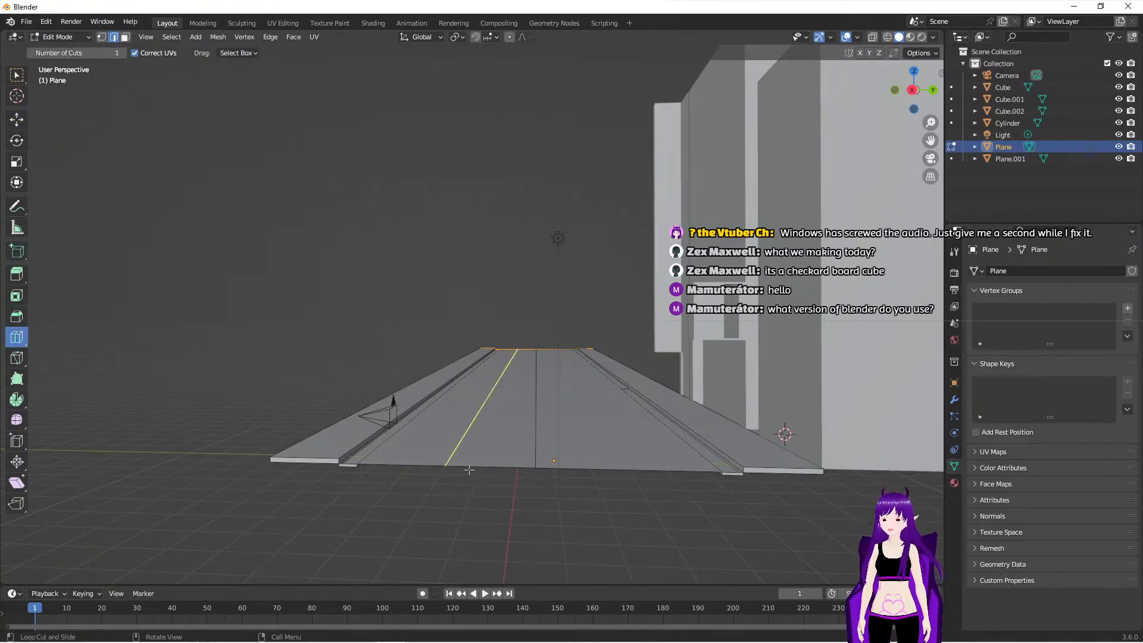
pyautogui.moveTo(463, 465); pyautogui.dragTo(394, 447)
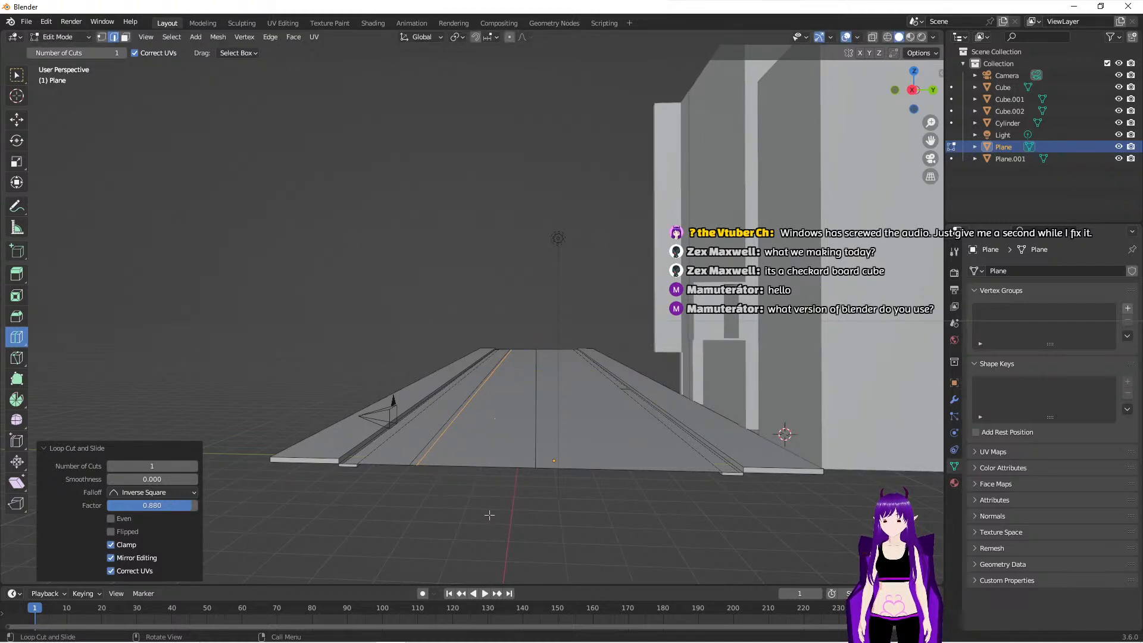
# - Loop-cut a close lengthwise pair between that strip and the road's centre line, sliding the second loop to a factor of about 0.758
pyautogui.scroll(3, 490, 516)
pyautogui.keyDown('shift'); pyautogui.moveTo(489, 515); pyautogui.dragTo(474, 473, button='middle'); pyautogui.keyUp('shift')
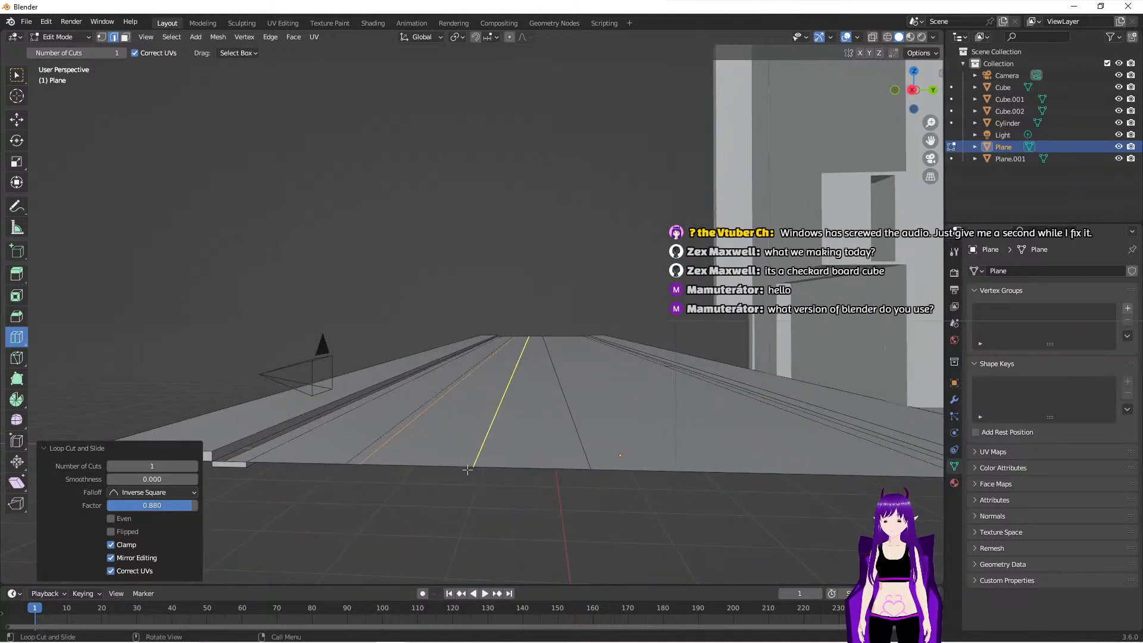
pyautogui.click(463, 465)
pyautogui.moveTo(487, 470); pyautogui.dragTo(442, 463)
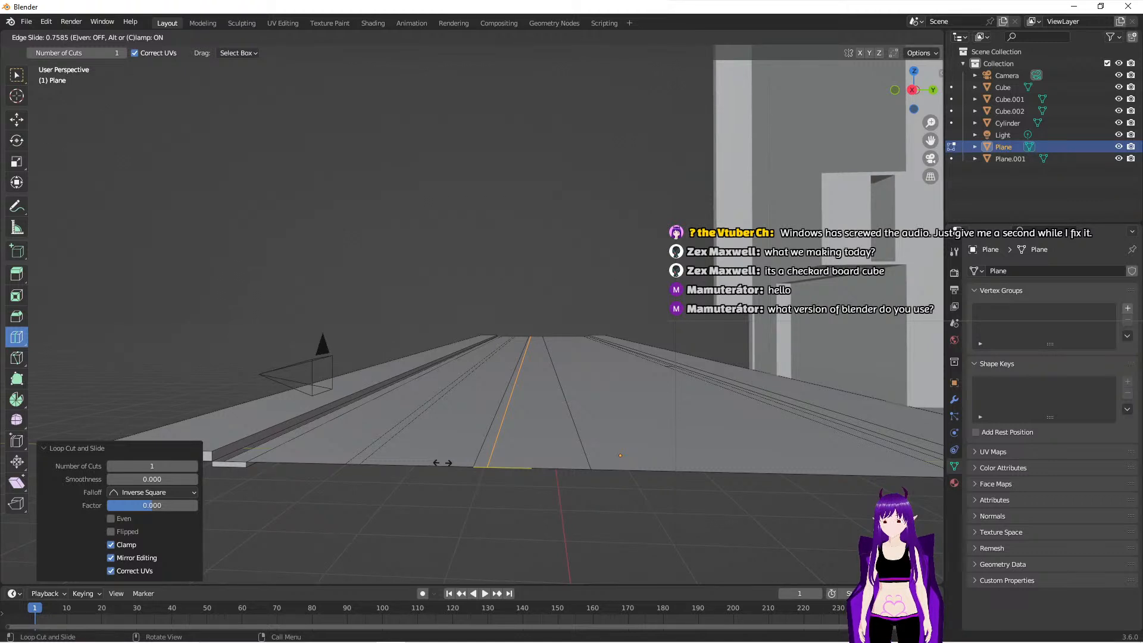
pyautogui.moveTo(442, 463); pyautogui.dragTo(442, 462)
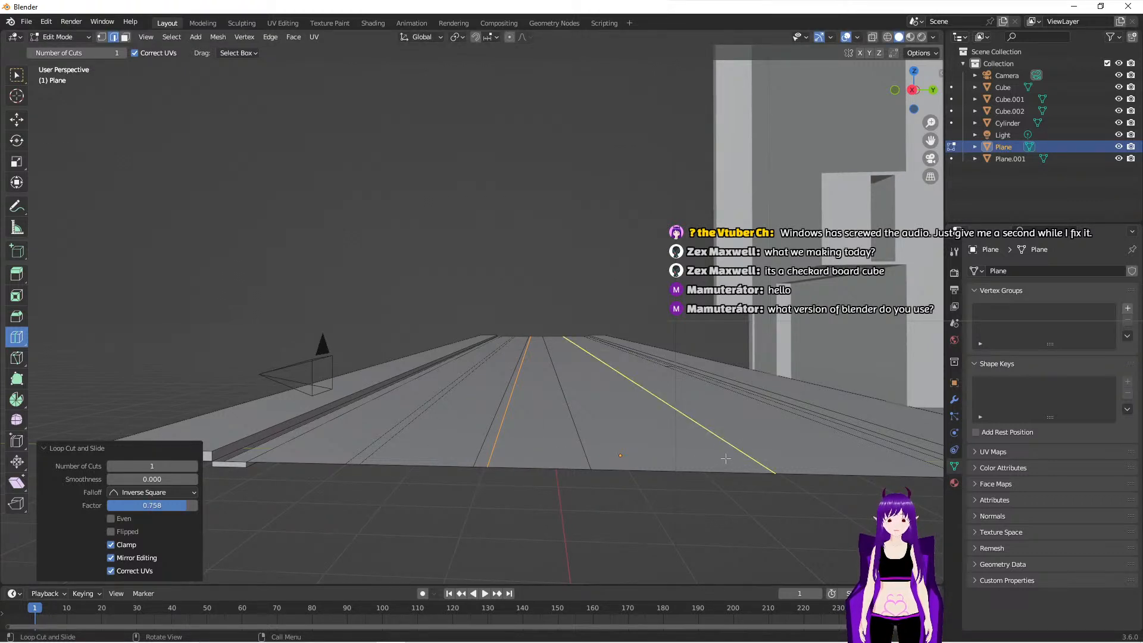
# - Loop-cut a close lengthwise pair in the outer lane on the building side, sliding the second loop to a factor of about 0.868
pyautogui.click(726, 458)
pyautogui.moveTo(701, 466); pyautogui.dragTo(696, 466)
pyautogui.moveTo(765, 476); pyautogui.dragTo(667, 488)
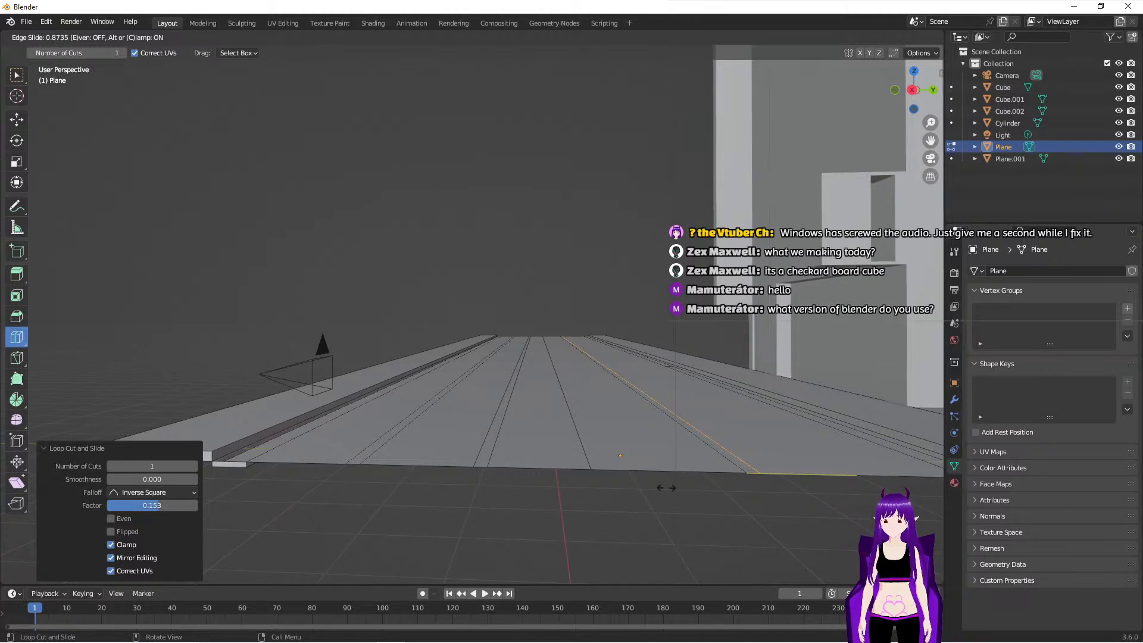
pyautogui.moveTo(666, 488); pyautogui.dragTo(663, 483)
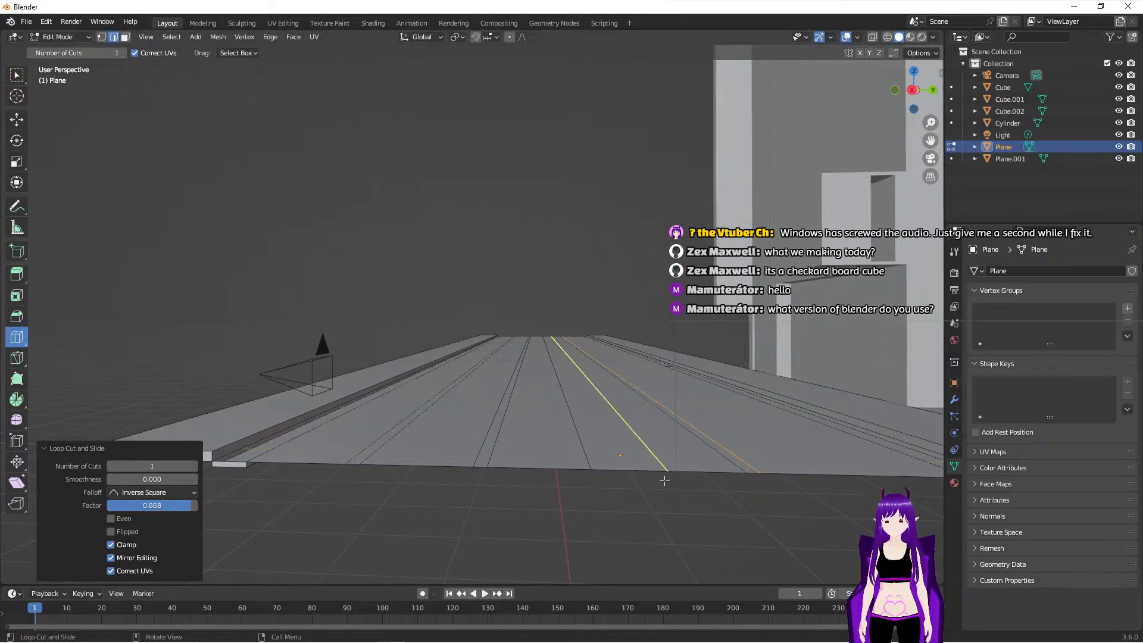
# - Loop-cut a close lengthwise pair between the centre line and the building-side strip, with a slide factor of 0.665
pyautogui.keyDown('shift'); pyautogui.moveTo(702, 543); pyautogui.dragTo(633, 549, button='middle'); pyautogui.keyUp('shift')
pyautogui.moveTo(524, 497)
pyautogui.mouseDown()
pyautogui.moveTo(516, 503)
pyautogui.moveTo(551, 500)
pyautogui.moveTo(513, 501)
pyautogui.mouseUp()
pyautogui.moveTo(462, 523); pyautogui.dragTo(417, 387, button='middle')
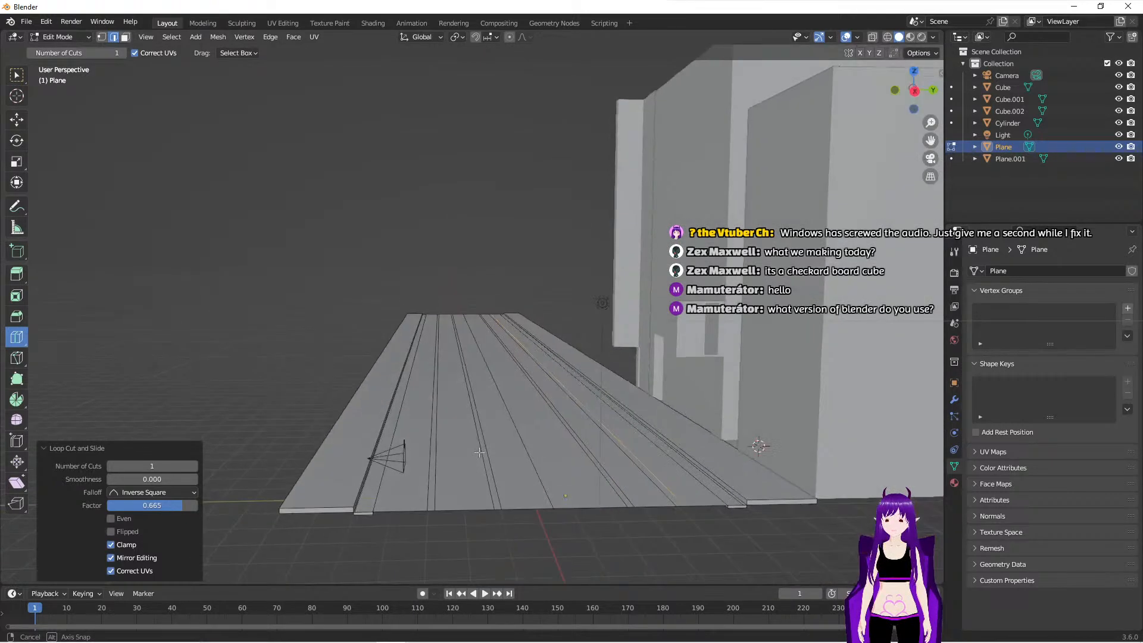
# - Select the four narrow lengthwise strips of the road as faces and extrude them about 0.097 m downward
pyautogui.click(24, 78)
pyautogui.click(433, 483)
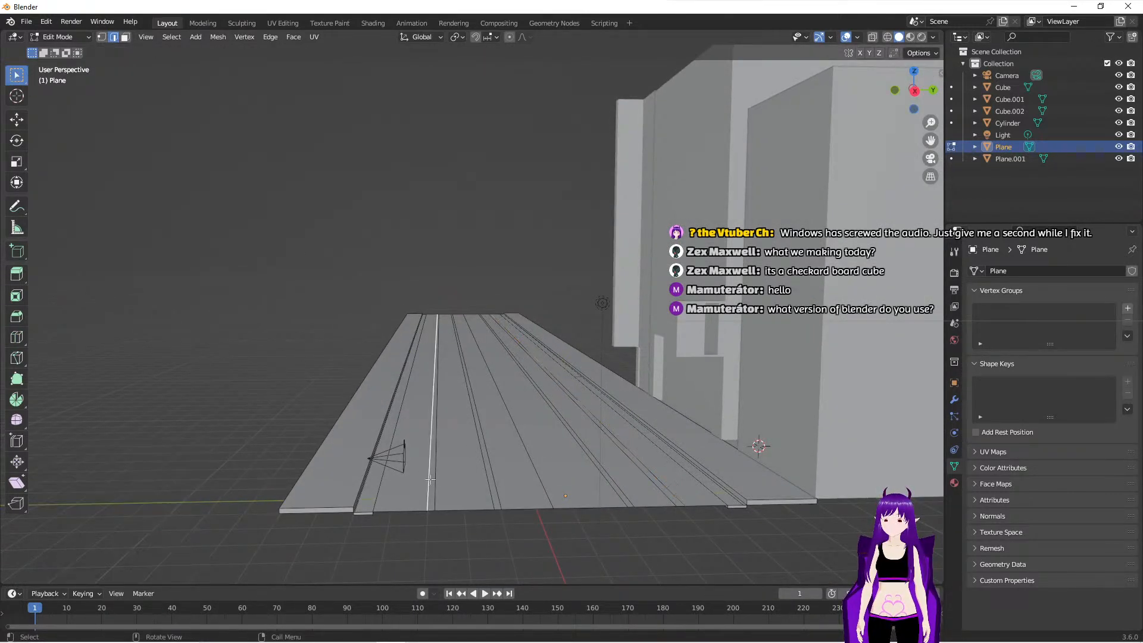
pyautogui.click(125, 37)
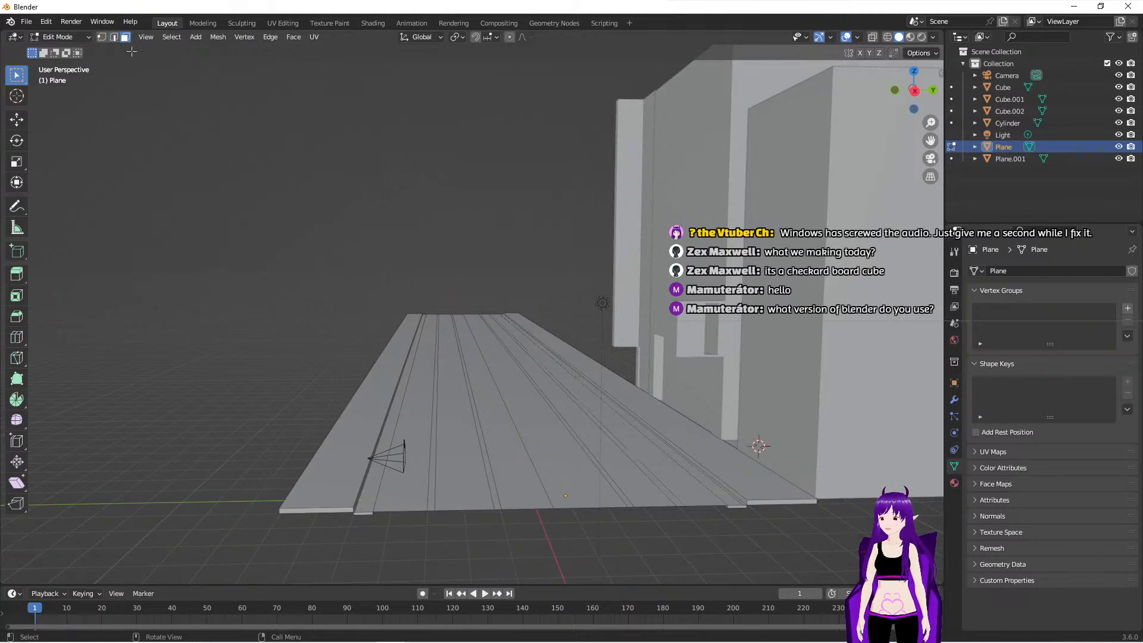
pyautogui.keyDown('shift'); pyautogui.click(433, 451); pyautogui.keyUp('shift')
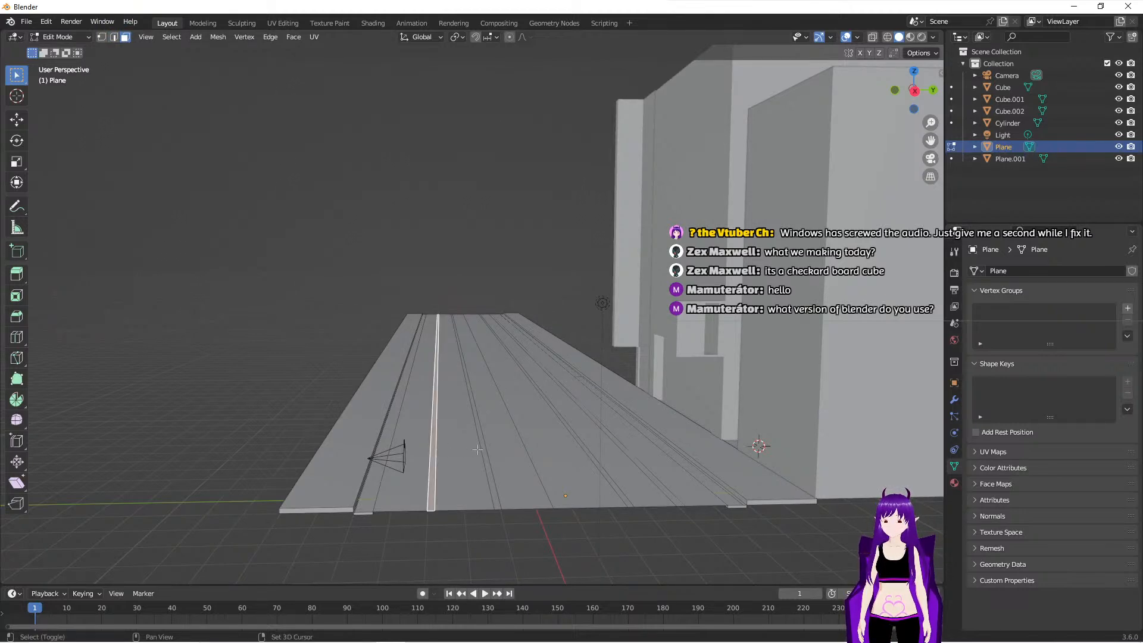
pyautogui.keyDown('shift'); pyautogui.click(481, 450); pyautogui.keyUp('shift')
pyautogui.keyDown('shift'); pyautogui.click(463, 451); pyautogui.keyUp('shift')
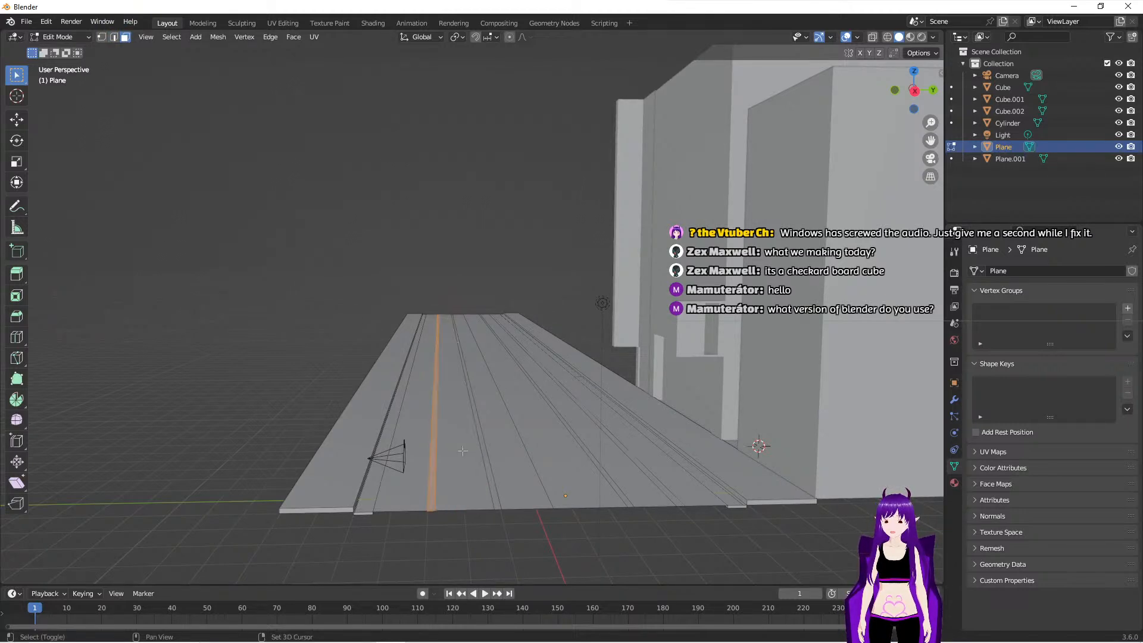
pyautogui.keyDown('shift'); pyautogui.click(485, 452); pyautogui.keyUp('shift')
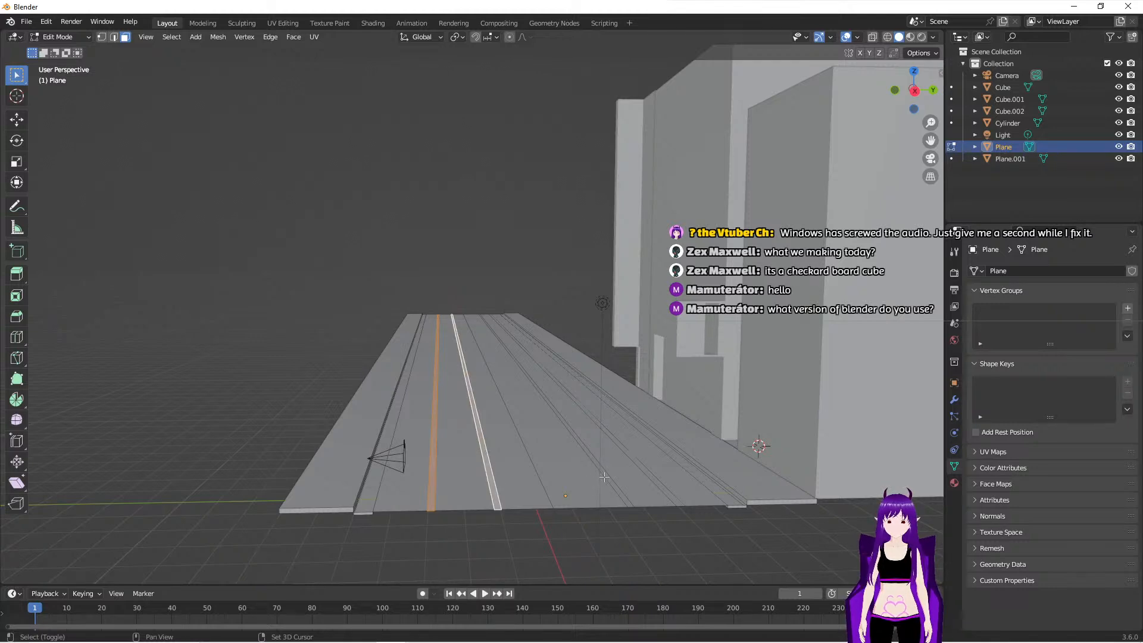
pyautogui.keyDown('shift'); pyautogui.click(605, 476); pyautogui.keyUp('shift')
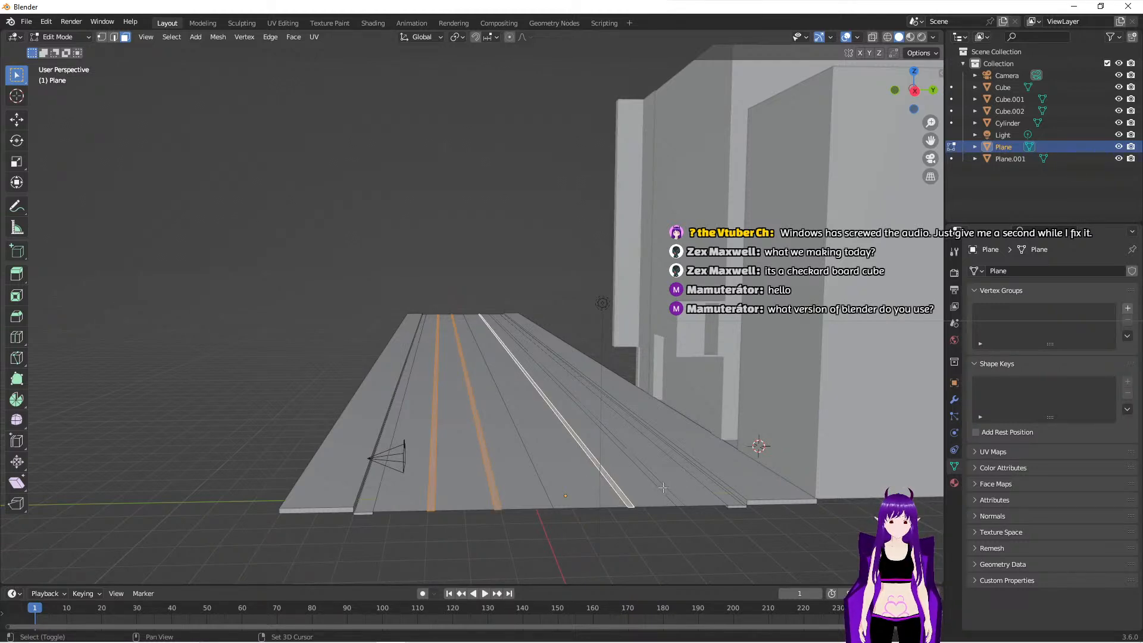
pyautogui.keyDown('shift'); pyautogui.click(663, 487); pyautogui.keyUp('shift')
pyautogui.moveTo(605, 512); pyautogui.dragTo(600, 505, button='middle')
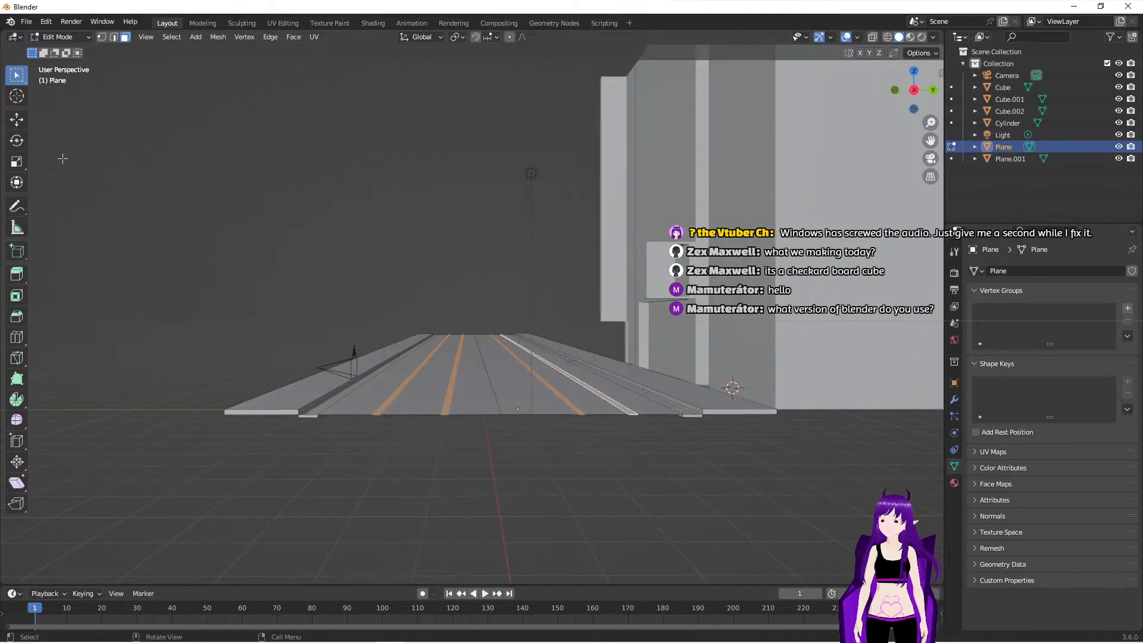
pyautogui.click(17, 274)
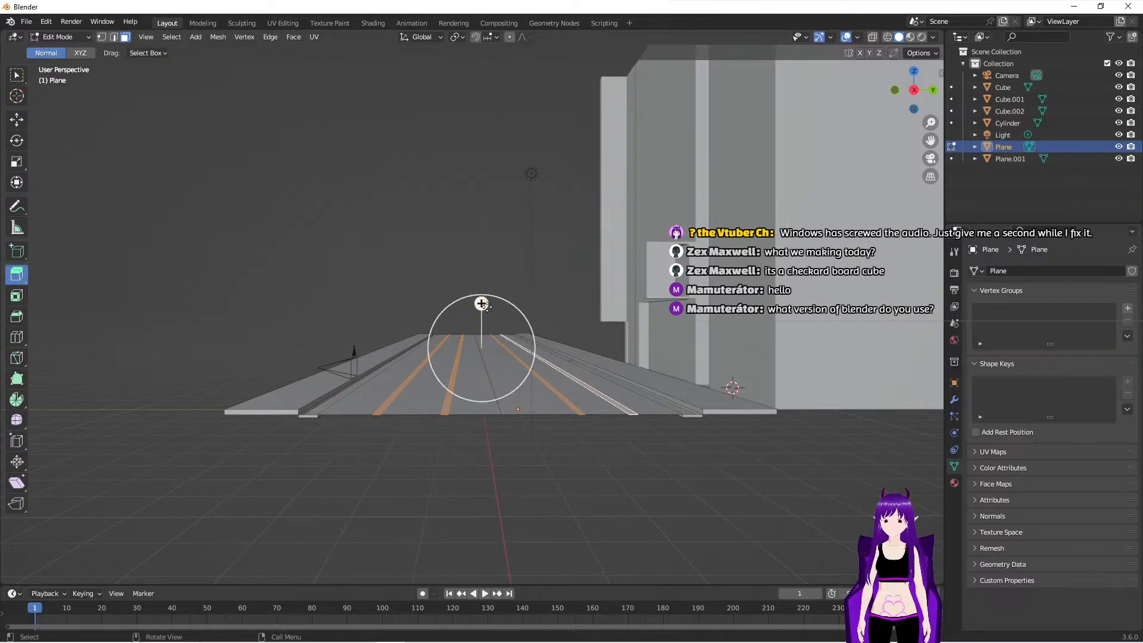
pyautogui.moveTo(482, 304); pyautogui.dragTo(479, 308)
# - Examine the four sunken strips along the road from several angles and return to Object Mode
pyautogui.scroll(3, 516, 443)
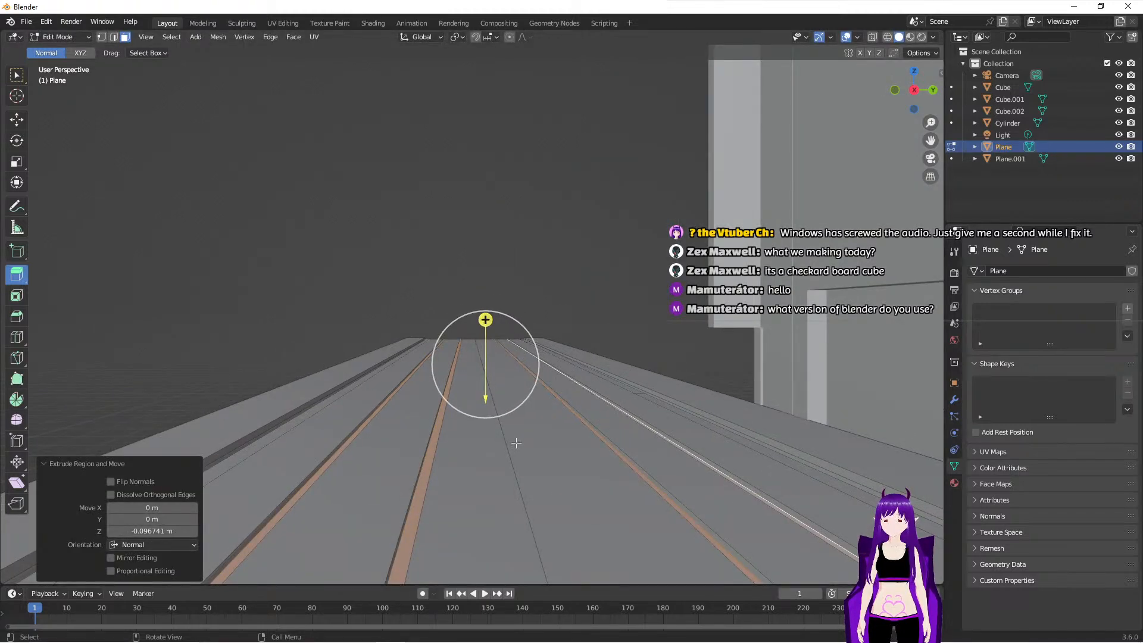
pyautogui.moveTo(506, 463); pyautogui.dragTo(534, 481, button='middle')
pyautogui.moveTo(623, 475)
pyautogui.mouseDown(button='middle')
pyautogui.moveTo(638, 474)
pyautogui.moveTo(630, 462)
pyautogui.mouseUp(button='middle')
pyautogui.moveTo(558, 415); pyautogui.dragTo(455, 418, button='middle')
pyautogui.moveTo(564, 401); pyautogui.dragTo(612, 460, button='middle')
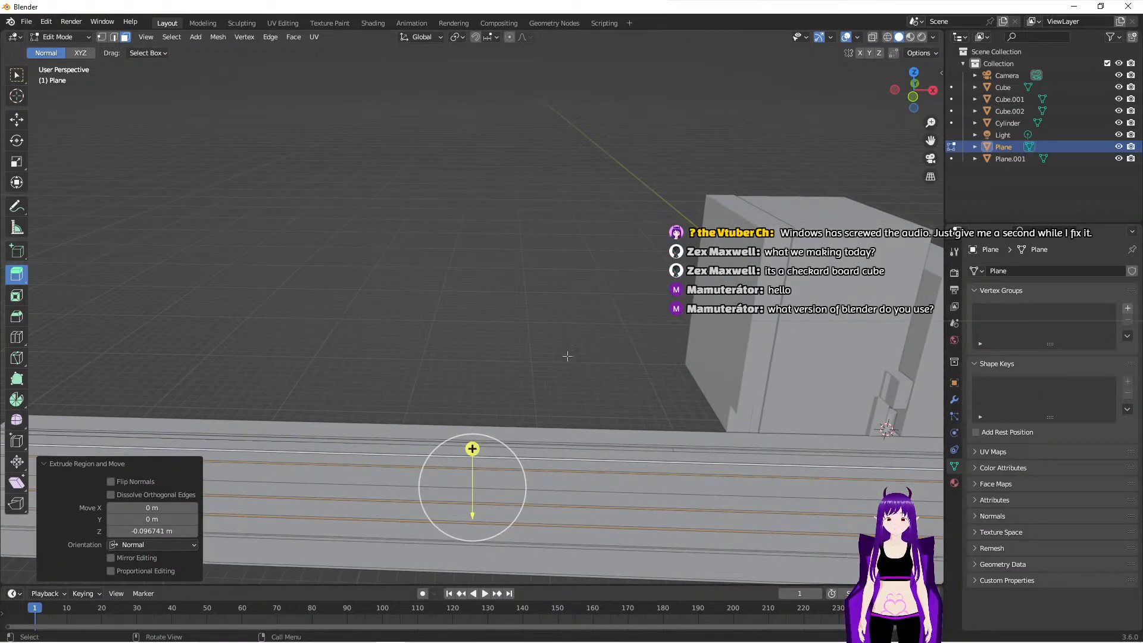
pyautogui.press('Tab')
pyautogui.moveTo(569, 377); pyautogui.dragTo(587, 340, button='middle')
pyautogui.scroll(-2, 587, 339)
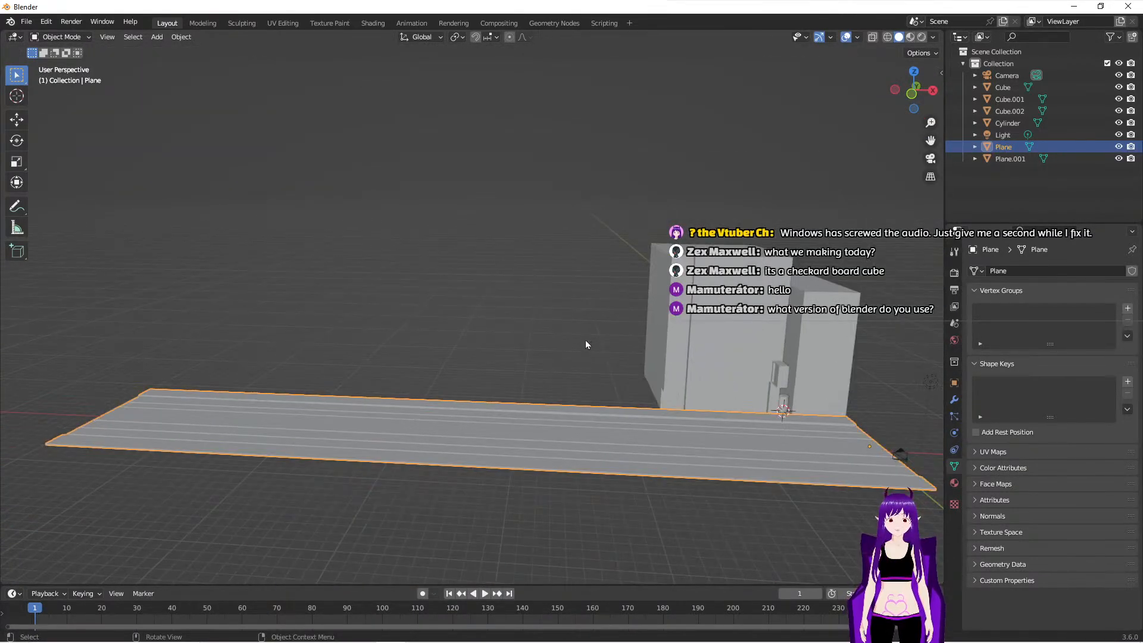
# - Select the camera and compare its framing of the alley and road with its placement in the scene
pyautogui.click(903, 459)
pyautogui.press('KP_0')
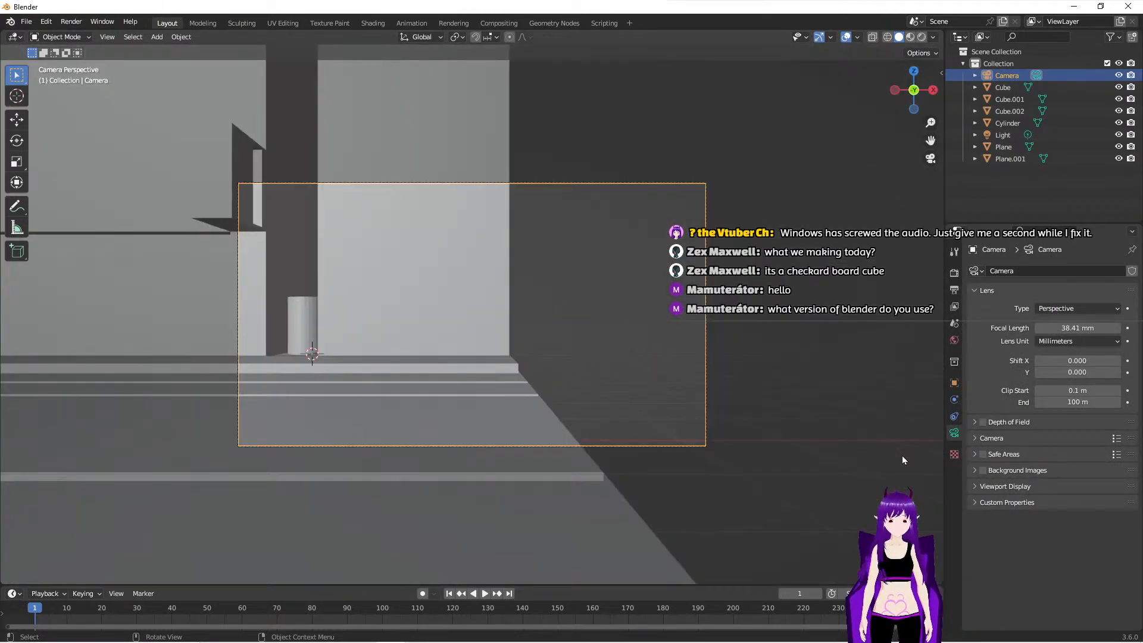
pyautogui.moveTo(595, 417); pyautogui.dragTo(505, 410, button='middle')
pyautogui.scroll(-2, 505, 411)
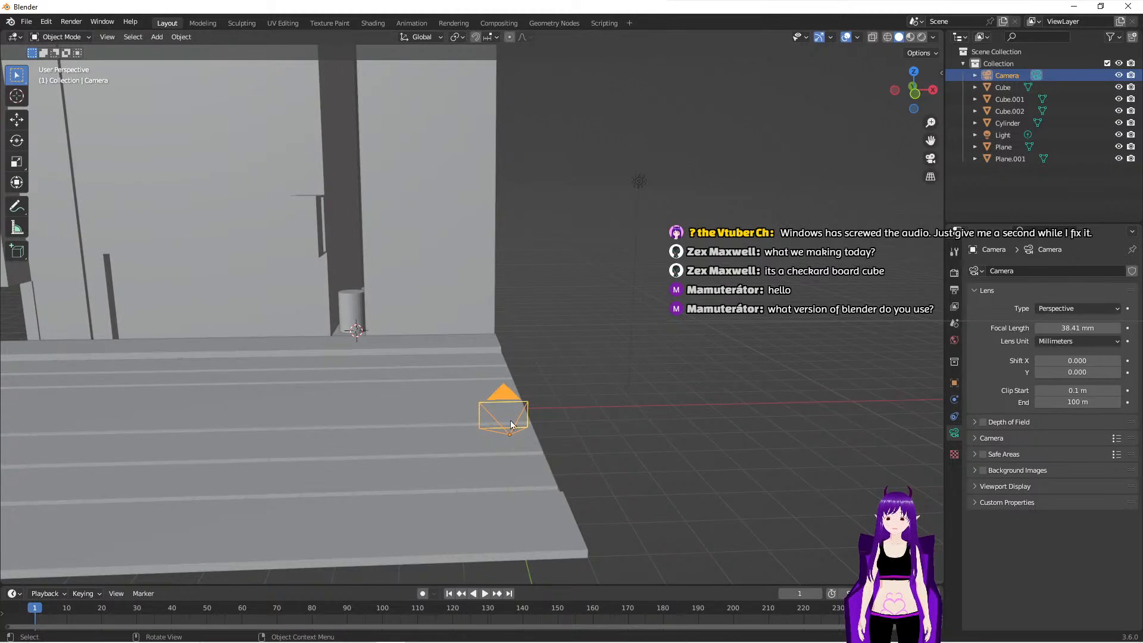
pyautogui.click(507, 429)
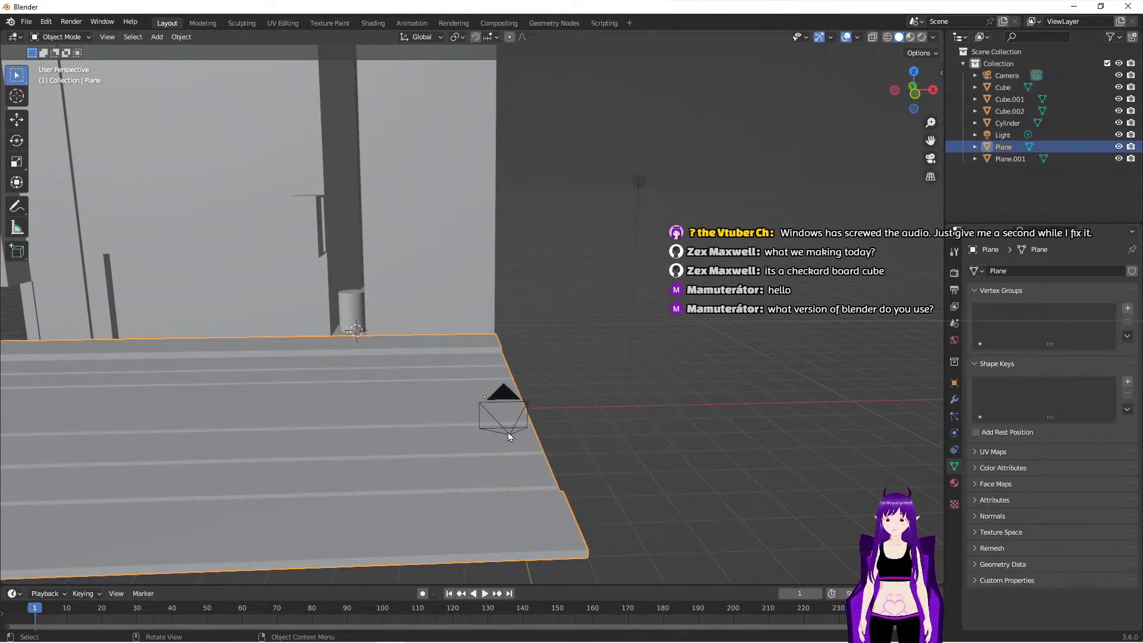
pyautogui.click(509, 433)
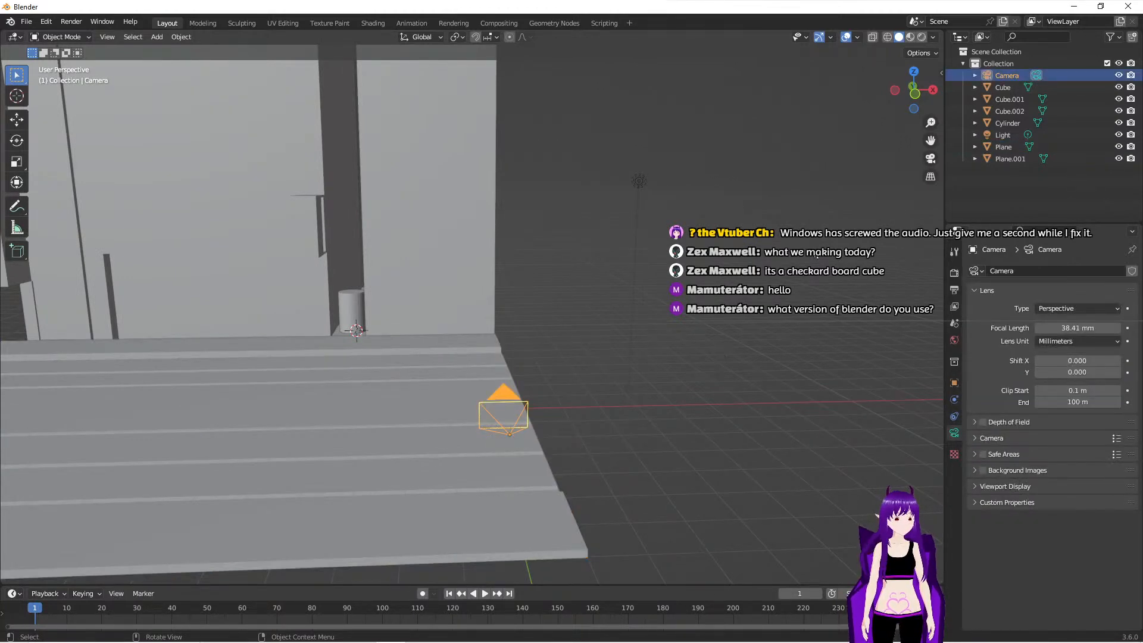
pyautogui.press('KP_0')
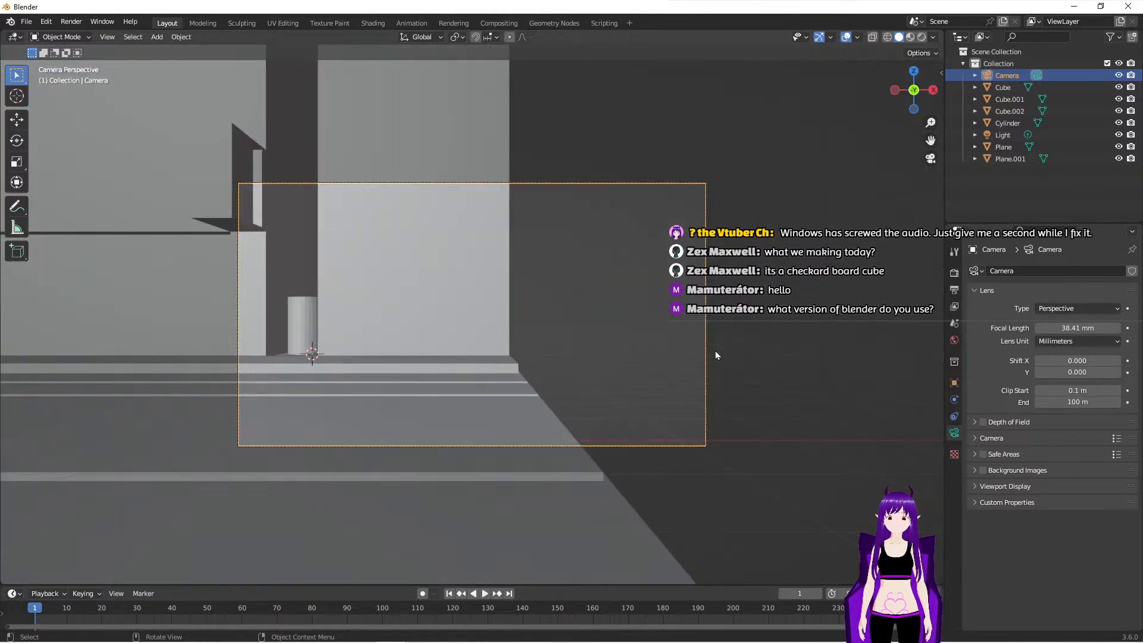
pyautogui.moveTo(714, 353); pyautogui.dragTo(524, 333, button='middle')
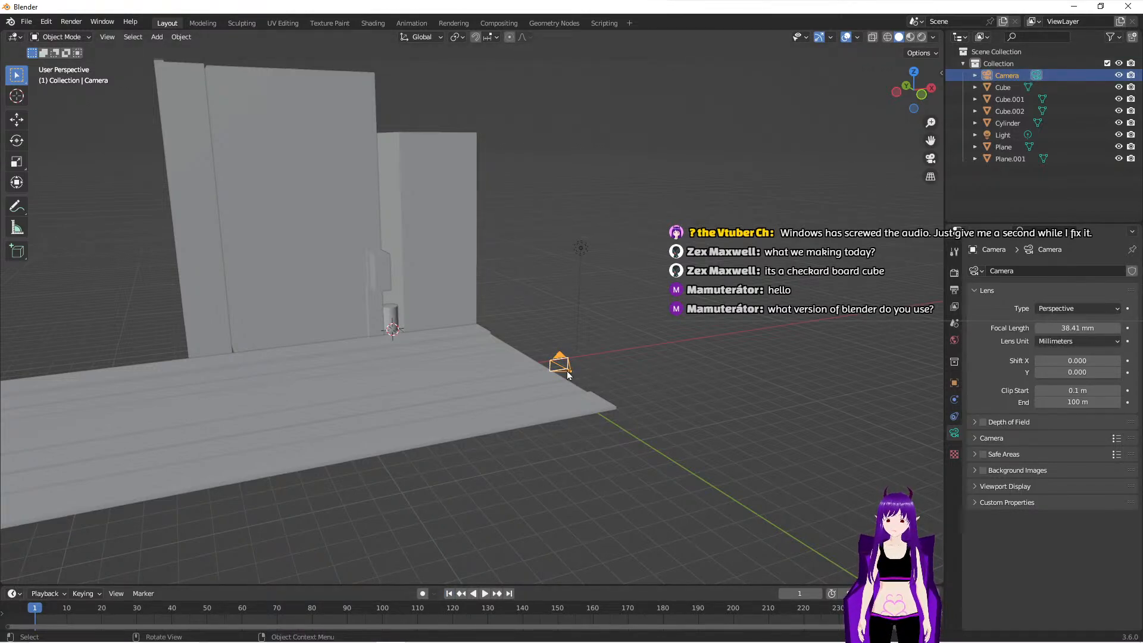
# - Look through the camera and insert a keyframe for its X, Y and Z location at frame 1
pyautogui.press('KP_0')
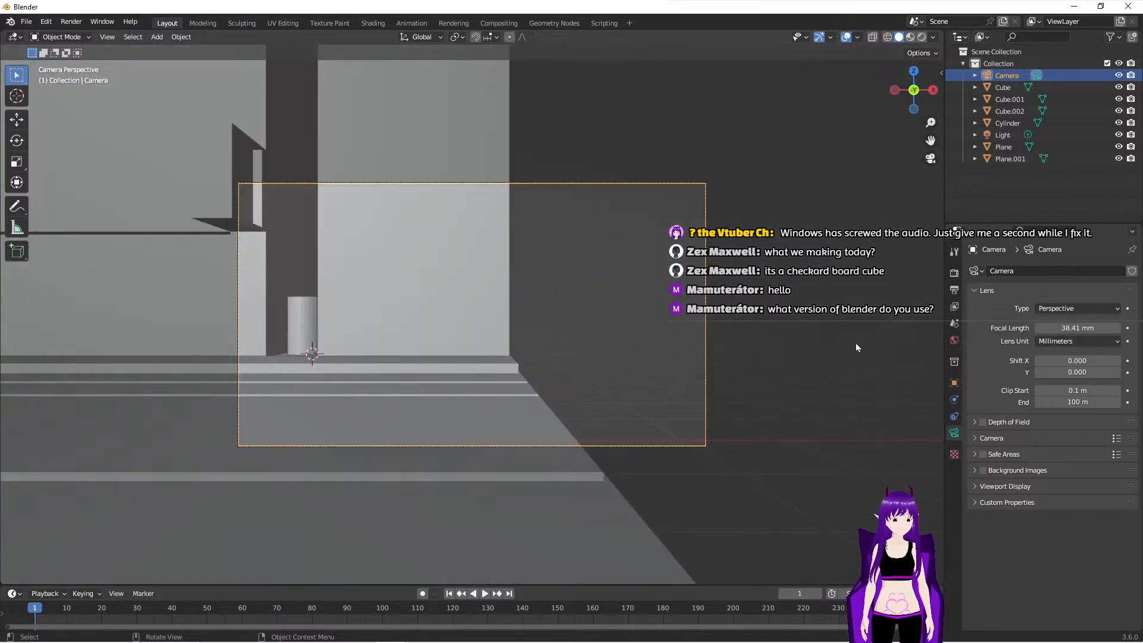
pyautogui.click(955, 383)
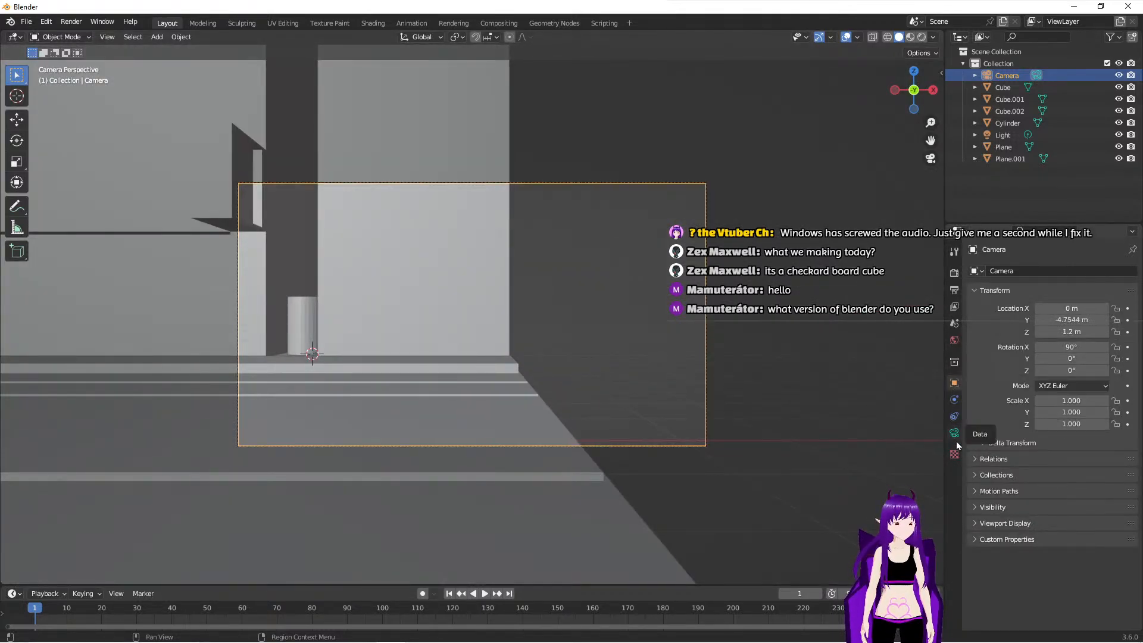
pyautogui.press('i')
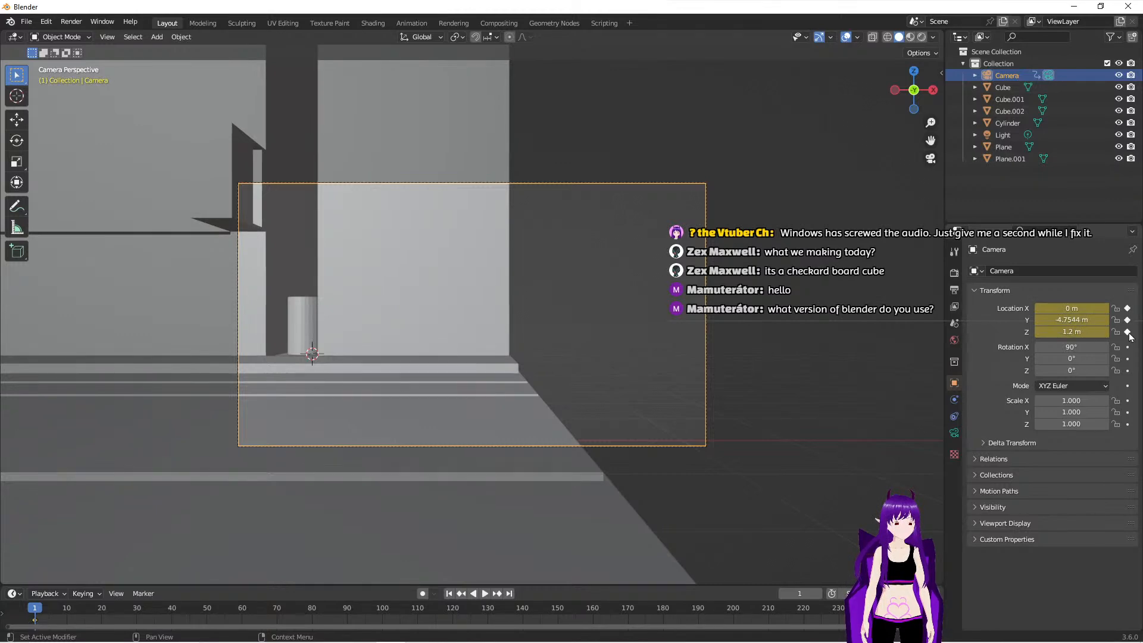
# - Go to the last frame, 250, and move the camera -68.738 m along X to the road's far end
pyautogui.moveTo(500, 295); pyautogui.dragTo(509, 325, button='middle')
pyautogui.scroll(-8, 509, 325)
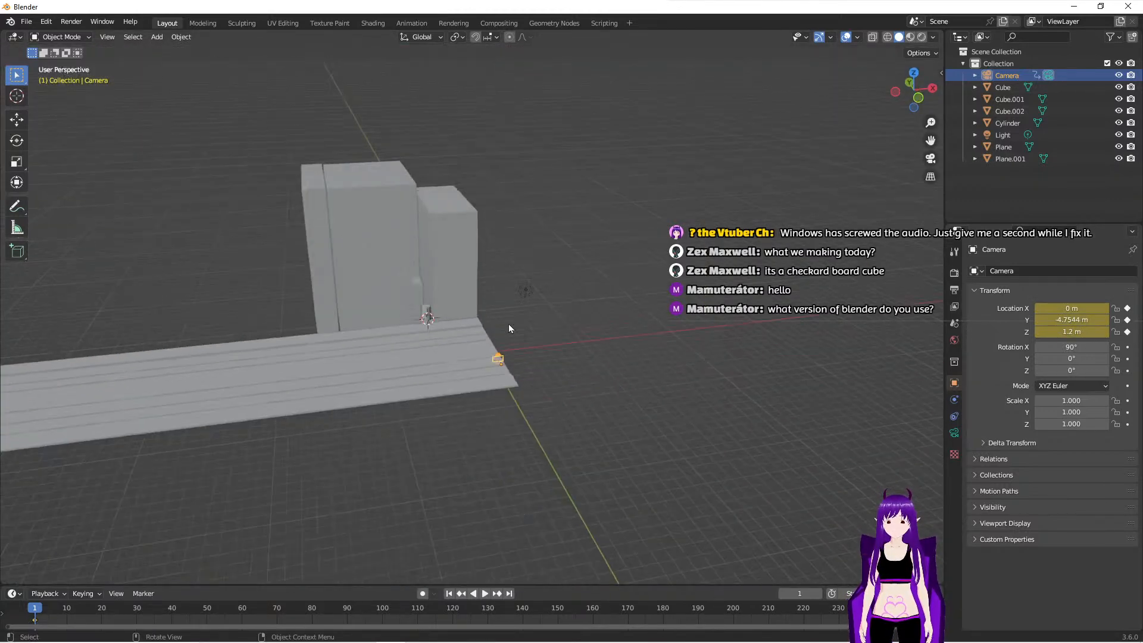
pyautogui.scroll(-3, 532, 342)
pyautogui.scroll(2, 532, 342)
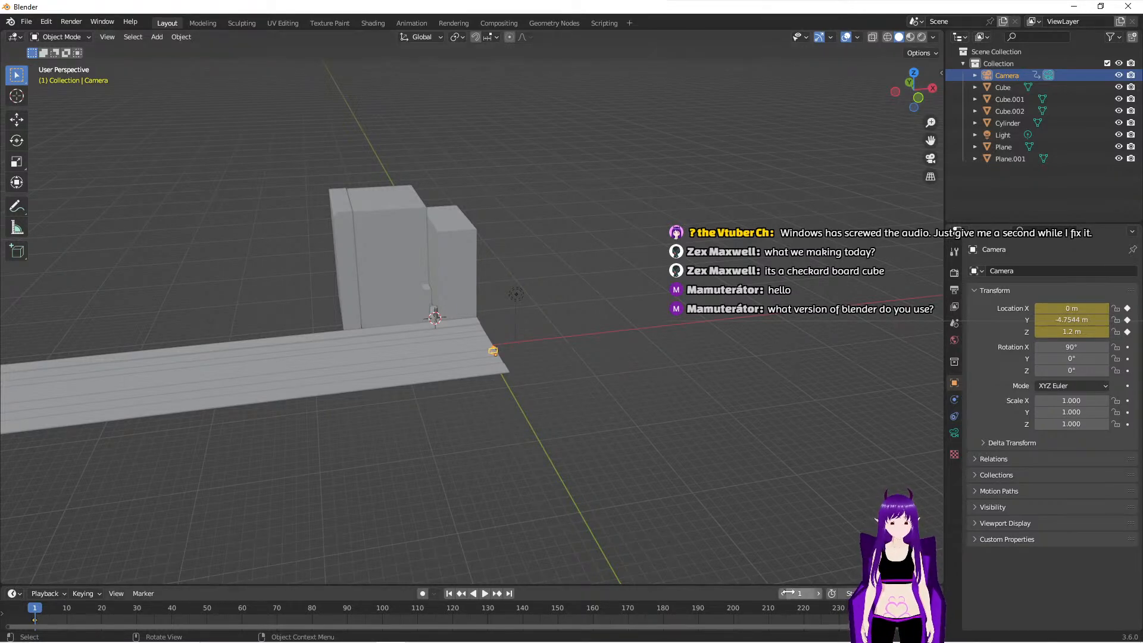
pyautogui.click(509, 594)
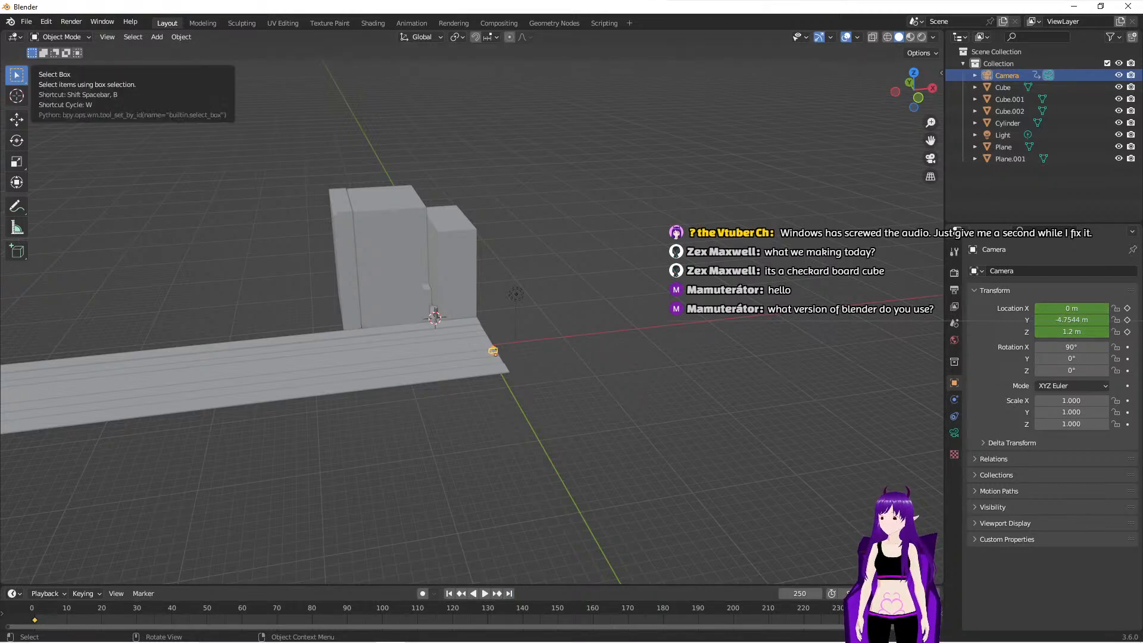
pyautogui.click(17, 119)
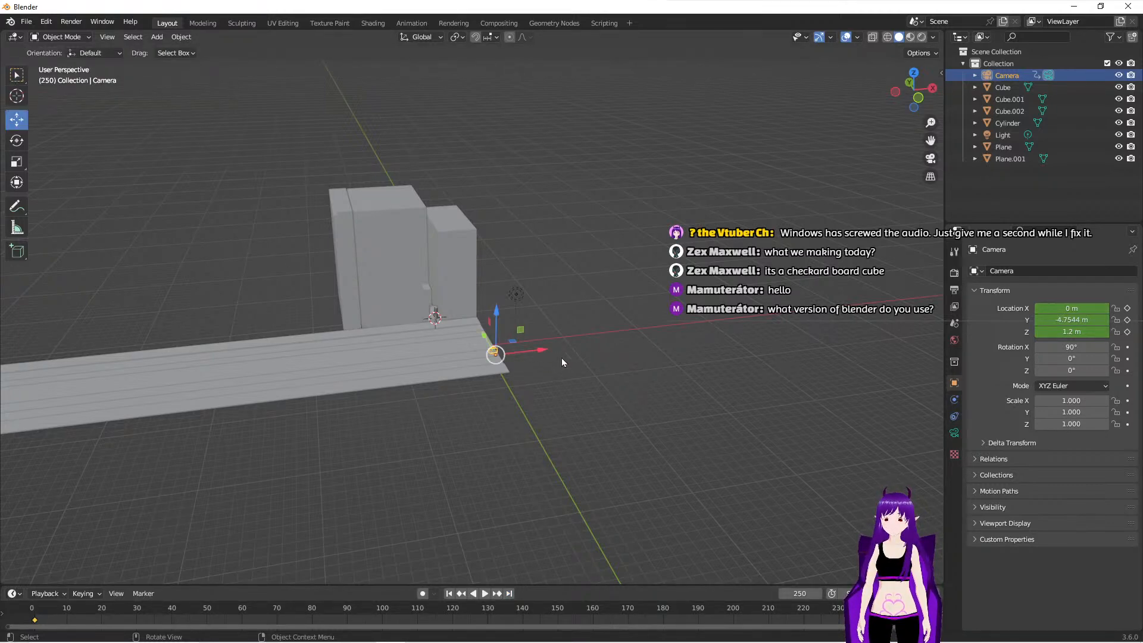
pyautogui.moveTo(617, 337); pyautogui.dragTo(583, 374, button='middle')
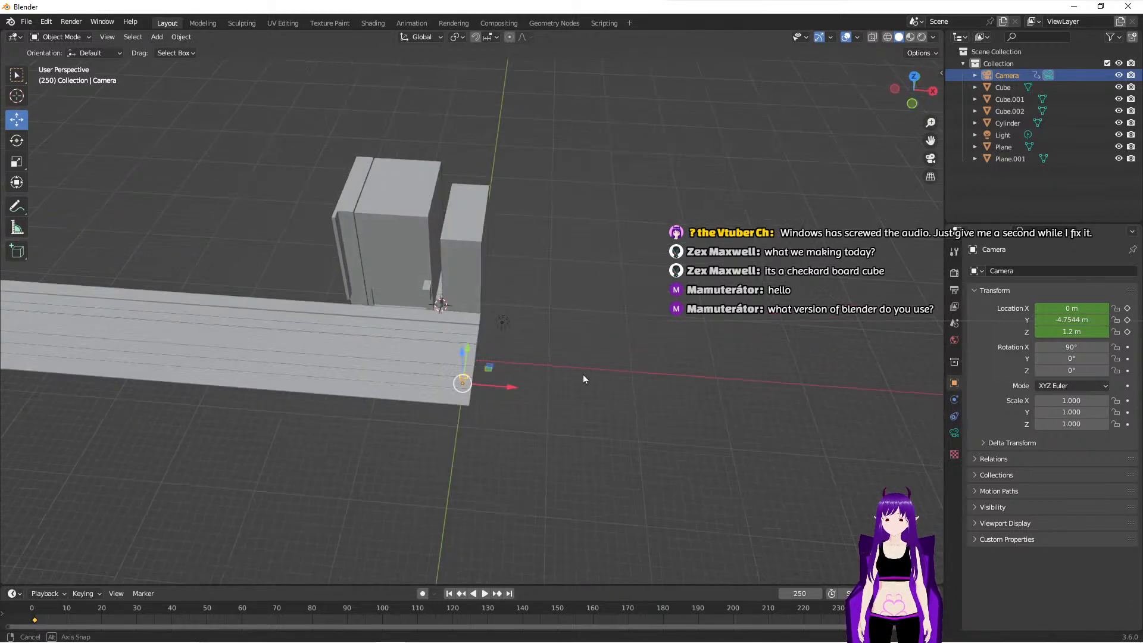
pyautogui.scroll(-3, 522, 389)
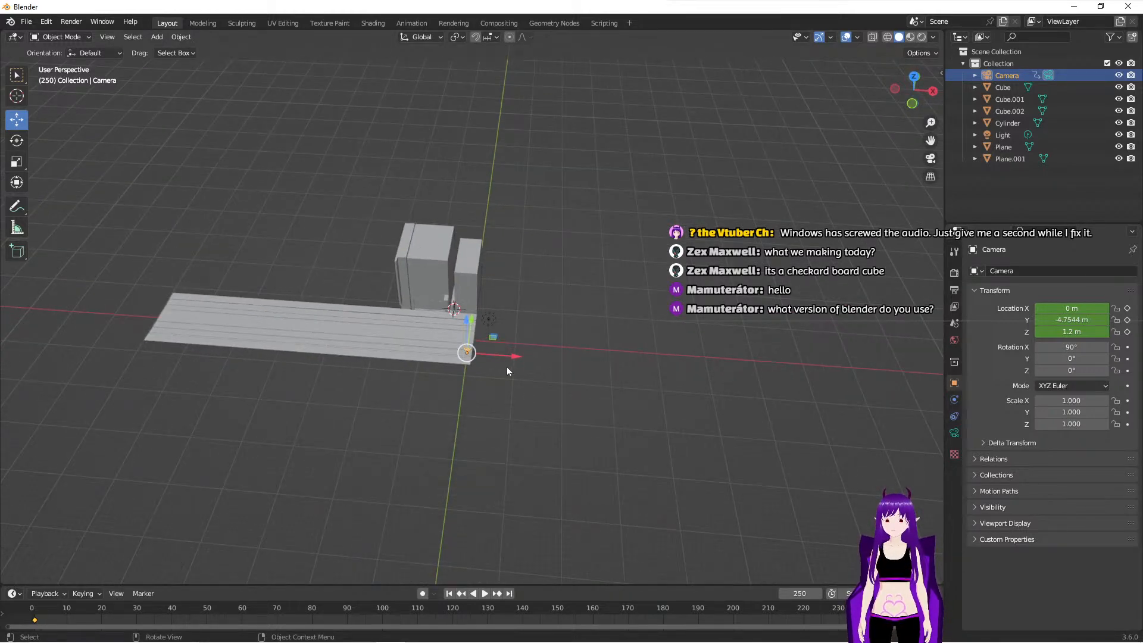
pyautogui.moveTo(512, 358); pyautogui.dragTo(197, 328)
# - Look through the camera and insert a keyframe for its X, Y and Z location at frame 250
pyautogui.press('KP_0')
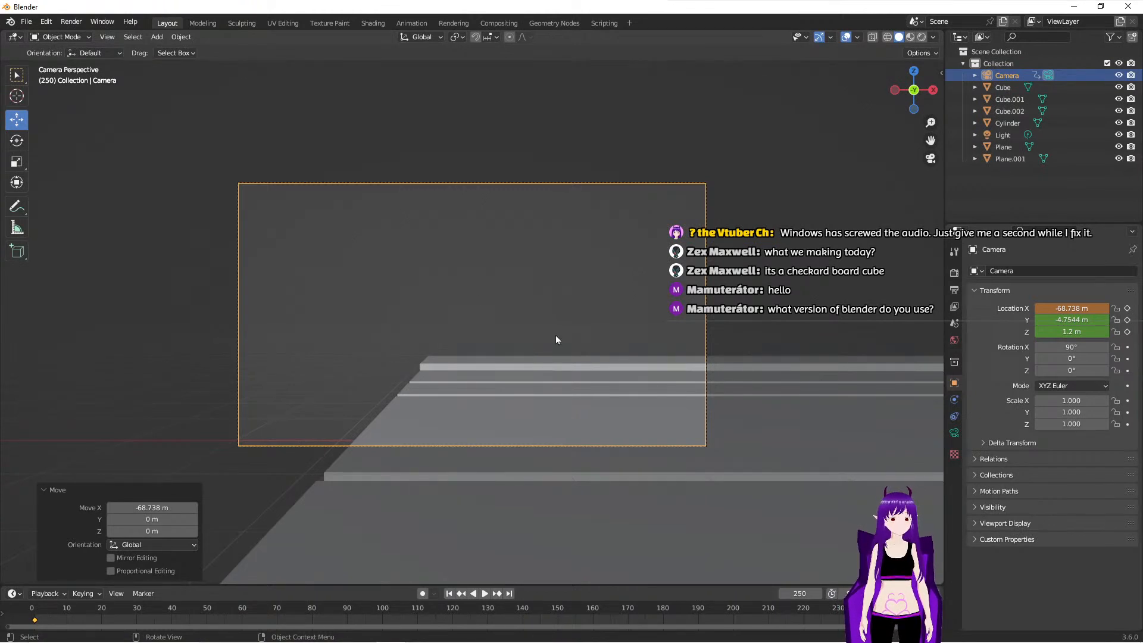
pyautogui.scroll(-1, 423, 265)
pyautogui.click(1128, 309)
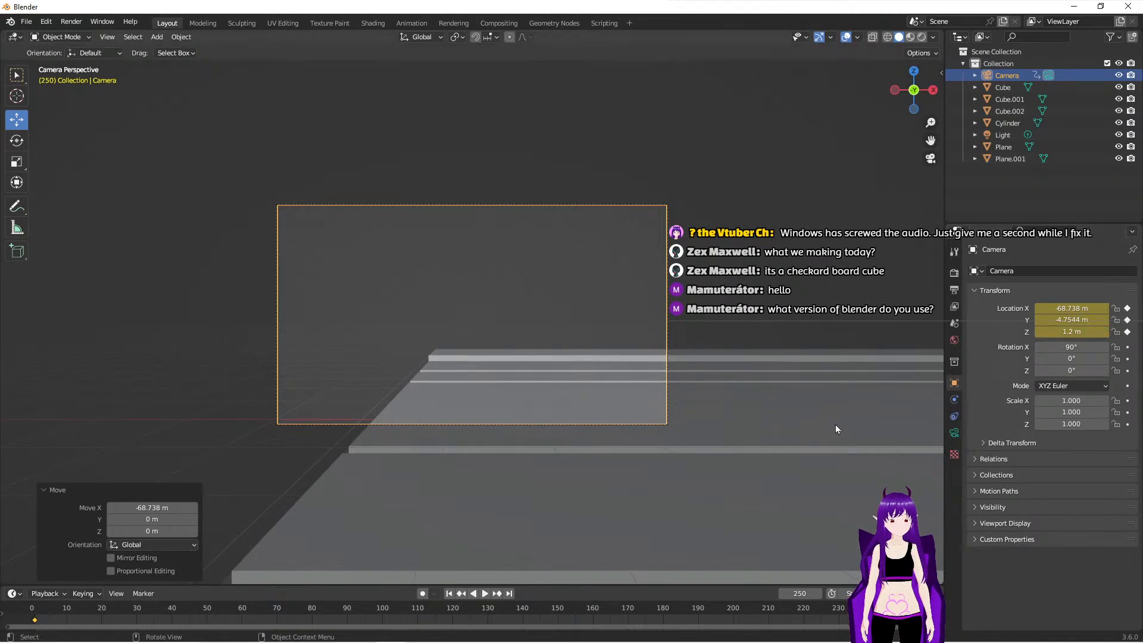
# - Play the animation from frame 1 through the camera view, stop it and check the camera's place above the road
pyautogui.moveTo(581, 338)
pyautogui.mouseDown(button='middle')
pyautogui.moveTo(599, 361)
pyautogui.moveTo(590, 351)
pyautogui.mouseUp(button='middle')
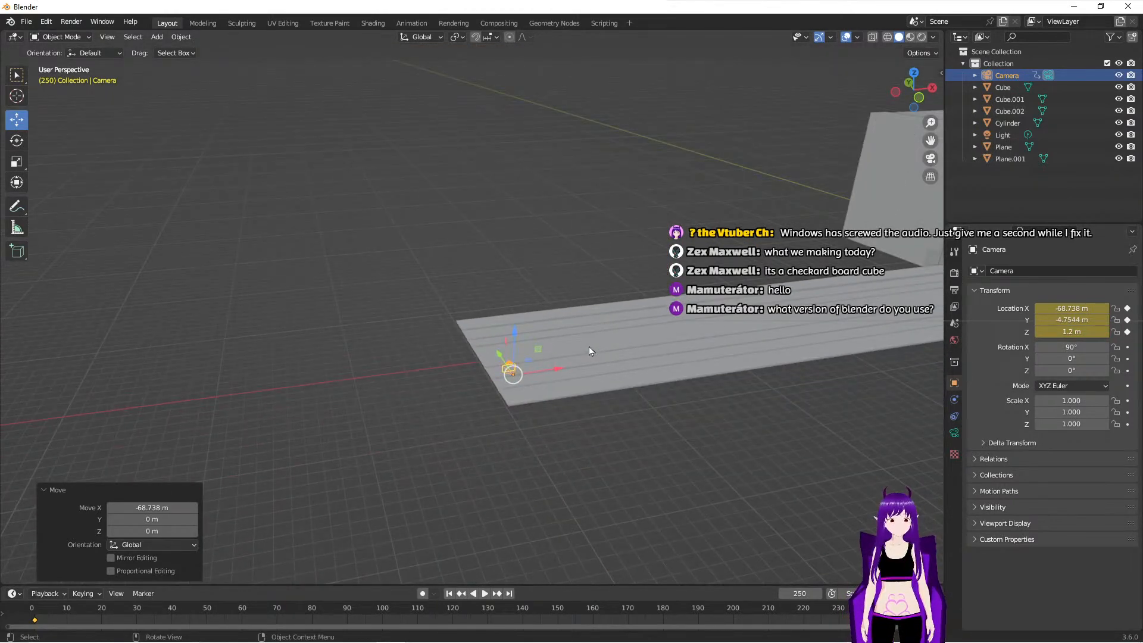
pyautogui.click(450, 596)
pyautogui.press('KP_0')
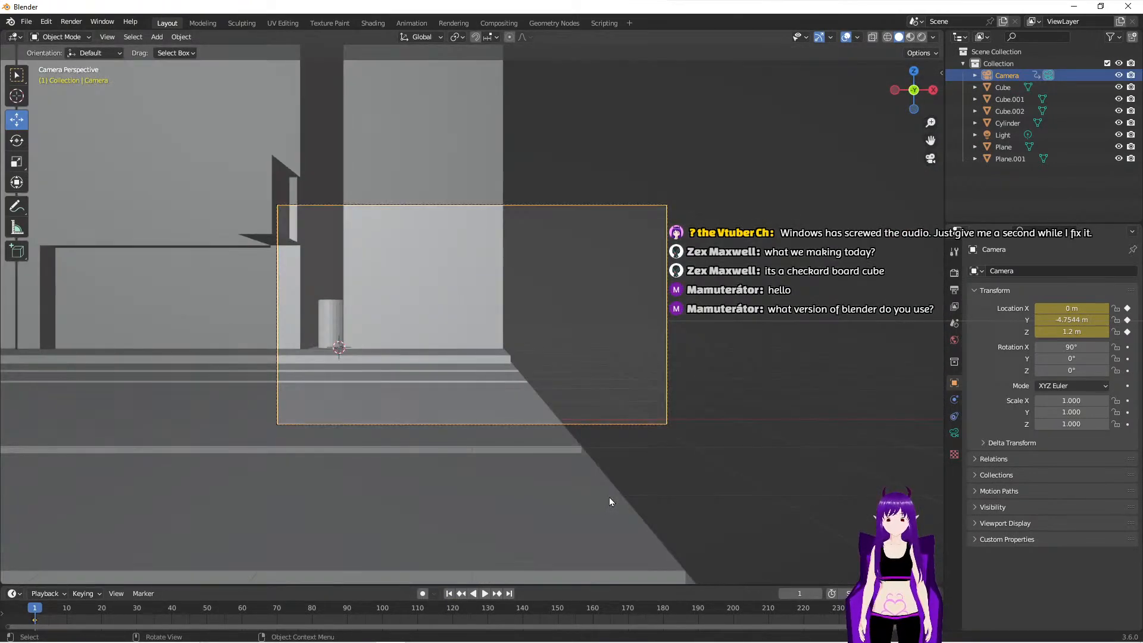
pyautogui.click(484, 594)
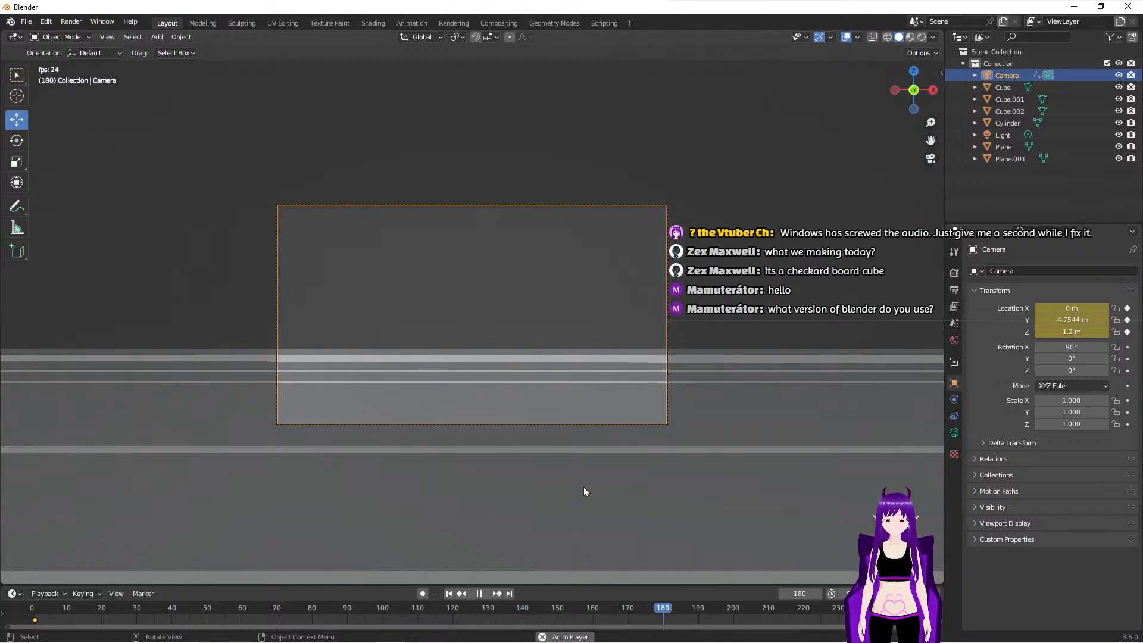
pyautogui.press('space')
pyautogui.moveTo(567, 481); pyautogui.dragTo(592, 427, button='middle')
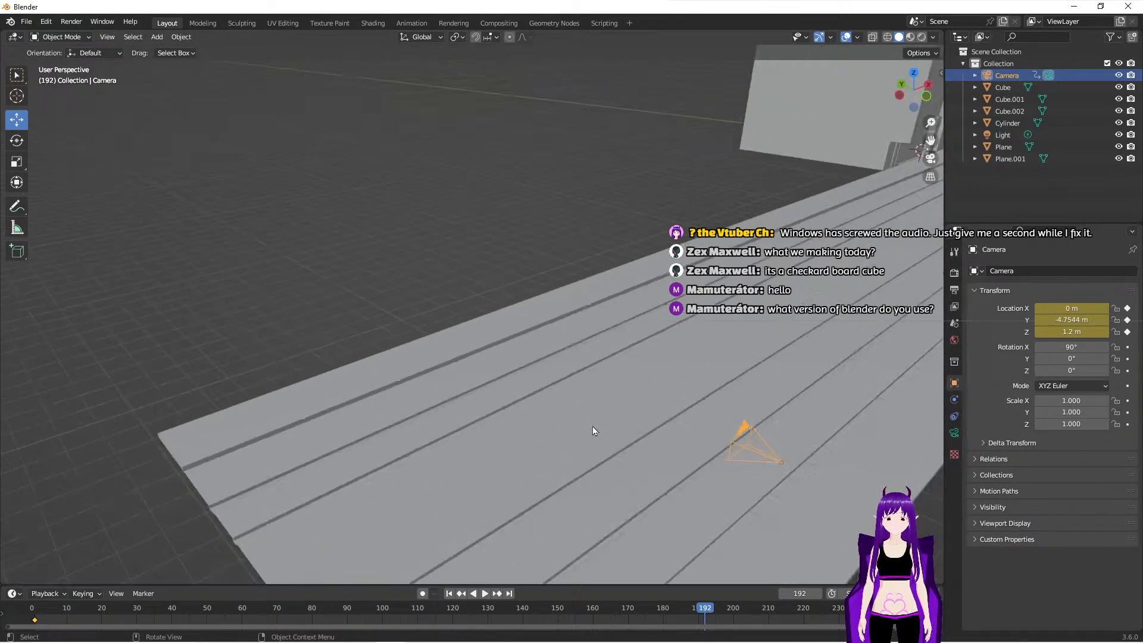
pyautogui.scroll(-5, 593, 427)
pyautogui.moveTo(729, 406); pyautogui.dragTo(661, 400, button='middle')
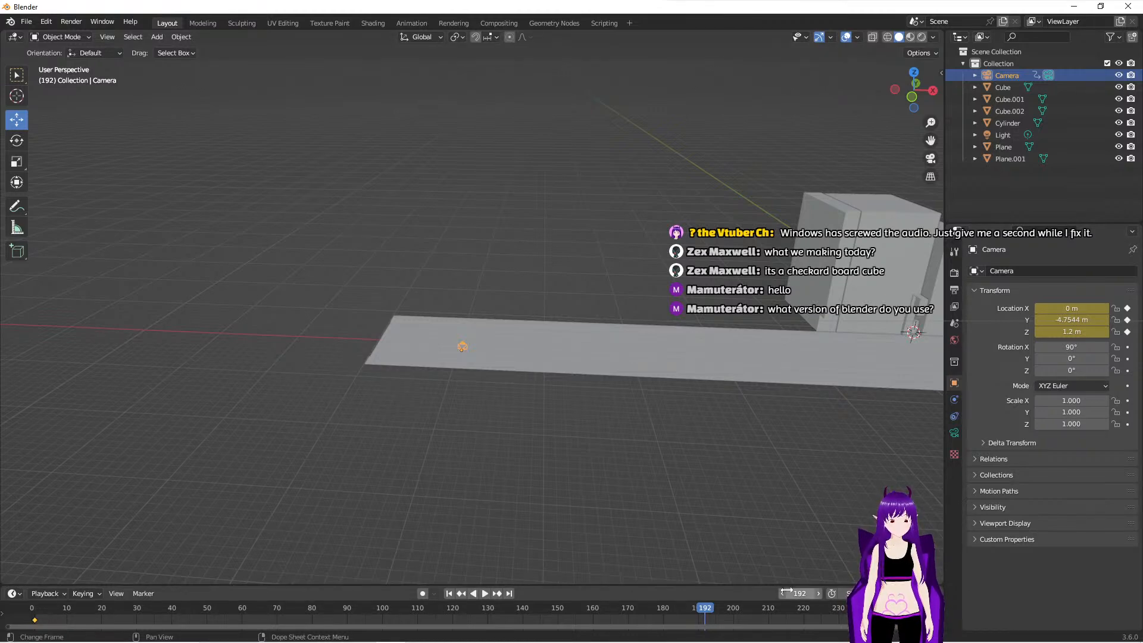
# - Return to frame 1 and delete the scene's light
pyautogui.click(457, 594)
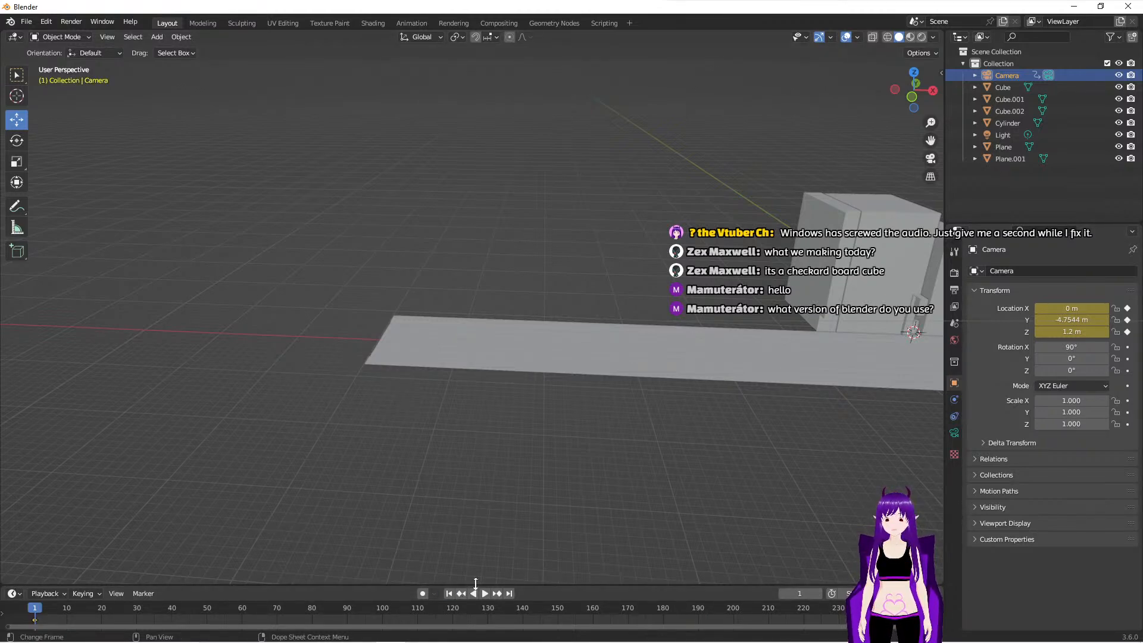
pyautogui.moveTo(780, 467); pyautogui.dragTo(601, 458, button='middle')
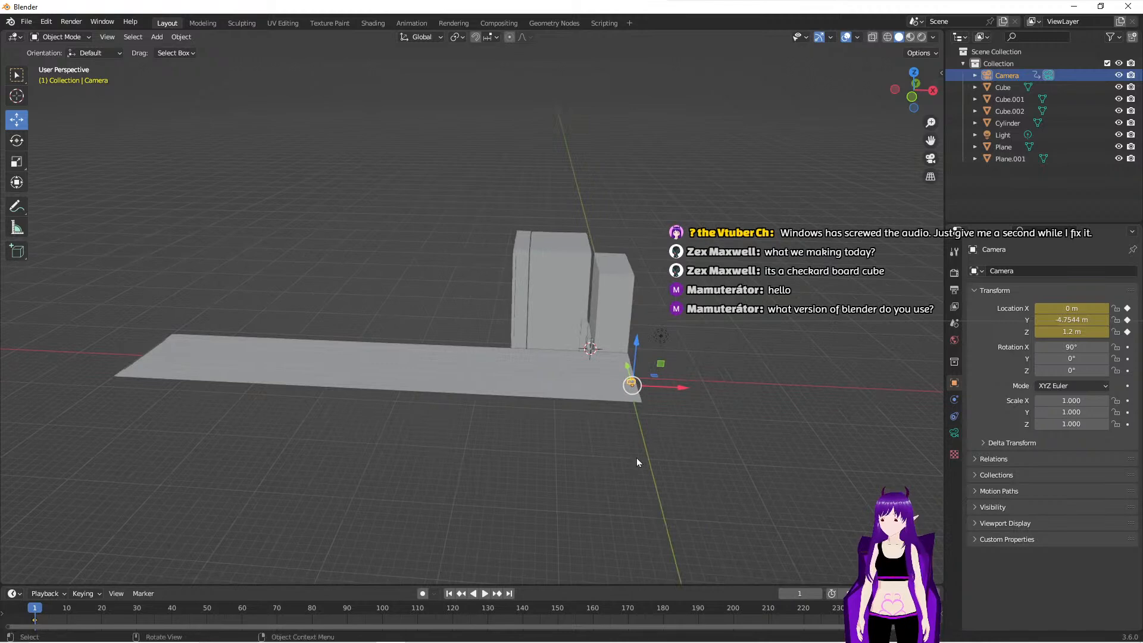
pyautogui.scroll(6, 700, 444)
pyautogui.moveTo(721, 467); pyautogui.dragTo(632, 448, button='middle')
pyautogui.scroll(-3, 614, 442)
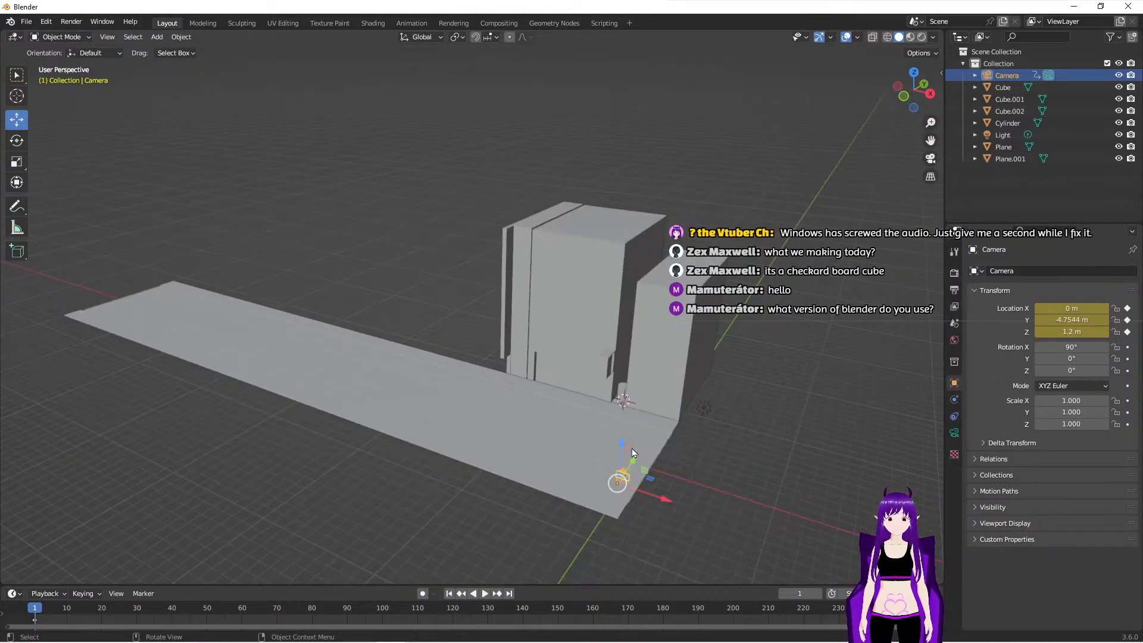
pyautogui.click(1005, 135)
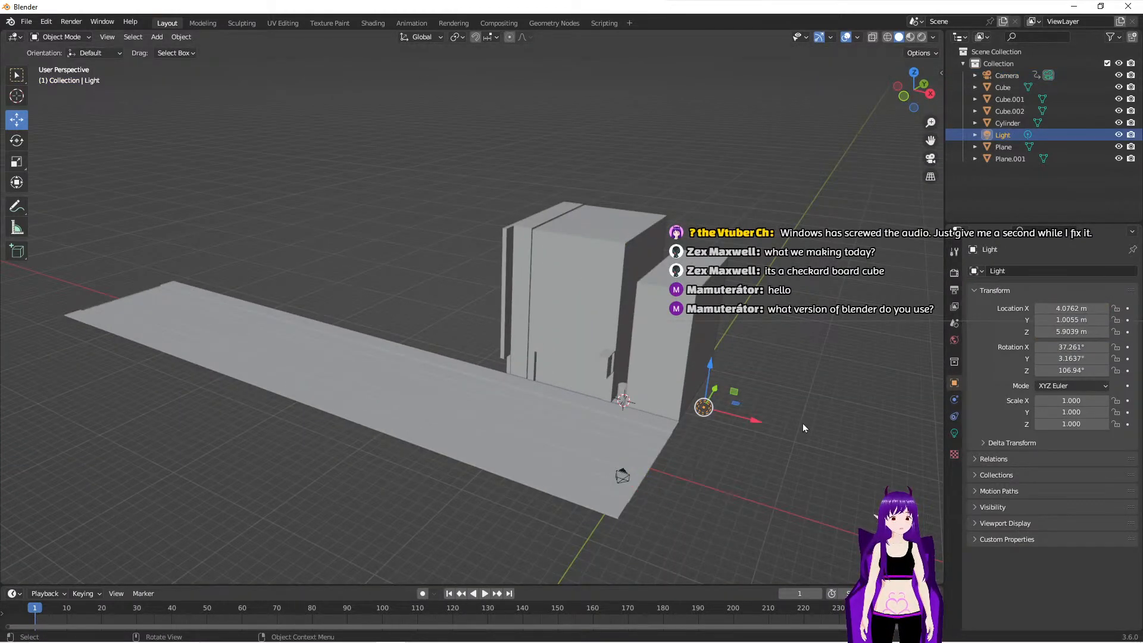
pyautogui.press('KP_0')
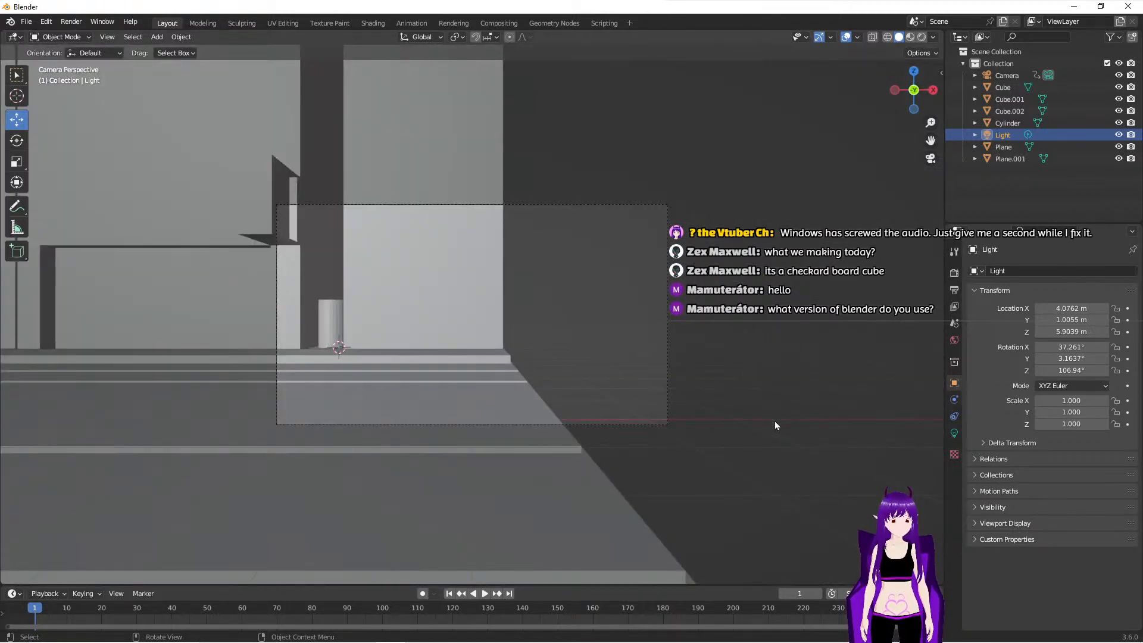
pyautogui.press('x')
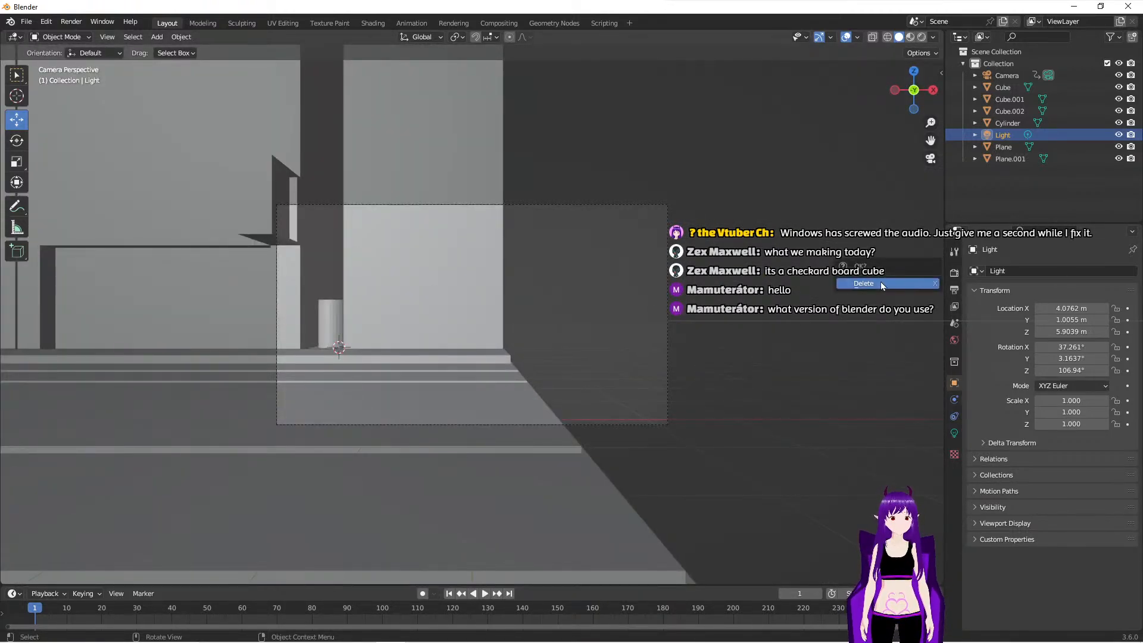
pyautogui.click(881, 283)
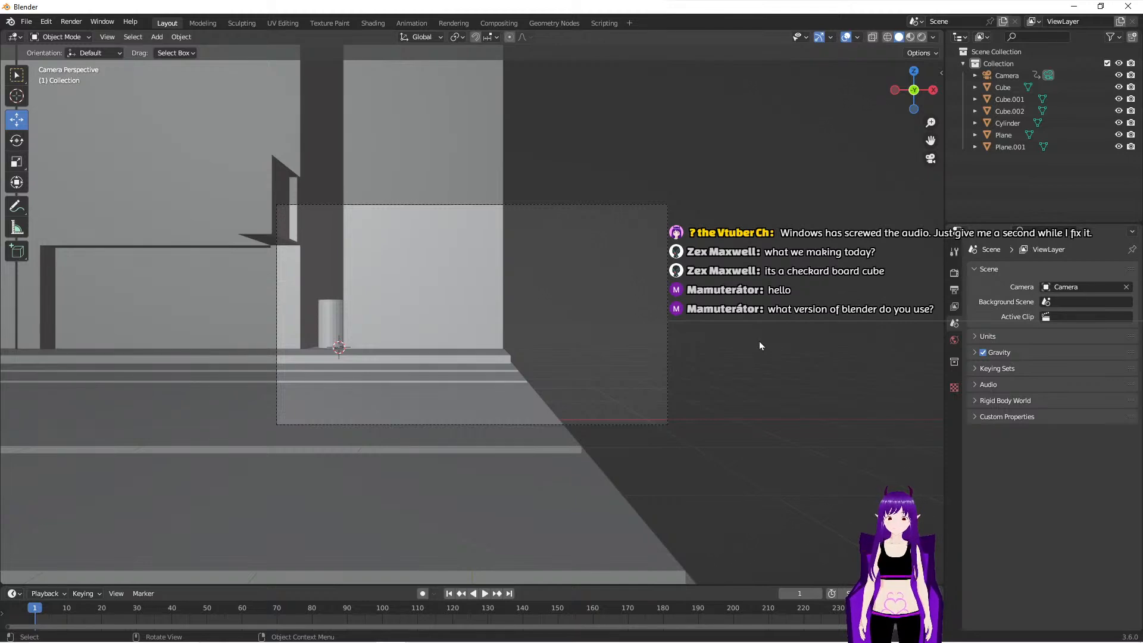
# - Rename the grooved roadway plane as road
pyautogui.moveTo(730, 315); pyautogui.dragTo(606, 405, button='middle')
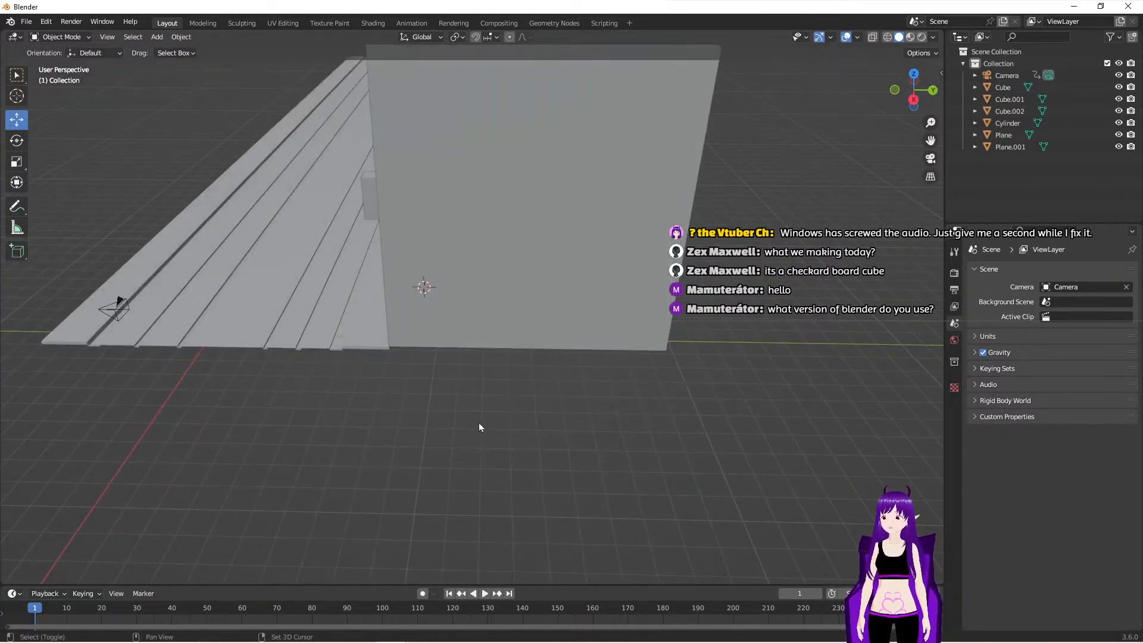
pyautogui.keyDown('shift'); pyautogui.moveTo(491, 423); pyautogui.dragTo(641, 457, button='middle'); pyautogui.keyUp('shift')
pyautogui.click(403, 320)
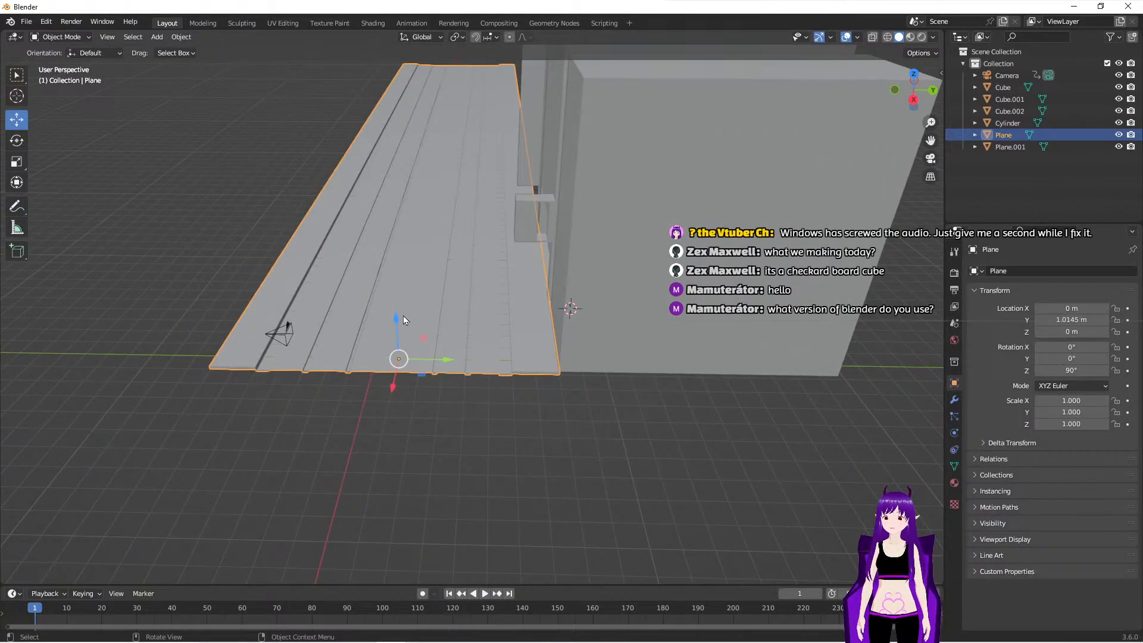
pyautogui.press('F2')
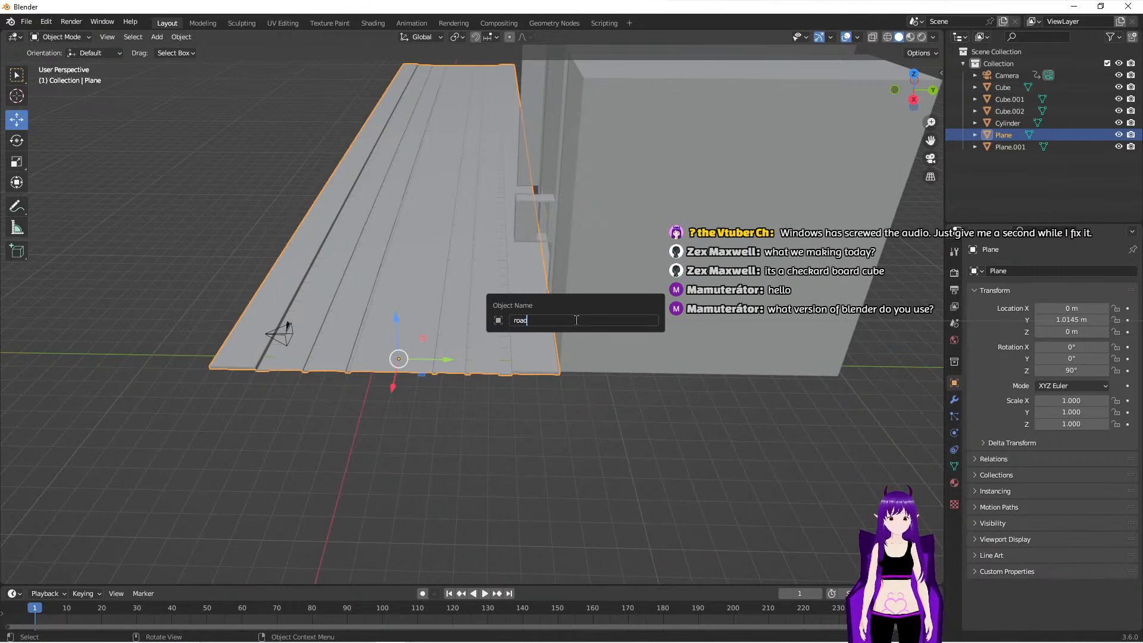
pyautogui.press('Return')
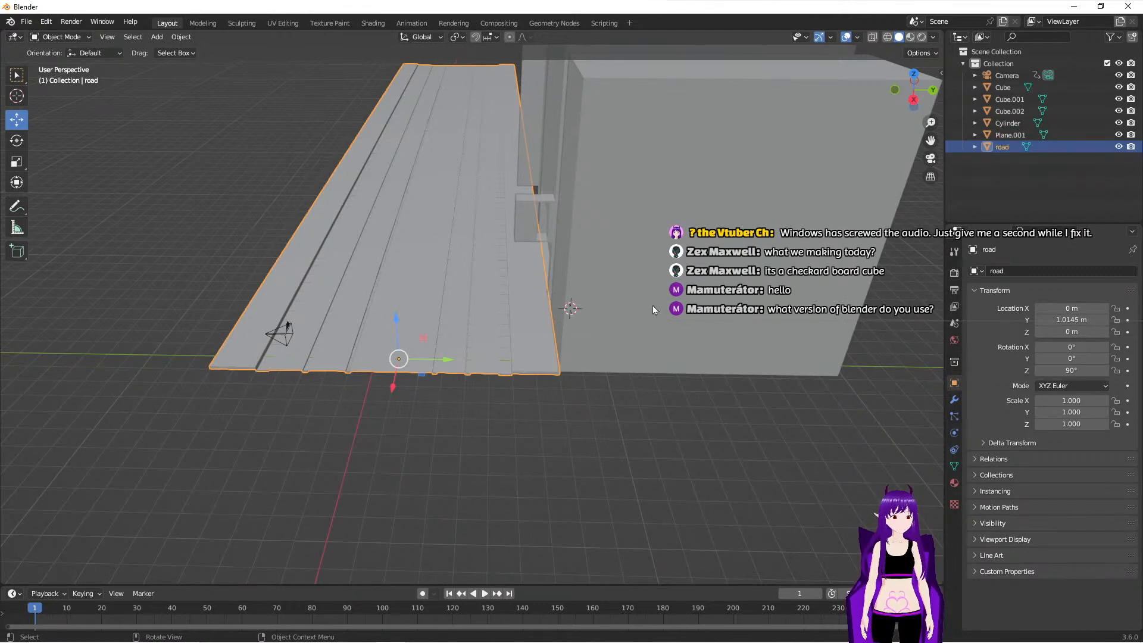
# - Rename the Cube building, beside the alley at the road's near end, as building1
pyautogui.click(669, 295)
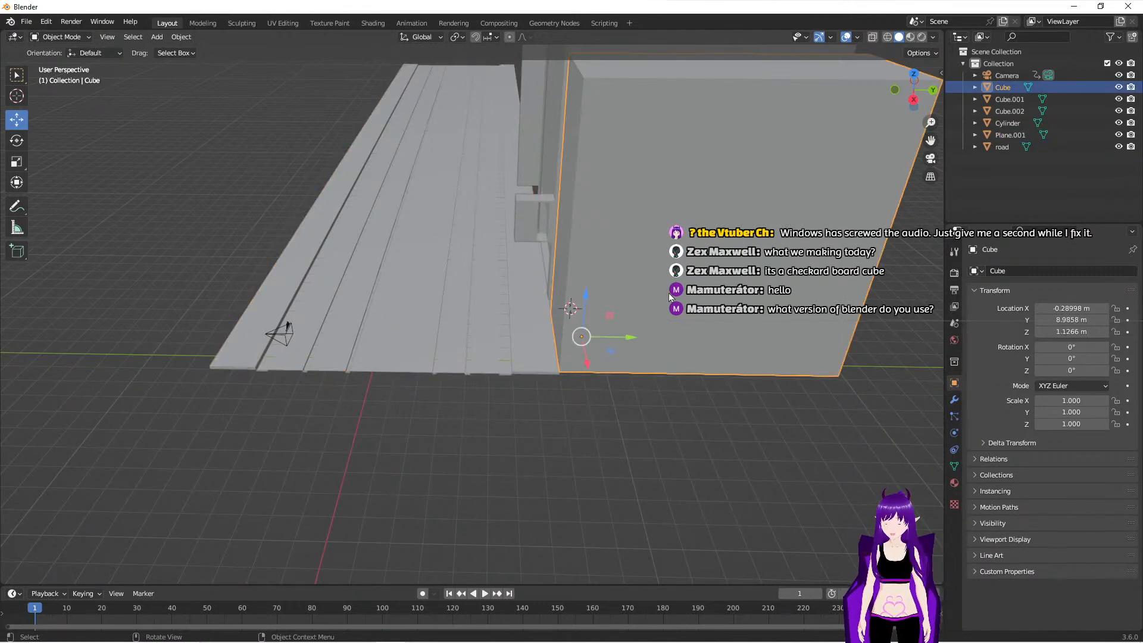
pyautogui.press('F2')
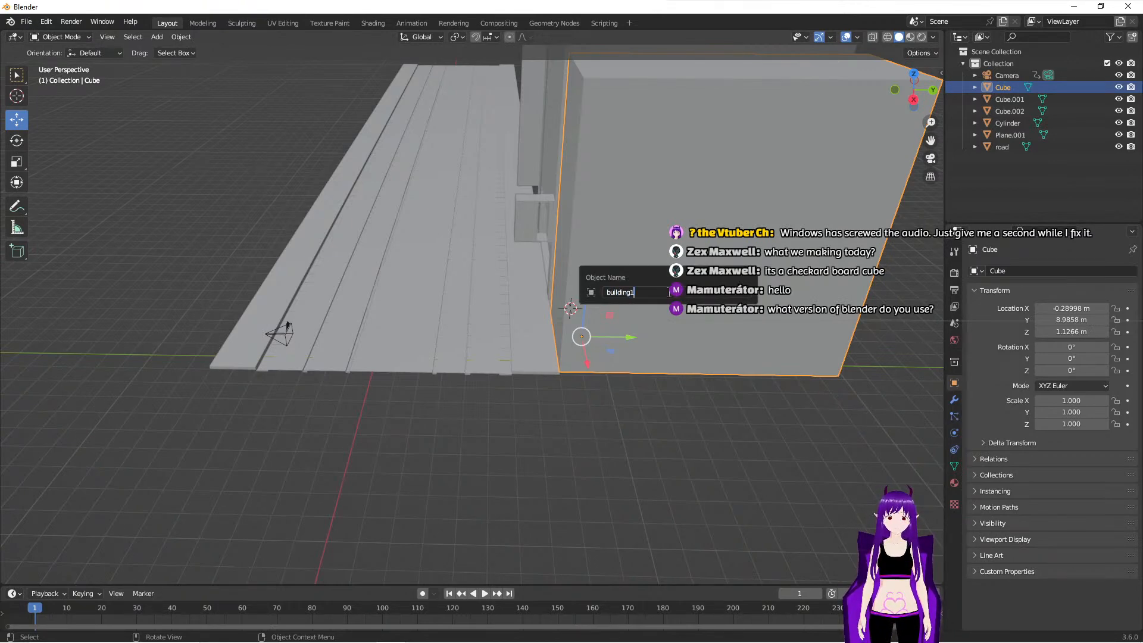
pyautogui.press('Return')
# - Rename the Cube.001 building on the other side of the alley as building2
pyautogui.moveTo(591, 285); pyautogui.dragTo(681, 313, button='middle')
pyautogui.click(233, 158)
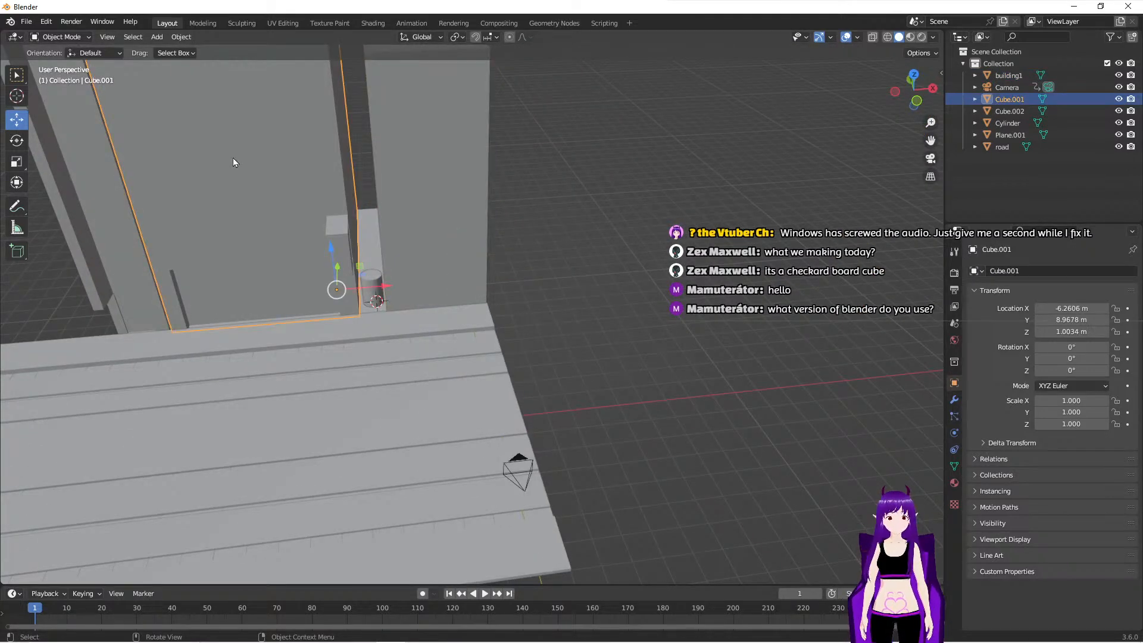
pyautogui.press('F2')
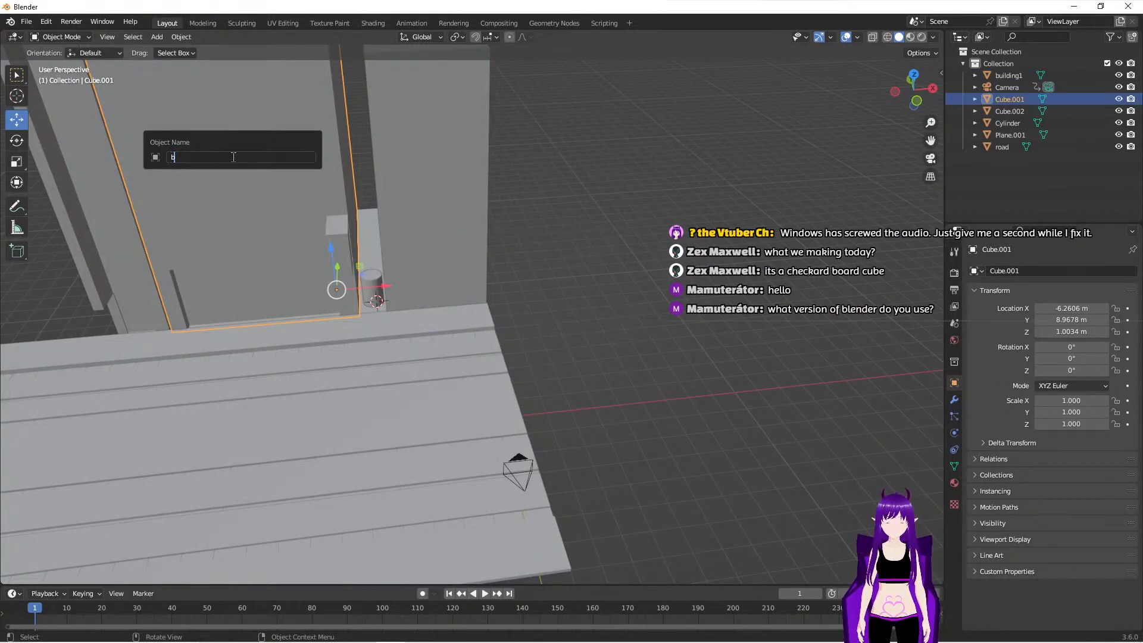
pyautogui.press('Return')
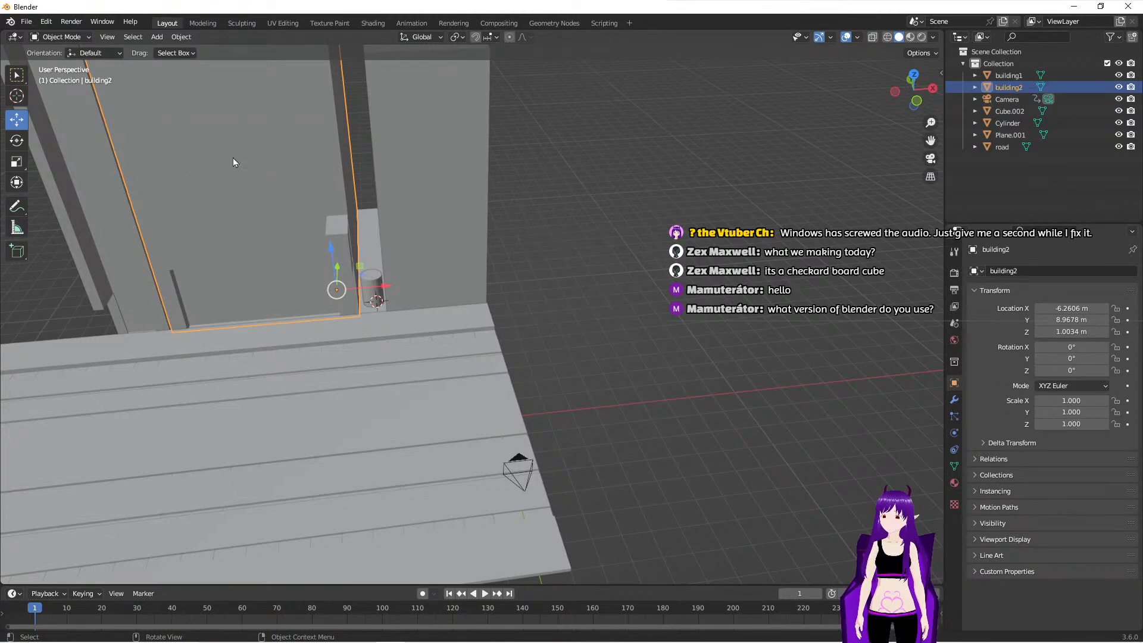
# - Rename the Cube.002 building, the one farthest along the road, as building3
pyautogui.click(1006, 111)
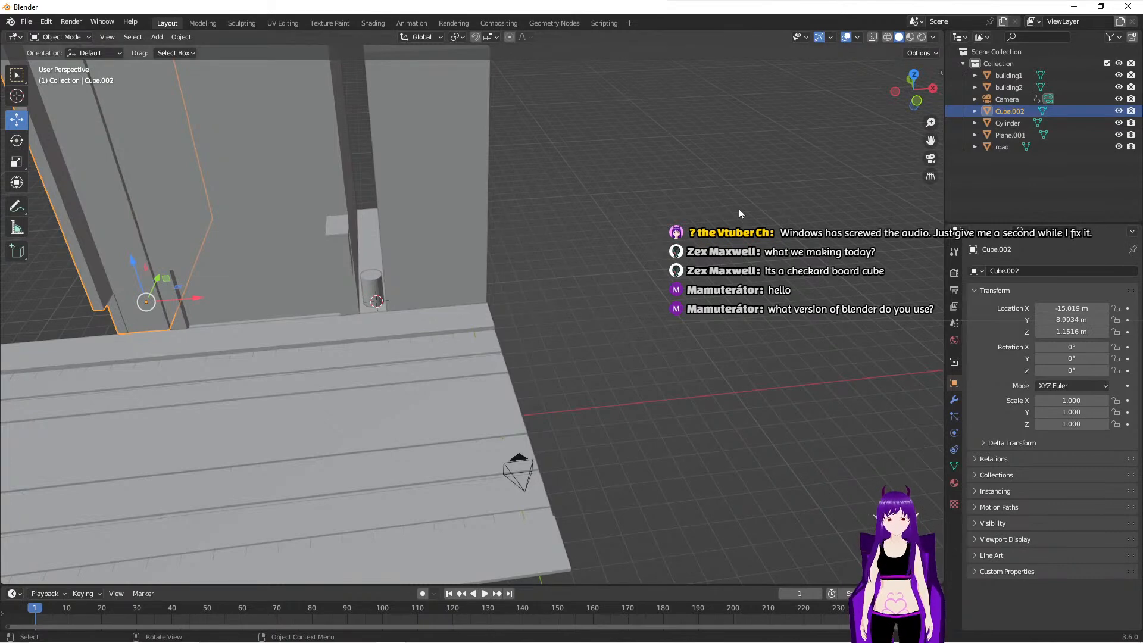
pyautogui.press('F2')
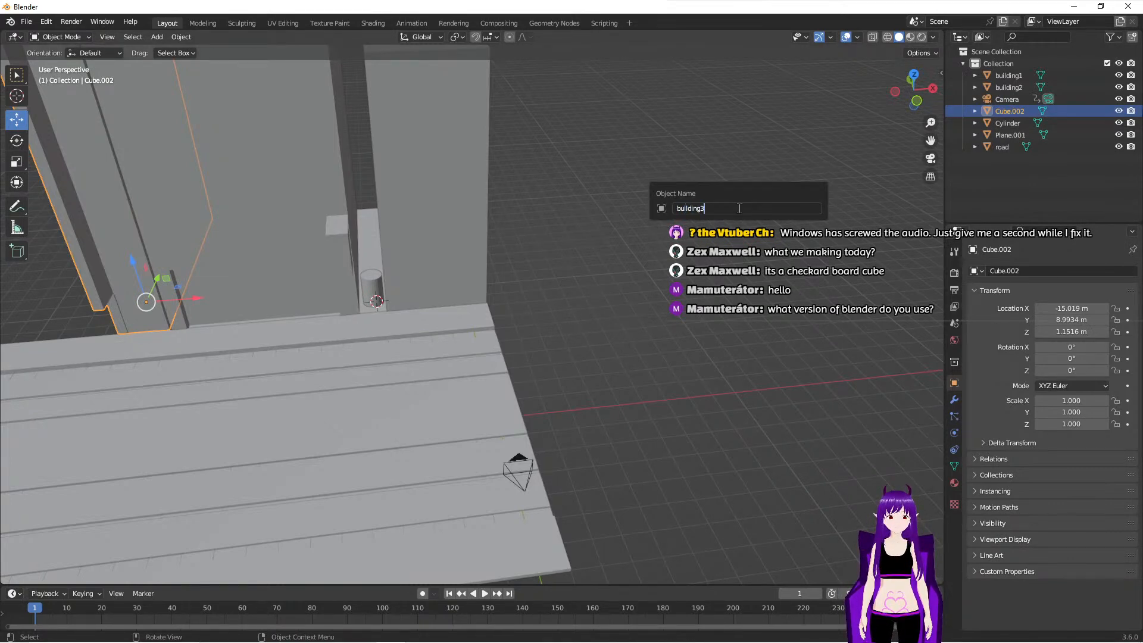
pyautogui.write('building3')
pyautogui.press('Return')
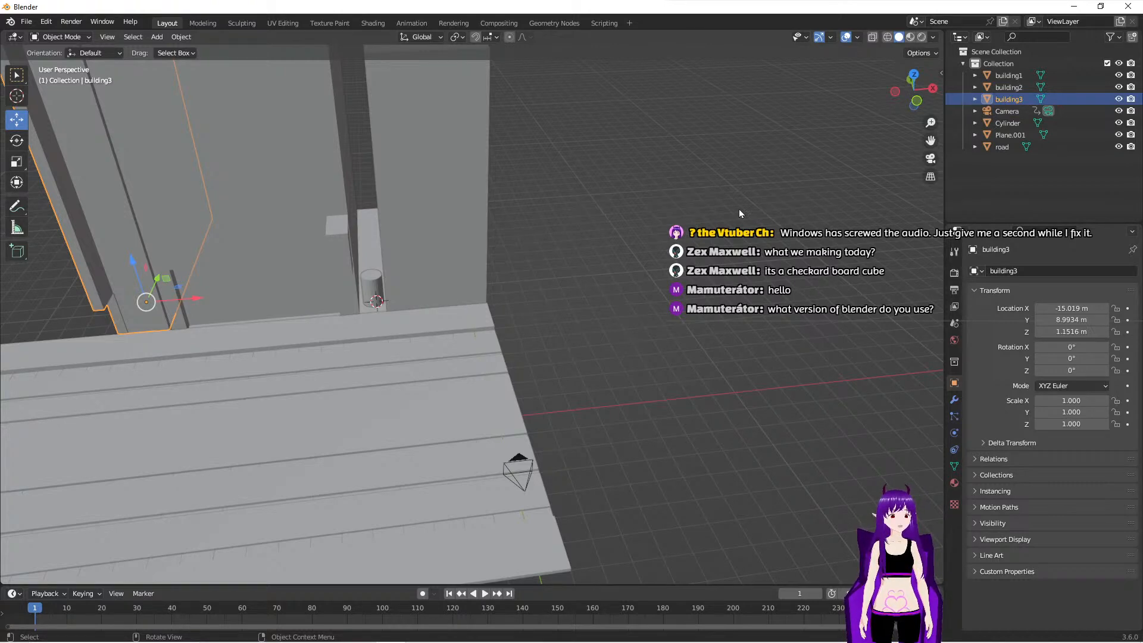
# - Create a new collection inside the main Collection and name it buildings
pyautogui.click(1016, 63)
pyautogui.rightClick(1016, 63)
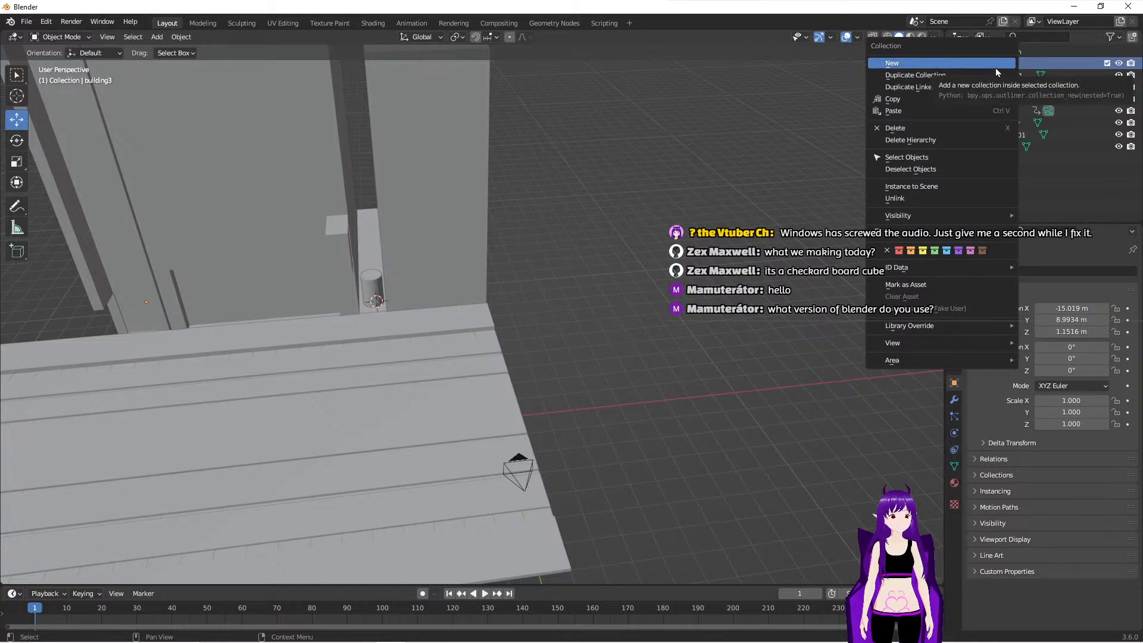
pyautogui.click(997, 71)
pyautogui.click(1016, 79)
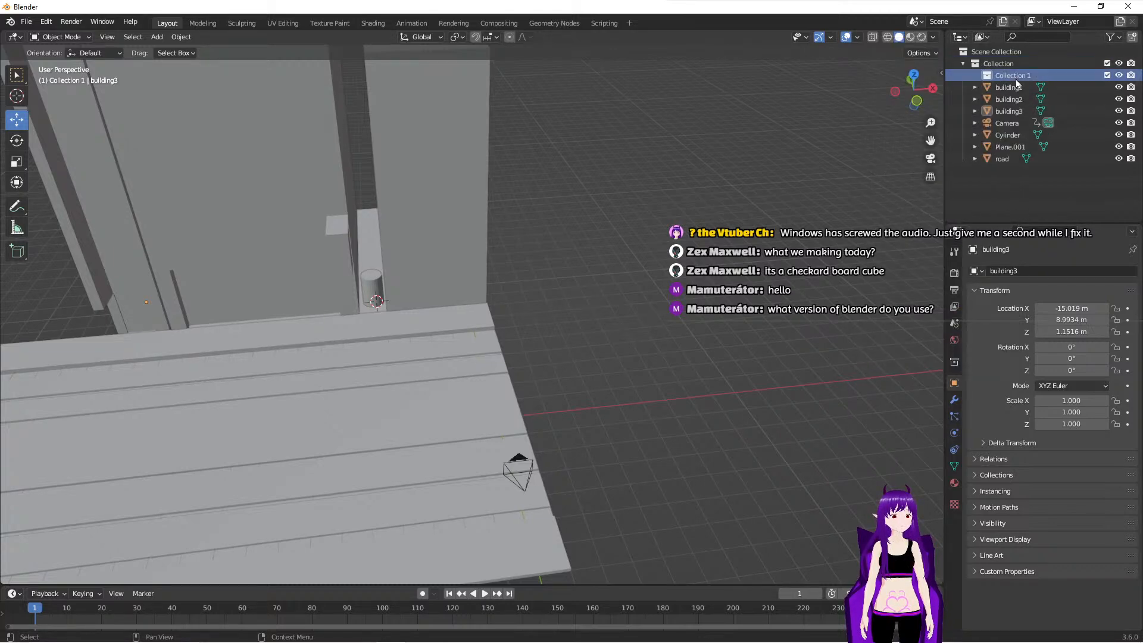
pyautogui.doubleClick(1016, 75)
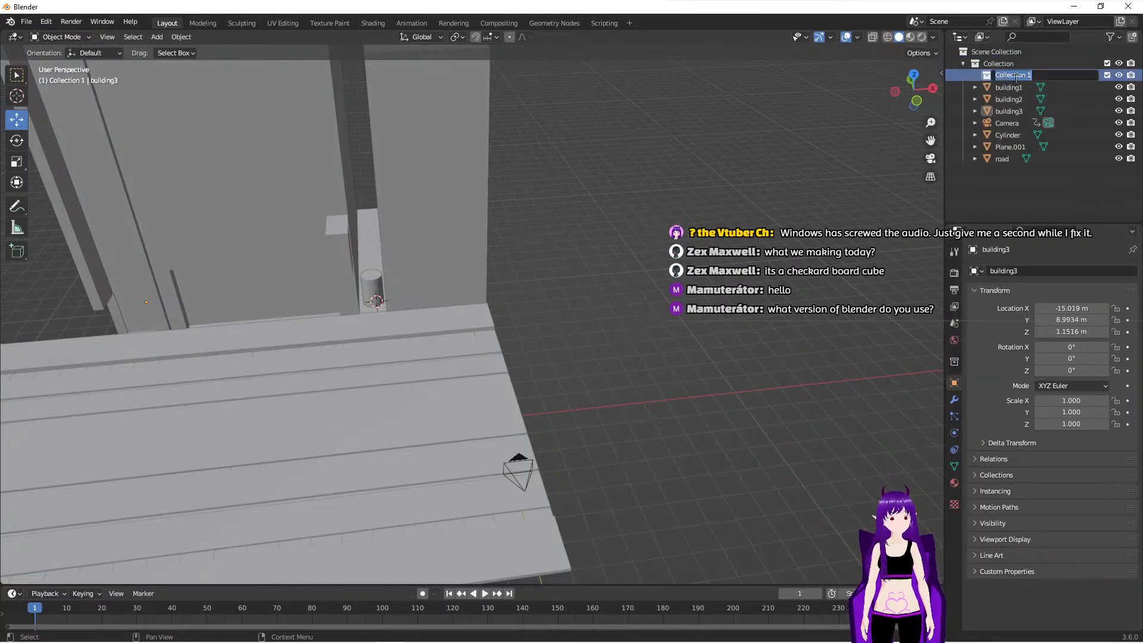
pyautogui.write('buildings')
pyautogui.press('Return')
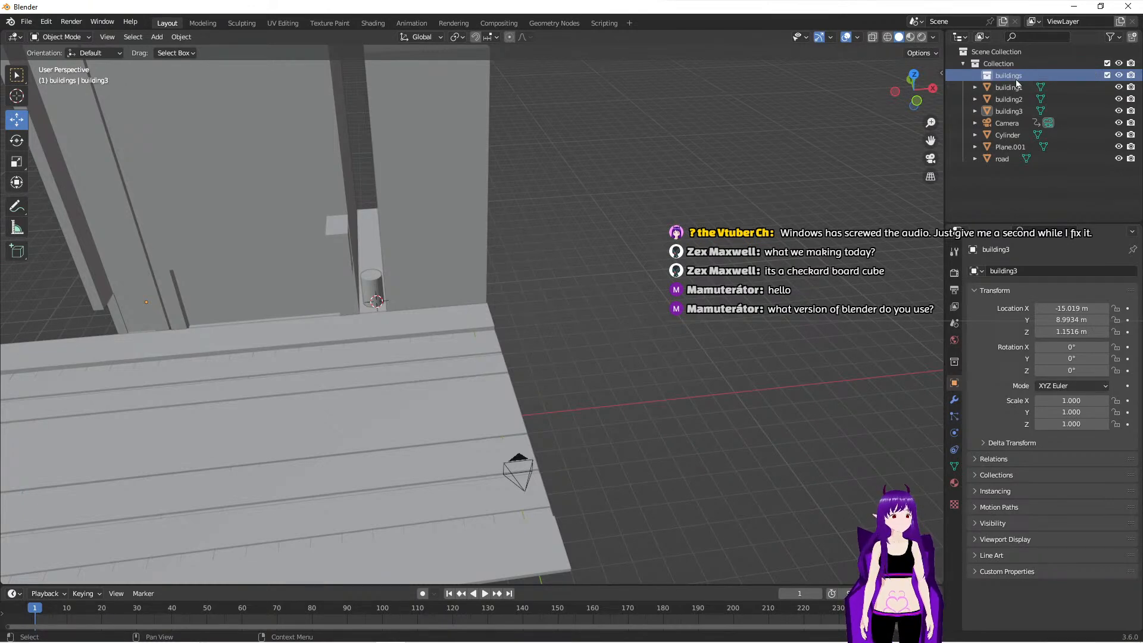
# - Move building1, building2 and building3 into the buildings collection
pyautogui.click(1008, 88)
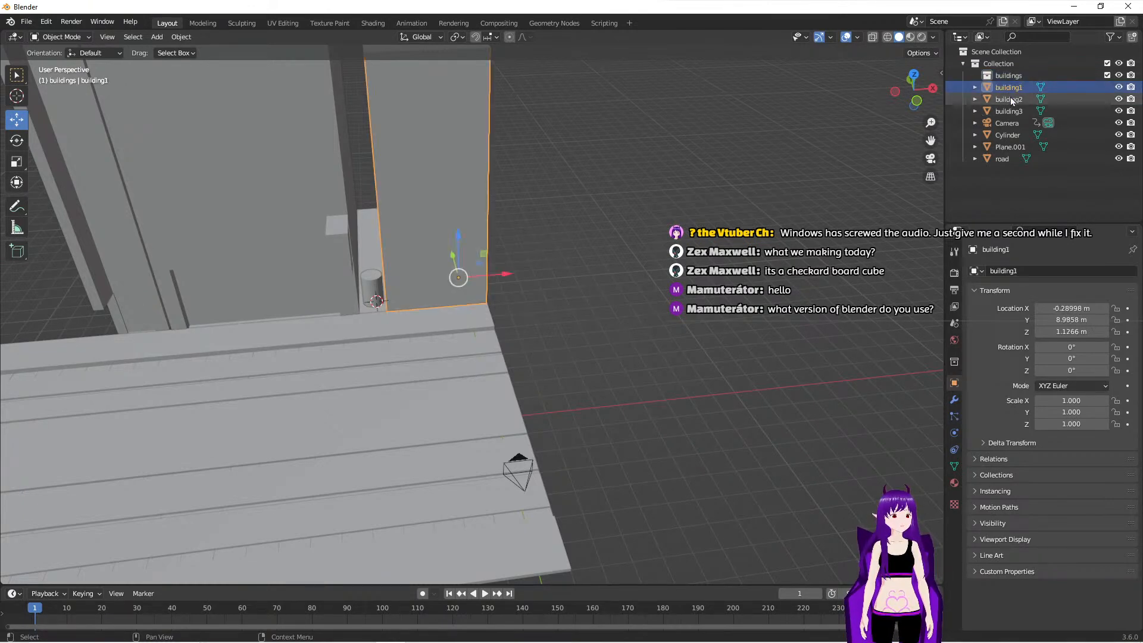
pyautogui.keyDown('shift'); pyautogui.click(1010, 112); pyautogui.keyUp('shift')
pyautogui.moveTo(1011, 111); pyautogui.dragTo(1018, 80)
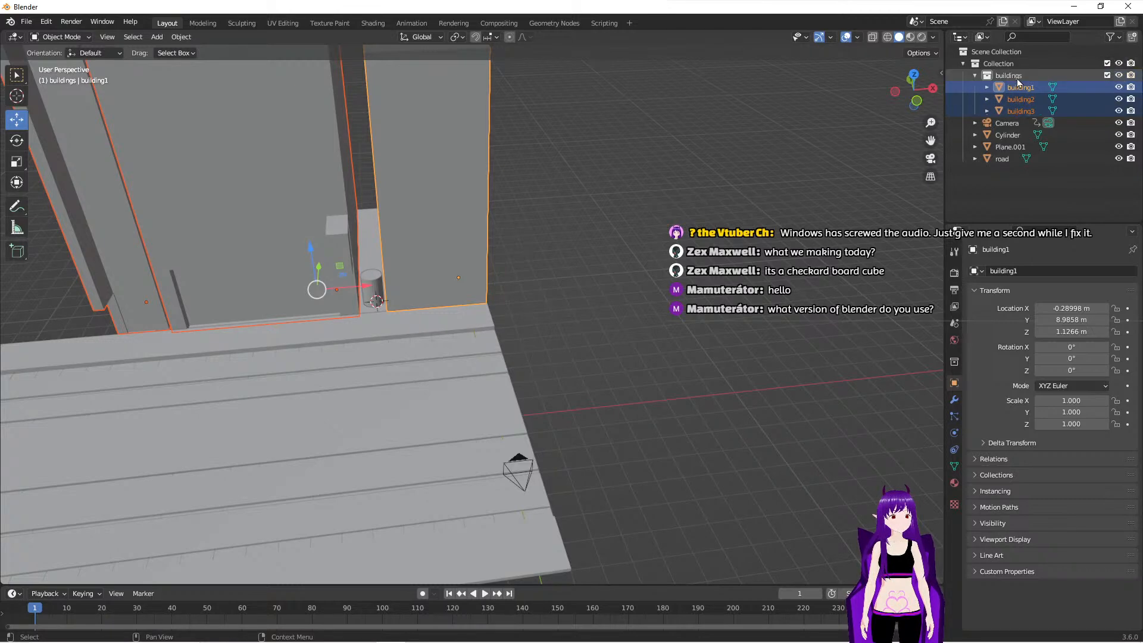
# - Rename the Cylinder object standing in the alley as garbiageBin
pyautogui.click(1010, 134)
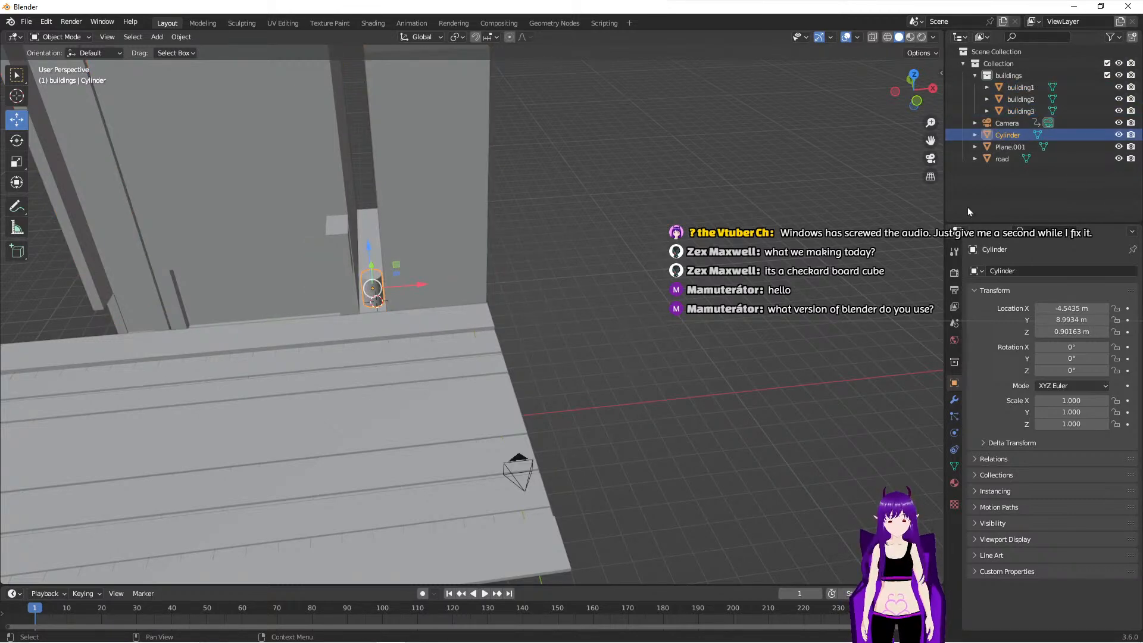
pyautogui.press('F2')
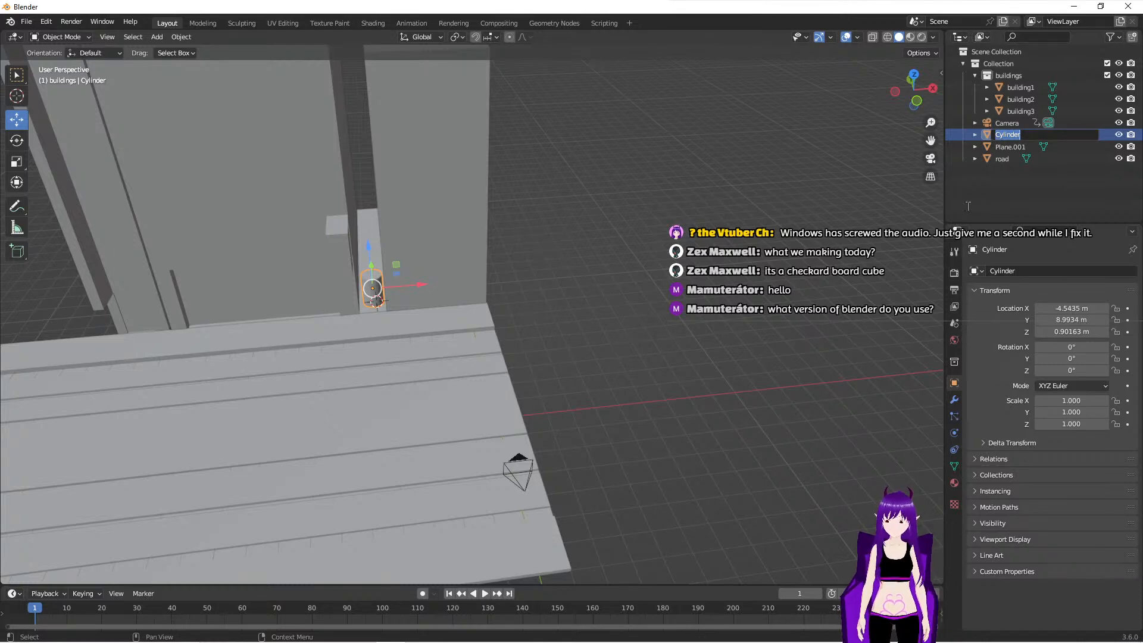
pyautogui.write('gar')
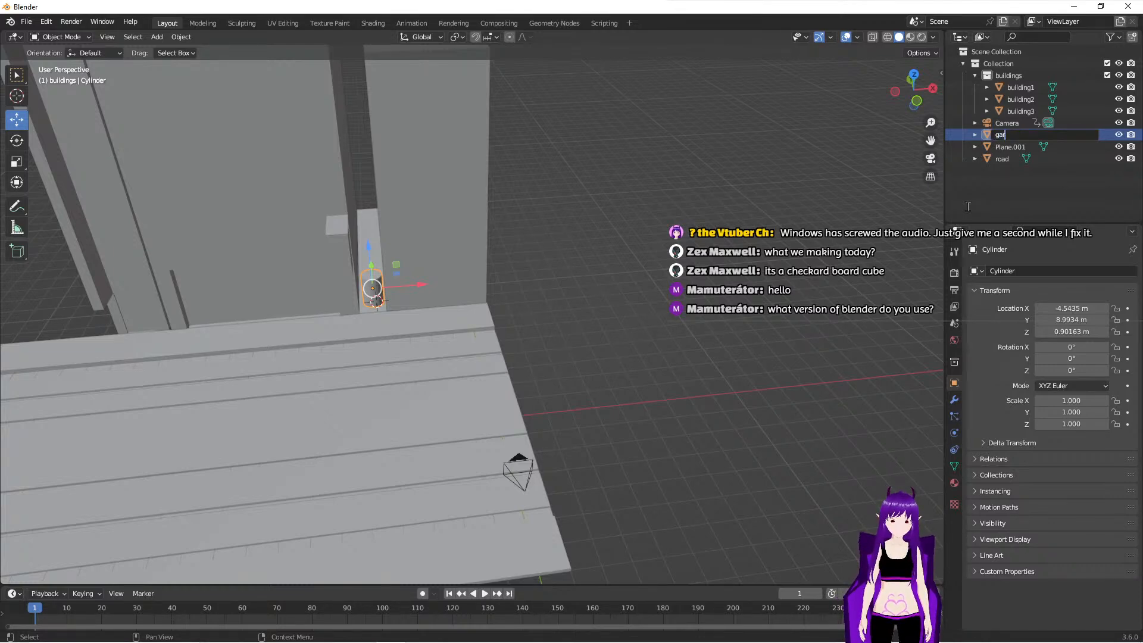
pyautogui.write('biage')
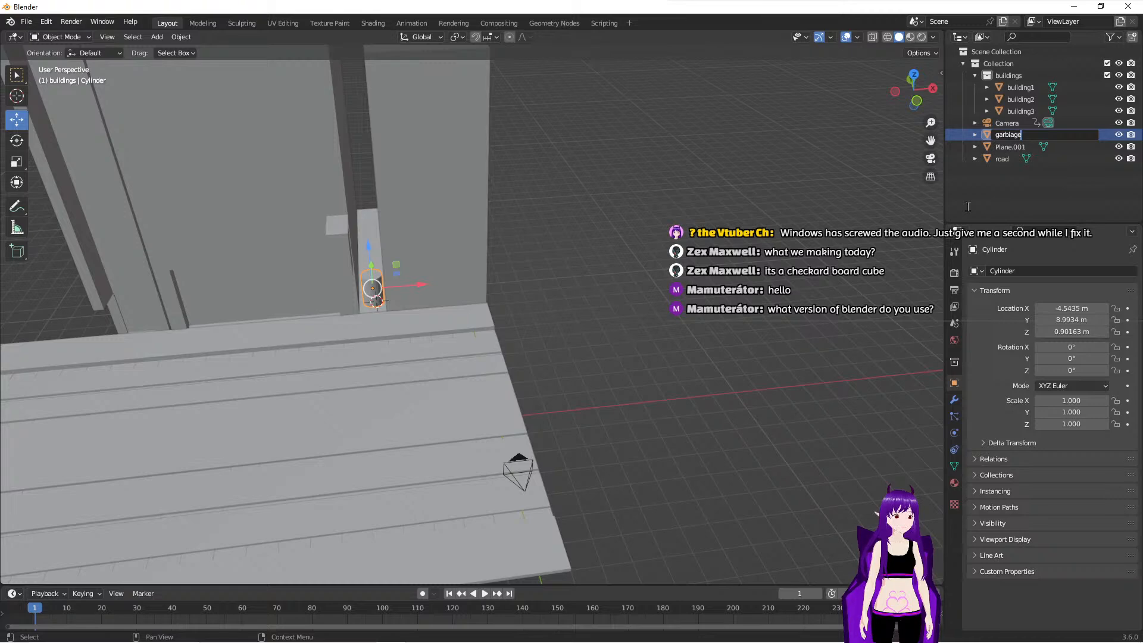
pyautogui.write('Bin')
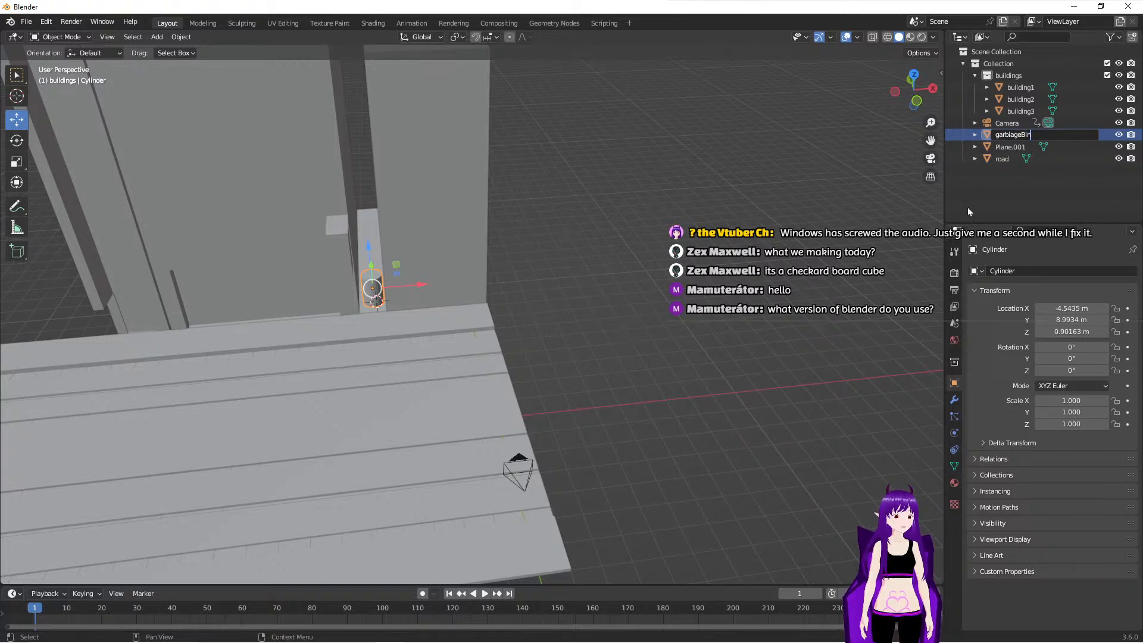
pyautogui.press('Return')
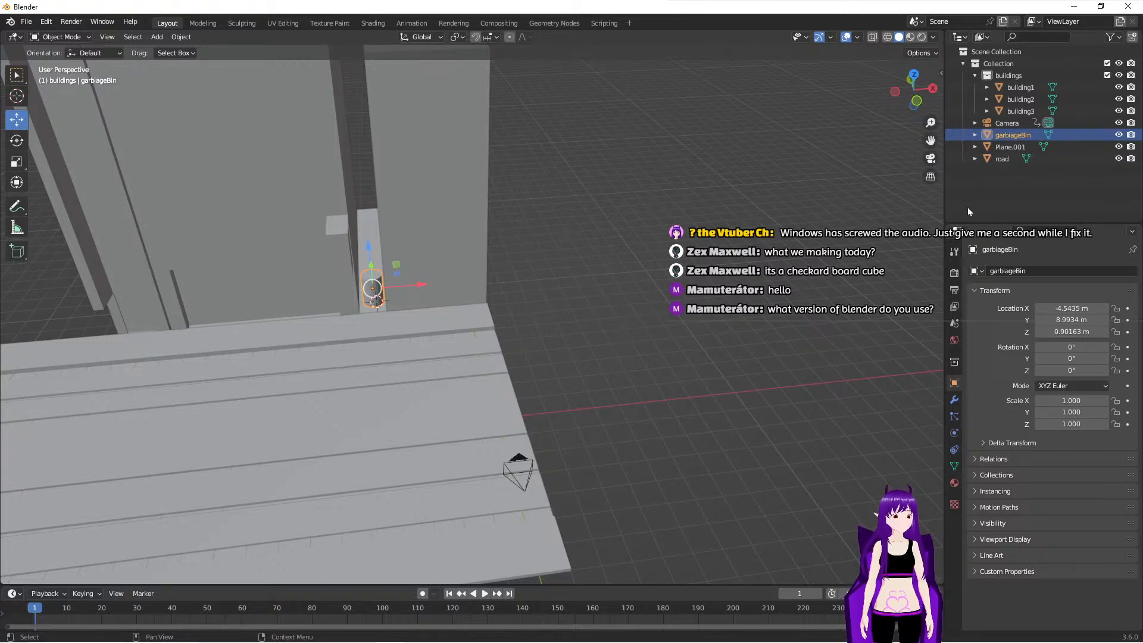
# - Rename the Plane.001 alley floor between the buildings as allywayground
pyautogui.click(1007, 149)
pyautogui.doubleClick(1007, 149)
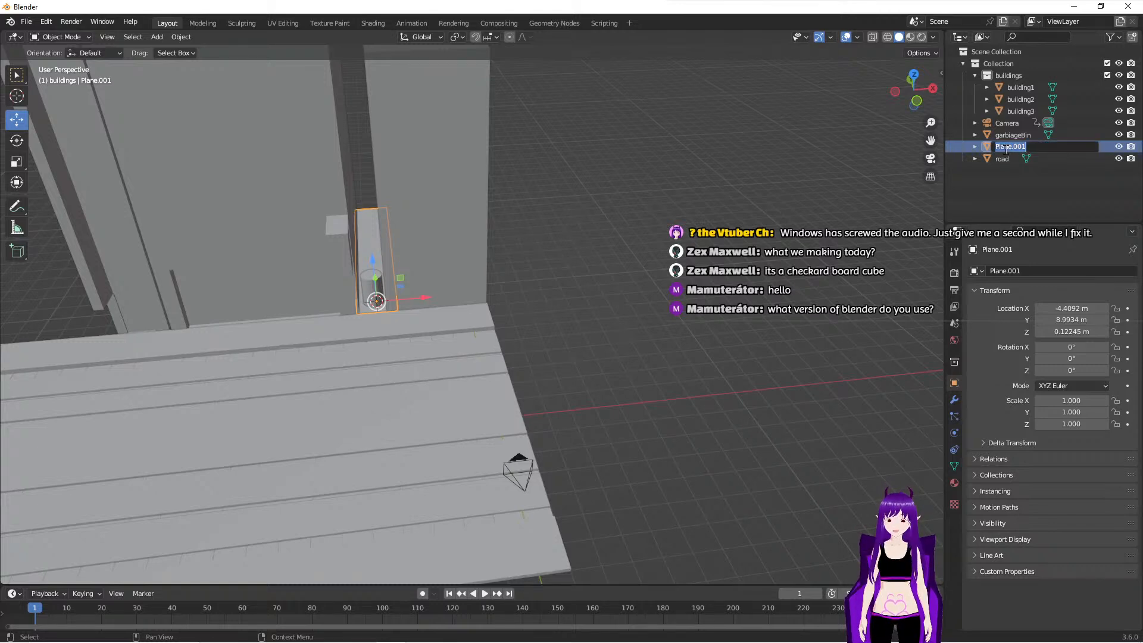
pyautogui.write('allyway')
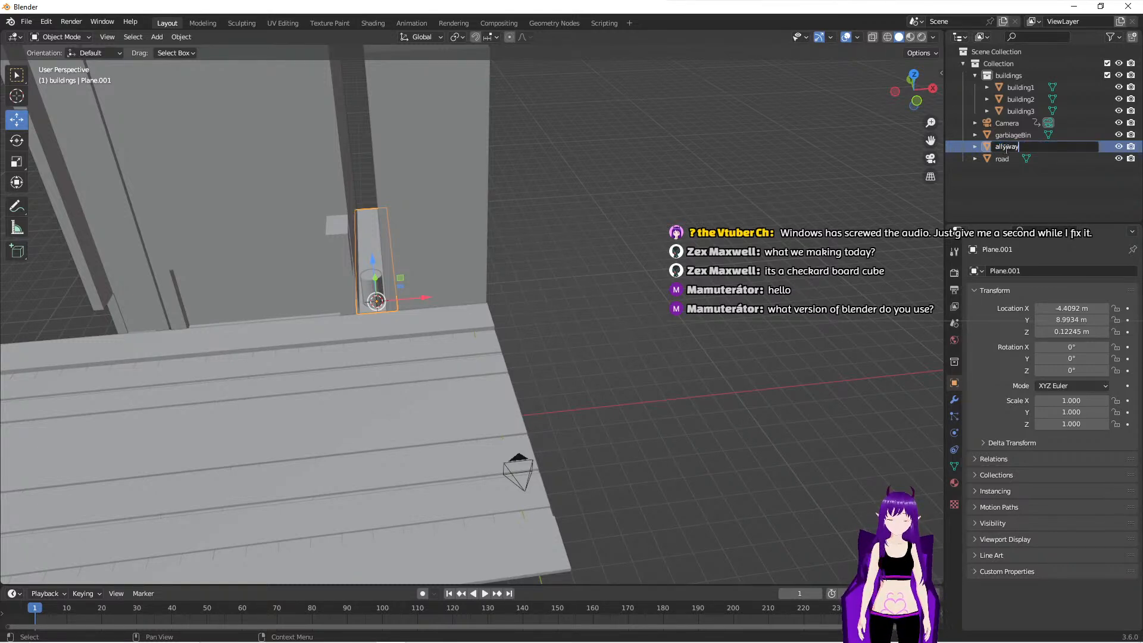
pyautogui.write('ground')
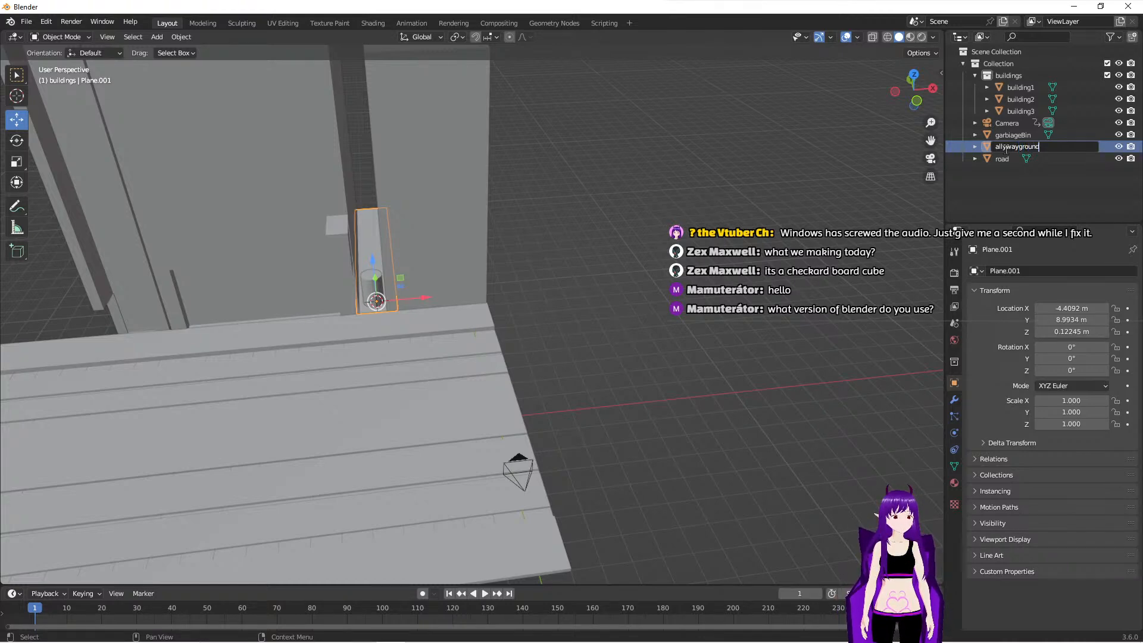
pyautogui.press('Return')
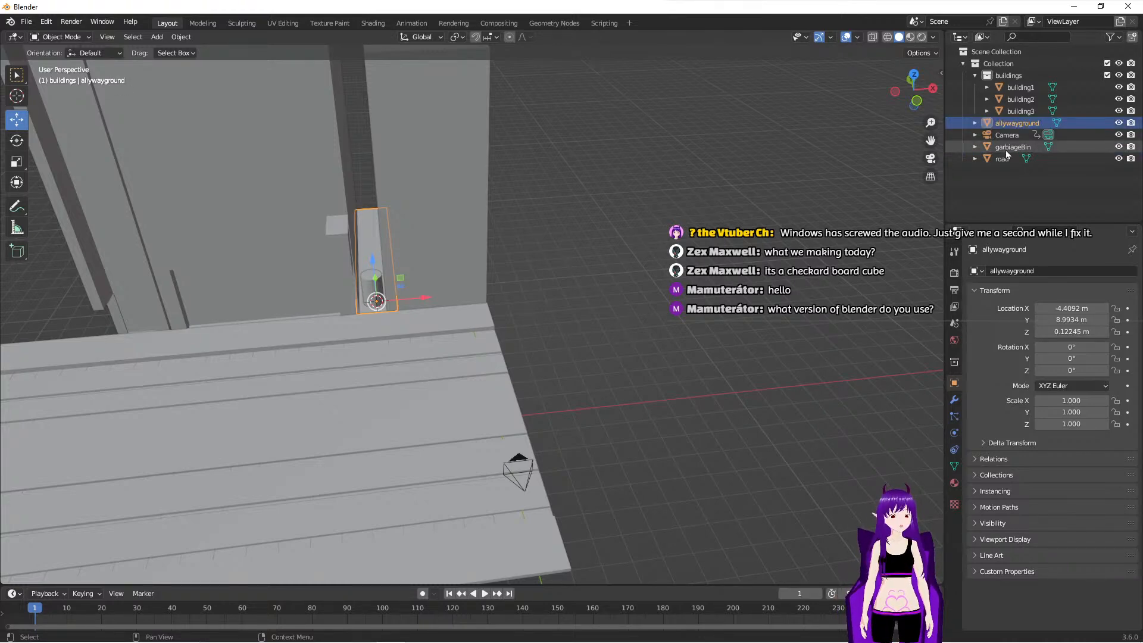
# - Create a collection named props inside the main Collection and move garbiageBin into it
pyautogui.rightClick(1015, 63)
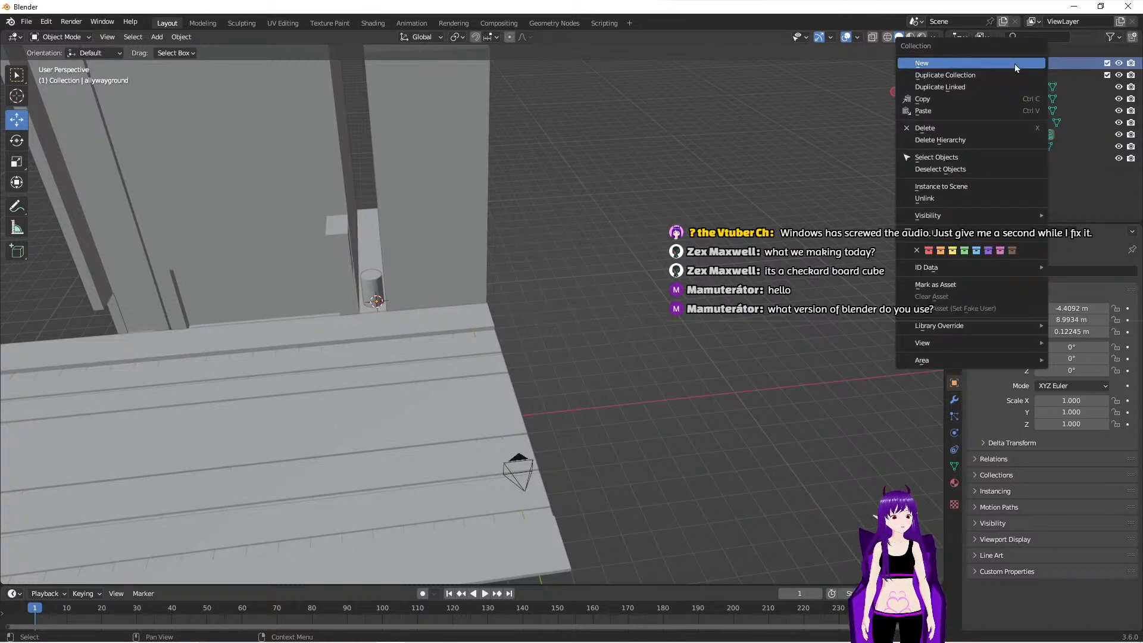
pyautogui.click(1015, 63)
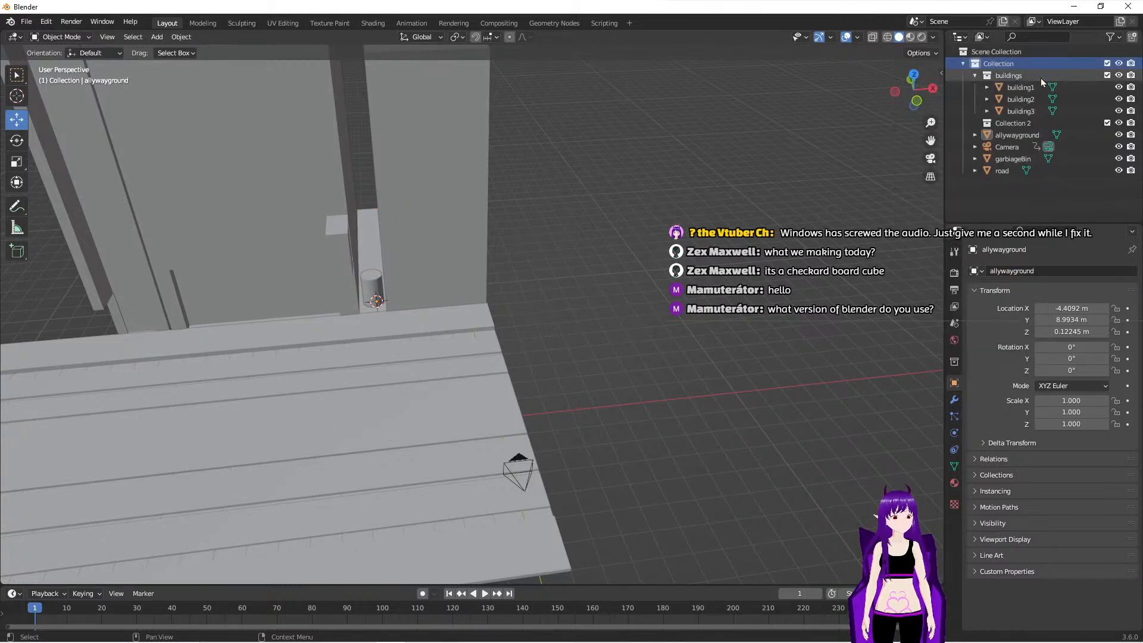
pyautogui.doubleClick(1025, 122)
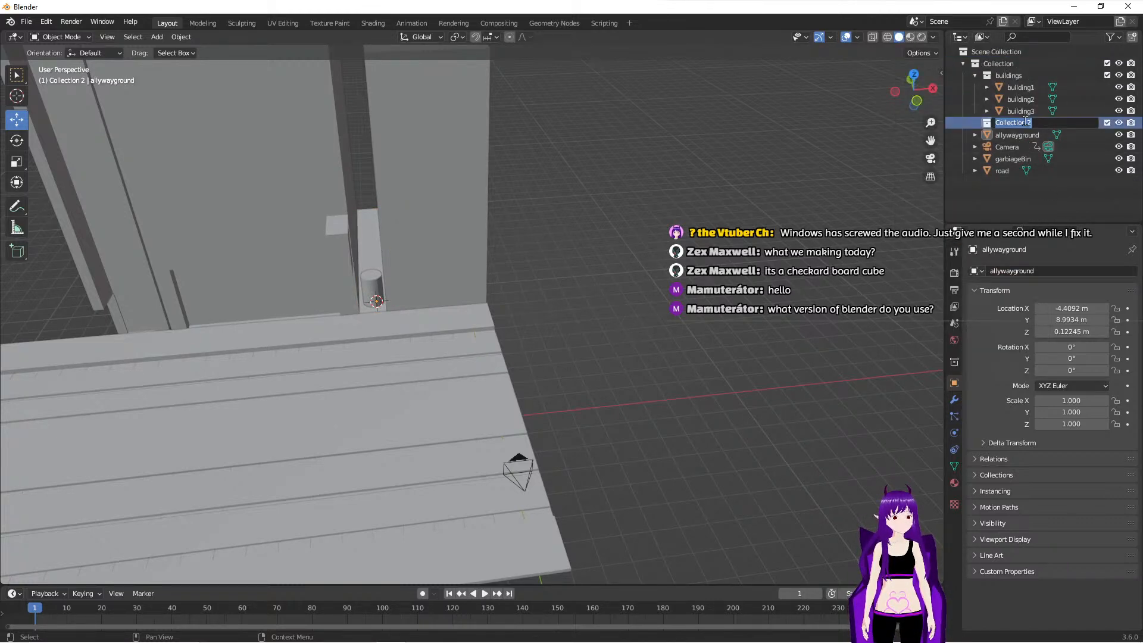
pyautogui.write('props')
pyautogui.press('Return')
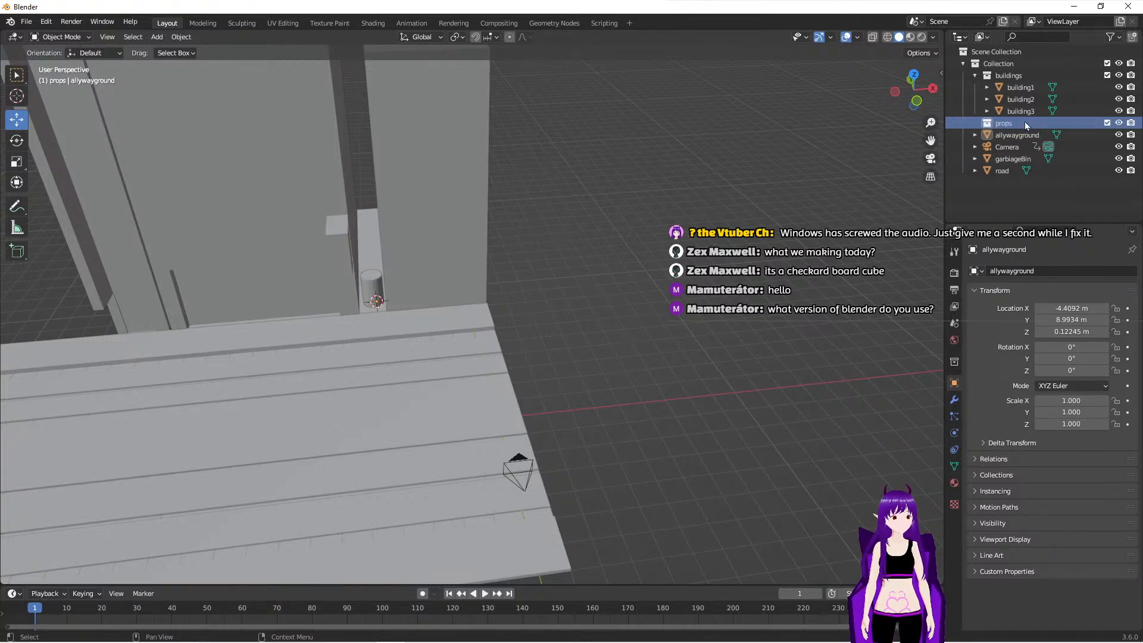
pyautogui.moveTo(991, 162); pyautogui.dragTo(1006, 128)
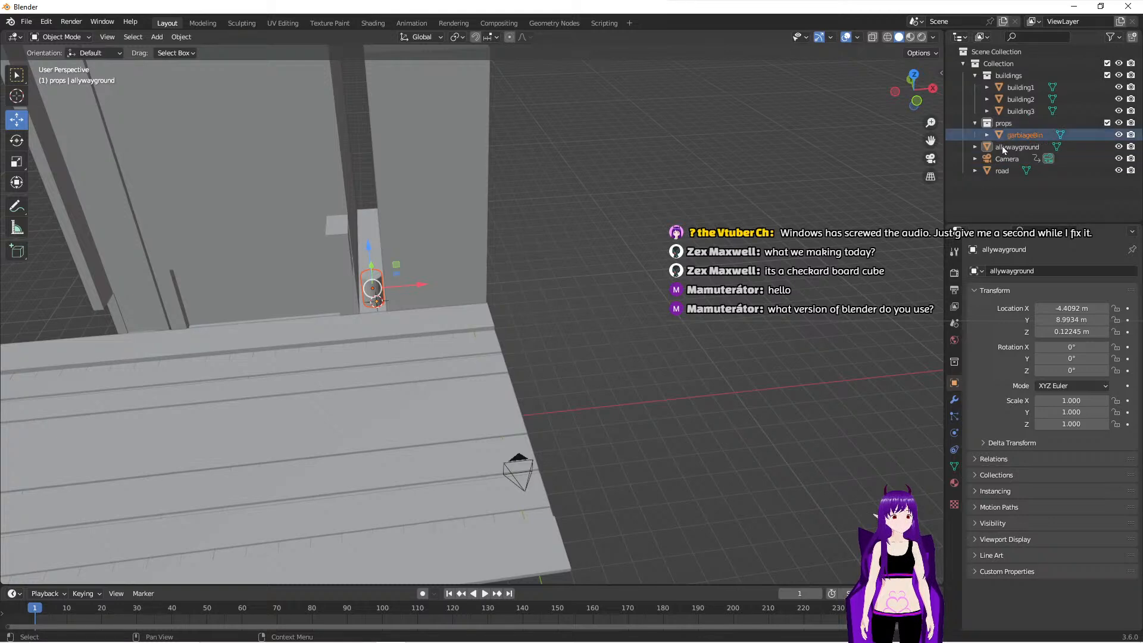
# - Create a collection named grounds inside the main Collection and move allywayground and road into it
pyautogui.click(1006, 62)
pyautogui.rightClick(1006, 62)
pyautogui.click(1005, 61)
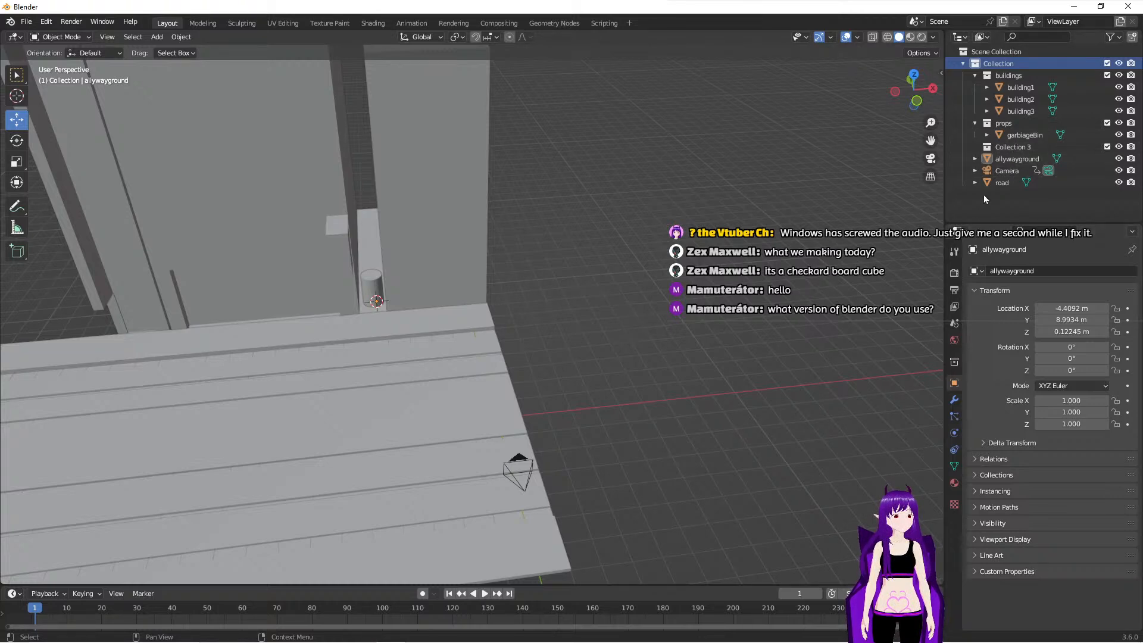
pyautogui.doubleClick(1019, 147)
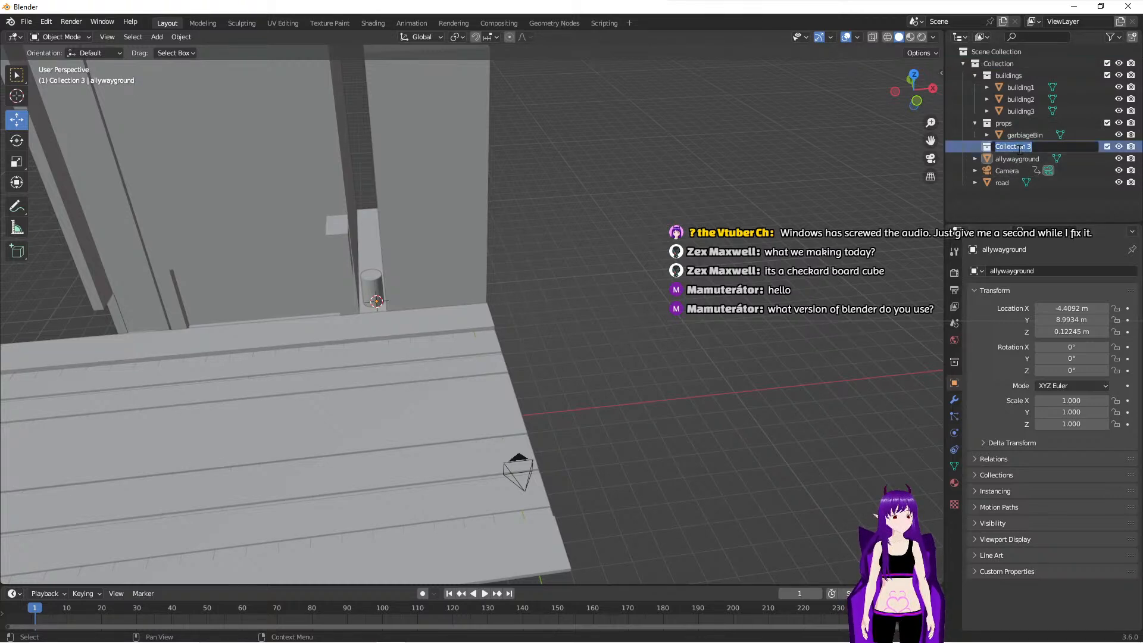
pyautogui.write('grounds')
pyautogui.press('Return')
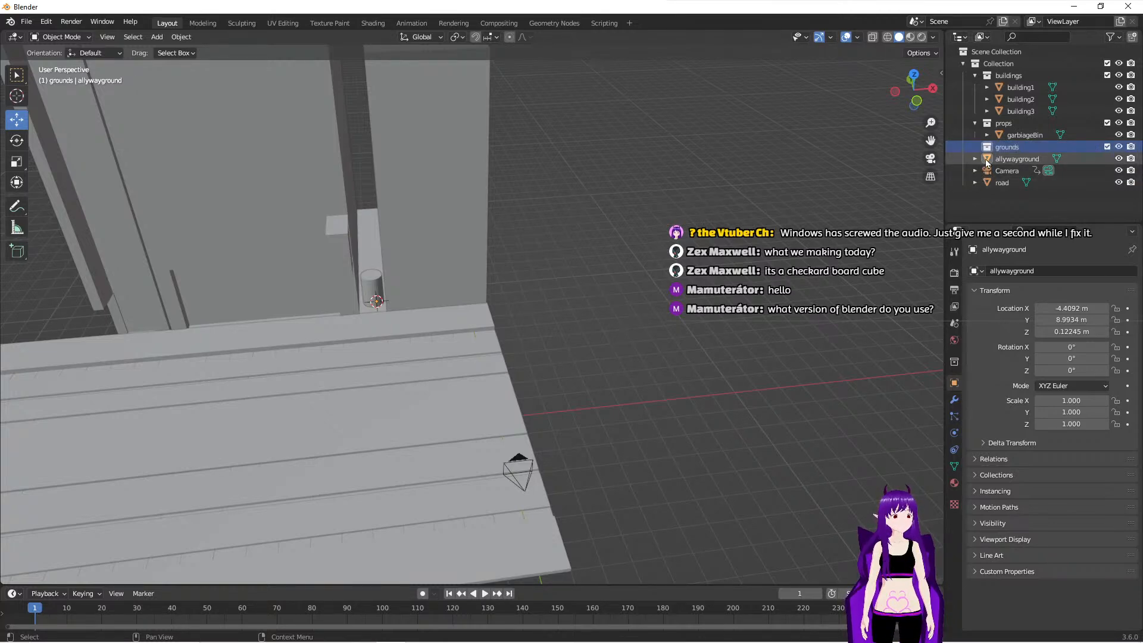
pyautogui.moveTo(987, 162); pyautogui.dragTo(1017, 148)
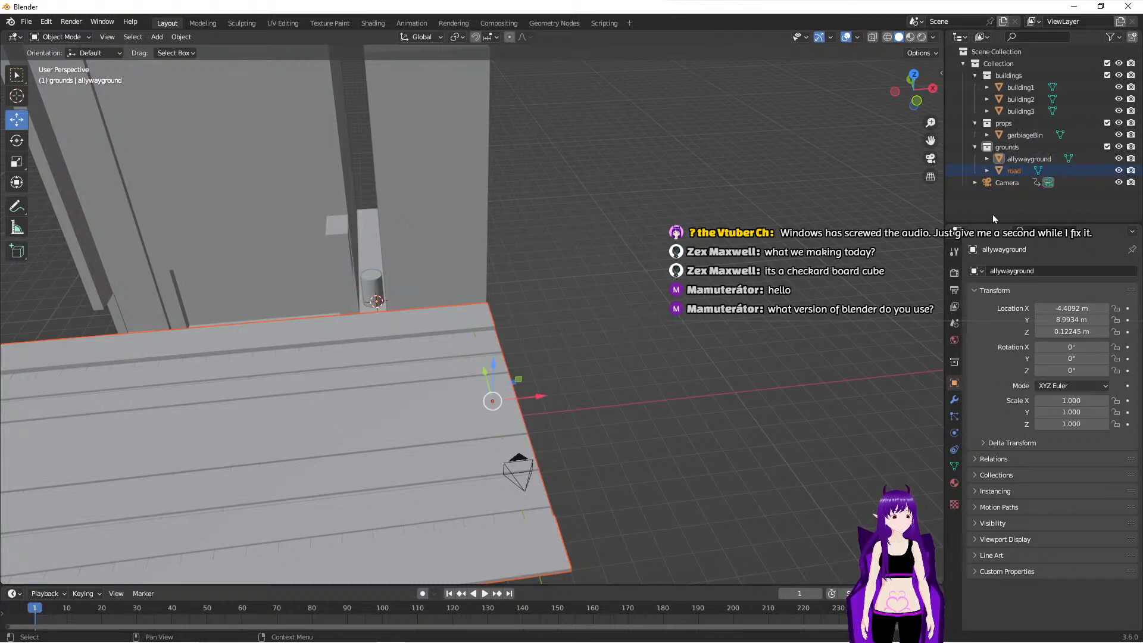
pyautogui.moveTo(702, 353); pyautogui.dragTo(606, 346, button='middle')
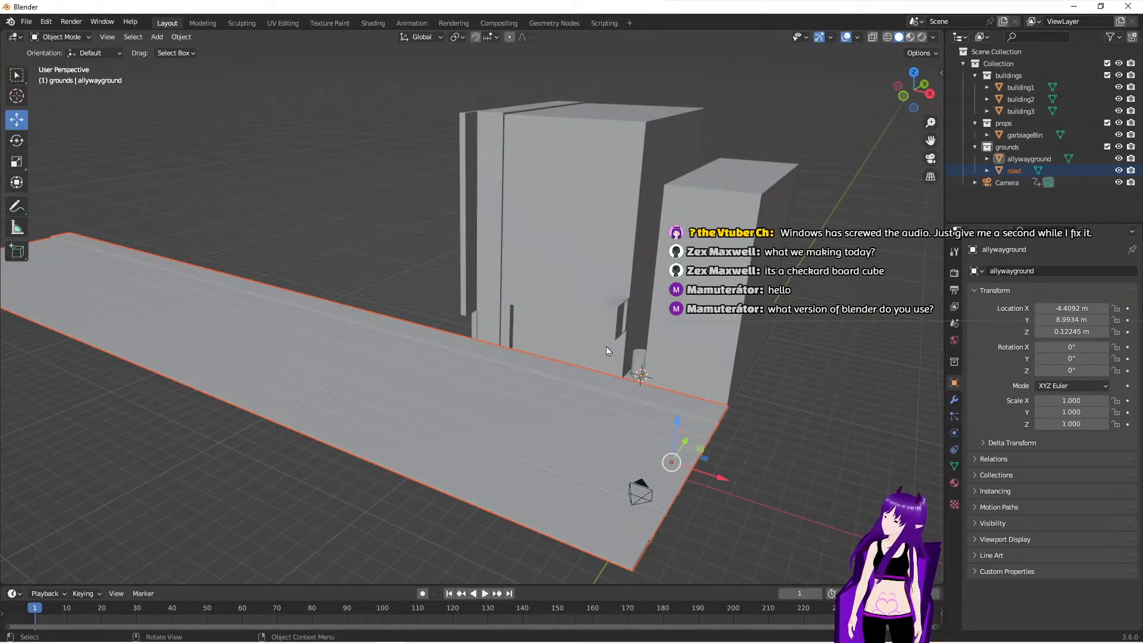